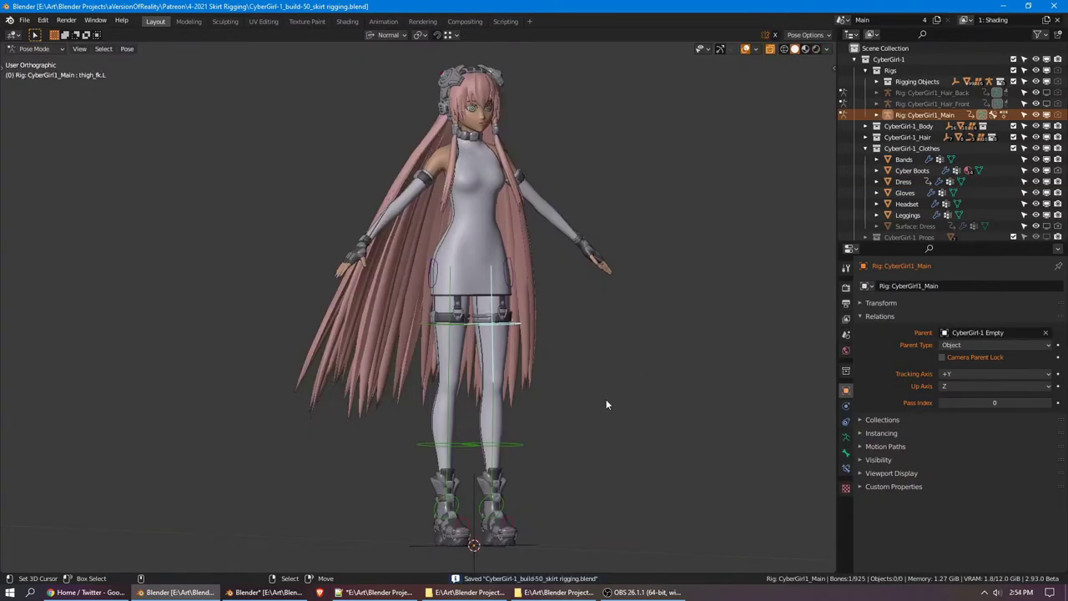
# Rotate the left thigh bone (thigh_fk.L) about its normal X axis to raise the leg forward
pyautogui.press('r')
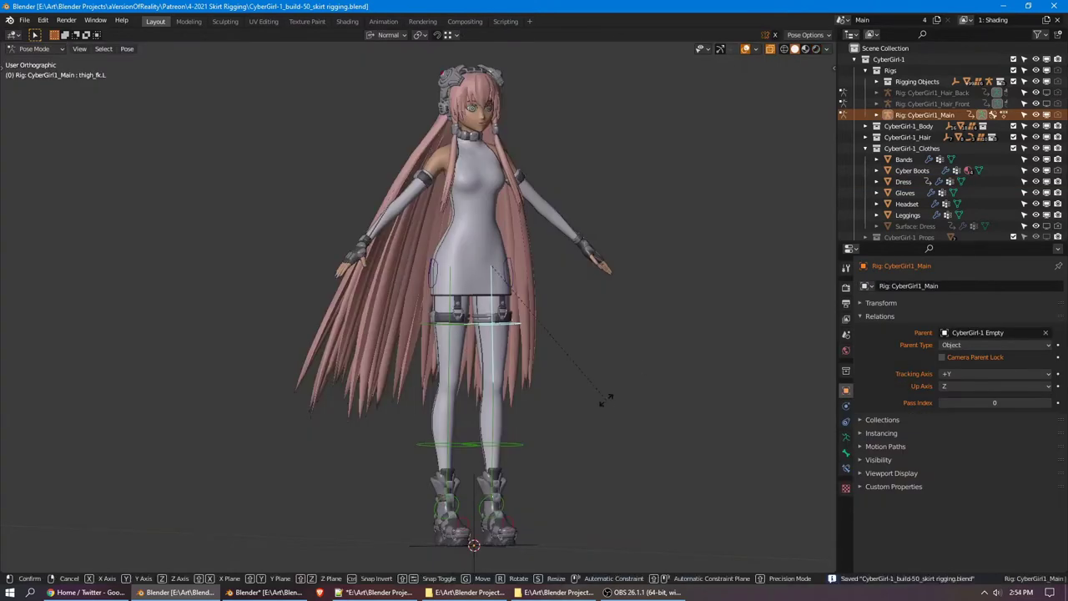
pyautogui.press('x')
pyautogui.click(665, 282)
pyautogui.moveTo(663, 326); pyautogui.dragTo(608, 371, button='middle')
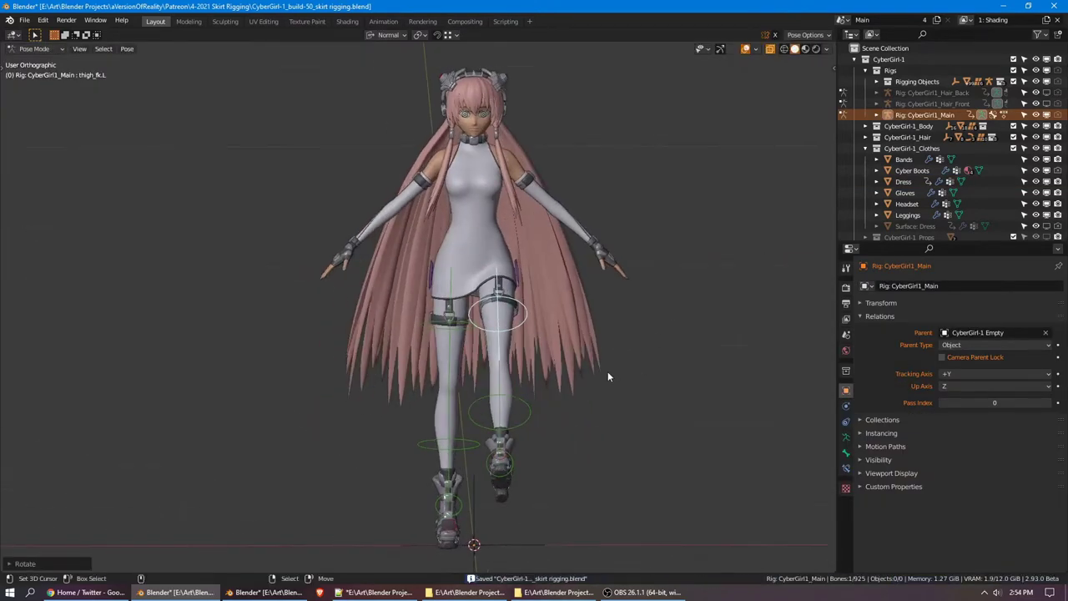
# Try swinging the raised left leg outward by rotating its thigh bone about the normal Z axis, and undo it
pyautogui.press('r')
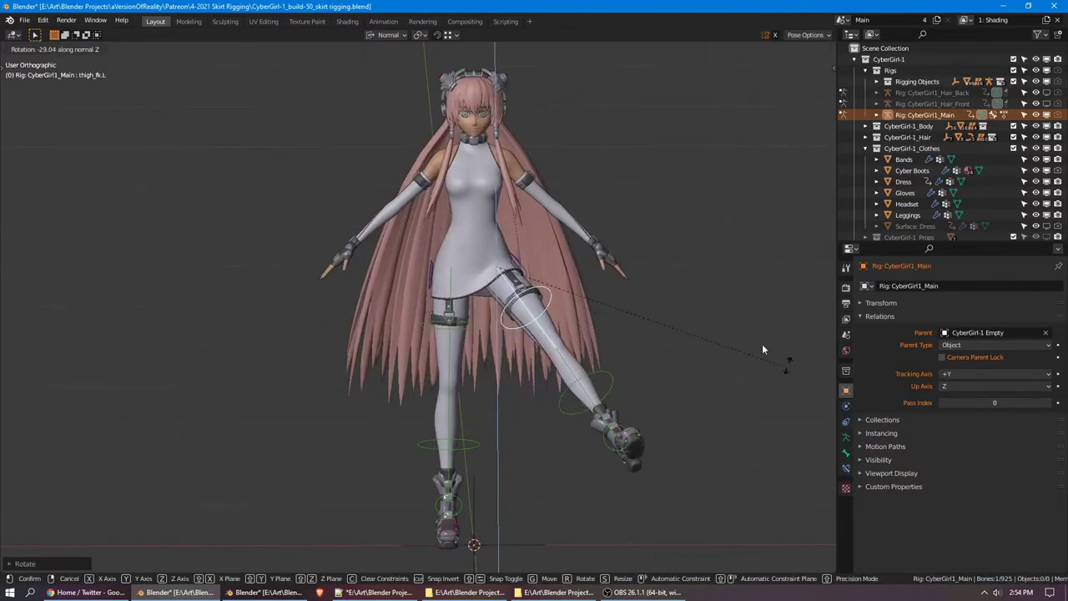
pyautogui.click(762, 344)
pyautogui.moveTo(762, 344); pyautogui.dragTo(630, 284, button='middle')
pyautogui.hotkey('ctrl', 'z')
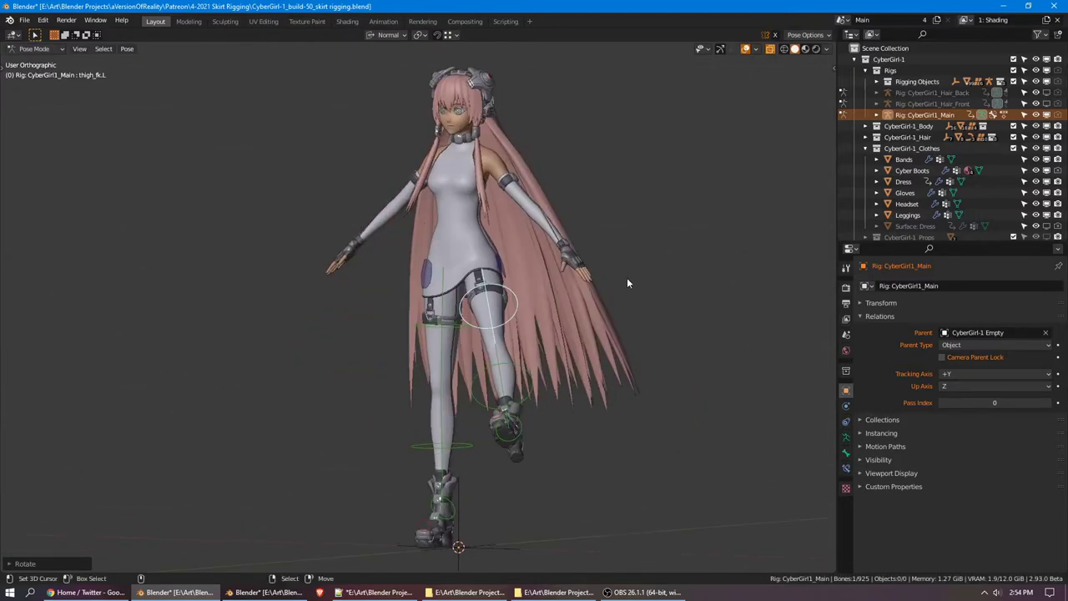
# Twist the raised left leg by rotating its thigh bone about the normal Y axis
pyautogui.press('r')
pyautogui.press('y')
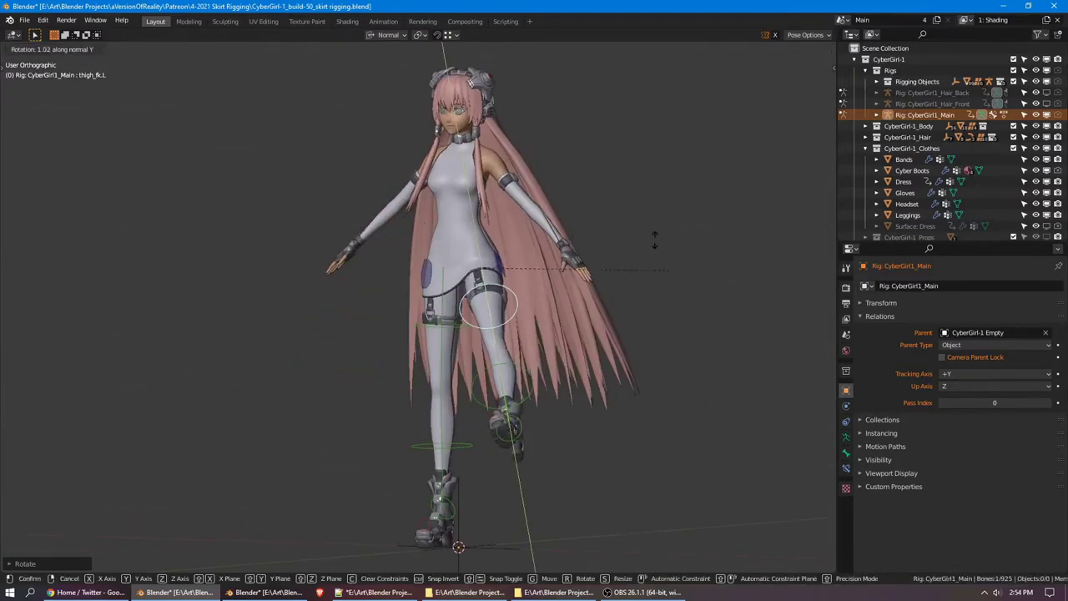
pyautogui.click(656, 237)
pyautogui.moveTo(656, 237); pyautogui.dragTo(702, 263, button='middle')
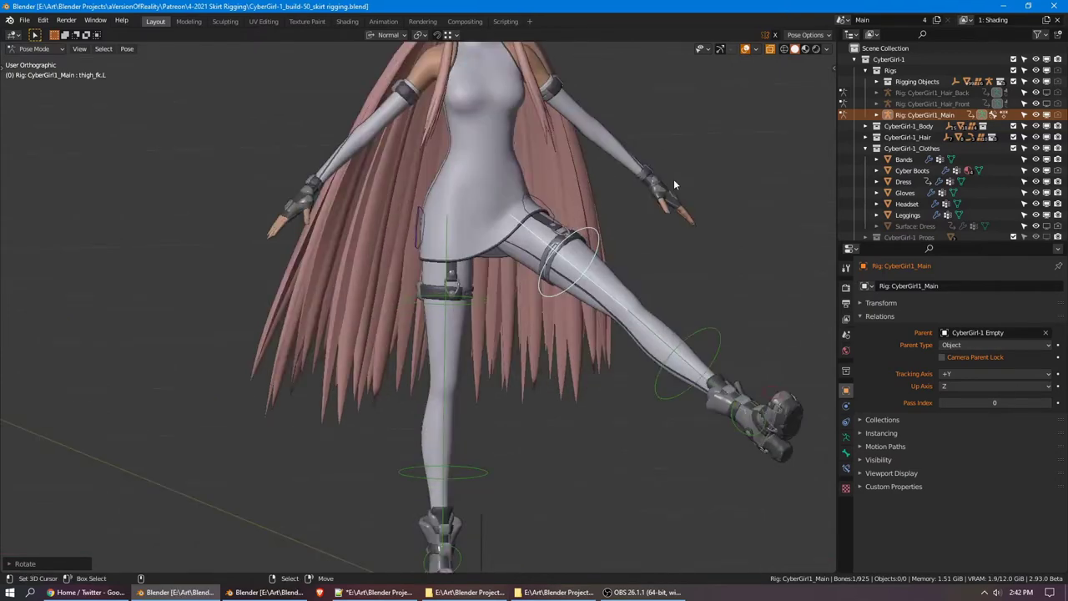
# Clear the left thigh bone's rotation and swing the leg outward to the side in the front view
pyautogui.moveTo(673, 178); pyautogui.dragTo(657, 196, button='middle')
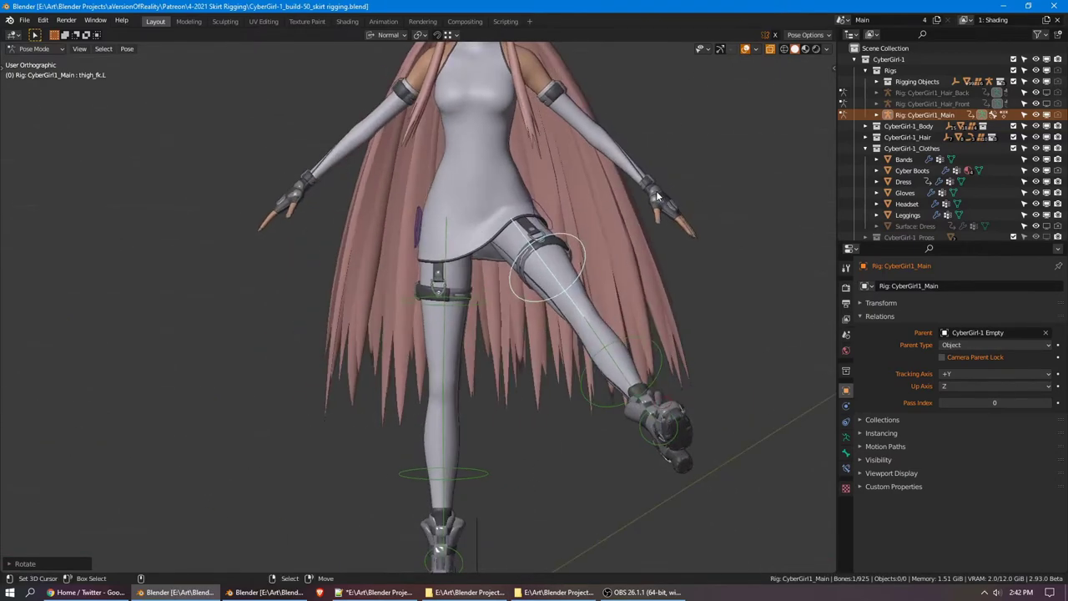
pyautogui.hotkey('alt', 'r')
pyautogui.press('KP_1')
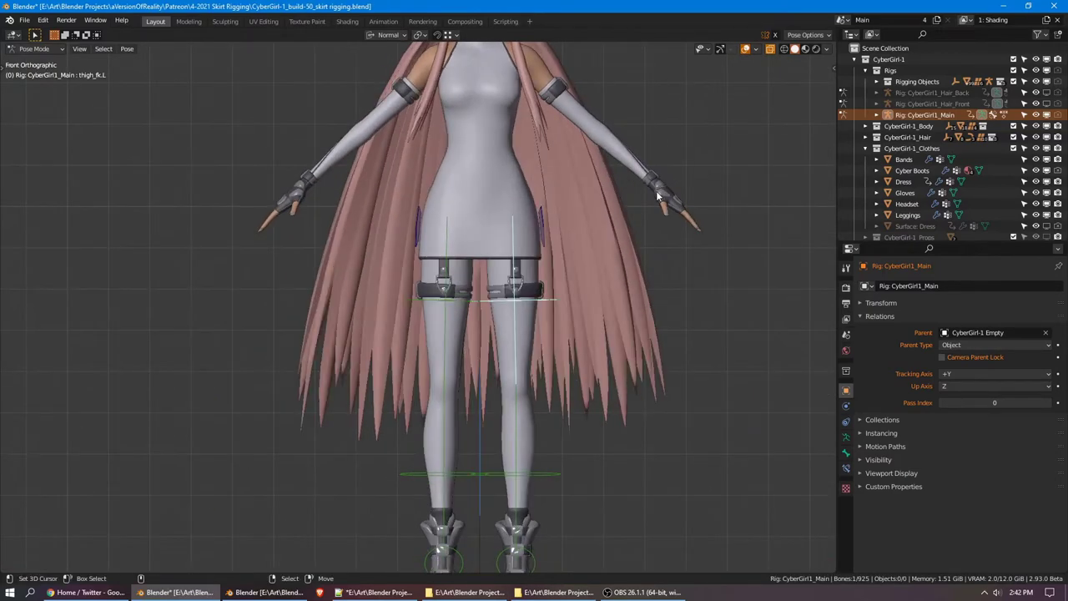
pyautogui.press('r')
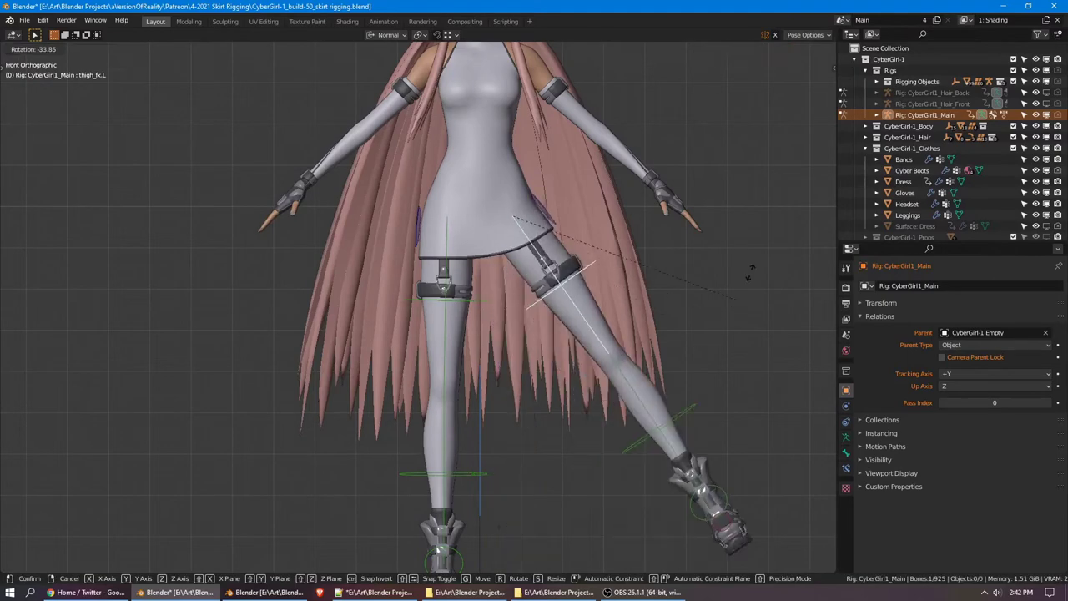
pyautogui.click(766, 225)
pyautogui.scroll(4, 554, 251)
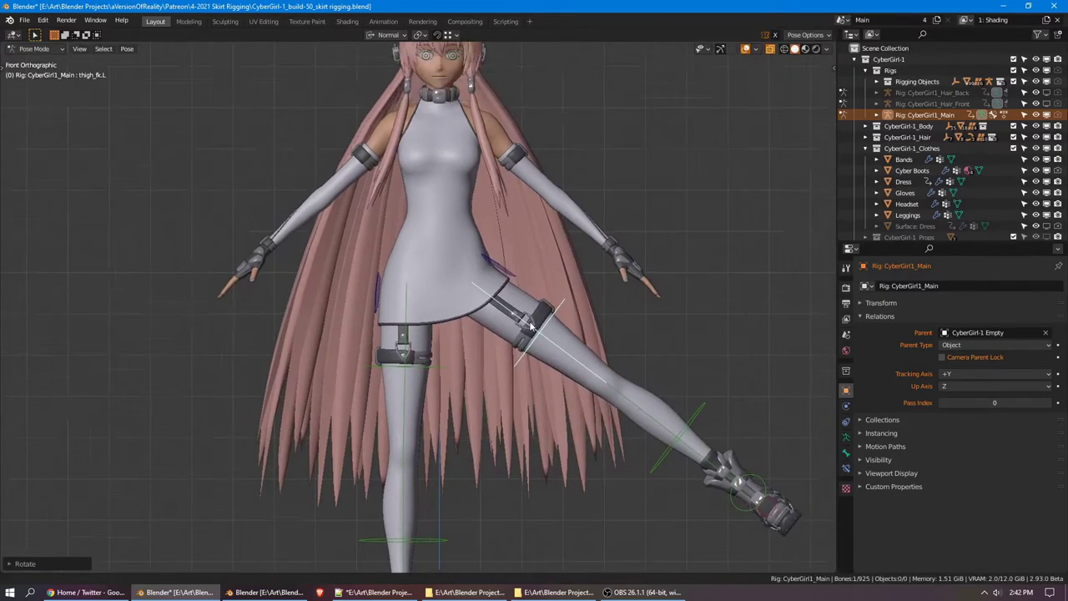
# Try moving the left cloth tweak bone (CLOTH-thigh_tweak.l) along its normal Y axis to adjust the dress edge, and cancel it
pyautogui.click(563, 246)
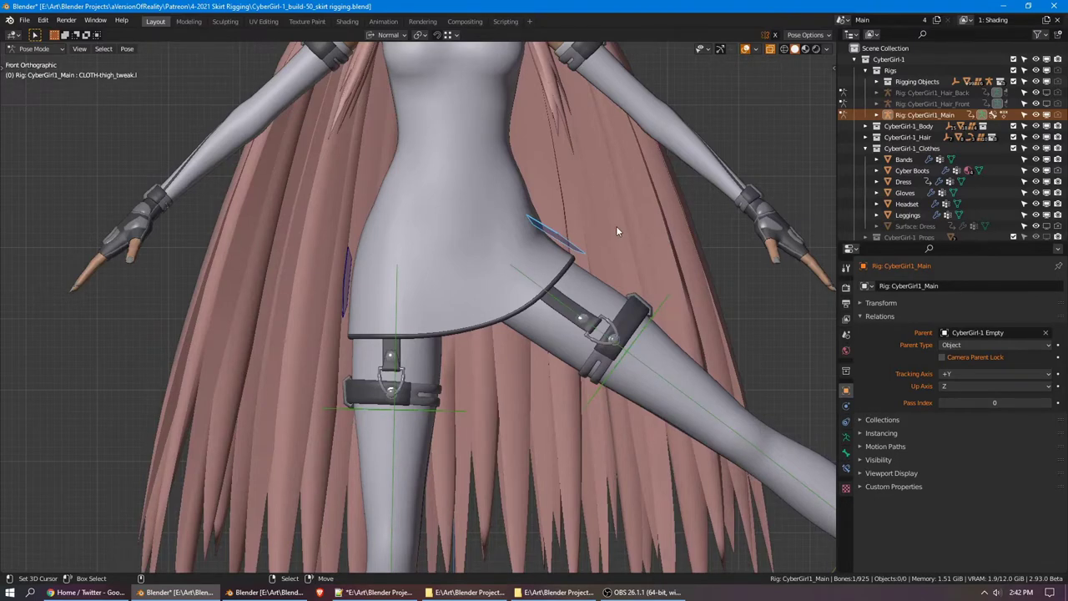
pyautogui.press('g')
pyautogui.press('y')
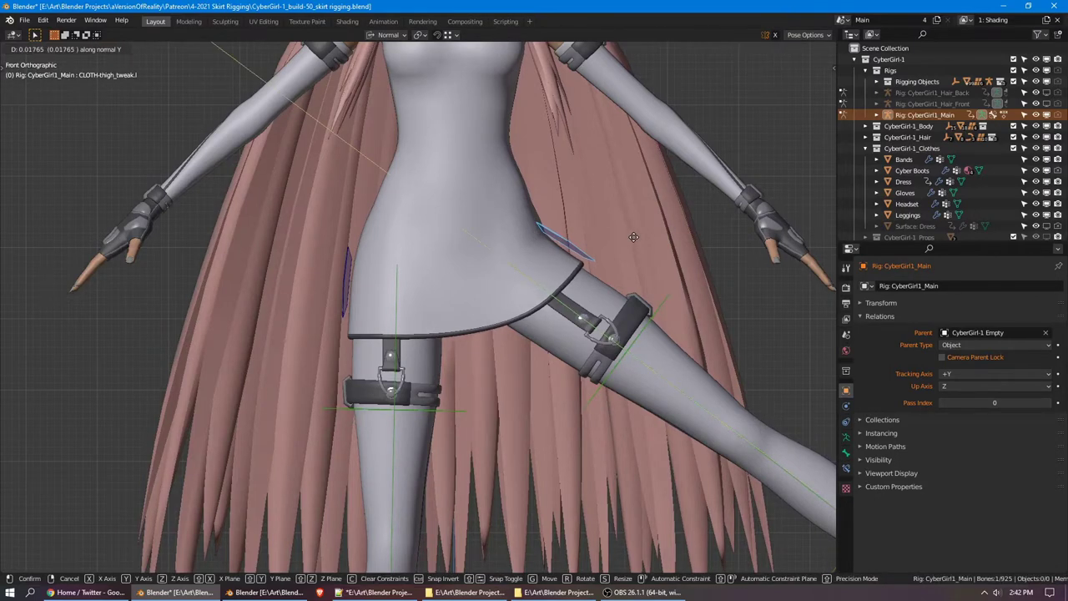
pyautogui.rightClick(635, 243)
pyautogui.scroll(-2, 634, 244)
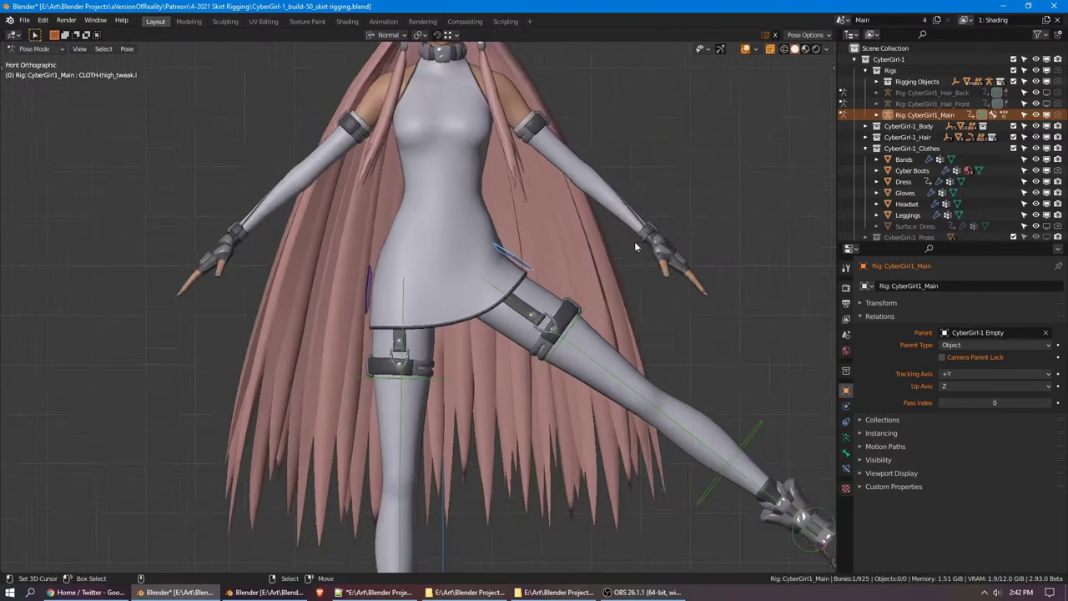
pyautogui.scroll(-1, 634, 243)
# Clear the left thigh bone's rotation and rotate the bone about its normal X axis
pyautogui.rightClick(558, 302)
pyautogui.hotkey('alt', 'r')
pyautogui.moveTo(665, 213); pyautogui.dragTo(598, 171, button='middle')
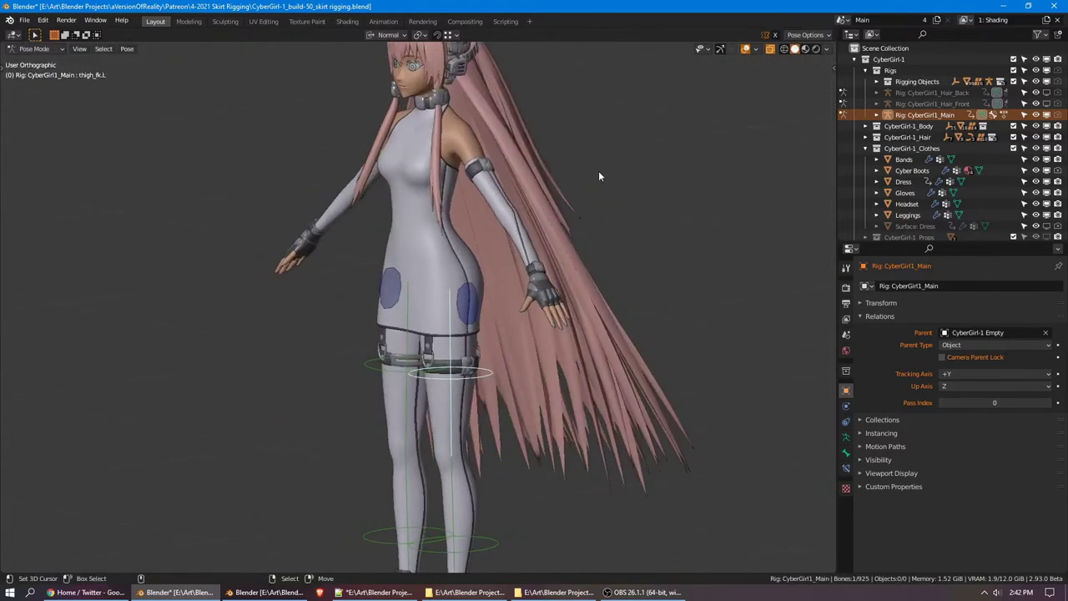
pyautogui.press('r')
pyautogui.press('x')
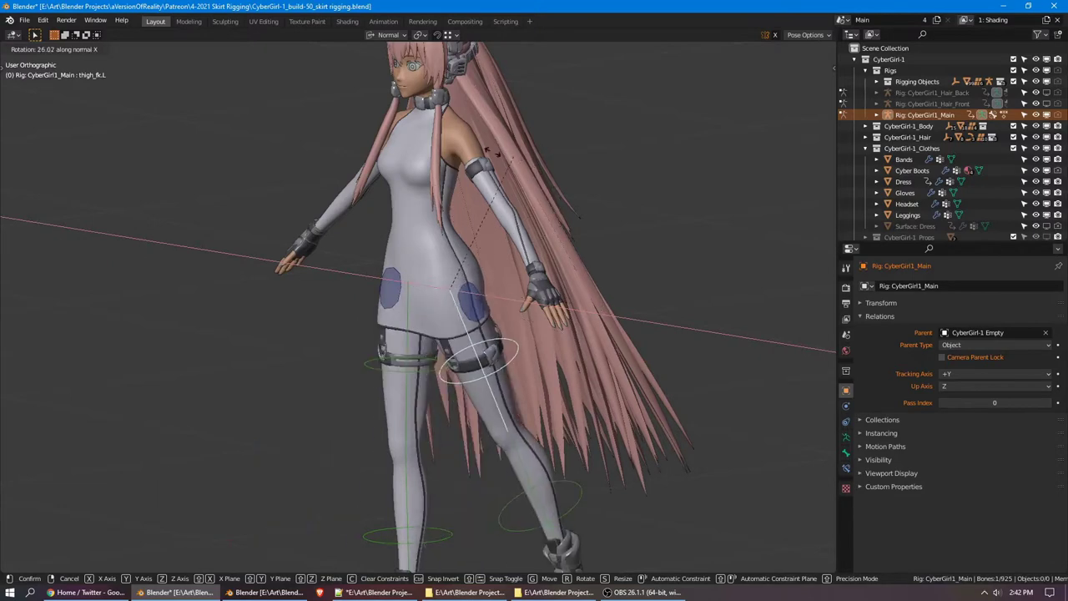
pyautogui.click(667, 209)
pyautogui.moveTo(668, 210); pyautogui.dragTo(745, 200, button='middle')
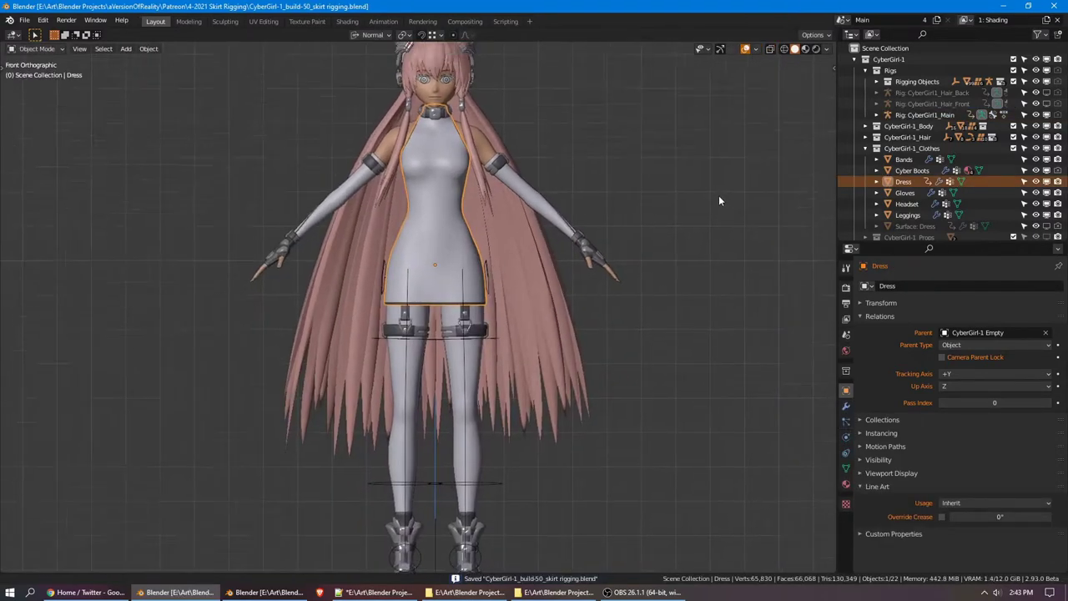
# Show the Surface: Dress mesh in the viewport in place of Dress, select it and display its modifier stack
pyautogui.scroll(2, 718, 196)
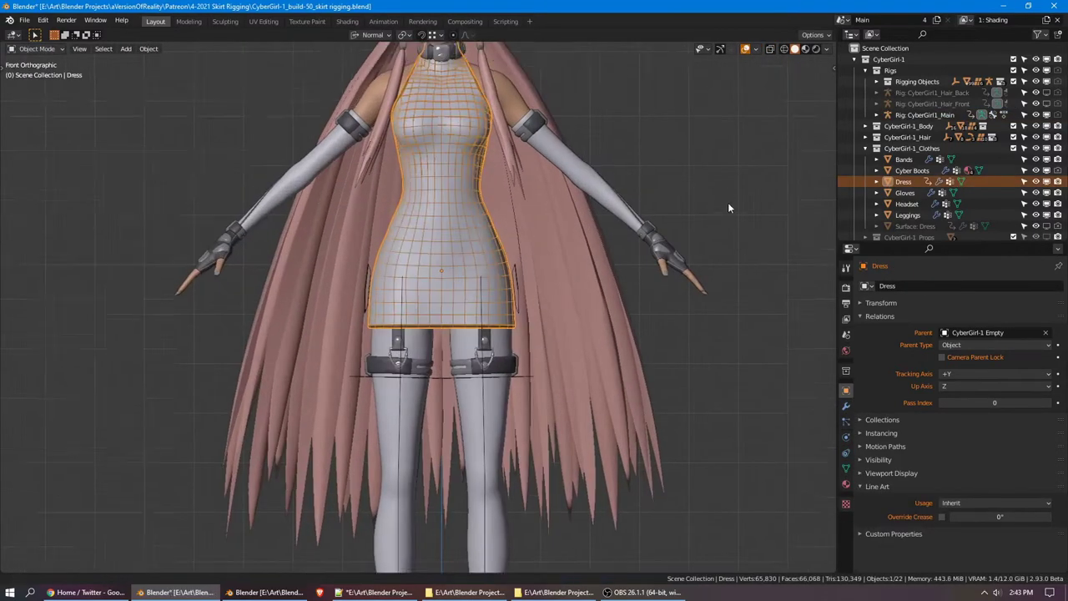
pyautogui.moveTo(727, 202); pyautogui.dragTo(666, 169, button='middle')
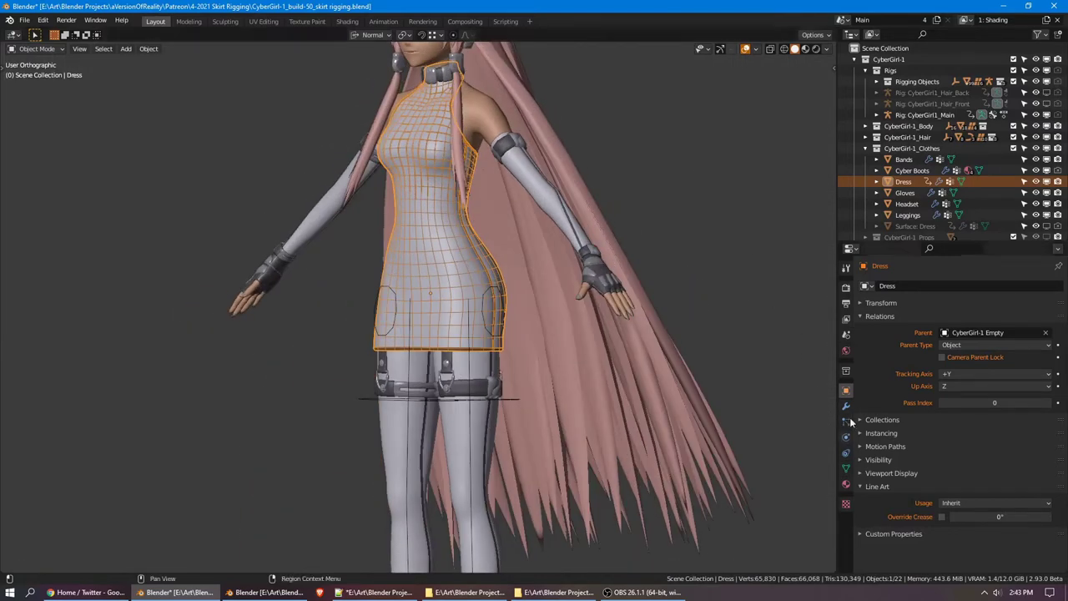
pyautogui.click(1046, 226)
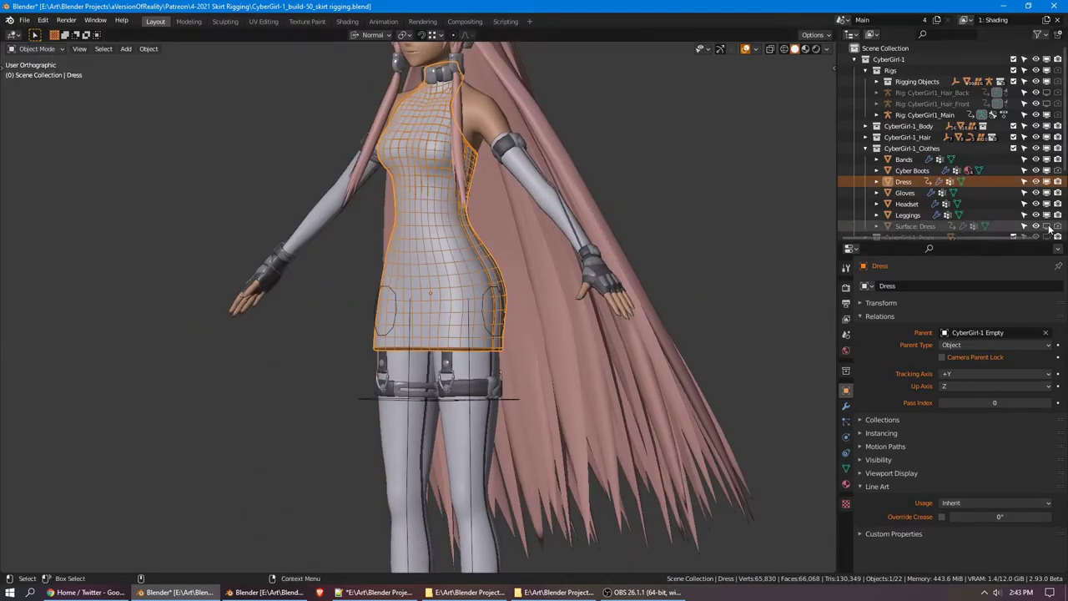
pyautogui.click(1047, 181)
pyautogui.click(440, 238)
pyautogui.moveTo(440, 238); pyautogui.dragTo(584, 200, button='middle')
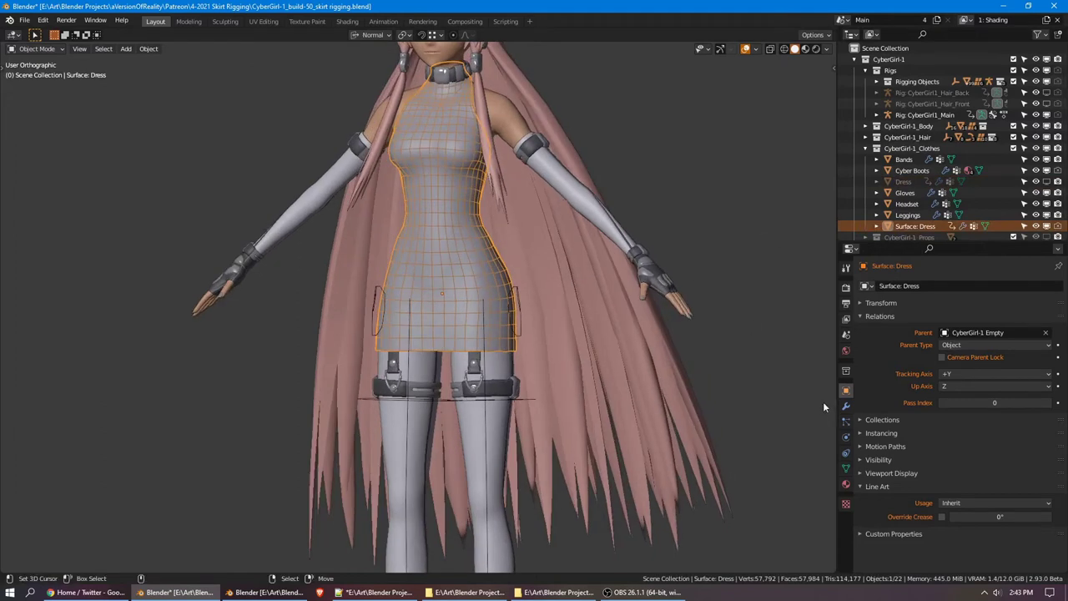
pyautogui.click(846, 408)
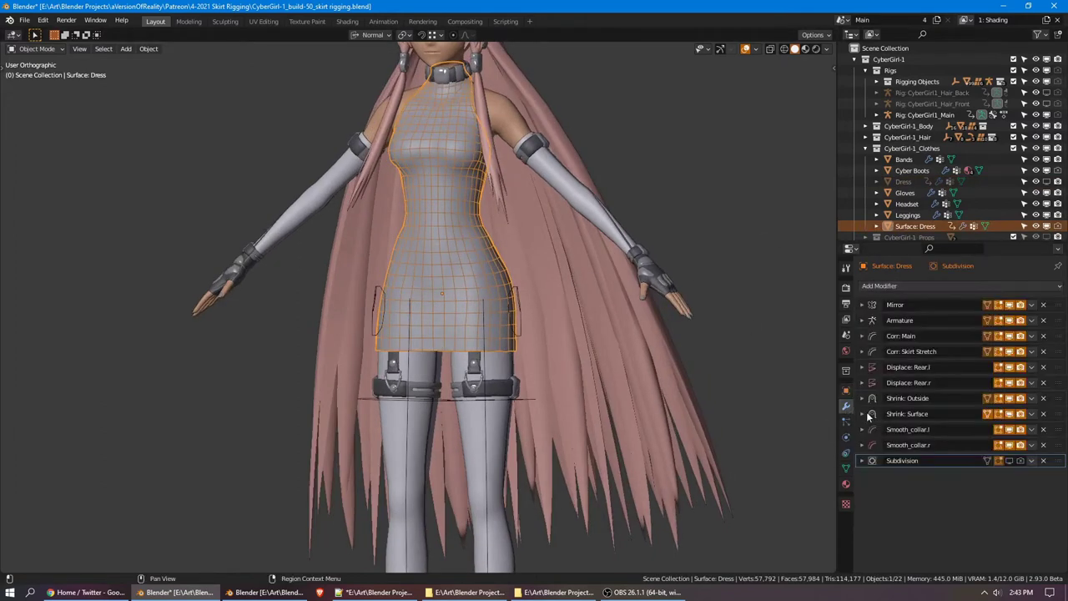
pyautogui.moveTo(646, 237); pyautogui.dragTo(641, 263, button='middle')
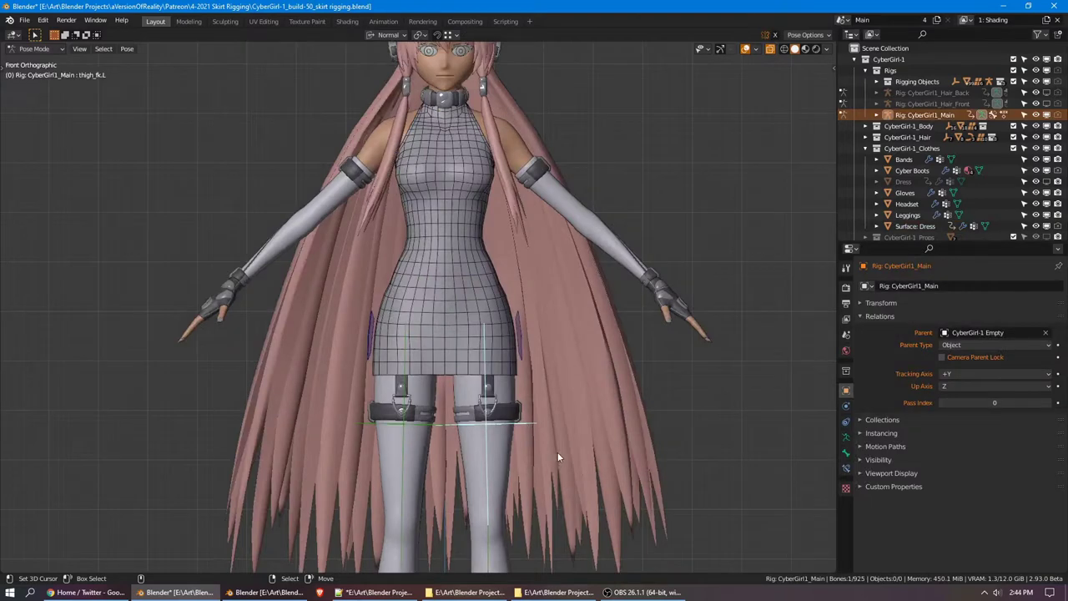
# Rotate the left thigh bone outward in the front view to deform the Surface: Dress mesh
pyautogui.press('r')
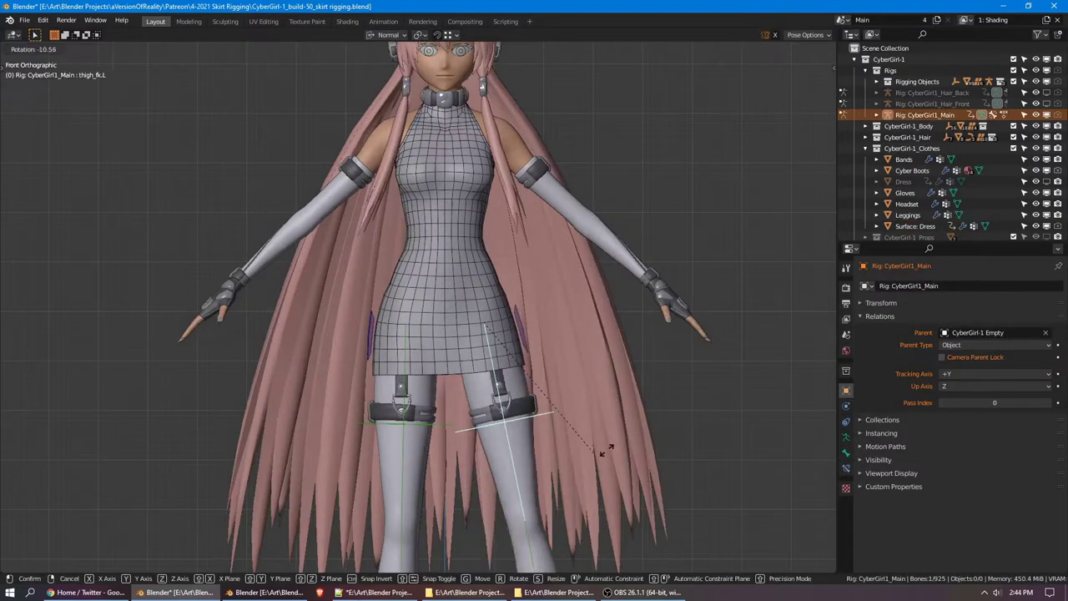
pyautogui.click(716, 405)
pyautogui.moveTo(716, 404); pyautogui.dragTo(732, 338, button='middle')
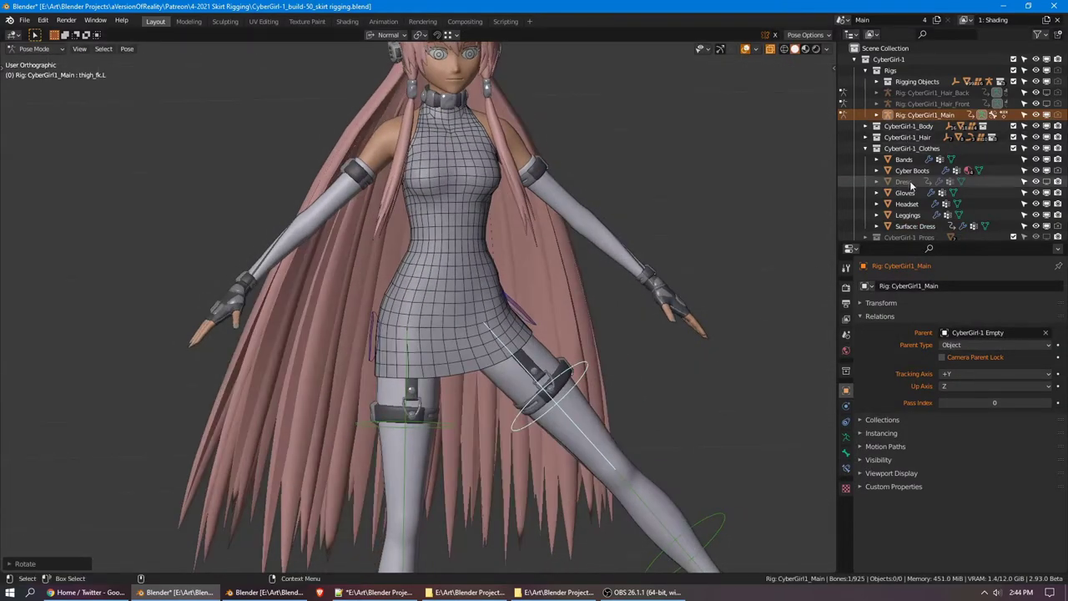
# Select Surface: Dress and turn off viewport display for its modifiers from Smooth_collar.r up through Corr: Main
pyautogui.click(915, 226)
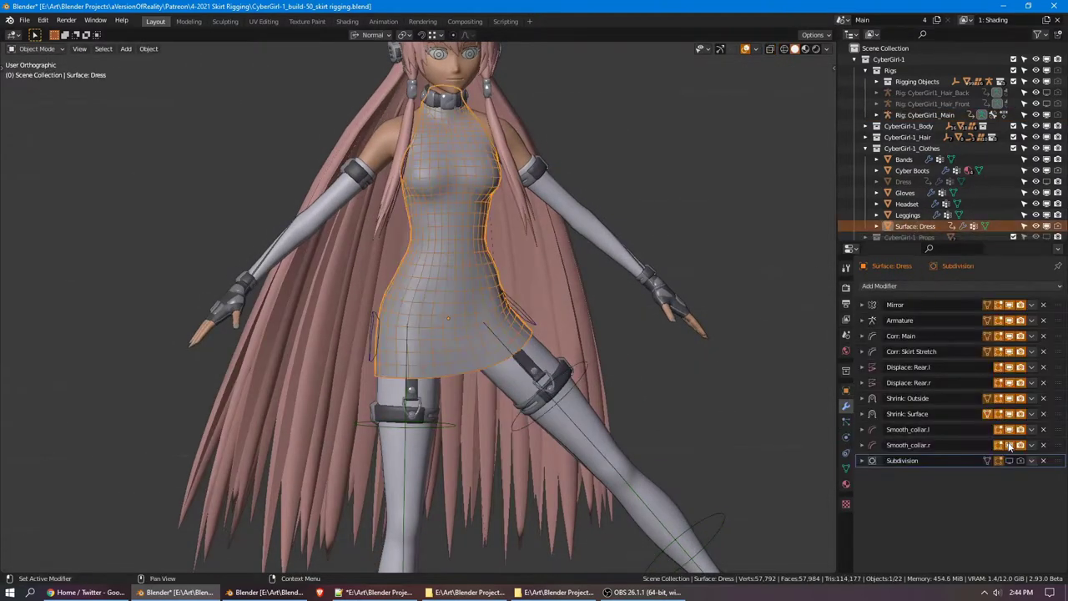
pyautogui.moveTo(1010, 444); pyautogui.dragTo(1010, 351)
pyautogui.click(1010, 336)
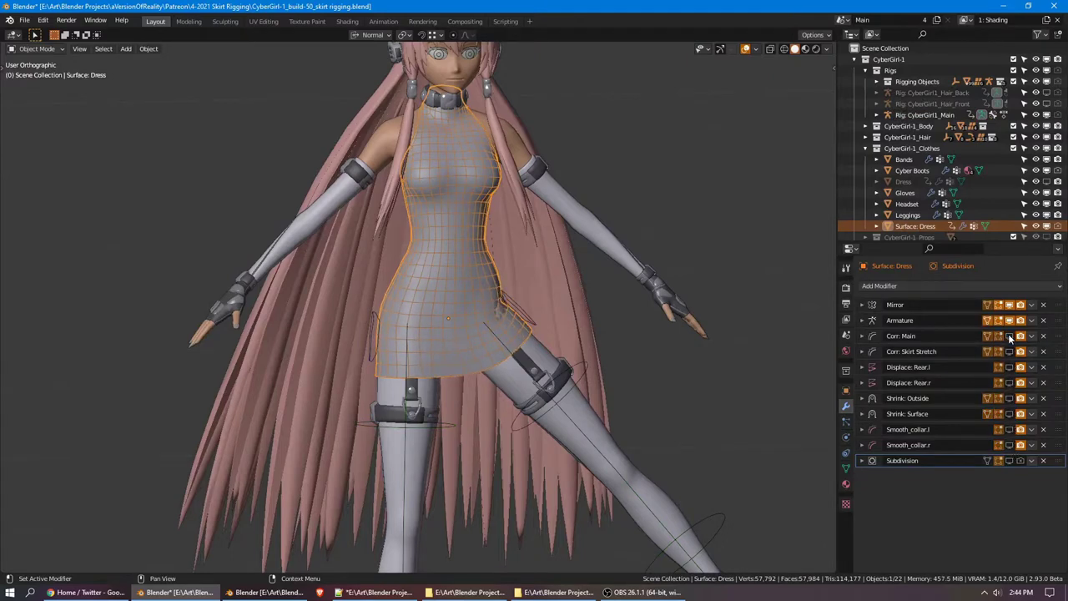
# Toggle Corr: Main to compare its effect, and re-enable viewport display for Corr: Main, Corr: Skirt Stretch, Shrink: Outside and Shrink: Surface
pyautogui.click(1011, 335)
pyautogui.click(1010, 335)
pyautogui.click(1011, 335)
pyautogui.click(1010, 351)
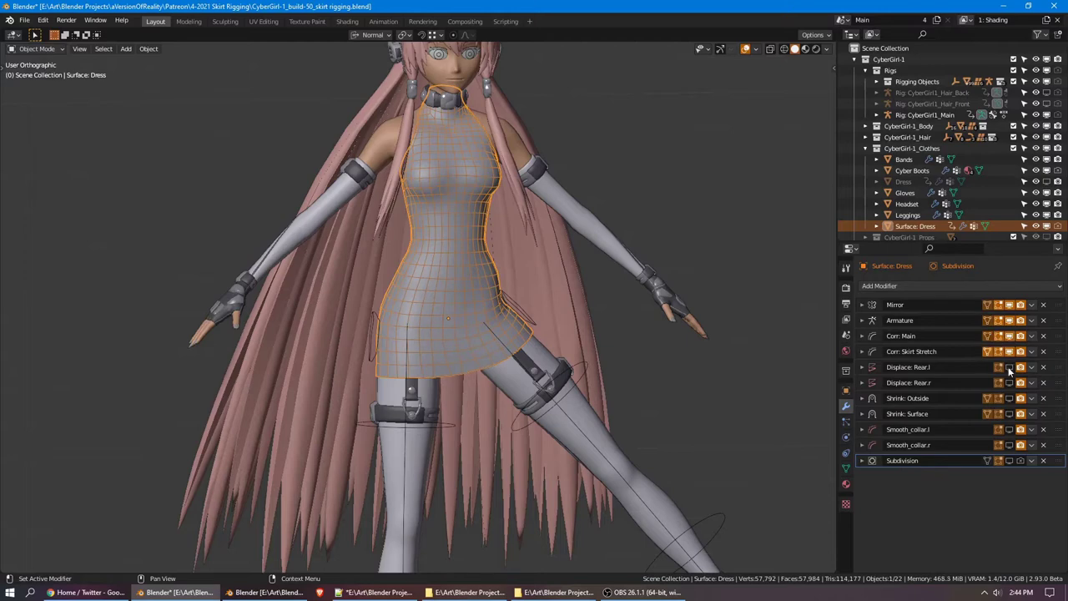
pyautogui.click(1009, 398)
pyautogui.click(1010, 414)
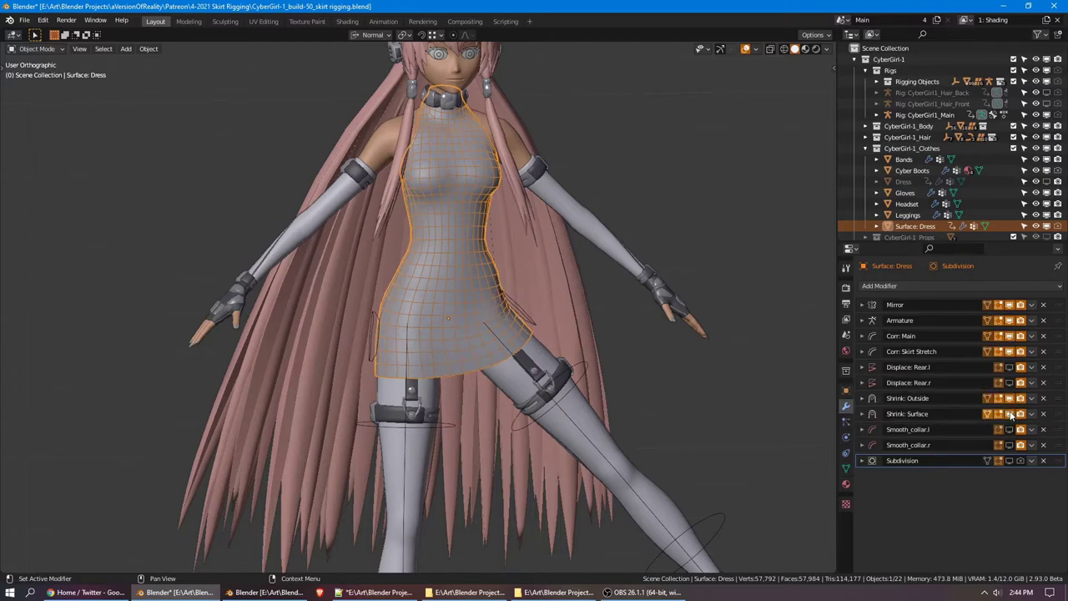
# Re-enable viewport display for the Smooth_collar and Displace: Rear modifiers on both sides, and save the file
pyautogui.moveTo(1010, 429); pyautogui.dragTo(1010, 445)
pyautogui.moveTo(1011, 367); pyautogui.dragTo(1010, 382)
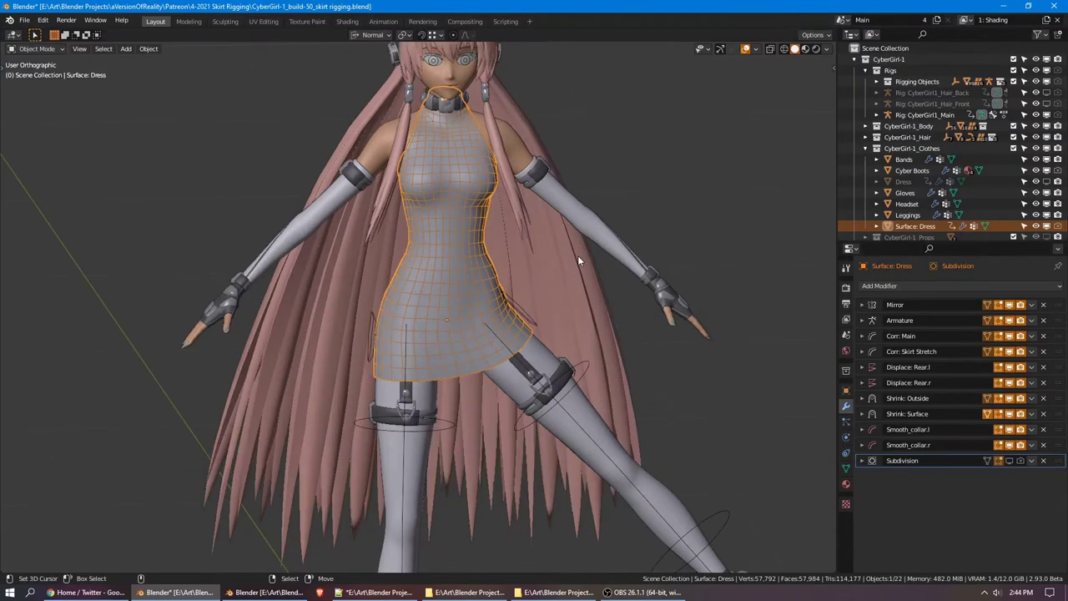
pyautogui.hotkey('ctrl', 's')
# Switch to the Blender window with Skirt_Rigging-5.blend and rotate the left thigh bone outward to the side
pyautogui.click(276, 595)
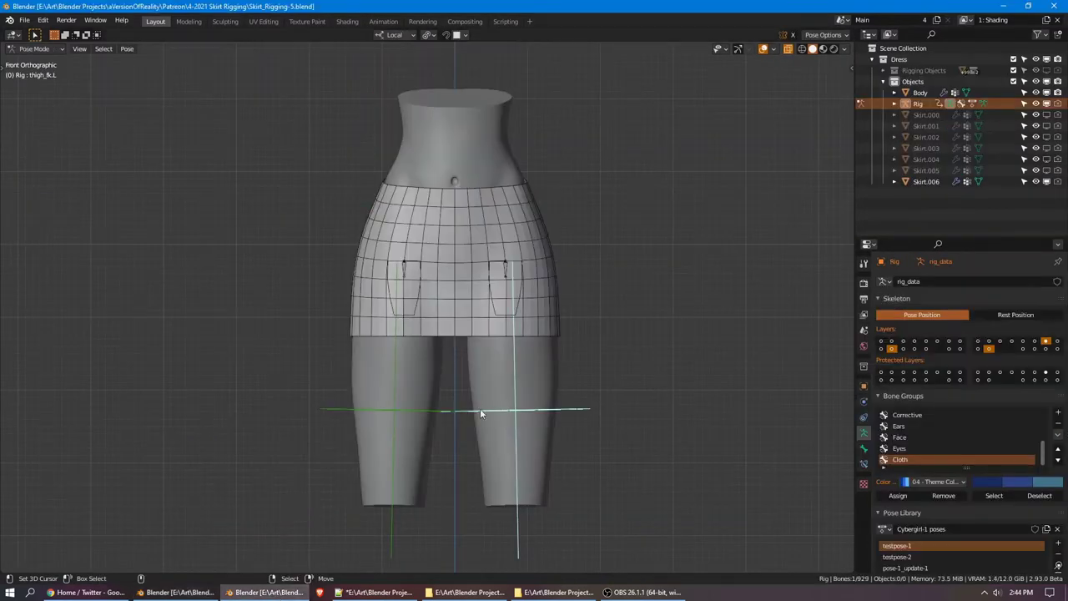
pyautogui.press('r')
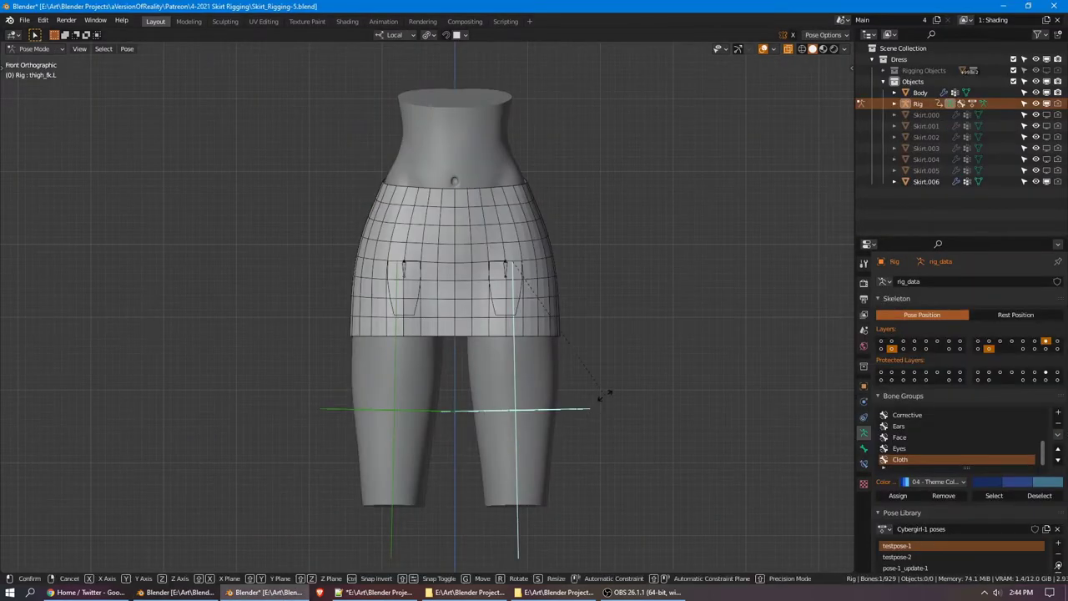
pyautogui.click(478, 203)
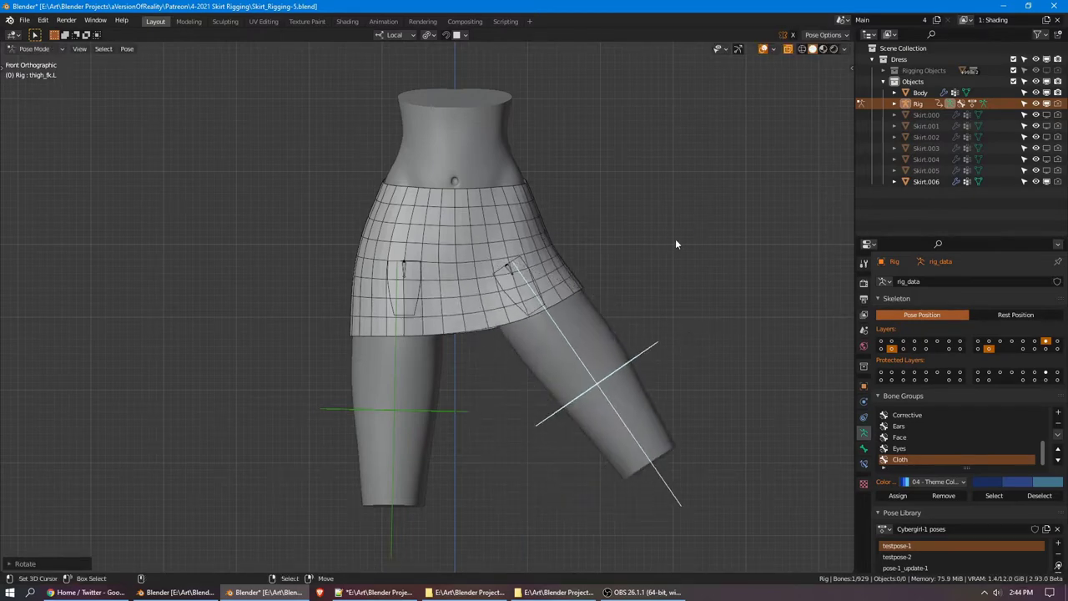
pyautogui.moveTo(676, 243); pyautogui.dragTo(573, 277, button='middle')
pyautogui.scroll(1, 622, 266)
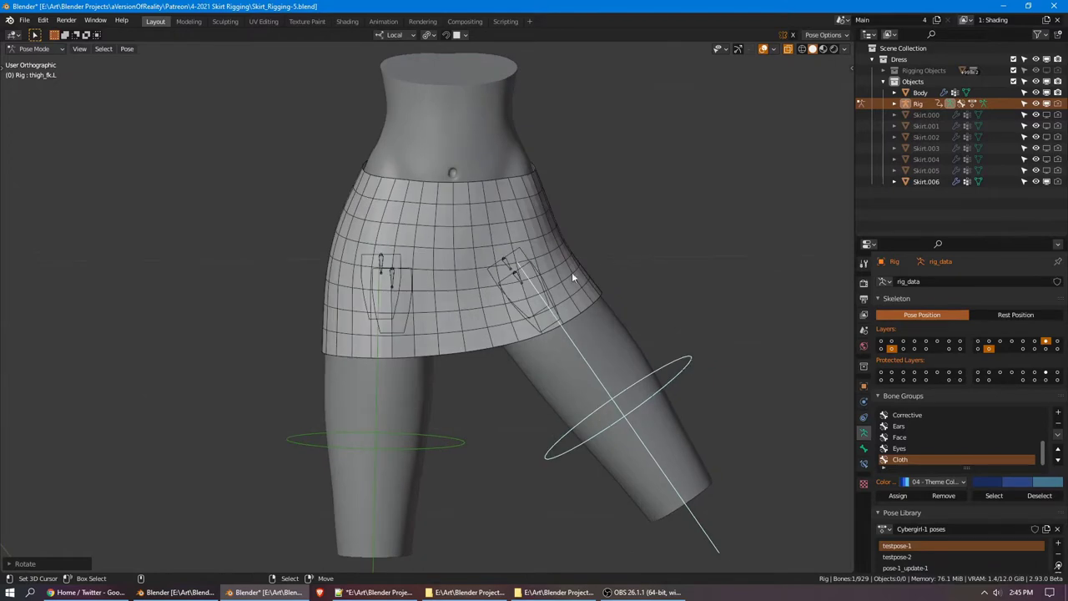
# Select the left front skirt bone to inspect its placement, and reselect the left thigh control
pyautogui.click(524, 324)
pyautogui.moveTo(524, 324); pyautogui.dragTo(647, 268, button='middle')
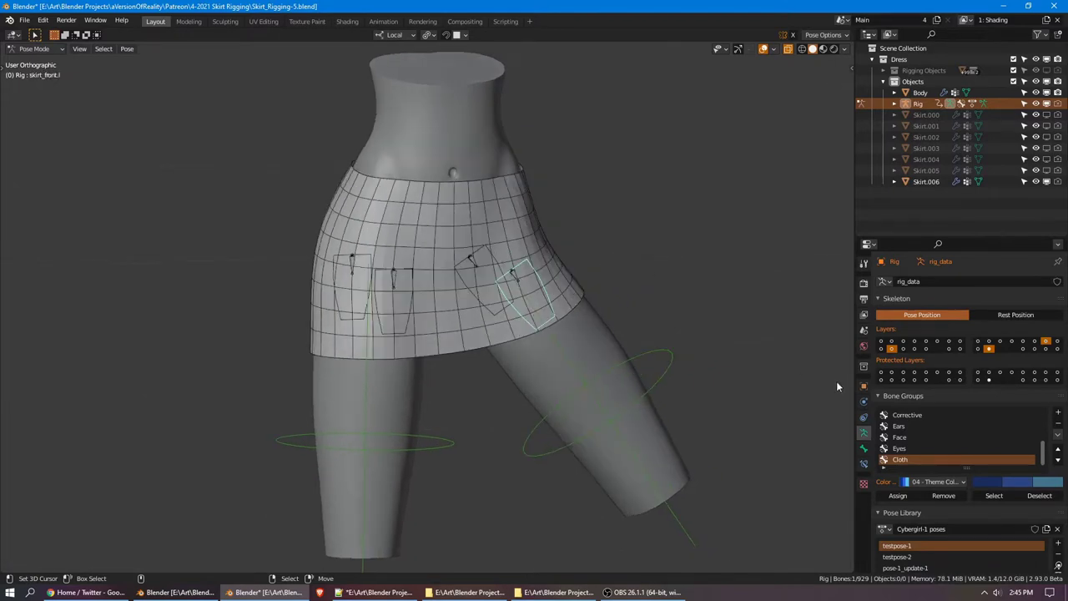
pyautogui.click(677, 364)
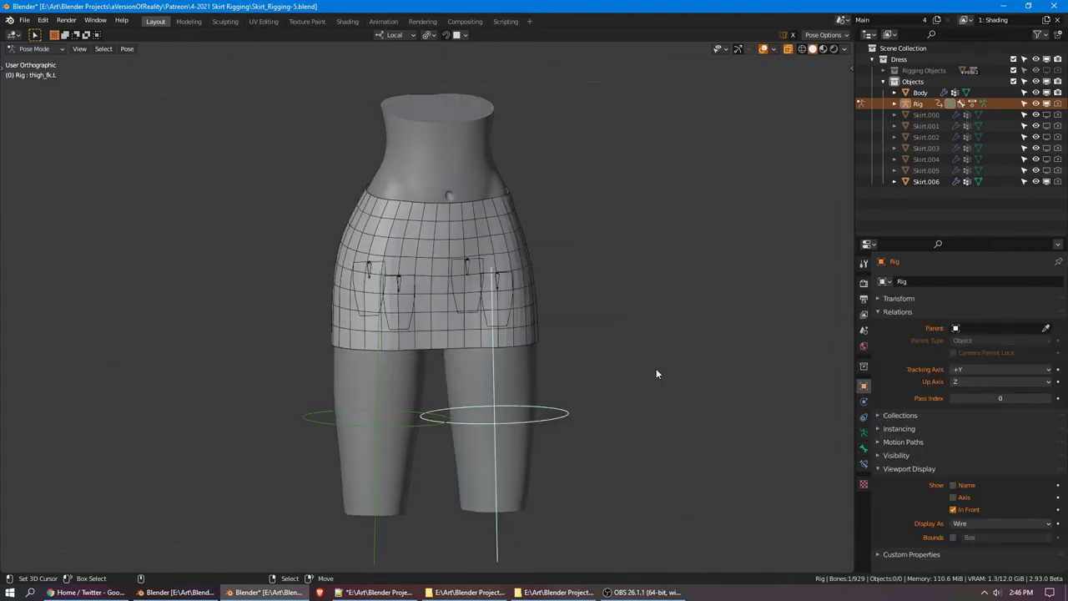
# Rotate the left thigh bone outward and forward, and select Skirt.006 to examine its modifier stack and deformation
pyautogui.press('r')
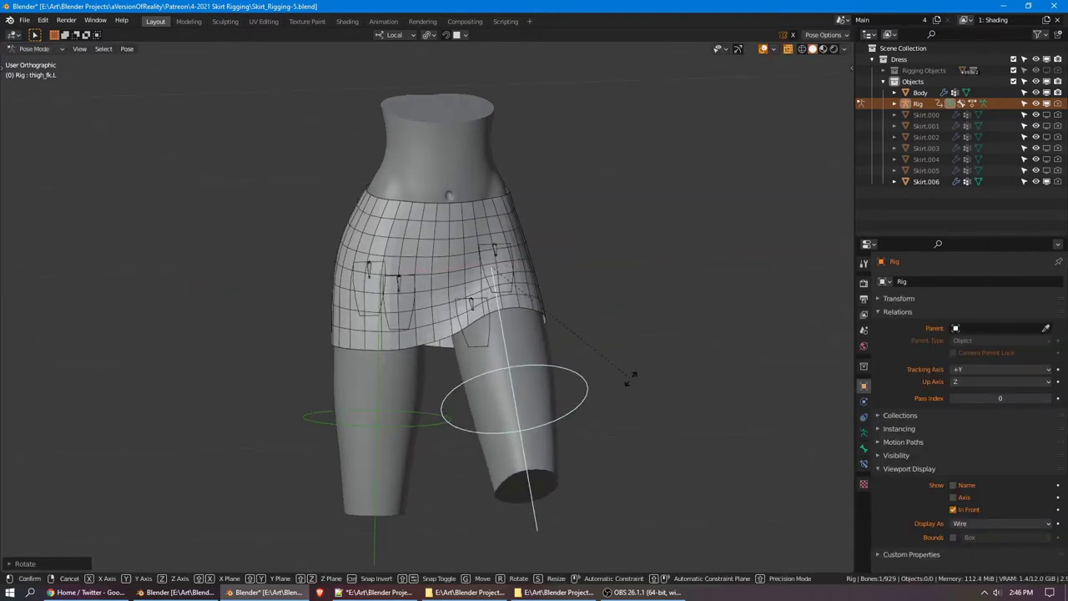
pyautogui.click(710, 354)
pyautogui.click(914, 182)
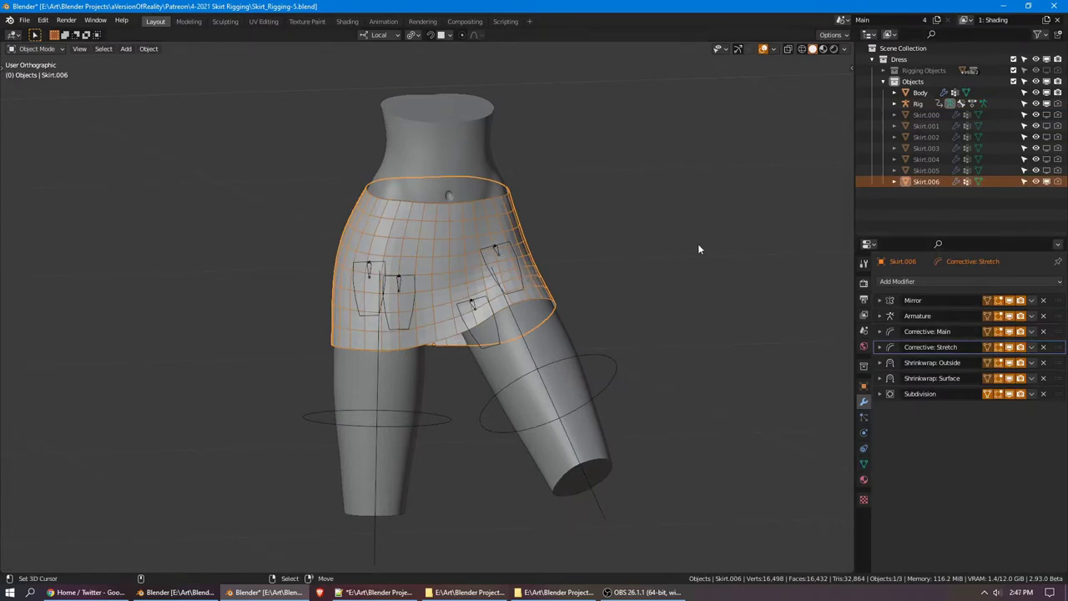
pyautogui.moveTo(656, 254); pyautogui.dragTo(616, 146, button='middle')
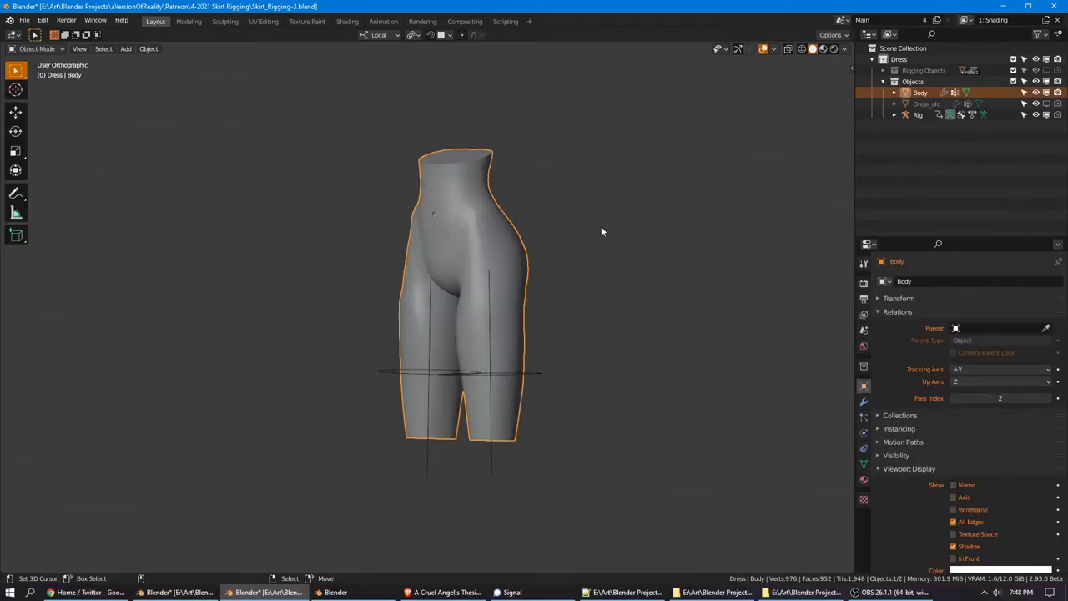
# Turn on wireframe display for the Body object and examine its topology from the front and at an angle
pyautogui.moveTo(601, 226)
pyautogui.mouseDown(button='middle')
pyautogui.moveTo(616, 237)
pyautogui.moveTo(602, 237)
pyautogui.moveTo(637, 238)
pyautogui.moveTo(739, 222)
pyautogui.moveTo(692, 245)
pyautogui.moveTo(723, 256)
pyautogui.moveTo(651, 231)
pyautogui.moveTo(681, 235)
pyautogui.mouseUp(button='middle')
pyautogui.hotkey('shift', 'w')
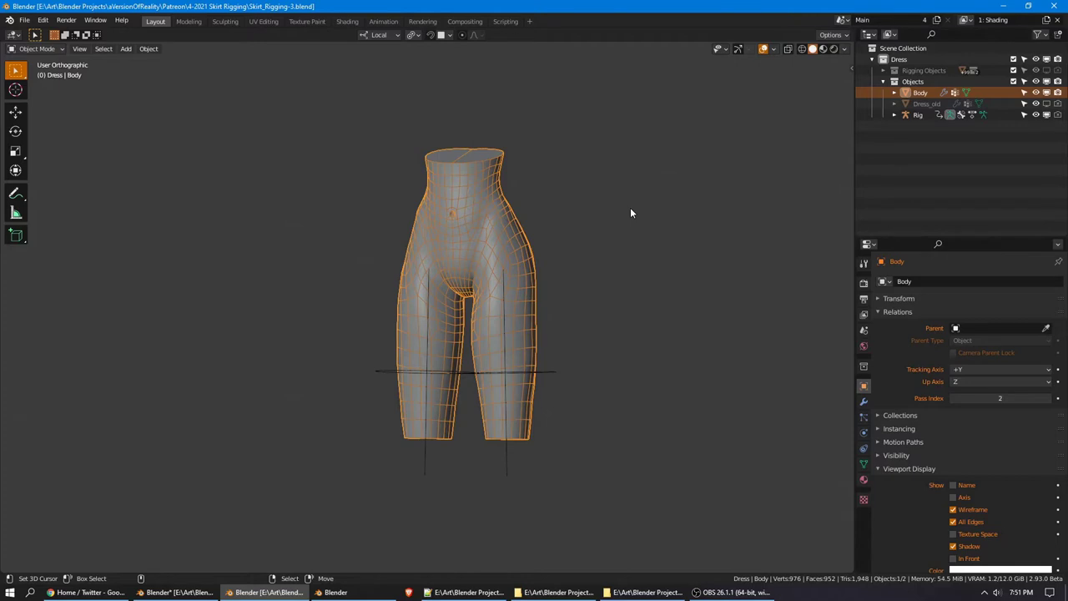
pyautogui.moveTo(630, 213); pyautogui.dragTo(668, 210, button='middle')
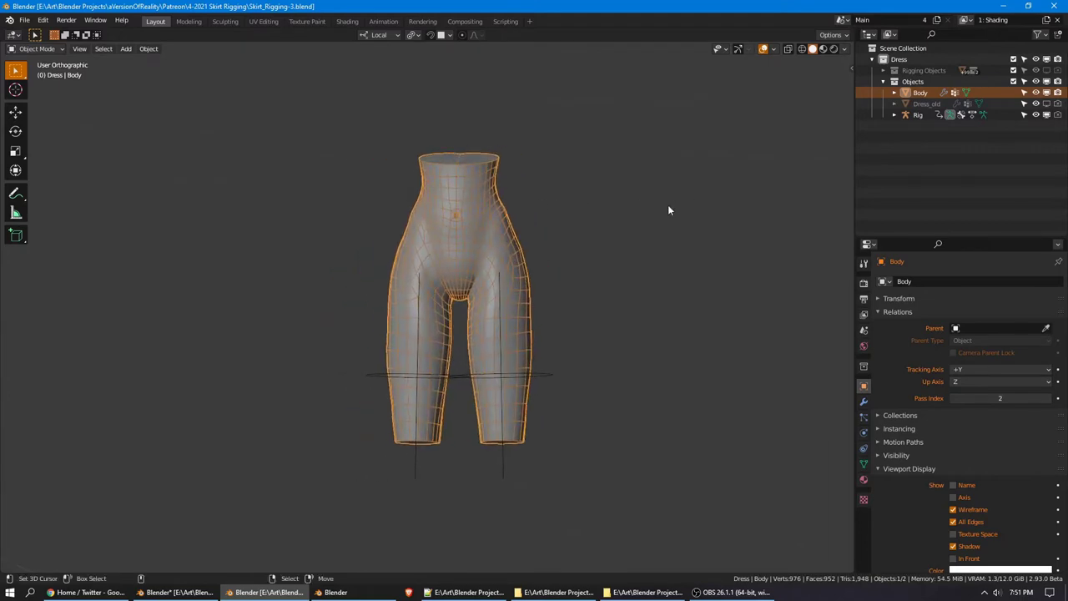
pyautogui.press('KP_1')
pyautogui.keyDown('shift'); pyautogui.moveTo(692, 252); pyautogui.dragTo(692, 230, button='middle'); pyautogui.keyUp('shift')
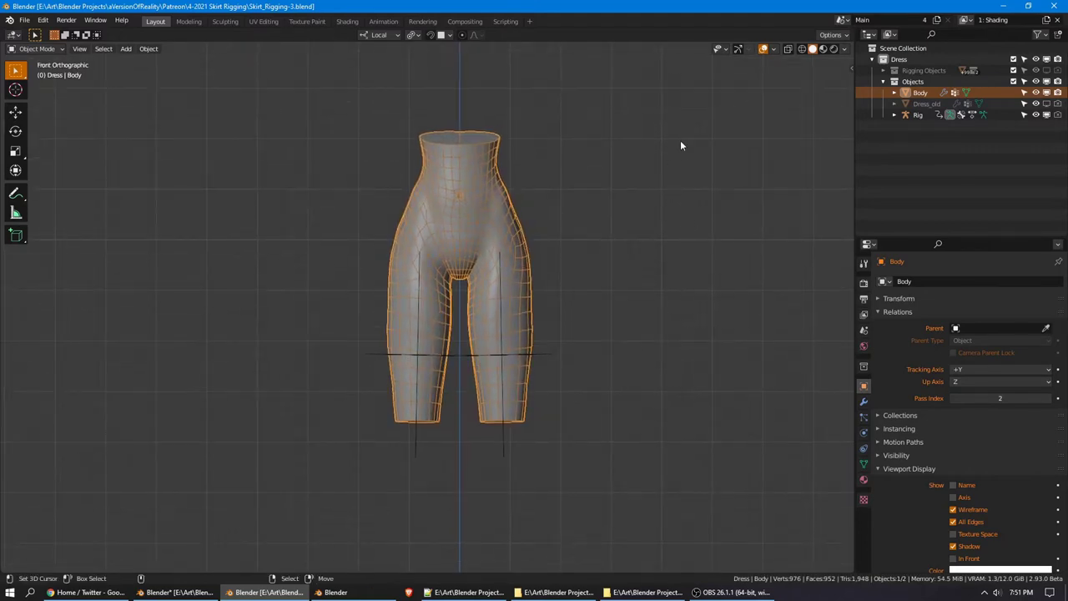
pyautogui.moveTo(703, 142); pyautogui.dragTo(655, 138, button='middle')
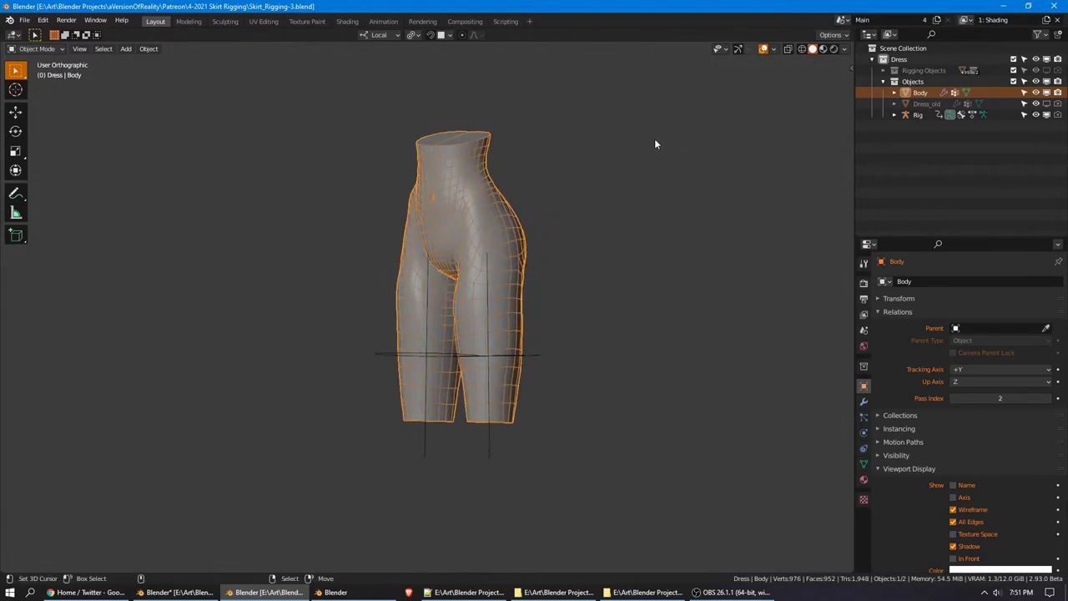
pyautogui.keyDown('shift'); pyautogui.moveTo(629, 184); pyautogui.dragTo(635, 198, button='middle'); pyautogui.keyUp('shift')
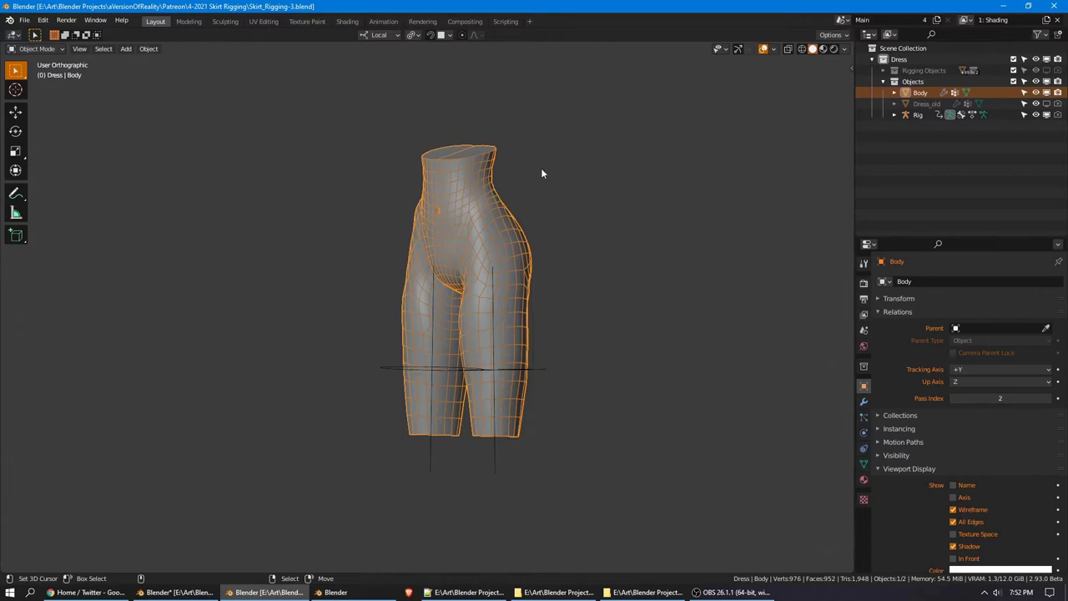
pyautogui.moveTo(534, 176); pyautogui.dragTo(584, 172, button='middle')
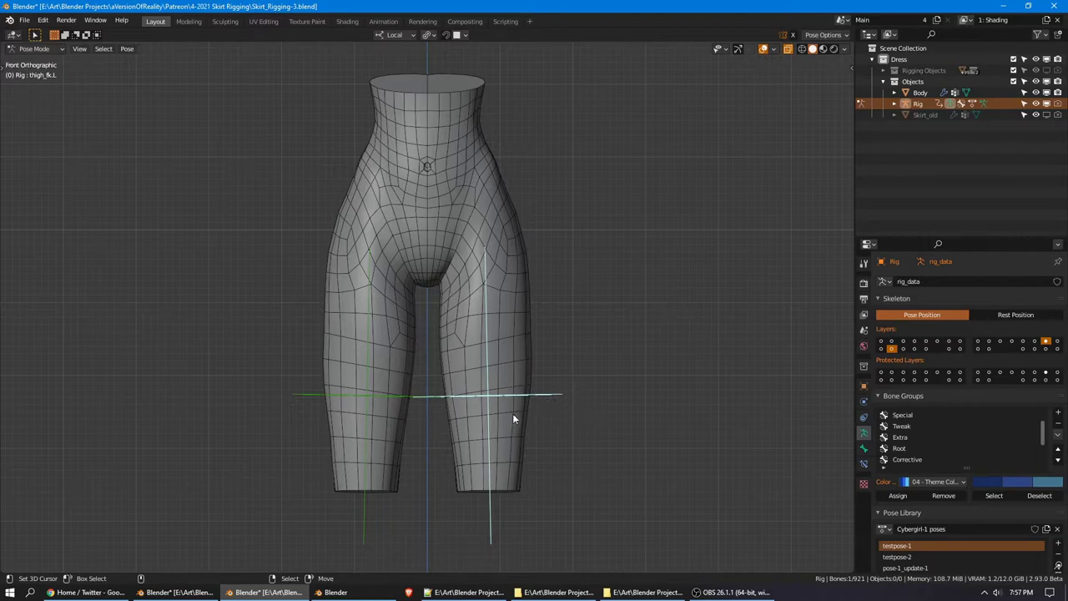
# Rotate the left thigh bone out to the side in front view, swinging it up and down to test the hip deformation
pyautogui.press('r')
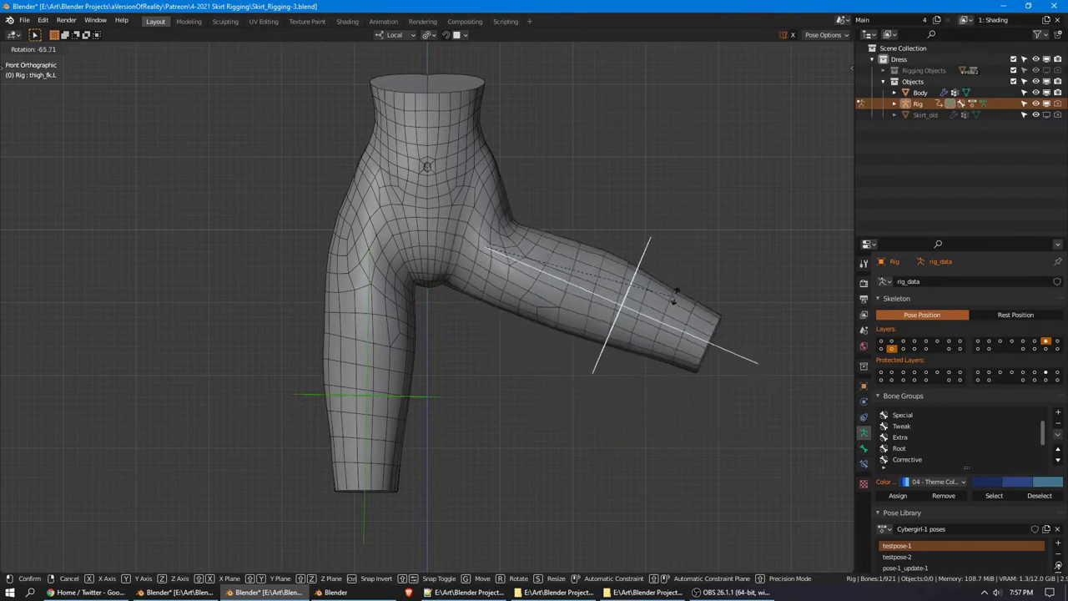
pyautogui.click(706, 248)
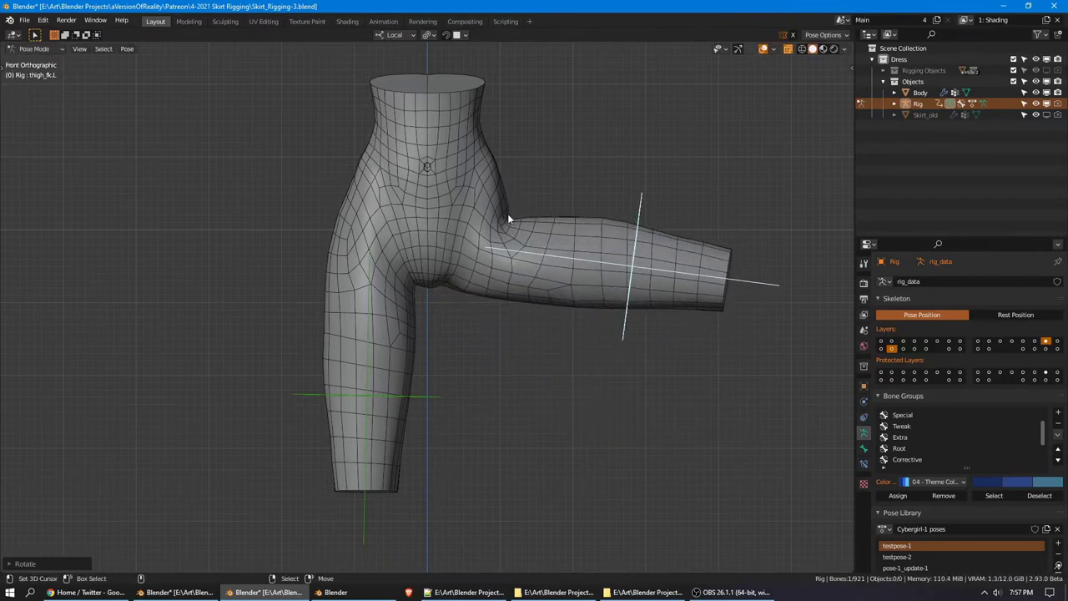
pyautogui.press('r')
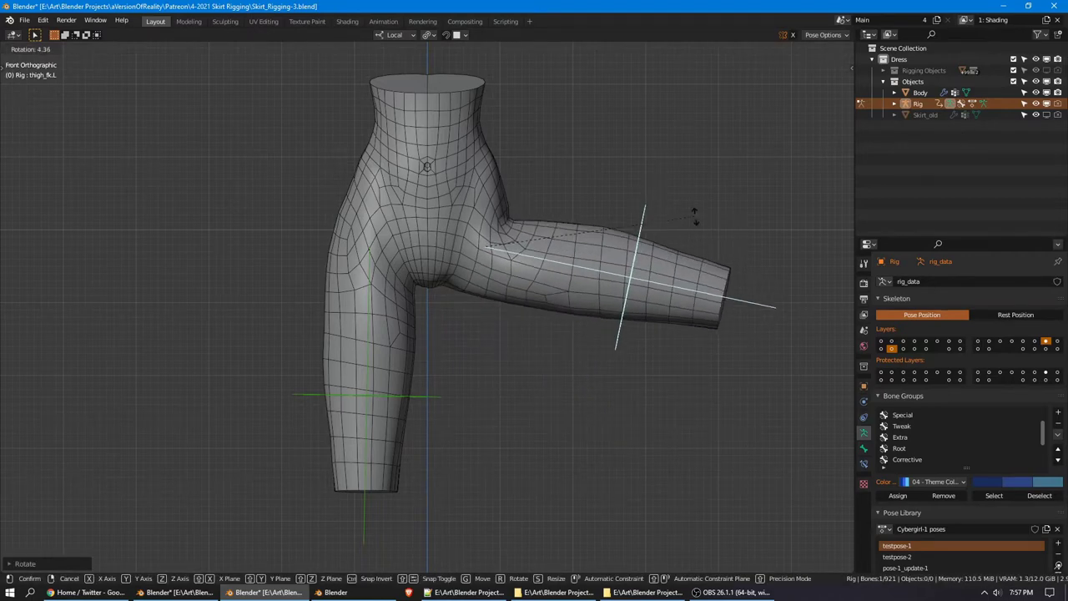
pyautogui.click(694, 215)
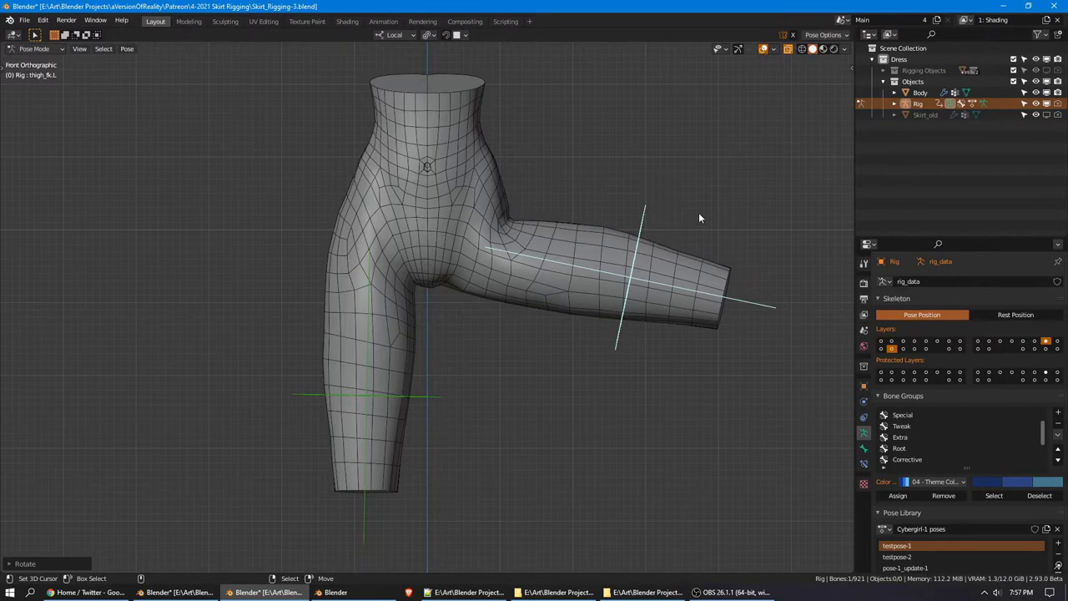
pyautogui.press('r')
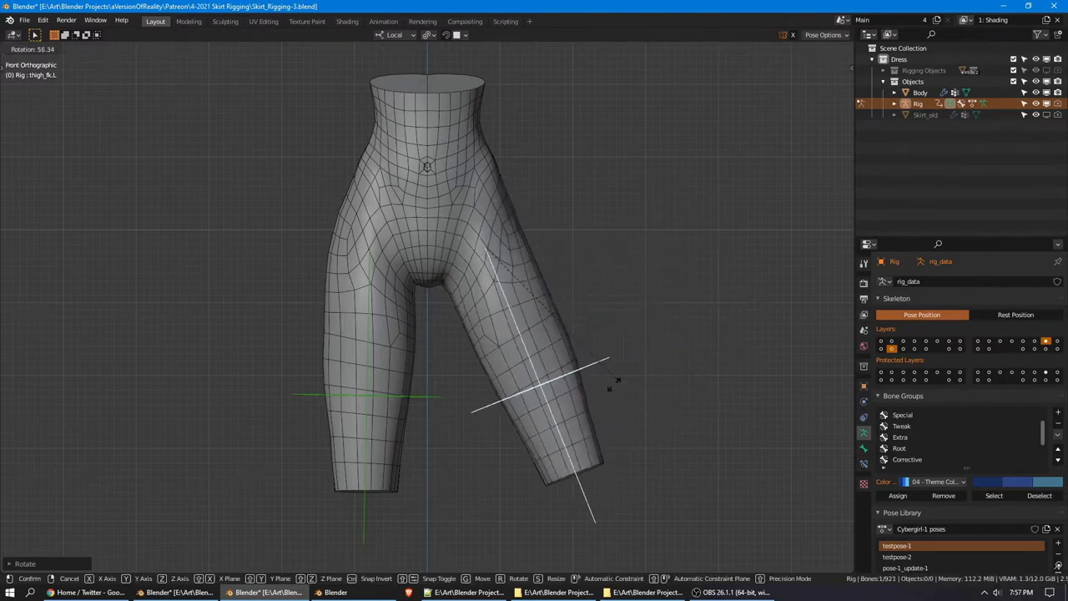
pyautogui.click(707, 233)
# Select the Body and toggle its CorrectiveSmooth modifier's viewport display repeatedly to compare the hip deformation
pyautogui.click(920, 91)
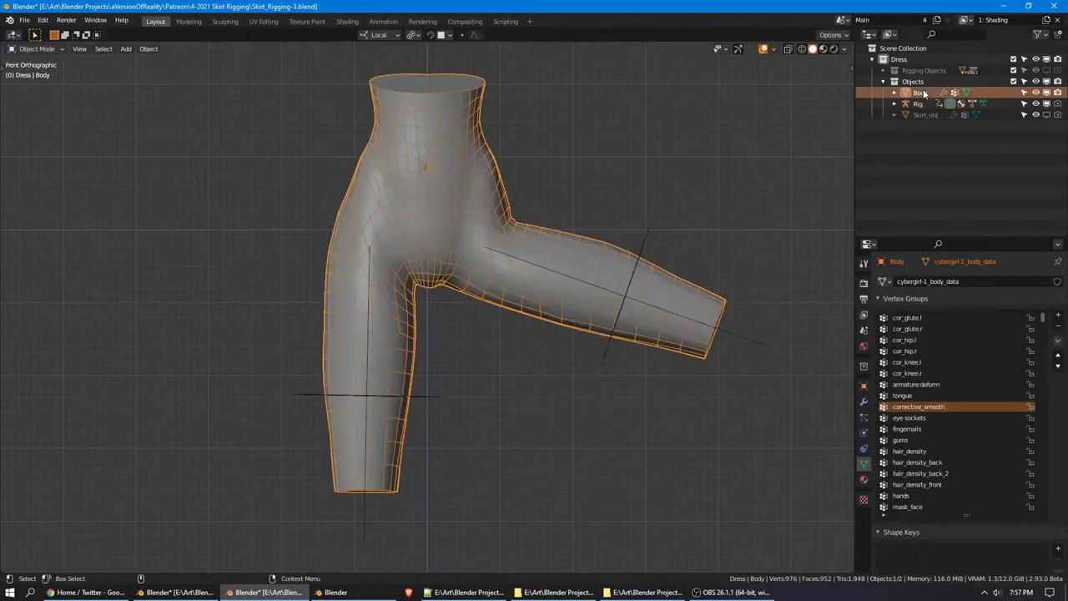
pyautogui.click(863, 401)
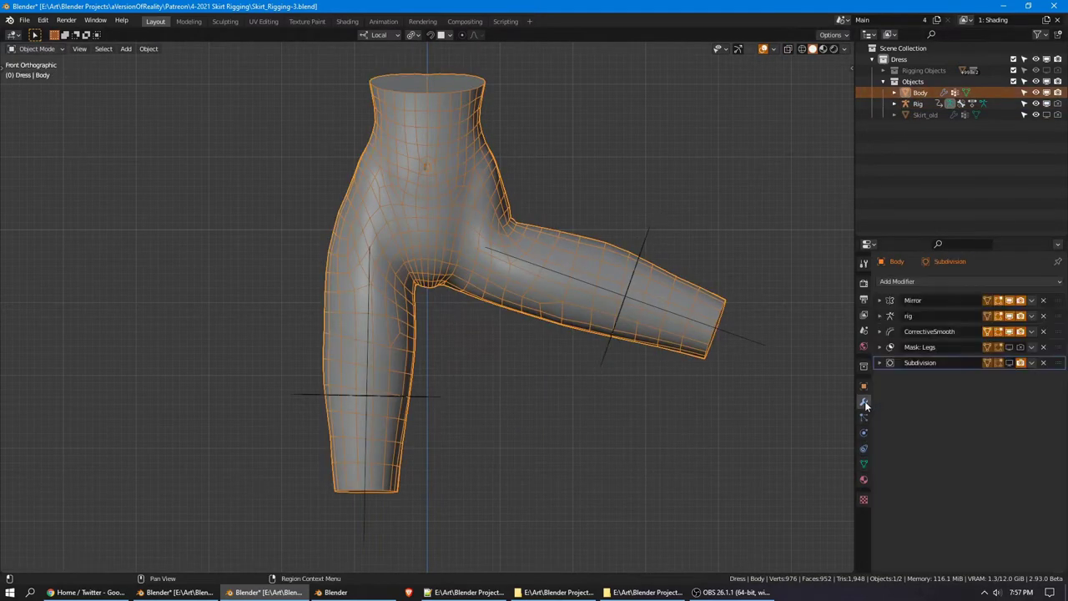
pyautogui.click(1011, 330)
pyautogui.click(1011, 331)
pyautogui.click(1010, 332)
pyautogui.click(1010, 332)
pyautogui.click(1011, 332)
pyautogui.click(1010, 332)
pyautogui.click(1009, 331)
pyautogui.click(1010, 332)
pyautogui.click(1011, 332)
# Return the rig to Pose Mode and clear the left thigh bone's rotation
pyautogui.rightClick(642, 241)
pyautogui.hotkey('ctrl', 'Tab')
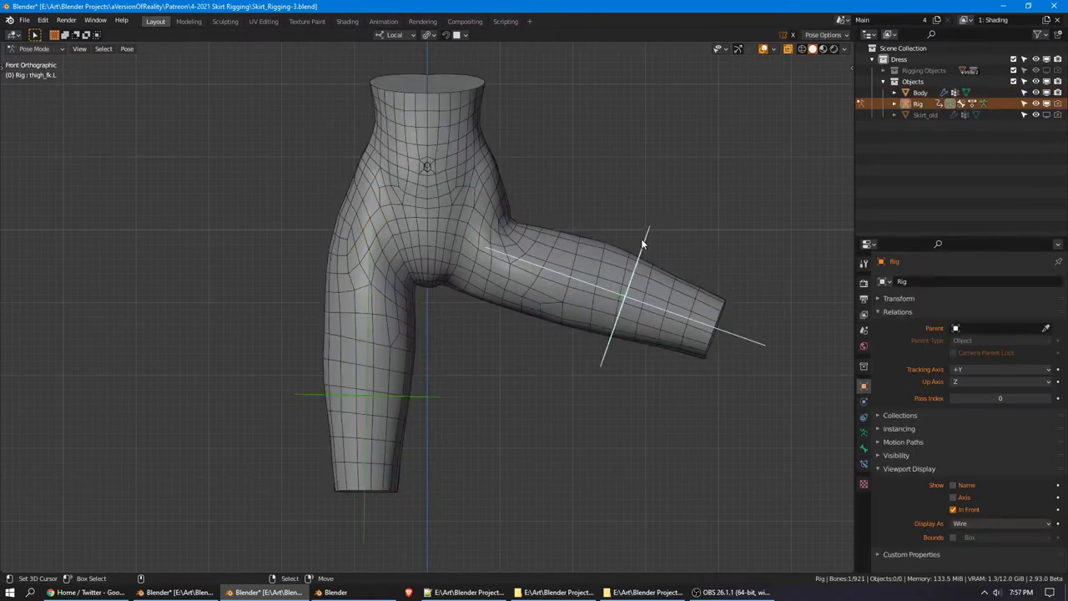
pyautogui.keyDown('shift'); pyautogui.moveTo(432, 236); pyautogui.dragTo(444, 221, button='middle'); pyautogui.keyUp('shift')
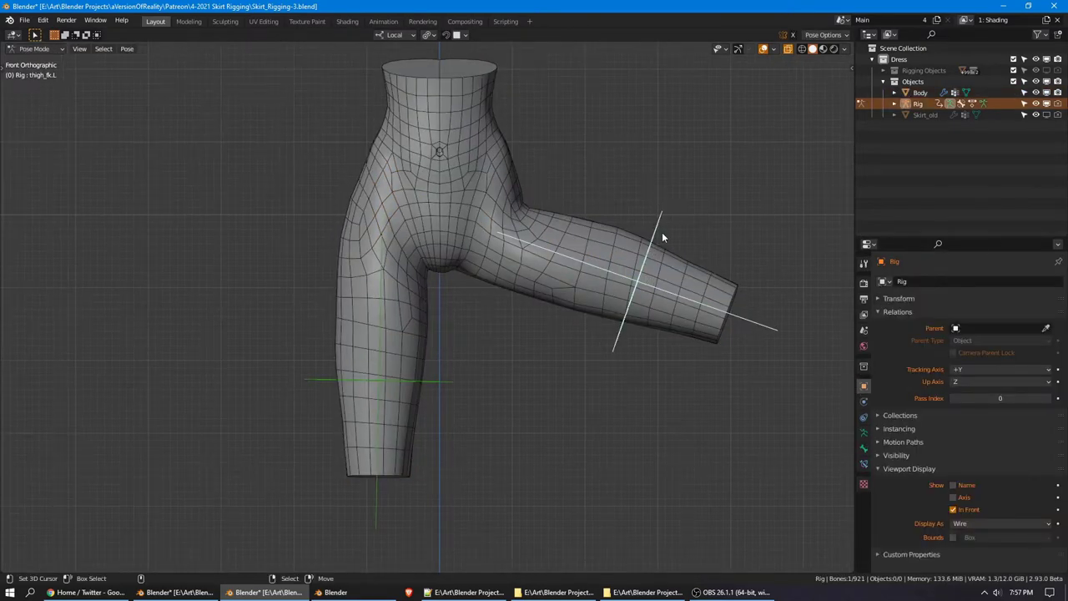
pyautogui.hotkey('alt', 'r')
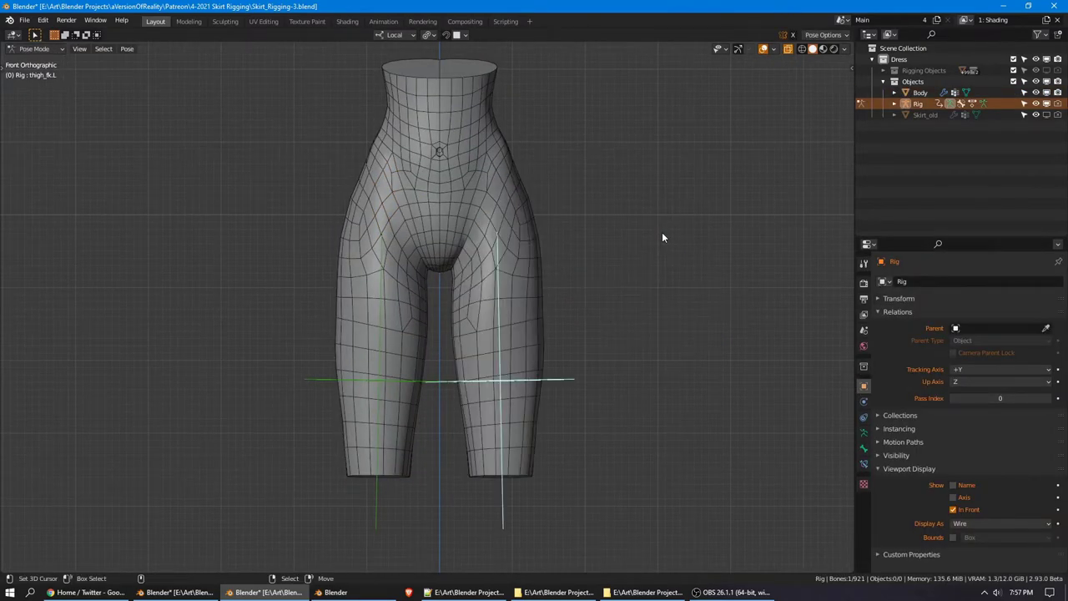
# Rotate the left thigh bone forward in the right side view until the leg is about horizontal
pyautogui.press('KP_3')
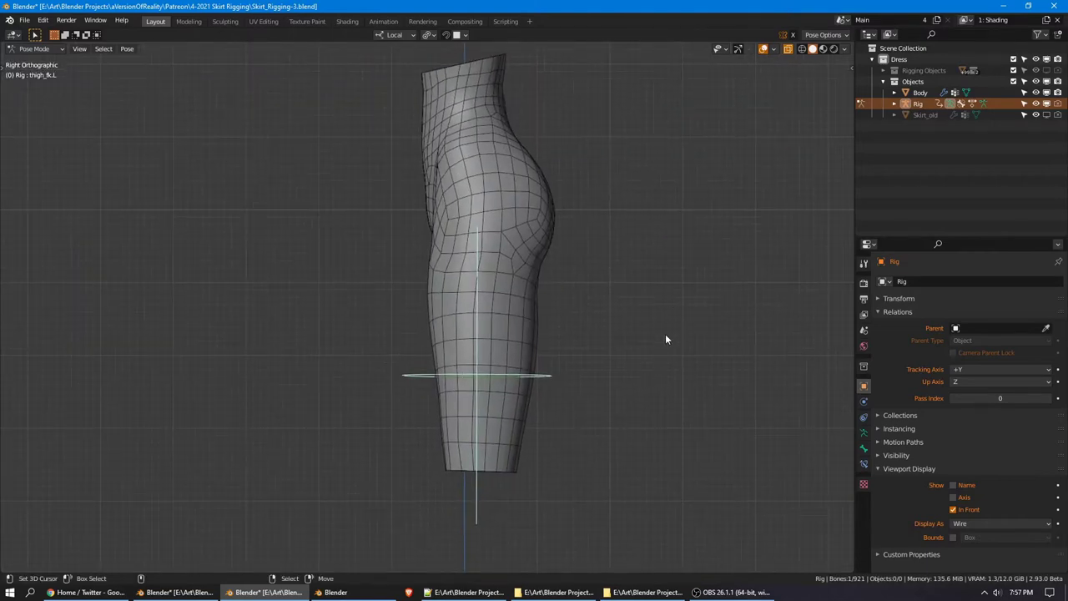
pyautogui.press('r')
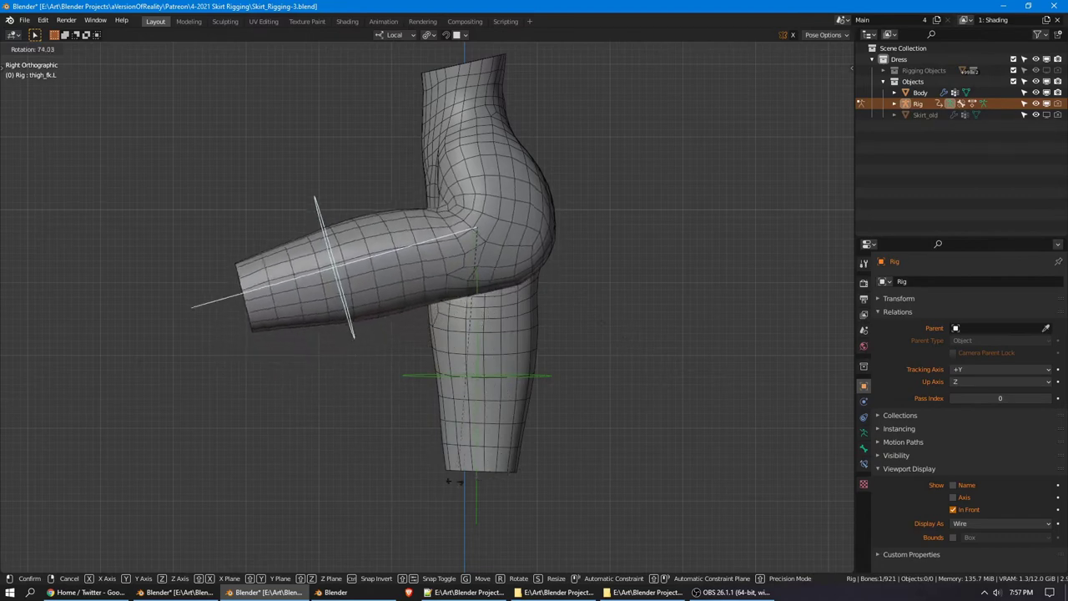
pyautogui.click(400, 472)
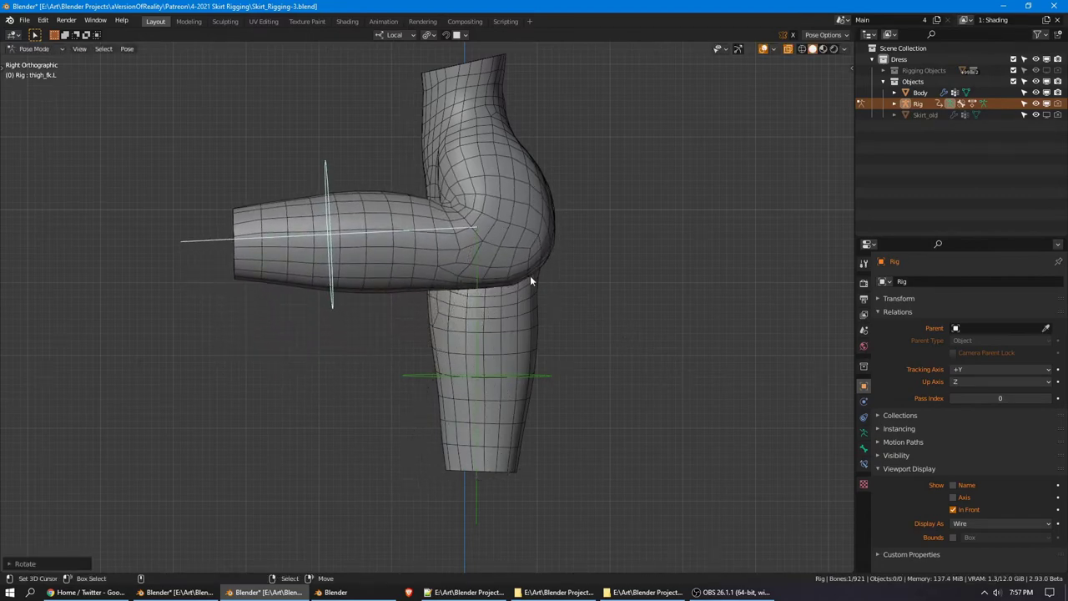
# Show the corrective bones' layer alongside the rig's active layers and save the file
pyautogui.click(864, 433)
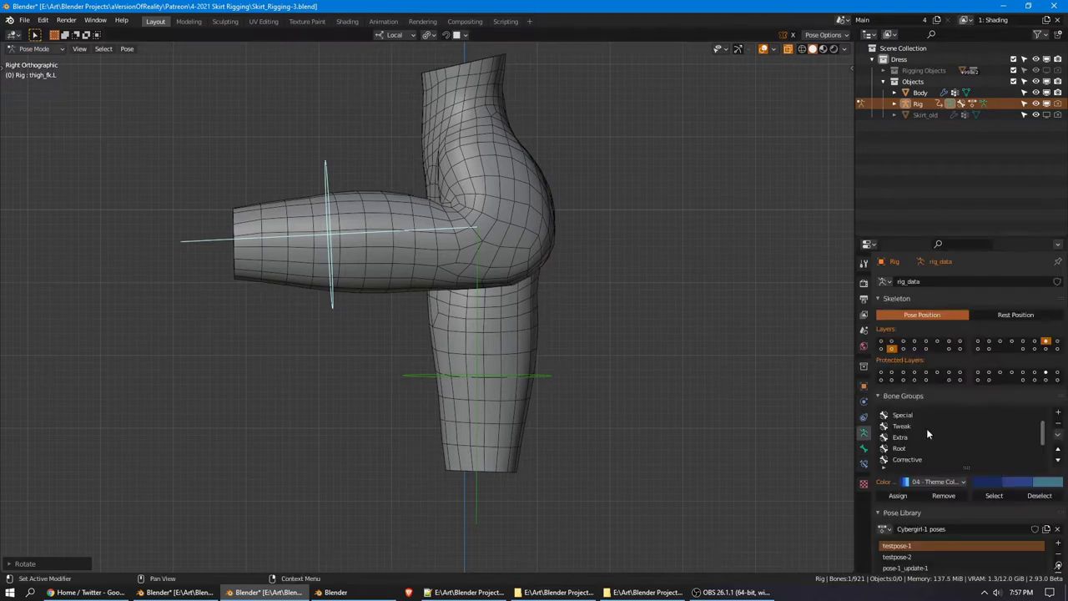
pyautogui.keyDown('shift'); pyautogui.click(979, 348); pyautogui.keyUp('shift')
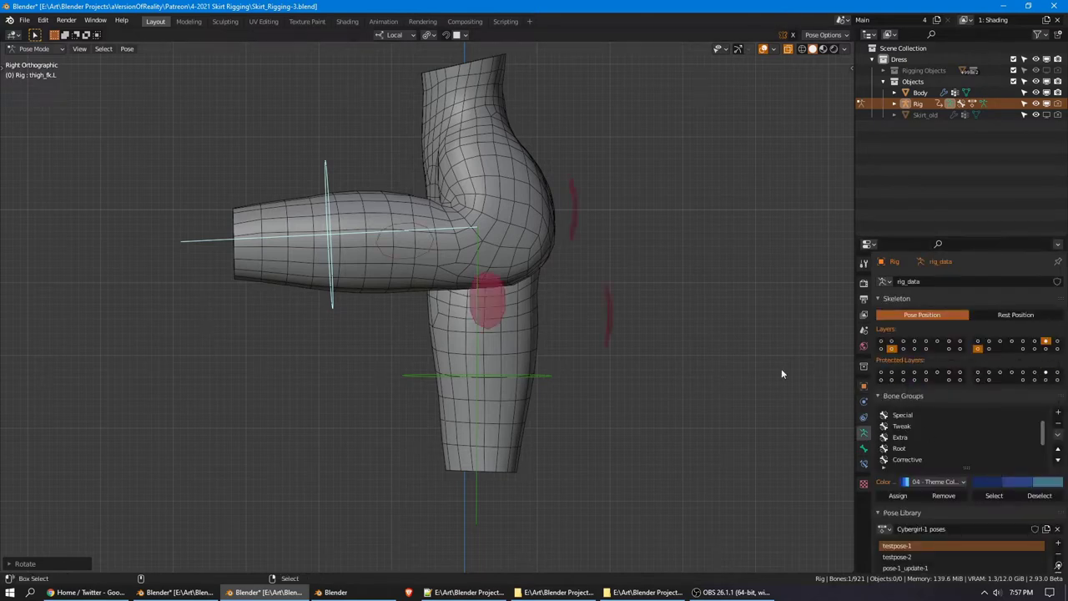
pyautogui.hotkey('ctrl', 's')
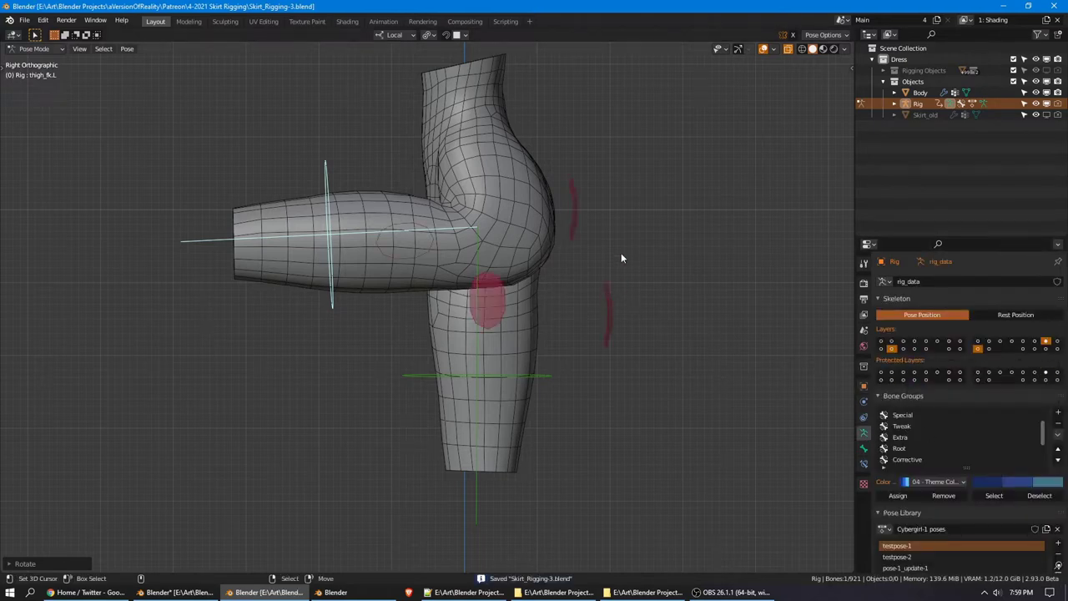
# Select the left rear corrective bone behind the hip and examine its placement
pyautogui.click(607, 303)
pyautogui.moveTo(608, 302); pyautogui.dragTo(652, 279, button='middle')
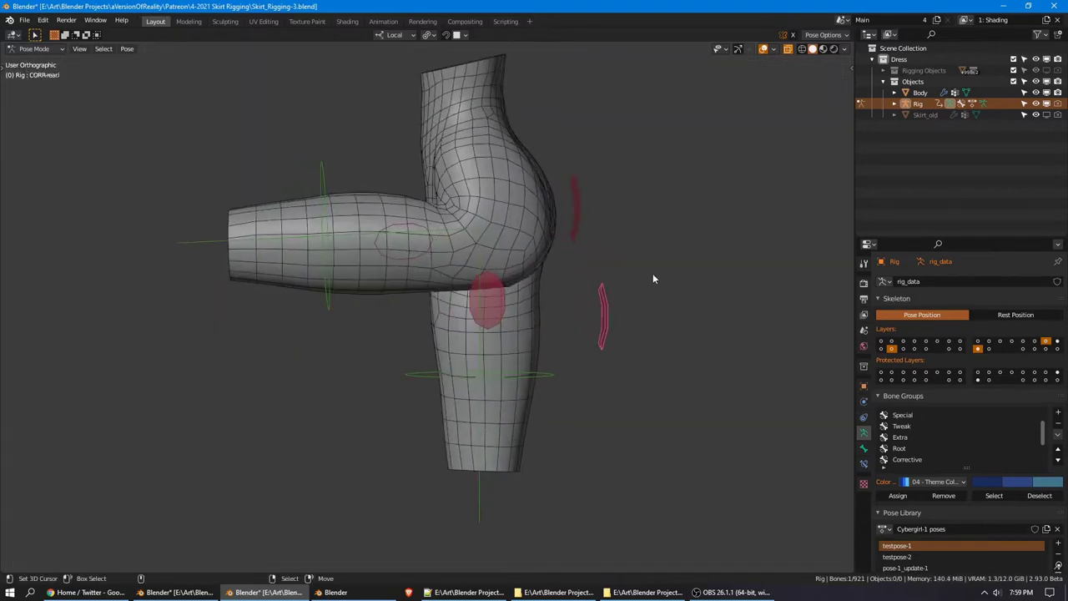
pyautogui.press('KP_3')
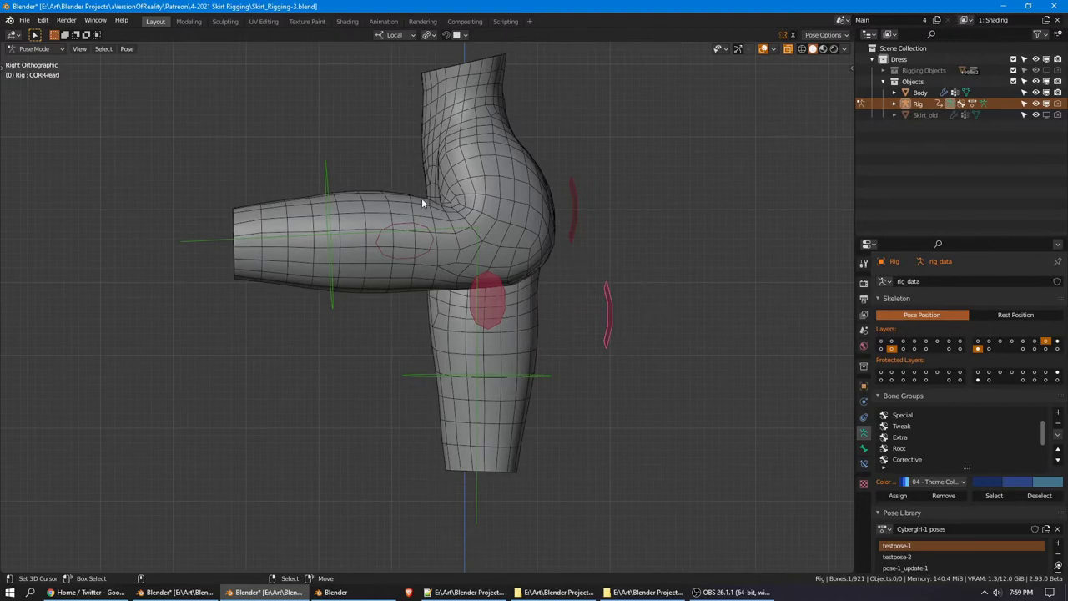
# Clear the left thigh's rotation and raise the leg forward again to about horizontal, watching the corrective bone follow
pyautogui.click(328, 168)
pyautogui.hotkey('alt', 'r')
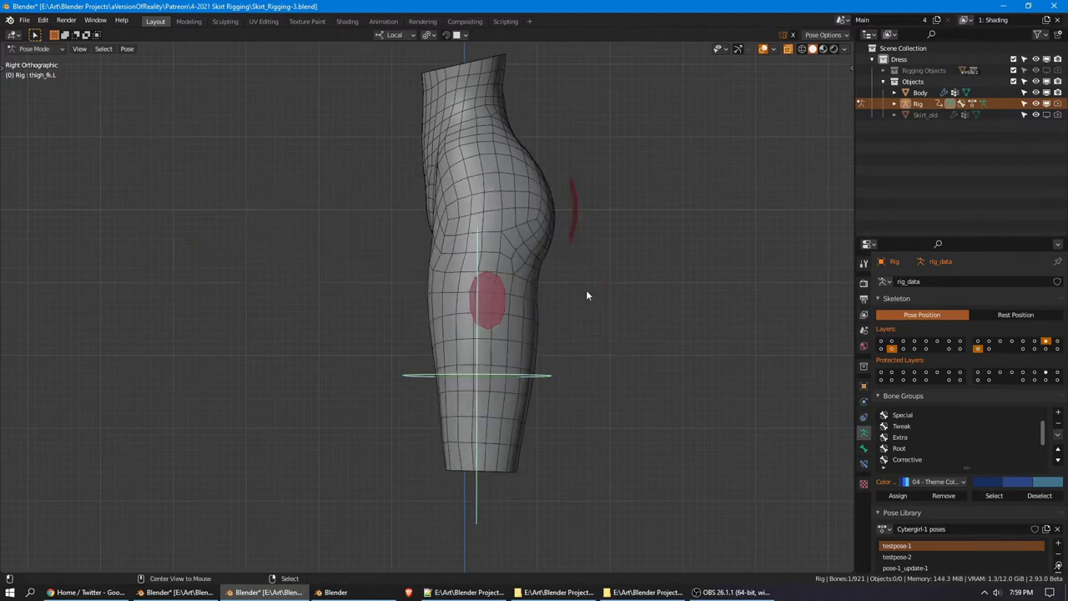
pyautogui.press('r')
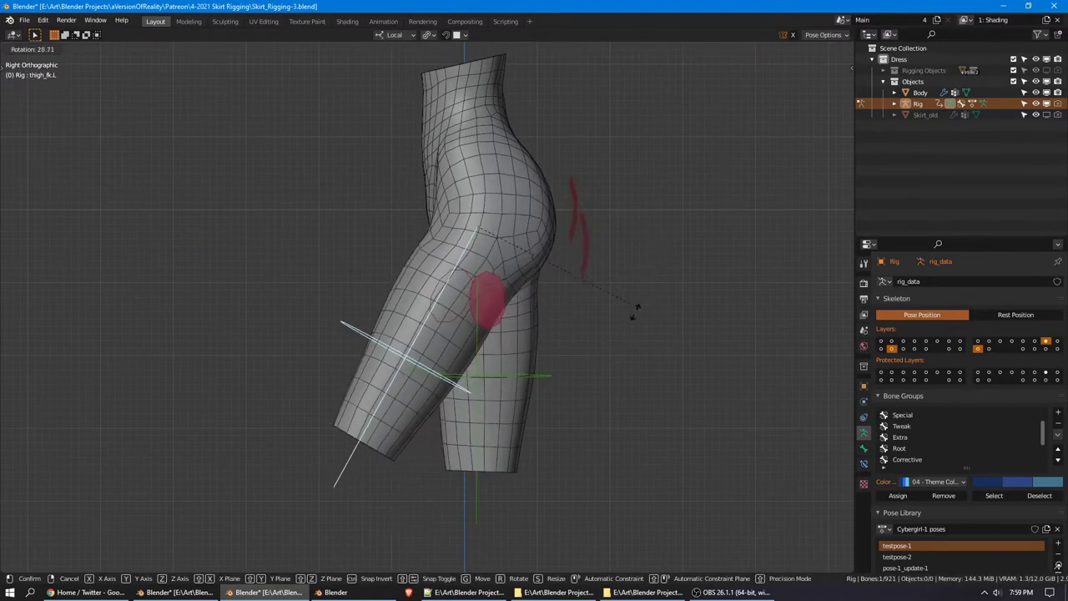
pyautogui.click(485, 406)
# Select the CORR-rear bone behind the left hip and disable its Transformation constraint targeting ORG-thigh.L
pyautogui.click(614, 319)
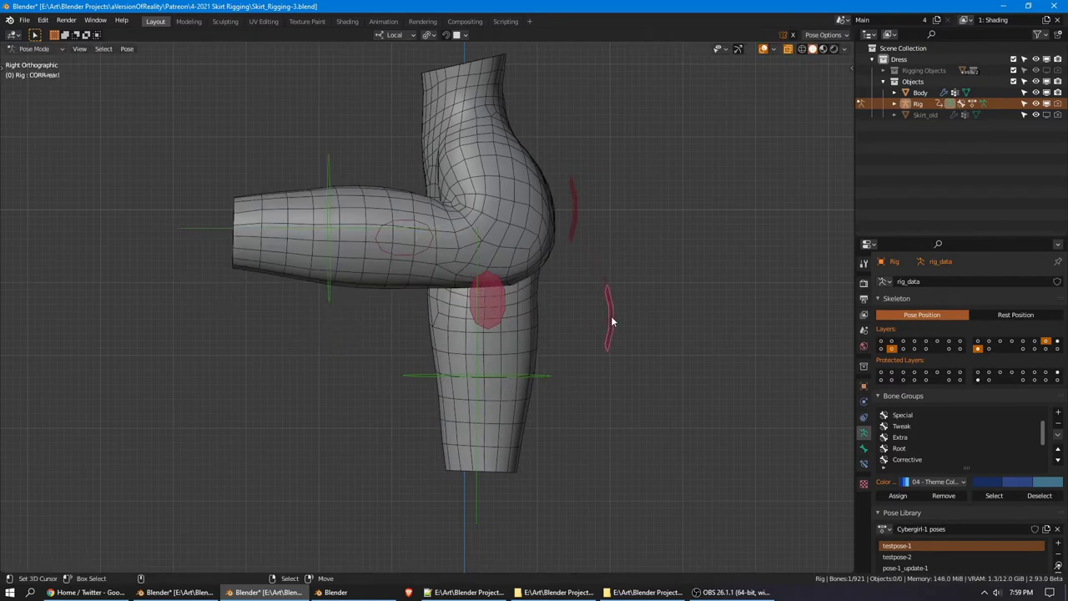
pyautogui.press('g')
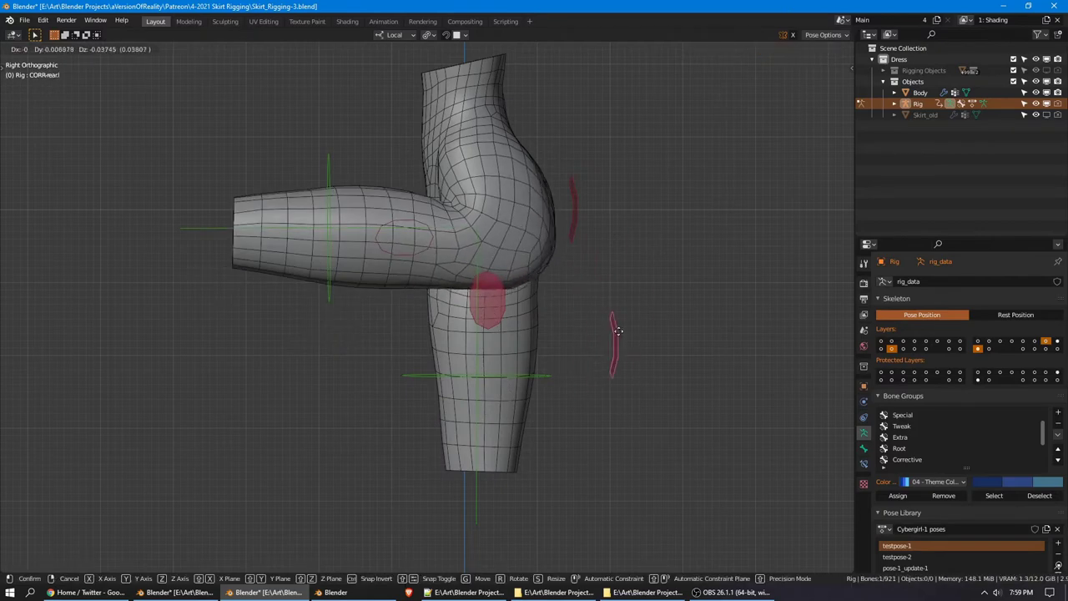
pyautogui.rightClick(616, 335)
pyautogui.click(863, 463)
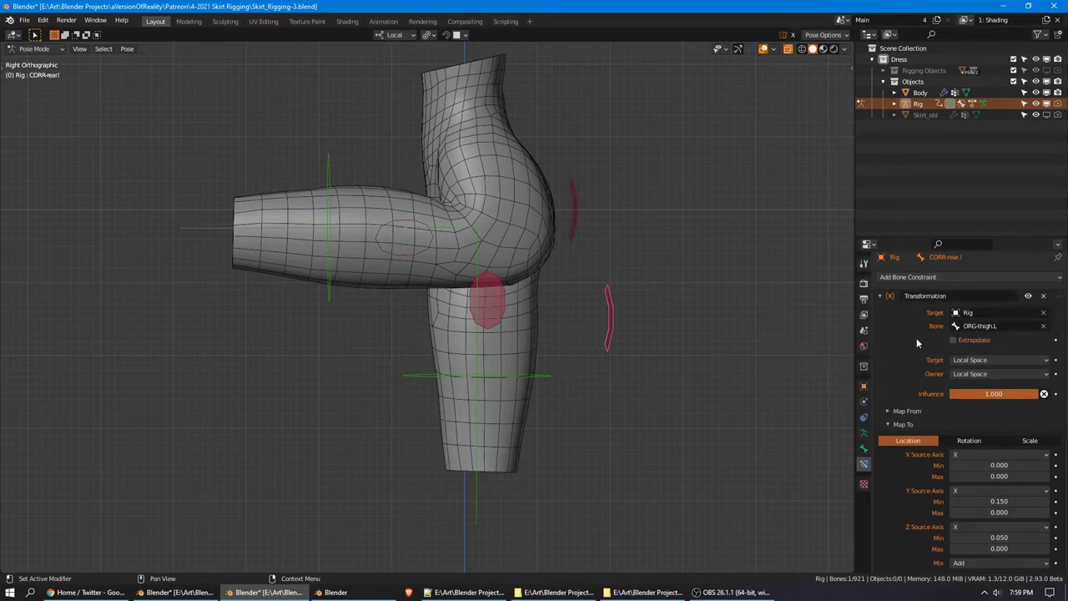
pyautogui.click(1028, 296)
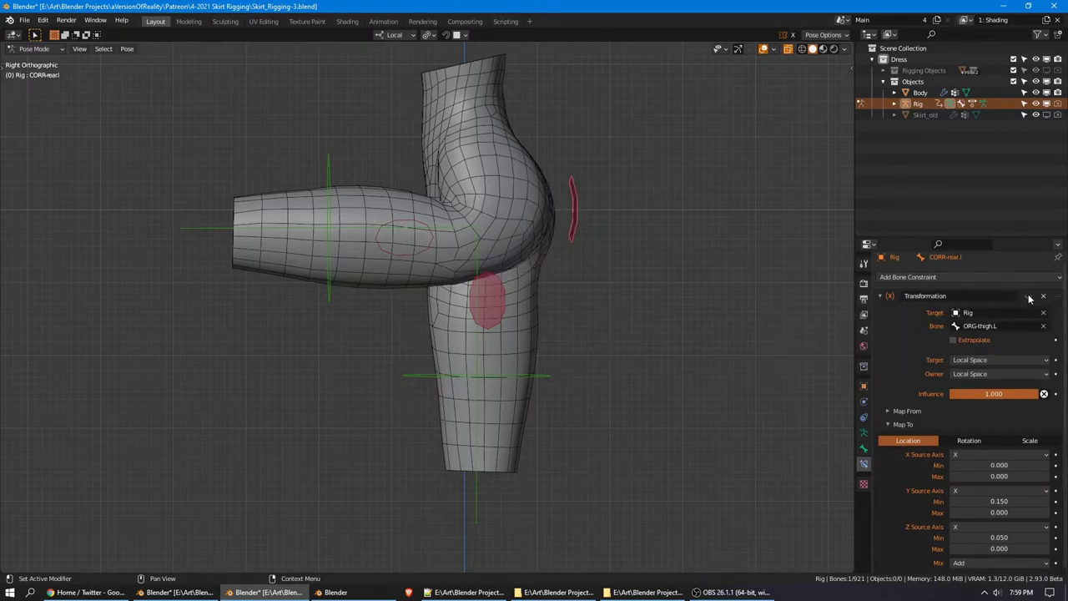
pyautogui.click(1028, 298)
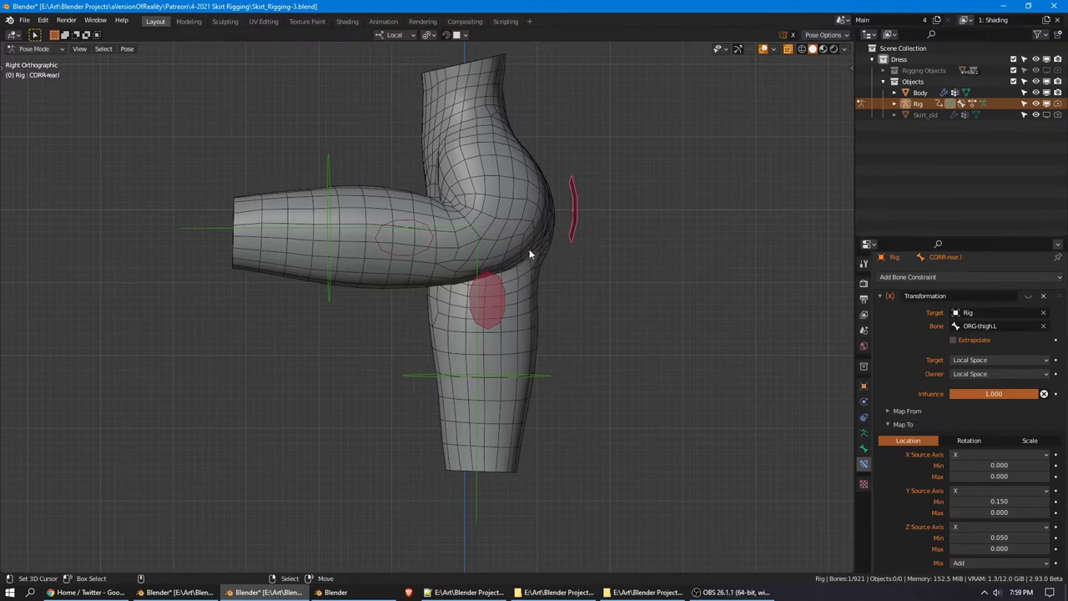
pyautogui.hotkey('ctrl', 'Tab')
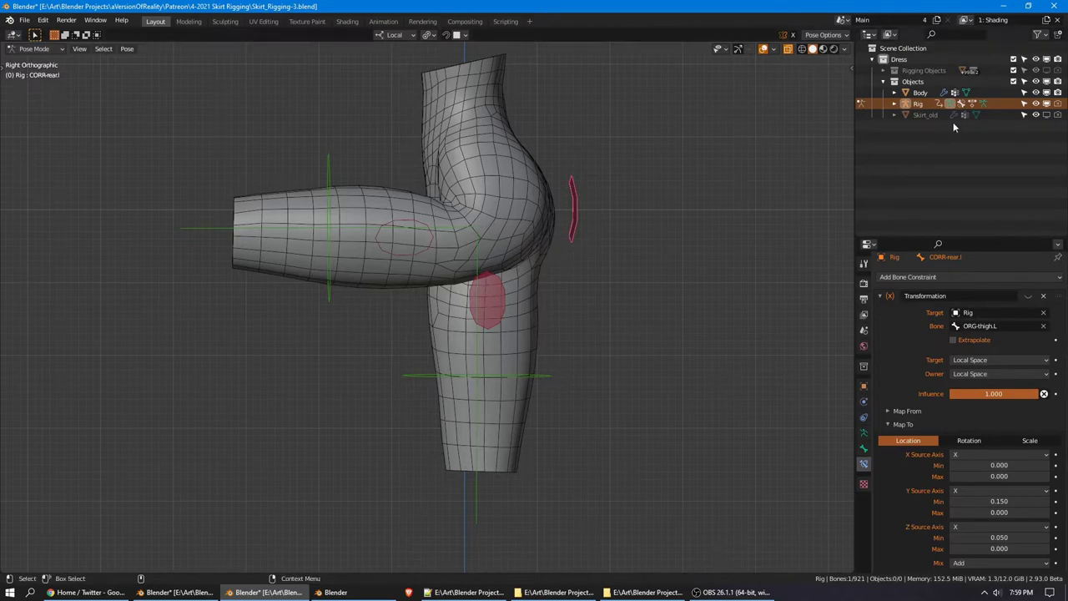
# Select the Body and switch its CorrectiveSmooth modifier off and on in the viewport to compare the hip, ending enabled, and save the file
pyautogui.click(920, 93)
pyautogui.click(864, 401)
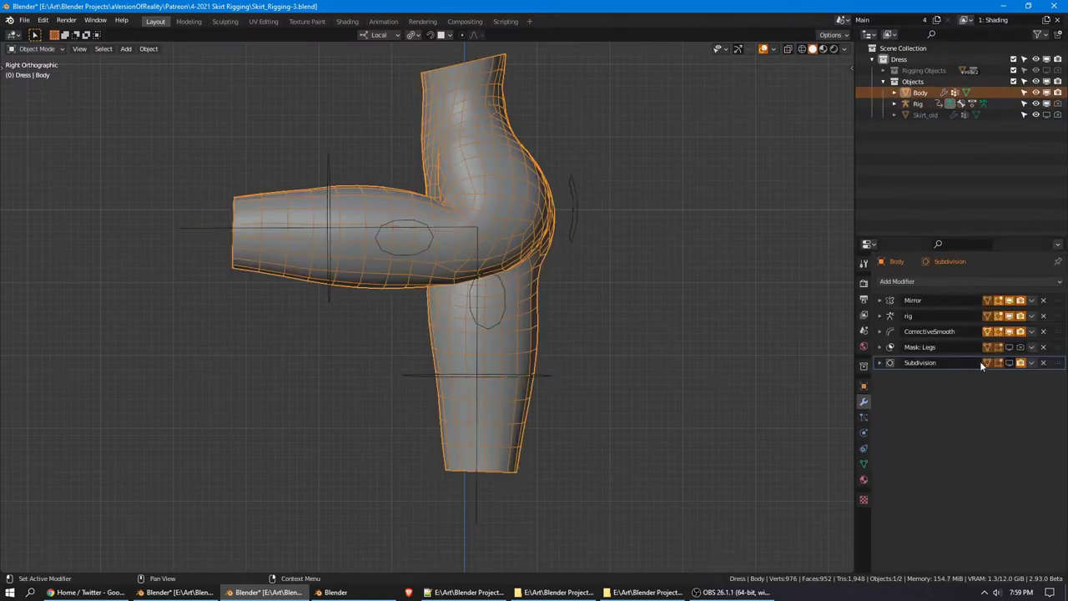
pyautogui.click(1009, 331)
pyautogui.click(1009, 330)
pyautogui.click(1009, 330)
pyautogui.click(1010, 331)
pyautogui.click(1009, 330)
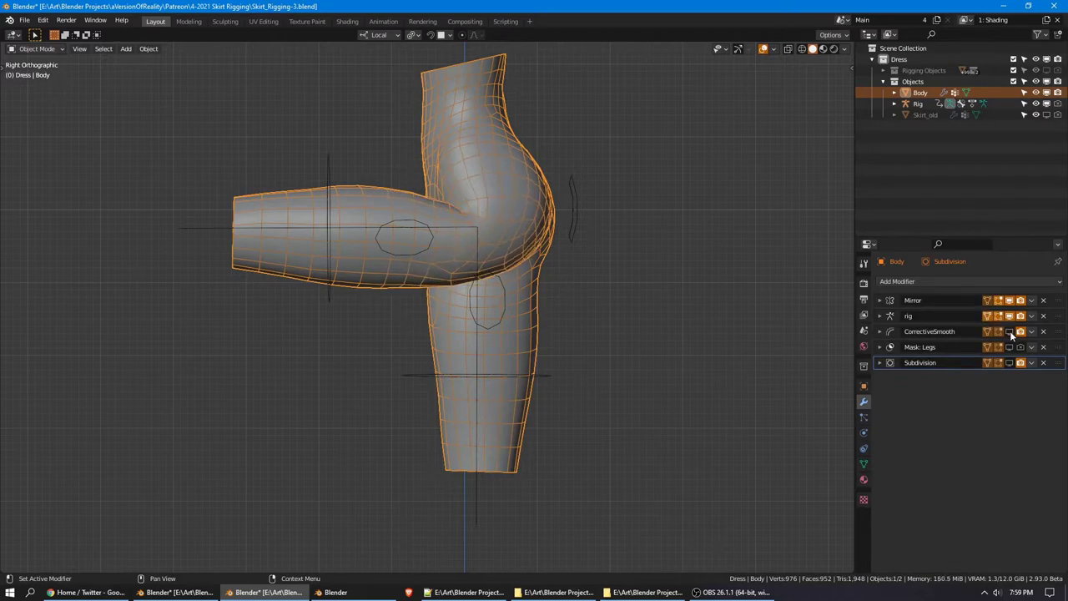
pyautogui.click(1009, 330)
pyautogui.click(1010, 330)
pyautogui.click(1009, 331)
pyautogui.hotkey('ctrl', 's')
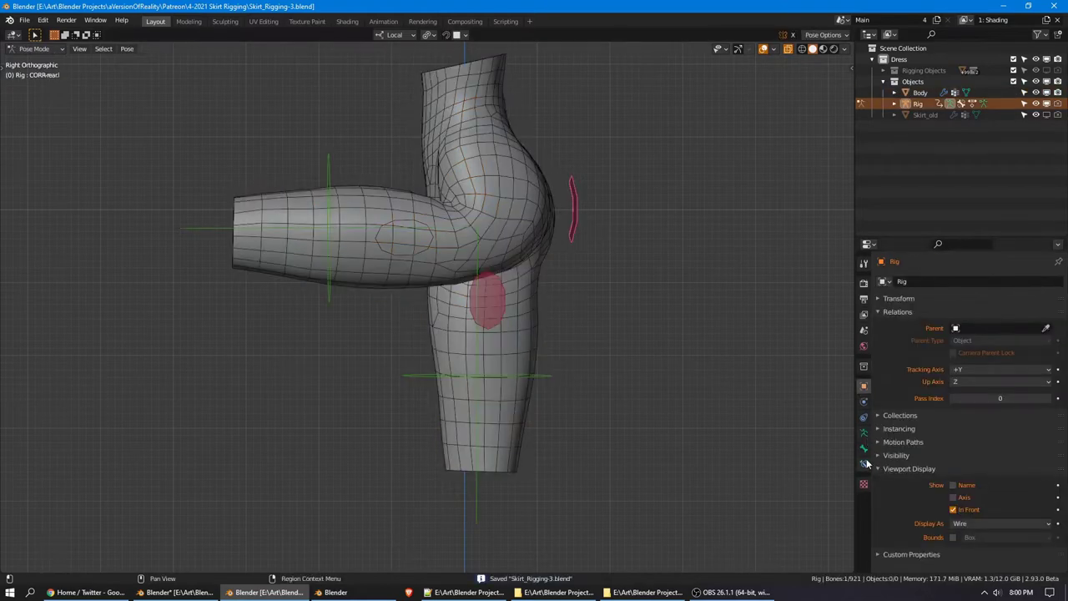
# Compare the hip with the left rear corrective bone's Transformation constraint off and on, leaving the constraint enabled
pyautogui.click(864, 463)
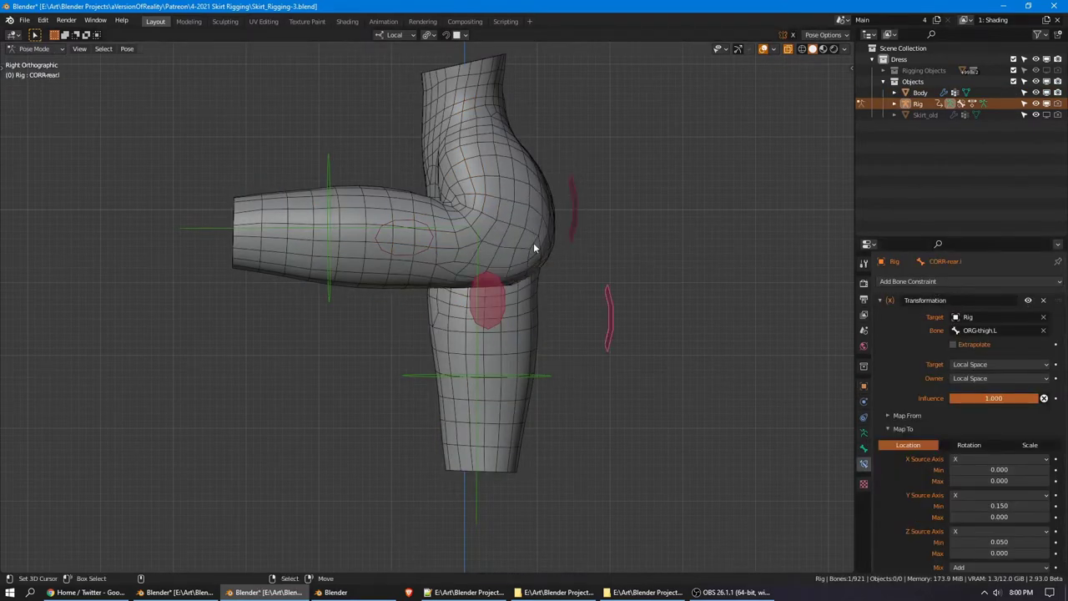
pyautogui.click(1028, 302)
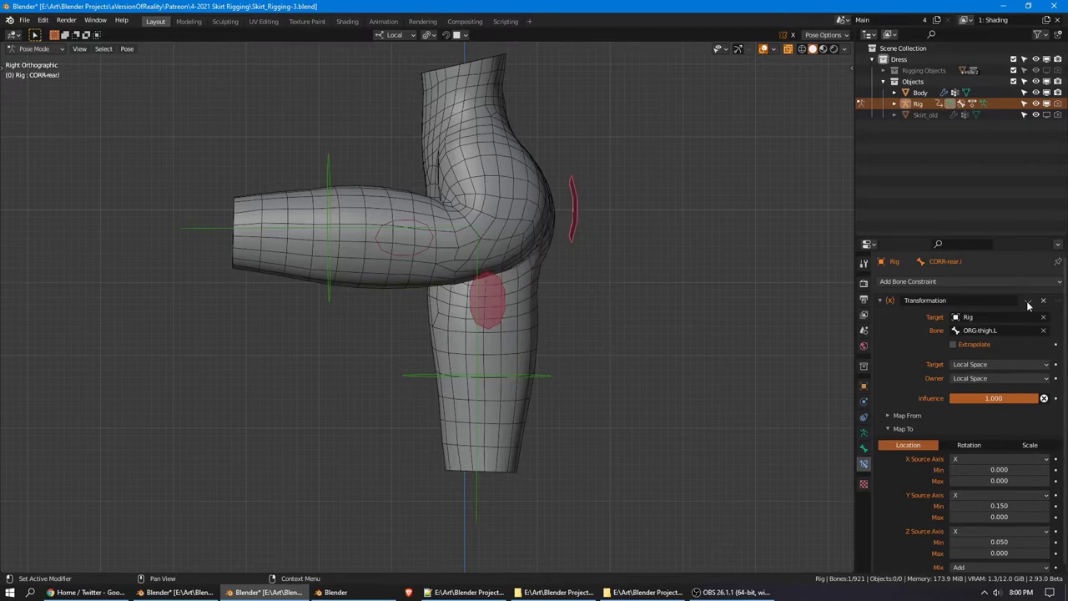
pyautogui.click(1028, 301)
# Rotate the left thigh control to examine how the rear corrective bone follows, and clear the thigh's rotation
pyautogui.click(328, 162)
pyautogui.press('r')
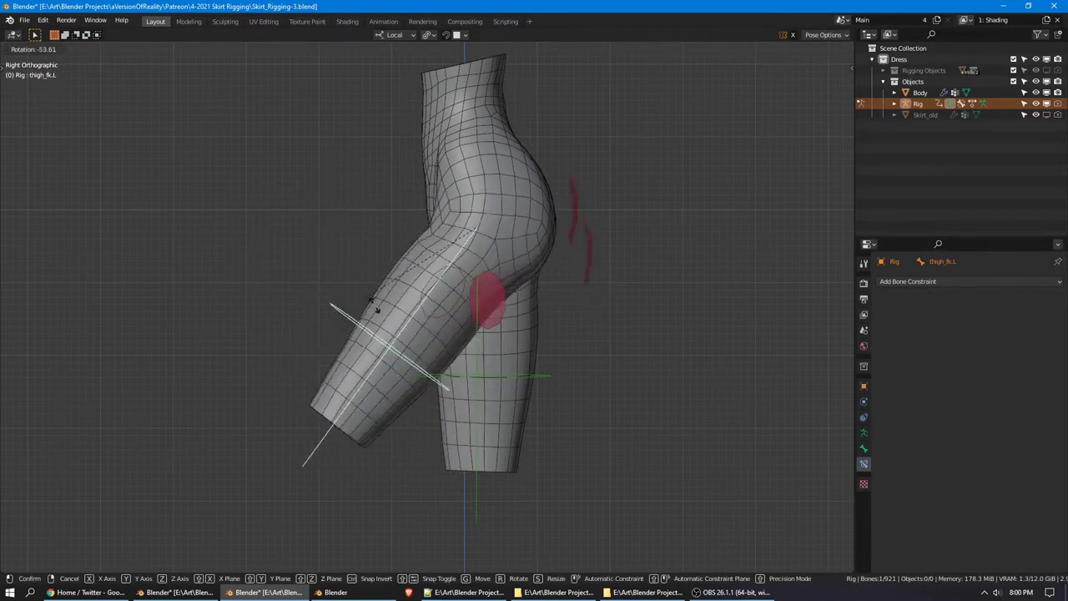
pyautogui.click(571, 292)
pyautogui.hotkey('alt', 'r')
pyautogui.press('KP_1')
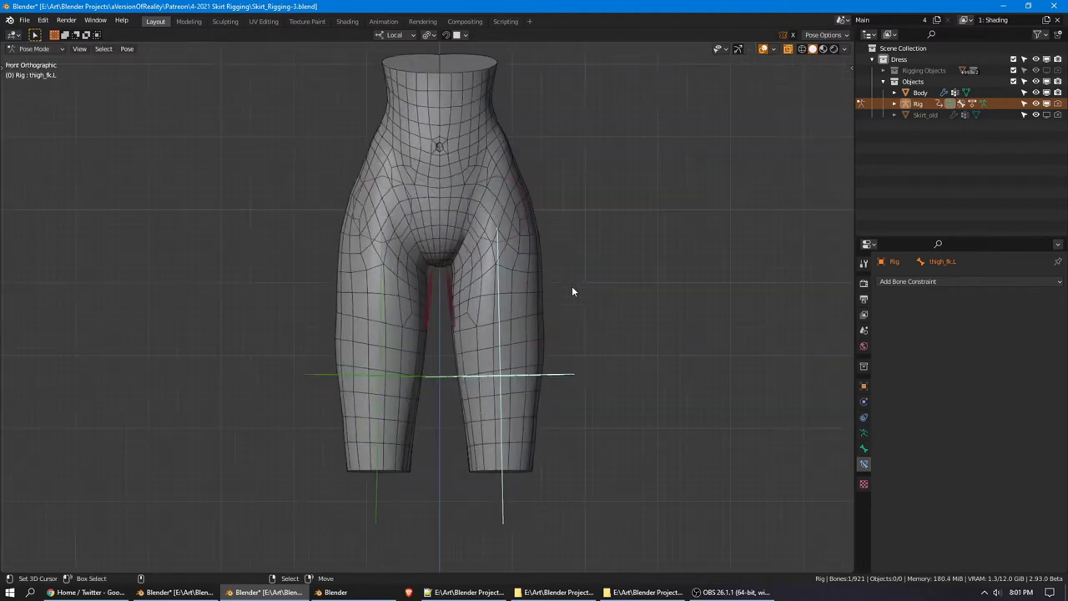
pyautogui.moveTo(636, 326); pyautogui.dragTo(634, 346, button='middle')
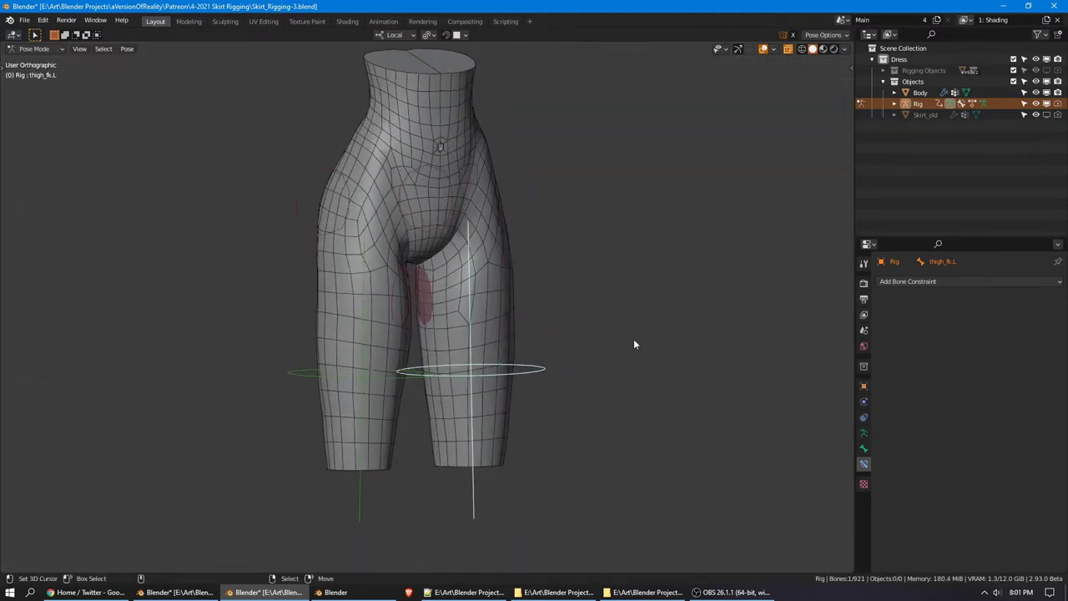
pyautogui.press('r')
pyautogui.press('x')
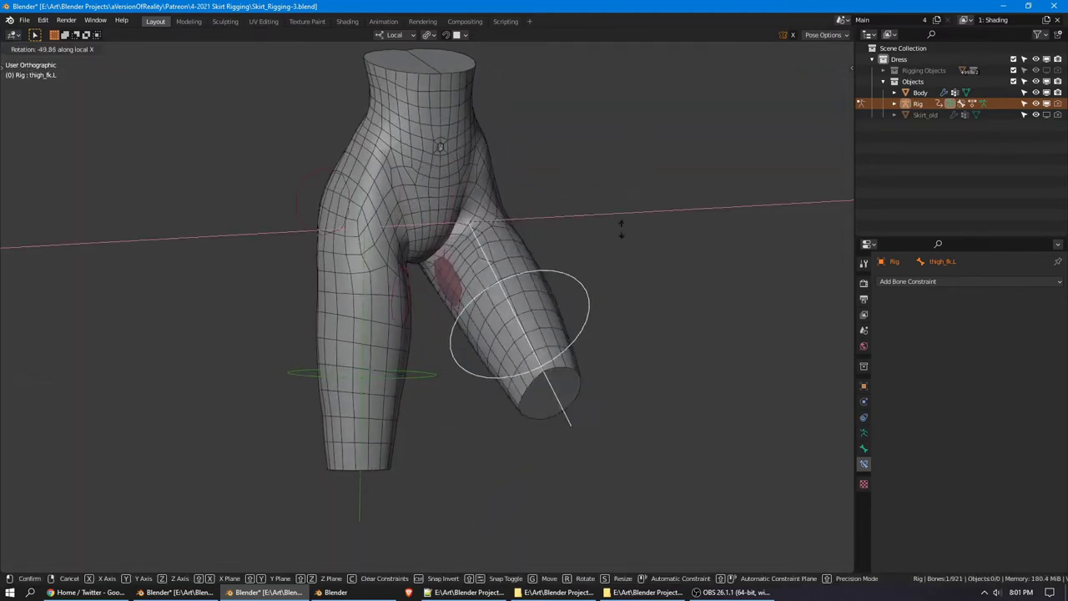
pyautogui.rightClick(621, 300)
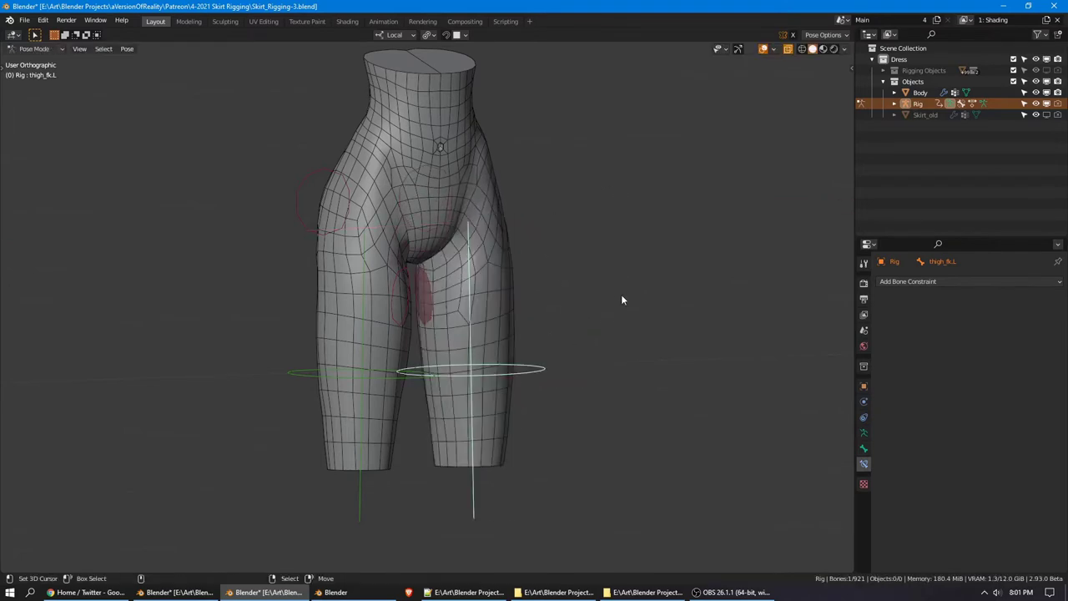
pyautogui.press('KP_3')
# Rotate the left thigh control outward in front view so the leg lifts to the side, just below horizontal
pyautogui.press('KP_1')
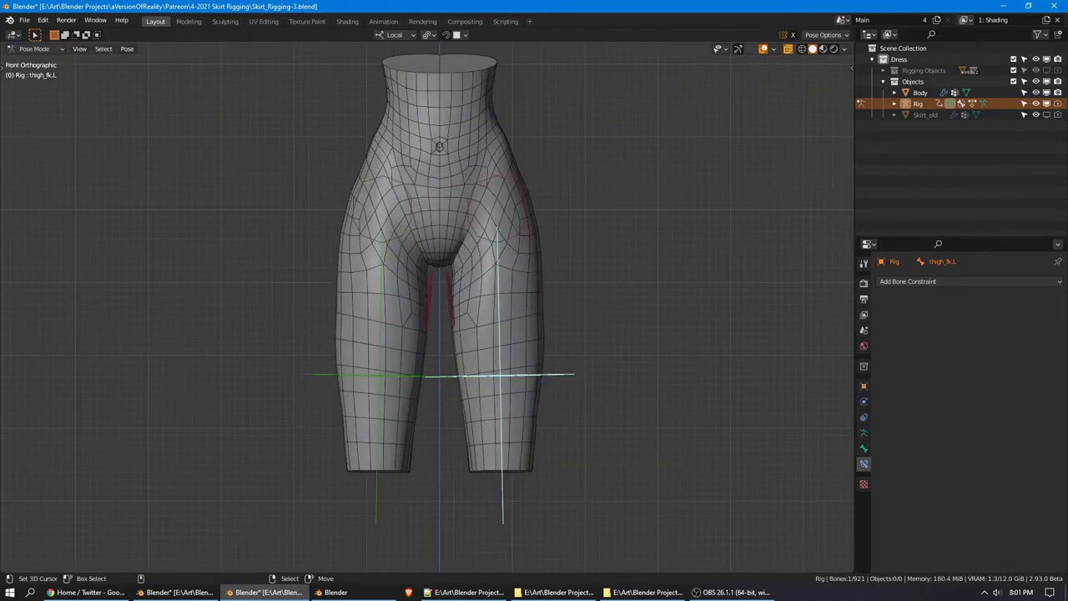
pyautogui.press('r')
pyautogui.click(614, 265)
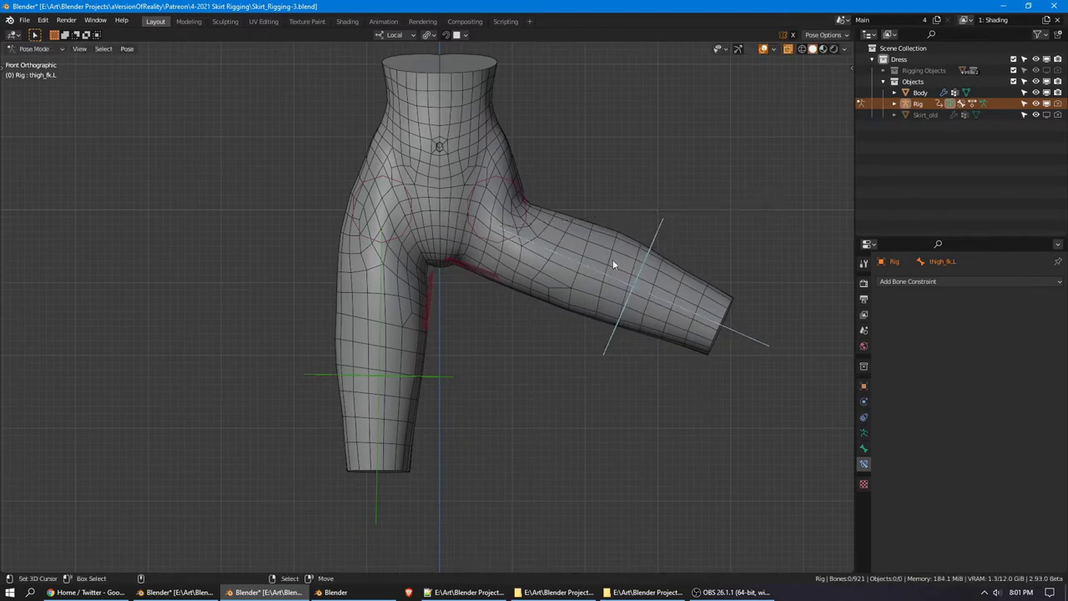
# Select the left CORR-inner_thigh bone and switch its Transformation constraint off and on to compare the crotch shape, leaving it disabled
pyautogui.click(488, 279)
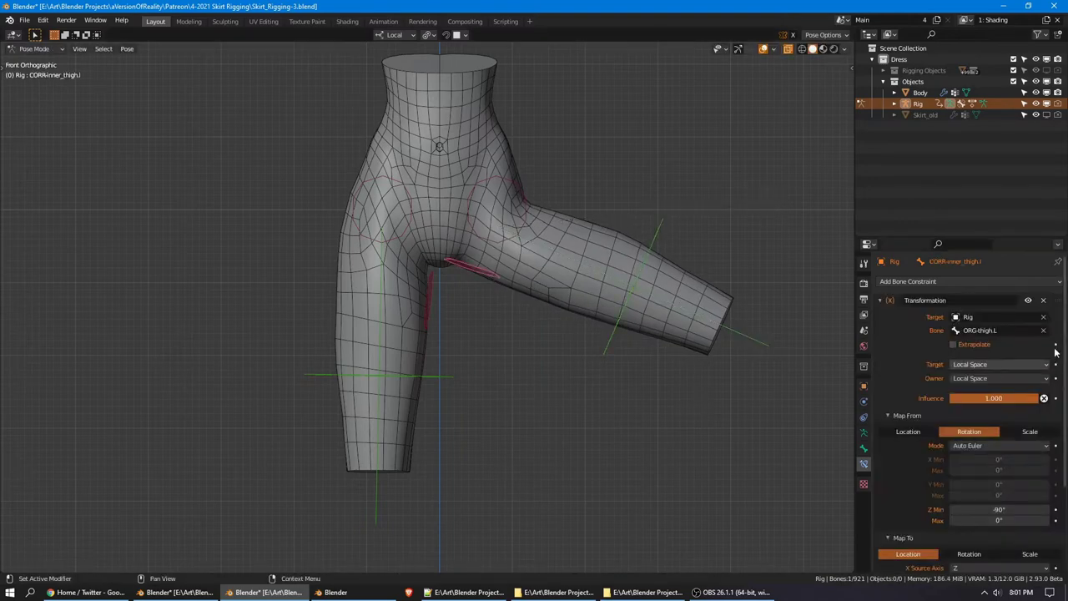
pyautogui.click(1028, 302)
pyautogui.click(1028, 301)
pyautogui.click(1028, 301)
pyautogui.click(1028, 301)
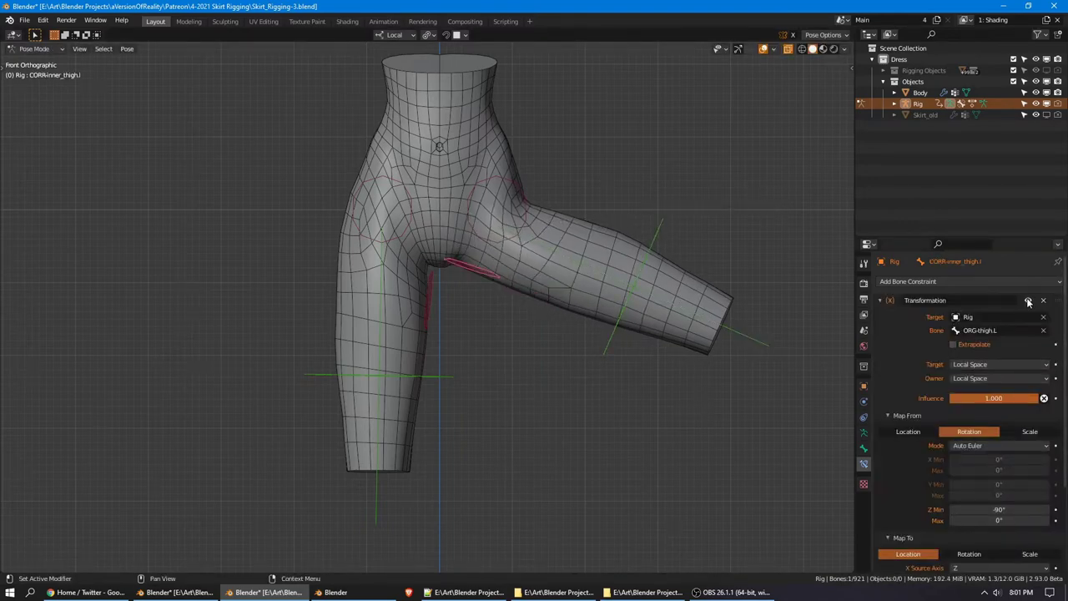
pyautogui.click(1028, 301)
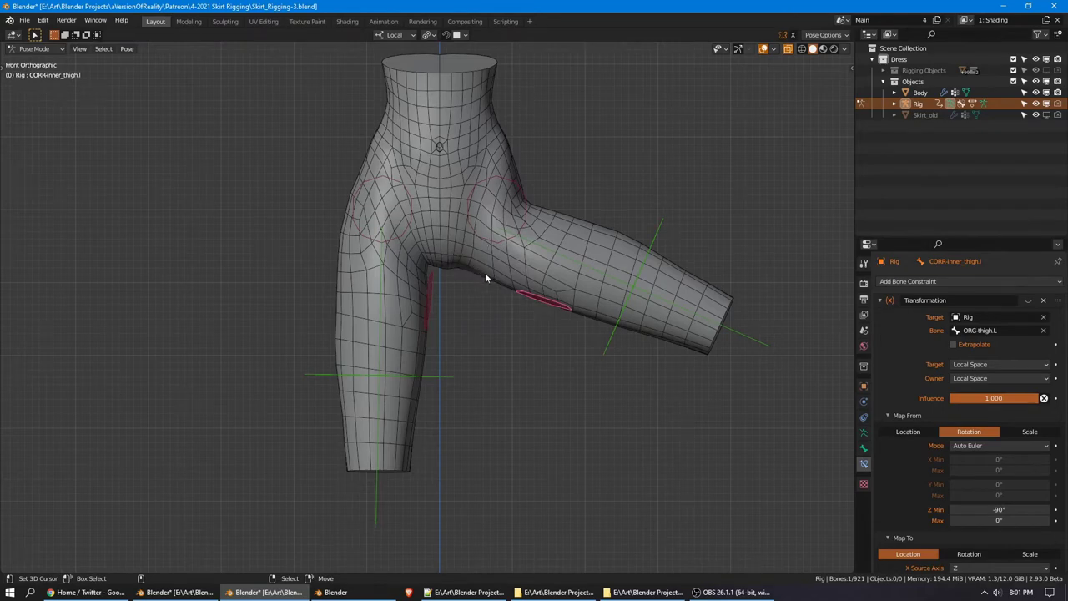
pyautogui.click(1028, 302)
pyautogui.click(1028, 301)
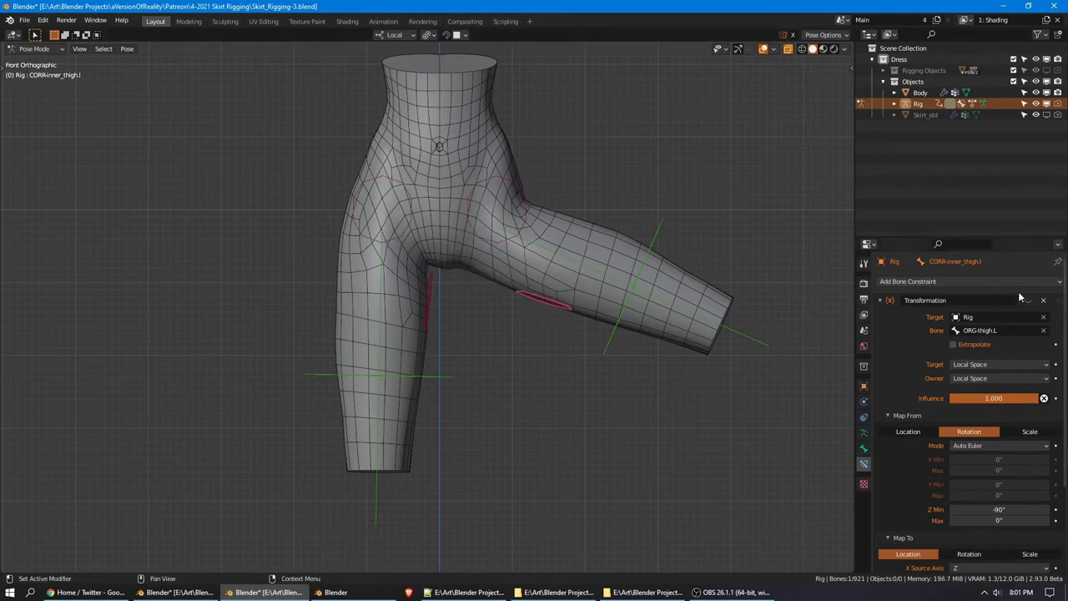
# Hide the Body's CorrectiveSmooth modifier in the viewport and examine the inner thigh without smoothing
pyautogui.click(925, 97)
pyautogui.click(863, 402)
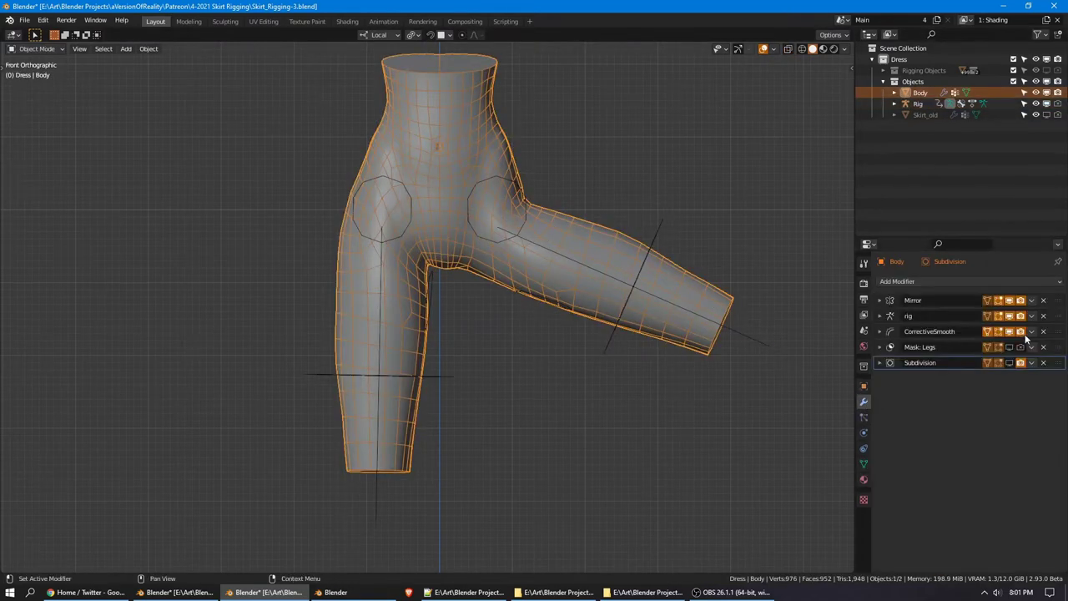
pyautogui.click(1010, 331)
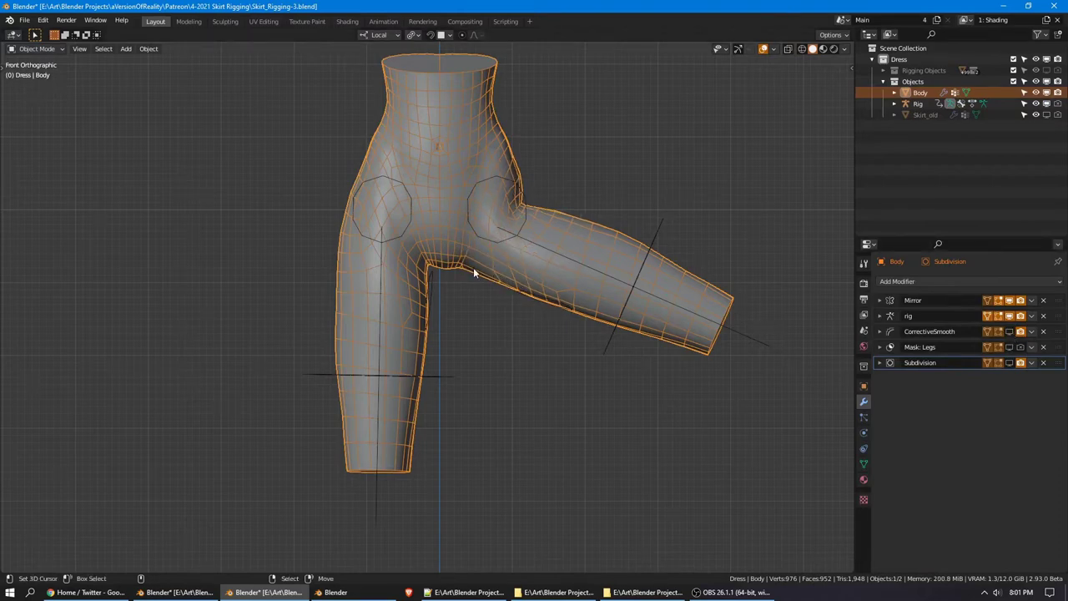
pyautogui.scroll(3, 480, 255)
pyautogui.scroll(-2, 584, 288)
pyautogui.moveTo(591, 294)
pyautogui.mouseDown(button='middle')
pyautogui.moveTo(623, 250)
pyautogui.moveTo(603, 303)
pyautogui.mouseUp(button='middle')
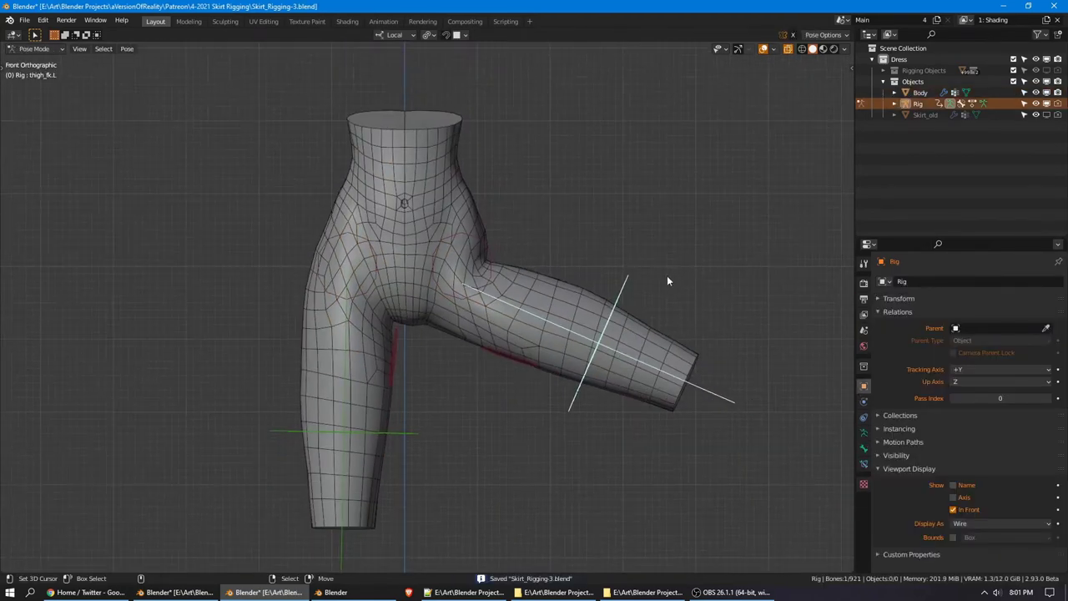
# Select the left CORR-inner_thigh bone and enable its Transformation constraint targeting ORG-thigh.L
pyautogui.keyDown('shift'); pyautogui.moveTo(665, 282); pyautogui.dragTo(672, 276, button='middle'); pyautogui.keyUp('shift')
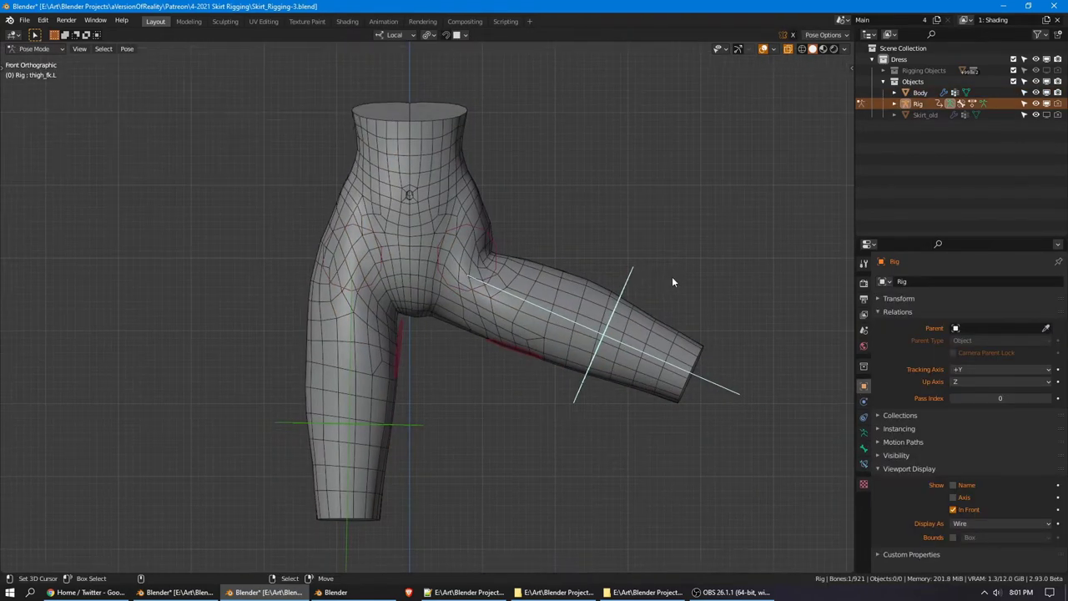
pyautogui.click(534, 354)
pyautogui.click(863, 464)
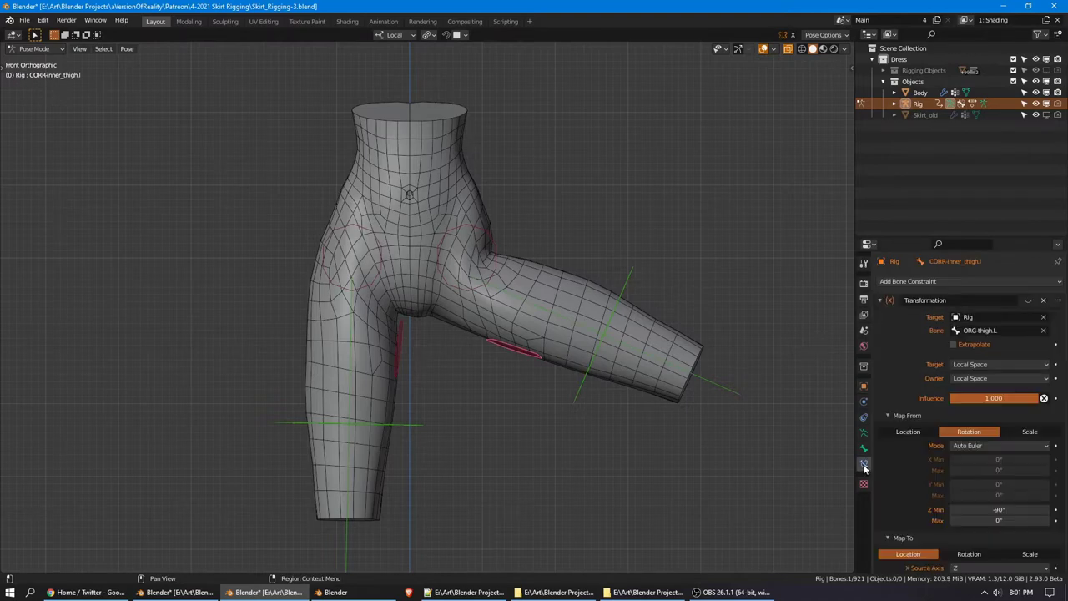
pyautogui.click(1028, 301)
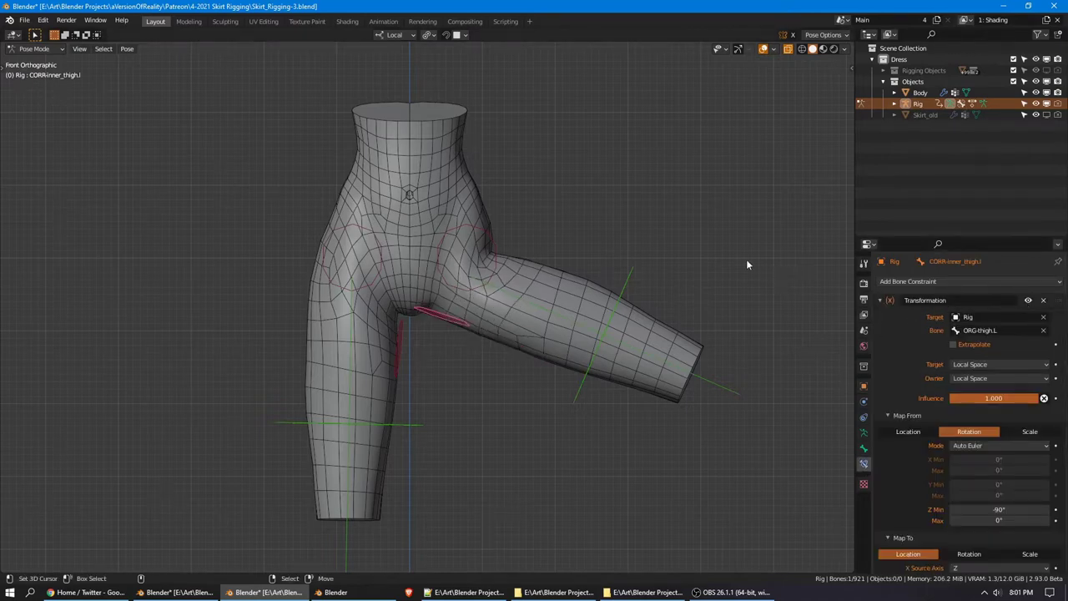
# Clear the left thigh control's rotation and raise the leg forward in side view to slightly below horizontal
pyautogui.click(641, 282)
pyautogui.keyDown('shift'); pyautogui.moveTo(692, 273); pyautogui.dragTo(705, 259, button='middle'); pyautogui.keyUp('shift')
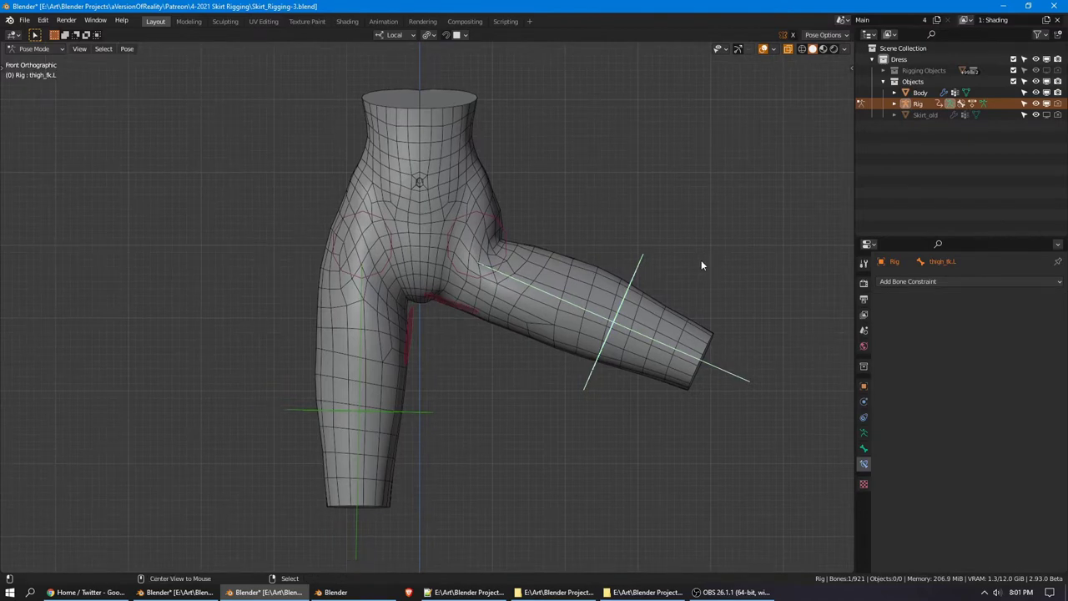
pyautogui.hotkey('alt', 'r')
pyautogui.press('KP_3')
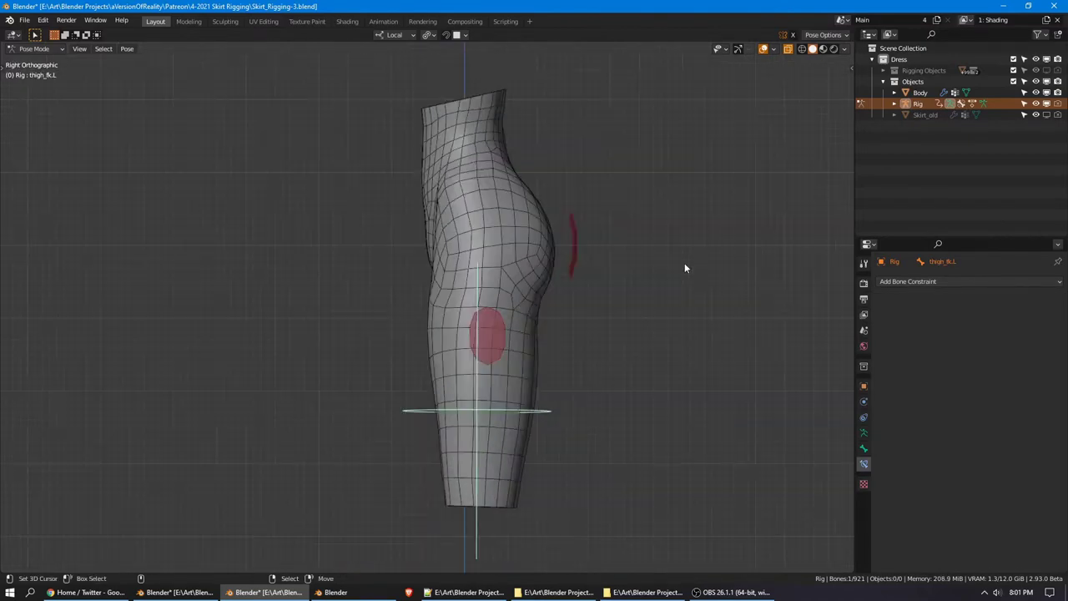
pyautogui.press('r')
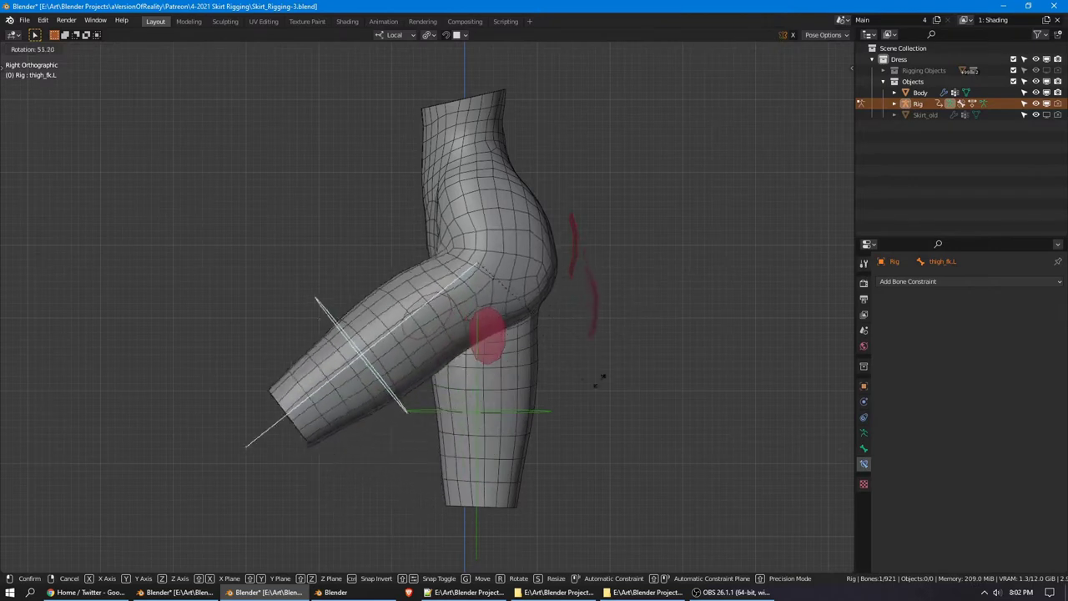
pyautogui.click(558, 416)
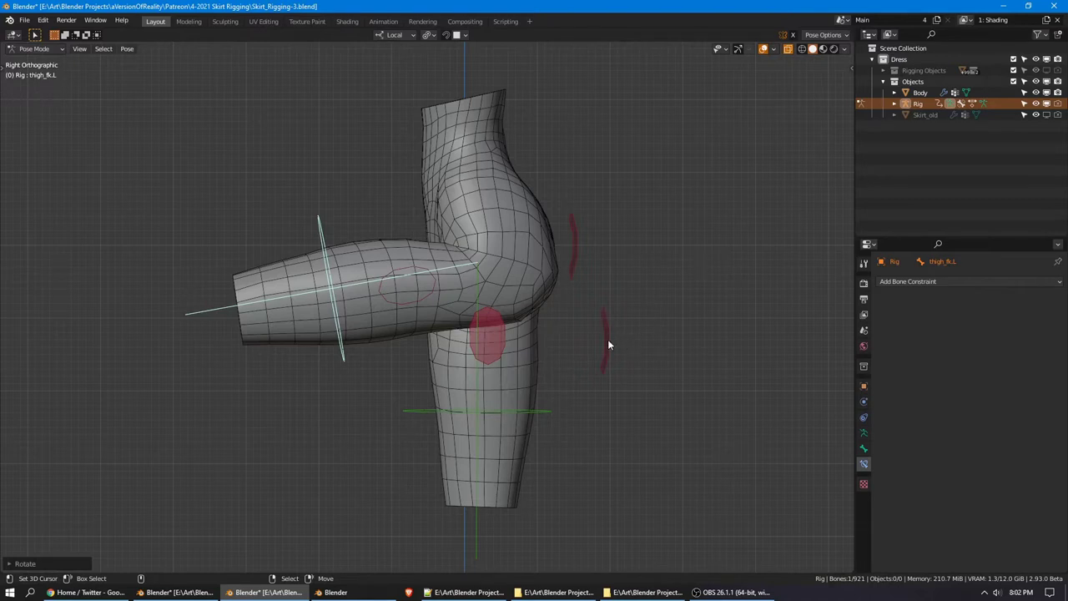
# Reset the left thigh's rotation to the rest pose and show the body from the front
pyautogui.press('alt')
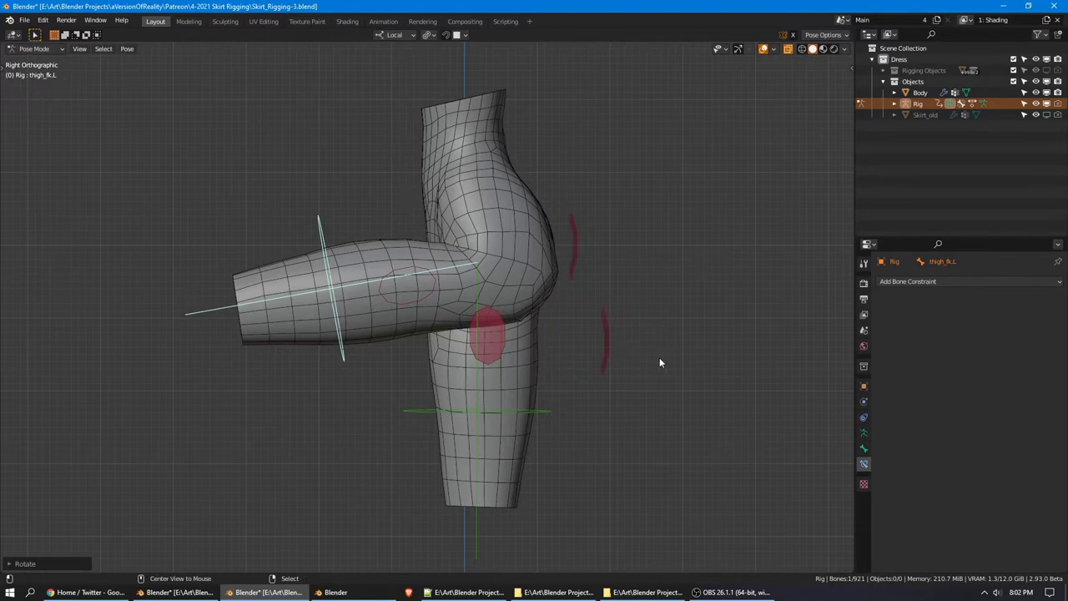
pyautogui.press('KP_1')
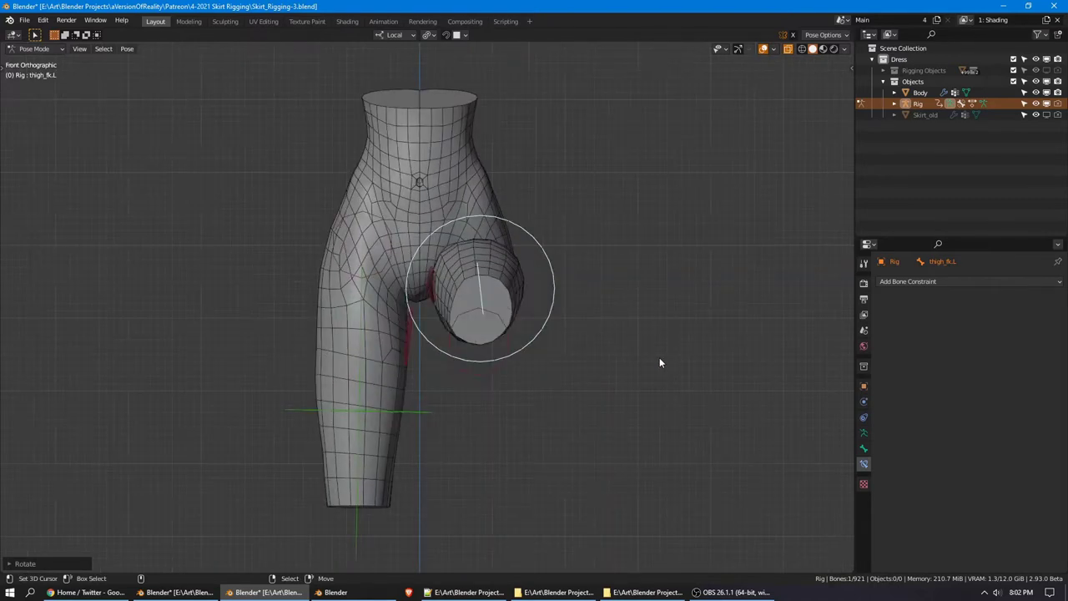
pyautogui.hotkey('alt', 'r')
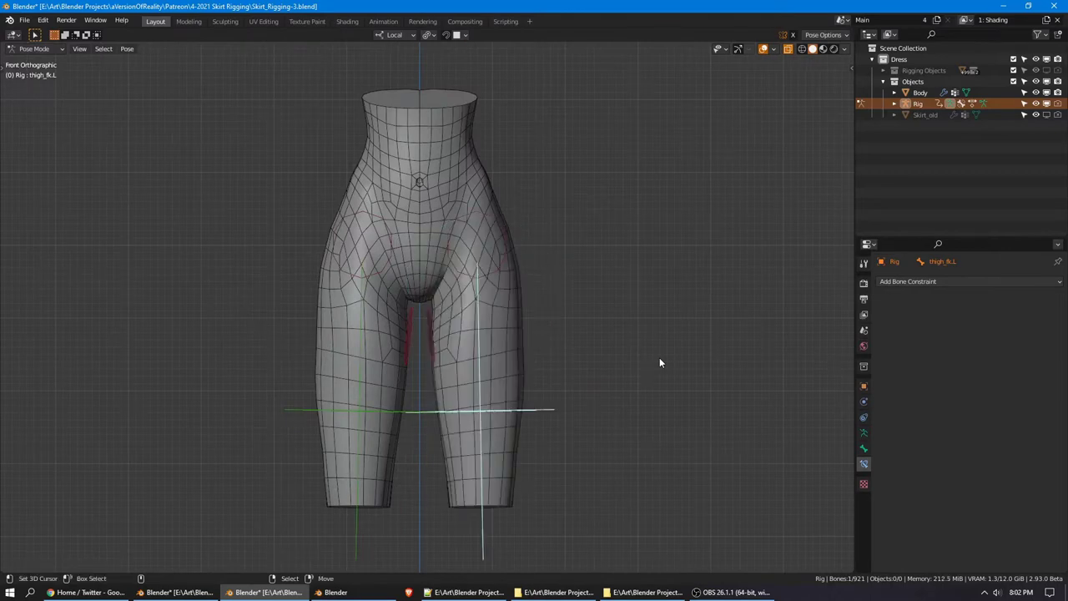
pyautogui.keyDown('shift'); pyautogui.moveTo(659, 358); pyautogui.dragTo(665, 351, button='middle'); pyautogui.keyUp('shift')
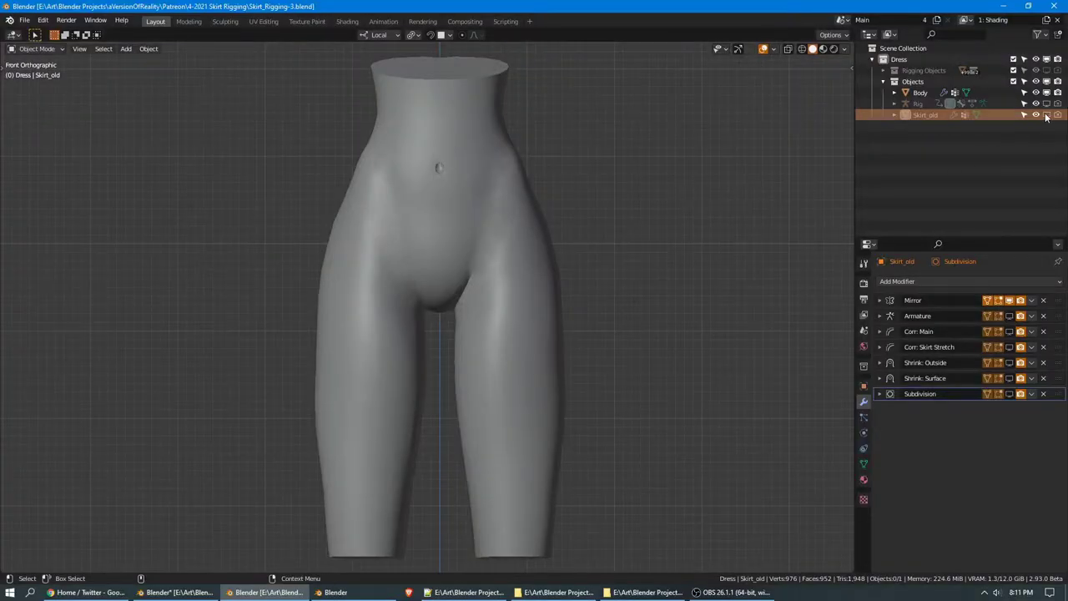
# Enable the Skirt_old object in the viewport and examine it on the body from an angled front view
pyautogui.click(1047, 116)
pyautogui.scroll(3, 685, 212)
pyautogui.moveTo(666, 225); pyautogui.dragTo(618, 227, button='middle')
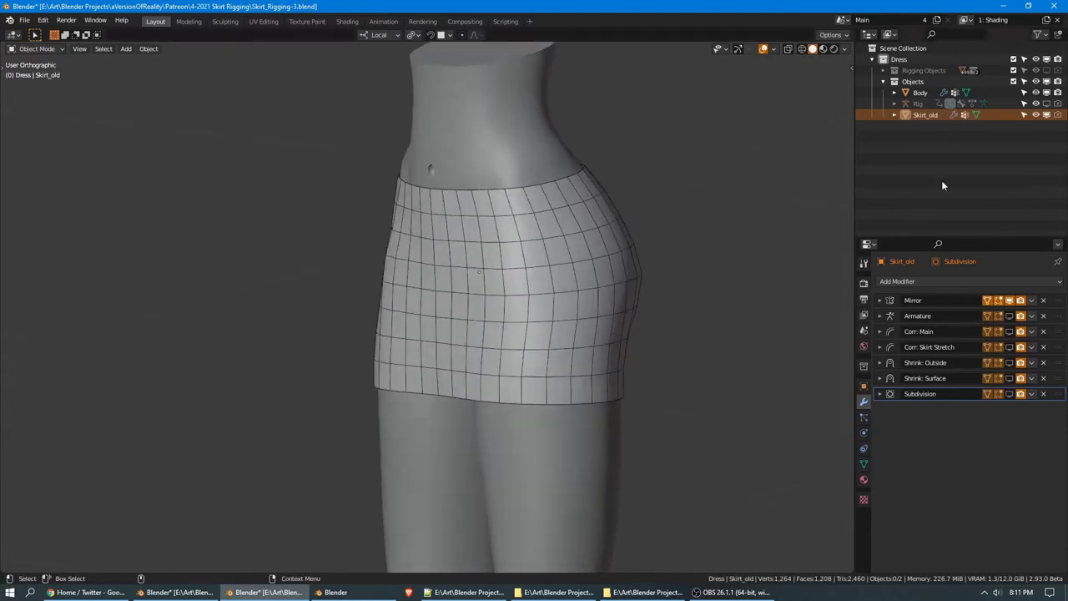
# Turn off the viewport display of Skirt_old's Mirror modifier and enter Edit Mode on the half skirt mesh
pyautogui.click(923, 118)
pyautogui.click(1009, 301)
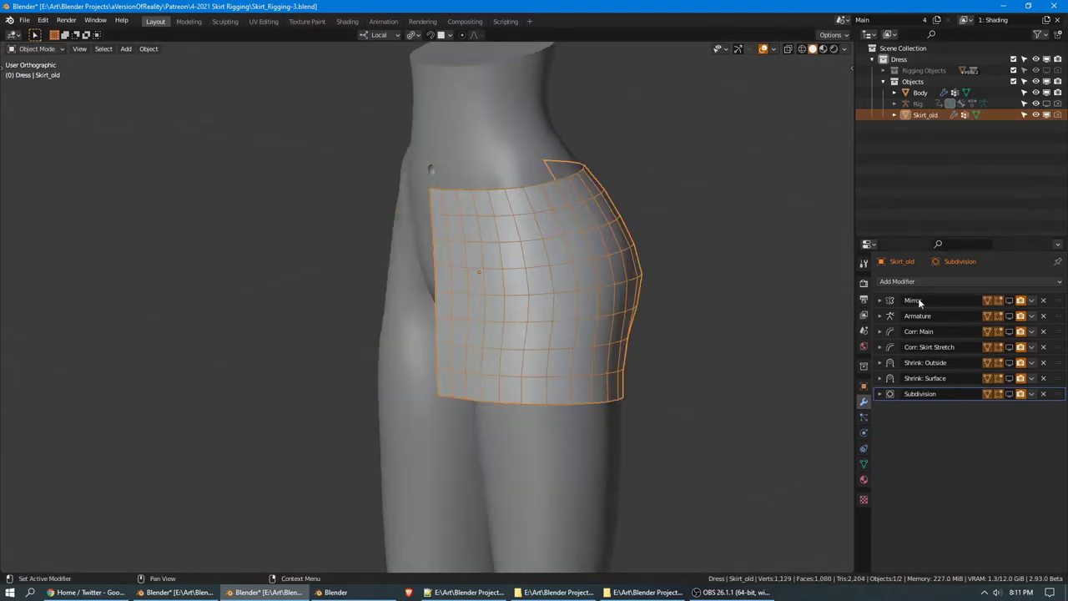
pyautogui.moveTo(667, 251); pyautogui.dragTo(615, 308, button='middle')
pyautogui.press('Tab')
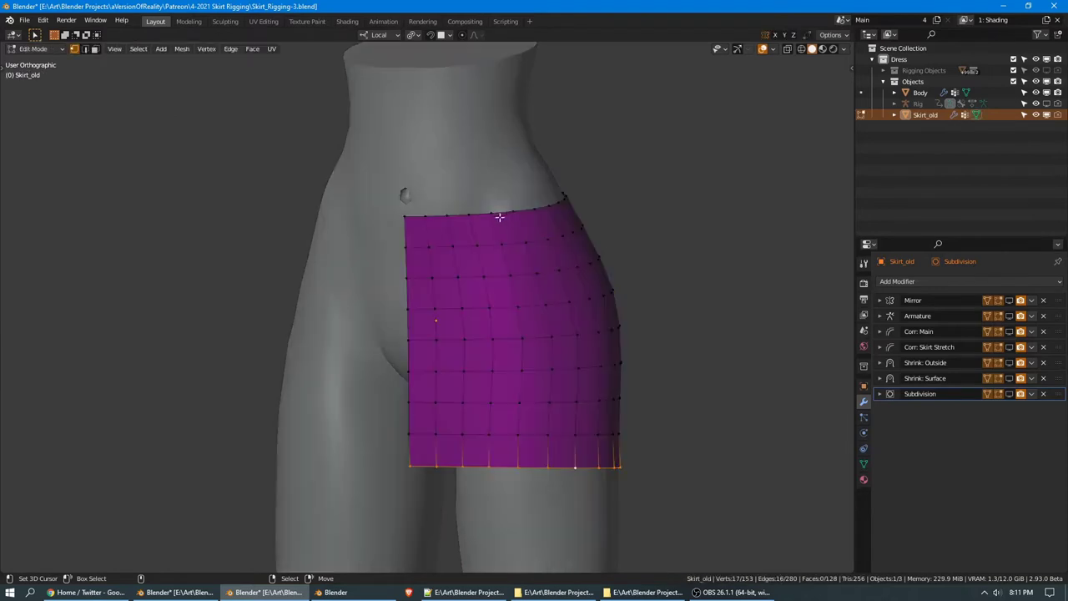
# Select the skirt's waist edge loop, replace it with the vertical front-centre edge loop, and examine the mesh from around
pyautogui.keyDown('alt'); pyautogui.click(499, 217); pyautogui.keyUp('alt')
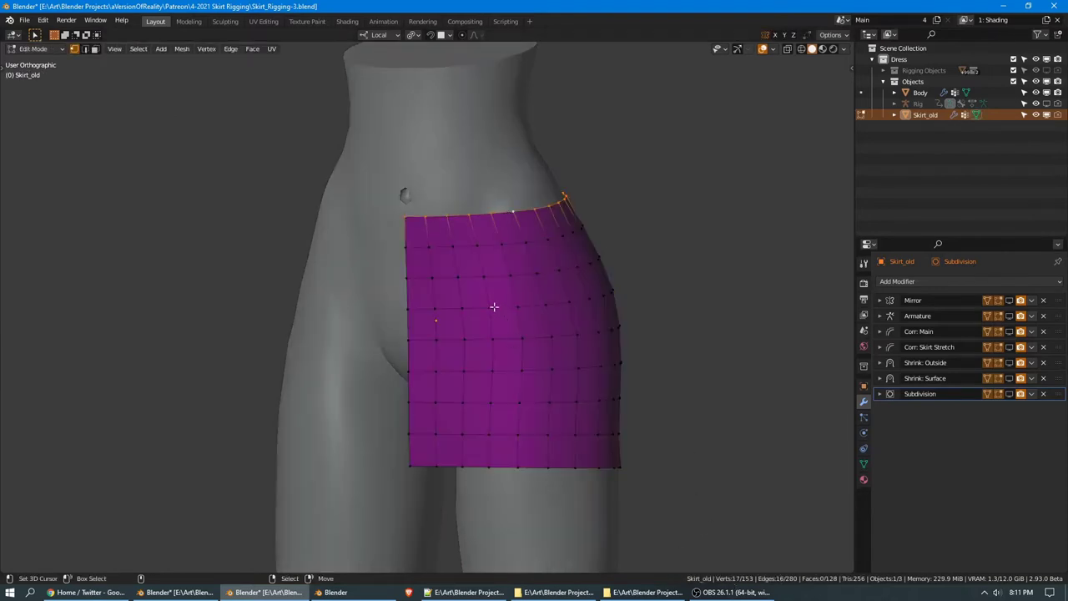
pyautogui.keyDown('alt'); pyautogui.click(406, 238); pyautogui.keyUp('alt')
pyautogui.moveTo(697, 242); pyautogui.dragTo(445, 253, button='middle')
pyautogui.moveTo(646, 245); pyautogui.dragTo(686, 248, button='middle')
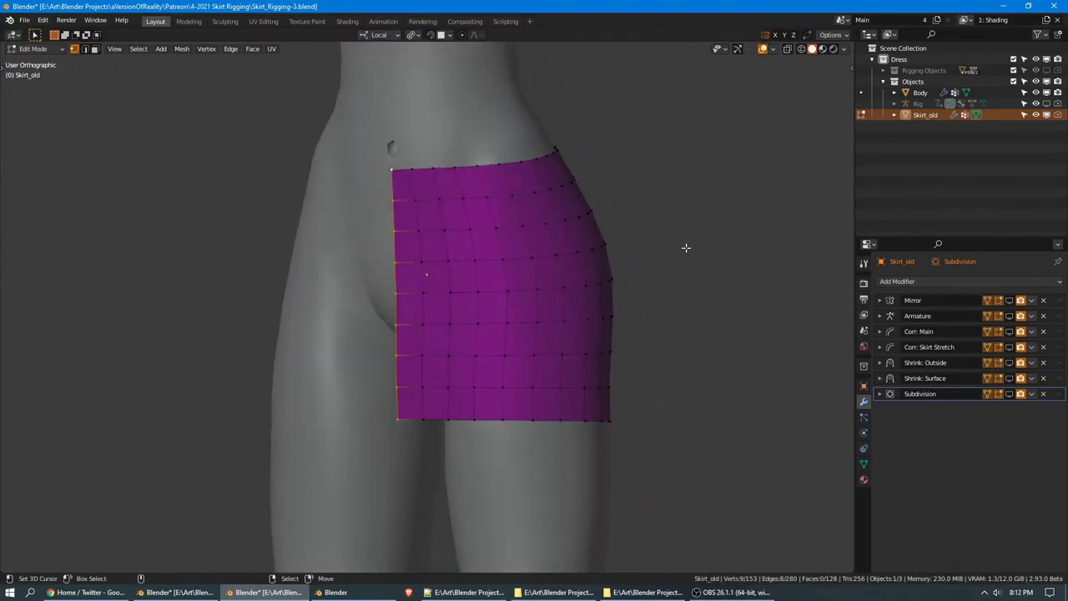
# Examine successive vertical edge loops outward from the skirt's front centre by selecting them, and clear the selection
pyautogui.keyDown('alt'); pyautogui.rightClick(420, 216); pyautogui.keyUp('alt')
pyautogui.keyDown('alt'); pyautogui.rightClick(439, 214); pyautogui.keyUp('alt')
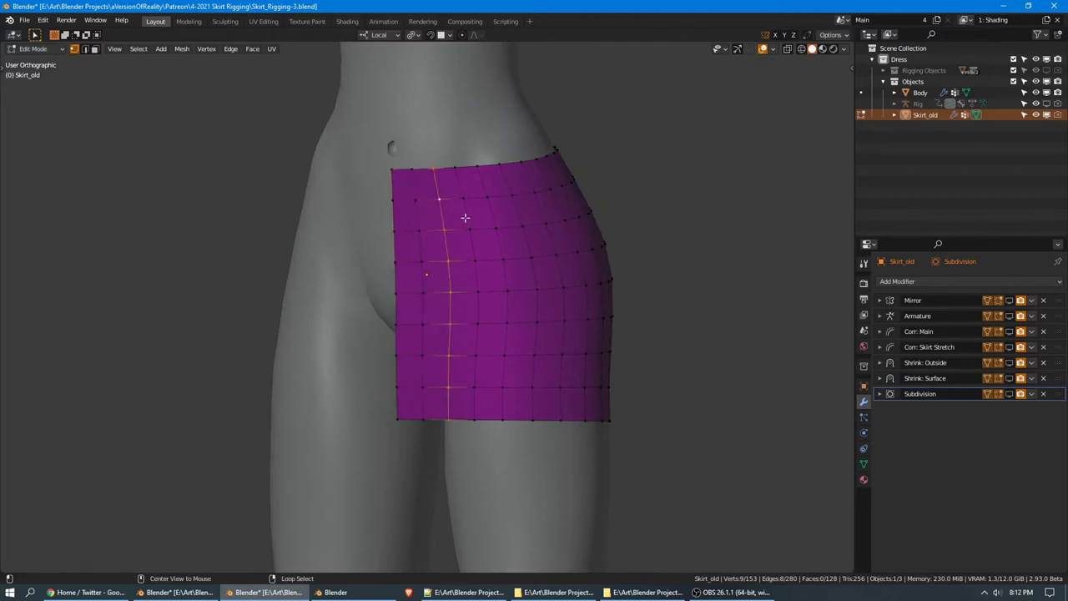
pyautogui.keyDown('alt'); pyautogui.rightClick(466, 217); pyautogui.keyUp('alt')
pyautogui.hotkey('alt', 'a')
pyautogui.moveTo(615, 181); pyautogui.dragTo(646, 178, button='middle')
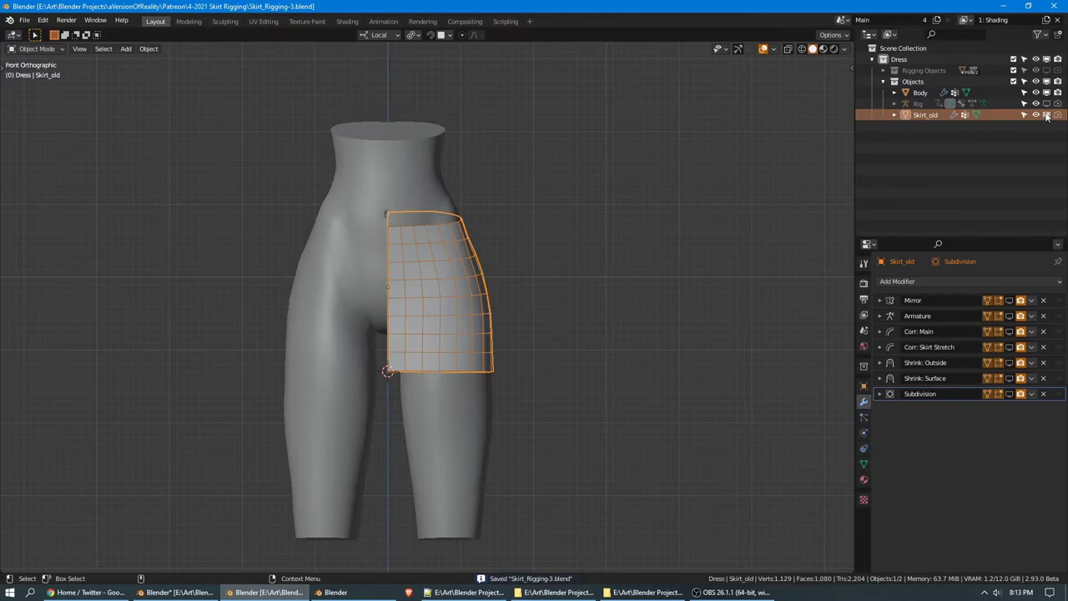
# Hide Skirt_old in the viewport and add a plane mesh, opening it in Edit Mode
pyautogui.click(1048, 116)
pyautogui.hotkey('shift', 'a')
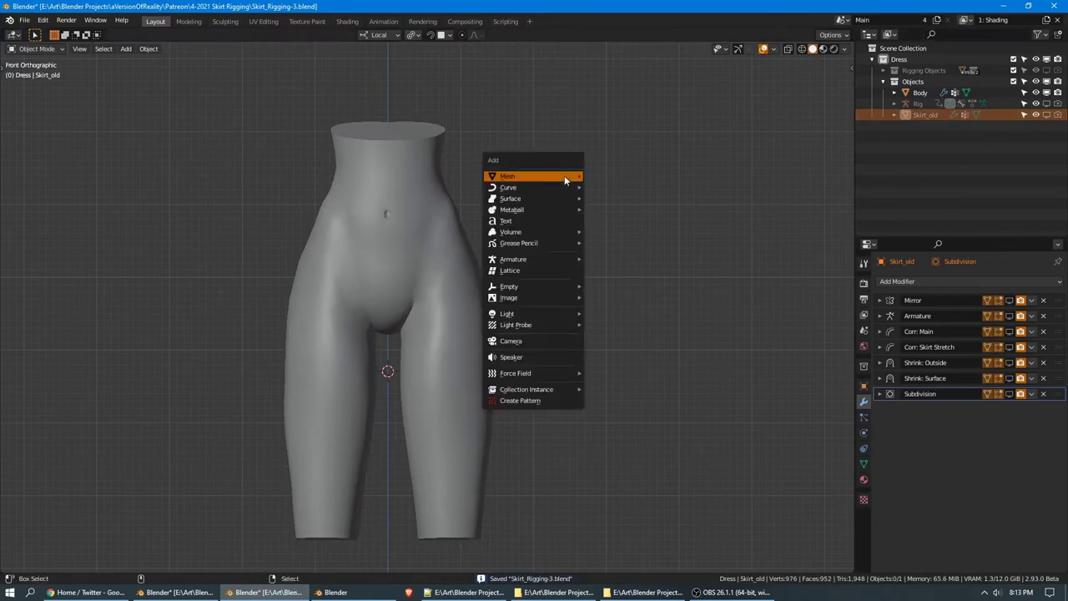
pyautogui.moveTo(565, 176)
pyautogui.click(610, 174)
pyautogui.scroll(-4, 604, 183)
pyautogui.press('Tab')
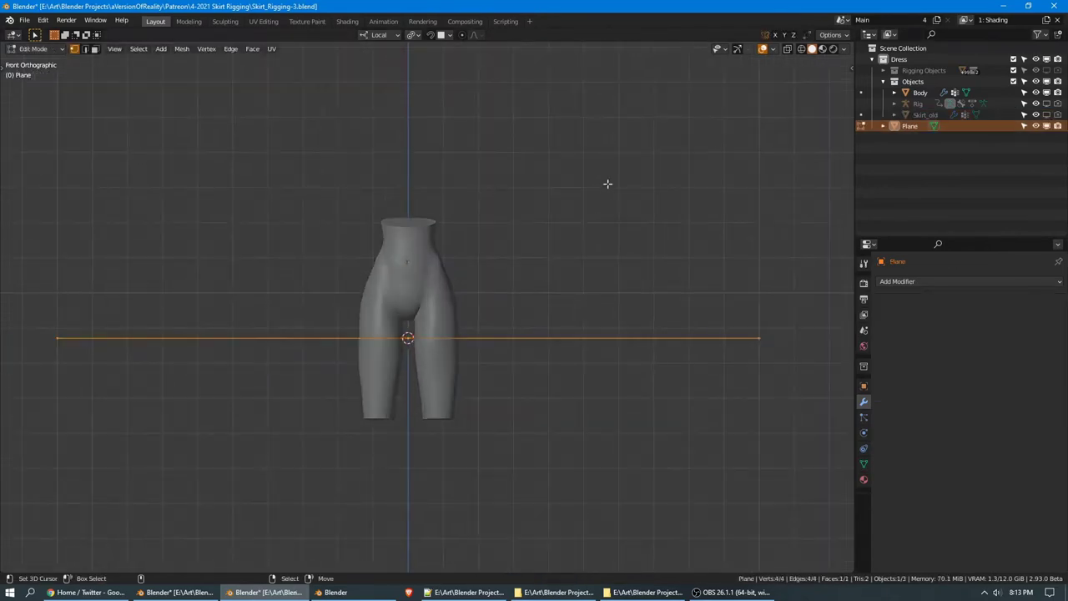
# Scale the plane down to about 0.18 and rotate it 90° around its local Y axis so it stands upright
pyautogui.moveTo(692, 171); pyautogui.dragTo(708, 184, button='middle')
pyautogui.press('s')
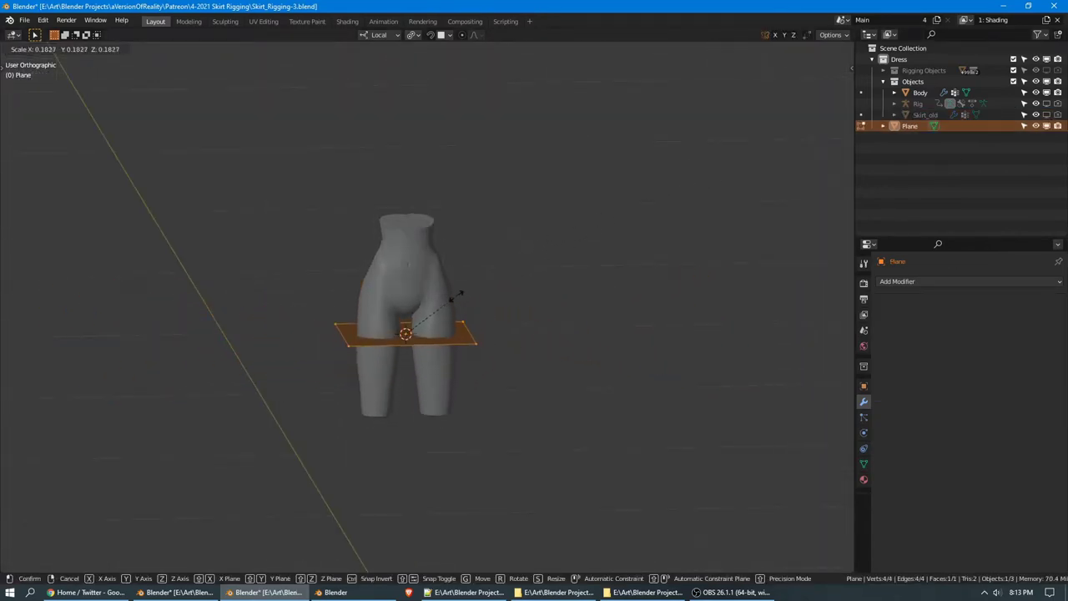
pyautogui.click(453, 303)
pyautogui.press('r')
pyautogui.press('z')
pyautogui.press('z')
pyautogui.write('y')
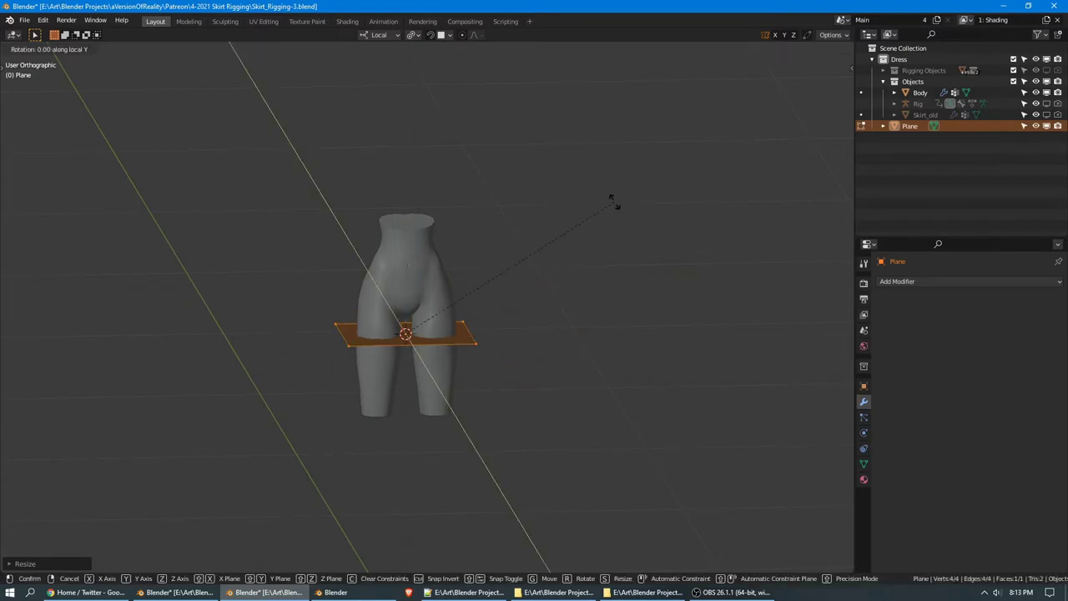
pyautogui.write('90')
pyautogui.press('Return')
pyautogui.press('Tab')
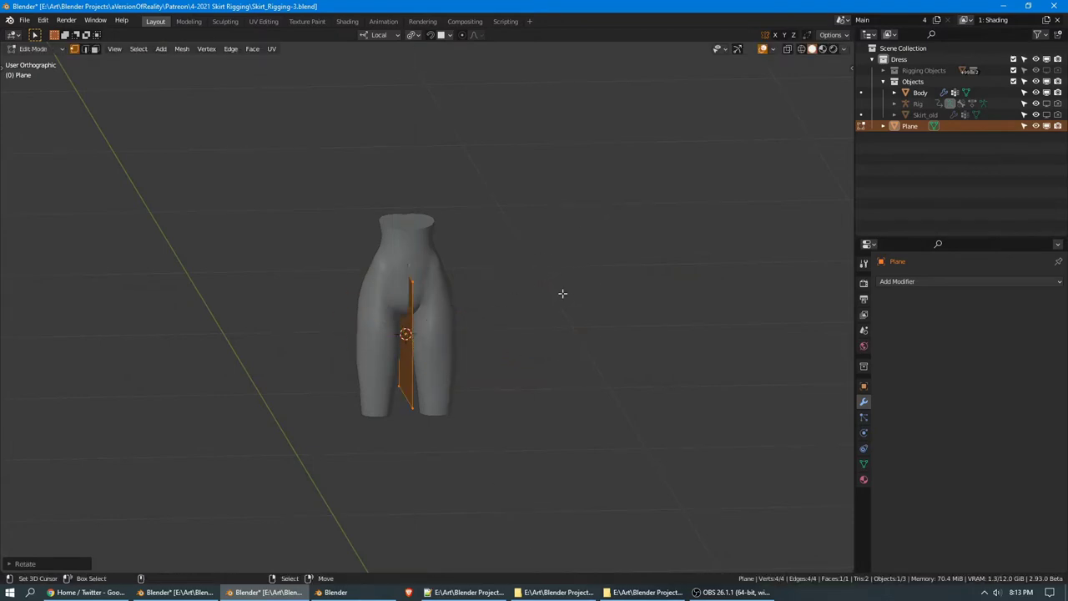
# In a wireframe right-side view, shrink the plane and move it up until its lower edge sits near the 3D cursor
pyautogui.press('KP_3')
pyautogui.press('KP_Decimal')
pyautogui.hotkey('shift', 'z')
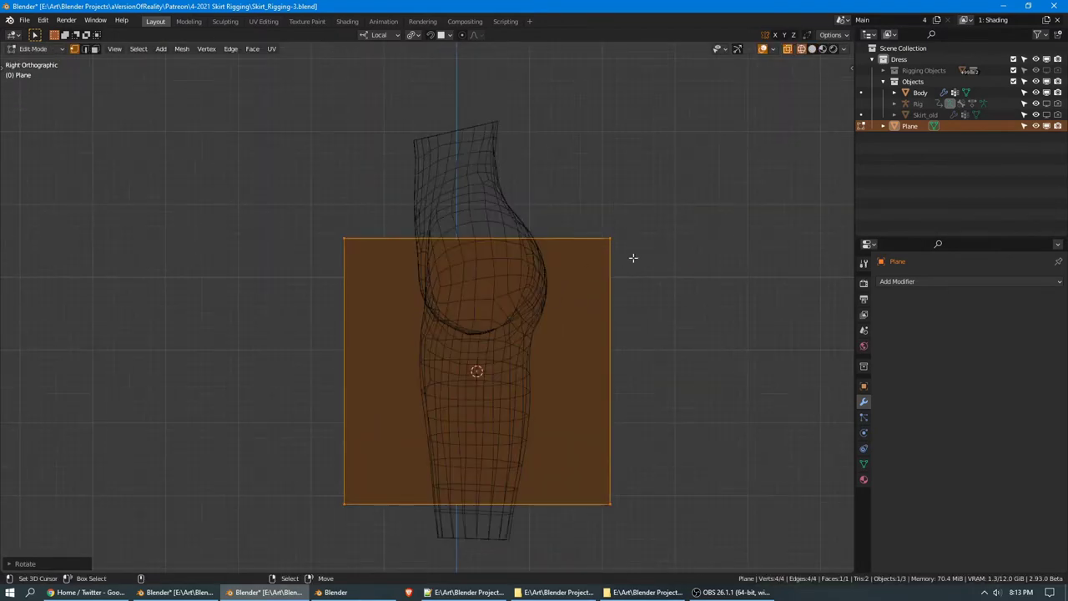
pyautogui.press('s')
pyautogui.click(585, 292)
pyautogui.press('g')
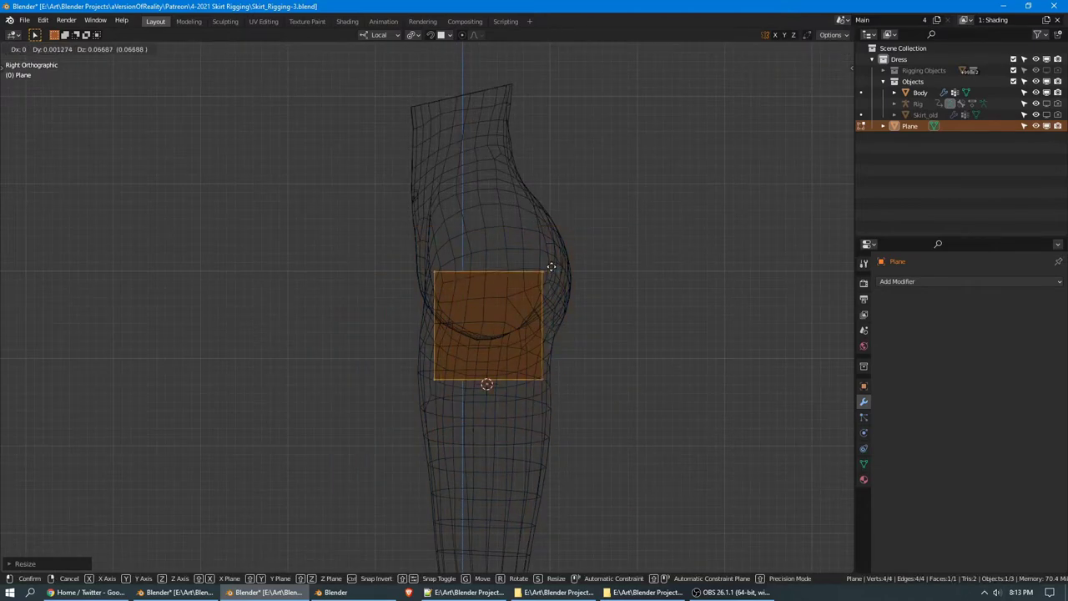
pyautogui.click(553, 271)
pyautogui.scroll(7, 553, 269)
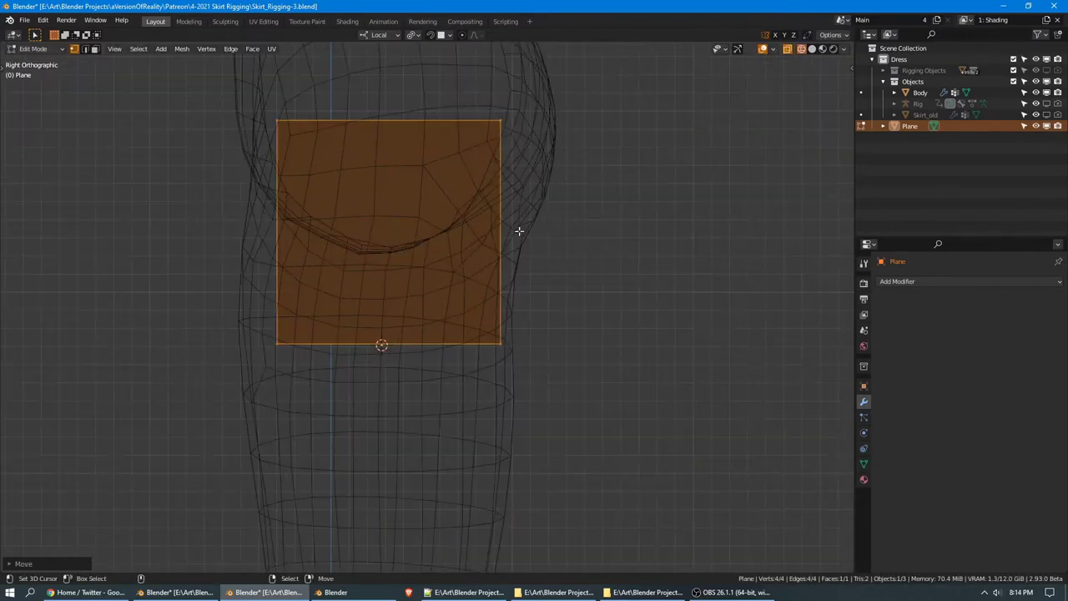
# Align the plane's lower edge with the 3D cursor along Z and raise its upper edge to the waist
pyautogui.click(446, 423)
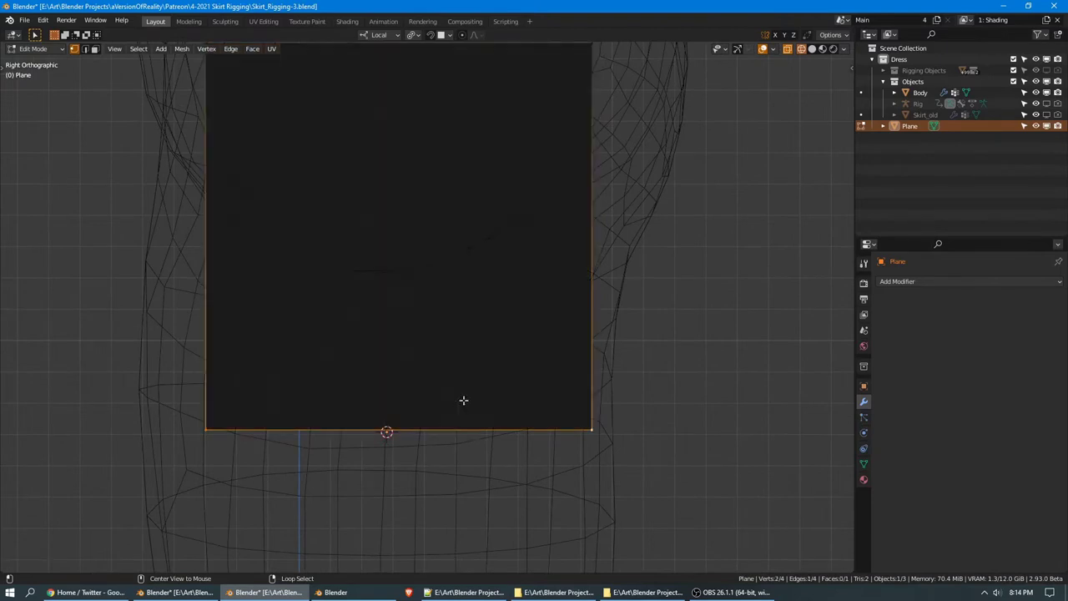
pyautogui.press('g')
pyautogui.press('z')
pyautogui.click(488, 346)
pyautogui.scroll(-3, 493, 325)
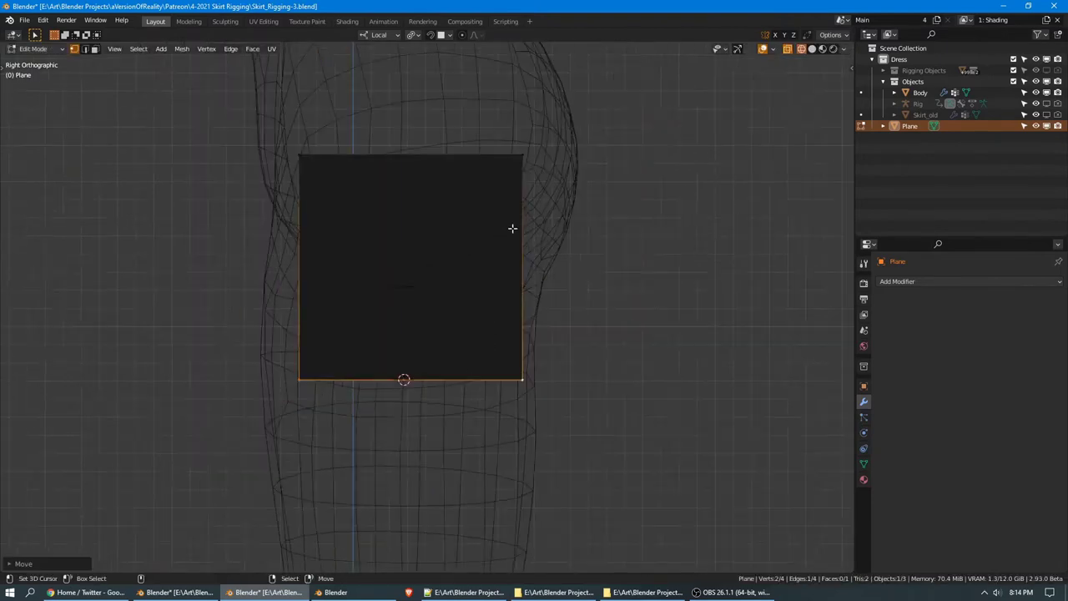
pyautogui.keyDown('shift'); pyautogui.moveTo(513, 228); pyautogui.dragTo(542, 298, button='middle'); pyautogui.keyUp('shift')
pyautogui.click(470, 232)
pyautogui.keyDown('shift'); pyautogui.moveTo(472, 241); pyautogui.dragTo(478, 293, button='middle'); pyautogui.keyUp('shift')
pyautogui.press('g')
pyautogui.press('z')
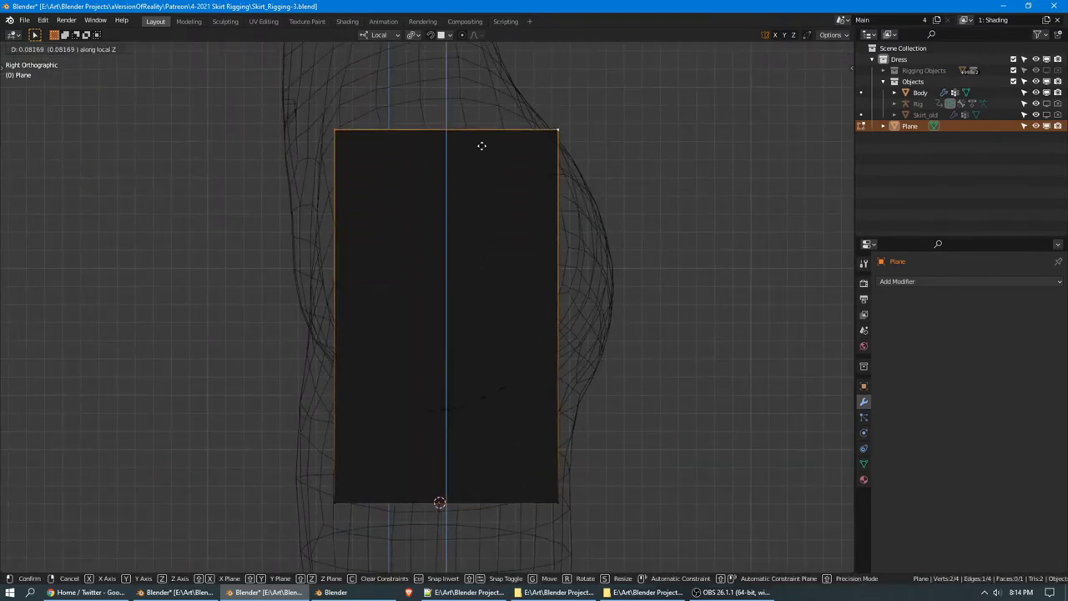
pyautogui.click(484, 134)
pyautogui.keyDown('shift'); pyautogui.moveTo(542, 220); pyautogui.dragTo(586, 197, button='middle'); pyautogui.keyUp('shift')
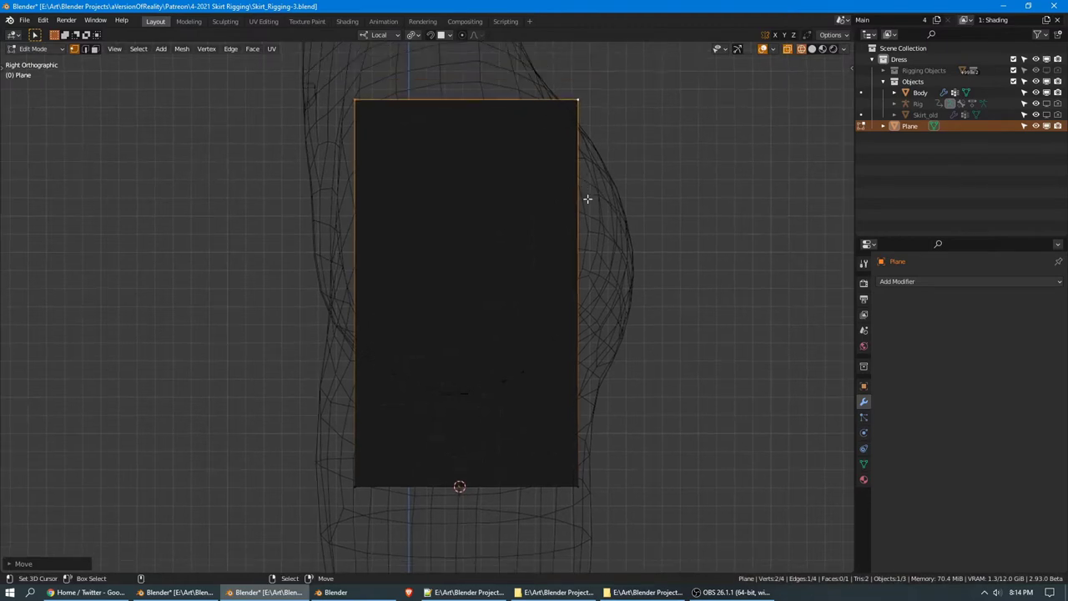
# Shift the whole plane slightly toward the front of the body along the Y axis
pyautogui.keyDown('alt'); pyautogui.rightClick(359, 225); pyautogui.keyUp('alt')
pyautogui.press('a')
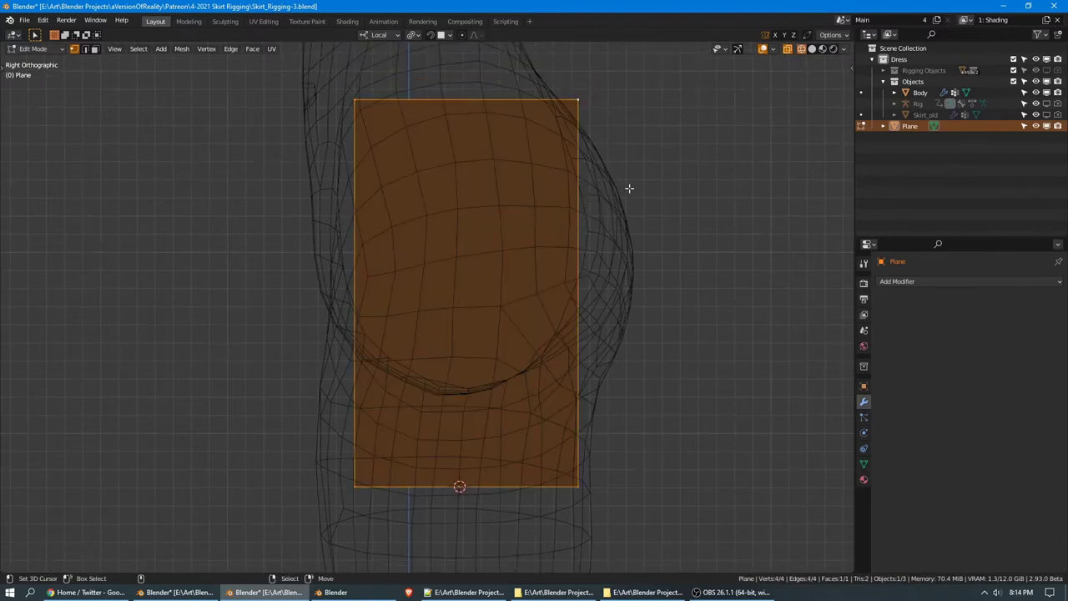
pyautogui.press('g')
pyautogui.press('x')
pyautogui.rightClick(676, 151)
pyautogui.press('g')
pyautogui.press('z')
pyautogui.rightClick(684, 169)
pyautogui.press('g')
pyautogui.press('y')
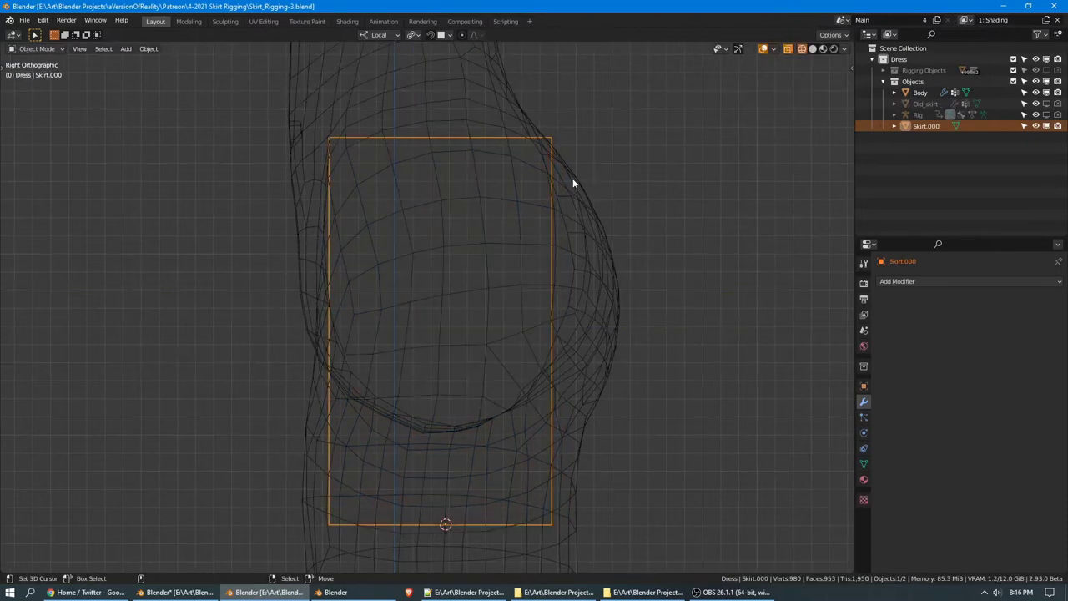
# Narrow the whole Skirt.000 plane slightly by scaling it along the Y axis, and clear the selection
pyautogui.press('a')
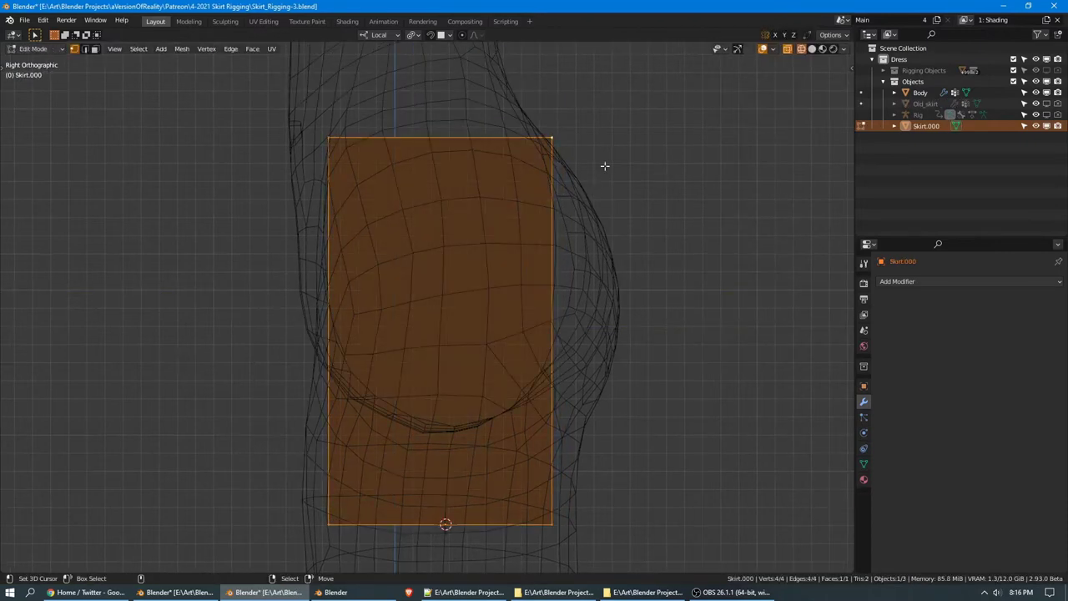
pyautogui.press('s')
pyautogui.press('x')
pyautogui.rightClick(612, 190)
pyautogui.hotkey('alt', 'a')
pyautogui.press('a')
pyautogui.press('s')
pyautogui.press('y')
pyautogui.click(619, 190)
pyautogui.hotkey('alt', 'a')
# Add five evenly spaced vertical loop cuts across the skirt plane
pyautogui.hotkey('ctrl', 'r')
pyautogui.scroll(1, 476, 146)
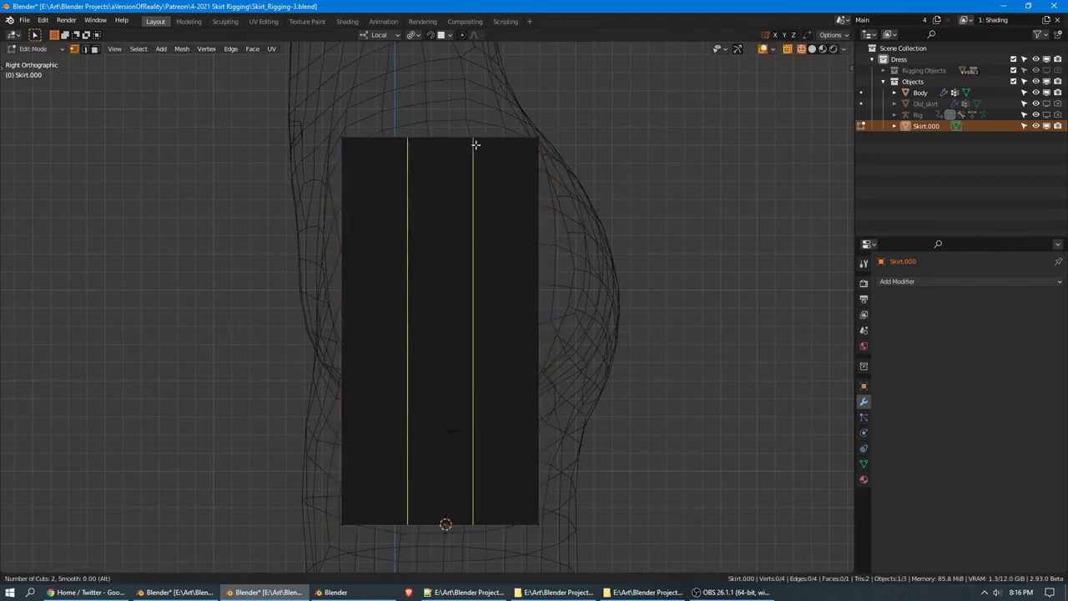
pyautogui.scroll(3, 475, 145)
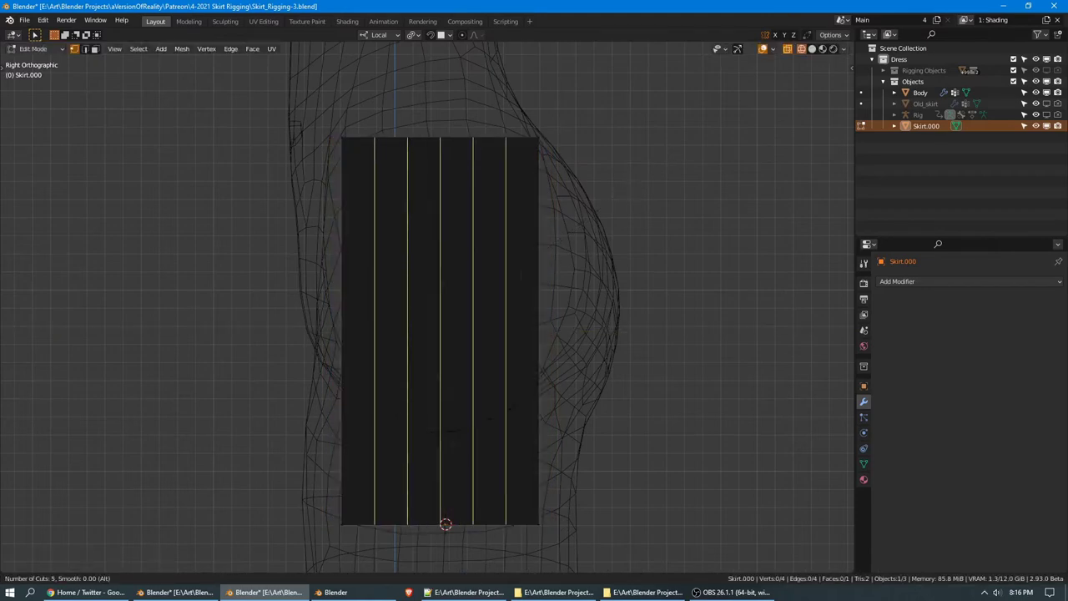
pyautogui.click(474, 145)
pyautogui.rightClick(474, 145)
pyautogui.hotkey('alt', 'a')
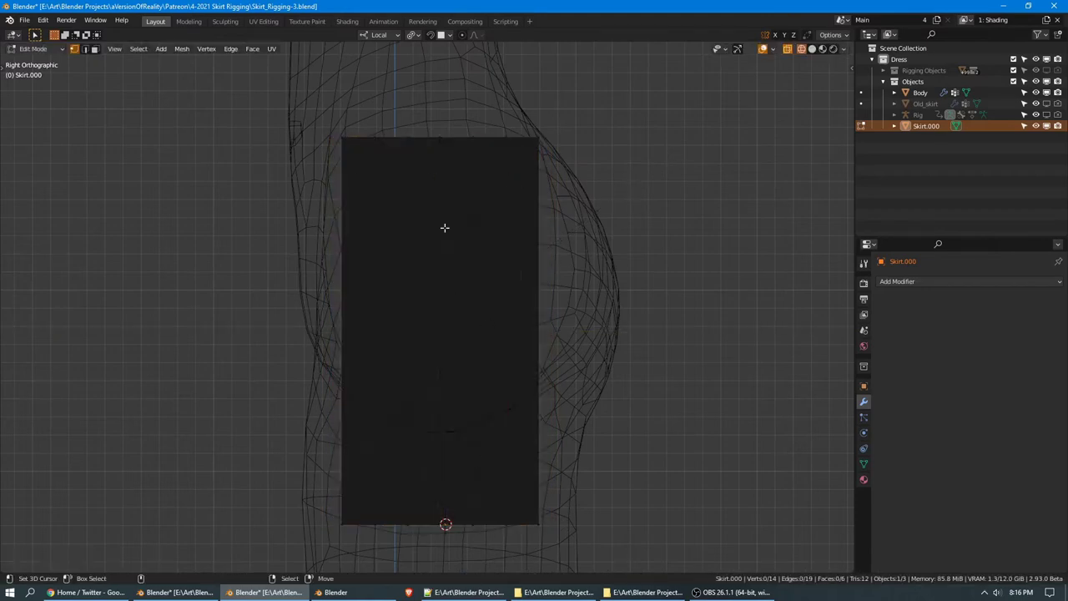
# Tilt the plane's upper edge up toward the back to follow the waistline and shift it slightly forward
pyautogui.keyDown('alt'); pyautogui.click(463, 139); pyautogui.keyUp('alt')
pyautogui.press('r')
pyautogui.click(580, 120)
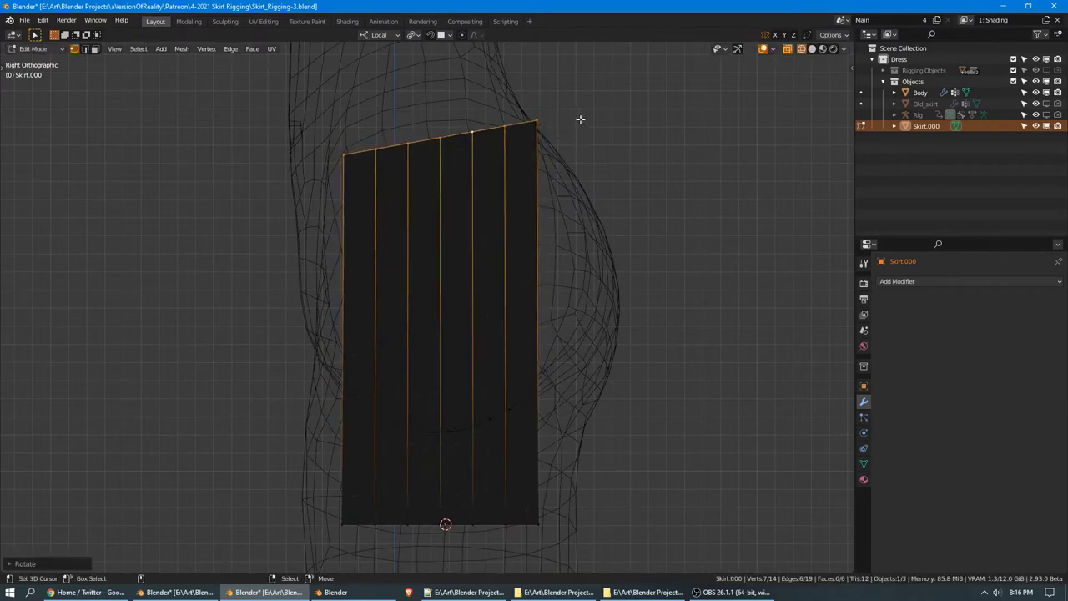
pyautogui.press('g')
pyautogui.click(568, 113)
# Add seven evenly spaced horizontal loop cuts down the skirt plane
pyautogui.hotkey('alt', 'a')
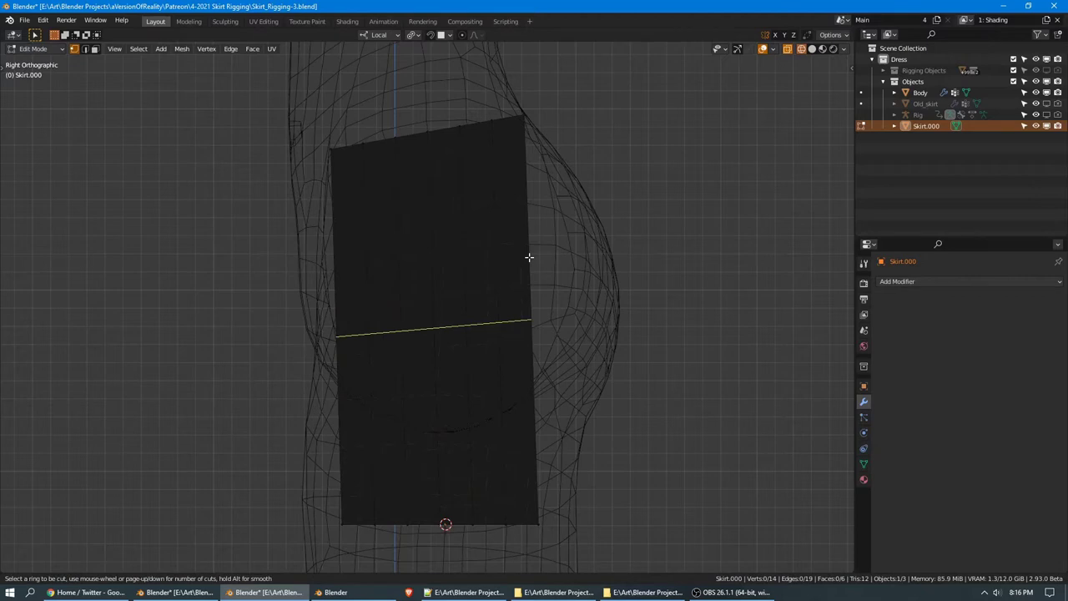
pyautogui.scroll(6, 529, 257)
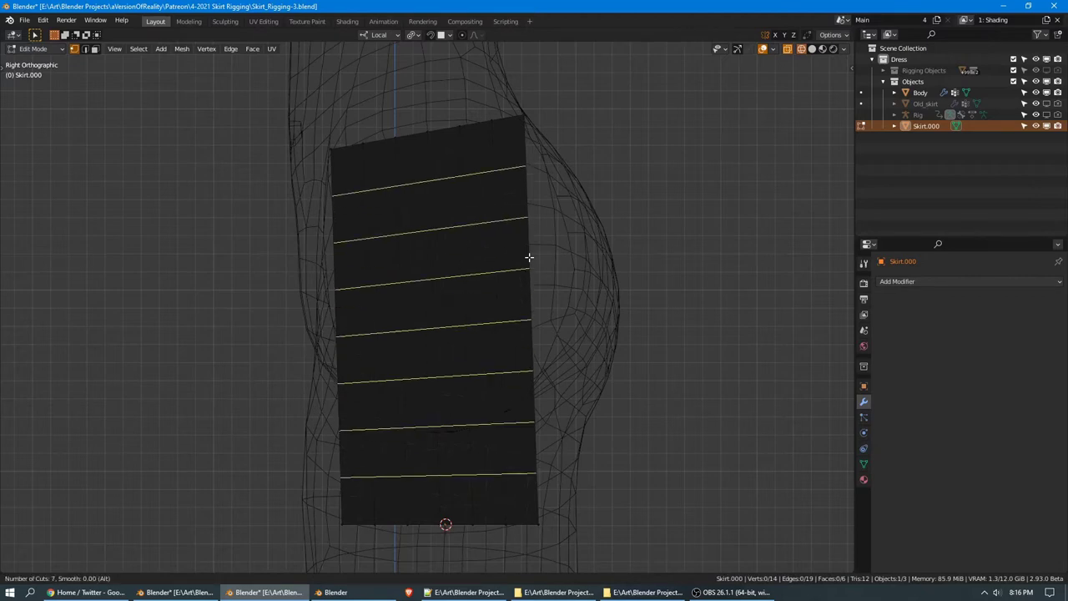
pyautogui.click(529, 257)
pyautogui.rightClick(529, 257)
# Enable snapping to faces with individual element projection and project all the grid's vertices onto the side of the body
pyautogui.press('a')
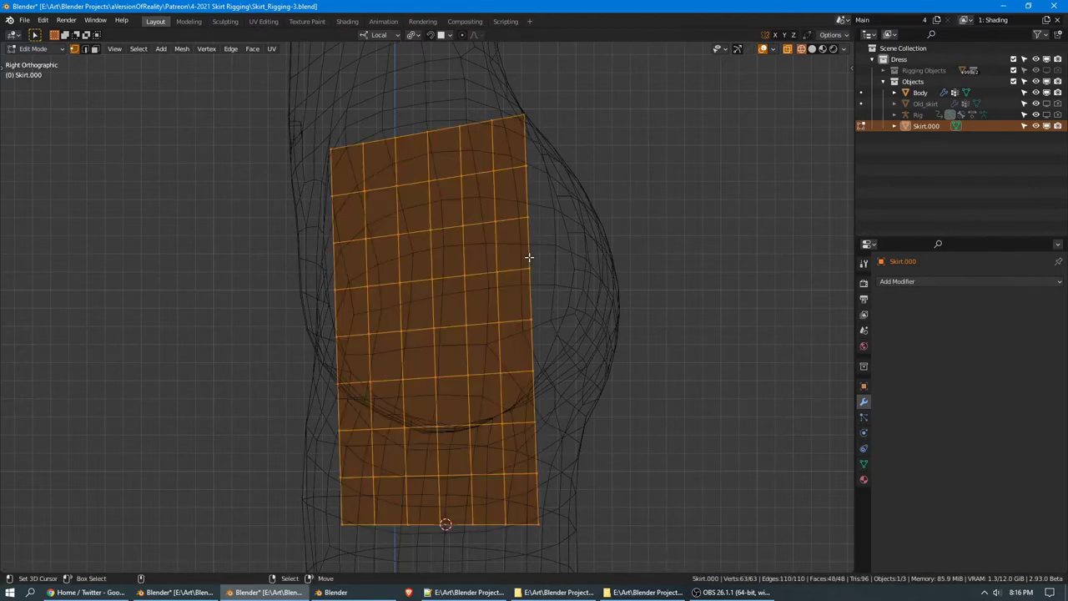
pyautogui.click(433, 34)
pyautogui.click(443, 37)
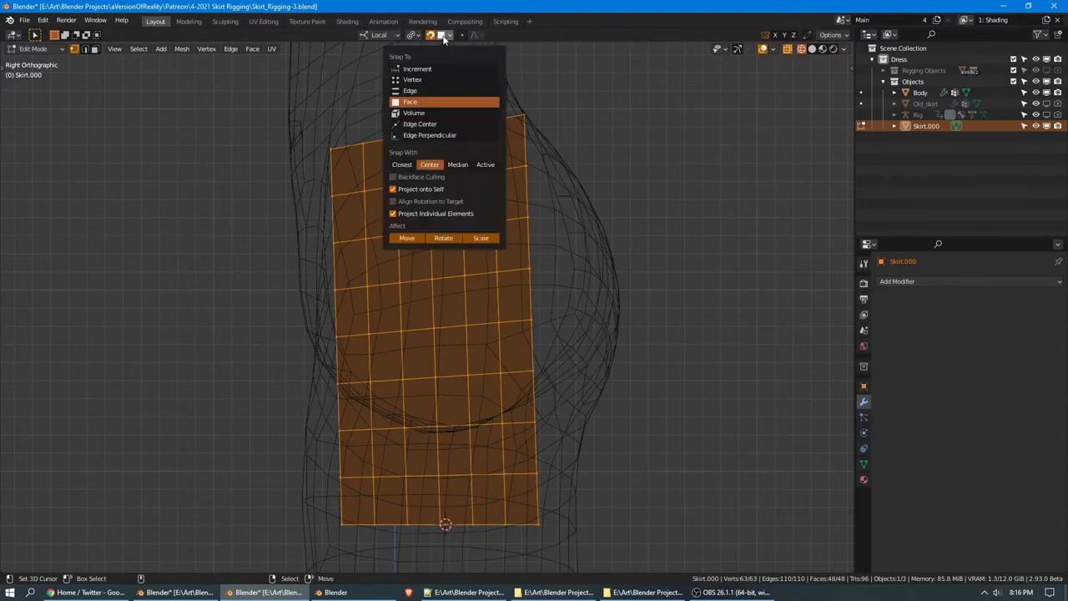
pyautogui.click(444, 38)
pyautogui.press('g')
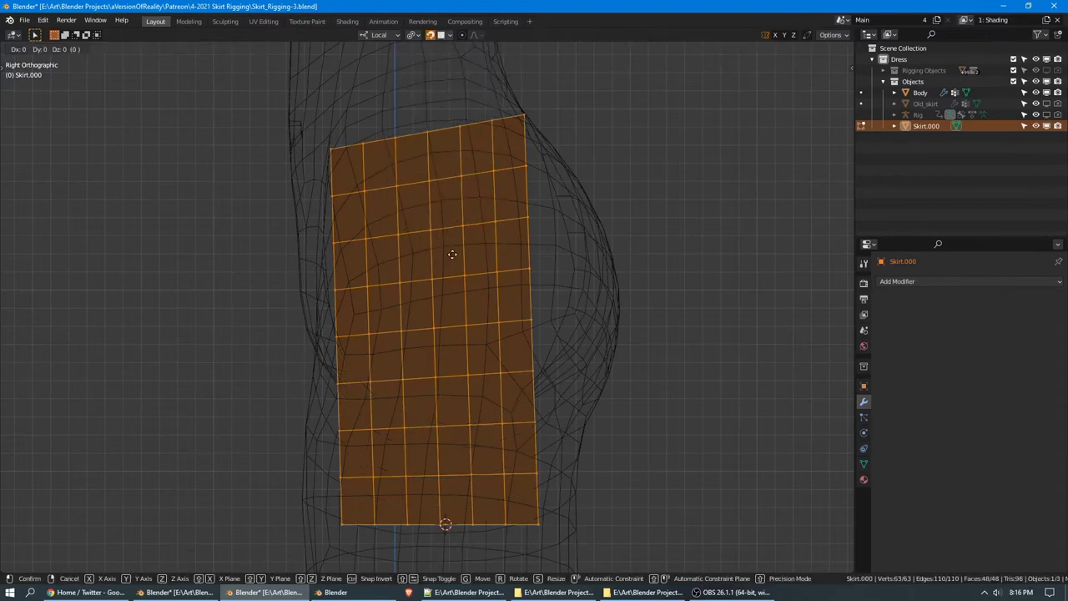
pyautogui.click(452, 254)
pyautogui.moveTo(476, 183); pyautogui.dragTo(534, 228, button='middle')
pyautogui.hotkey('shift', 'z')
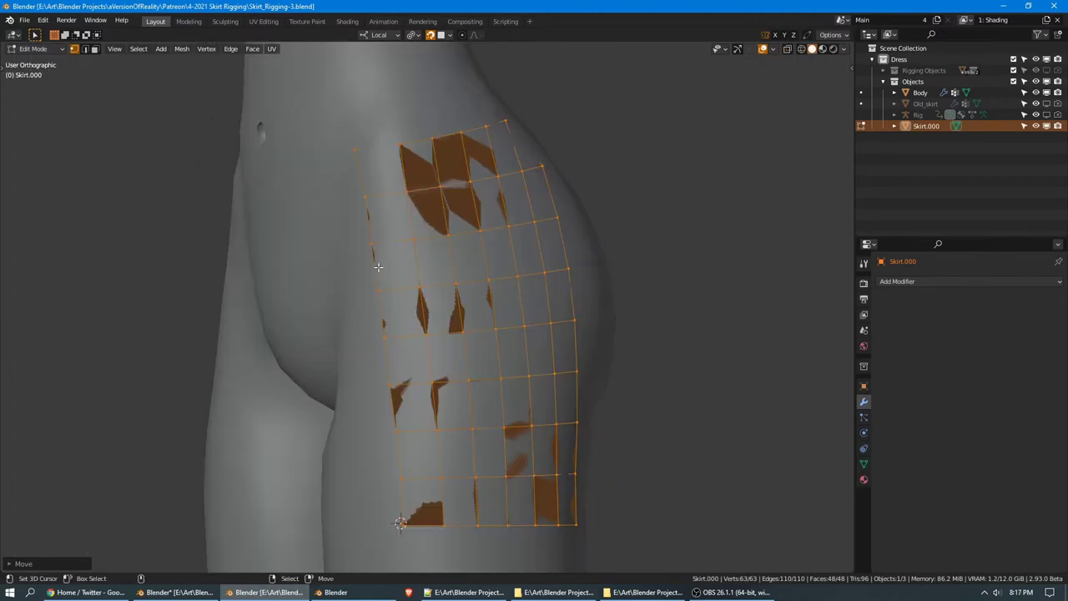
# Rotate the grid's front vertical edge loop closer to vertical in front view and reposition it on the thigh
pyautogui.keyDown('alt'); pyautogui.click(378, 267); pyautogui.keyUp('alt')
pyautogui.press('KP_1')
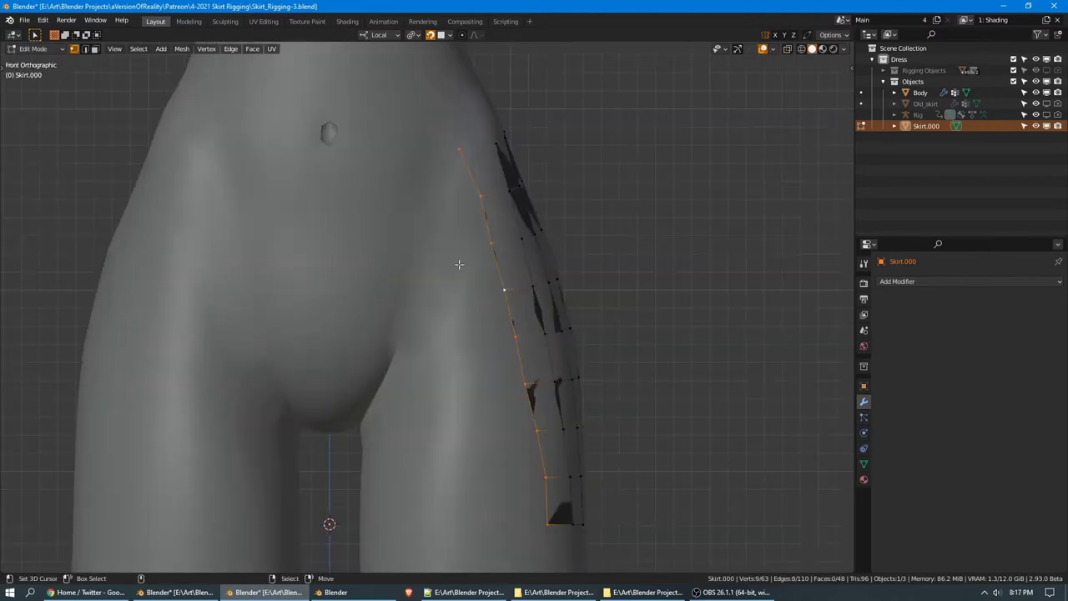
pyautogui.press('r')
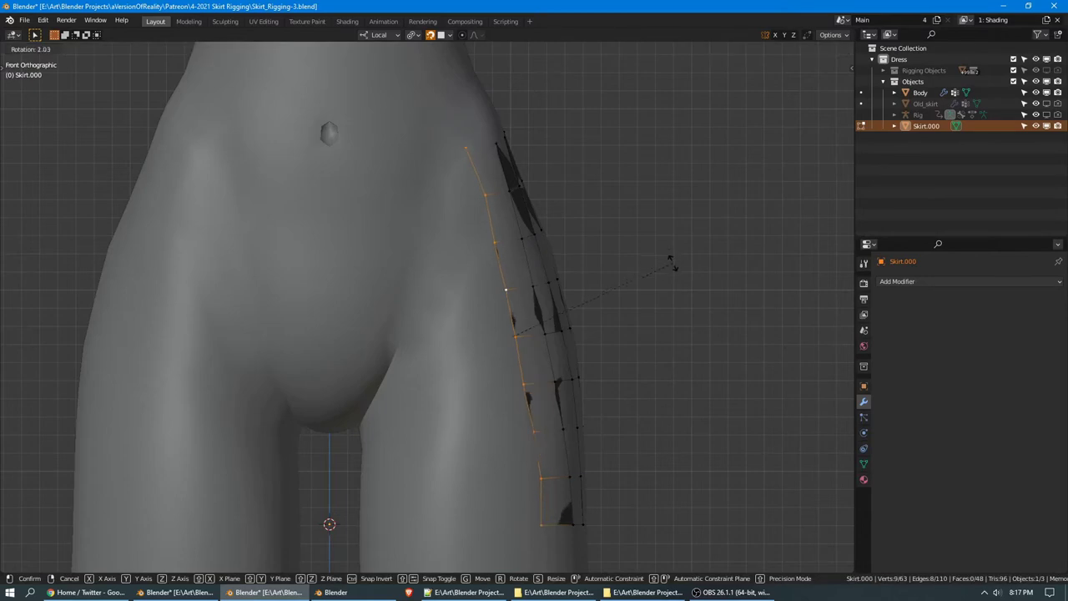
pyautogui.click(678, 282)
pyautogui.press('g')
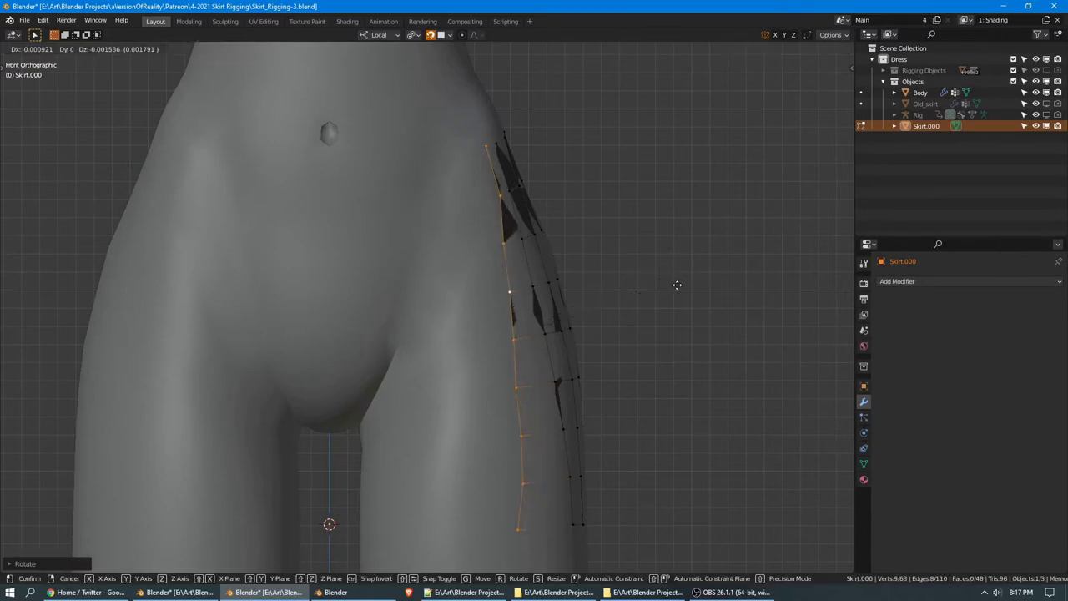
pyautogui.click(598, 253)
# Extrude the front vertical edge loop twice across the front of the thigh toward the body's centre, snapped to its surface
pyautogui.press('e')
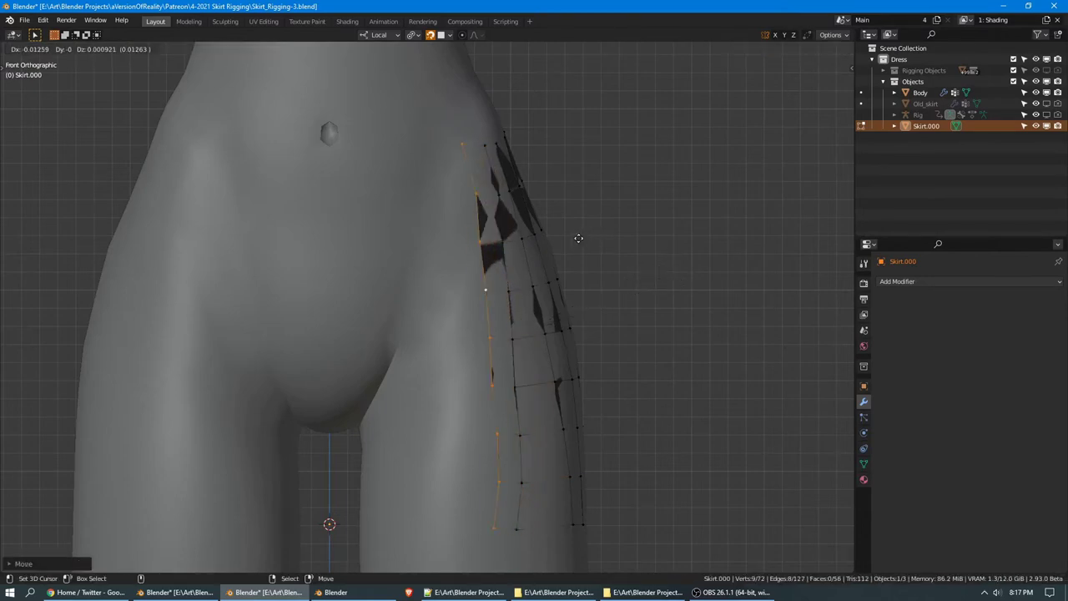
pyautogui.click(558, 240)
pyautogui.press('e')
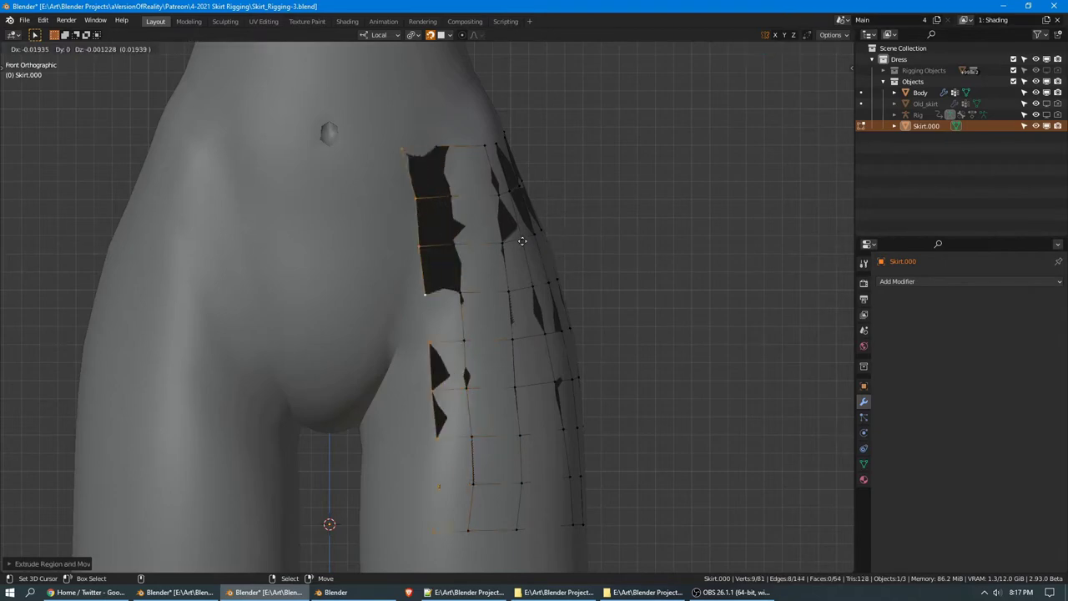
pyautogui.click(413, 493)
pyautogui.scroll(-3, 417, 491)
pyautogui.moveTo(465, 453); pyautogui.dragTo(465, 358, button='middle')
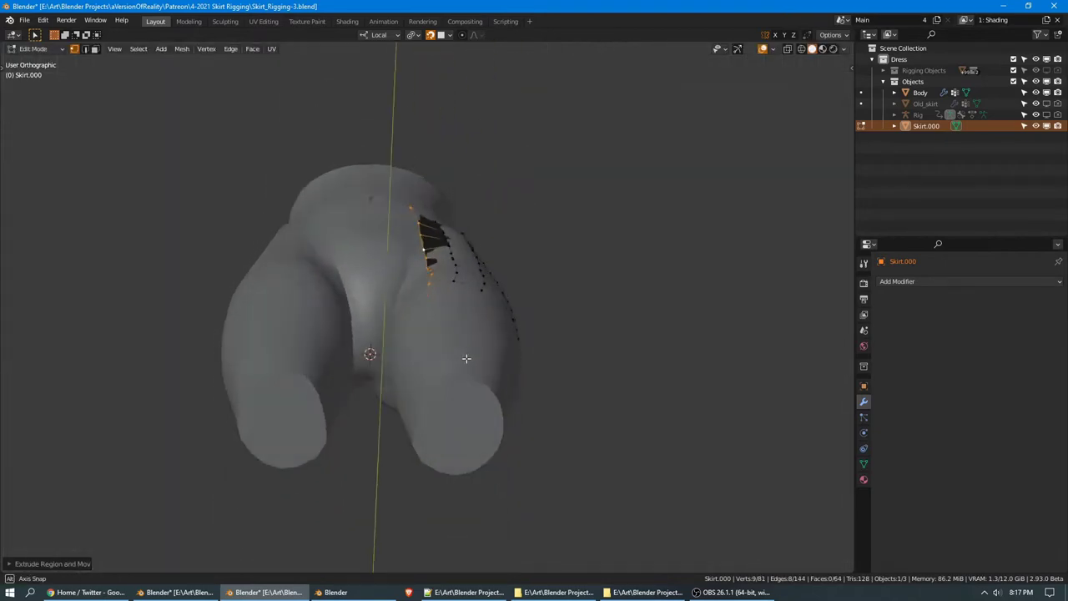
pyautogui.moveTo(451, 277); pyautogui.dragTo(481, 362, button='middle')
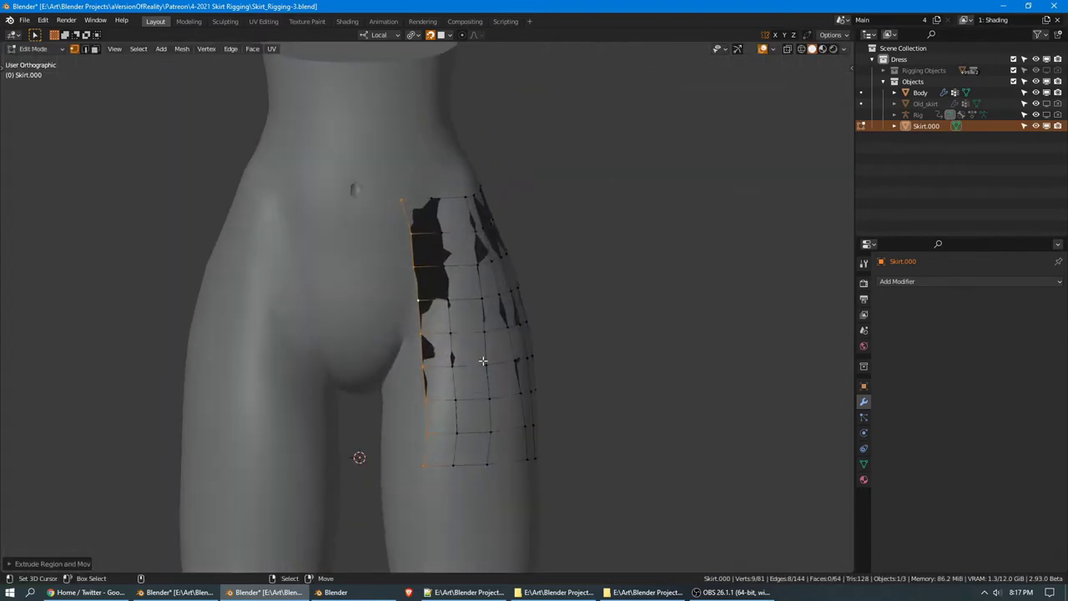
pyautogui.press('ctrl+KP_1')
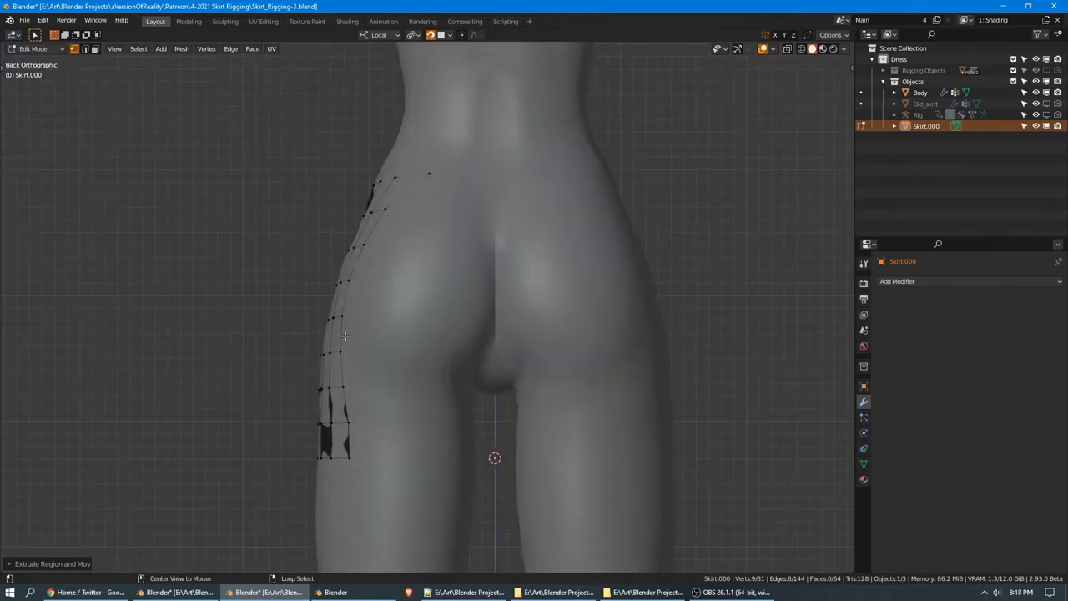
# Rotate the back vertical edge loop slightly and extrude it twice across the buttock toward the body's centre
pyautogui.moveTo(346, 335); pyautogui.dragTo(494, 281, button='middle')
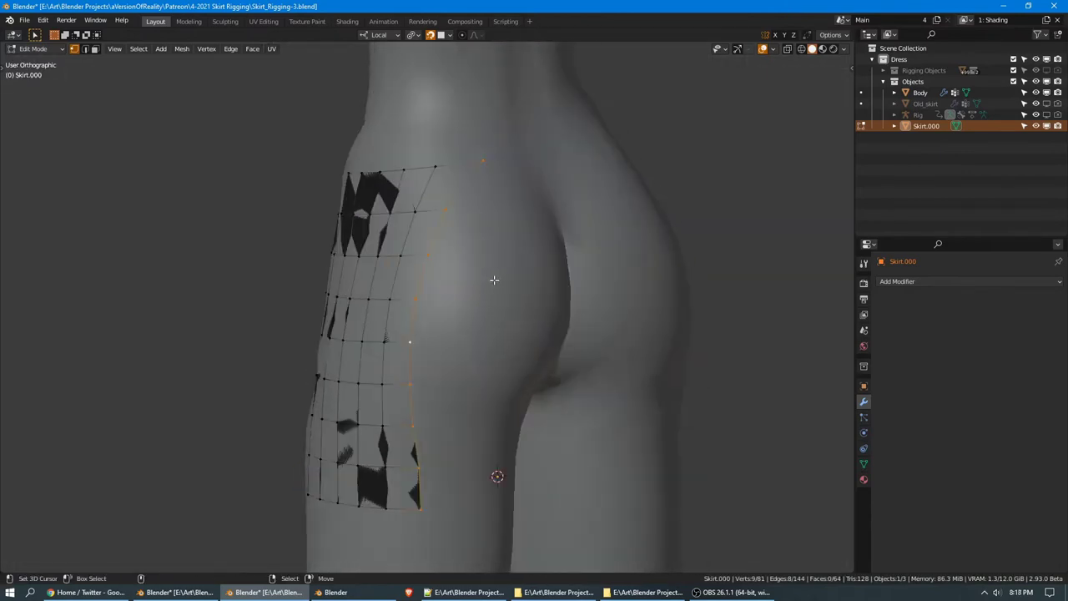
pyautogui.press('r')
pyautogui.click(511, 180)
pyautogui.press('e')
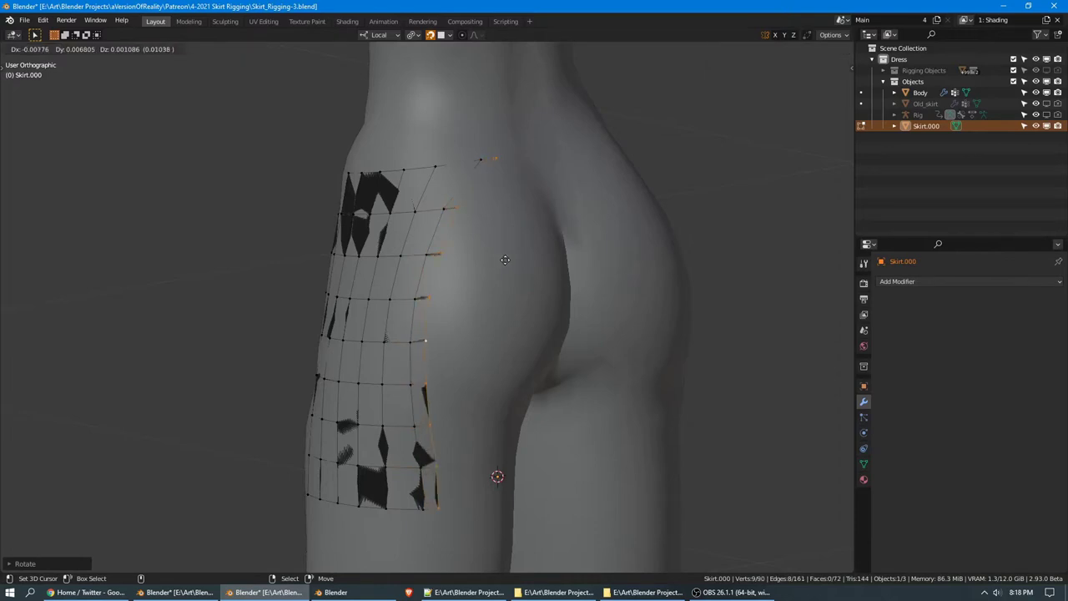
pyautogui.moveTo(619, 260); pyautogui.dragTo(560, 250, button='middle')
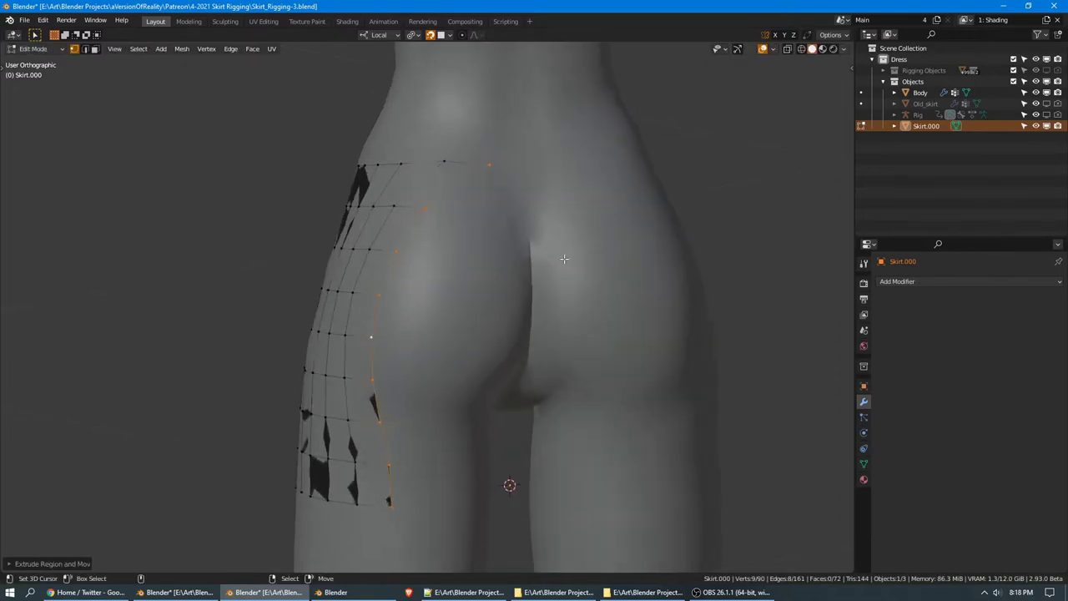
pyautogui.press('e')
pyautogui.click(498, 273)
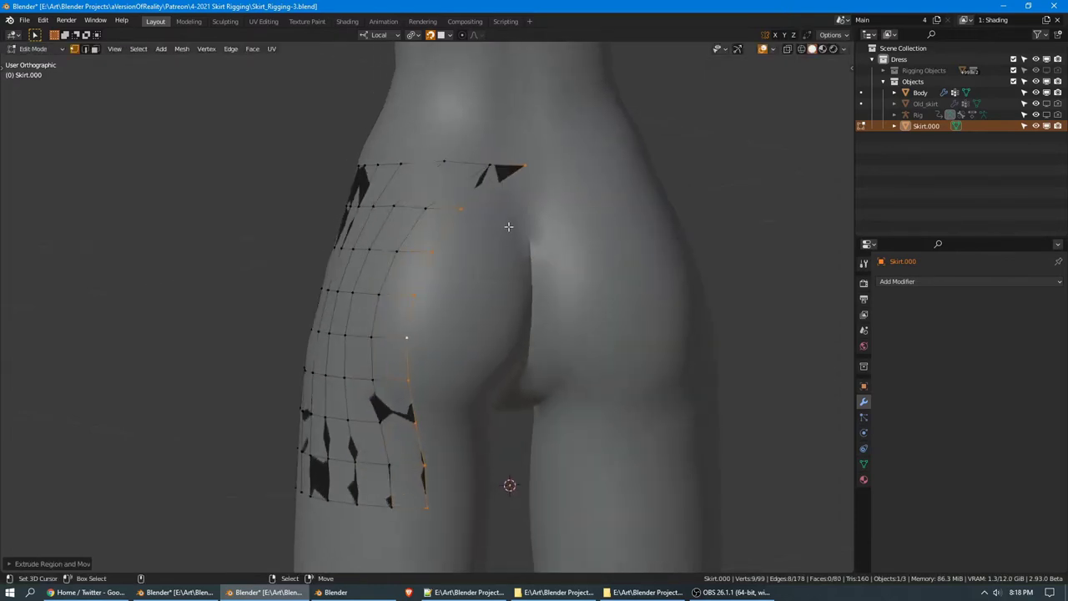
# Save the file, enable proportional editing with inverse square falloff and pull the back edge's top corner vertex outward toward the hip
pyautogui.click(519, 166)
pyautogui.hotkey('ctrl', 's')
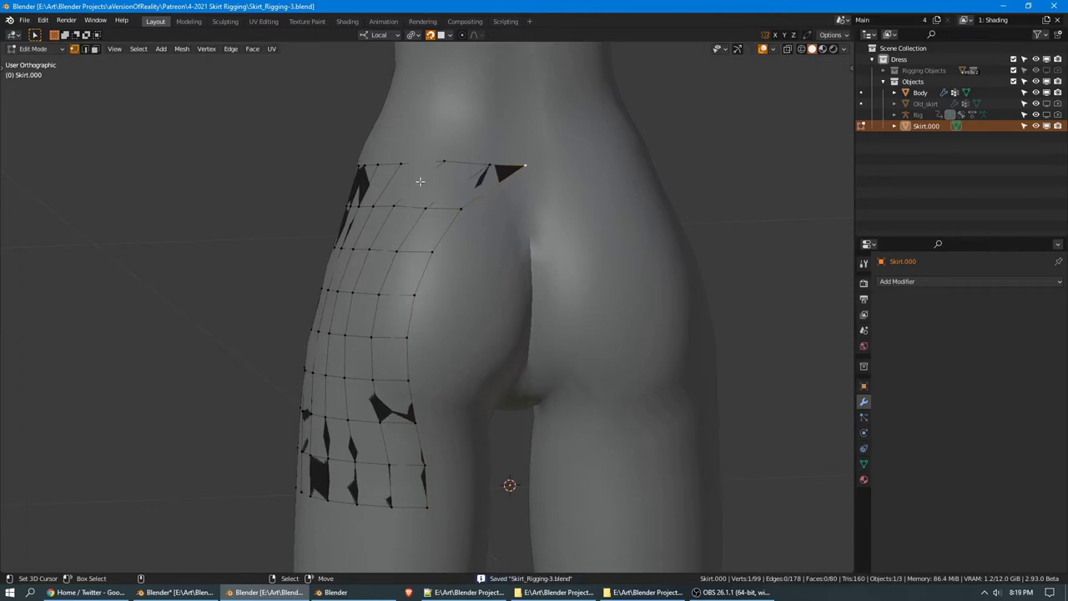
pyautogui.moveTo(464, 178); pyautogui.dragTo(498, 181, button='middle')
pyautogui.moveTo(586, 159); pyautogui.dragTo(551, 156, button='middle')
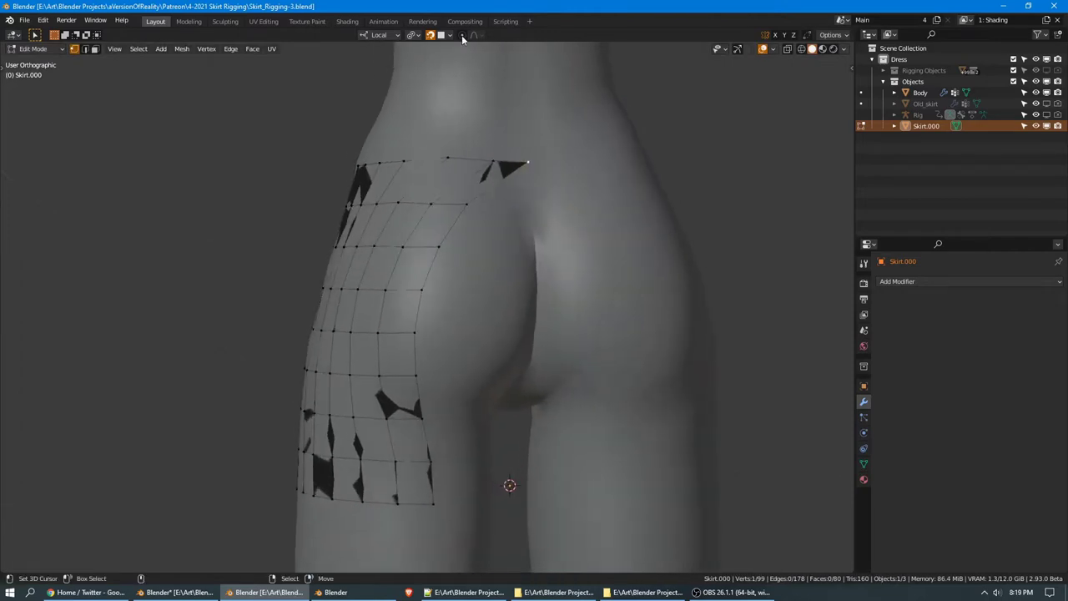
pyautogui.click(462, 35)
pyautogui.click(477, 35)
pyautogui.moveTo(513, 88); pyautogui.dragTo(525, 105, button='middle')
pyautogui.press('g')
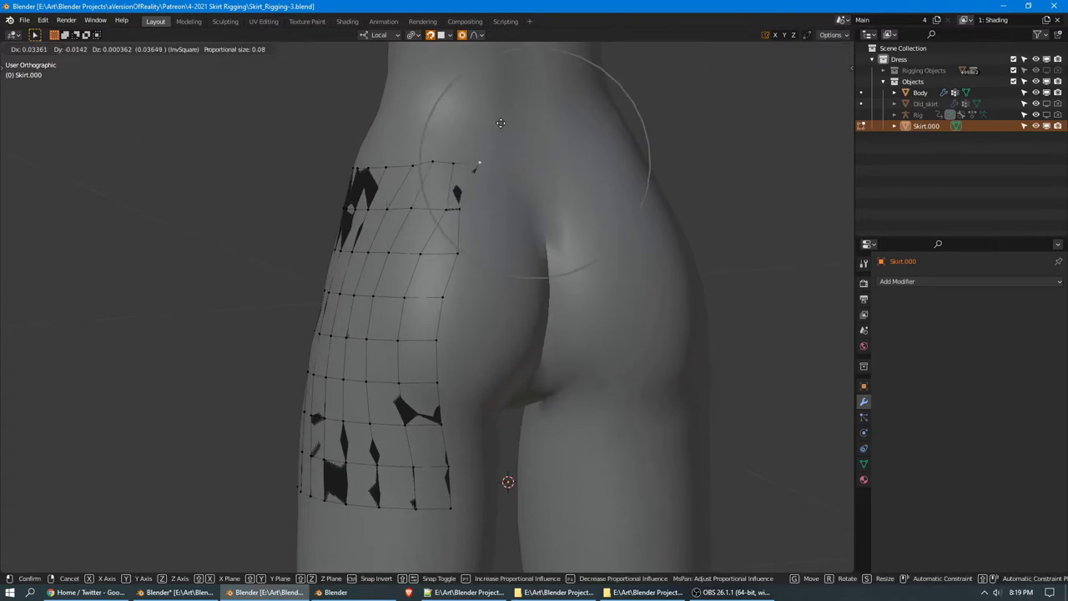
pyautogui.click(501, 123)
pyautogui.press('g')
pyautogui.click(437, 207)
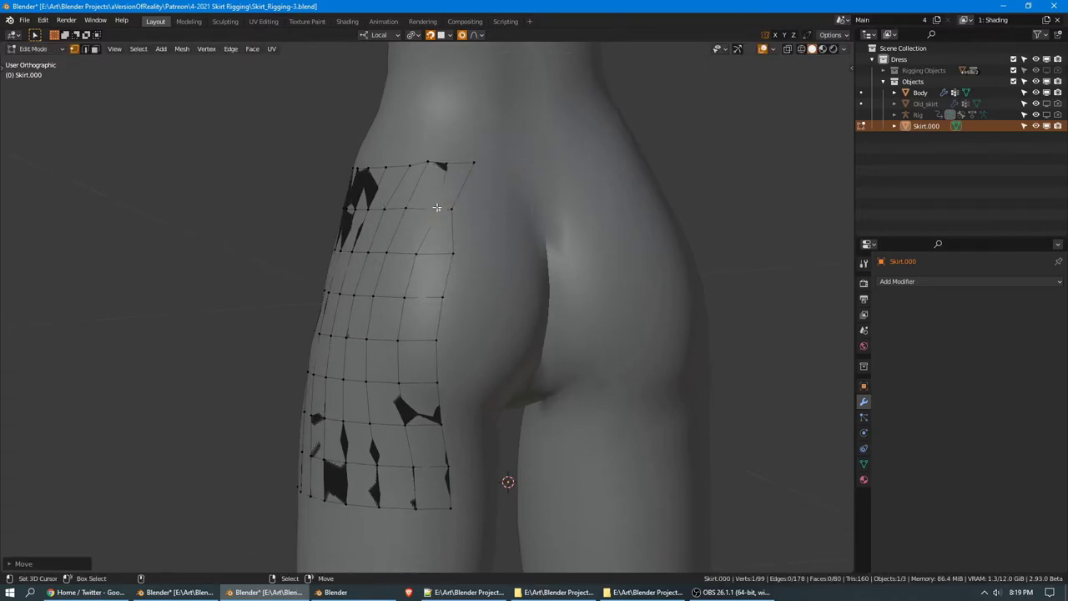
# Even out the front edge by moving its top corner vertex and the third vertex down outward along the body
pyautogui.moveTo(437, 207); pyautogui.dragTo(394, 156, button='middle')
pyautogui.press('g')
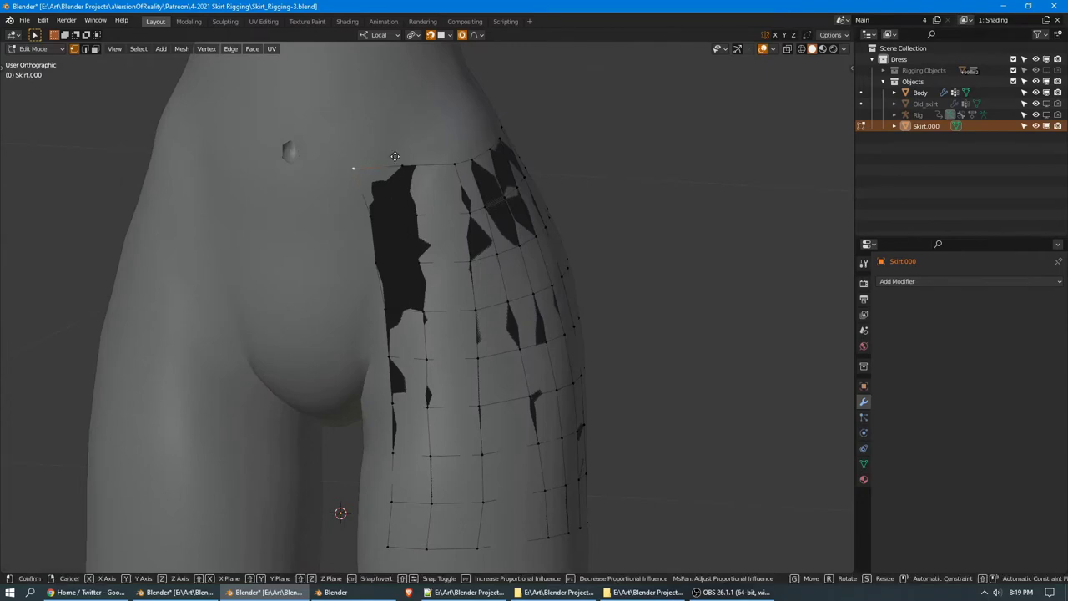
pyautogui.press('x')
pyautogui.click(422, 161)
pyautogui.rightClick(378, 263)
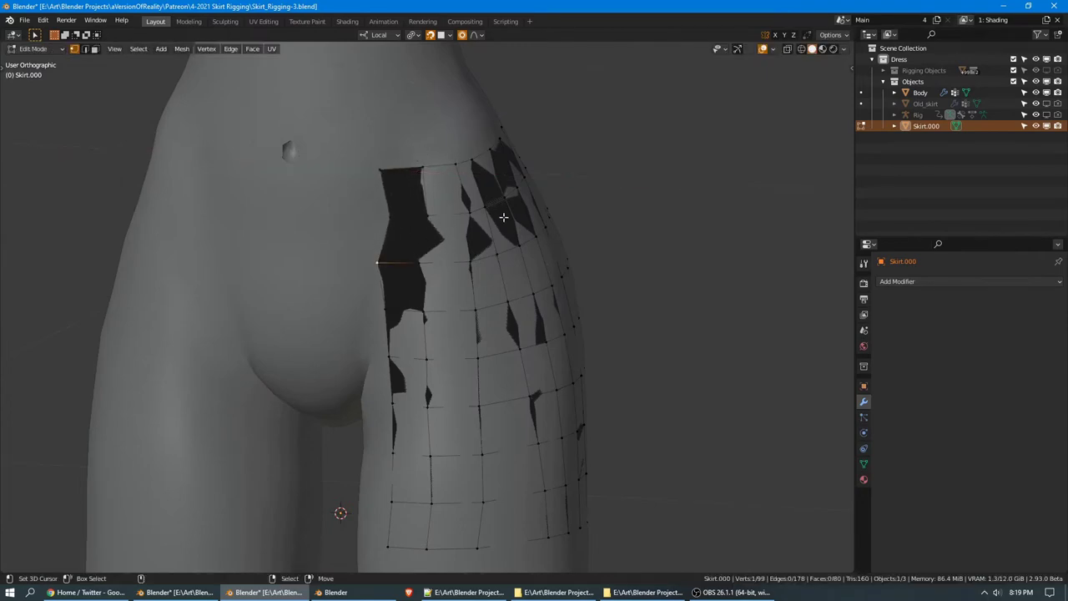
pyautogui.press('g')
pyautogui.click(403, 263)
pyautogui.moveTo(505, 306); pyautogui.dragTo(540, 215, button='middle')
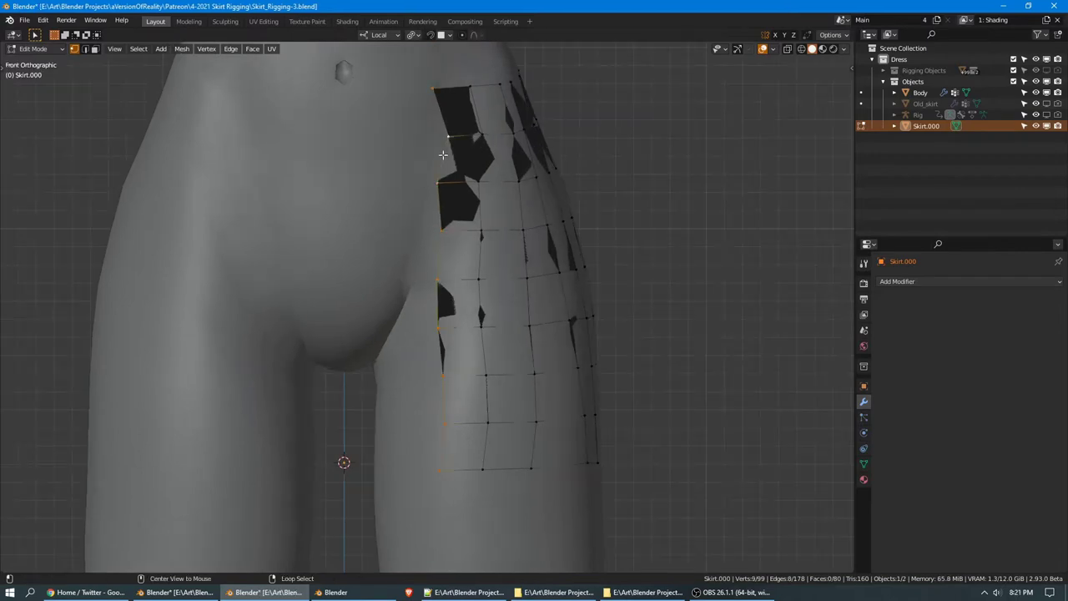
# Extrude the front vertical edge loop and move it along X to the body's centre line
pyautogui.hotkey('ctrl', 'r')
pyautogui.click(488, 187)
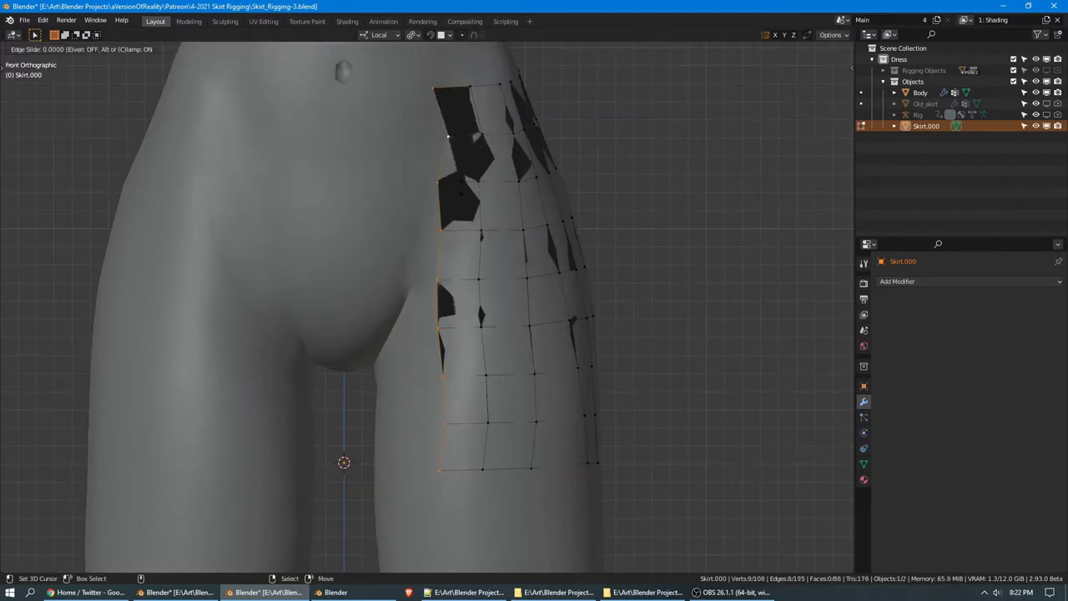
pyautogui.click(423, 190)
pyautogui.press('g')
pyautogui.press('x')
pyautogui.click(392, 191)
# Switch to wireframe and flatten the extruded front edge onto the centre line by scaling it to zero along X about the 3D cursor
pyautogui.press('z')
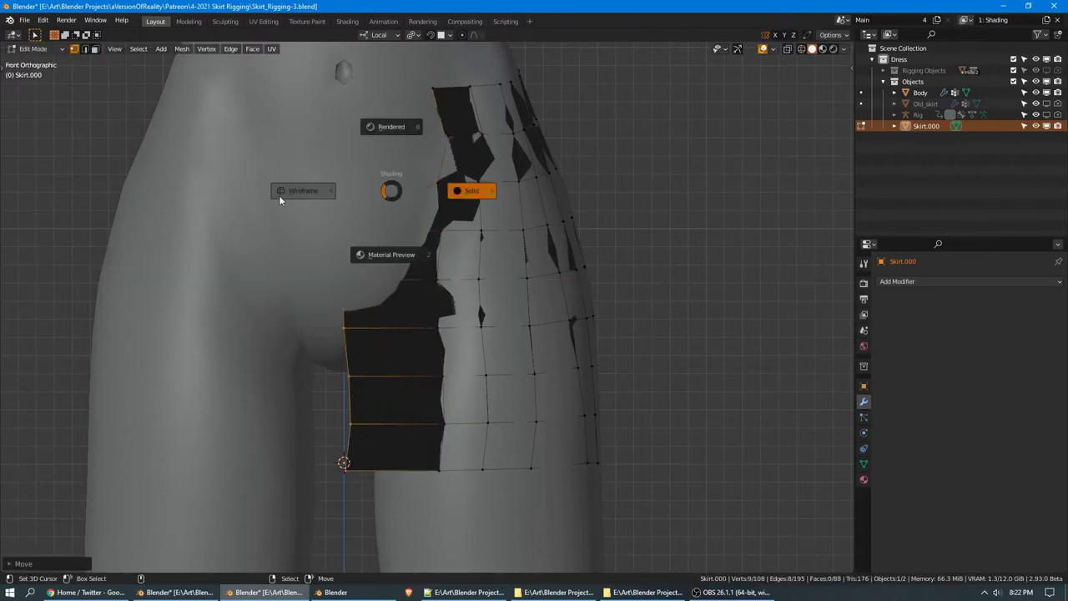
pyautogui.click(282, 199)
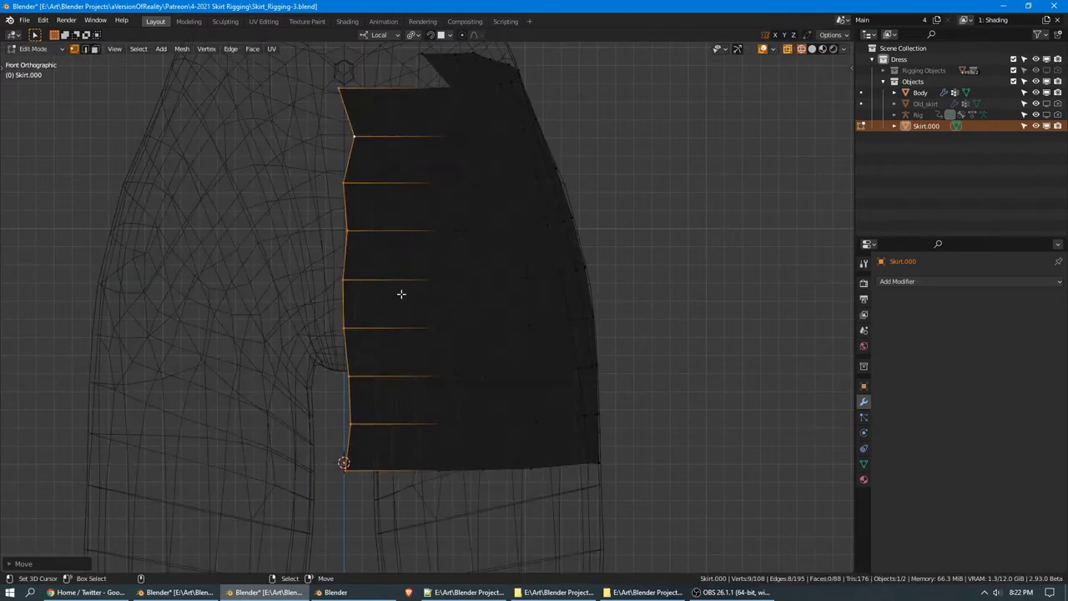
pyautogui.press('z')
pyautogui.click(460, 289)
pyautogui.press('s')
pyautogui.press('x')
pyautogui.click(459, 289)
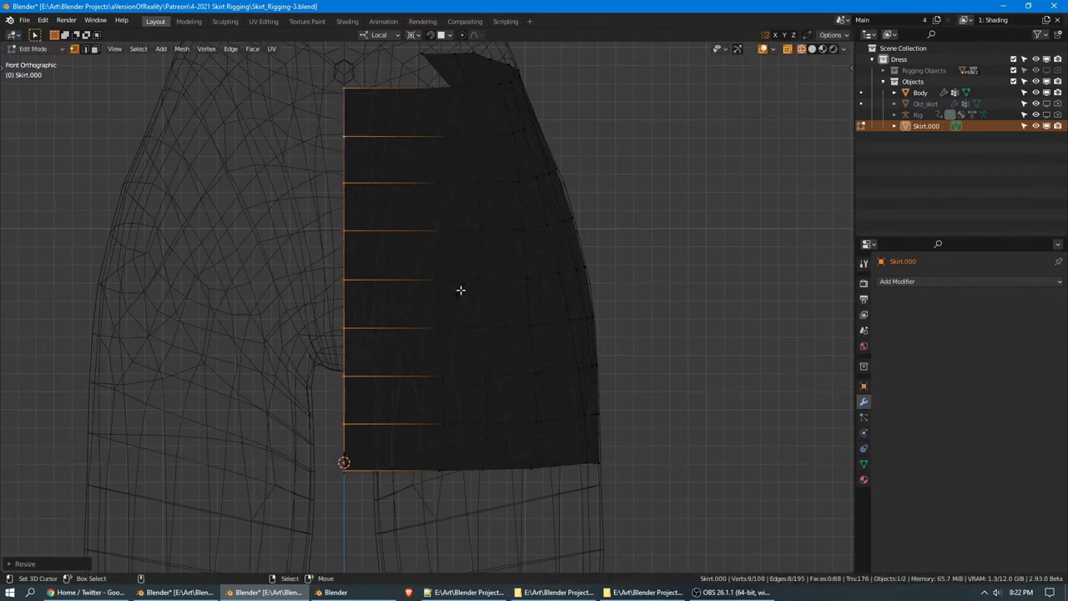
# Extrude the back vertical edge loop in back view and move it along X toward the body's centre line
pyautogui.moveTo(459, 291); pyautogui.dragTo(501, 200, button='middle')
pyautogui.press('ctrl+KP_1')
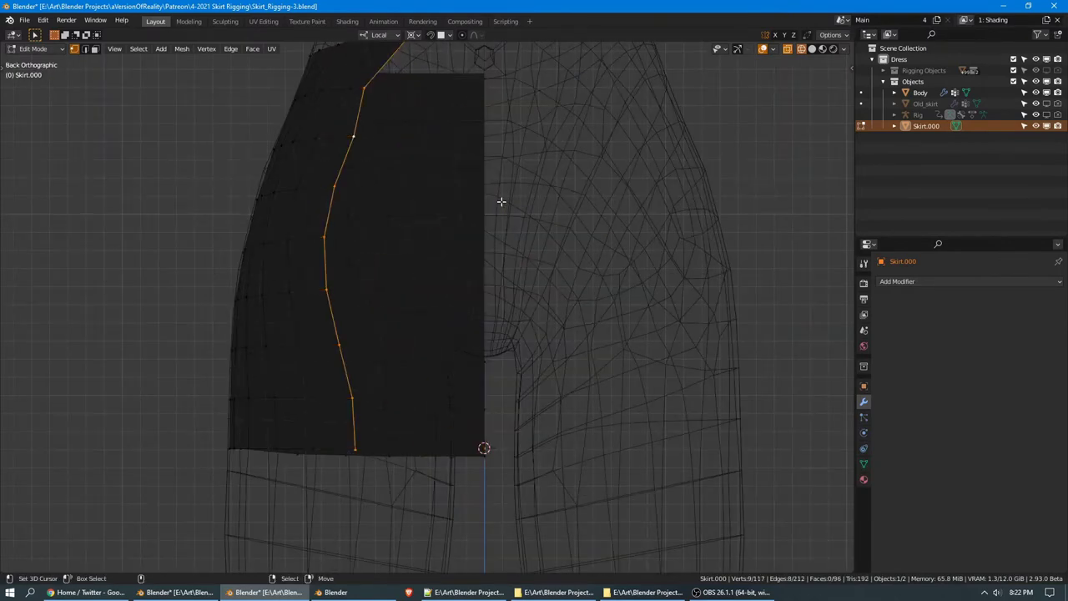
pyautogui.rightClick(501, 200)
pyautogui.press('g')
pyautogui.press('x')
pyautogui.click(578, 187)
# Scale the extruded back edge to 0 along X about the 3D cursor, save the file and return to solid shading
pyautogui.press('s')
pyautogui.press('x')
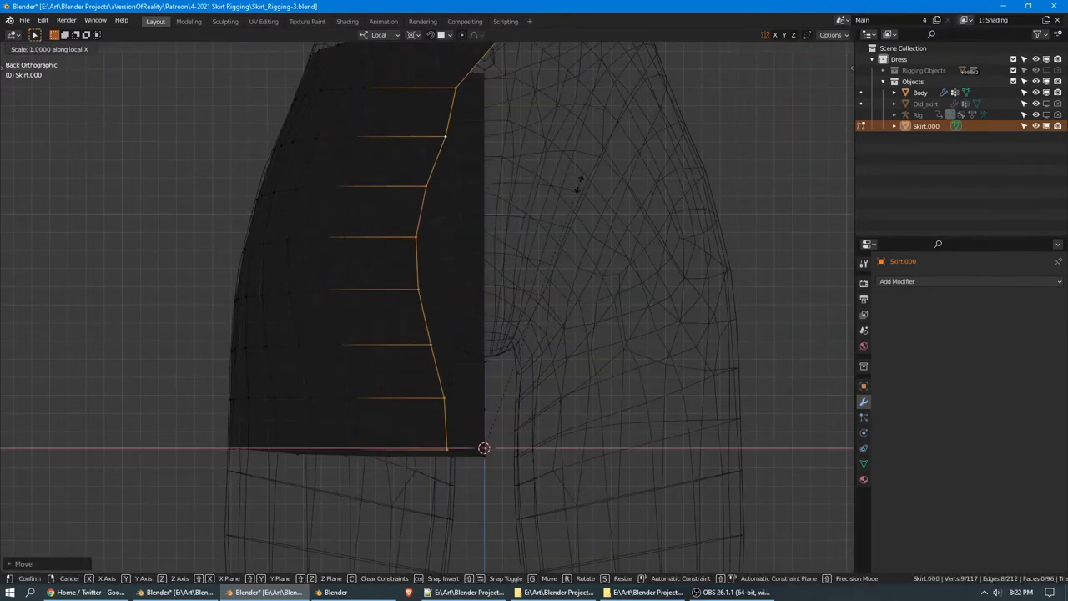
pyautogui.press('0')
pyautogui.press('Return')
pyautogui.moveTo(580, 183); pyautogui.dragTo(626, 183, button='middle')
pyautogui.hotkey('ctrl', 's')
pyautogui.press('z')
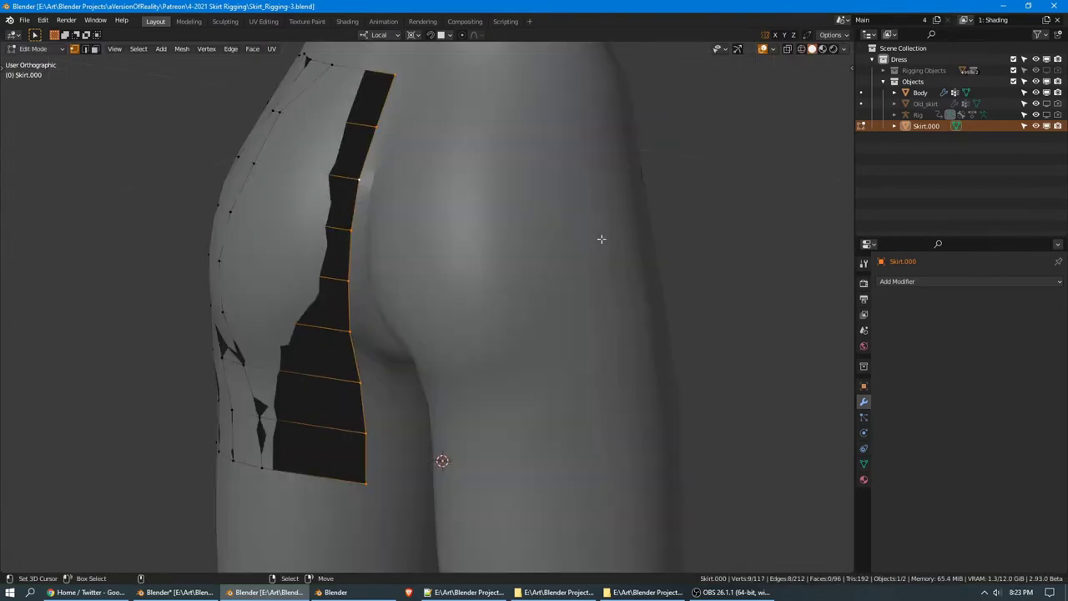
# Straighten the skirt's front centre edge loop by scaling it to 0 along Y about the median point
pyautogui.moveTo(406, 147); pyautogui.dragTo(342, 147, button='middle')
pyautogui.moveTo(595, 189); pyautogui.dragTo(562, 252, button='middle')
pyautogui.keyDown('alt'); pyautogui.click(422, 358); pyautogui.keyUp('alt')
pyautogui.press('.')
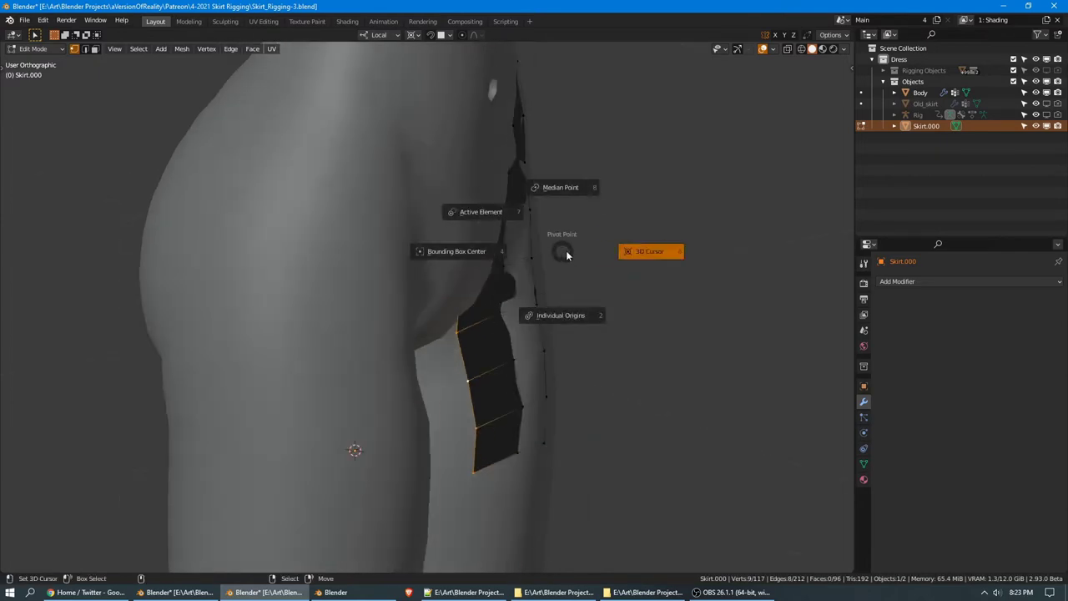
pyautogui.click(577, 190)
pyautogui.press('s')
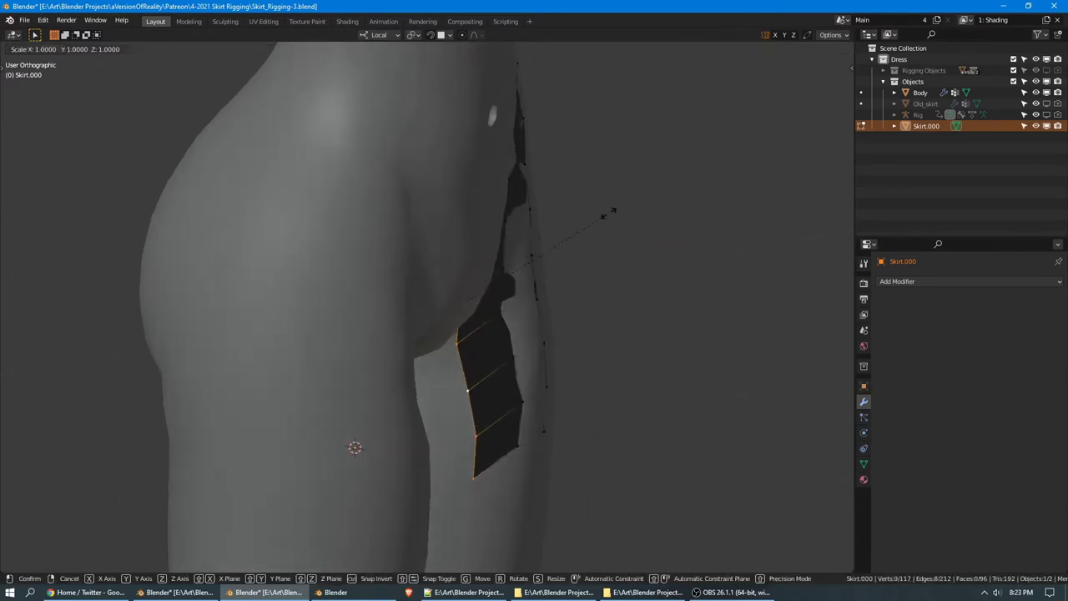
pyautogui.press('y')
pyautogui.press('y')
pyautogui.write('0')
pyautogui.press('Return')
# Move the straightened front centre edge loop forward along Y, away from the body
pyautogui.press('g')
pyautogui.press('y')
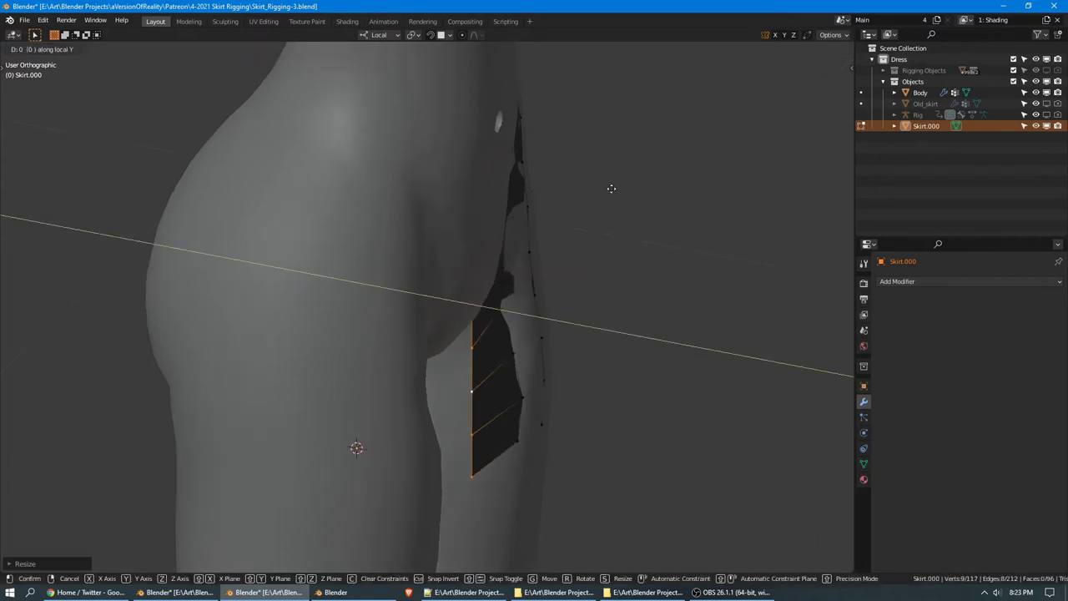
pyautogui.click(639, 189)
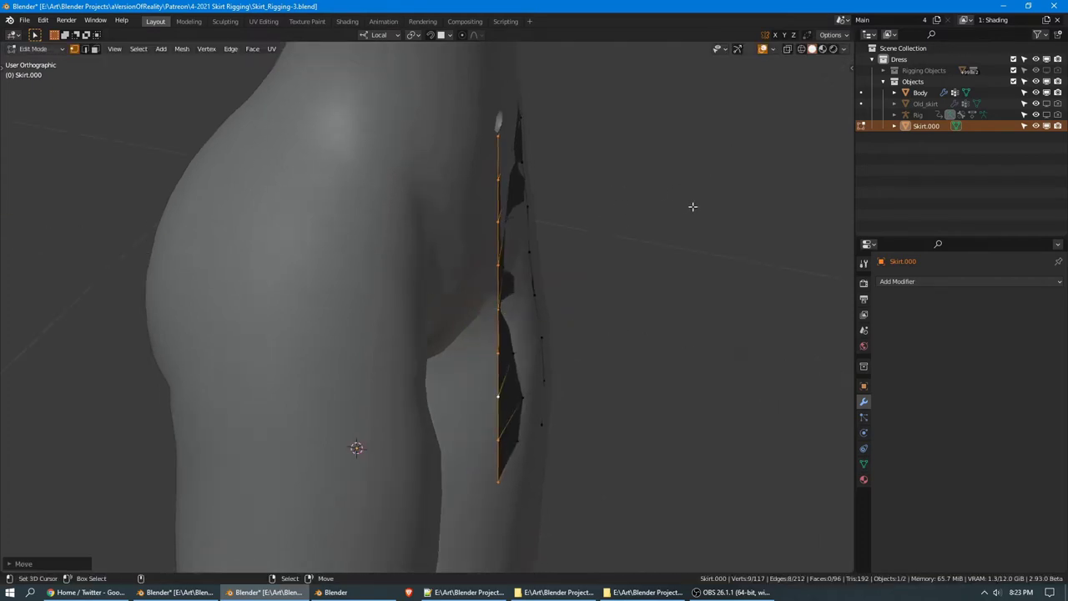
# Straighten the vertical loop beside the front centre edge by scaling it to 0 along X about its active top vertex
pyautogui.moveTo(693, 206); pyautogui.dragTo(608, 188, button='middle')
pyautogui.press('KP_1')
pyautogui.keyDown('alt'); pyautogui.rightClick(466, 154); pyautogui.keyUp('alt')
pyautogui.keyDown('shift'); pyautogui.moveTo(677, 132); pyautogui.dragTo(665, 155, button='middle'); pyautogui.keyUp('shift')
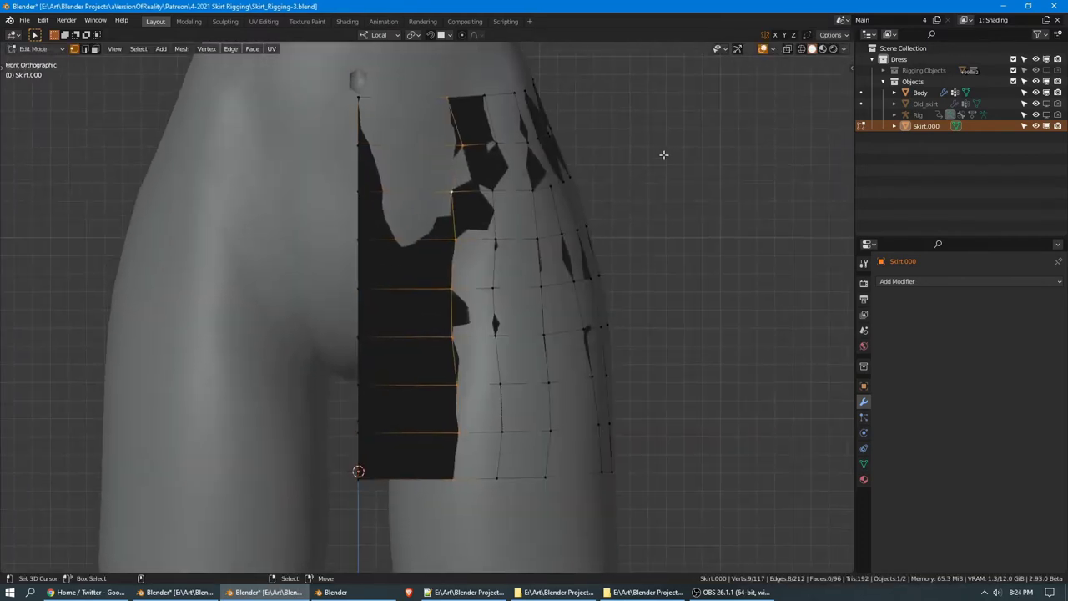
pyautogui.press('n')
pyautogui.press('.')
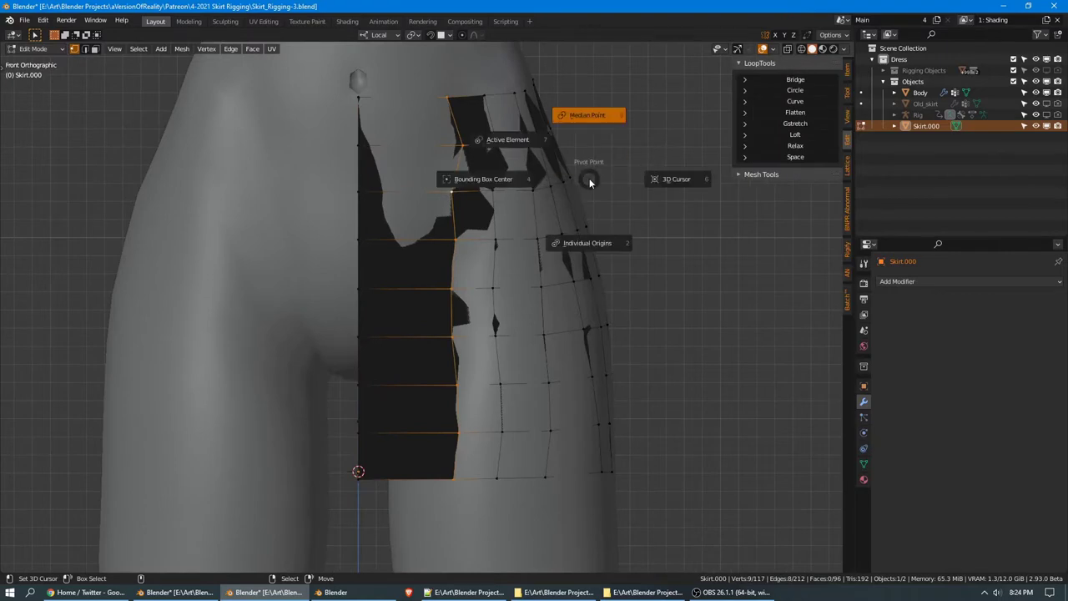
pyautogui.click(531, 145)
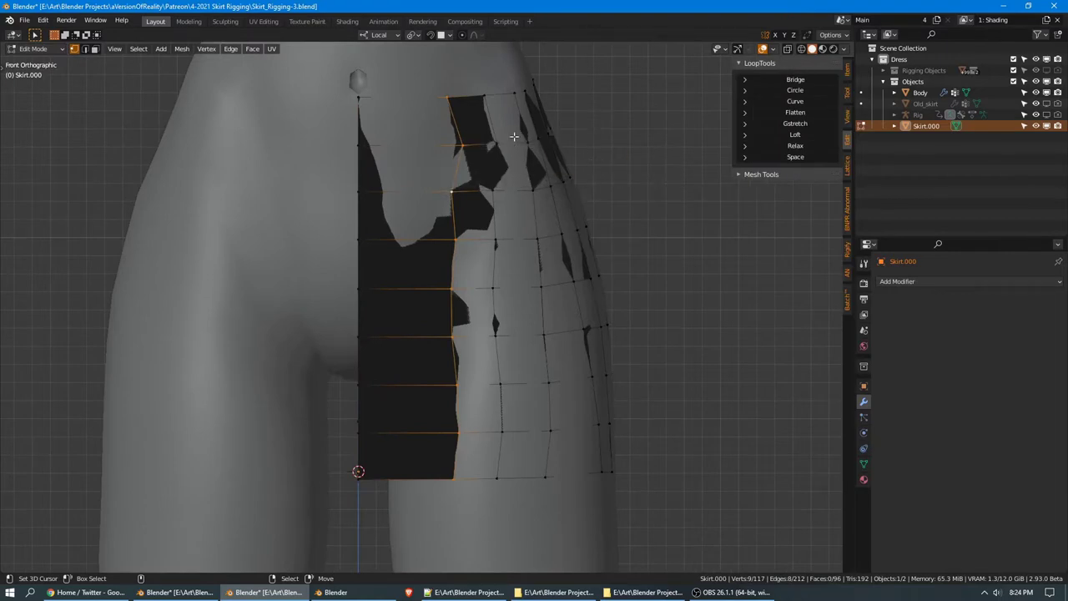
pyautogui.click(451, 98)
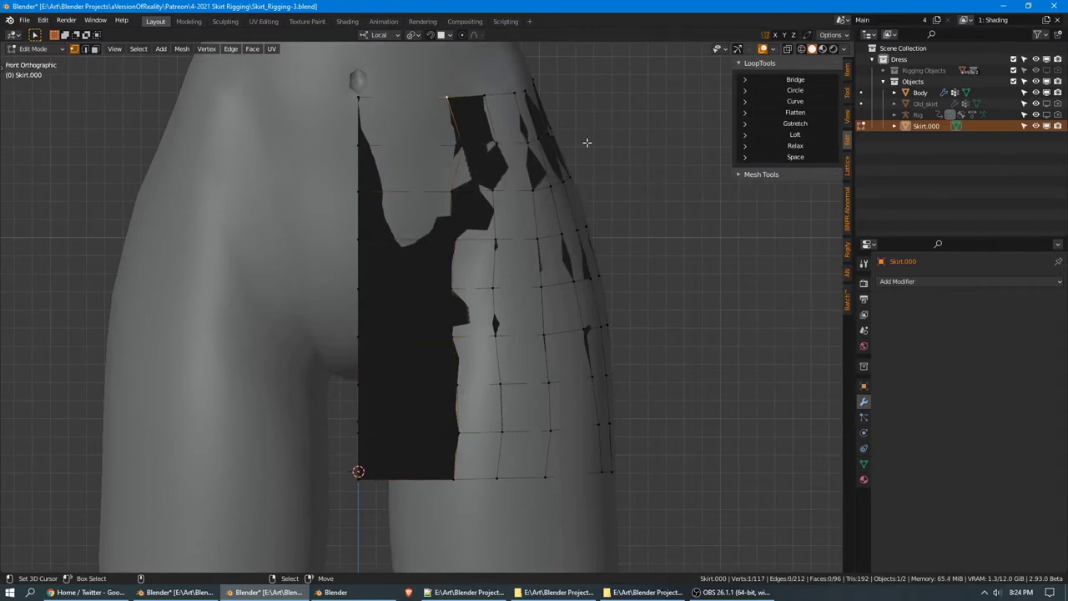
pyautogui.keyDown('alt'); pyautogui.click(459, 166); pyautogui.keyUp('alt')
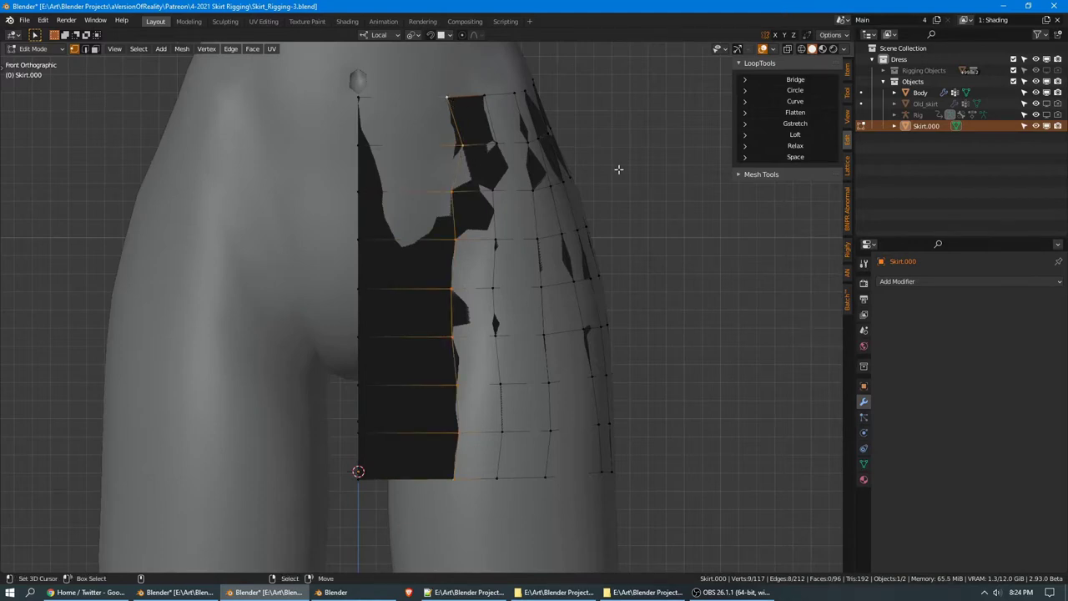
pyautogui.press('s')
pyautogui.press('x')
pyautogui.press('0')
pyautogui.press('Return')
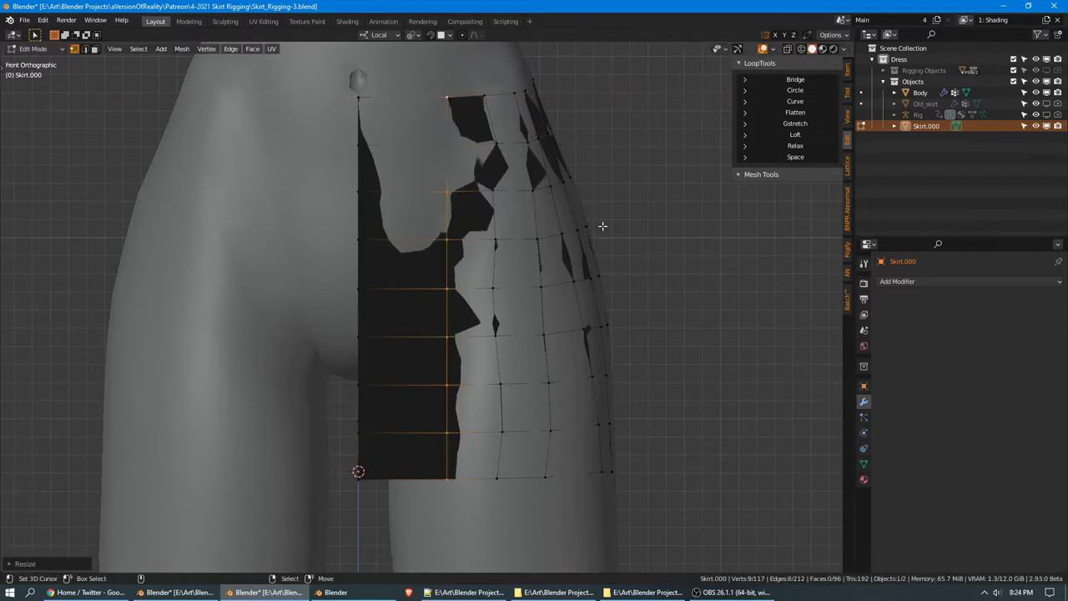
# Flatten the same front loop in depth and tilt it about local X around its top vertex to follow the thigh
pyautogui.moveTo(602, 227); pyautogui.dragTo(609, 154, button='middle')
pyautogui.press('s')
pyautogui.click(625, 158)
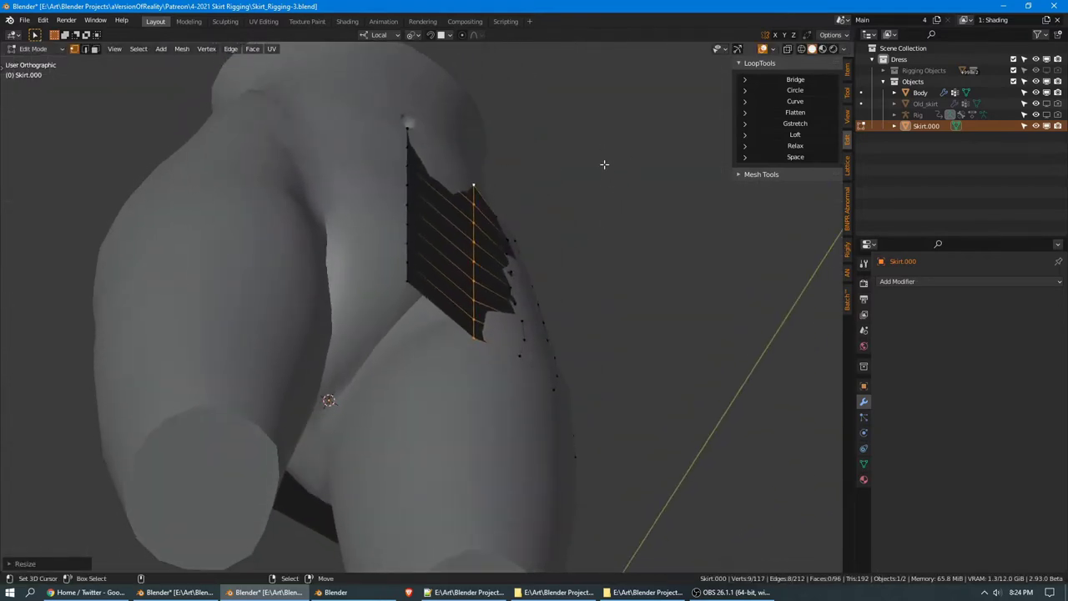
pyautogui.press('r')
pyautogui.press('x')
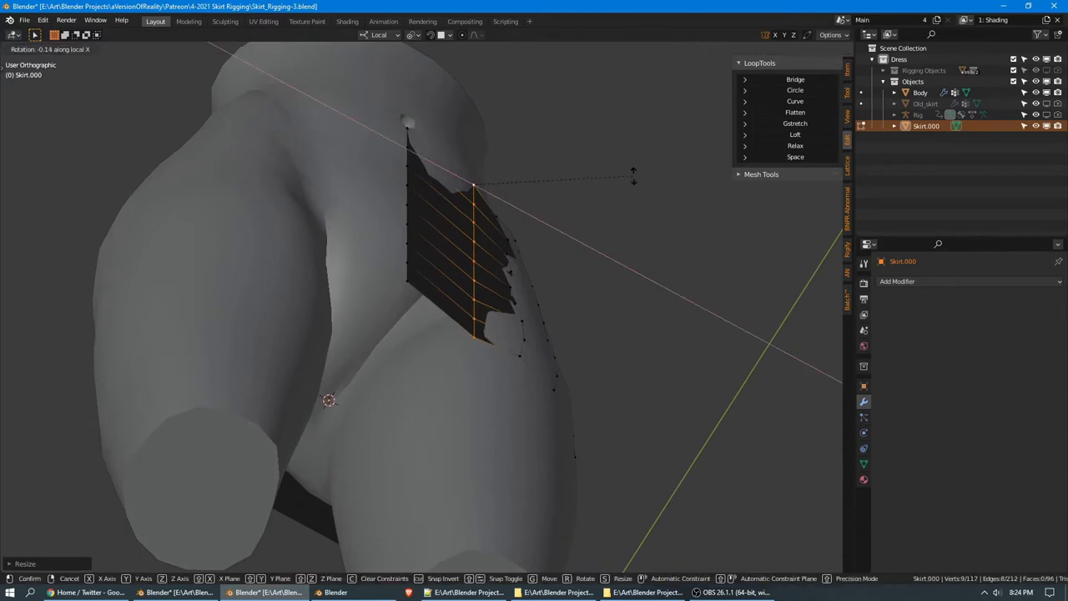
pyautogui.click(638, 170)
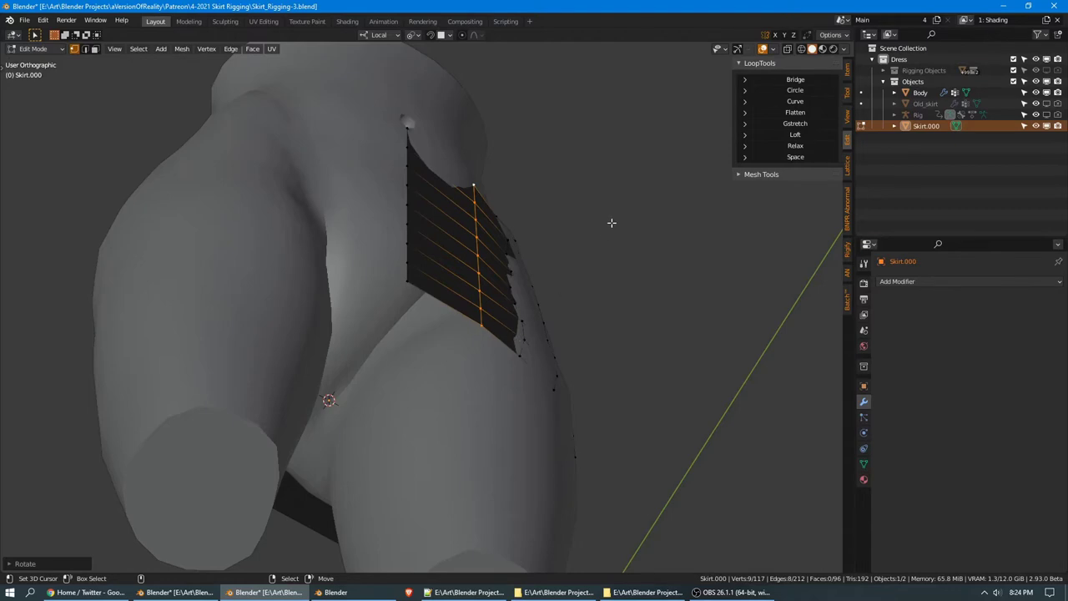
# Save the file and edge-slide three vertices of the back vertical loop over the buttock towards the back centre edge
pyautogui.moveTo(611, 223); pyautogui.dragTo(635, 153, button='middle')
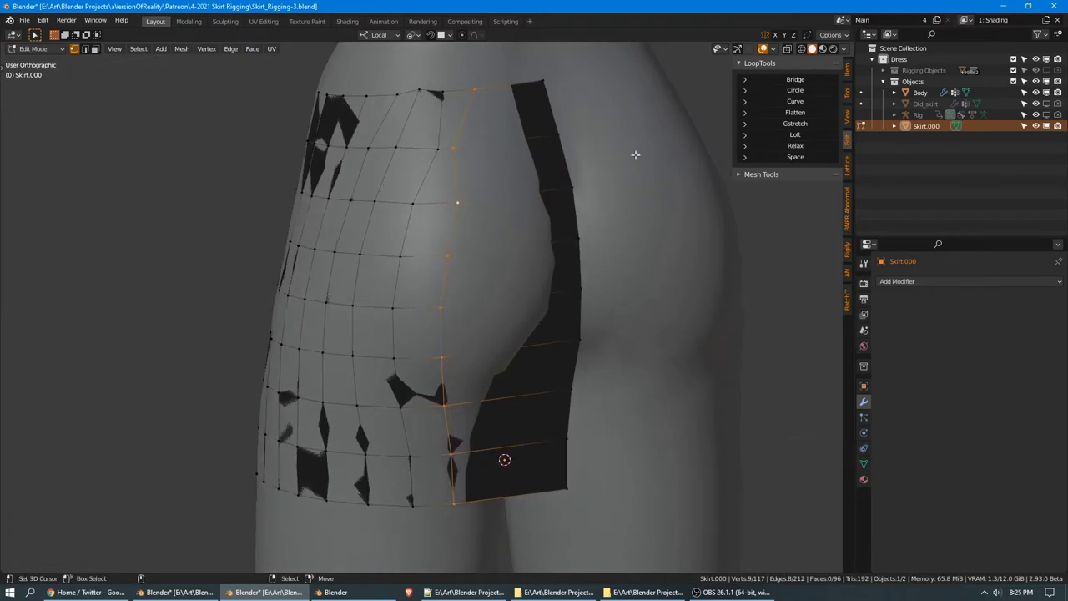
pyautogui.hotkey('ctrl', 's')
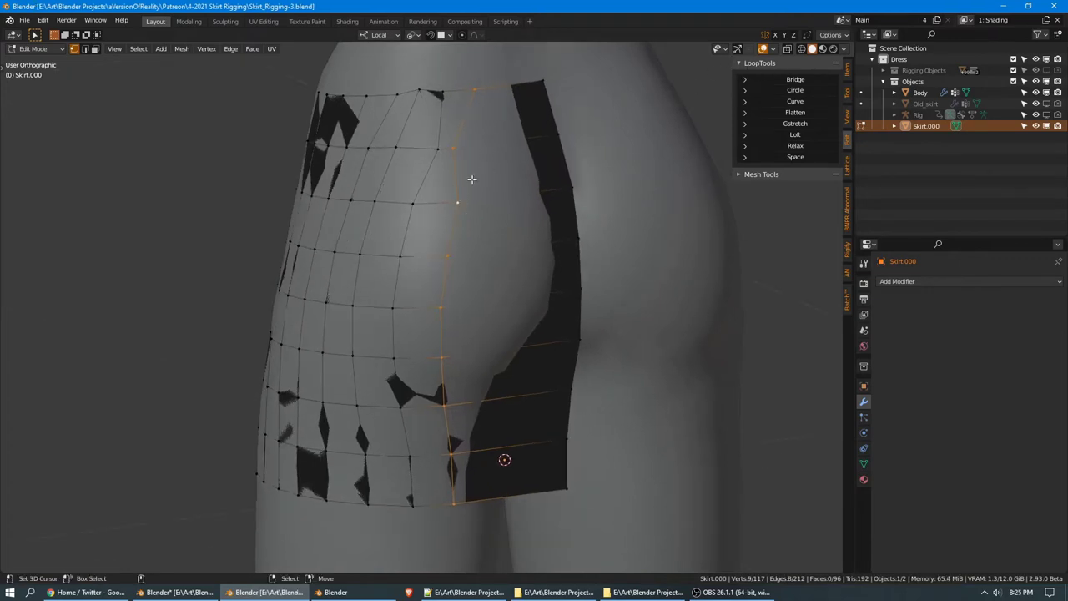
pyautogui.moveTo(621, 154); pyautogui.dragTo(511, 180, button='middle')
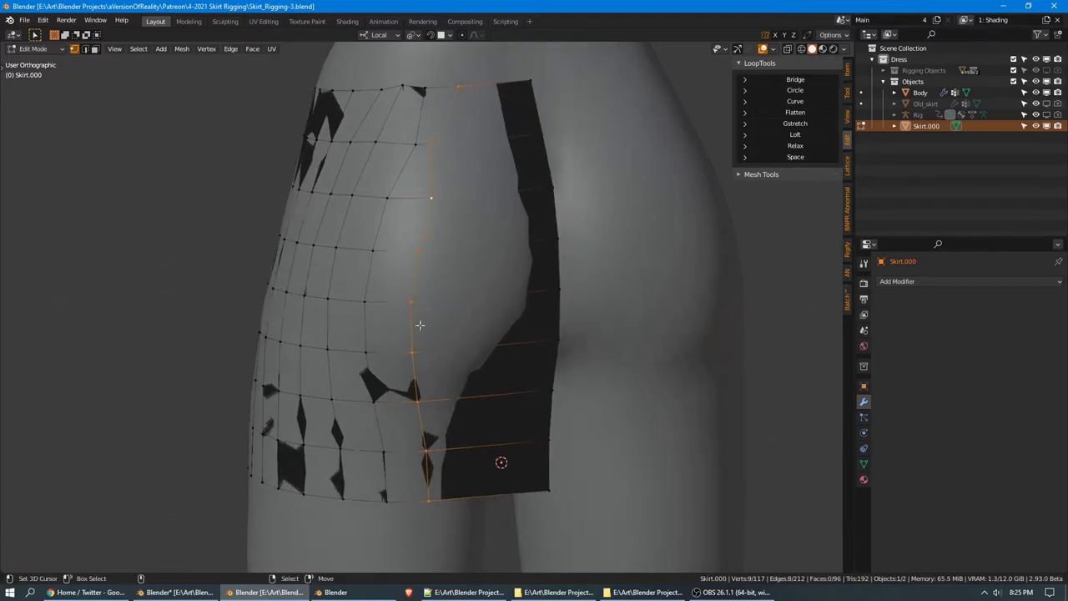
pyautogui.press('g')
pyautogui.press('g')
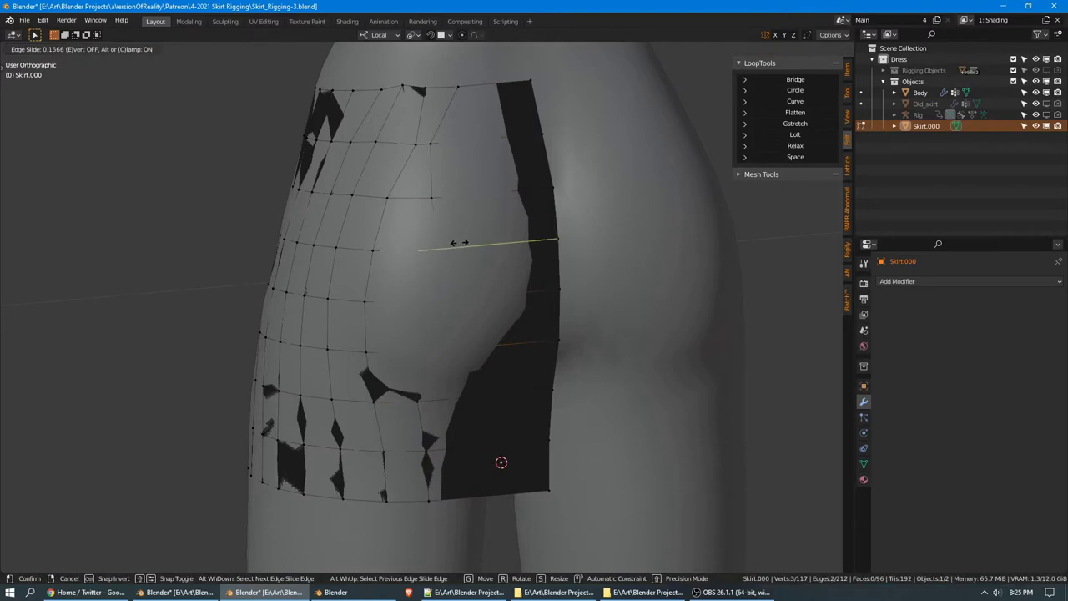
pyautogui.click(452, 242)
# Turn on snapping and move the second vertex from the top of the back loop towards the back centre edge
pyautogui.hotkey('shift', 'Tab')
pyautogui.moveTo(465, 284); pyautogui.dragTo(445, 228, button='middle')
pyautogui.press('g')
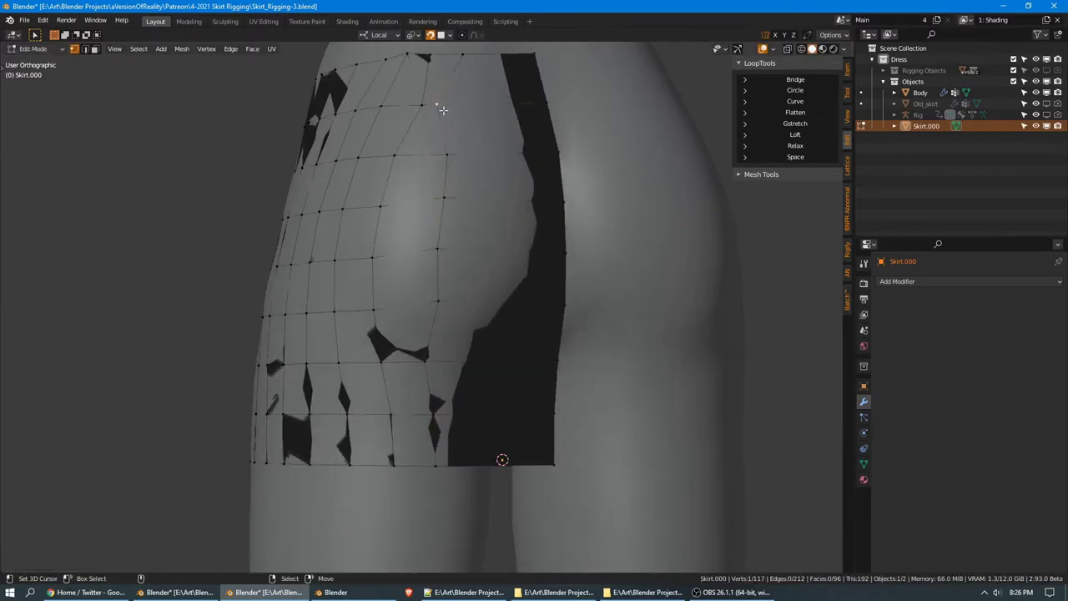
pyautogui.click(459, 110)
# Flatten the whole back vertical loop with LoopTools, snap it back onto the body surface and save the file
pyautogui.keyDown('alt'); pyautogui.click(461, 229); pyautogui.keyUp('alt')
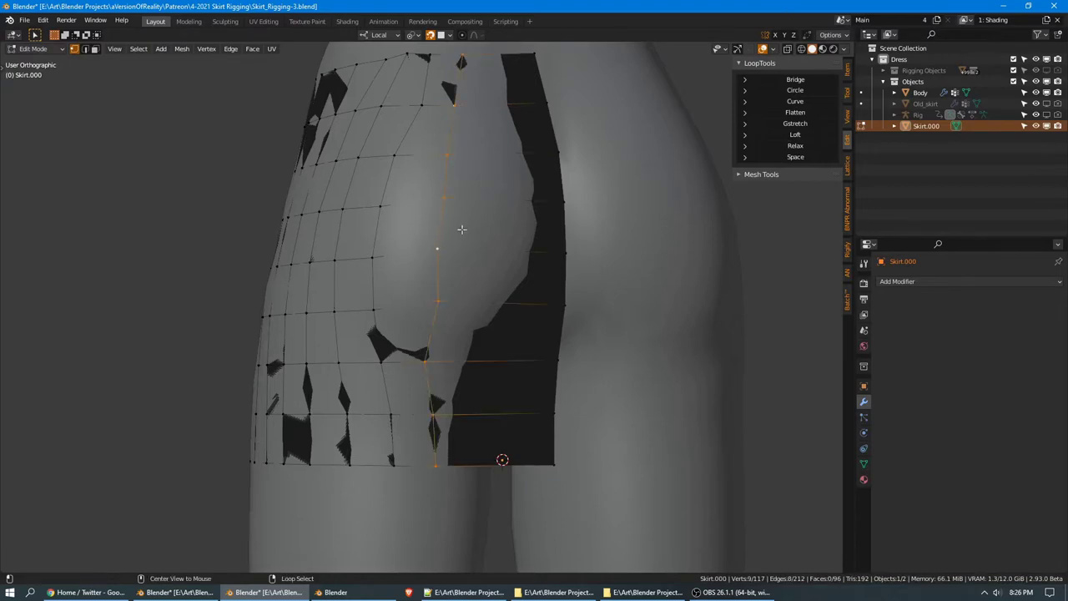
pyautogui.click(819, 113)
pyautogui.moveTo(551, 192); pyautogui.dragTo(454, 212, button='middle')
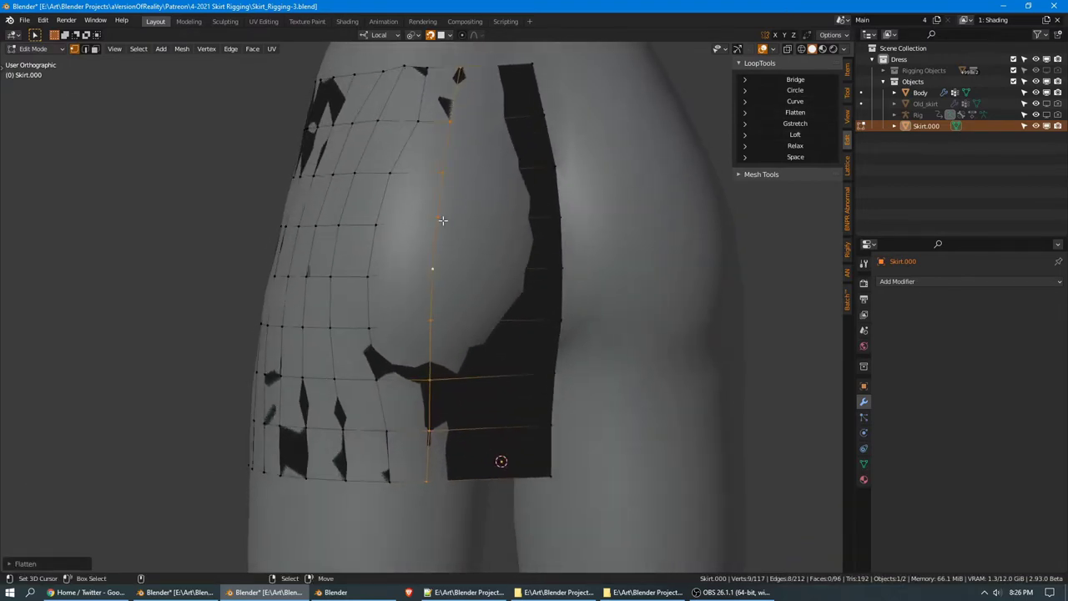
pyautogui.press('g')
pyautogui.click(442, 220)
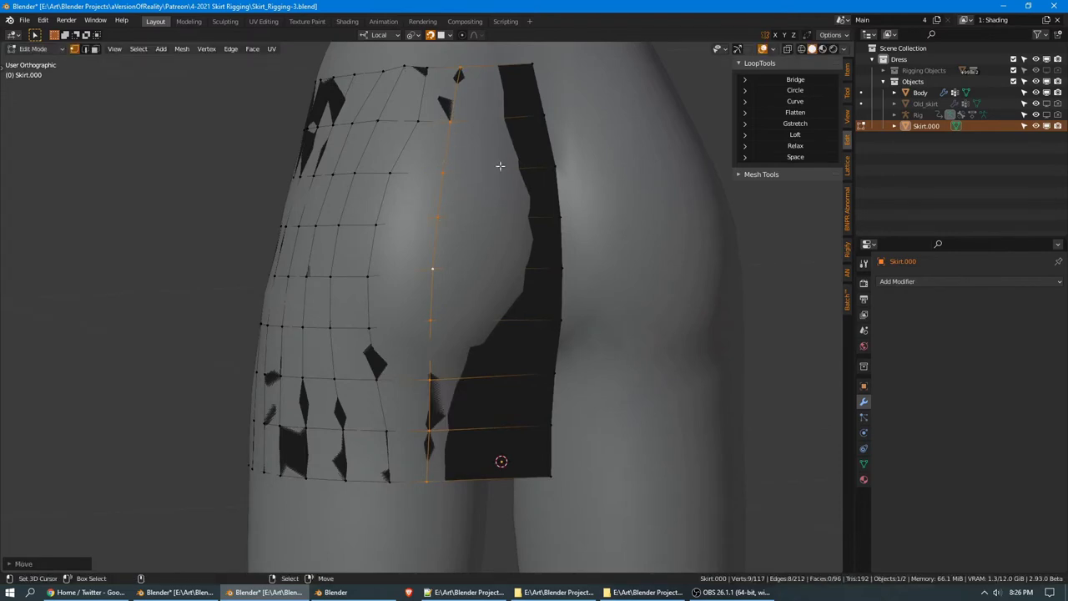
pyautogui.hotkey('ctrl', 's')
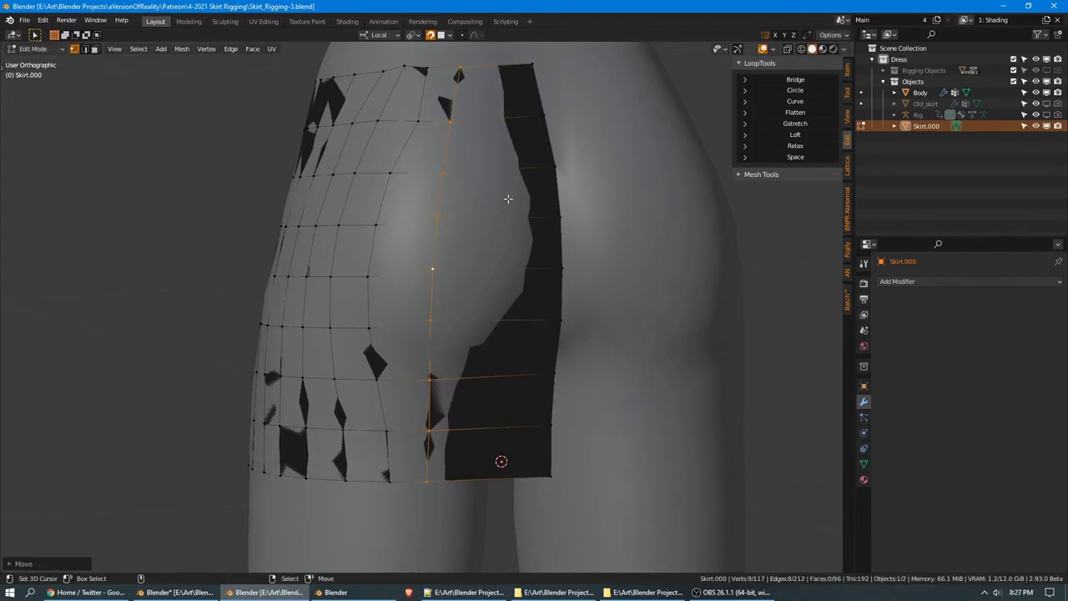
# Add two vertical loop cuts between the back loop and the back centre edge
pyautogui.click(512, 203)
pyautogui.moveTo(512, 214); pyautogui.dragTo(491, 138, button='middle')
pyautogui.hotkey('ctrl', 'r')
pyautogui.scroll(1, 497, 138)
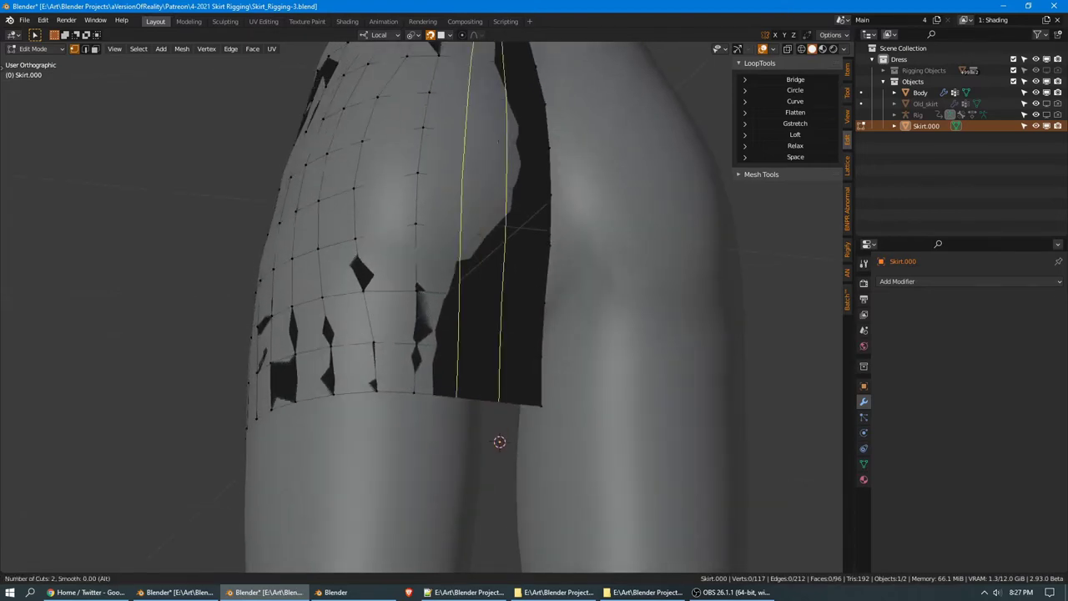
pyautogui.click(498, 141)
pyautogui.click(497, 142)
# Add two evenly spaced vertical loop cuts in the front panel beside the front centre edge
pyautogui.moveTo(332, 179); pyautogui.dragTo(633, 212, button='middle')
pyautogui.hotkey('ctrl', 'r')
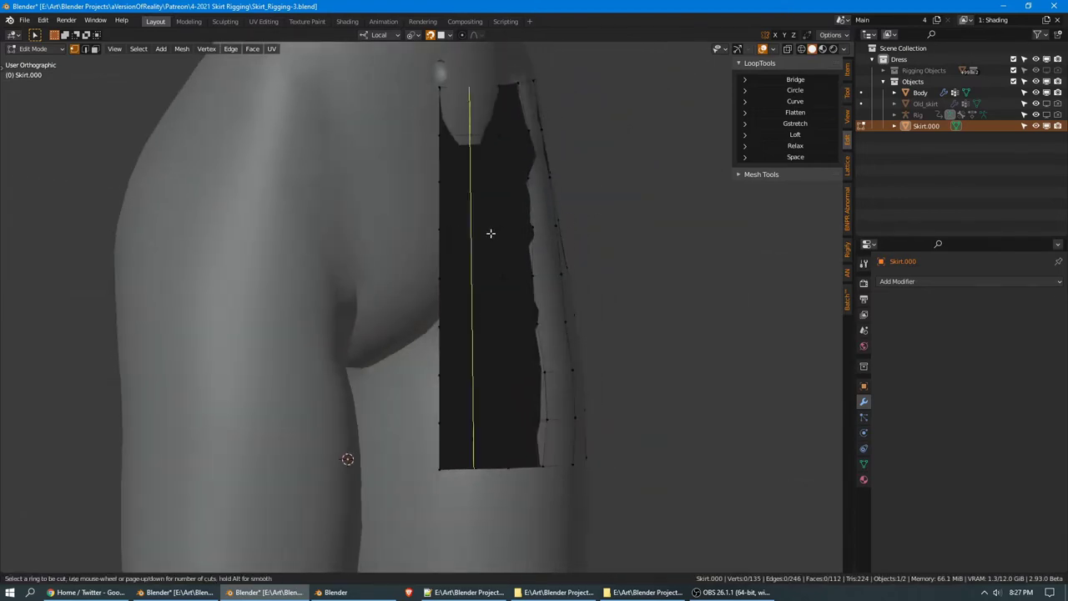
pyautogui.scroll(1, 490, 233)
pyautogui.click(490, 234)
pyautogui.rightClick(489, 232)
pyautogui.press('KP_1')
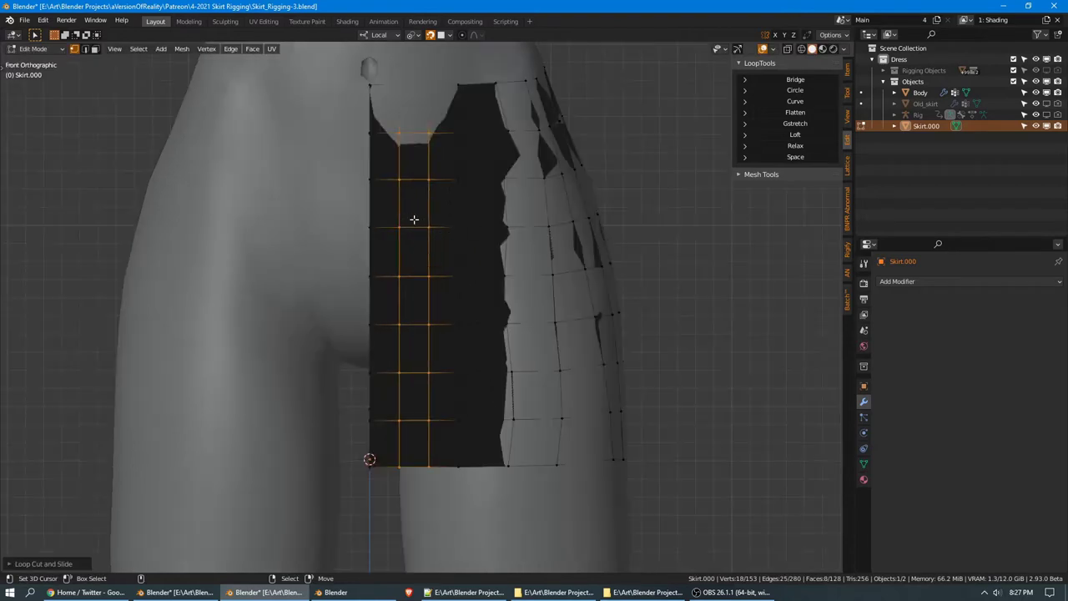
# Select the horizontal edge loop around the hip to check its flow, clear the selection and save the file
pyautogui.moveTo(657, 203); pyautogui.dragTo(500, 221, button='middle')
pyautogui.hotkey('alt', 'a')
pyautogui.keyDown('alt'); pyautogui.click(458, 239); pyautogui.keyUp('alt')
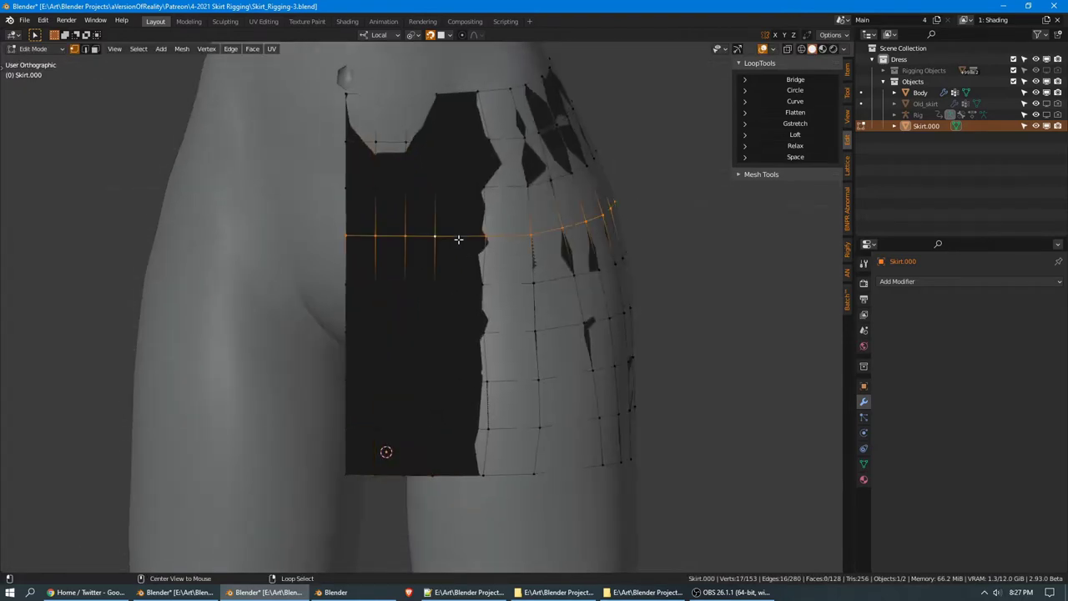
pyautogui.moveTo(651, 257); pyautogui.dragTo(608, 172, button='middle')
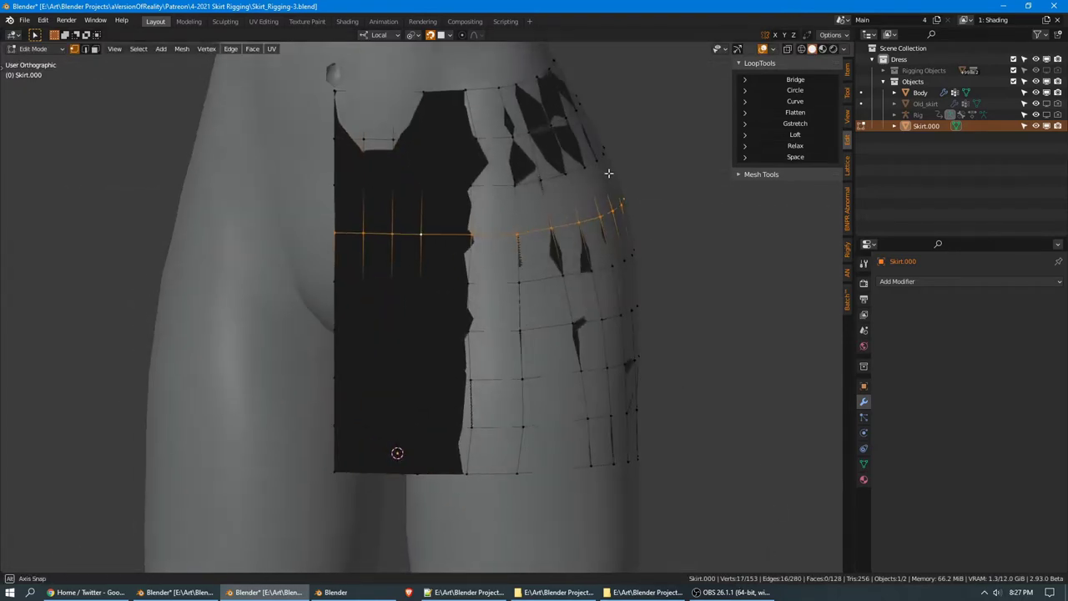
pyautogui.hotkey('alt', 'a')
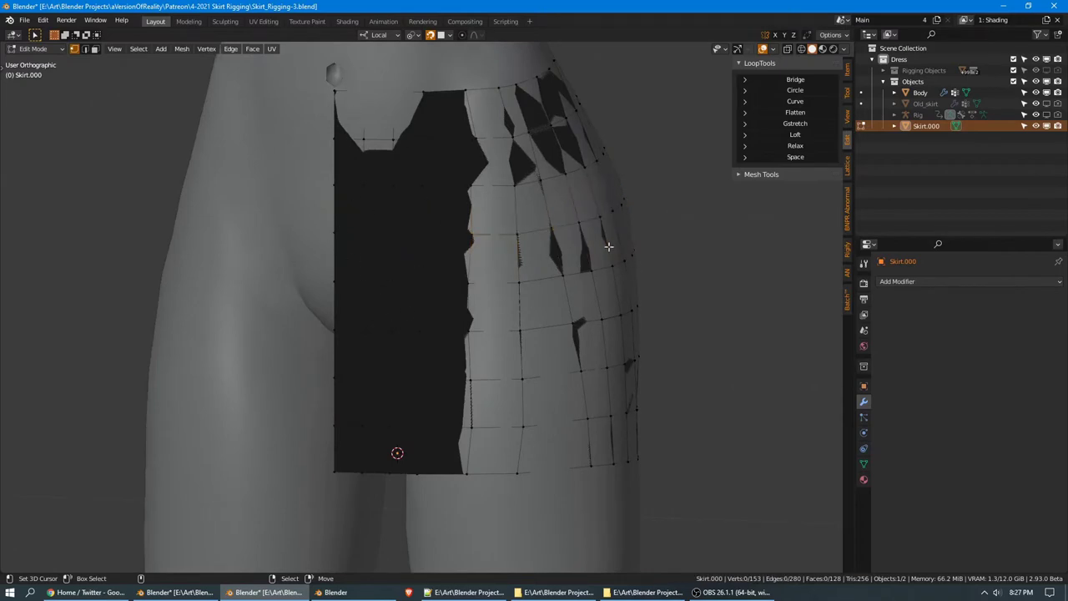
pyautogui.moveTo(678, 243); pyautogui.dragTo(663, 331, button='middle')
pyautogui.hotkey('ctrl', 's')
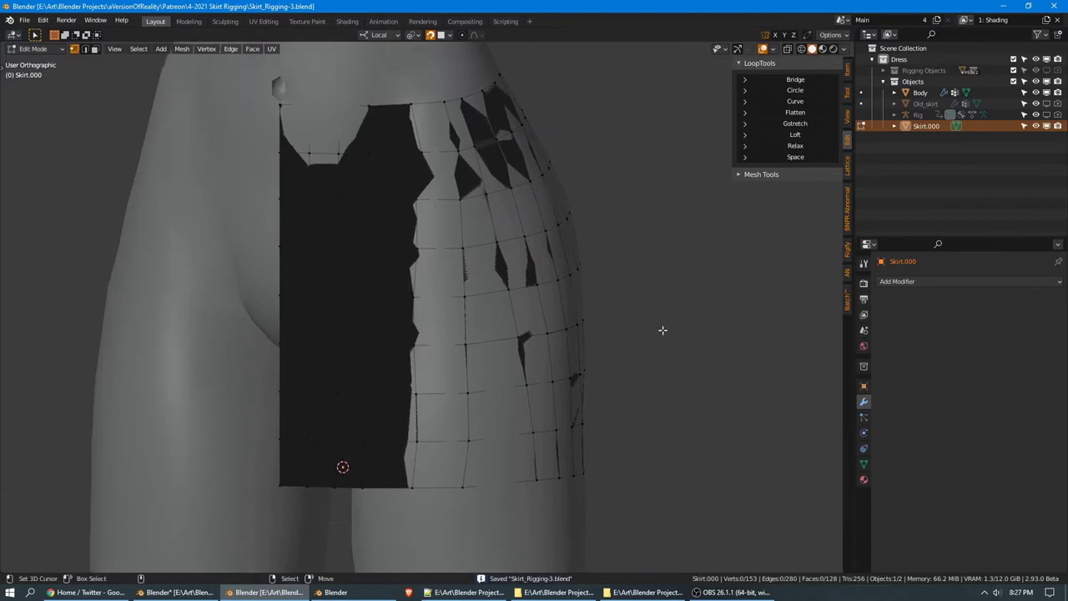
# Add a Shrinkwrap modifier to the skirt targeting Body, with the wrap method Target Normal Project
pyautogui.click(916, 284)
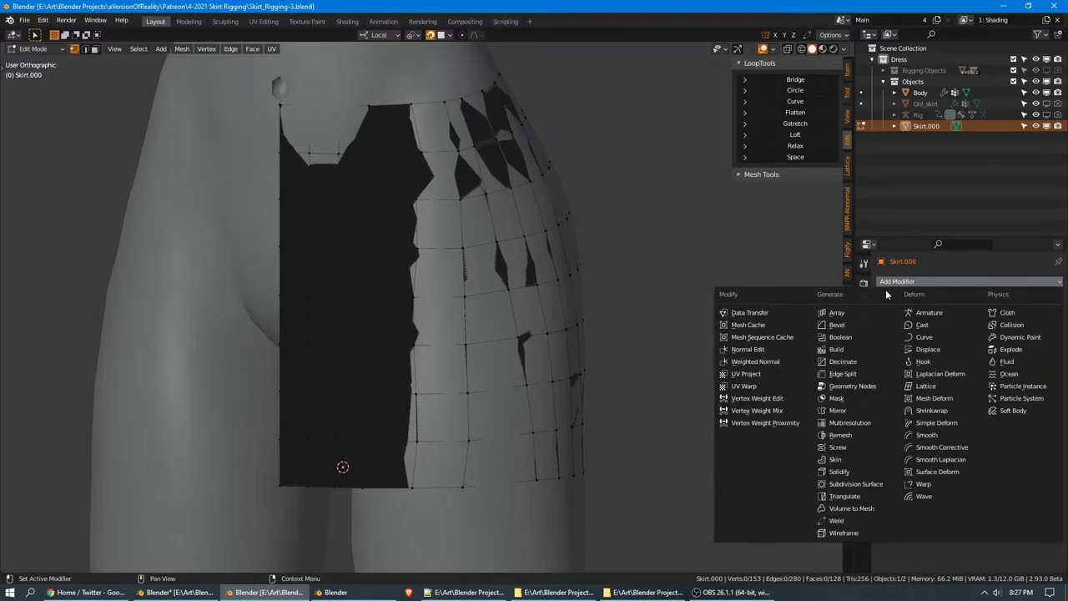
pyautogui.click(944, 412)
pyautogui.click(1043, 345)
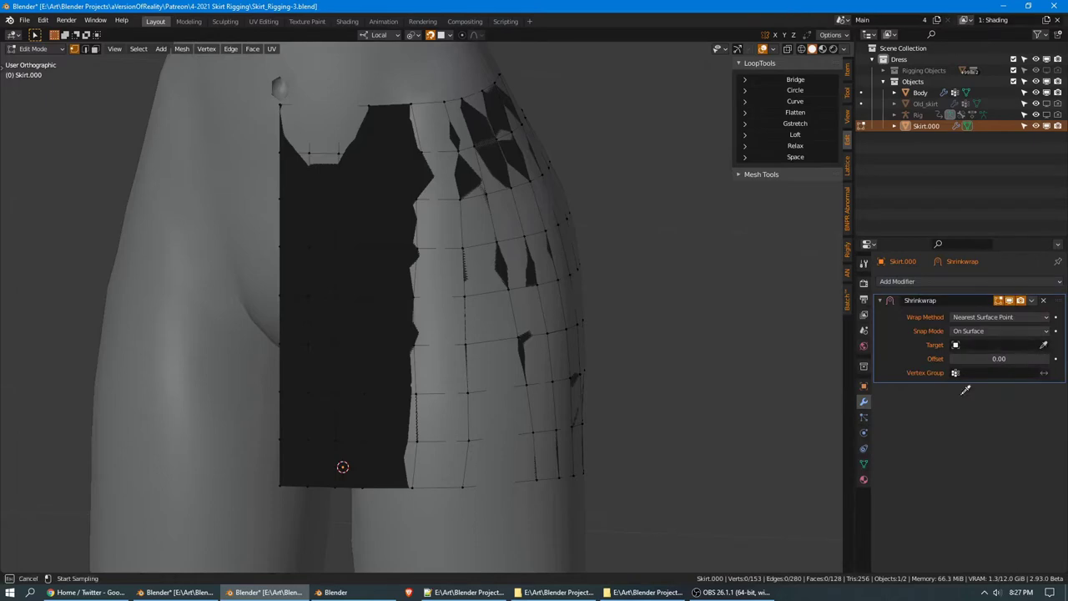
pyautogui.click(496, 531)
pyautogui.click(973, 319)
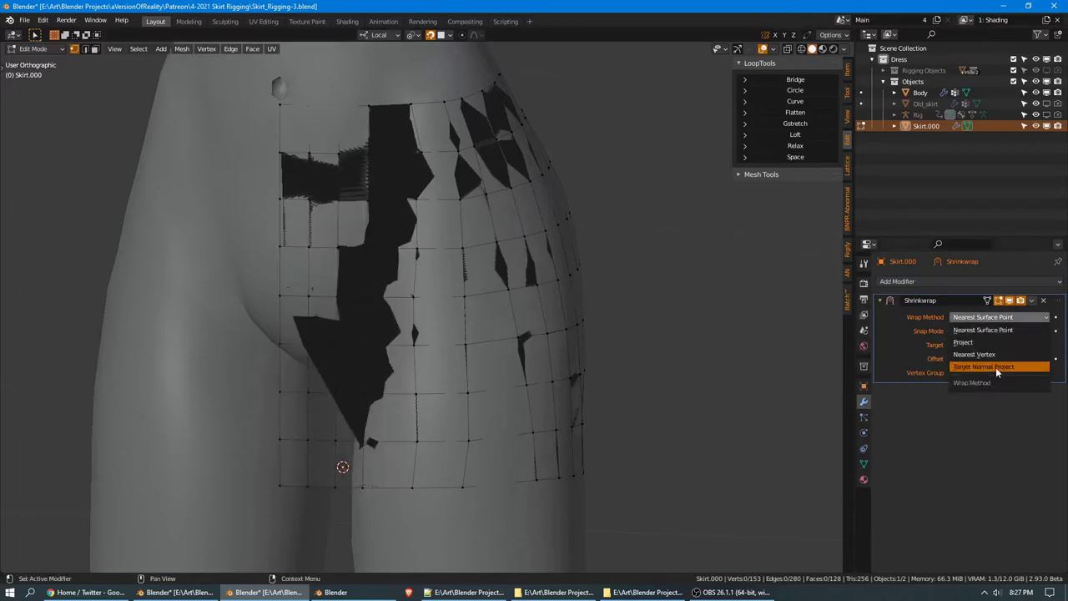
pyautogui.click(995, 367)
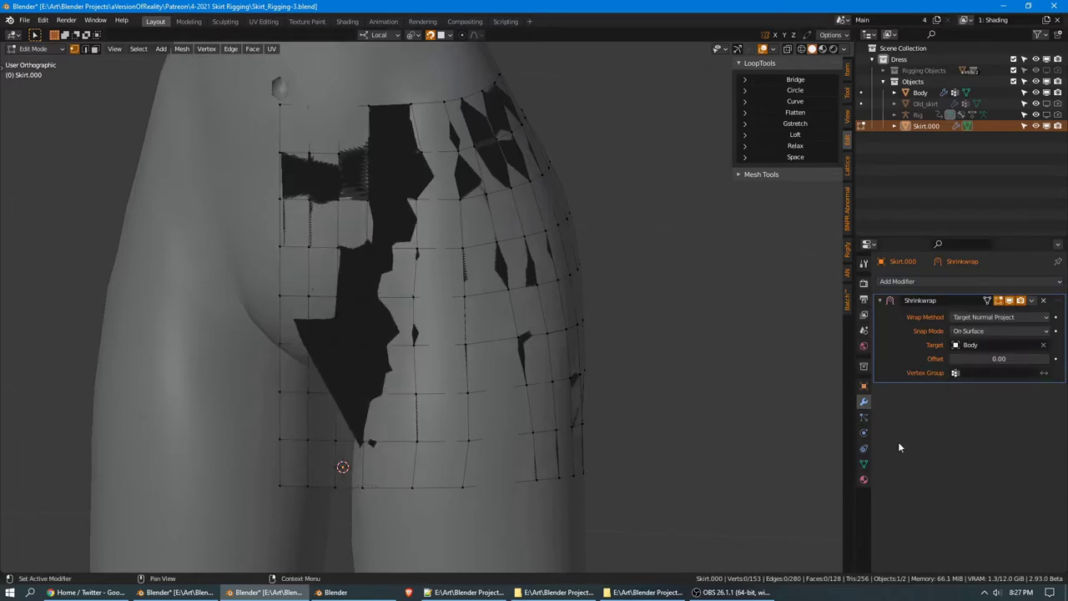
# Display the Shrinkwrap result on the editing cage and check how the skirt wraps between the legs
pyautogui.moveTo(818, 418); pyautogui.dragTo(611, 369, button='middle')
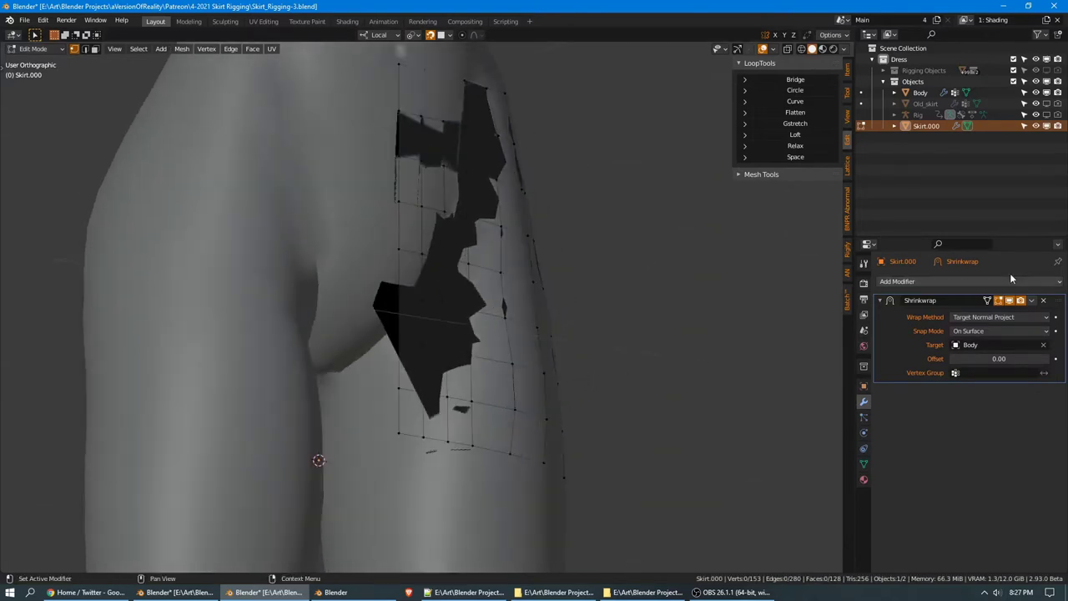
pyautogui.click(988, 301)
pyautogui.moveTo(379, 338); pyautogui.dragTo(405, 321, button='middle')
pyautogui.moveTo(474, 321); pyautogui.dragTo(622, 297, button='middle')
pyautogui.press('KP_1')
# Select the whole skirt, hide the Shrinkwrap in the viewport and circle-deselect the lower inner vertices between the legs in wireframe
pyautogui.press('a')
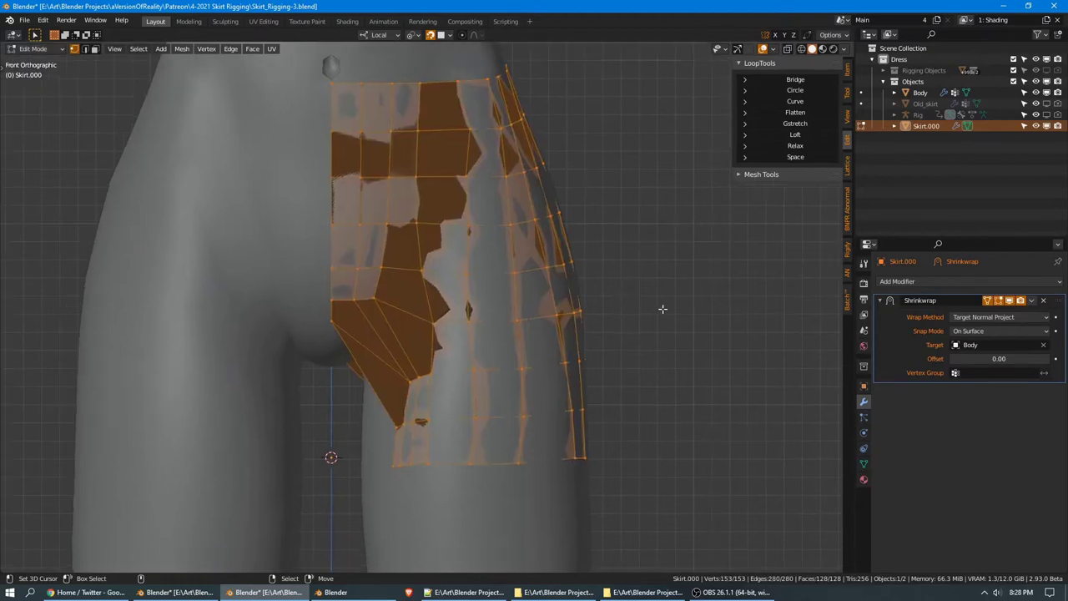
pyautogui.click(1009, 300)
pyautogui.press('z')
pyautogui.click(357, 257)
pyautogui.scroll(1, 367, 271)
pyautogui.keyDown('shift'); pyautogui.moveTo(385, 290); pyautogui.dragTo(375, 203, button='middle'); pyautogui.keyUp('shift')
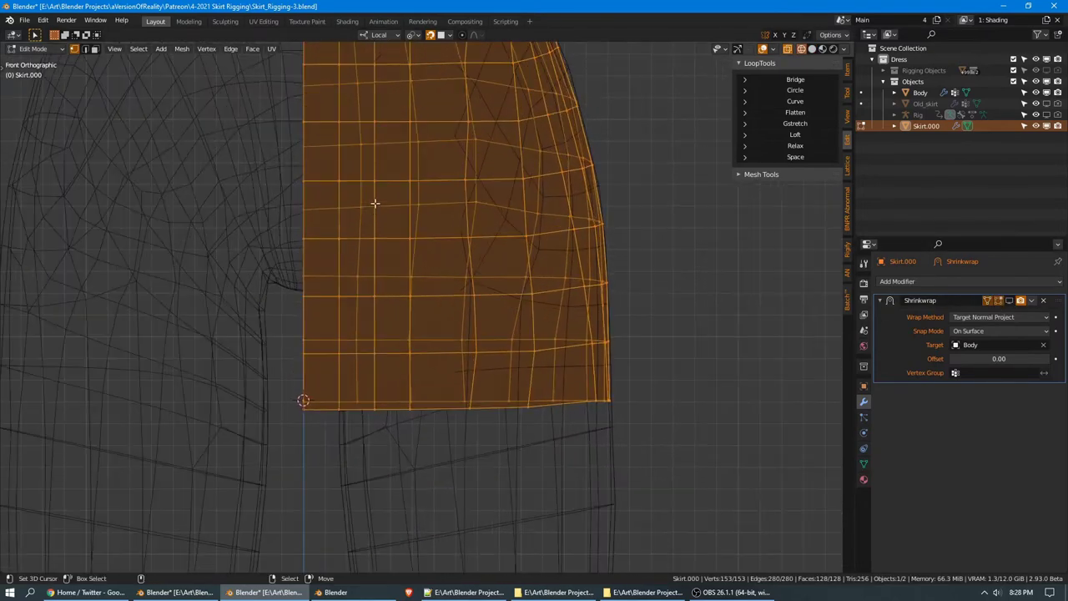
pyautogui.keyDown('shift'); pyautogui.moveTo(383, 247); pyautogui.dragTo(390, 263, button='middle'); pyautogui.keyUp('shift')
pyautogui.press('c')
pyautogui.scroll(-3, 348, 278)
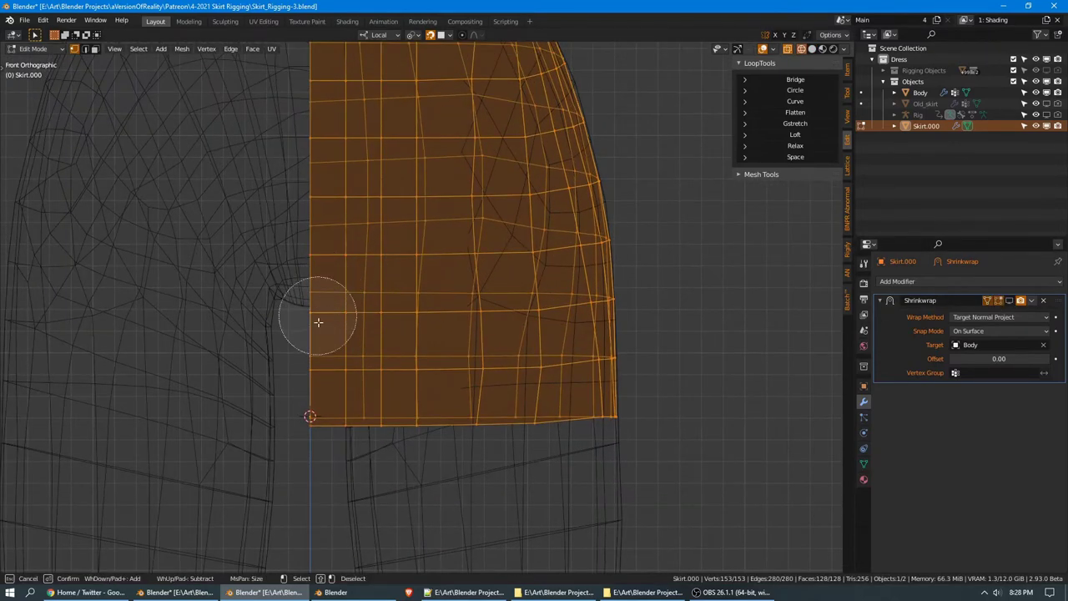
pyautogui.moveTo(317, 314)
pyautogui.mouseDown(button='middle')
pyautogui.moveTo(370, 309)
pyautogui.moveTo(393, 411)
pyautogui.moveTo(317, 378)
pyautogui.mouseUp(button='middle')
pyautogui.press('Escape')
pyautogui.scroll(-2, 367, 313)
pyautogui.press('z')
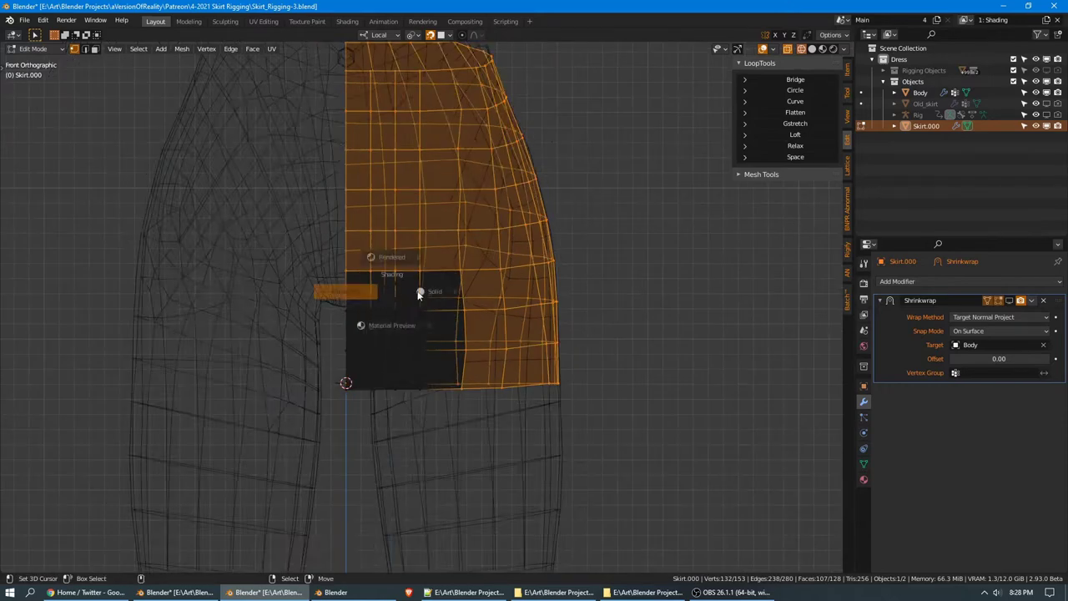
pyautogui.click(424, 291)
# Deselect the remaining inner vertices around the gap between the legs and assign the rest to a new vertex group
pyautogui.moveTo(428, 288)
pyautogui.mouseDown(button='middle')
pyautogui.moveTo(501, 211)
pyautogui.moveTo(381, 231)
pyautogui.moveTo(431, 244)
pyautogui.mouseUp(button='middle')
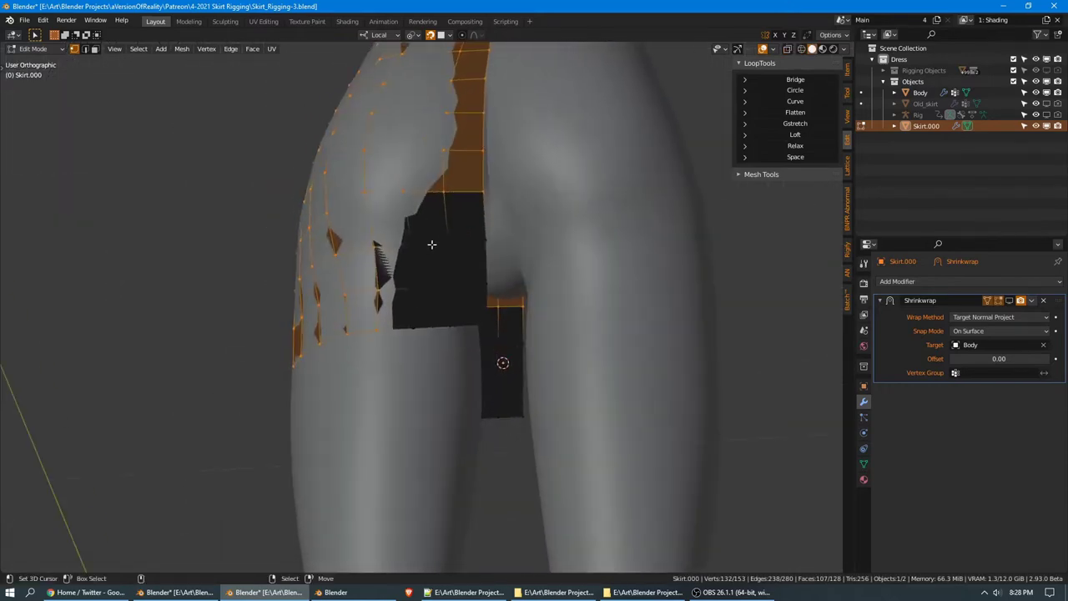
pyautogui.moveTo(455, 198); pyautogui.dragTo(353, 237, button='middle')
pyautogui.keyDown('shift'); pyautogui.click(353, 237); pyautogui.keyUp('shift')
pyautogui.keyDown('shift'); pyautogui.click(376, 238); pyautogui.keyUp('shift')
pyautogui.keyDown('shift'); pyautogui.click(401, 239); pyautogui.keyUp('shift')
pyautogui.moveTo(526, 187); pyautogui.dragTo(529, 270, button='middle')
pyautogui.keyDown('shift'); pyautogui.rightClick(451, 314); pyautogui.keyUp('shift')
pyautogui.hotkey('ctrl', 'g')
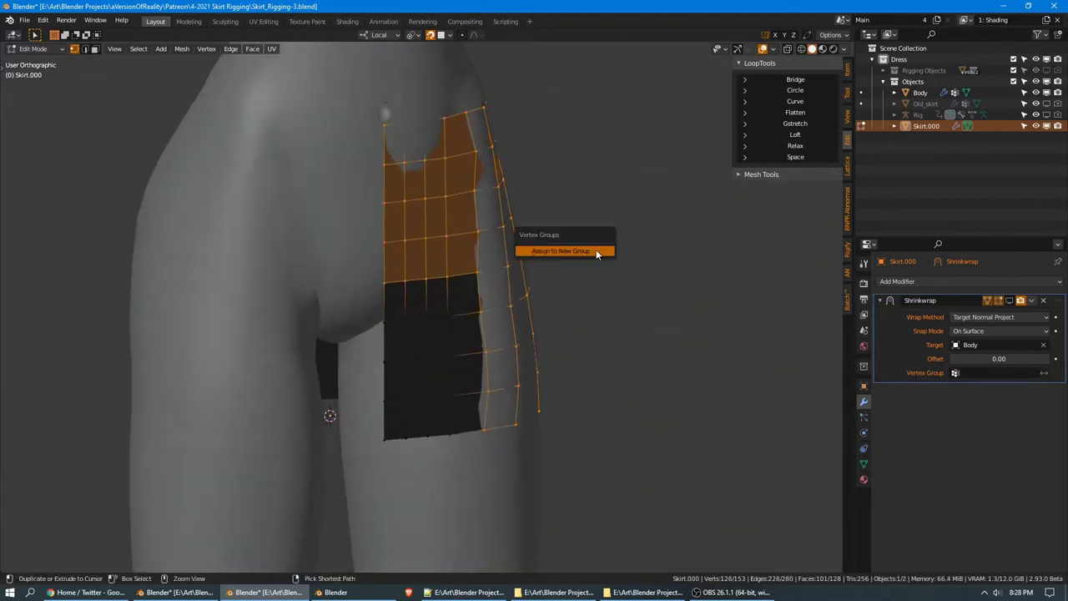
pyautogui.click(596, 252)
# Rename the vertex group to shrinkwrap, set it as the Shrinkwrap modifier's vertex group and turn the modifier's display back on
pyautogui.click(863, 464)
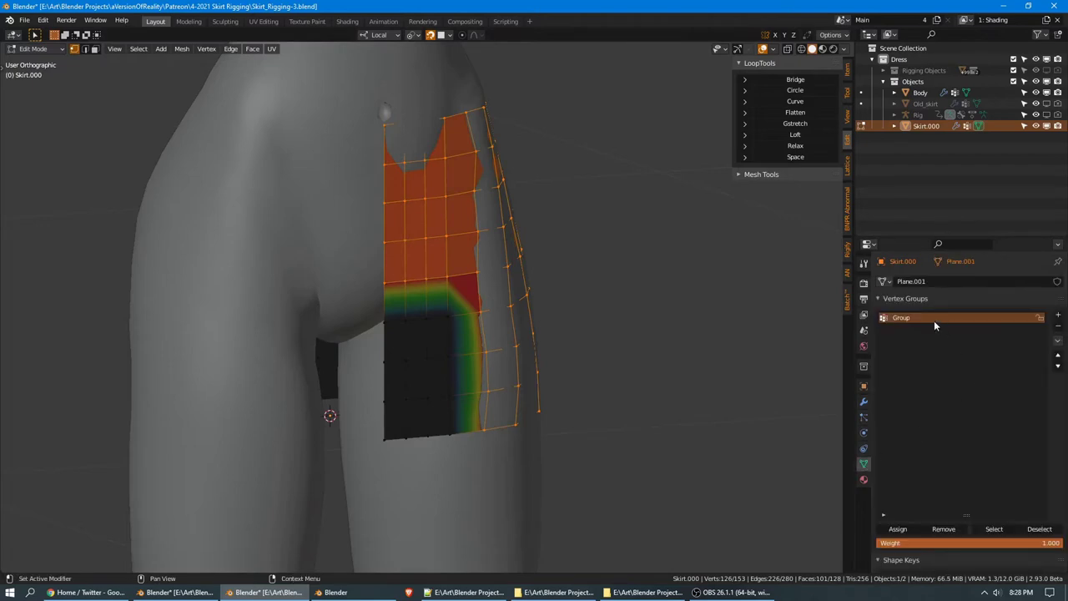
pyautogui.doubleClick(934, 320)
pyautogui.click(864, 402)
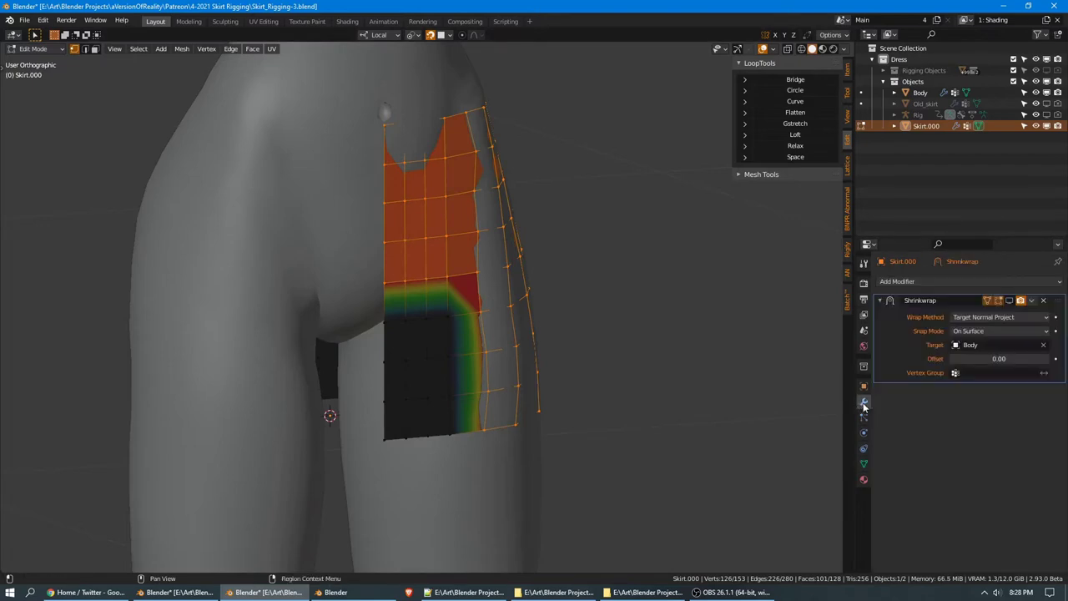
pyautogui.click(1002, 373)
pyautogui.click(1000, 390)
pyautogui.click(997, 302)
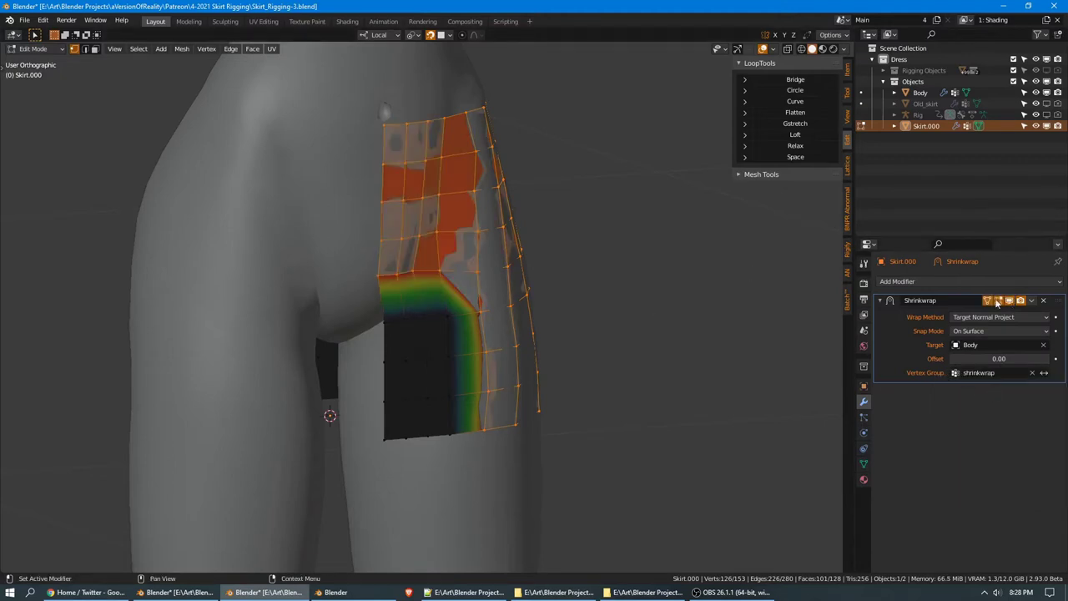
# Circle-select the four front vertices in the lowest wrapped row above the crotch and remove them from the shrinkwrap group
pyautogui.moveTo(651, 284); pyautogui.dragTo(565, 274, button='middle')
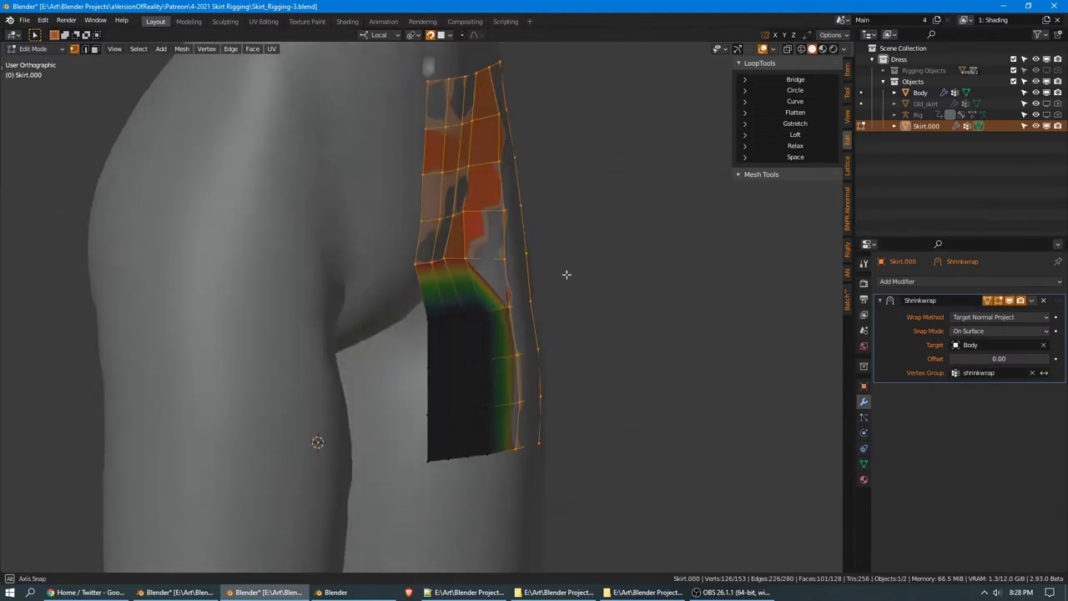
pyautogui.scroll(1, 559, 273)
pyautogui.hotkey('alt', 'a')
pyautogui.moveTo(462, 241); pyautogui.dragTo(443, 245, button='middle')
pyautogui.press('c')
pyautogui.moveTo(420, 253); pyautogui.dragTo(438, 257)
pyautogui.rightClick(438, 257)
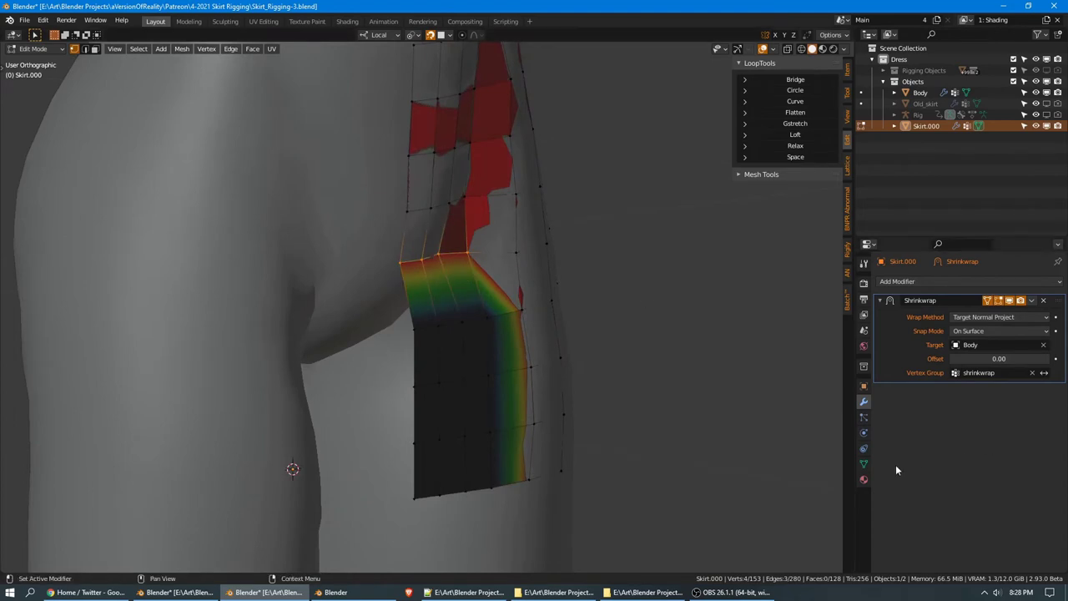
pyautogui.click(863, 464)
pyautogui.moveTo(701, 334); pyautogui.dragTo(573, 303, button='middle')
pyautogui.scroll(1, 512, 280)
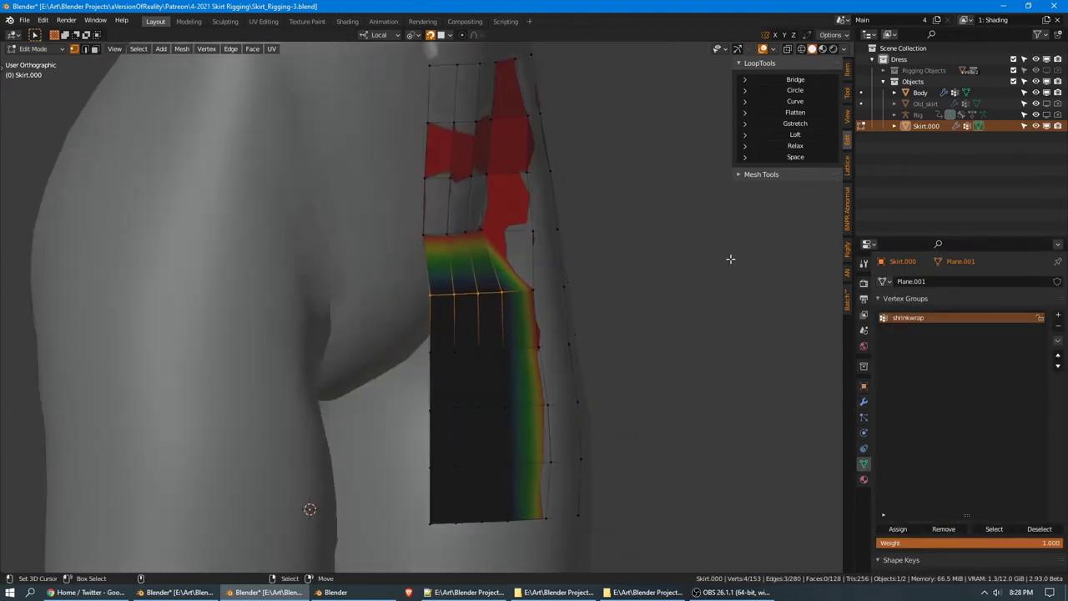
# Turn off snapping and move the four front vertices along local Y
pyautogui.press('g')
pyautogui.press('y')
pyautogui.rightClick(719, 260)
pyautogui.press('g')
pyautogui.press('x')
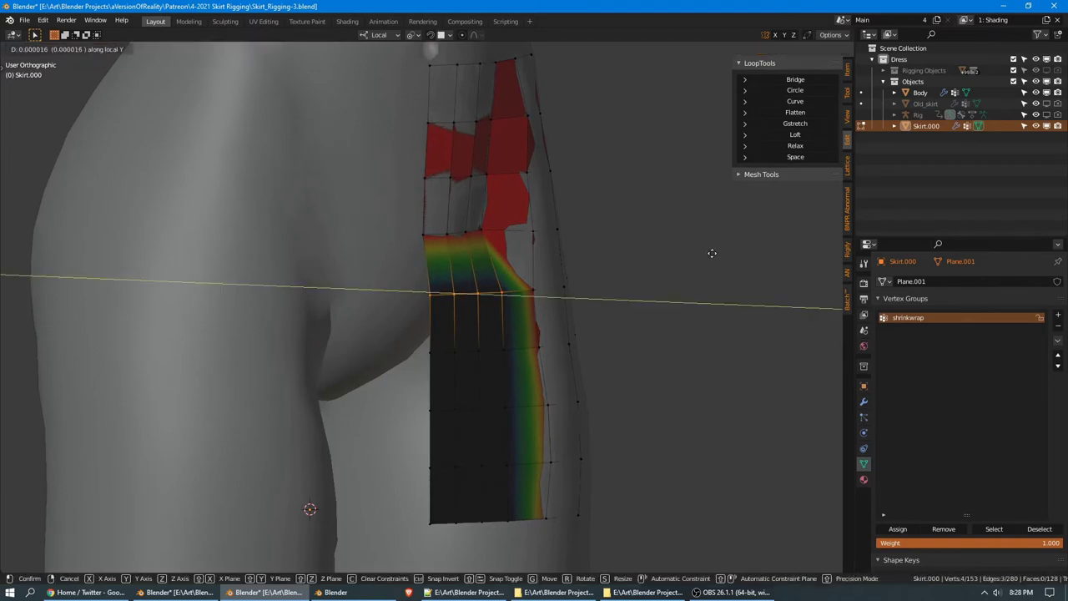
pyautogui.click(698, 255)
# Circle-select the front vertices in the next row down of the unwrapped area and move them along local Y
pyautogui.hotkey('alt', 'a')
pyautogui.moveTo(497, 310); pyautogui.dragTo(453, 291, button='middle')
pyautogui.press('c')
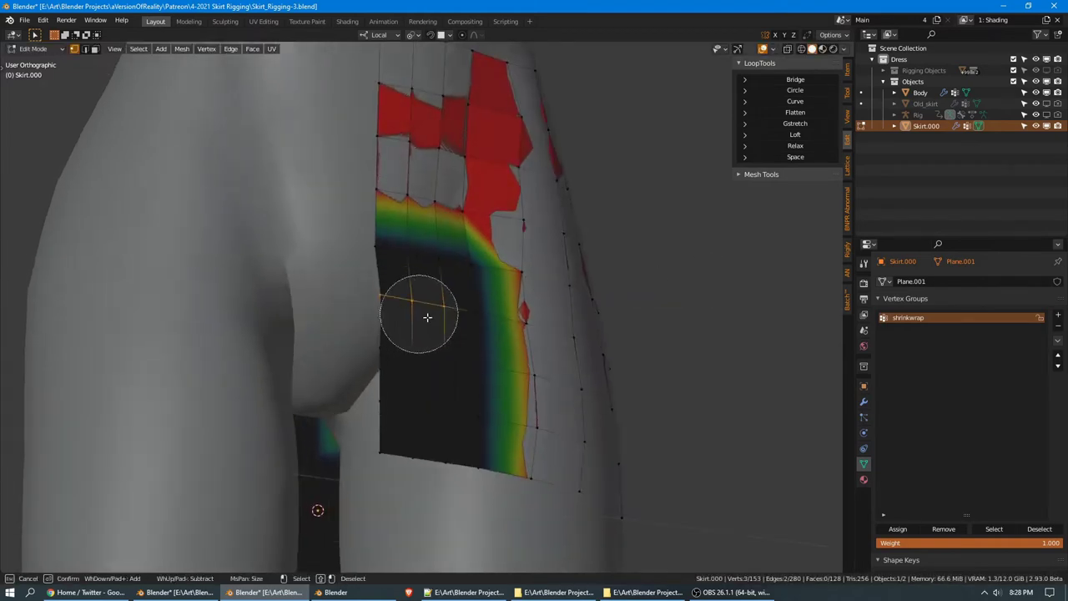
pyautogui.moveTo(424, 315)
pyautogui.mouseDown()
pyautogui.moveTo(442, 375)
pyautogui.moveTo(429, 358)
pyautogui.moveTo(484, 353)
pyautogui.mouseUp()
pyautogui.press('Escape')
pyautogui.press('c')
pyautogui.press('Escape')
pyautogui.press('g')
pyautogui.press('y')
pyautogui.moveTo(484, 353)
pyautogui.mouseDown(button='middle')
pyautogui.moveTo(603, 205)
pyautogui.moveTo(545, 257)
pyautogui.mouseUp(button='middle')
pyautogui.press('y')
pyautogui.click(595, 206)
pyautogui.hotkey('alt', 'a')
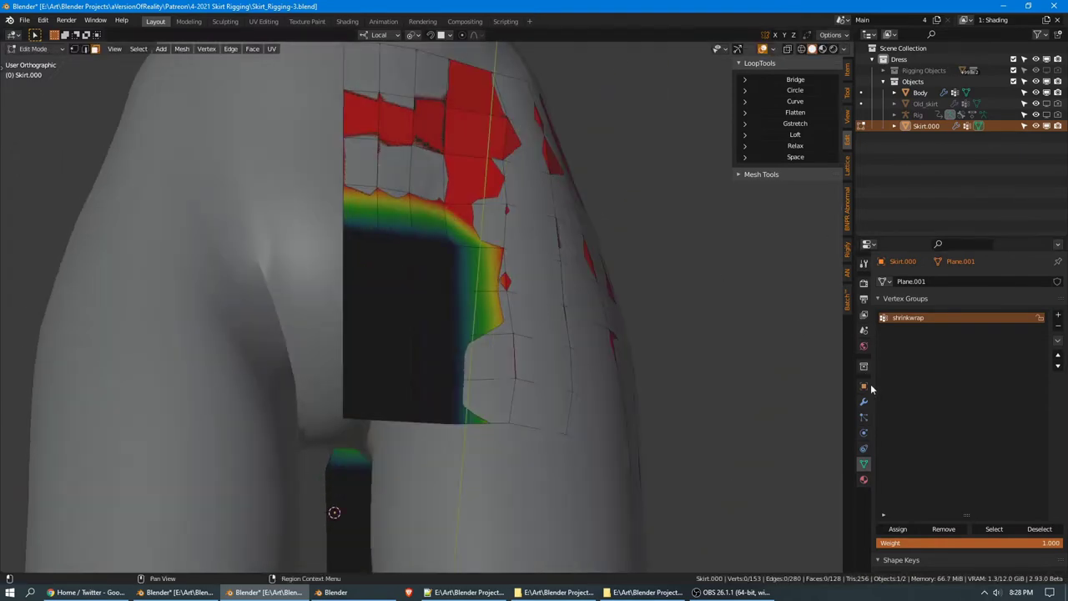
# Try smaller offset values on the skirt's Shrinkwrap modifier
pyautogui.click(863, 402)
pyautogui.click(995, 359)
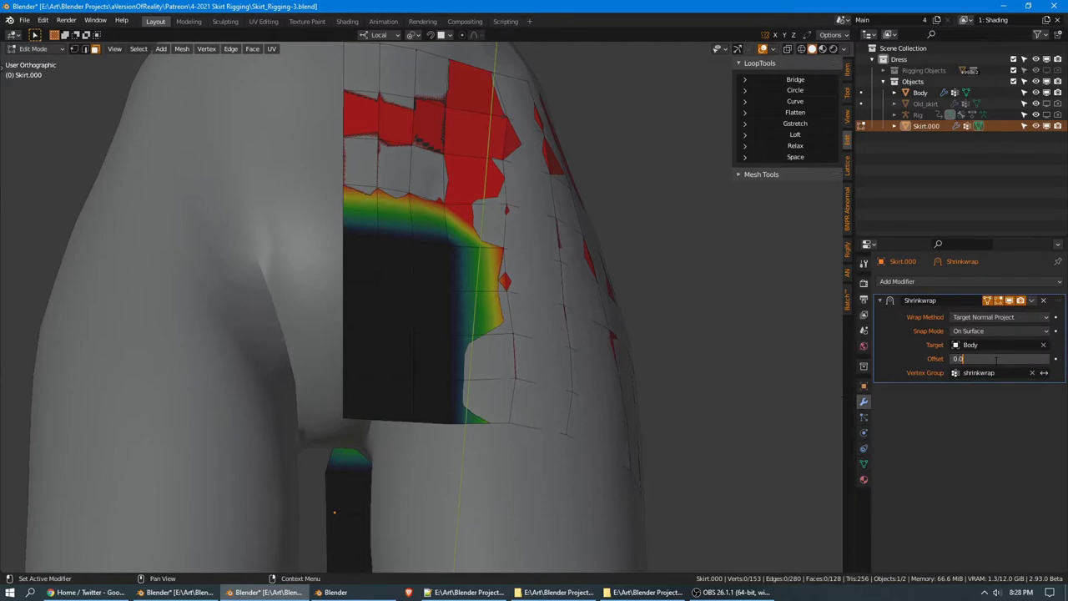
pyautogui.press('Return')
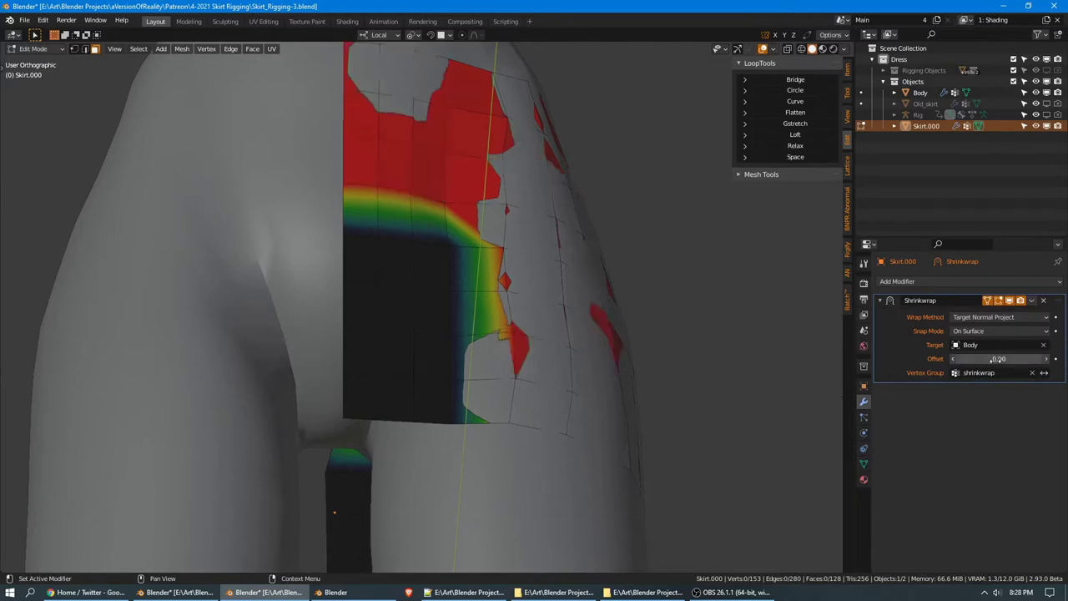
pyautogui.write('0')
pyautogui.press('Return')
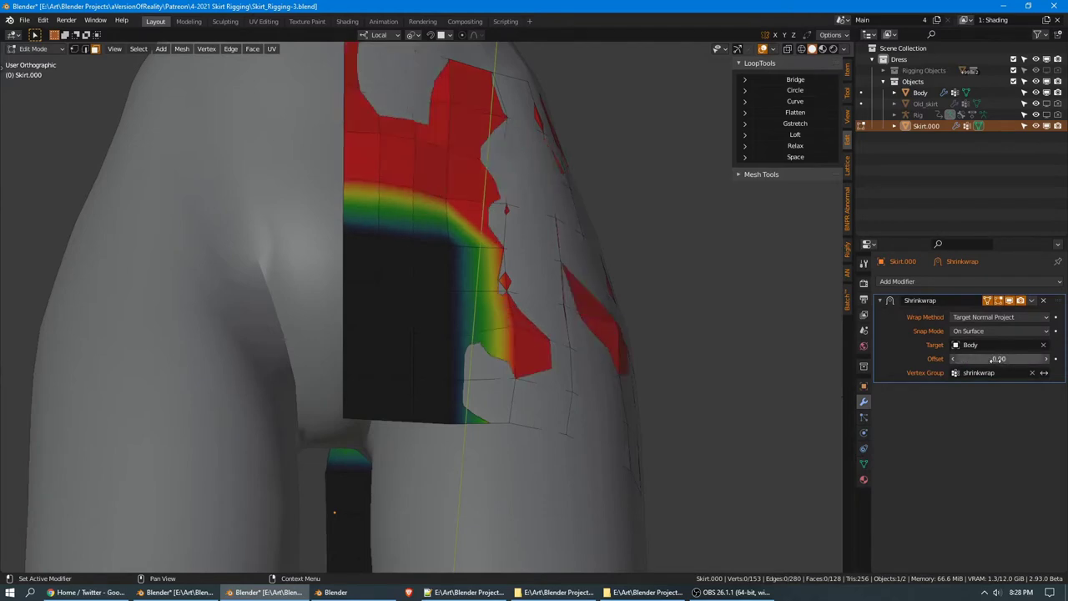
# Set the Shrinkwrap modifier's snap mode to Above Surface and its offset to 0.005
pyautogui.click(999, 330)
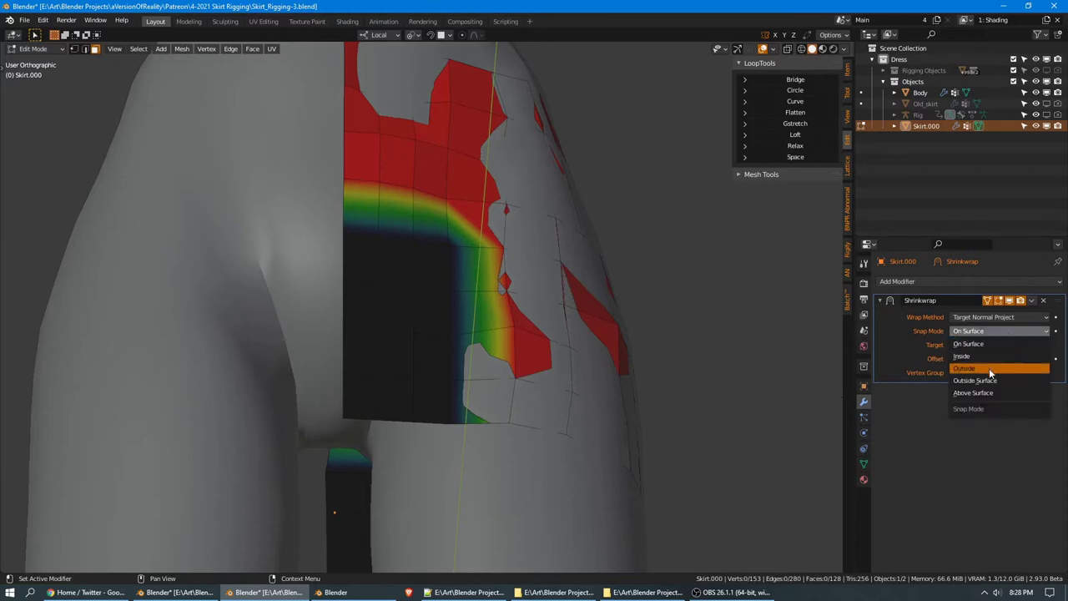
pyautogui.click(989, 393)
pyautogui.moveTo(813, 317); pyautogui.dragTo(807, 364, button='middle')
pyautogui.doubleClick(995, 358)
pyautogui.write('0.005')
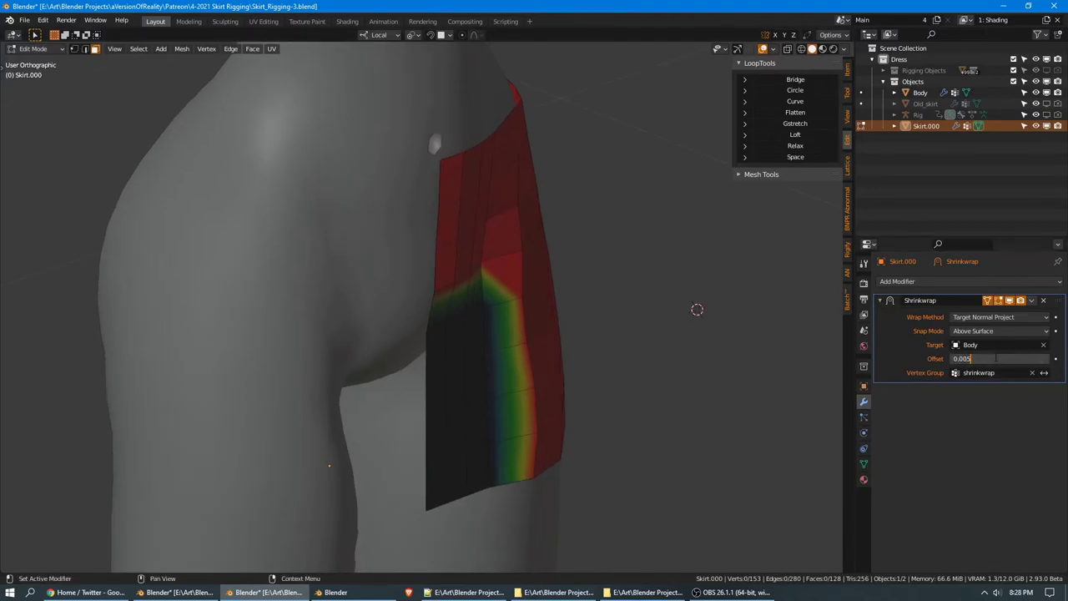
pyautogui.press('Return')
# Select all horizontal edge loops of the skirt from waist to hem and even out their vertices with LoopTools Space
pyautogui.moveTo(751, 317); pyautogui.dragTo(493, 186, button='middle')
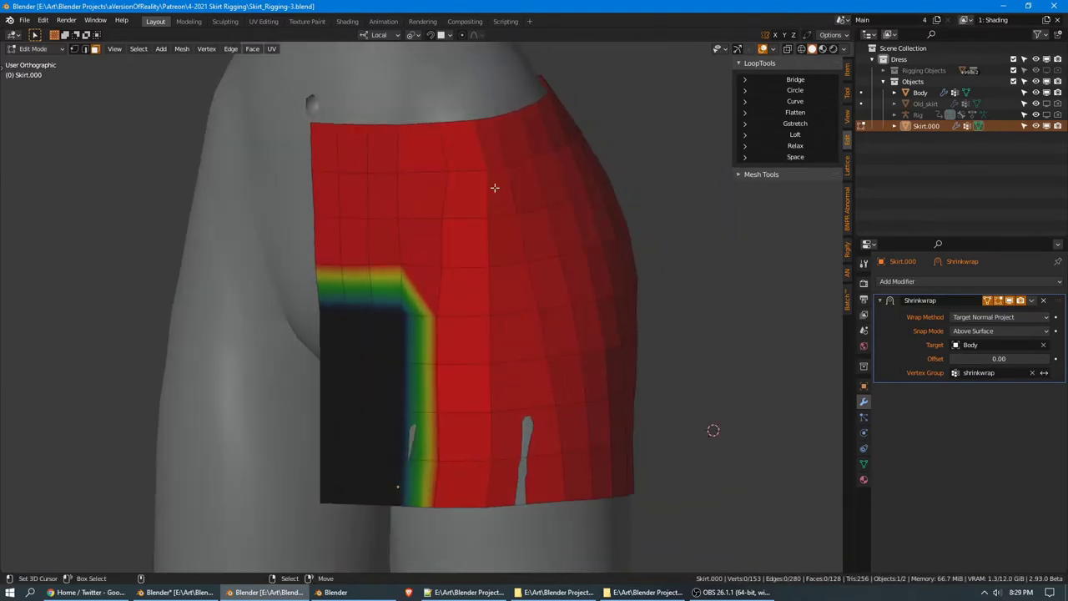
pyautogui.press('1')
pyautogui.keyDown('alt'); pyautogui.click(439, 131); pyautogui.keyUp('alt')
pyautogui.moveTo(439, 131); pyautogui.dragTo(443, 258, button='middle')
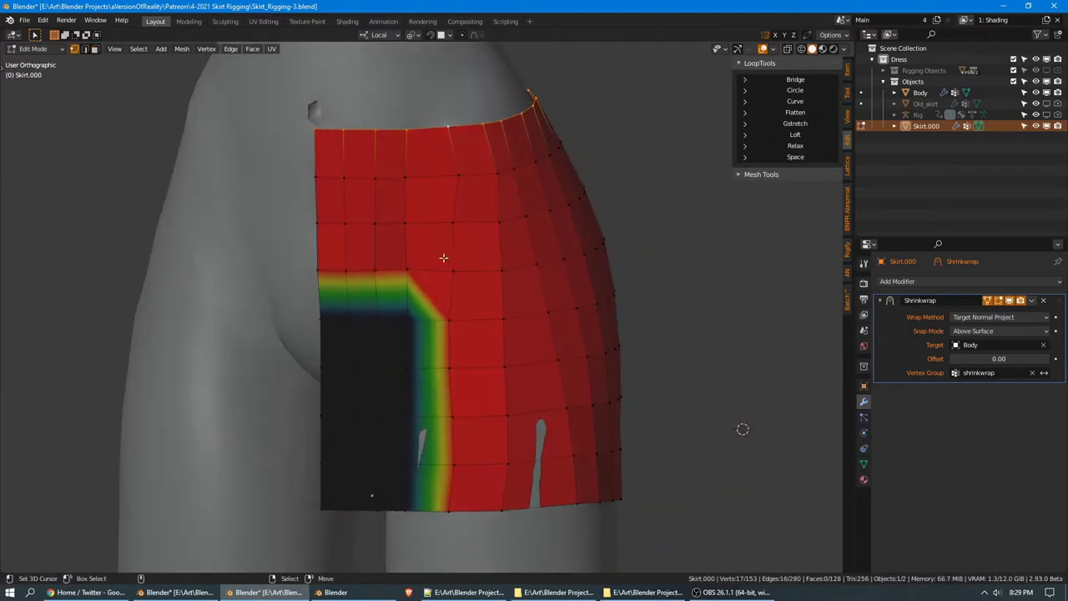
pyautogui.press('2')
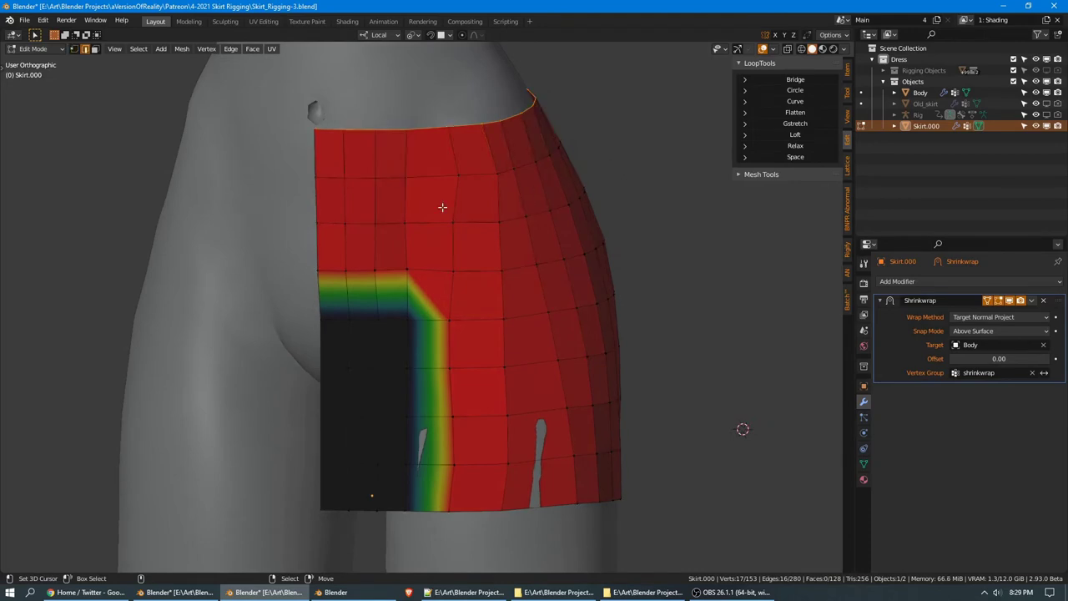
pyautogui.keyDown('alt'); pyautogui.keyDown('shift'); pyautogui.click(436, 216); pyautogui.keyUp('shift'); pyautogui.keyUp('alt')
pyautogui.keyDown('alt'); pyautogui.keyDown('shift'); pyautogui.click(433, 269); pyautogui.keyUp('shift'); pyautogui.keyUp('alt')
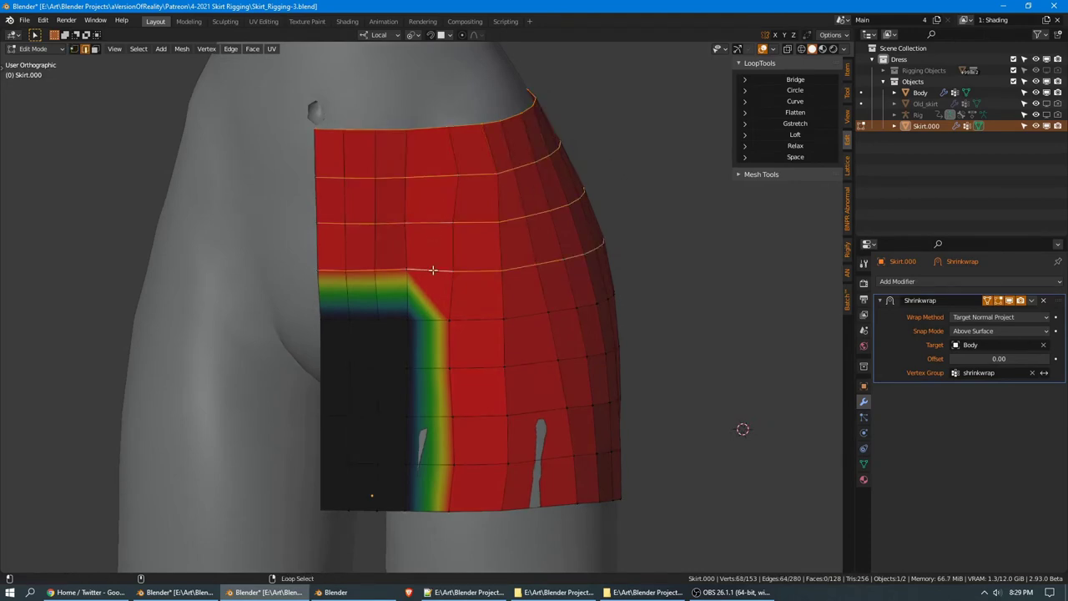
pyautogui.keyDown('alt'); pyautogui.keyDown('shift'); pyautogui.click(428, 367); pyautogui.keyUp('shift'); pyautogui.keyUp('alt')
pyautogui.keyDown('alt'); pyautogui.keyDown('shift'); pyautogui.click(424, 414); pyautogui.keyUp('shift'); pyautogui.keyUp('alt')
pyautogui.keyDown('alt'); pyautogui.keyDown('shift'); pyautogui.click(435, 463); pyautogui.keyUp('shift'); pyautogui.keyUp('alt')
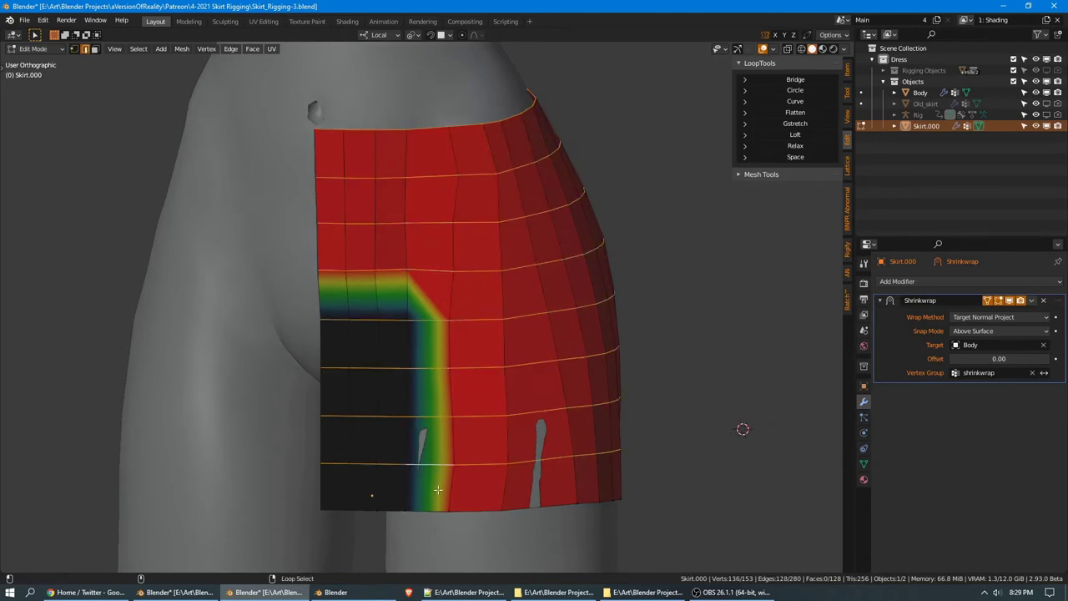
pyautogui.click(806, 157)
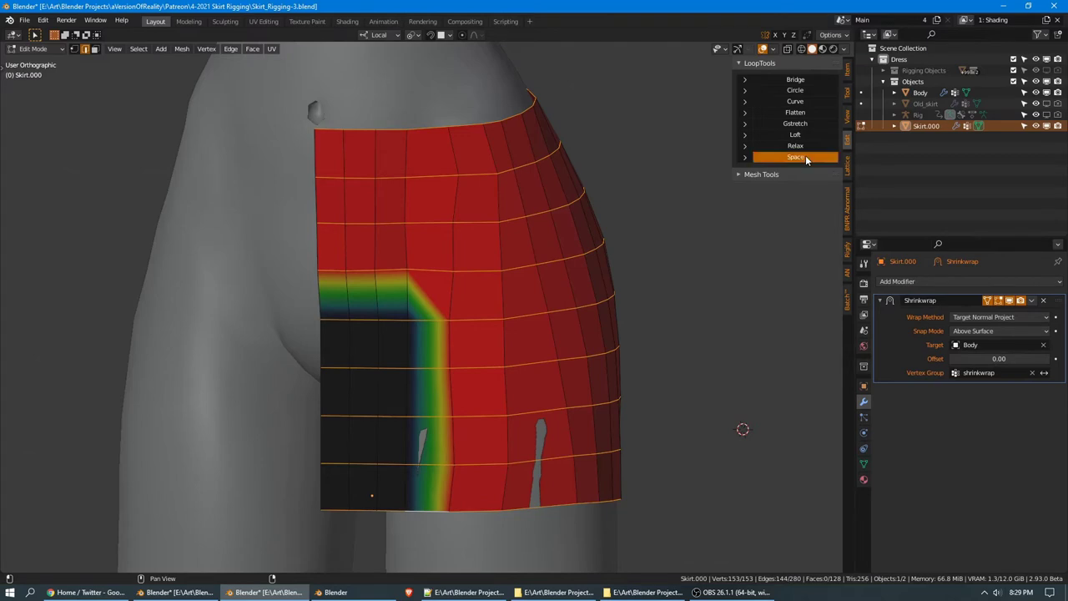
# Select the vertical edge loops starting at the back, extend the selection to edges of similar direction, and apply LoopTools Space
pyautogui.moveTo(728, 243); pyautogui.dragTo(638, 259, button='middle')
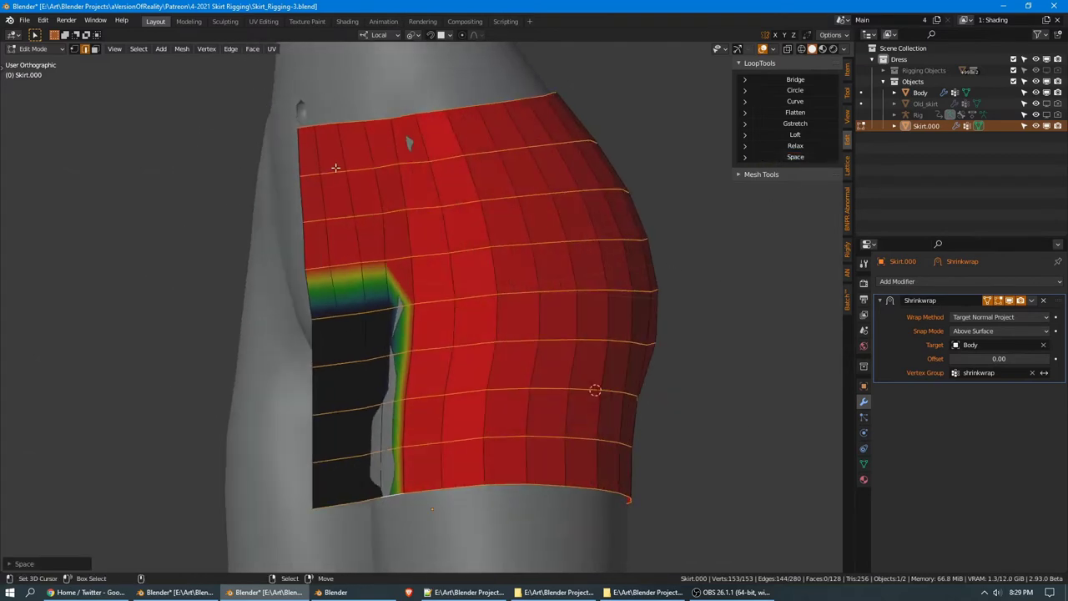
pyautogui.moveTo(334, 168); pyautogui.dragTo(534, 186, button='middle')
pyautogui.keyDown('alt'); pyautogui.click(559, 192); pyautogui.keyUp('alt')
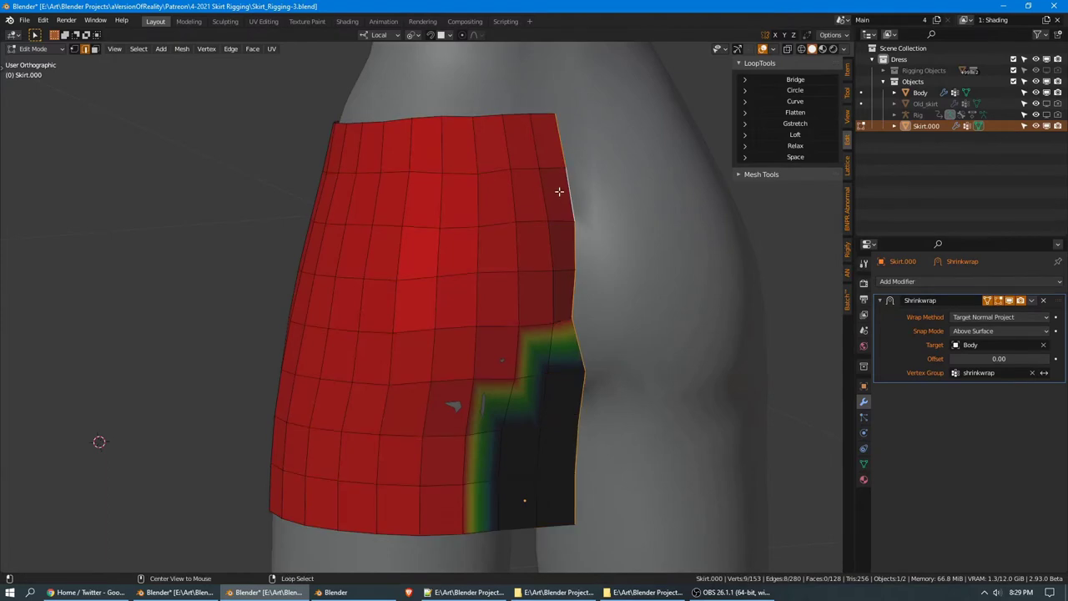
pyautogui.keyDown('alt'); pyautogui.keyDown('shift'); pyautogui.click(536, 202); pyautogui.keyUp('shift'); pyautogui.keyUp('alt')
pyautogui.keyDown('alt'); pyautogui.keyDown('shift'); pyautogui.click(513, 203); pyautogui.keyUp('shift'); pyautogui.keyUp('alt')
pyautogui.keyDown('alt'); pyautogui.keyDown('shift'); pyautogui.click(470, 204); pyautogui.keyUp('shift'); pyautogui.keyUp('alt')
pyautogui.keyDown('alt'); pyautogui.keyDown('shift'); pyautogui.click(438, 202); pyautogui.keyUp('shift'); pyautogui.keyUp('alt')
pyautogui.keyDown('alt'); pyautogui.keyDown('shift'); pyautogui.click(395, 203); pyautogui.keyUp('shift'); pyautogui.keyUp('alt')
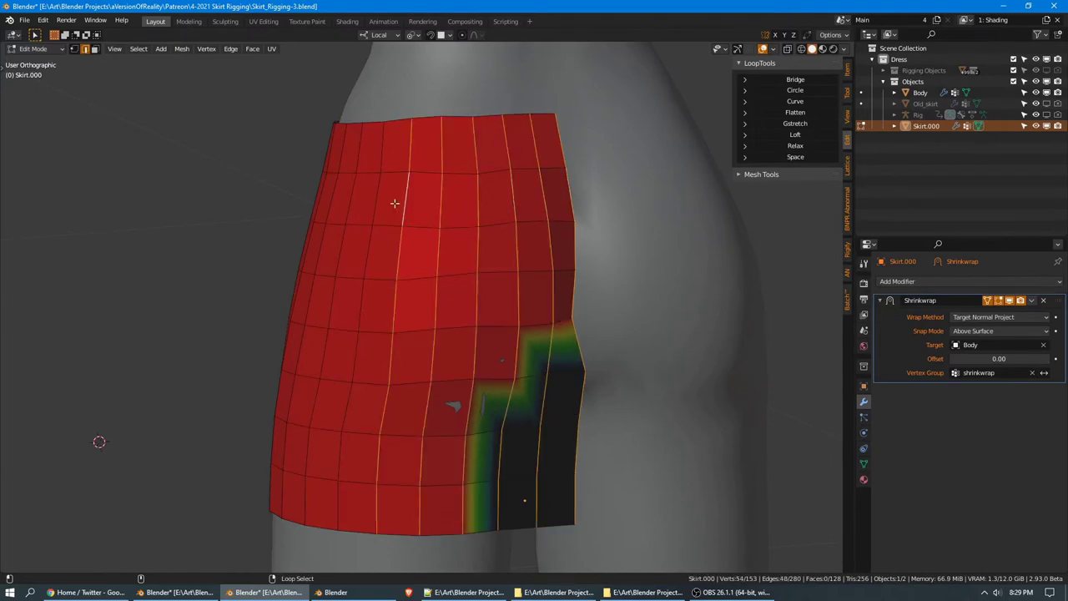
pyautogui.keyDown('alt'); pyautogui.keyDown('shift'); pyautogui.click(385, 202); pyautogui.keyUp('shift'); pyautogui.keyUp('alt')
pyautogui.moveTo(436, 209); pyautogui.dragTo(499, 203, button='middle')
pyautogui.hotkey('shift', 'g')
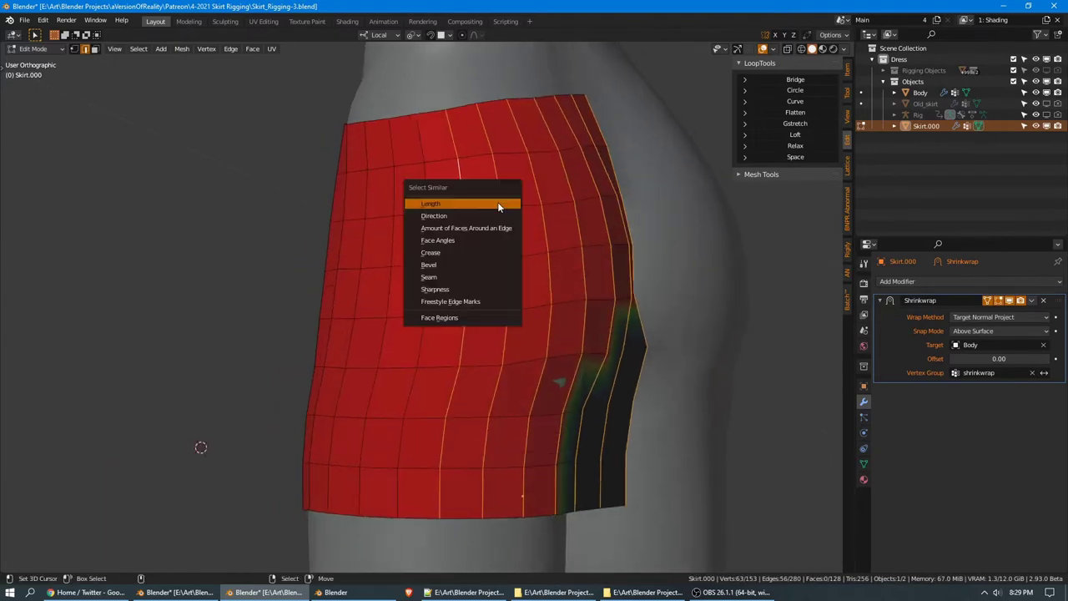
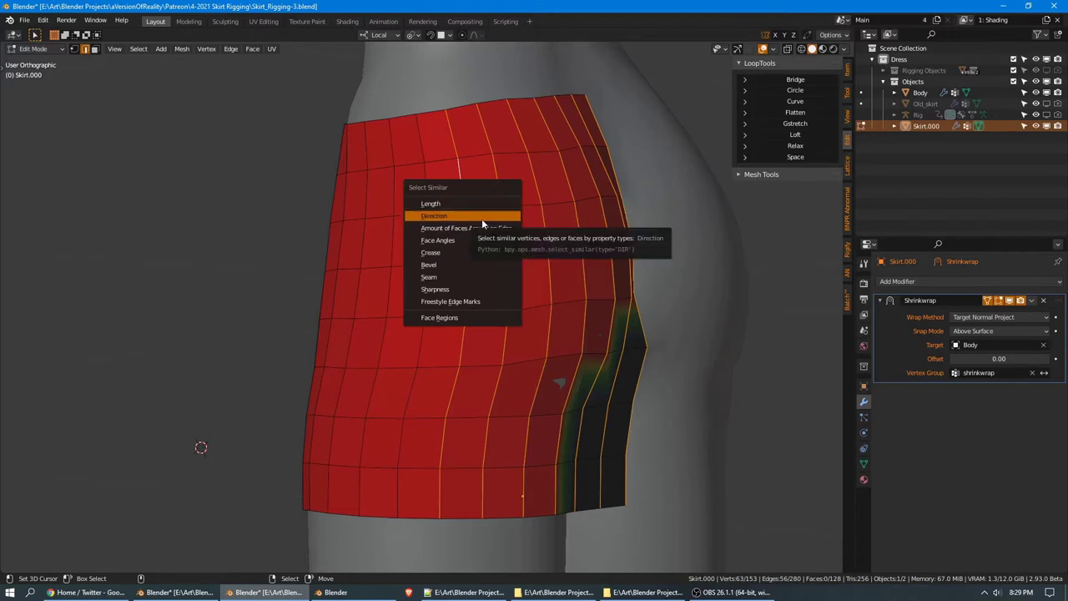
pyautogui.click(484, 217)
pyautogui.moveTo(484, 217); pyautogui.dragTo(429, 231, button='middle')
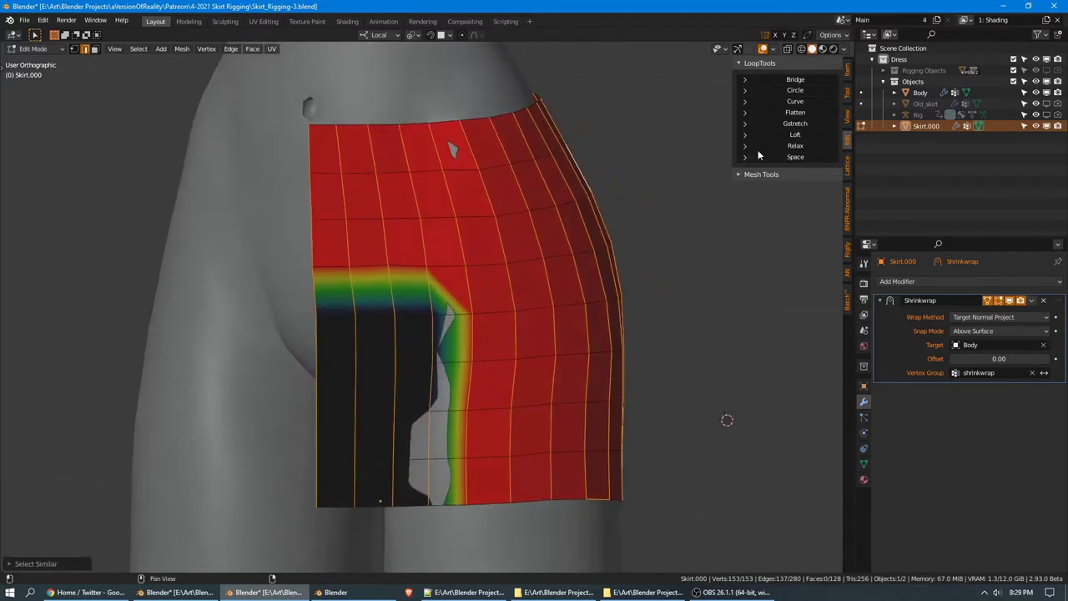
pyautogui.click(797, 157)
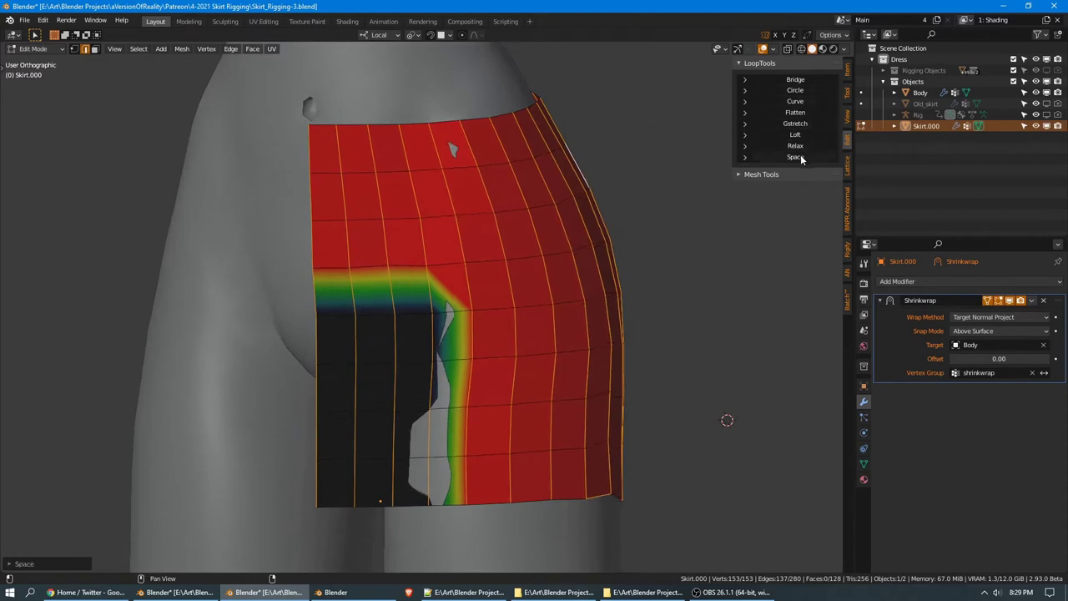
# Select the skirt's bottom hem loop in right view and level it by scaling to 0 along local Z in wireframe shading
pyautogui.press('KP_3')
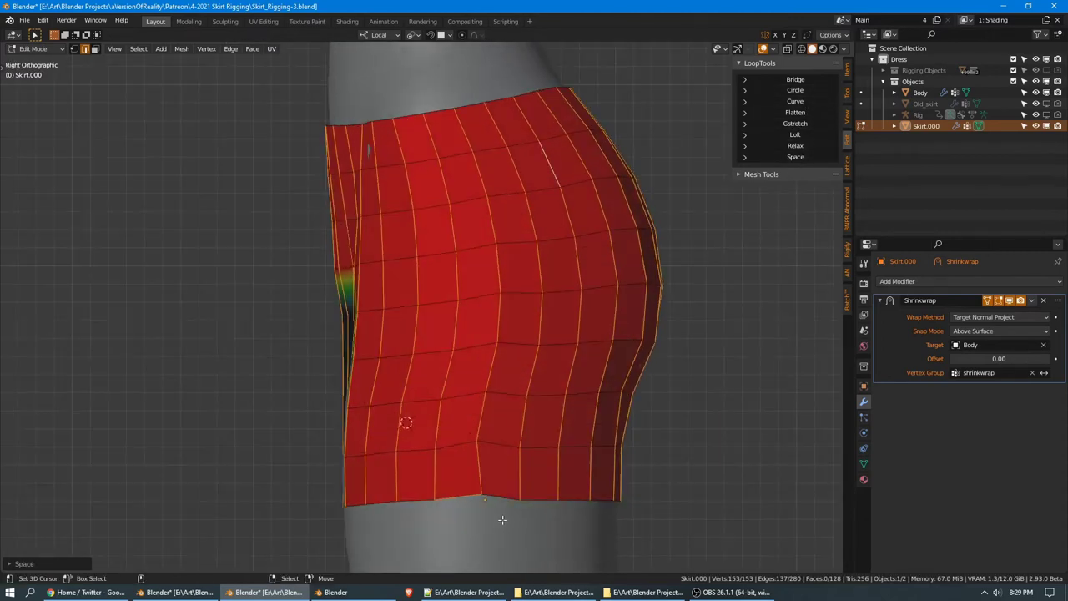
pyautogui.keyDown('alt'); pyautogui.click(463, 126); pyautogui.keyUp('alt')
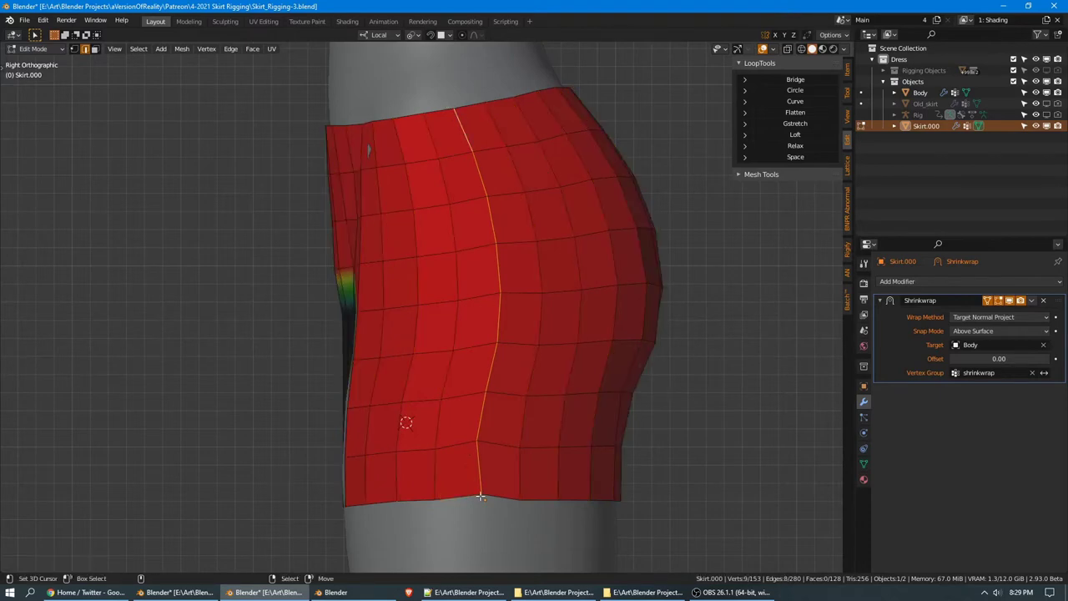
pyautogui.hotkey('alt', 'a')
pyautogui.keyDown('alt'); pyautogui.click(496, 496); pyautogui.keyUp('alt')
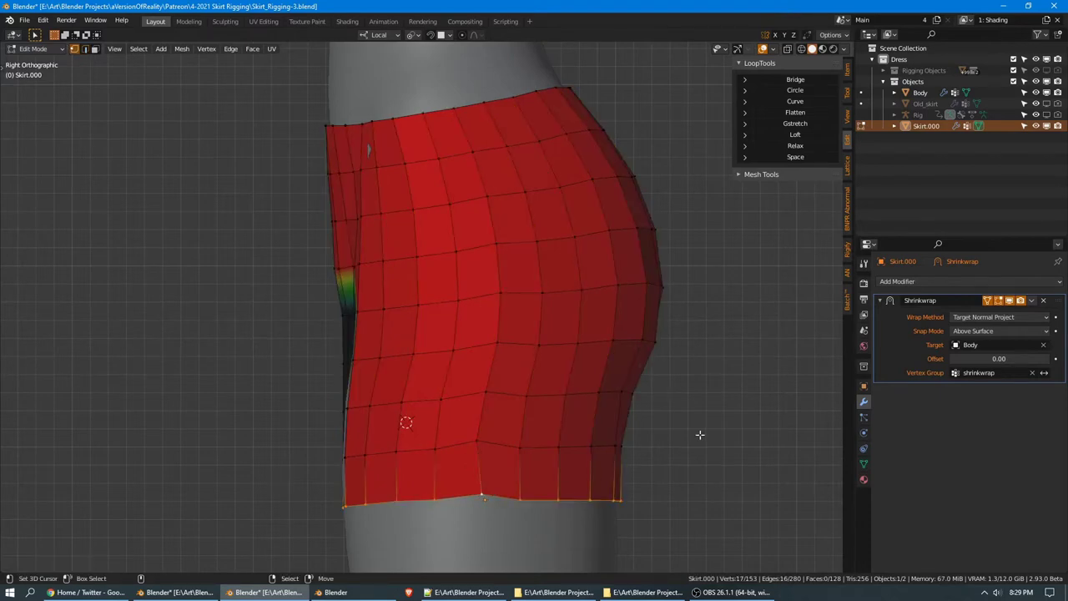
pyautogui.keyDown('shift'); pyautogui.moveTo(678, 407); pyautogui.dragTo(663, 388, button='middle'); pyautogui.keyUp('shift')
pyautogui.press('z')
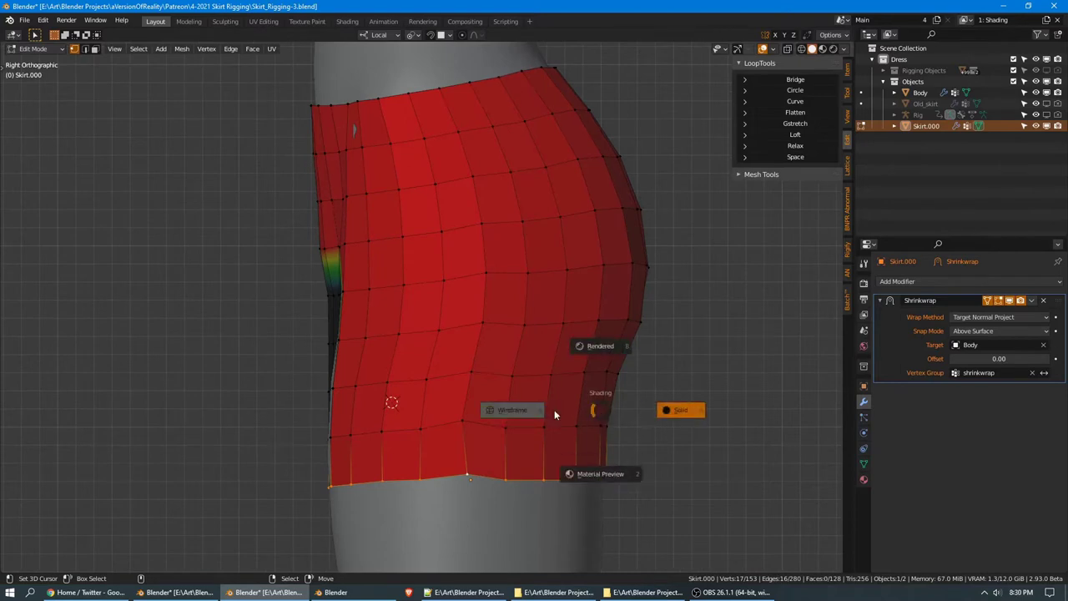
pyautogui.click(554, 410)
pyautogui.press('s')
pyautogui.press('z')
pyautogui.press('z')
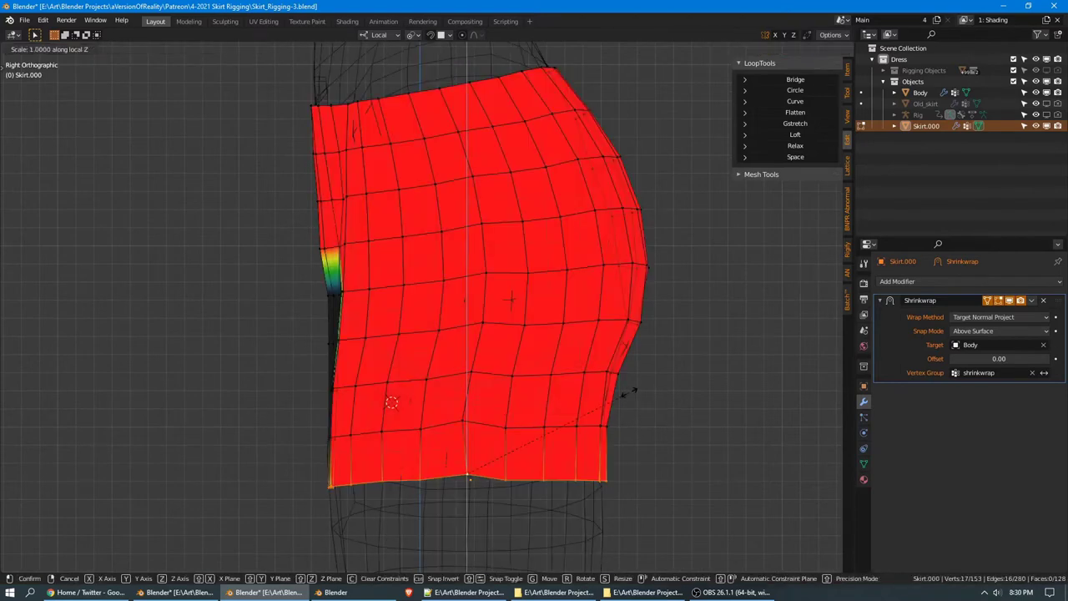
pyautogui.press('0')
pyautogui.press('Return')
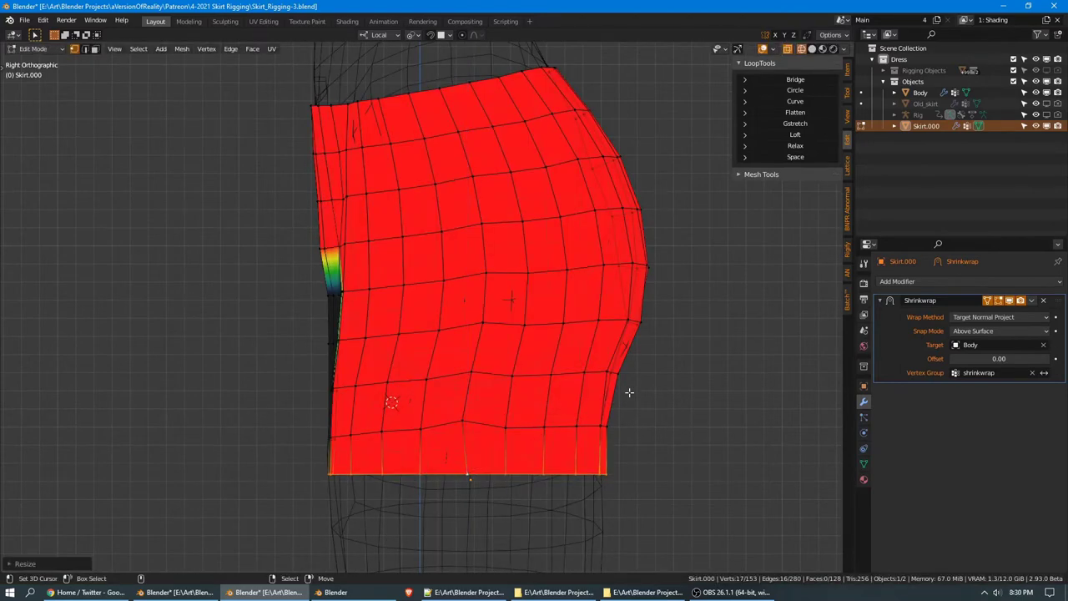
pyautogui.press('z')
pyautogui.click(632, 382)
# Select the skirt's waist edge loop and flatten it with LoopTools in right-view wireframe shading
pyautogui.moveTo(632, 372)
pyautogui.mouseDown(button='middle')
pyautogui.moveTo(568, 312)
pyautogui.moveTo(557, 356)
pyautogui.mouseUp(button='middle')
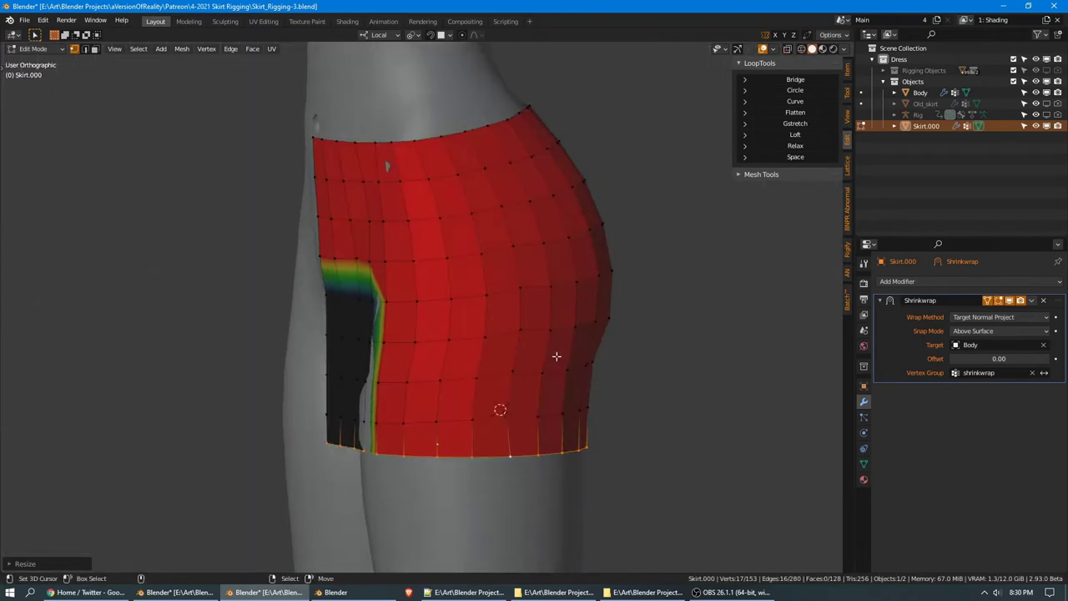
pyautogui.keyDown('alt'); pyautogui.click(480, 122); pyautogui.keyUp('alt')
pyautogui.press('KP_3')
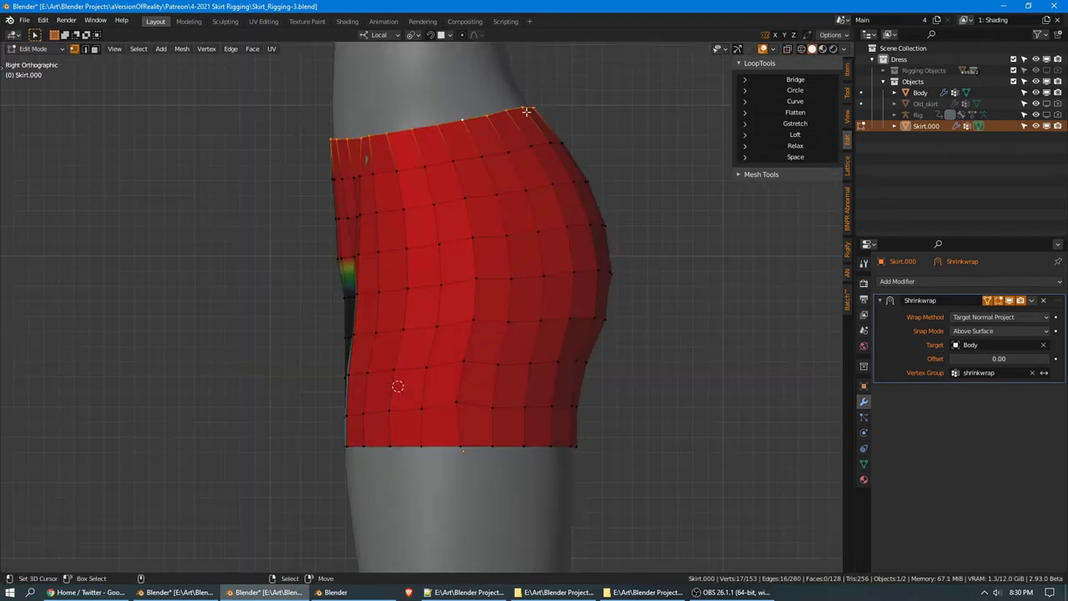
pyautogui.keyDown('shift'); pyautogui.moveTo(526, 111); pyautogui.dragTo(525, 141, button='middle'); pyautogui.keyUp('shift')
pyautogui.press('z')
pyautogui.click(378, 172)
pyautogui.click(801, 114)
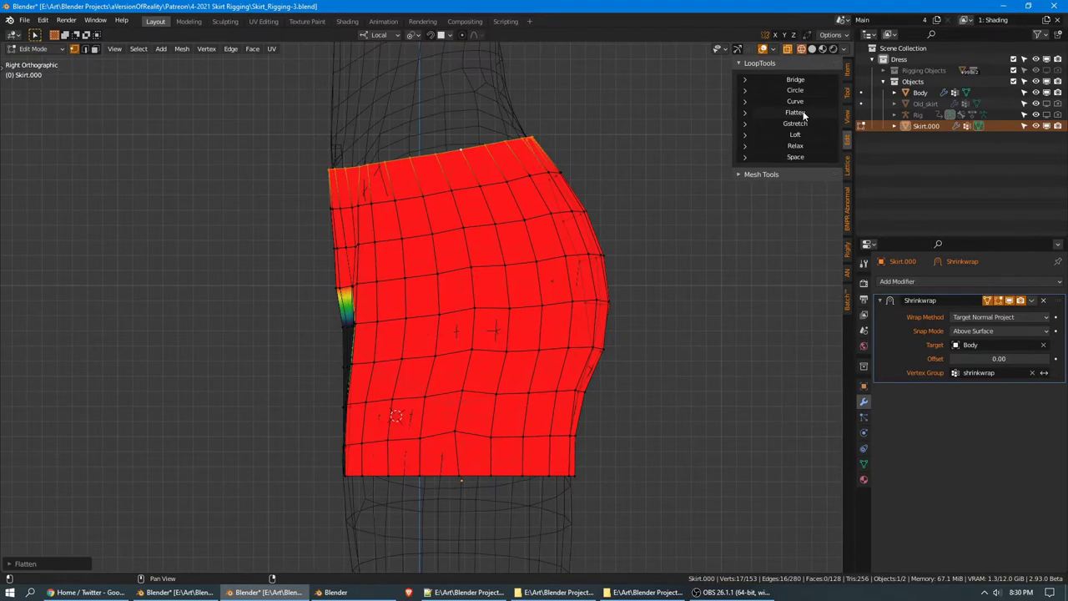
# Scale the waist loop to 0 along local Z and rotate it to slope upward toward the back
pyautogui.scroll(2, 644, 161)
pyautogui.press('s')
pyautogui.press('z')
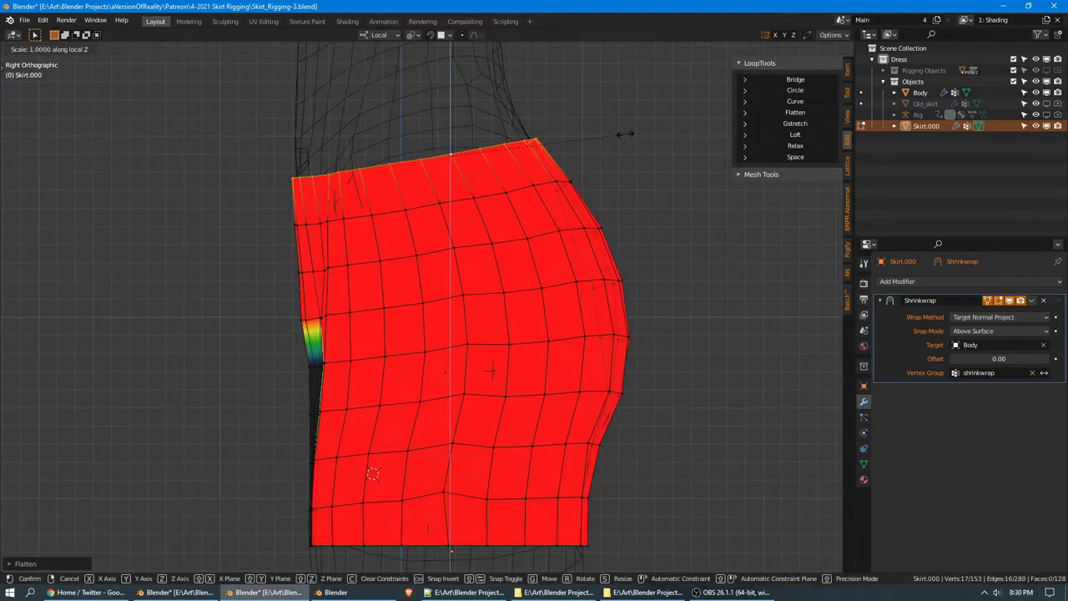
pyautogui.press('0')
pyautogui.press('Return')
pyautogui.press('r')
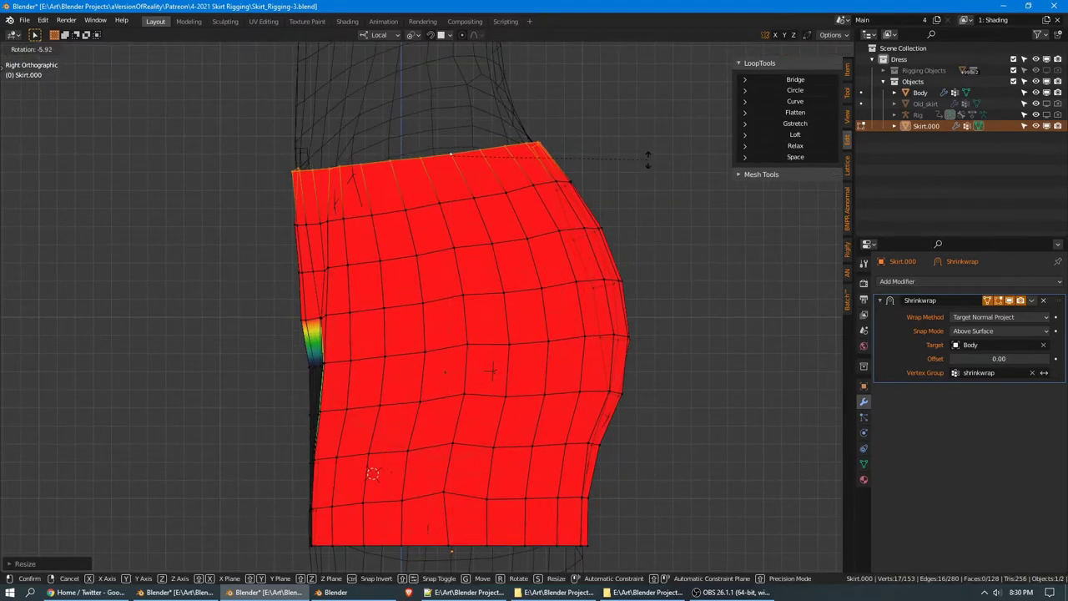
pyautogui.press('Return')
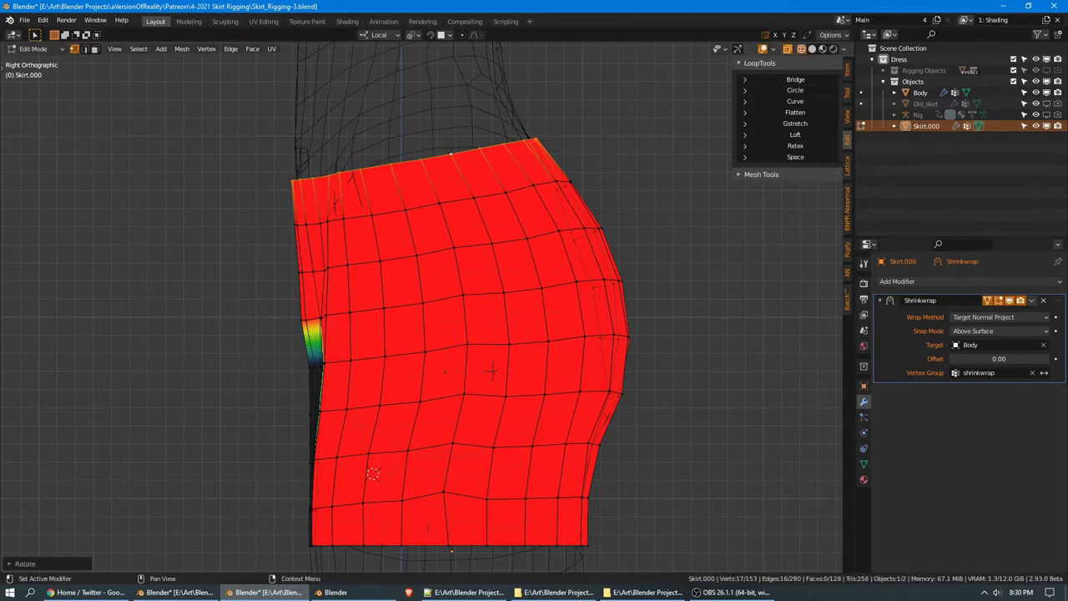
# Switch the skirt to Object Mode and duplicate its Shrinkwrap modifier
pyautogui.click(1010, 302)
pyautogui.click(1009, 302)
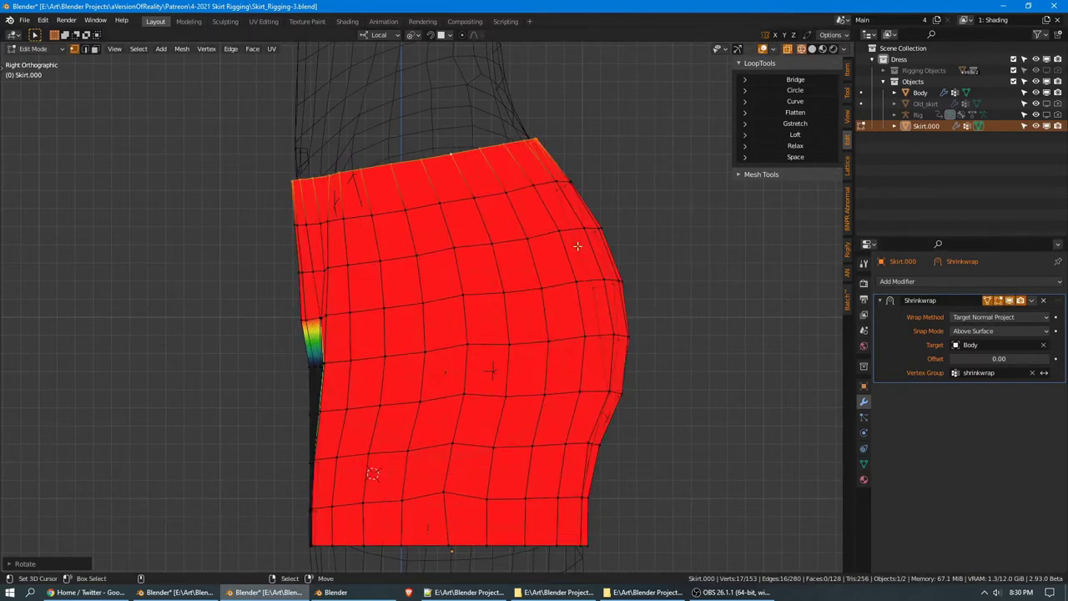
pyautogui.moveTo(577, 246); pyautogui.dragTo(630, 189, button='middle')
pyautogui.press('Tab')
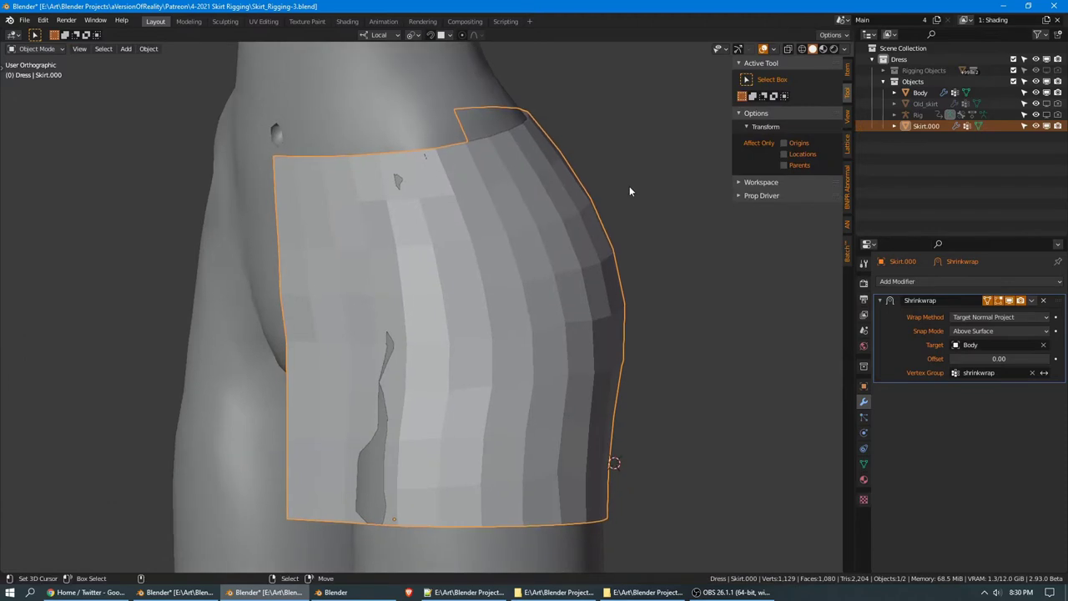
pyautogui.click(1033, 301)
pyautogui.click(1005, 350)
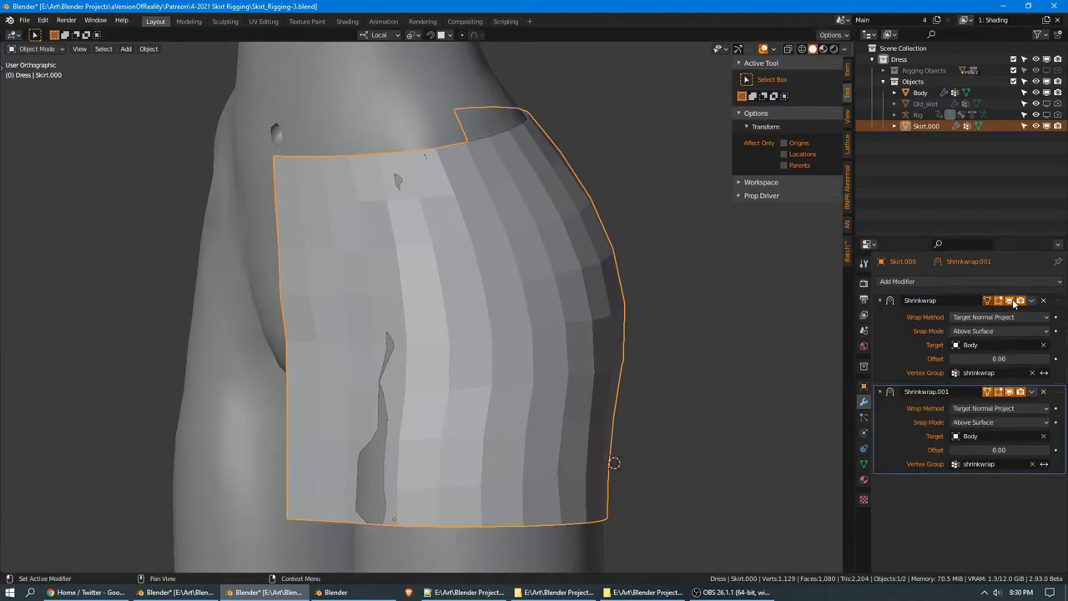
# Apply the duplicated Shrinkwrap modifier, check the remaining one by toggling its viewport display, and save the file with the skirt in Edit Mode
pyautogui.click(1032, 392)
pyautogui.click(1001, 408)
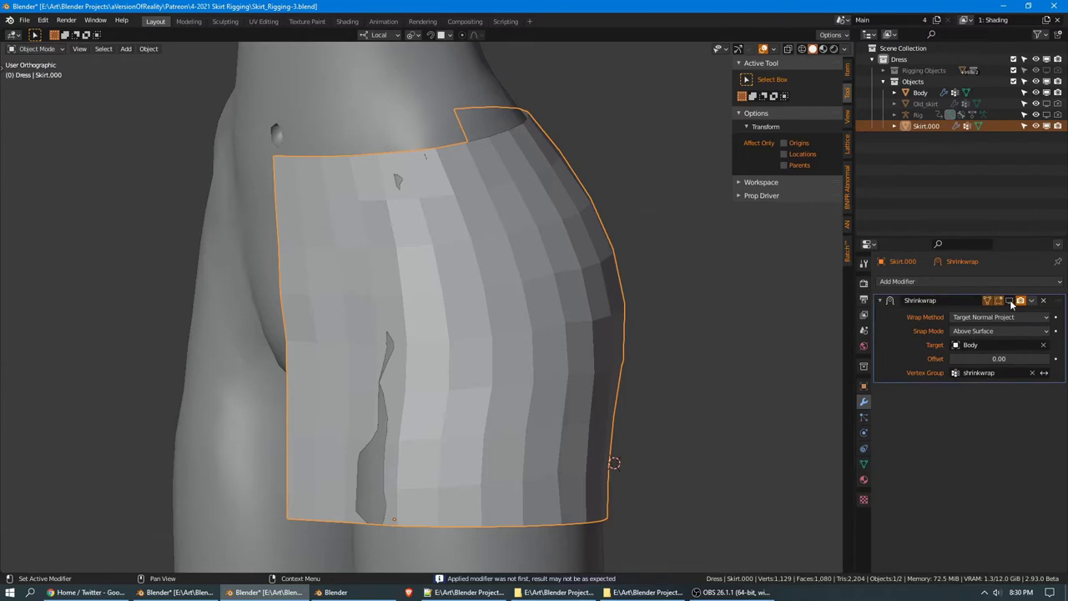
pyautogui.click(1010, 300)
pyautogui.moveTo(707, 260); pyautogui.dragTo(576, 232, button='middle')
pyautogui.press('Tab')
pyautogui.click(1010, 302)
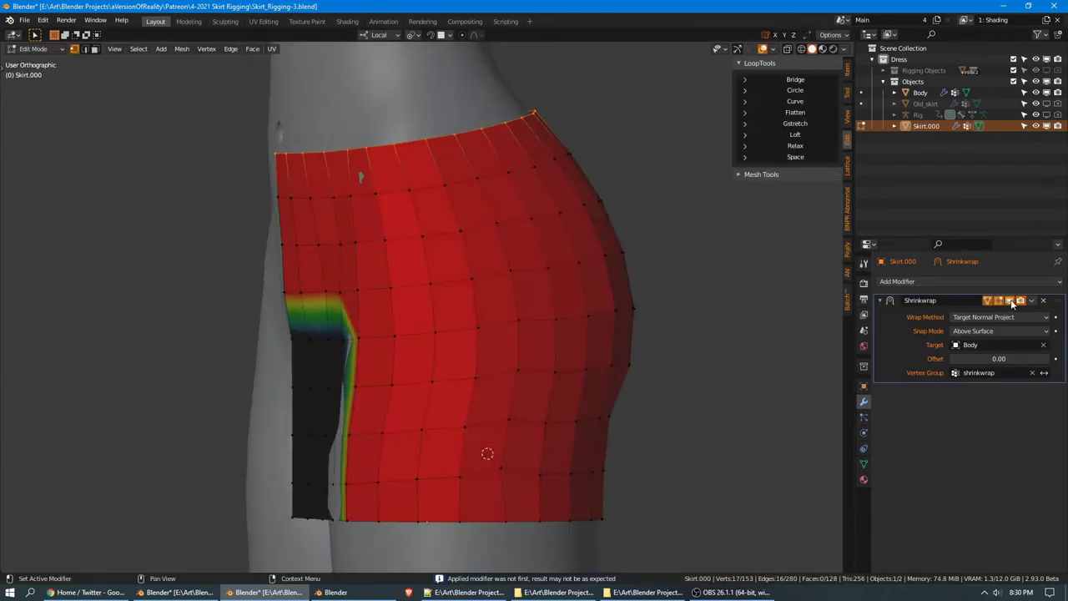
pyautogui.moveTo(723, 262); pyautogui.dragTo(494, 300, button='middle')
pyautogui.hotkey('ctrl', 's')
# Remove the inward-dented vertices on the skirt's back center edge from the shrinkwrap vertex group
pyautogui.moveTo(502, 255); pyautogui.dragTo(514, 279, button='middle')
pyautogui.keyDown('alt'); pyautogui.click(517, 297); pyautogui.keyUp('alt')
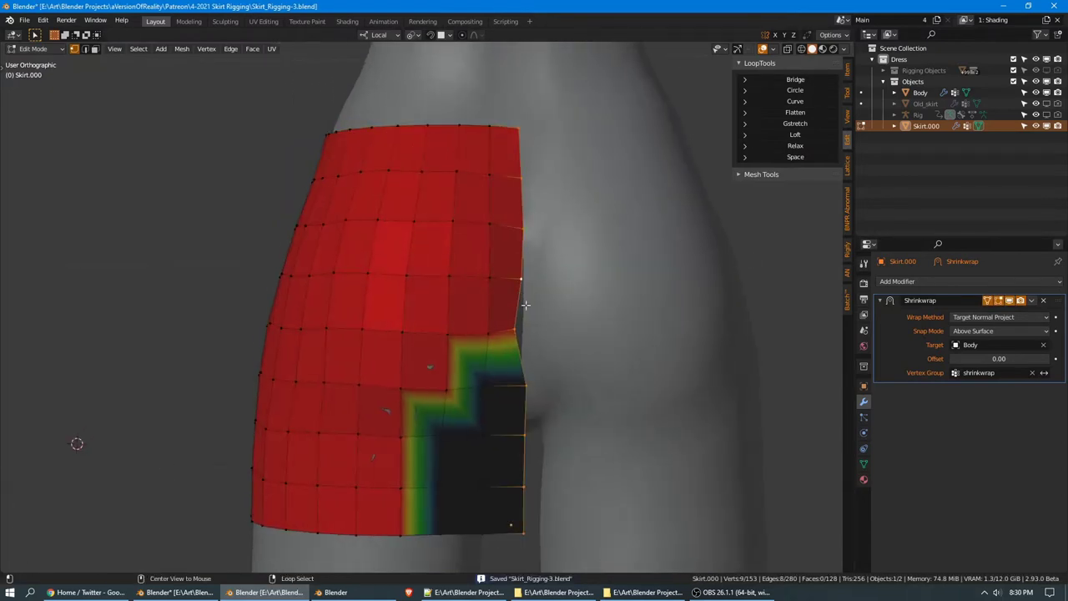
pyautogui.moveTo(448, 267); pyautogui.dragTo(499, 253, button='middle')
pyautogui.hotkey('alt', 'a')
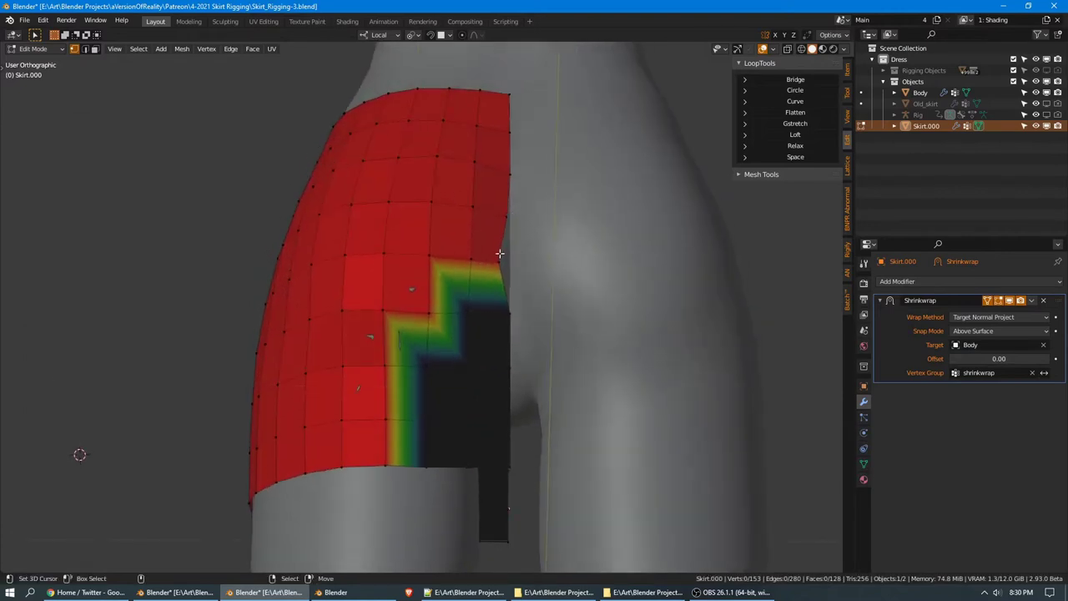
pyautogui.click(864, 464)
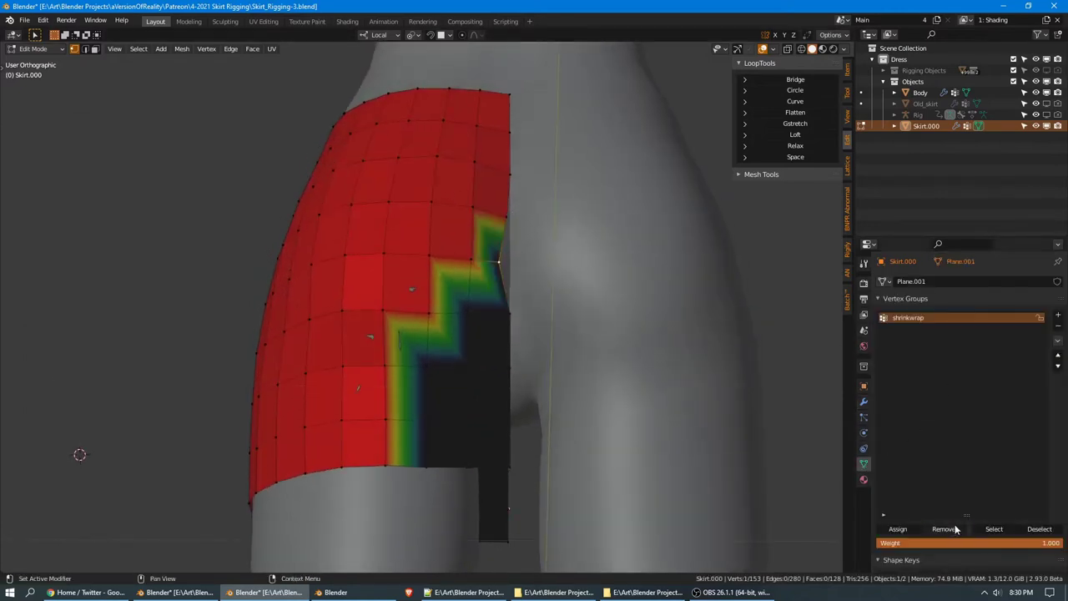
pyautogui.click(864, 402)
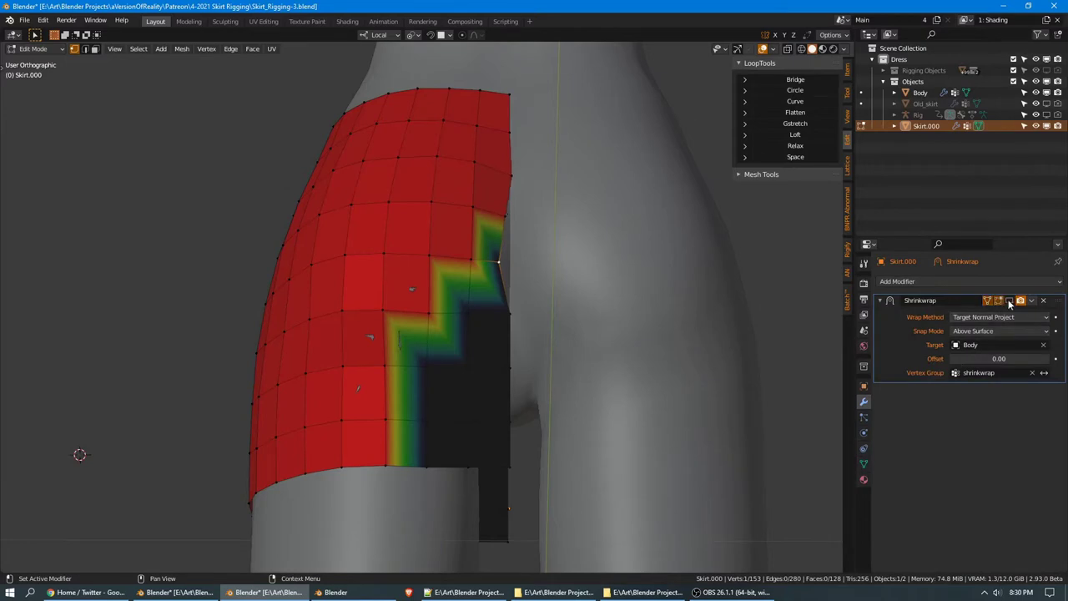
pyautogui.click(1009, 301)
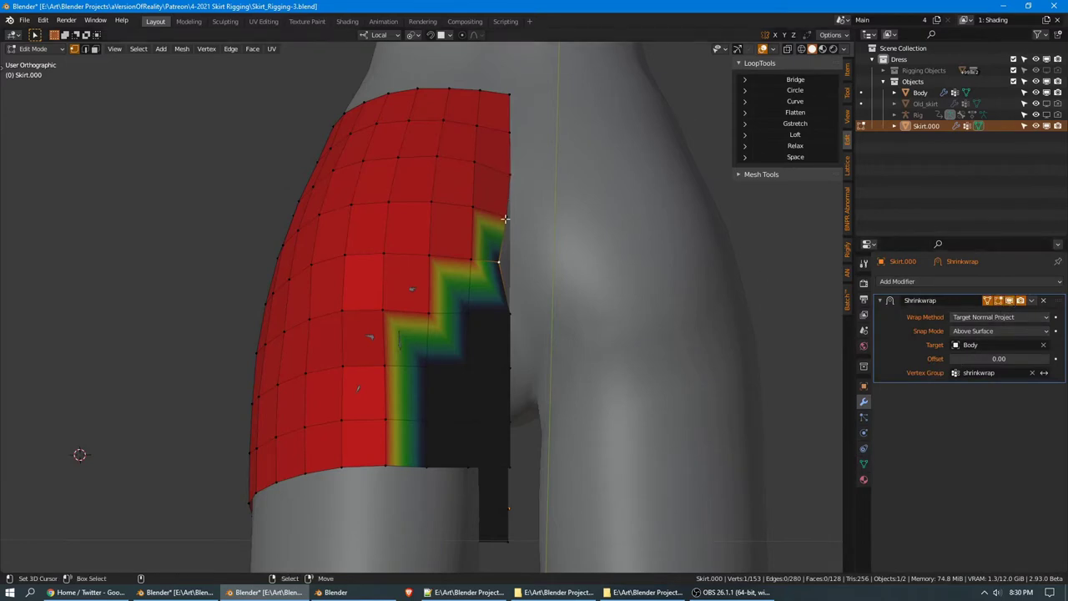
pyautogui.click(864, 464)
# Remove the skirt's entire back and front center edge loops from the shrinkwrap vertex group
pyautogui.keyDown('alt'); pyautogui.click(507, 192); pyautogui.keyUp('alt')
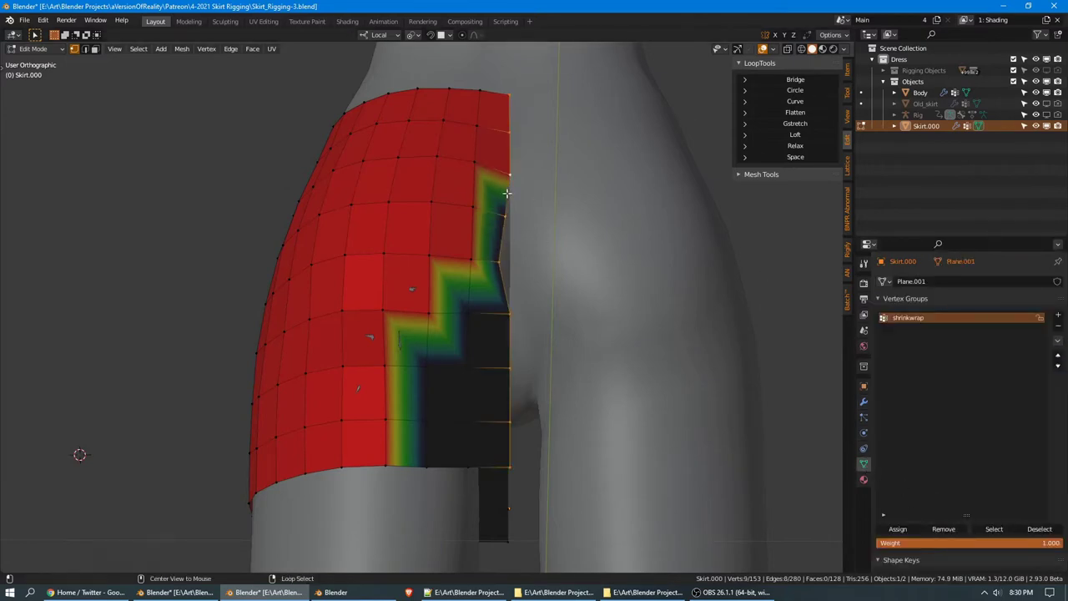
pyautogui.click(864, 403)
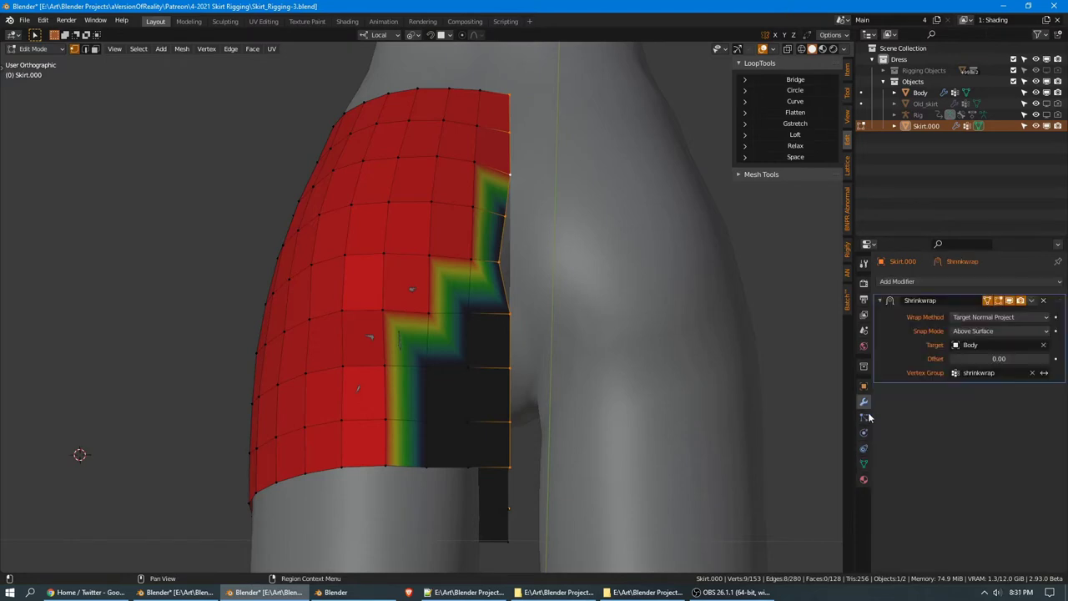
pyautogui.click(863, 464)
pyautogui.click(952, 529)
pyautogui.moveTo(353, 219); pyautogui.dragTo(529, 234, button='middle')
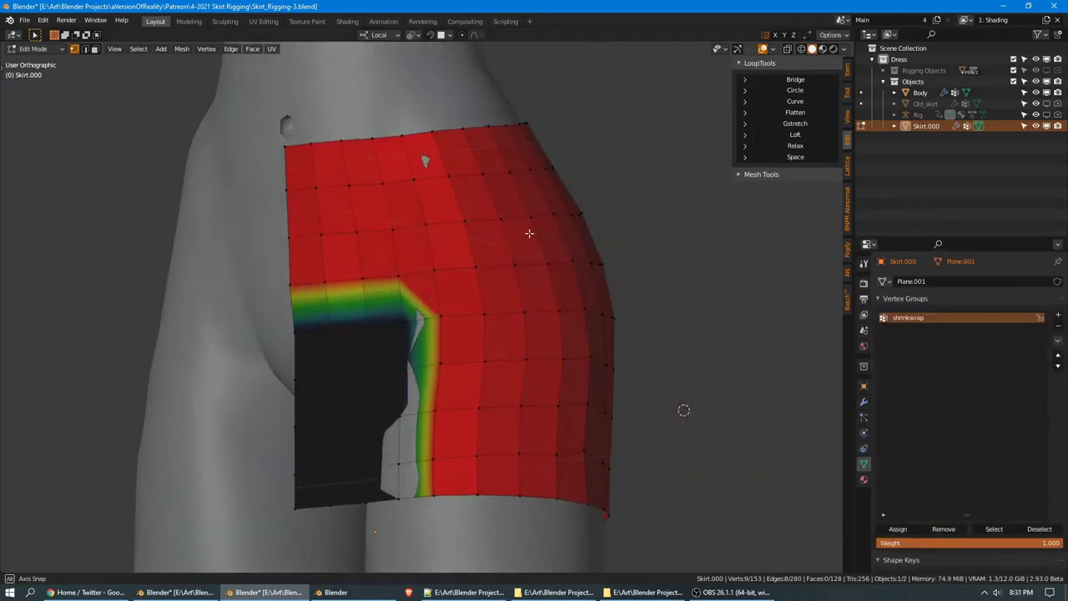
pyautogui.keyDown('alt'); pyautogui.click(285, 256); pyautogui.keyUp('alt')
pyautogui.click(939, 528)
# Remove the waist and bottom hem edge loops from the shrinkwrap vertex group and clear the selection
pyautogui.keyDown('alt'); pyautogui.click(438, 131); pyautogui.keyUp('alt')
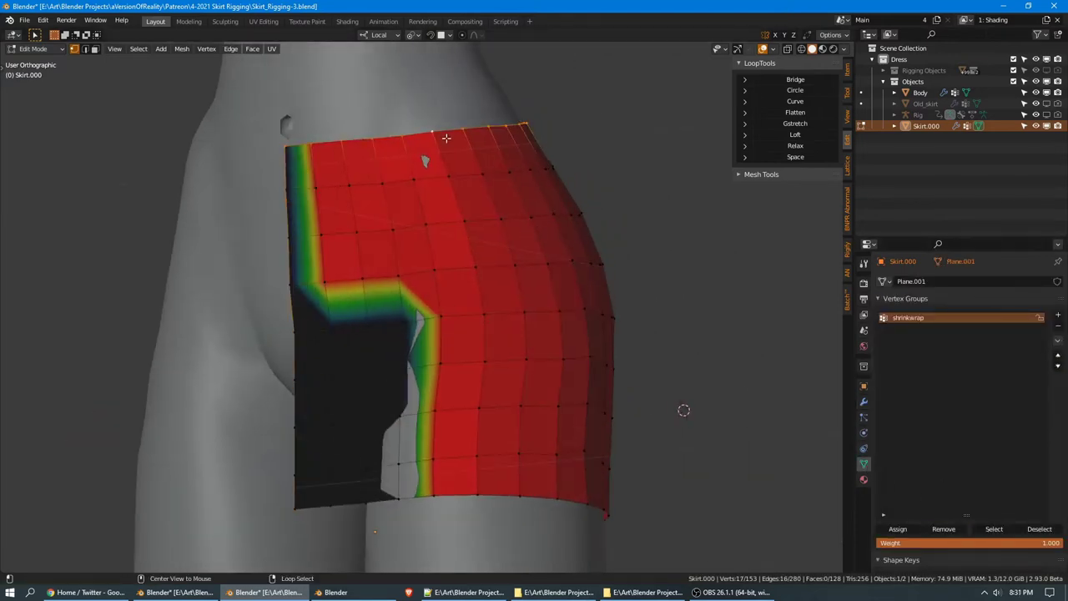
pyautogui.click(939, 530)
pyautogui.keyDown('alt'); pyautogui.click(494, 496); pyautogui.keyUp('alt')
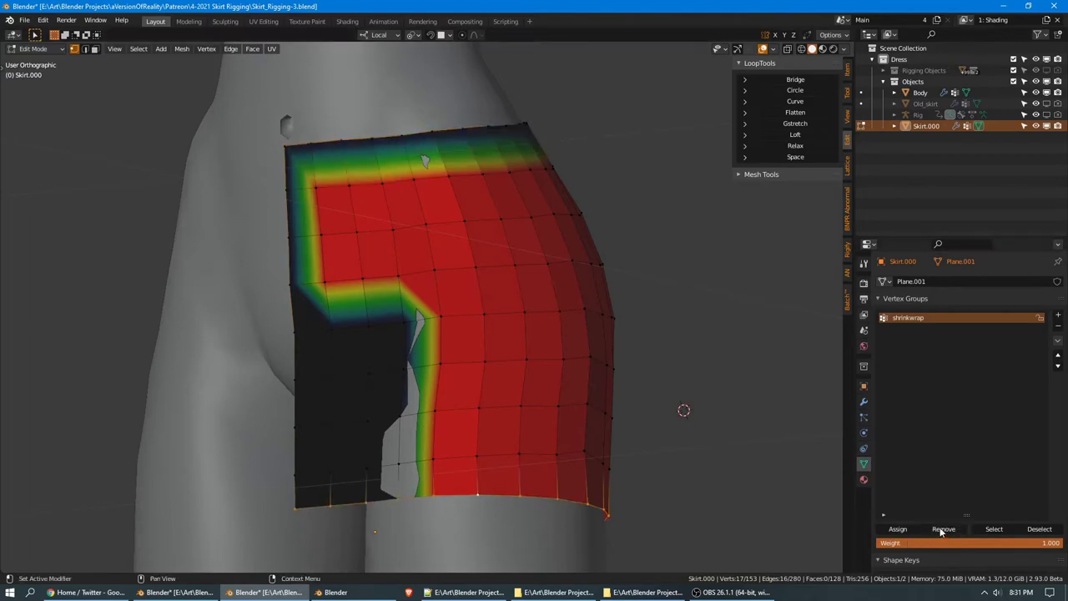
pyautogui.click(943, 531)
pyautogui.keyDown('shift'); pyautogui.moveTo(583, 360); pyautogui.dragTo(641, 343, button='middle'); pyautogui.keyUp('shift')
pyautogui.moveTo(496, 287); pyautogui.dragTo(505, 292, button='middle')
pyautogui.hotkey('alt', 'a')
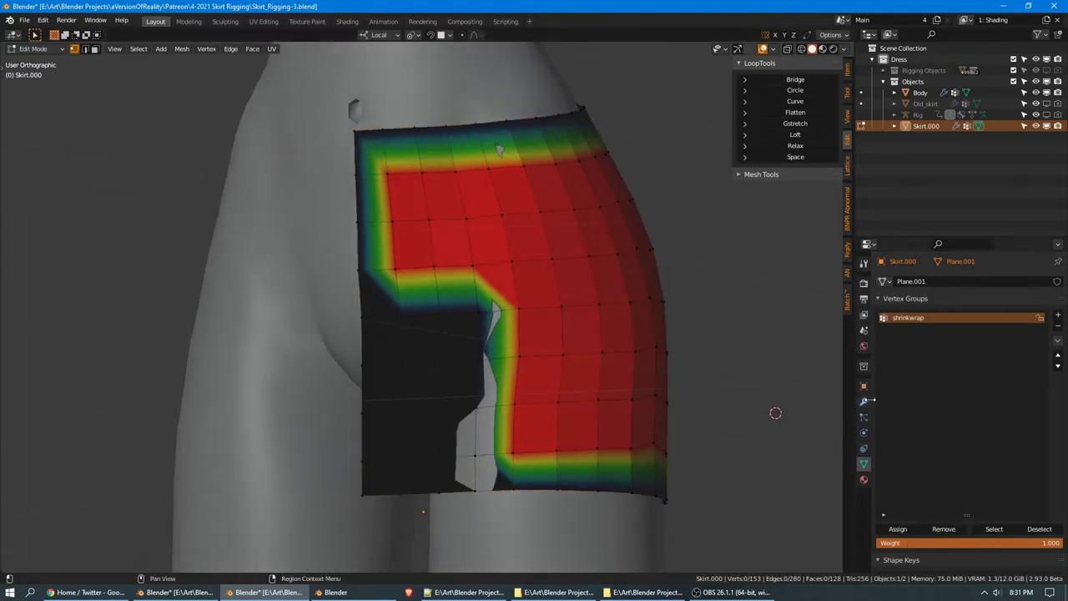
# Snap the 3D cursor and scale the skirt's front center edge loop to 0 along local X around it
pyautogui.keyDown('alt'); pyautogui.click(362, 338); pyautogui.keyUp('alt')
pyautogui.press('KP_1')
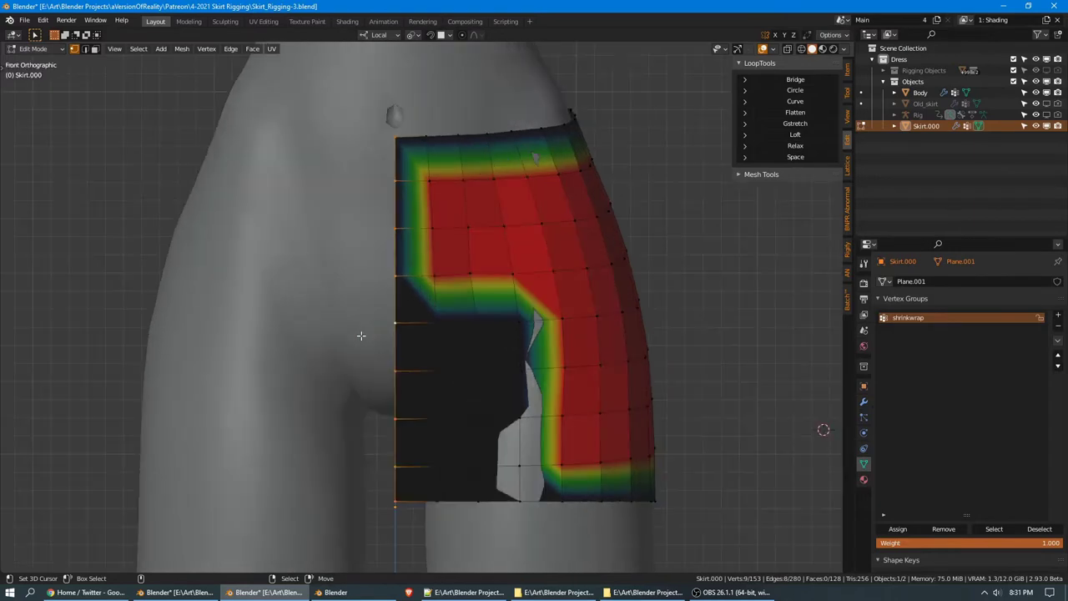
pyautogui.hotkey('shift', 's')
pyautogui.click(347, 357)
pyautogui.hotkey('shift', 's')
pyautogui.click(560, 248)
pyautogui.click(848, 68)
pyautogui.press('s')
pyautogui.press('x')
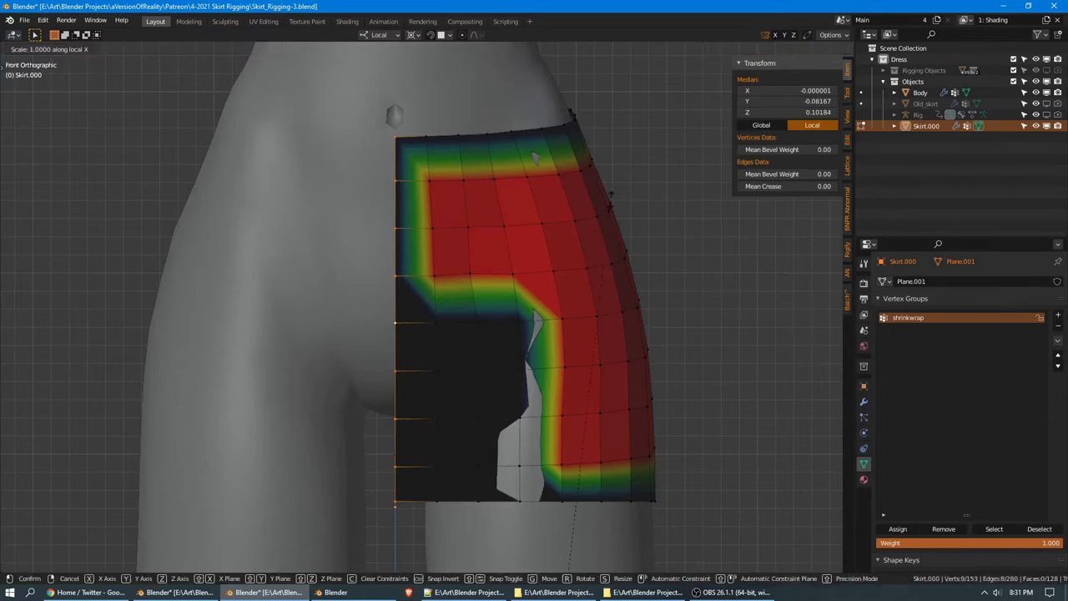
pyautogui.press('0')
pyautogui.press('Return')
# Scale the skirt's back center edge loop to 0 along local X
pyautogui.moveTo(121, 252); pyautogui.dragTo(380, 273, button='middle')
pyautogui.keyDown('alt'); pyautogui.rightClick(459, 258); pyautogui.keyUp('alt')
pyautogui.press('s')
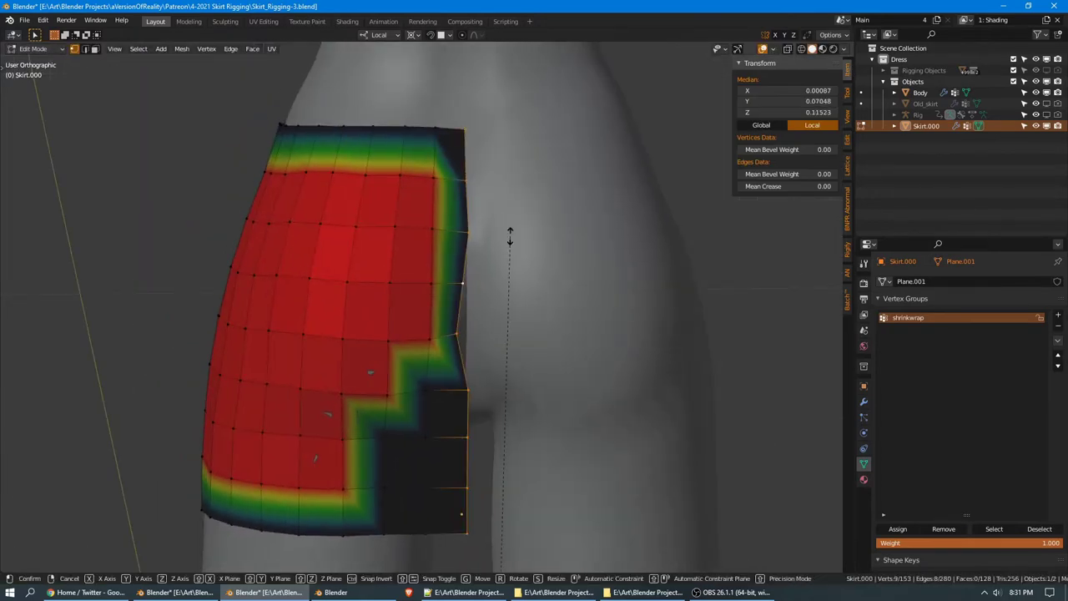
pyautogui.press('x')
pyautogui.press('0')
pyautogui.press('Return')
pyautogui.moveTo(489, 239); pyautogui.dragTo(509, 236, button='middle')
# Rotate the waist edge loop slightly in right-view wireframe to make its slope toward the back a little gentler
pyautogui.press('KP_3')
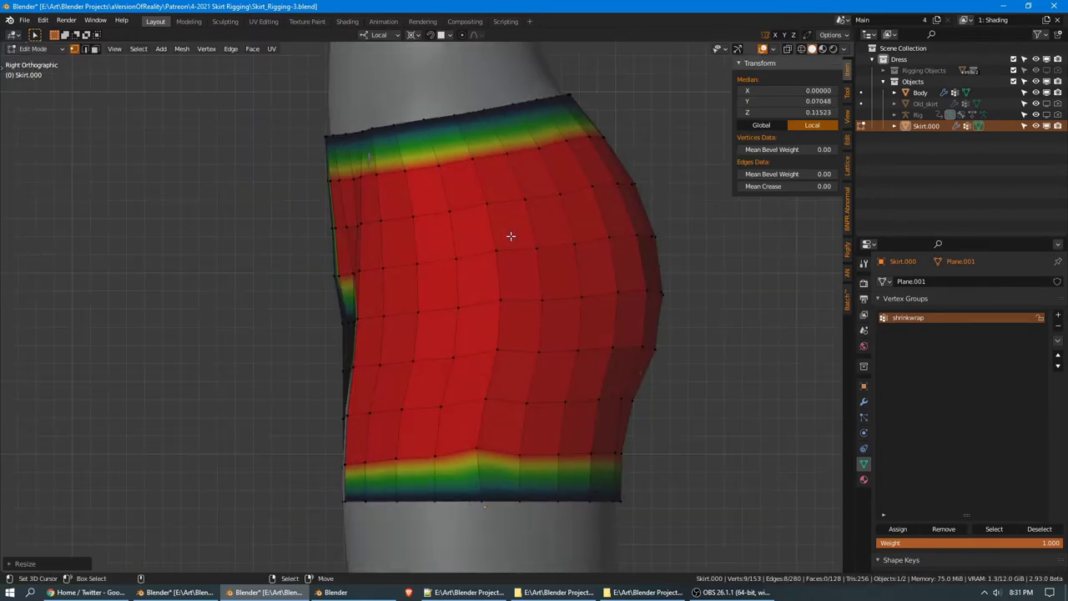
pyautogui.hotkey('alt', 'z')
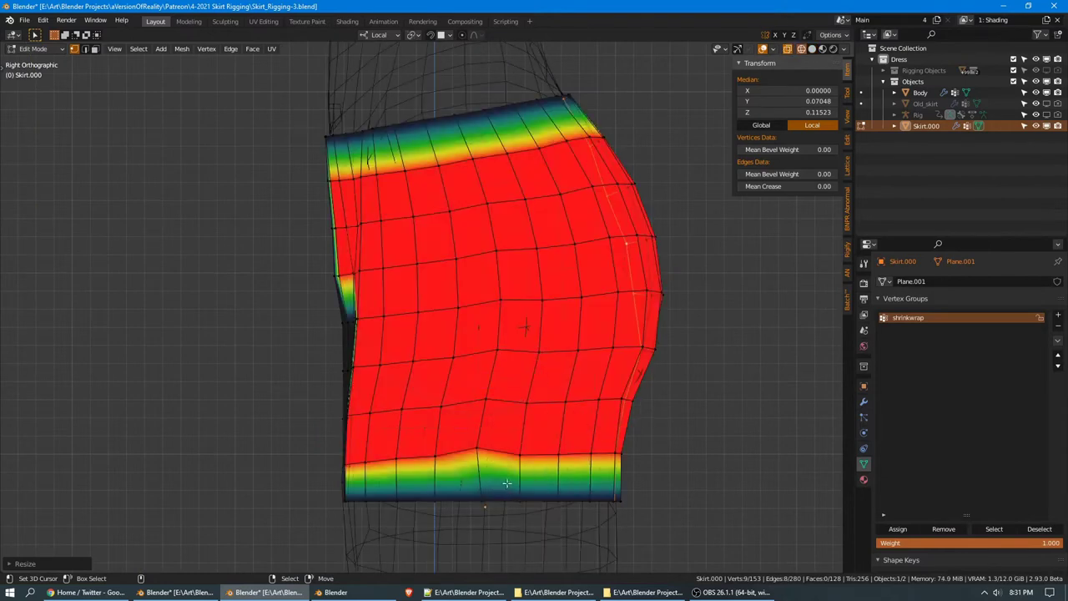
pyautogui.keyDown('alt'); pyautogui.click(508, 496); pyautogui.keyUp('alt')
pyautogui.keyDown('alt'); pyautogui.click(438, 121); pyautogui.keyUp('alt')
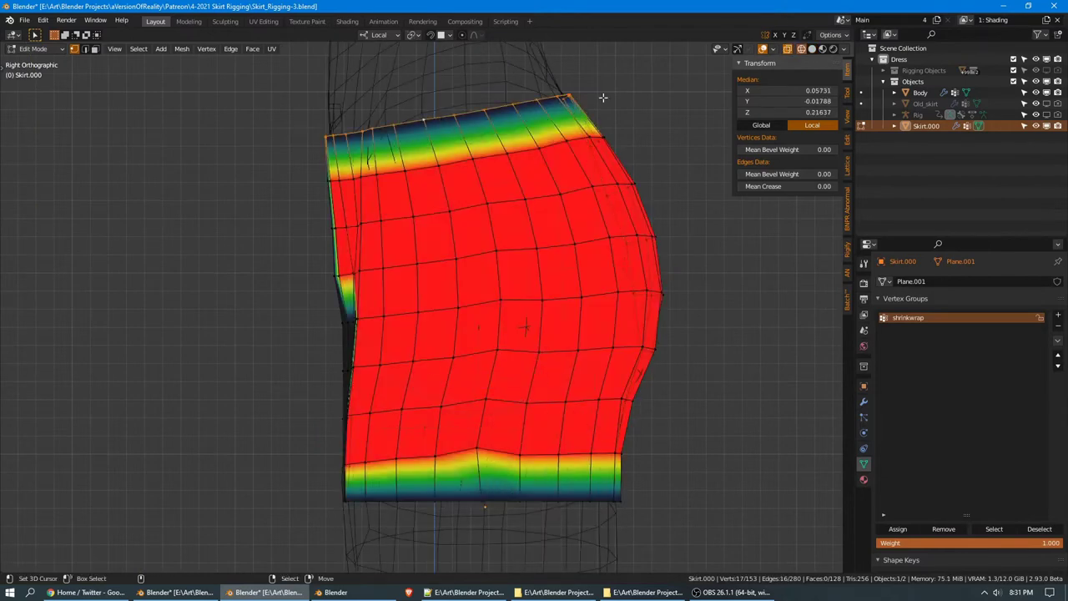
pyautogui.press('r')
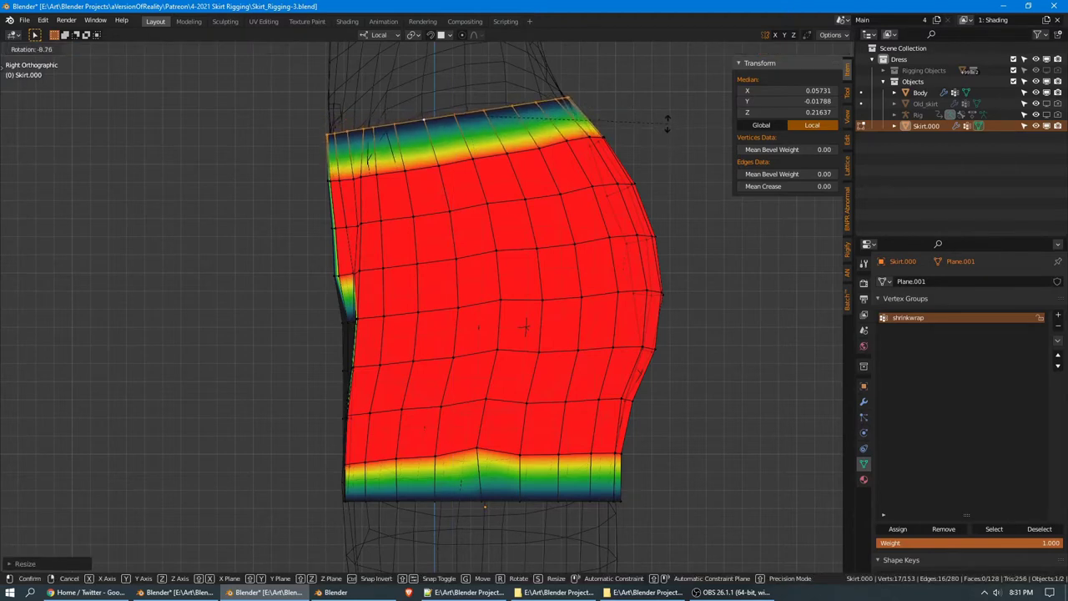
pyautogui.click(667, 123)
# Select all vertical skirt edges with Select Similar in solid shading and space them evenly with LoopTools Space
pyautogui.click(865, 402)
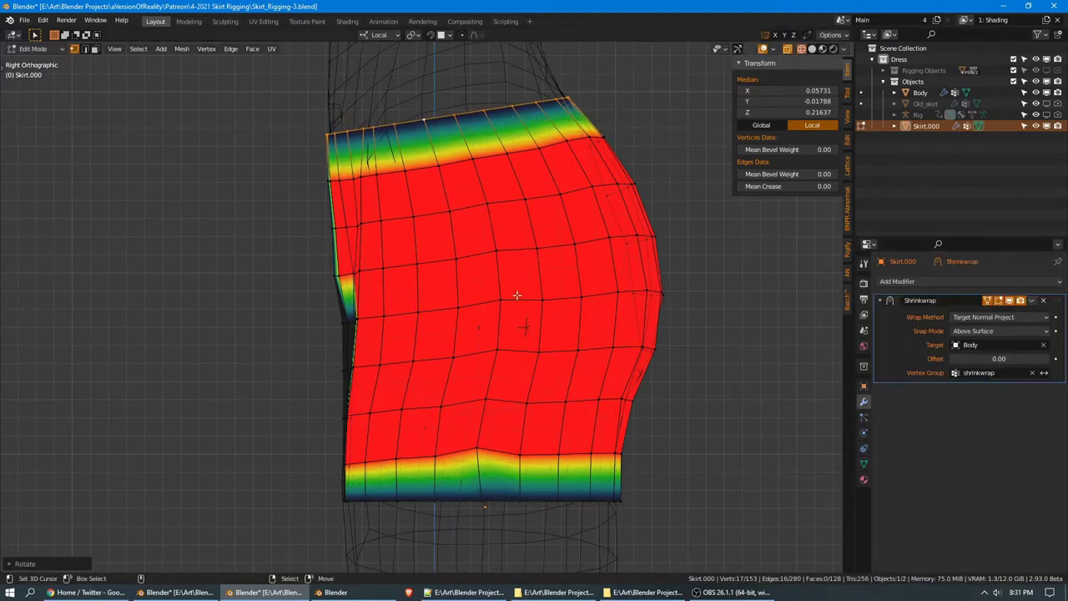
pyautogui.press('z')
pyautogui.click(624, 276)
pyautogui.moveTo(416, 270); pyautogui.dragTo(474, 262, button='middle')
pyautogui.press('2')
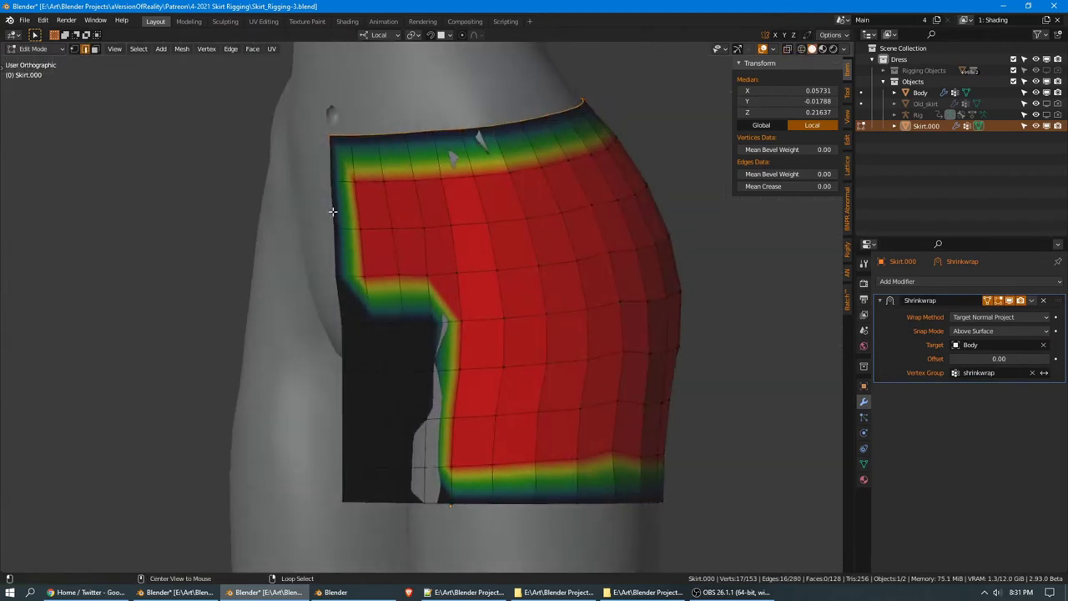
pyautogui.keyDown('alt'); pyautogui.rightClick(339, 202); pyautogui.keyUp('alt')
pyautogui.hotkey('shift', 'g')
pyautogui.click(416, 203)
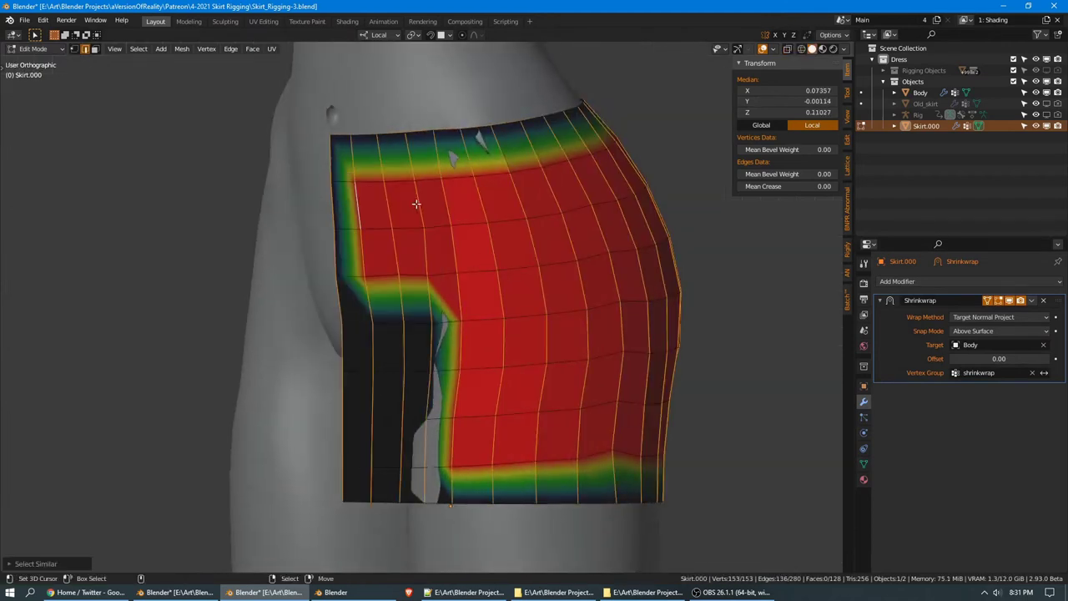
pyautogui.click(847, 138)
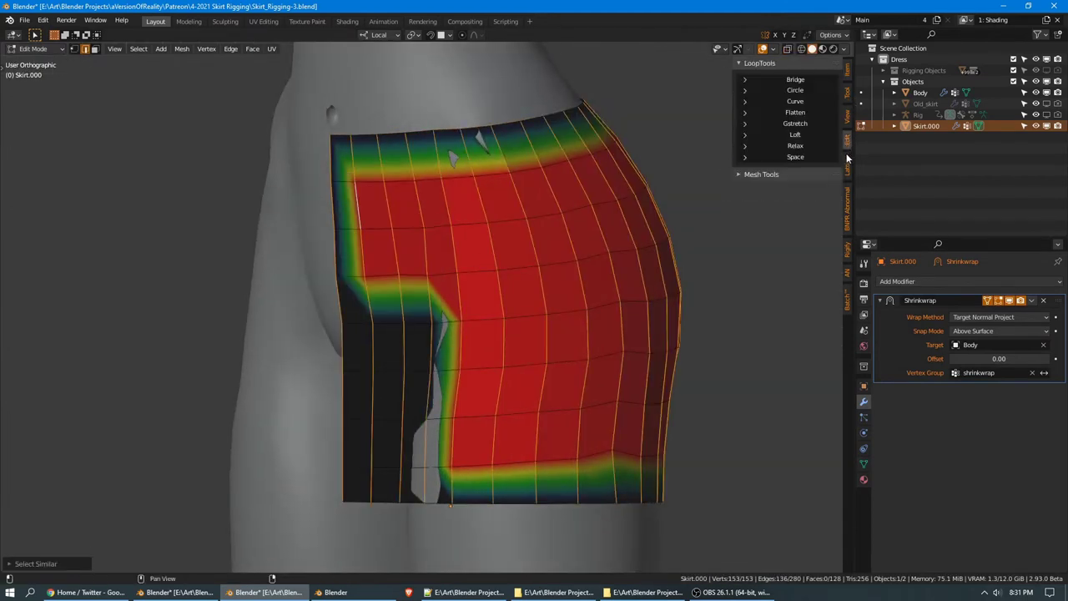
pyautogui.click(795, 157)
# Select the horizontal skirt loops with Select Similar by Direction and smooth them with LoopTools Relax
pyautogui.hotkey('alt', 'a')
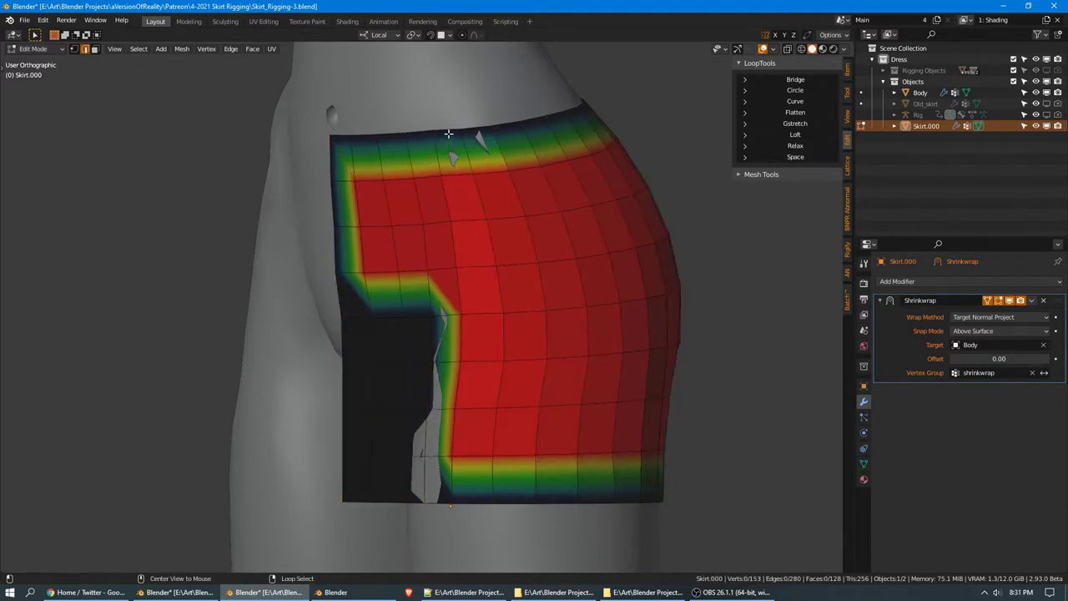
pyautogui.keyDown('alt'); pyautogui.click(448, 134); pyautogui.keyUp('alt')
pyautogui.hotkey('shift', 'g')
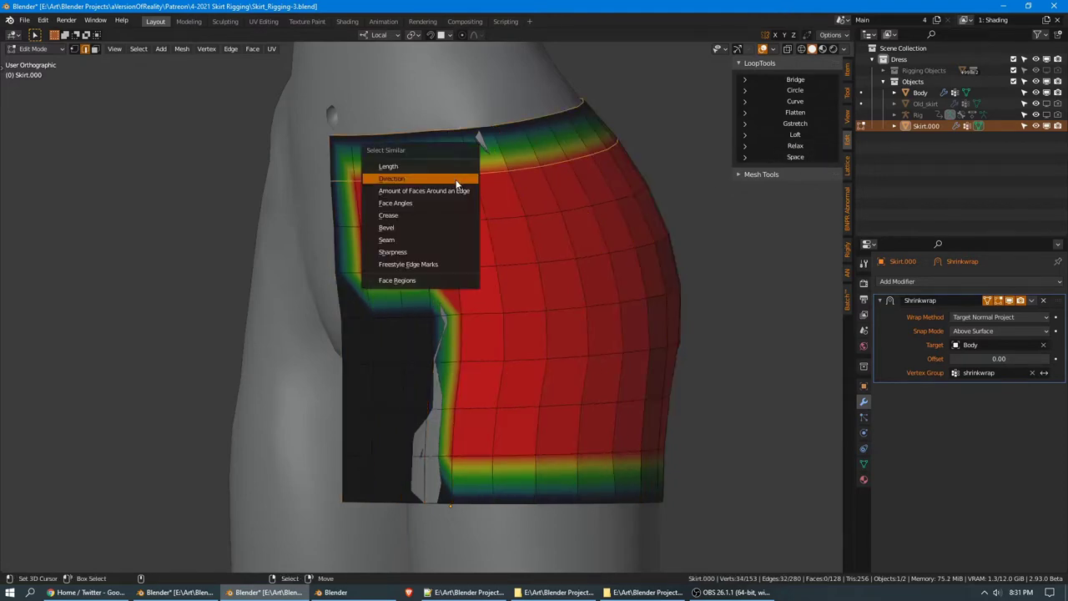
pyautogui.click(455, 181)
pyautogui.click(795, 147)
pyautogui.hotkey('alt', 'a')
# Save the file and apply the skirt's remaining Shrinkwrap modifier in Object Mode
pyautogui.moveTo(742, 212); pyautogui.dragTo(544, 223, button='middle')
pyautogui.press('Tab')
pyautogui.press('Tab')
pyautogui.hotkey('ctrl', 's')
pyautogui.click(1032, 300)
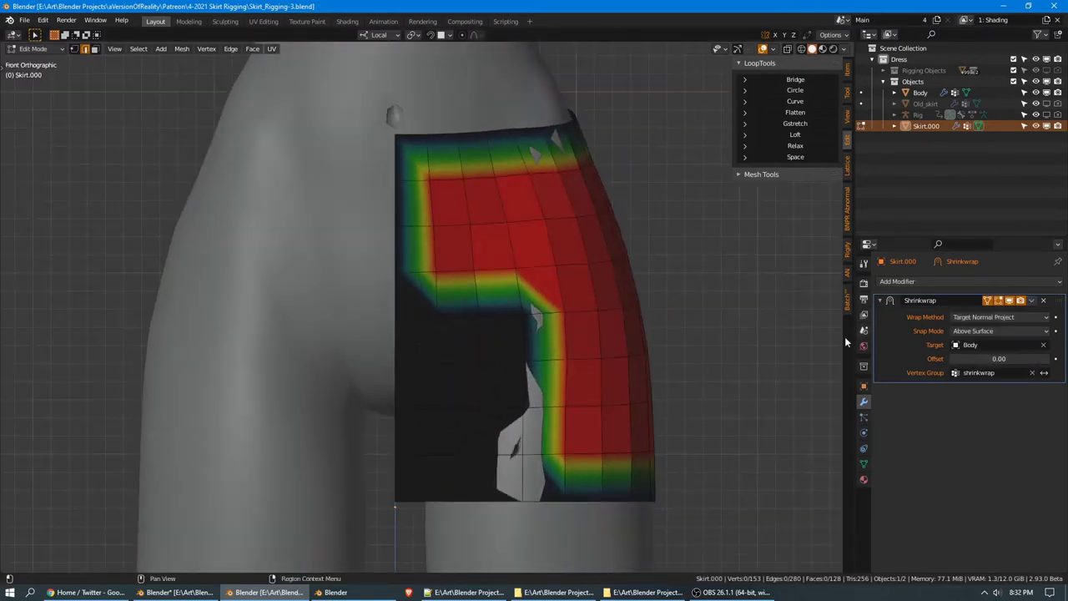
pyautogui.press('Escape')
pyautogui.press('Tab')
pyautogui.click(1033, 302)
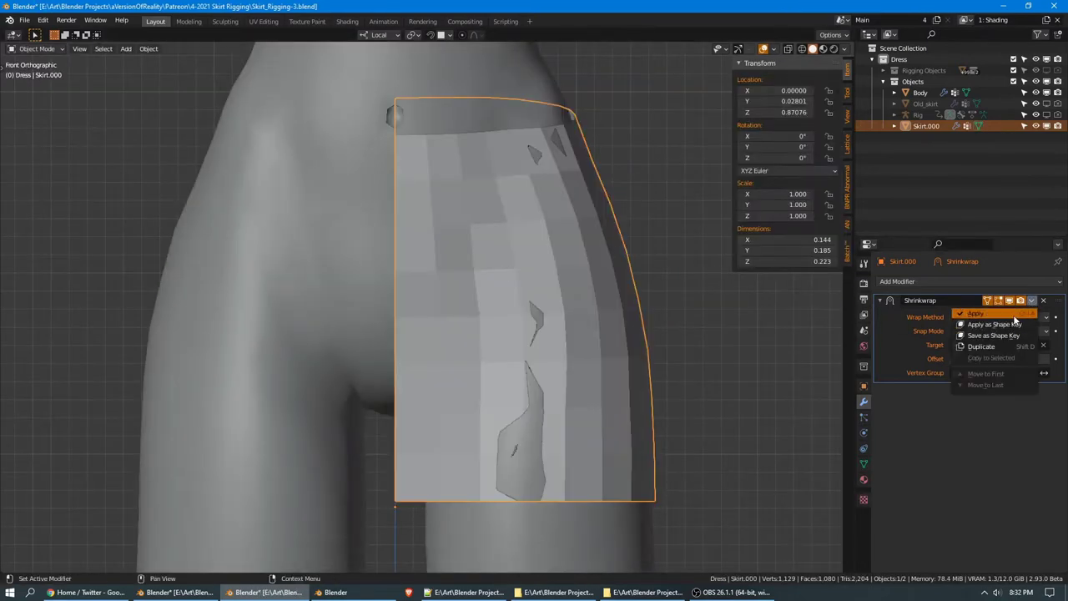
pyautogui.click(997, 315)
# Add a Mirror modifier on the X axis to the skirt
pyautogui.click(944, 281)
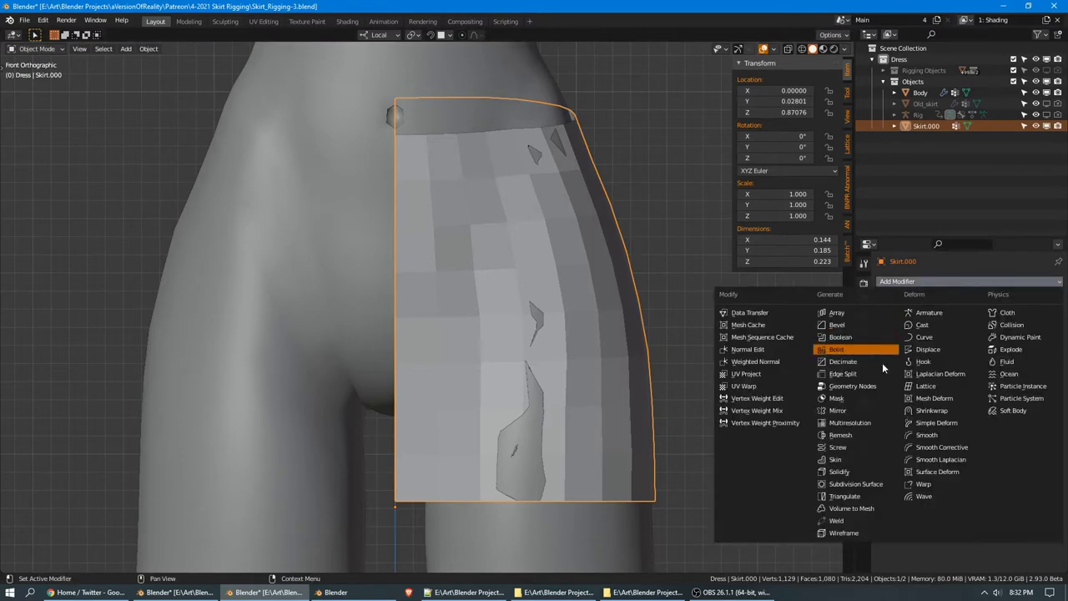
pyautogui.click(871, 412)
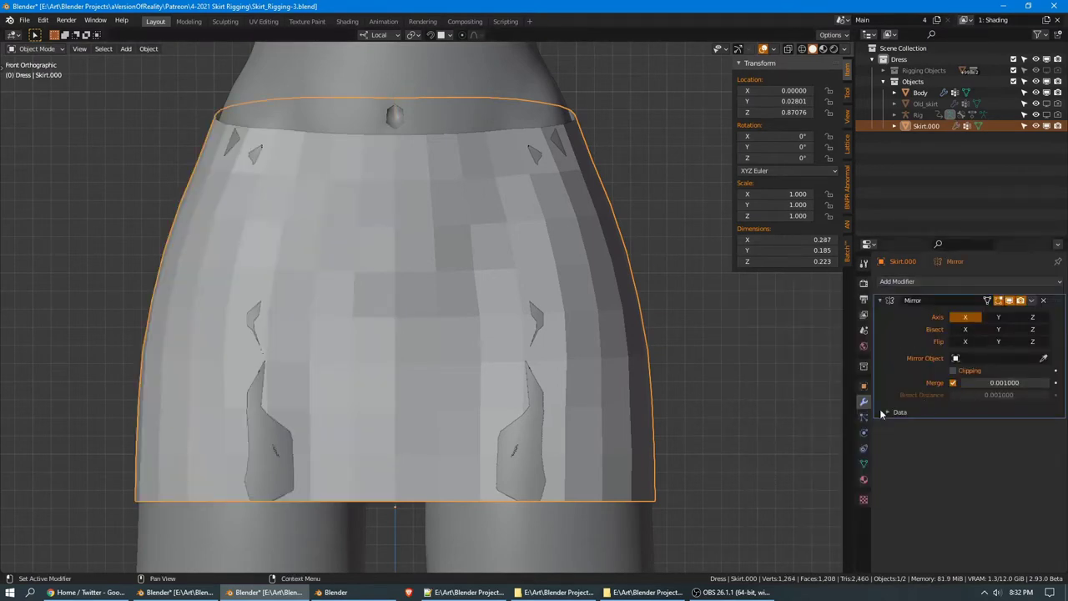
pyautogui.moveTo(674, 263); pyautogui.dragTo(610, 241, button='middle')
# Turn off the Vertex Group Weights overlay in the skirt's Edit Mode
pyautogui.press('Tab')
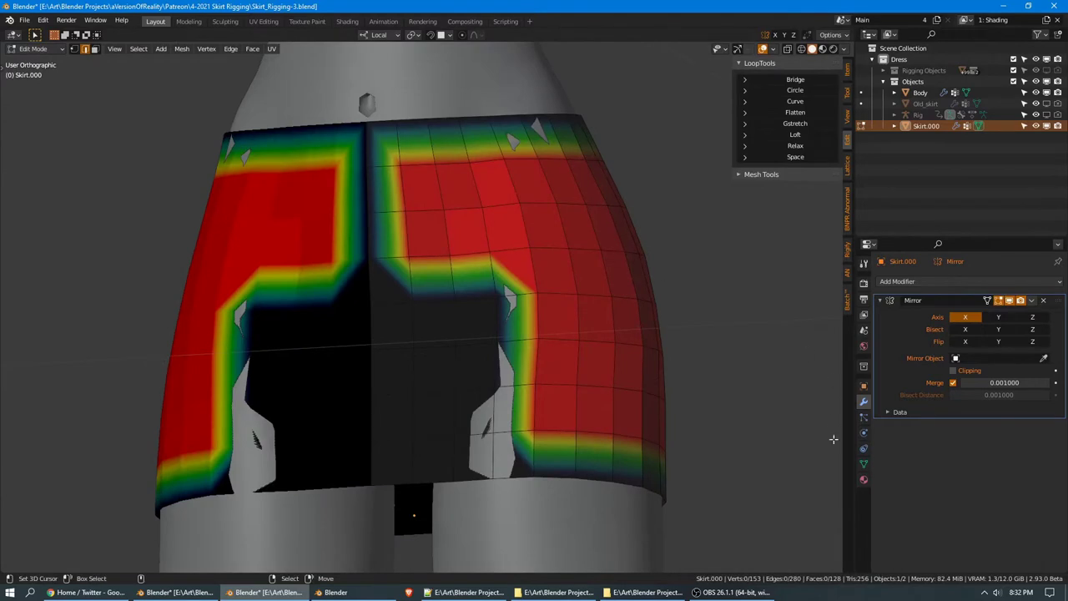
pyautogui.click(771, 50)
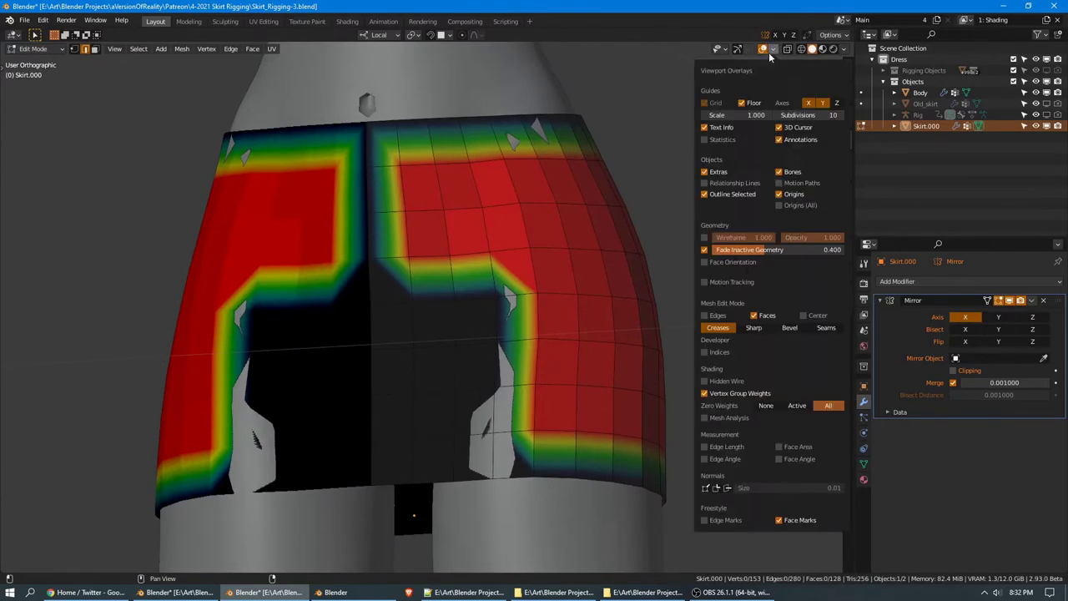
pyautogui.click(735, 393)
# Select a single front skirt vertex beside the upper patch where the thigh pokes through
pyautogui.moveTo(584, 334); pyautogui.dragTo(526, 267, button='middle')
pyautogui.scroll(2, 519, 260)
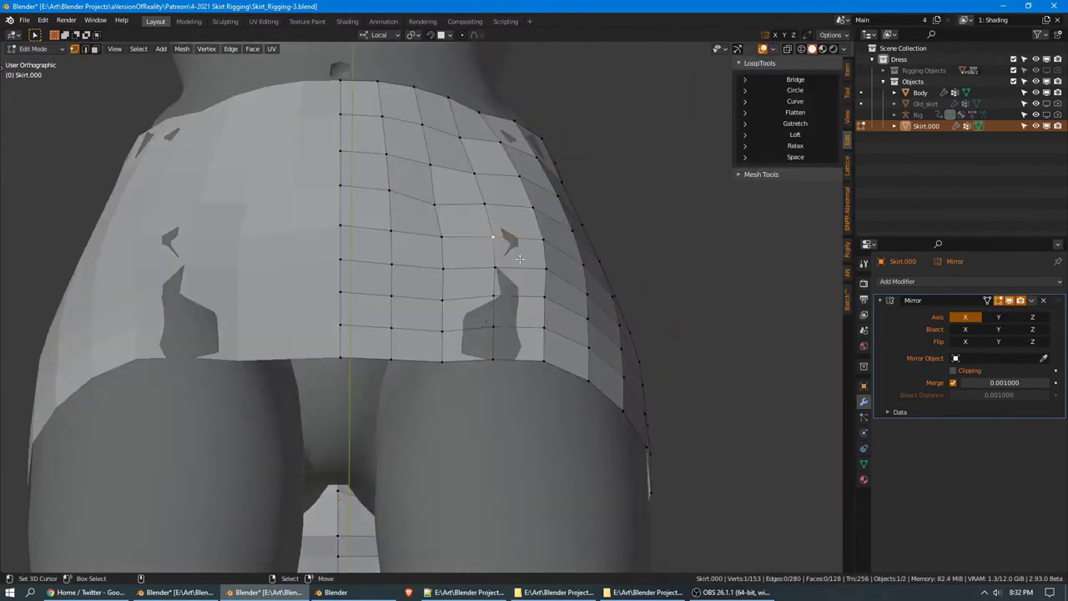
pyautogui.moveTo(467, 192); pyautogui.dragTo(584, 191, button='middle')
pyautogui.press('g')
pyautogui.press('y')
pyautogui.press('y')
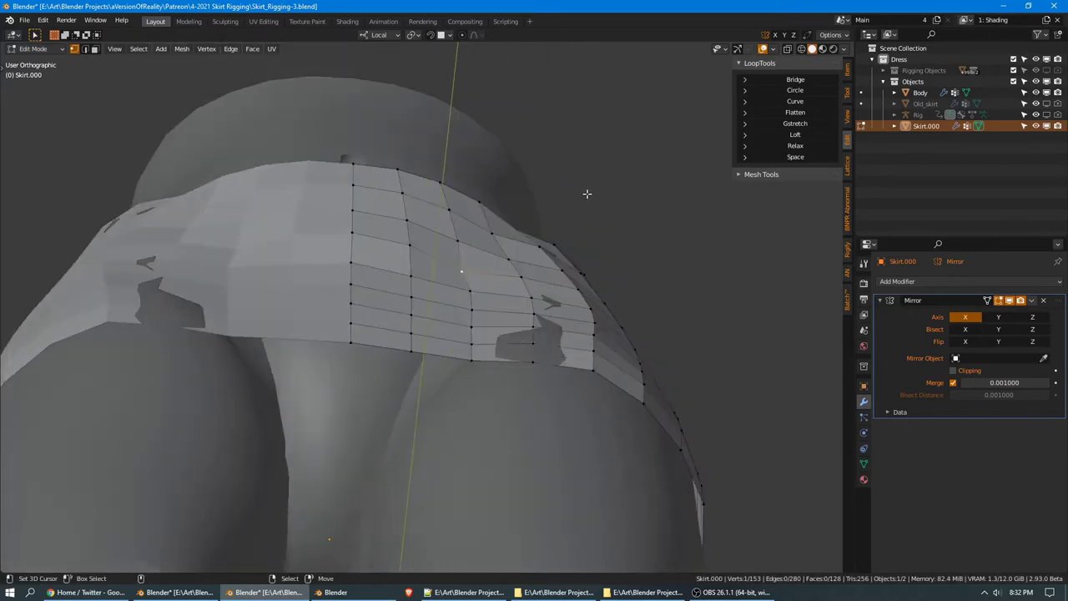
pyautogui.press('Escape')
# Push the selected front skirt vertex outward from the body with Shrink/Fatten
pyautogui.hotkey('alt', 's')
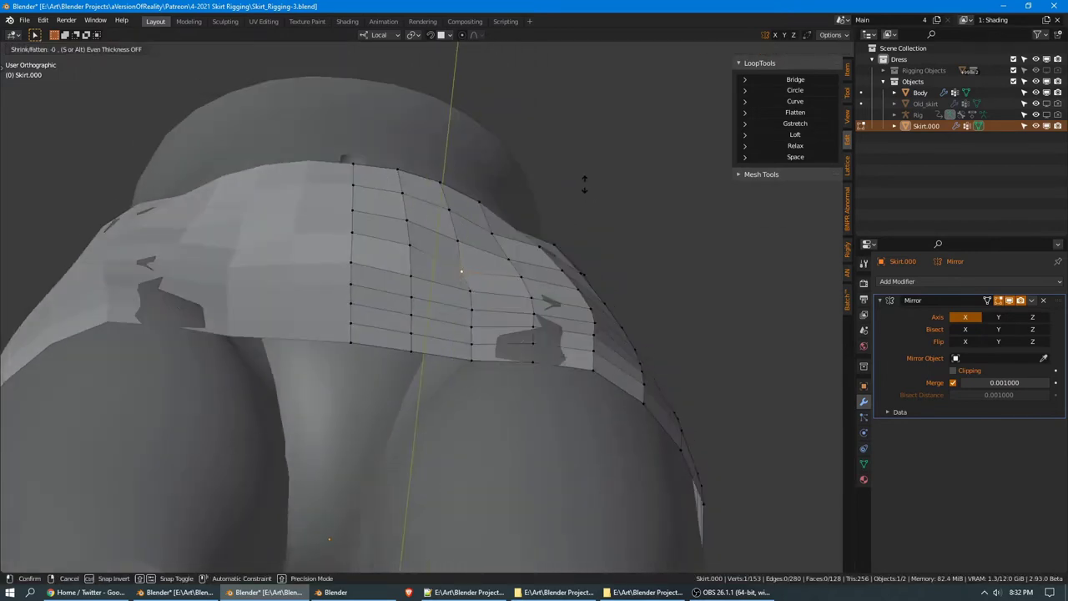
pyautogui.click(587, 183)
pyautogui.moveTo(529, 171); pyautogui.dragTo(518, 203, button='middle')
pyautogui.scroll(1, 518, 203)
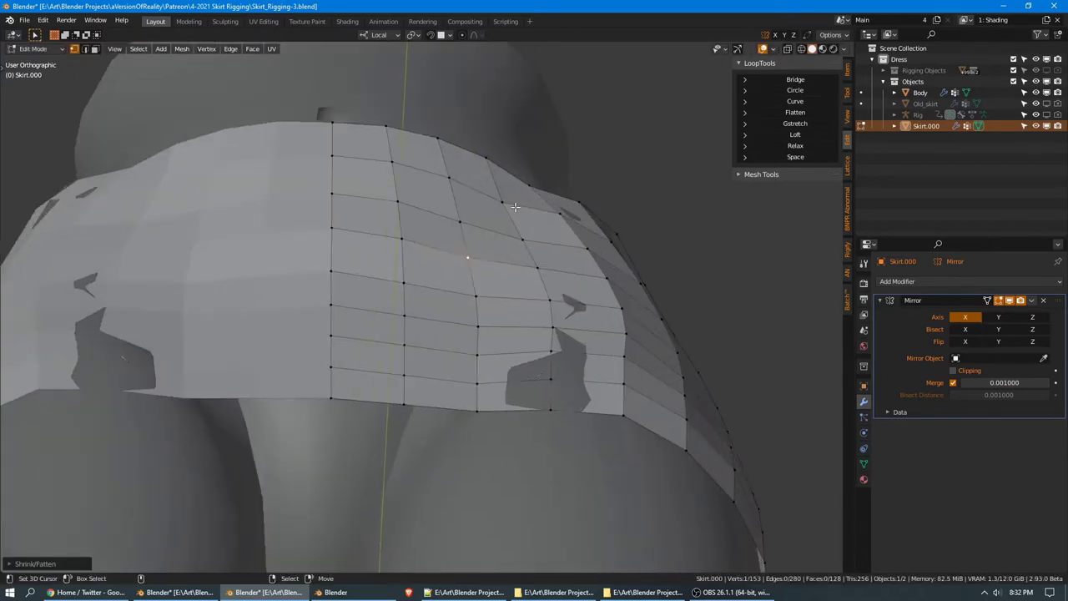
# Select the four lower front vertices over the thigh intersection and push them outward with Shrink/Fatten
pyautogui.moveTo(667, 175); pyautogui.dragTo(523, 182, button='middle')
pyautogui.moveTo(487, 145); pyautogui.dragTo(567, 175, button='middle')
pyautogui.moveTo(534, 269); pyautogui.dragTo(557, 319, button='middle')
pyautogui.rightClick(541, 287)
pyautogui.press('c')
pyautogui.click(562, 352)
pyautogui.rightClick(564, 358)
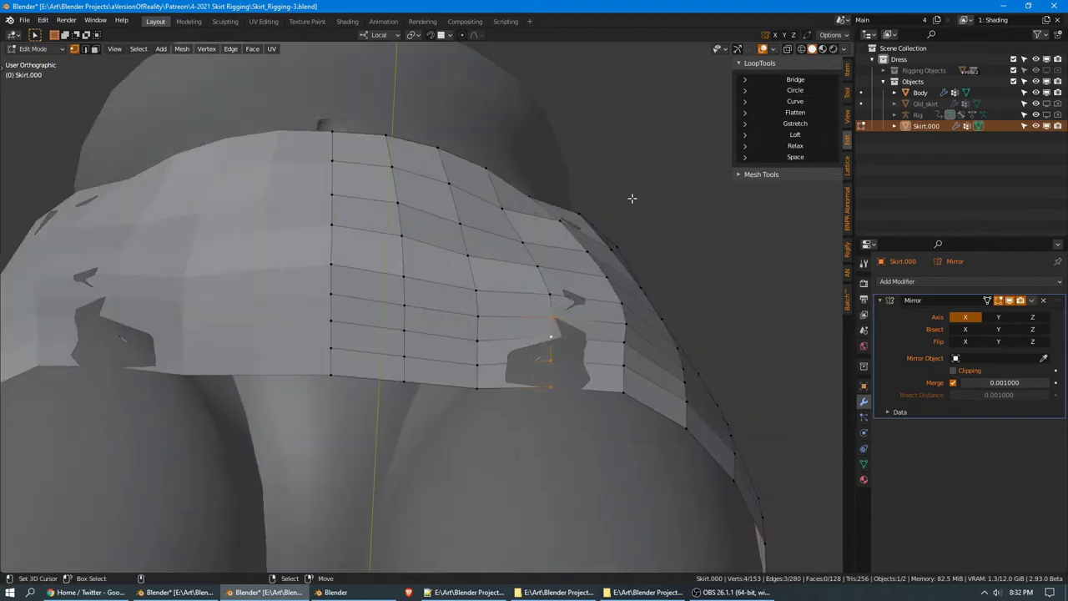
pyautogui.hotkey('alt', 's')
pyautogui.click(643, 165)
# Select the neighbouring column of five lower front vertices and push it outward with Shrink/Fatten
pyautogui.moveTo(604, 345); pyautogui.dragTo(601, 305, button='middle')
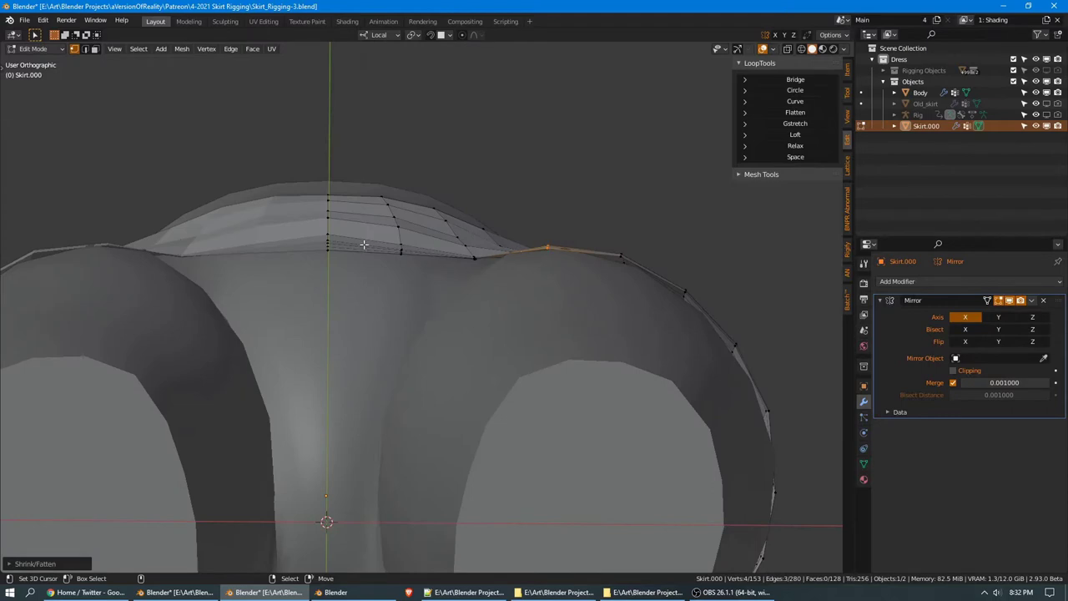
pyautogui.moveTo(403, 249); pyautogui.dragTo(499, 303, button='middle')
pyautogui.hotkey('alt', 'a')
pyautogui.press('c')
pyautogui.click(497, 304)
pyautogui.rightClick(499, 299)
pyautogui.press('KP_5')
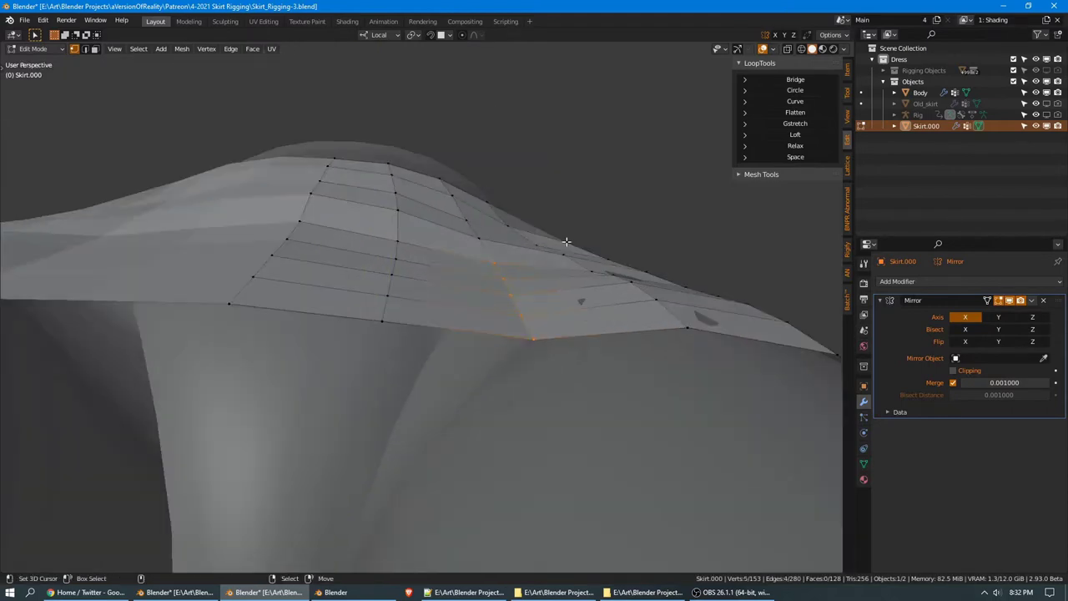
pyautogui.moveTo(565, 244); pyautogui.dragTo(527, 192, button='middle')
pyautogui.hotkey('alt', 's')
pyautogui.click(599, 193)
# Move the front vertex just below the waistline beside the hip along the Y axis
pyautogui.hotkey('alt', 'a')
pyautogui.scroll(-5, 598, 193)
pyautogui.scroll(3, 450, 280)
pyautogui.scroll(1, 441, 283)
pyautogui.rightClick(403, 248)
pyautogui.scroll(-4, 653, 222)
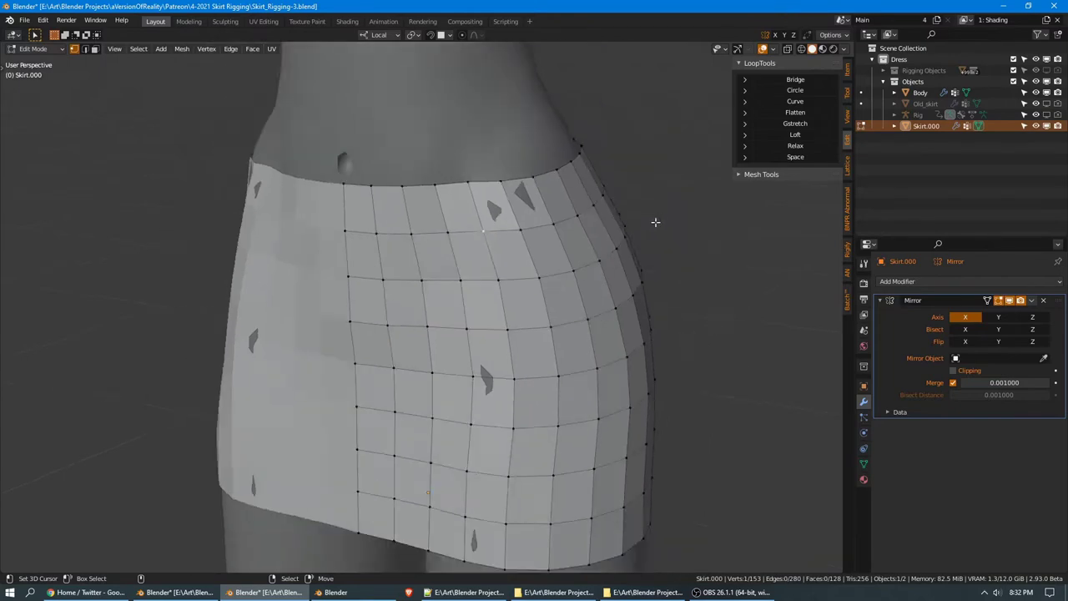
pyautogui.moveTo(654, 222); pyautogui.dragTo(591, 167, button='middle')
pyautogui.press('g')
pyautogui.press('y')
pyautogui.press('y')
pyautogui.click(600, 175)
# Move the centre-back vertex near the waist along the Y axis
pyautogui.rightClick(497, 186)
pyautogui.press('g')
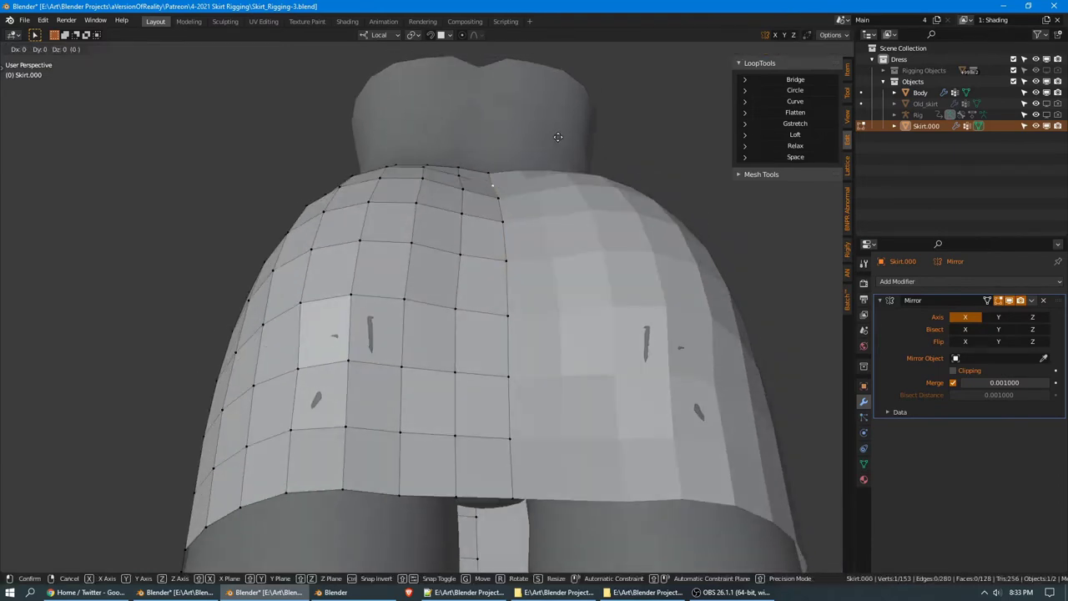
pyautogui.press('y')
pyautogui.click(534, 155)
# Slide the upper vertices on the centre-back seam along their edges to level the horizontal rows
pyautogui.moveTo(566, 115); pyautogui.dragTo(506, 280, button='middle')
pyautogui.press('g')
pyautogui.press('g')
pyautogui.click(548, 156)
pyautogui.hotkey('alt', 'a')
pyautogui.press('g')
pyautogui.press('g')
pyautogui.click(510, 273)
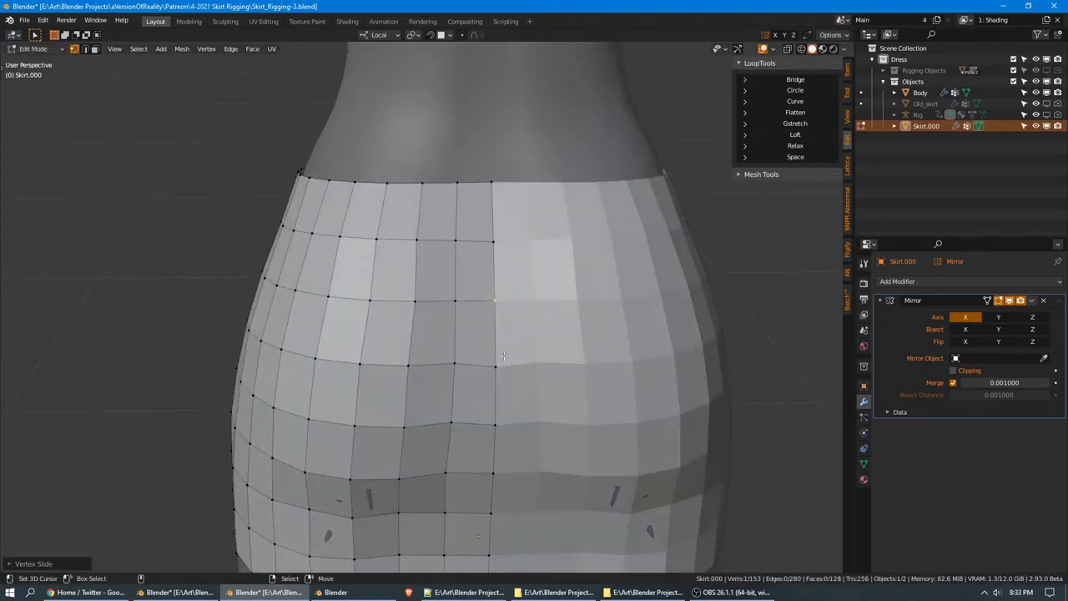
pyautogui.rightClick(505, 360)
pyautogui.press('g')
pyautogui.press('g')
pyautogui.click(513, 336)
# Select six vertices around the face next to the centre-back seam and move them along the Y axis
pyautogui.keyDown('shift'); pyautogui.moveTo(513, 336); pyautogui.dragTo(514, 243, button='middle'); pyautogui.keyUp('shift')
pyautogui.press('c')
pyautogui.click(472, 254)
pyautogui.rightClick(472, 254)
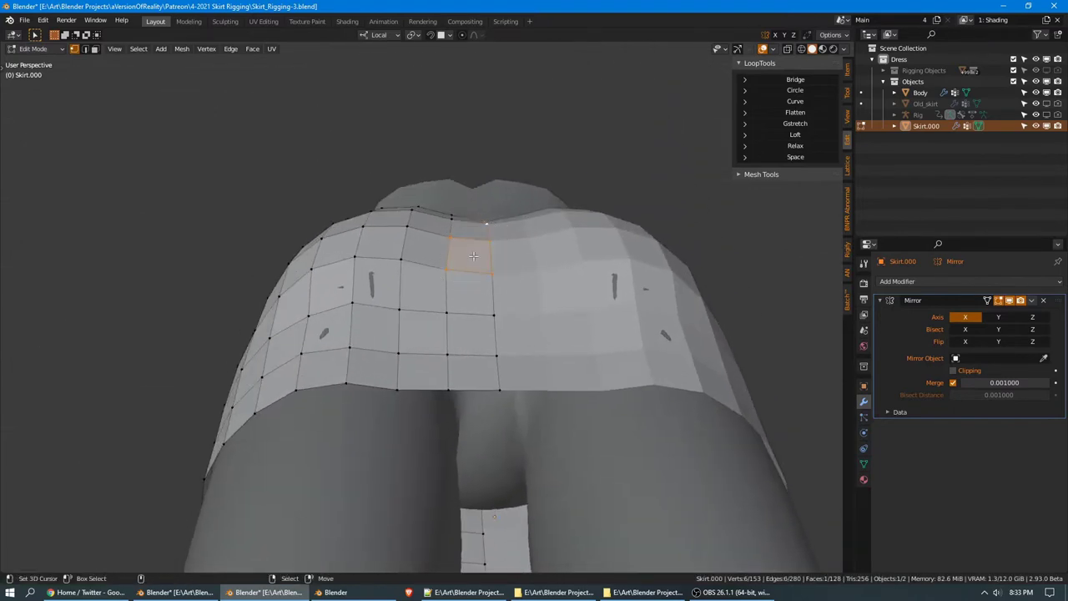
pyautogui.moveTo(589, 200)
pyautogui.mouseDown(button='middle')
pyautogui.moveTo(591, 187)
pyautogui.moveTo(547, 242)
pyautogui.mouseUp(button='middle')
pyautogui.press('g')
pyautogui.press('y')
pyautogui.press('y')
pyautogui.click(579, 163)
pyautogui.hotkey('alt', 'a')
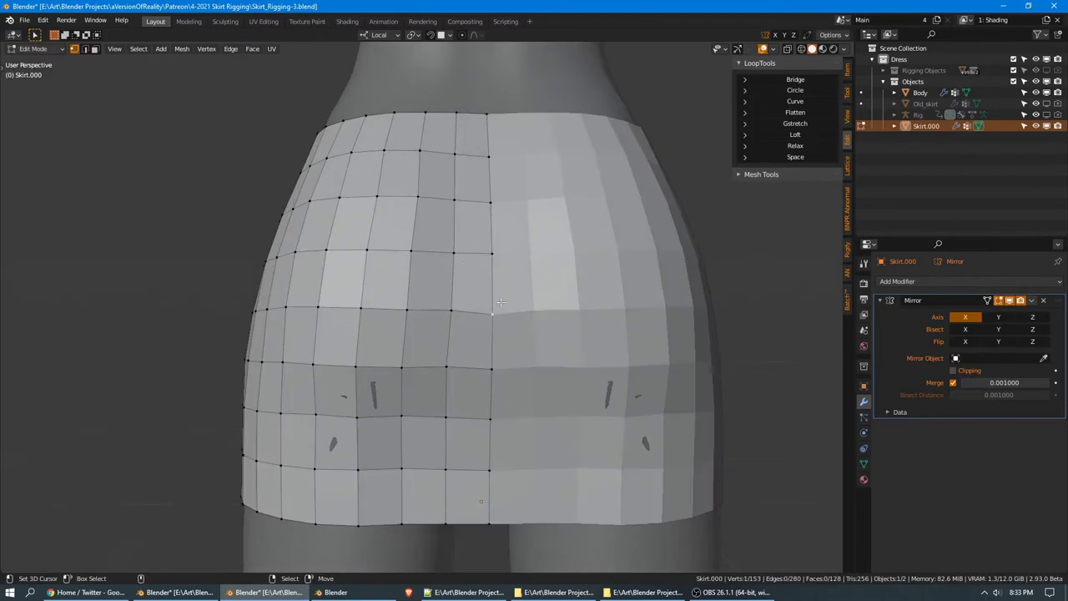
# Slide the mid-height centre-back vertex along the seam into line with its row
pyautogui.press('g')
pyautogui.press('g')
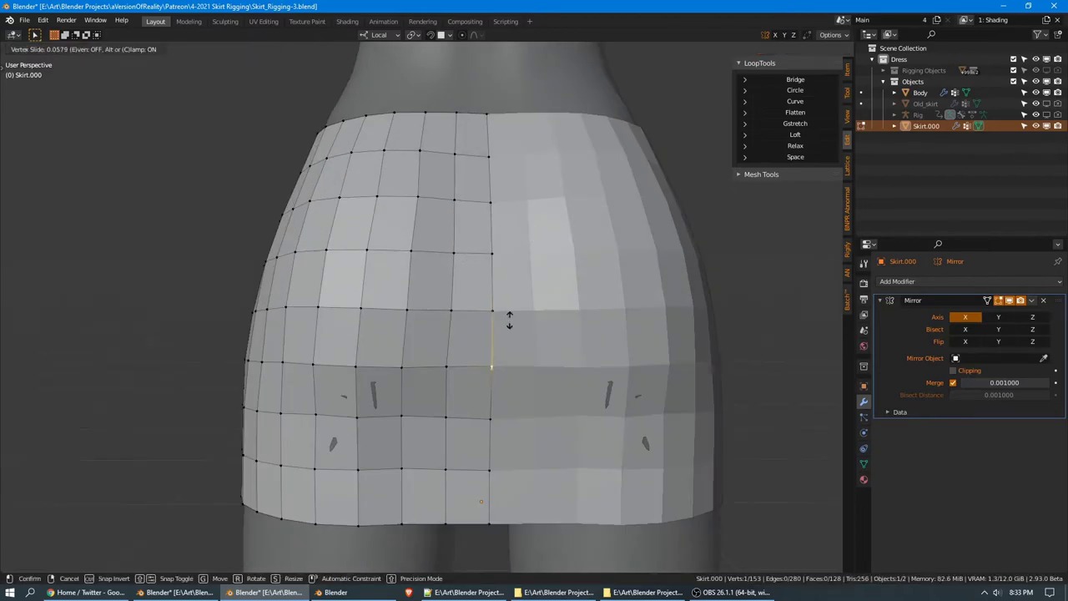
pyautogui.click(509, 321)
# Move the top two vertices of the centre-back seam along the Y axis
pyautogui.moveTo(561, 256); pyautogui.dragTo(503, 247, button='middle')
pyautogui.press('g')
pyautogui.press('y')
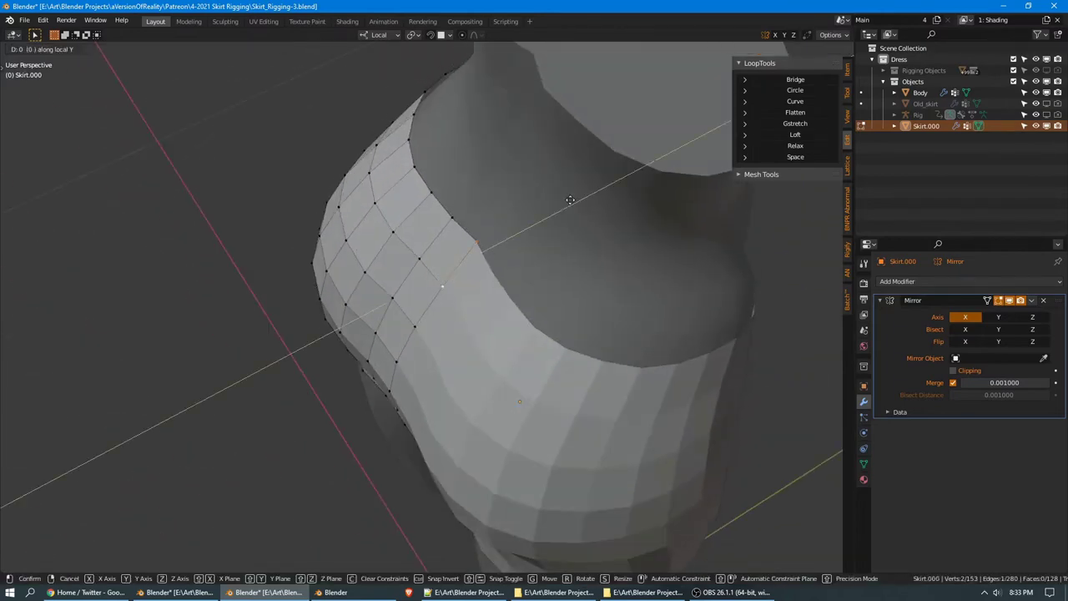
pyautogui.press('y')
pyautogui.click(564, 203)
pyautogui.moveTo(529, 241); pyautogui.dragTo(597, 176, button='middle')
pyautogui.hotkey('alt', 'a')
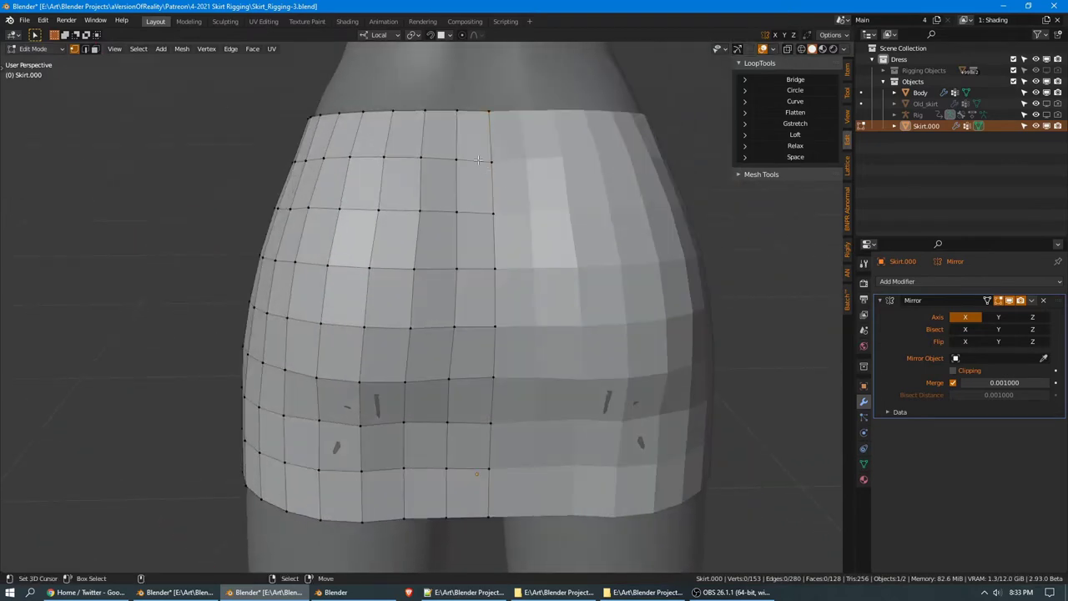
# Select every horizontal edge loop of the skirt in edge mode and space their vertices evenly with LoopTools Space
pyautogui.press('2')
pyautogui.keyDown('alt'); pyautogui.click(472, 115); pyautogui.keyUp('alt')
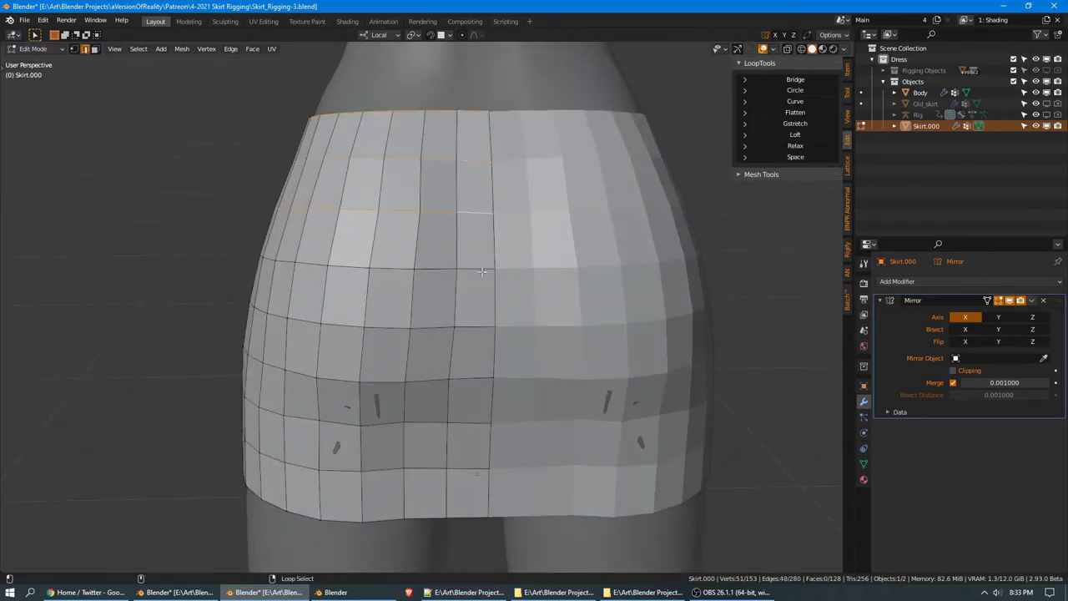
pyautogui.keyDown('alt'); pyautogui.keyDown('shift'); pyautogui.click(482, 269); pyautogui.keyUp('shift'); pyautogui.keyUp('alt')
pyautogui.keyDown('alt'); pyautogui.keyDown('shift'); pyautogui.click(484, 325); pyautogui.keyUp('shift'); pyautogui.keyUp('alt')
pyautogui.keyDown('alt'); pyautogui.keyDown('shift'); pyautogui.click(481, 378); pyautogui.keyUp('shift'); pyautogui.keyUp('alt')
pyautogui.keyDown('alt'); pyautogui.keyDown('shift'); pyautogui.click(472, 422); pyautogui.keyUp('shift'); pyautogui.keyUp('alt')
pyautogui.keyDown('alt'); pyautogui.keyDown('shift'); pyautogui.click(472, 469); pyautogui.keyUp('shift'); pyautogui.keyUp('alt')
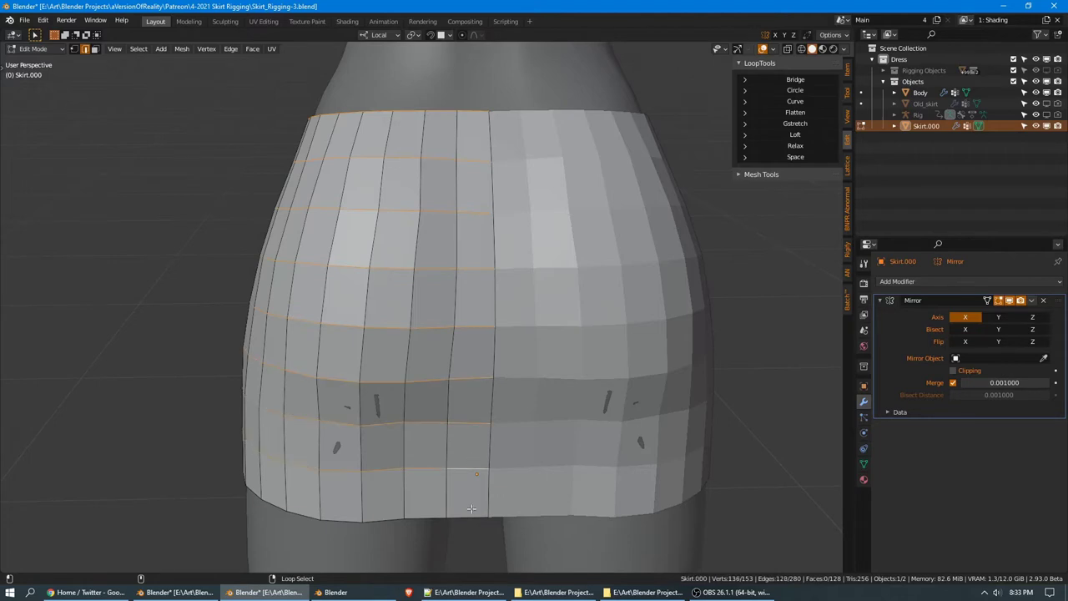
pyautogui.keyDown('alt'); pyautogui.keyDown('shift'); pyautogui.click(472, 508); pyautogui.keyUp('shift'); pyautogui.keyUp('alt')
pyautogui.click(796, 158)
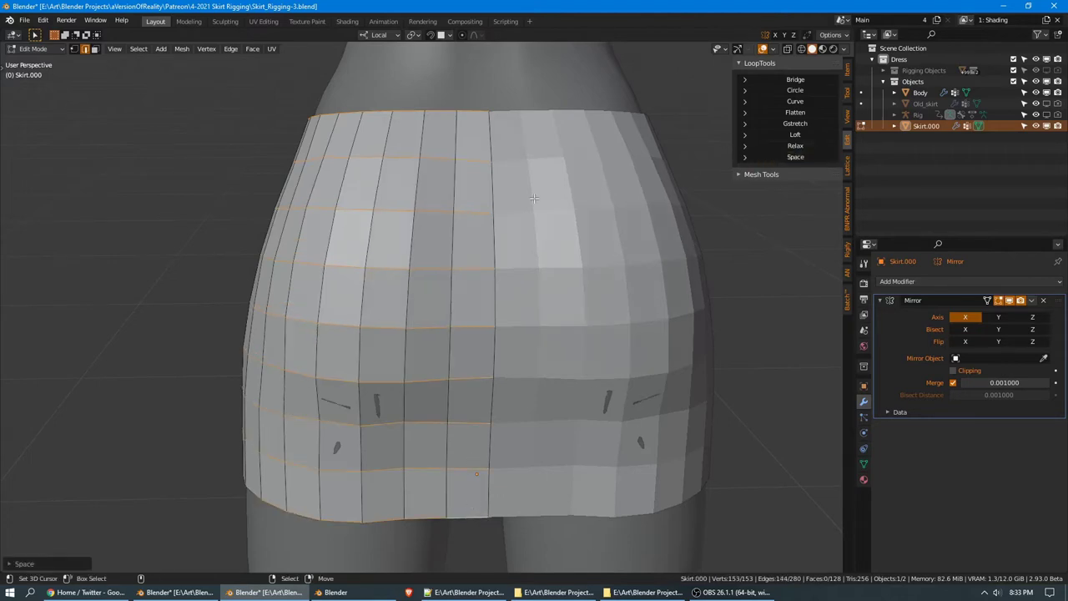
# Select all vertical edge loops using Select Similar and even out their spacing with LoopTools Space
pyautogui.hotkey('alt', 'a')
pyautogui.keyDown('alt'); pyautogui.click(492, 237); pyautogui.keyUp('alt')
pyautogui.keyDown('alt'); pyautogui.keyDown('shift'); pyautogui.rightClick(460, 236); pyautogui.keyUp('shift'); pyautogui.keyUp('alt')
pyautogui.hotkey('shift', 'g')
pyautogui.click(460, 238)
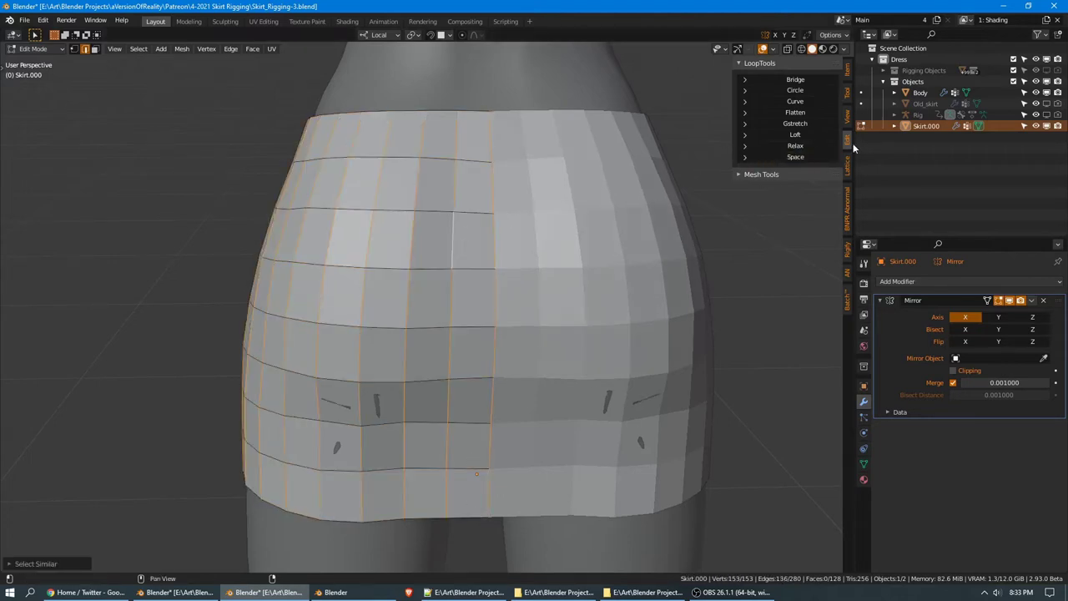
pyautogui.click(788, 159)
# Select all horizontal edge loops in front view and flatten them with LoopTools Flatten
pyautogui.scroll(-1, 515, 196)
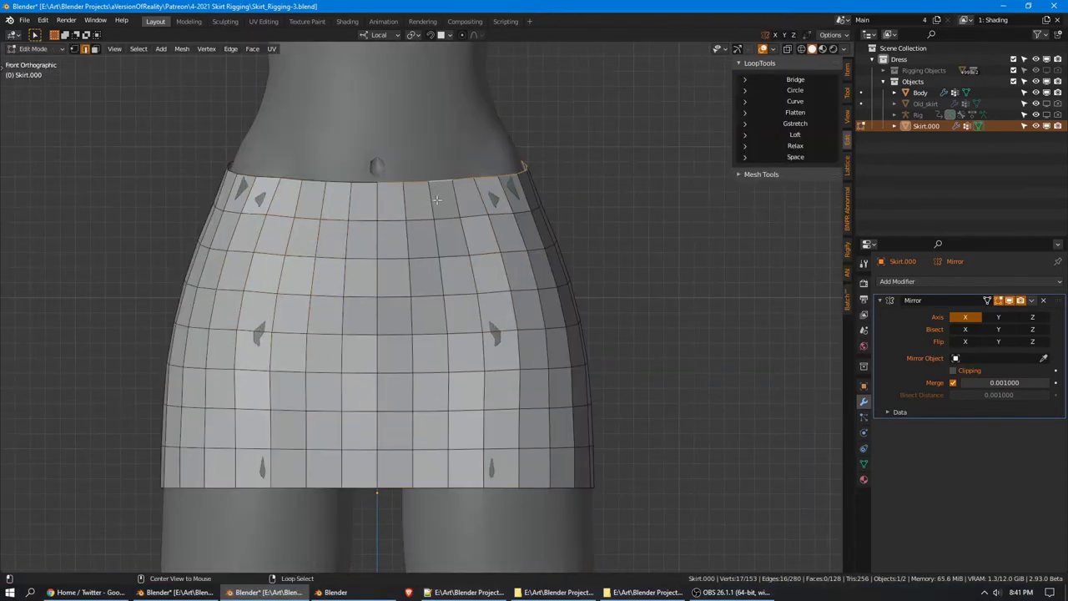
pyautogui.keyDown('alt'); pyautogui.keyDown('shift'); pyautogui.rightClick(444, 247); pyautogui.keyUp('shift'); pyautogui.keyUp('alt')
pyautogui.hotkey('ctrl', 'z')
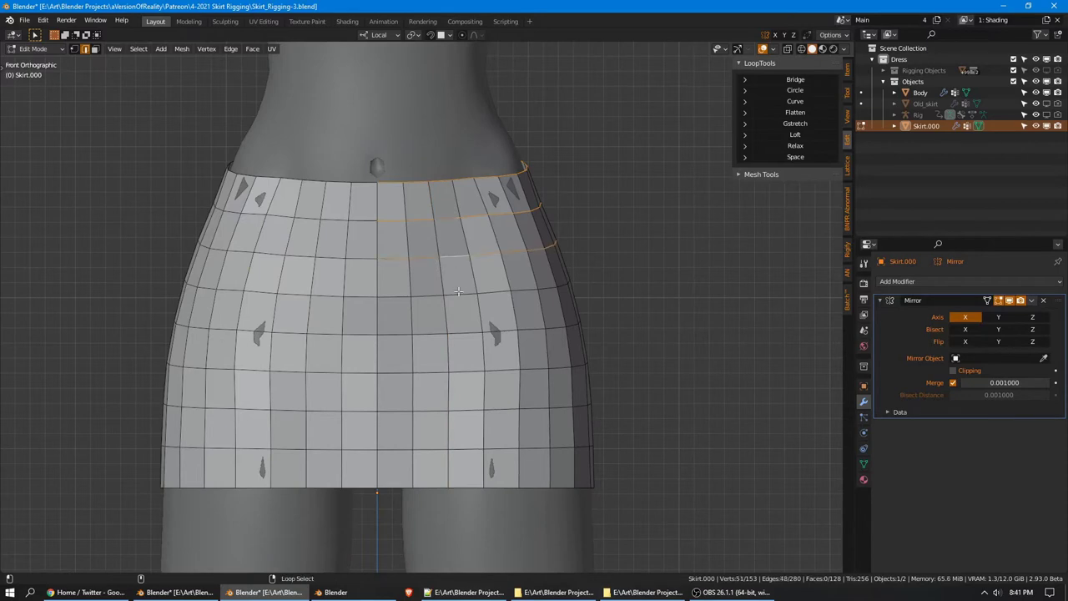
pyautogui.keyDown('alt'); pyautogui.keyDown('shift'); pyautogui.click(470, 368); pyautogui.keyUp('shift'); pyautogui.keyUp('alt')
pyautogui.keyDown('alt'); pyautogui.keyDown('shift'); pyautogui.click(469, 408); pyautogui.keyUp('shift'); pyautogui.keyUp('alt')
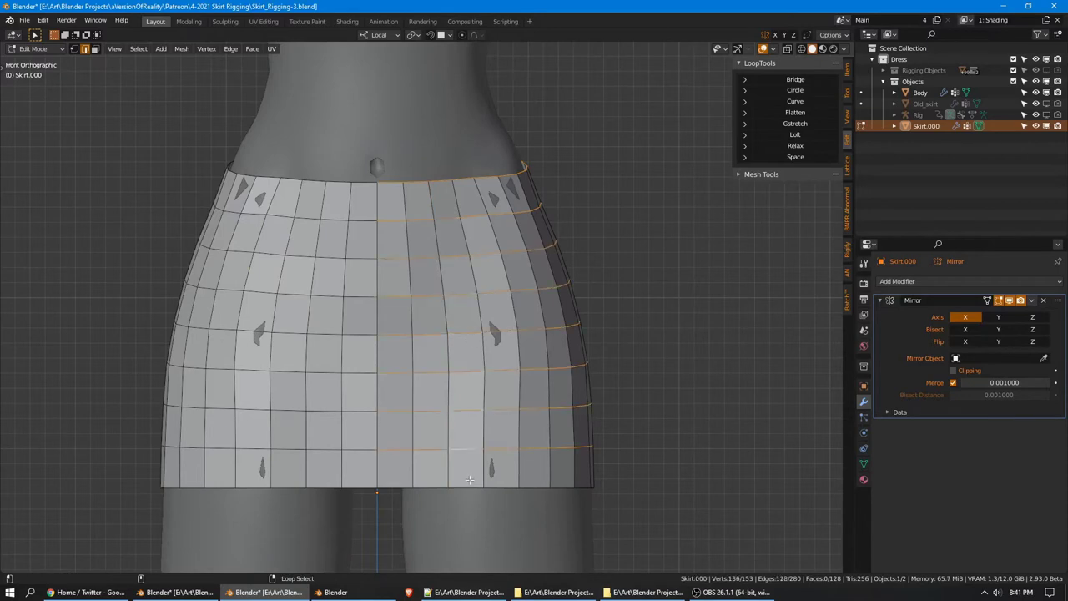
pyautogui.click(808, 115)
pyautogui.scroll(3, 615, 228)
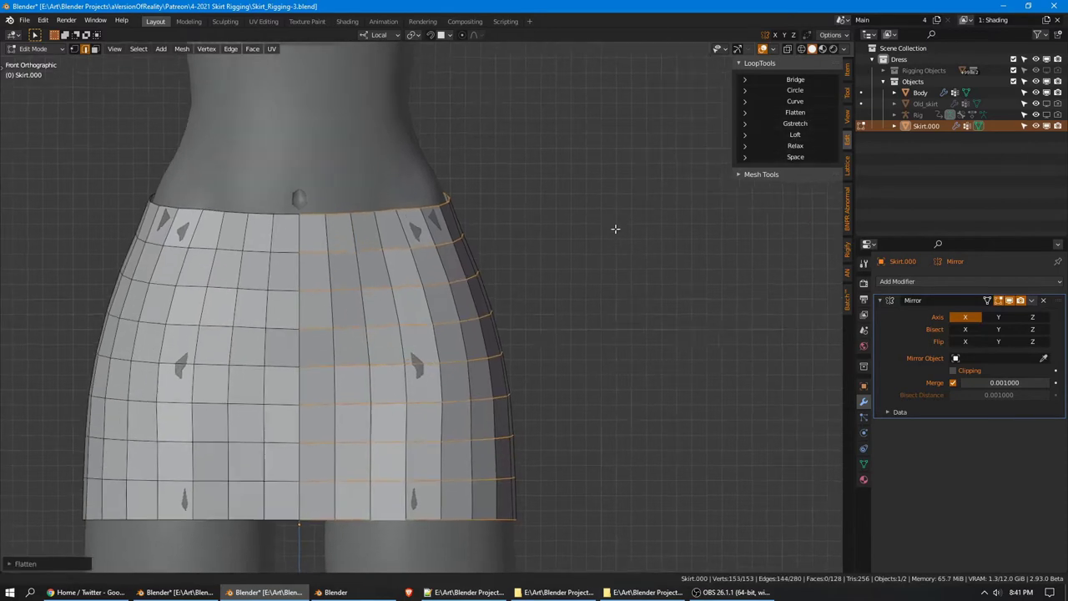
# Return to Object Mode and add a Subdivision Surface modifier to the skirt
pyautogui.click(415, 215)
pyautogui.keyDown('shift'); pyautogui.click(428, 215); pyautogui.keyUp('shift')
pyautogui.keyDown('shift'); pyautogui.moveTo(427, 215); pyautogui.dragTo(567, 227, button='middle'); pyautogui.keyUp('shift')
pyautogui.press('Tab')
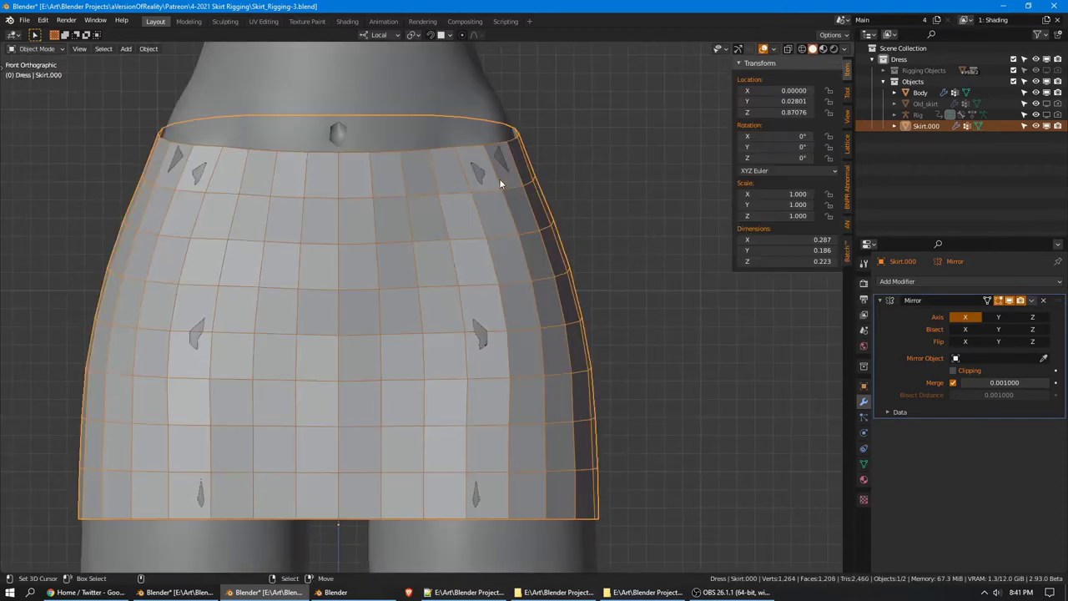
pyautogui.click(918, 281)
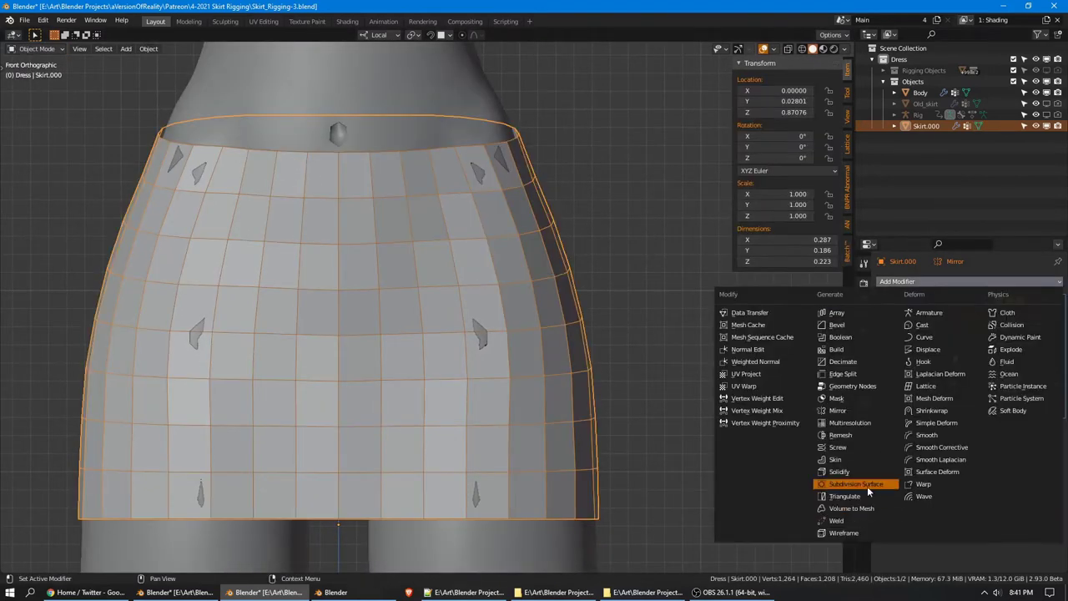
pyautogui.click(847, 486)
# Check the skirt against the subdivided body, and turn off the viewport Subdivision display on both body and skirt
pyautogui.click(492, 129)
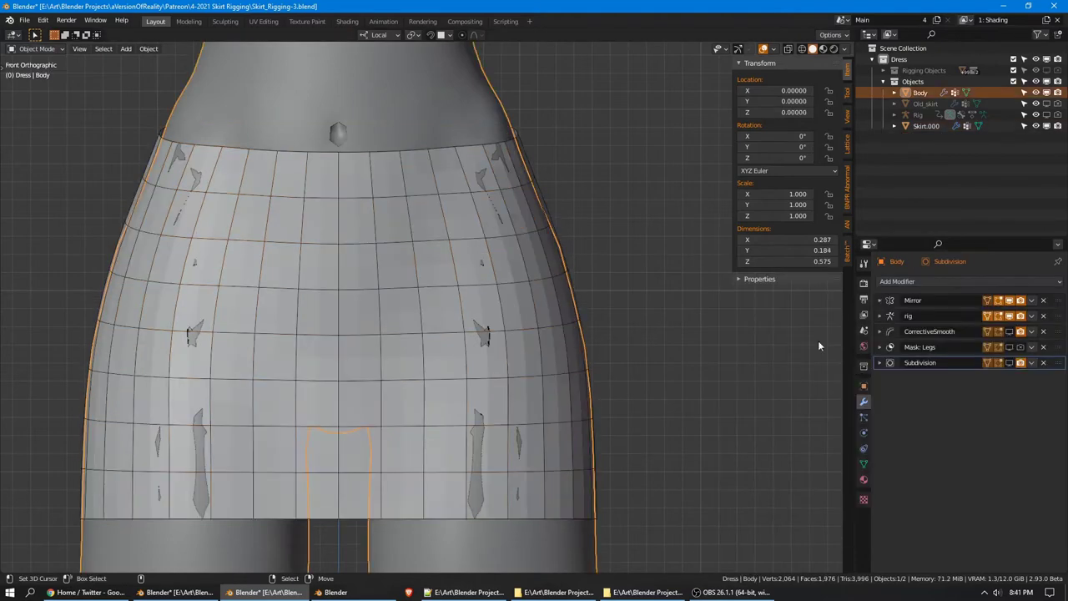
pyautogui.click(1010, 363)
pyautogui.moveTo(618, 233); pyautogui.dragTo(494, 301, button='middle')
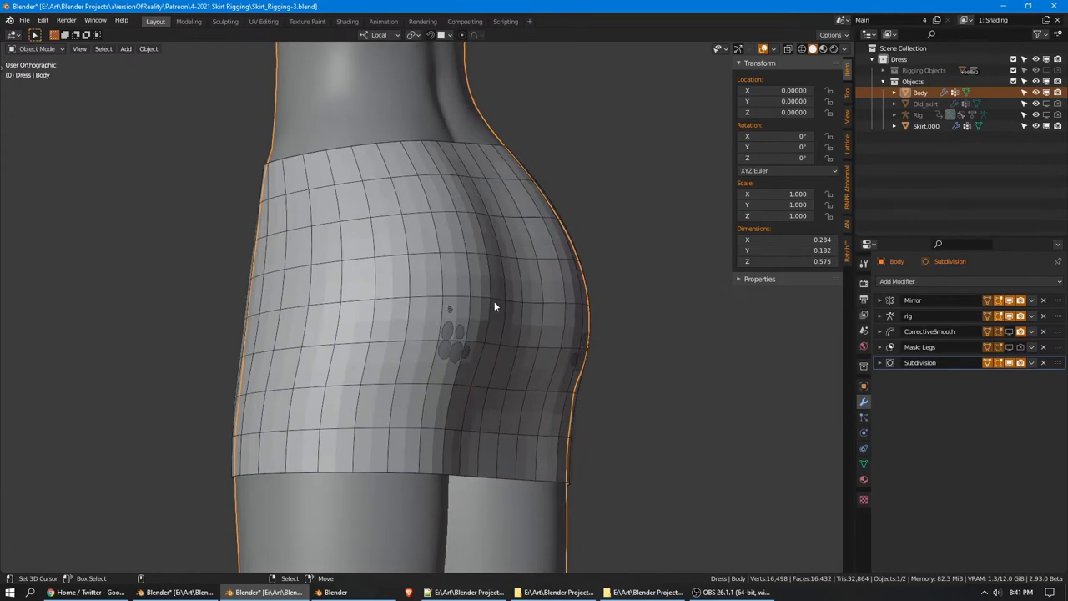
pyautogui.click(1010, 364)
pyautogui.click(556, 334)
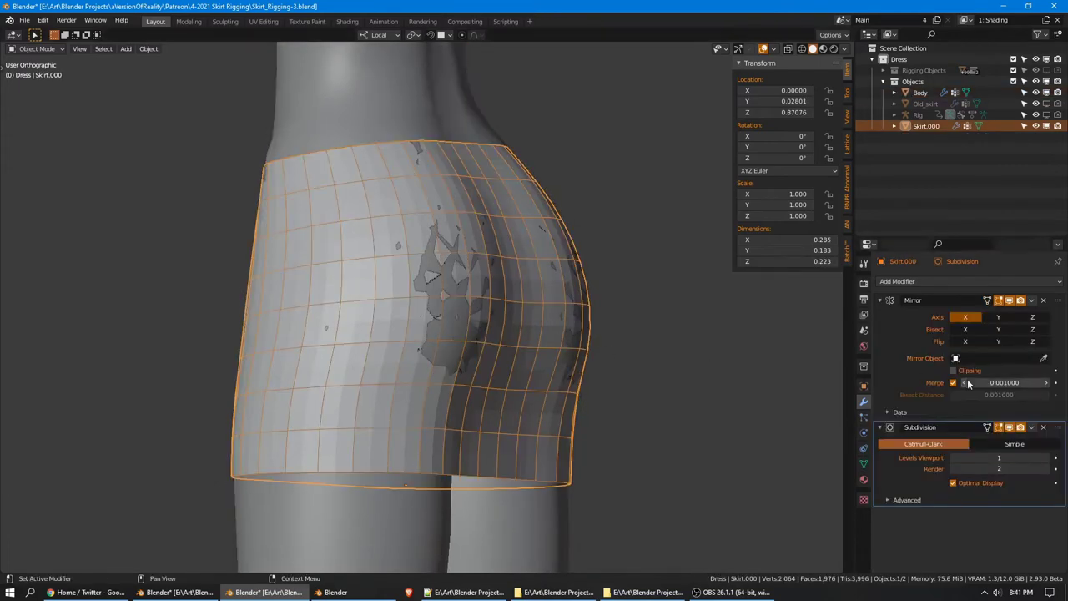
pyautogui.click(1010, 427)
# Push the lower back vertex near the inner thigh outward with Shrink/Fatten in Edit Mode
pyautogui.scroll(5, 554, 331)
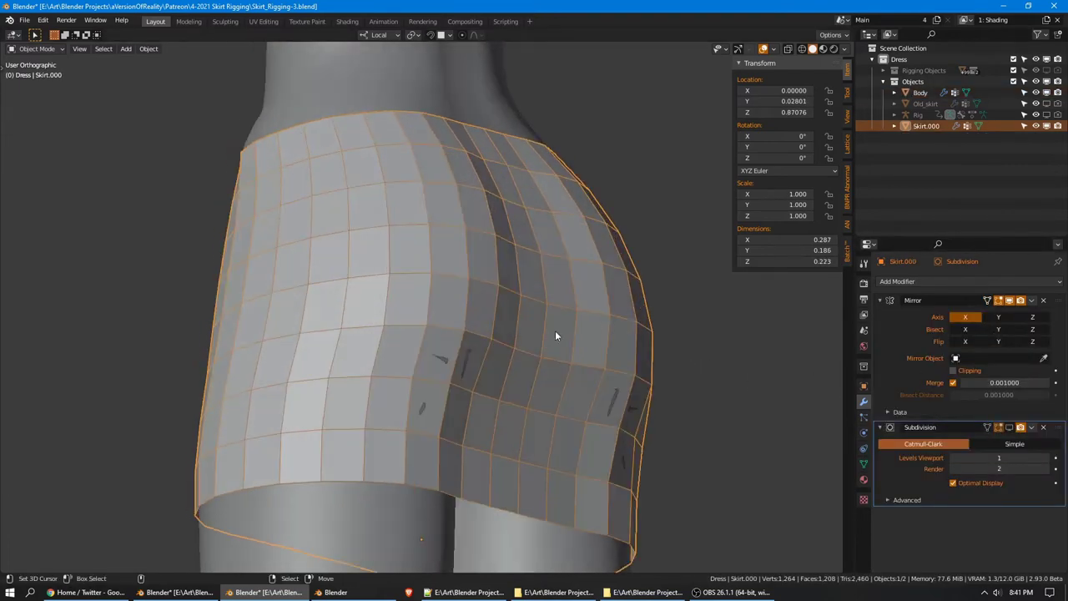
pyautogui.press('Tab')
pyautogui.click(464, 332)
pyautogui.keyDown('shift'); pyautogui.rightClick(464, 333); pyautogui.keyUp('shift')
pyautogui.keyDown('shift'); pyautogui.rightClick(455, 372); pyautogui.keyUp('shift')
pyautogui.moveTo(468, 364); pyautogui.dragTo(587, 150, button='middle')
pyautogui.hotkey('alt', 'a')
pyautogui.hotkey('alt', 's')
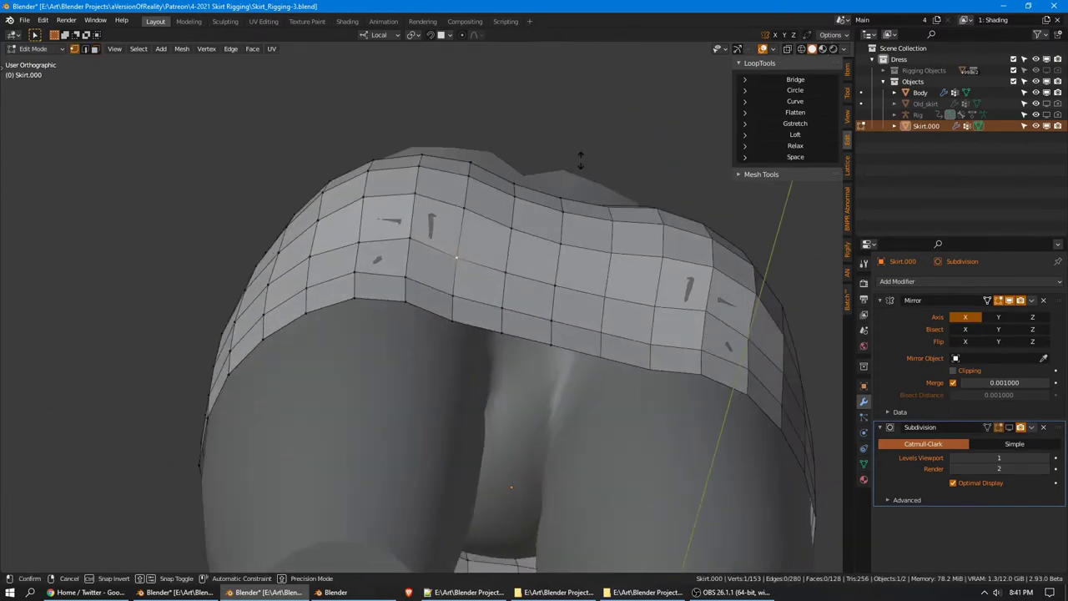
pyautogui.click(582, 158)
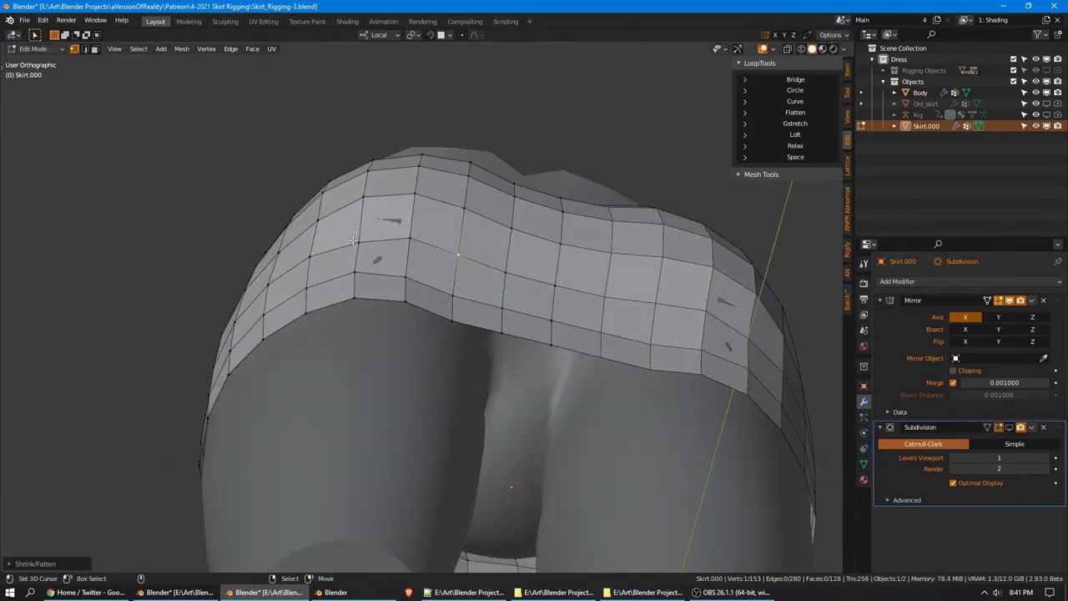
# Push the lower back vertex on the outer side of the intersection outward with Shrink/Fatten
pyautogui.rightClick(354, 240)
pyautogui.hotkey('alt', 's')
pyautogui.click(449, 148)
# In face mode, move the front hem face over the thigh along the Y axis to clear the body
pyautogui.press('3')
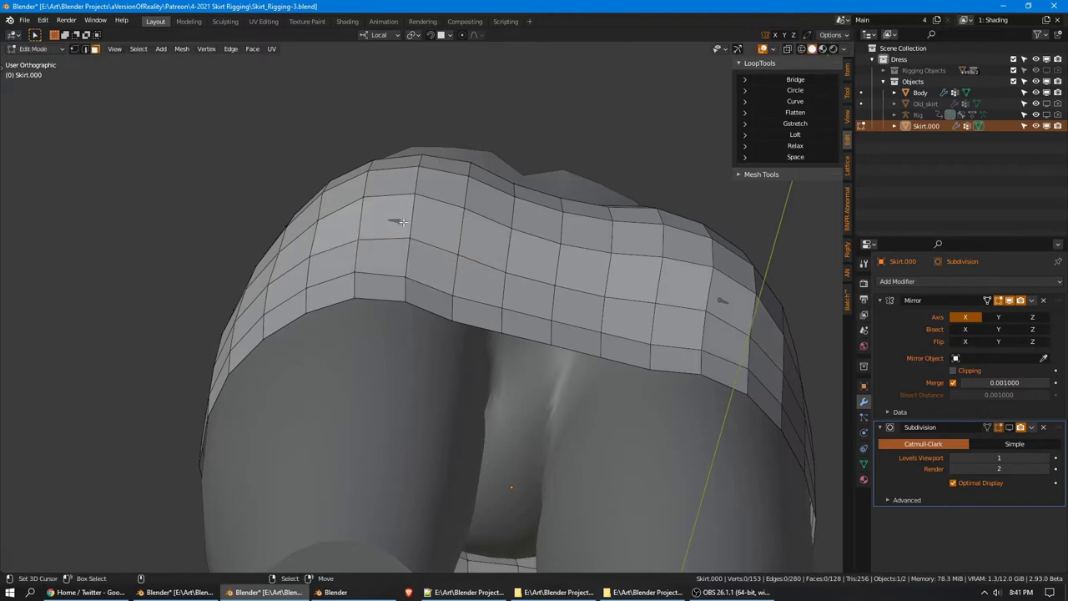
pyautogui.click(392, 219)
pyautogui.moveTo(525, 141); pyautogui.dragTo(598, 184, button='middle')
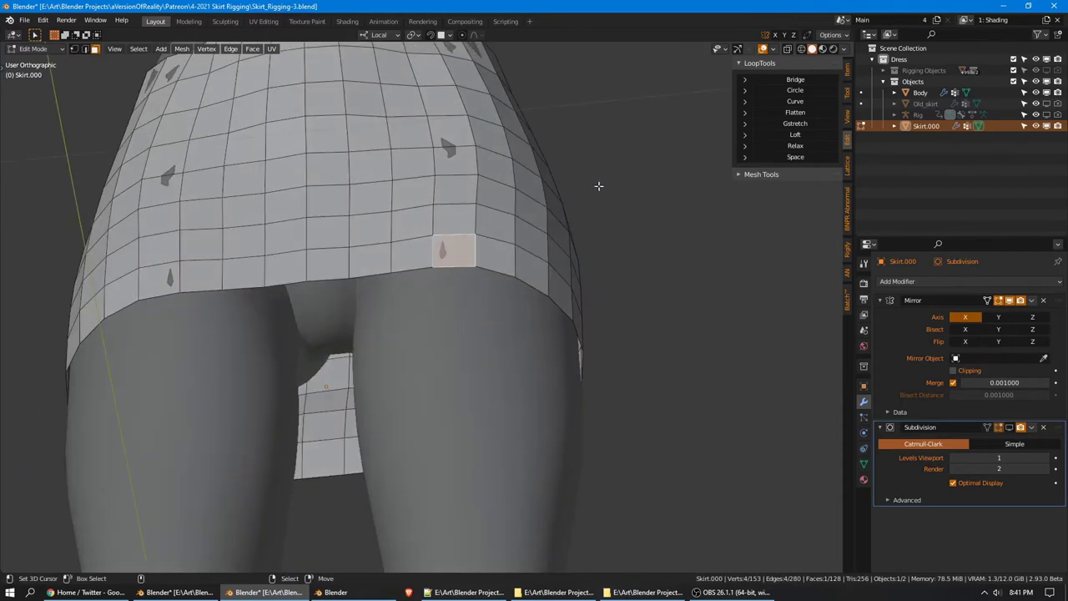
pyautogui.press('g')
pyautogui.press('y')
pyautogui.press('y')
pyautogui.click(599, 184)
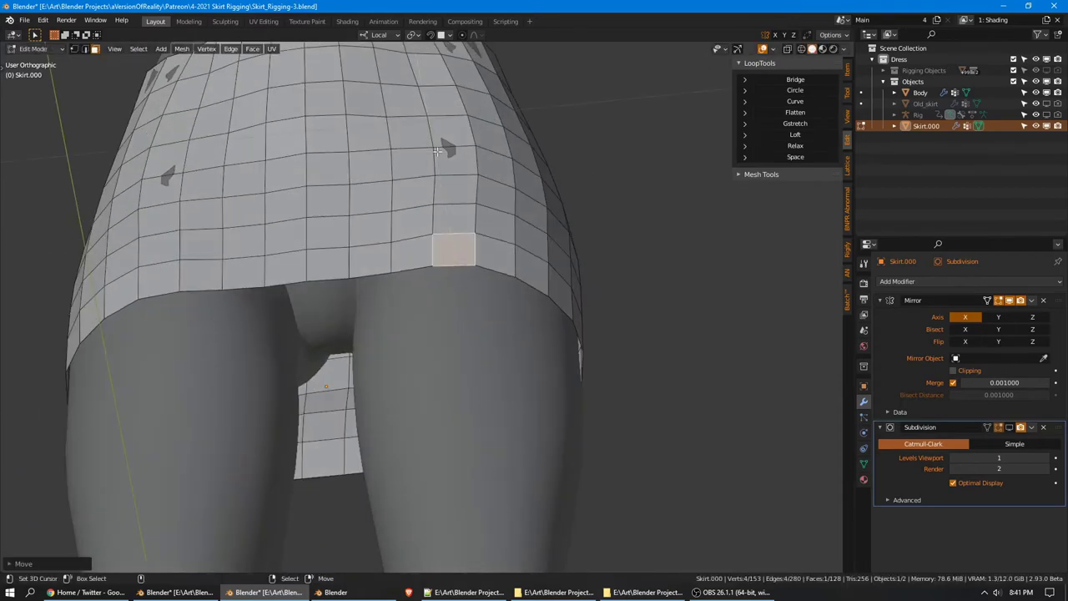
# Push the intersecting front faces at mid height and the two waist faces near the hip outward with Shrink/Fatten
pyautogui.rightClick(444, 150)
pyautogui.keyDown('shift'); pyautogui.rightClick(448, 138); pyautogui.keyUp('shift')
pyautogui.moveTo(451, 138); pyautogui.dragTo(476, 307, button='middle')
pyautogui.hotkey('alt', 's')
pyautogui.click(559, 94)
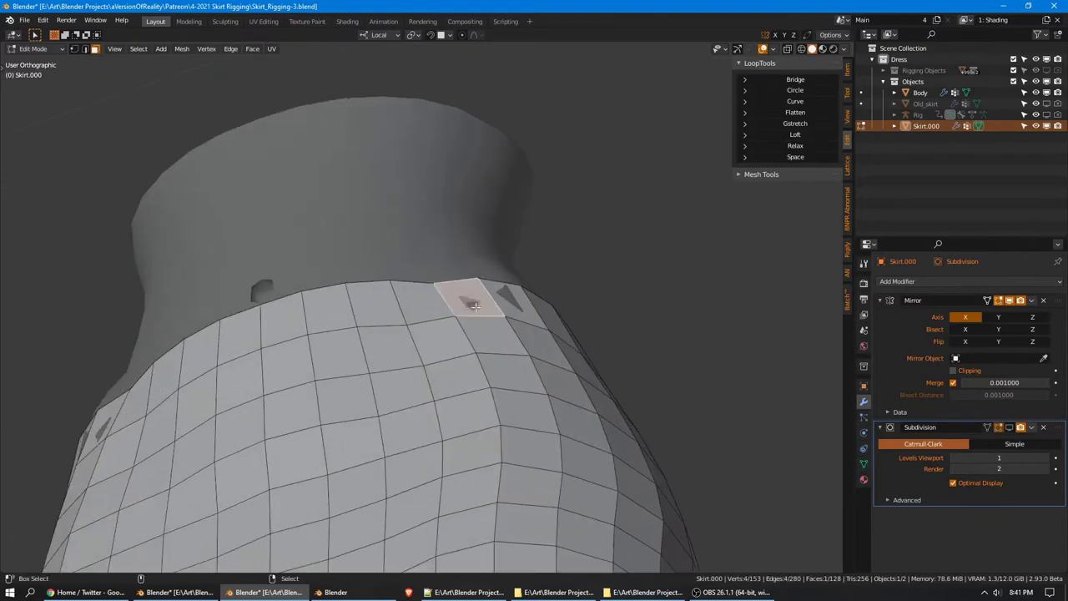
pyautogui.hotkey('alt', 's')
pyautogui.click(573, 212)
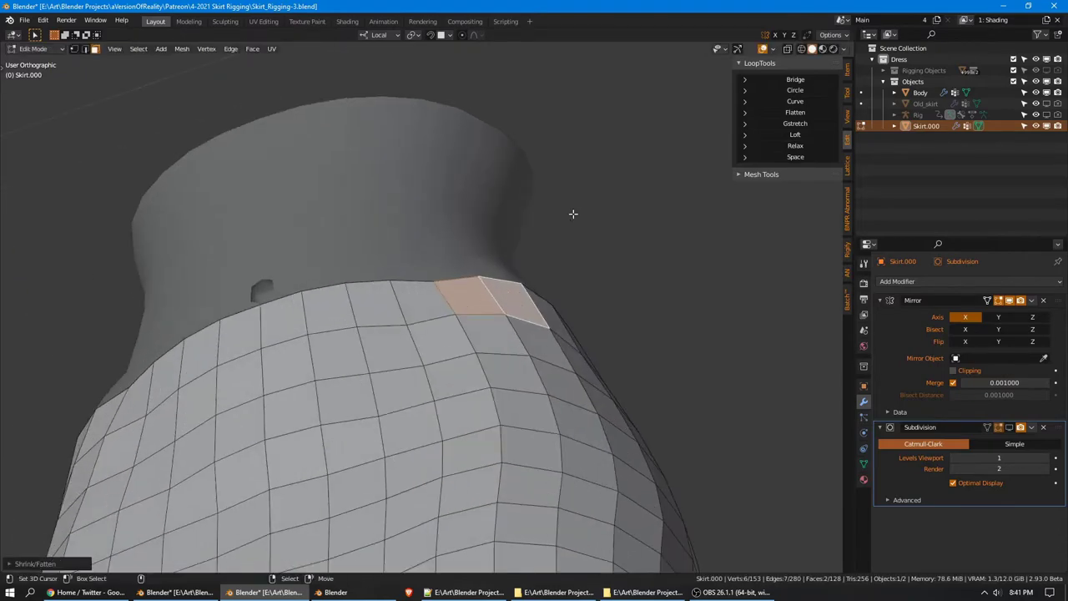
# In vertex mode, push the two neighbouring vertices just below the skirt's front waist edge outward with Shrink/Fatten
pyautogui.moveTo(574, 212); pyautogui.dragTo(456, 296, button='middle')
pyautogui.press('1')
pyautogui.rightClick(434, 279)
pyautogui.hotkey('alt', 's')
pyautogui.rightClick(547, 206)
pyautogui.keyDown('shift'); pyautogui.click(409, 349); pyautogui.keyUp('shift')
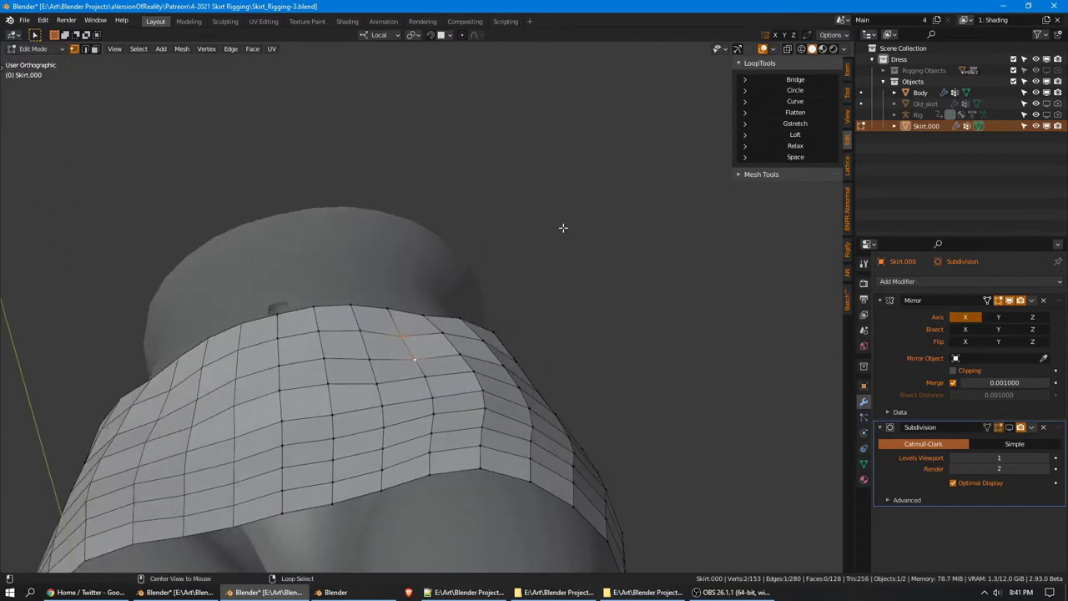
pyautogui.hotkey('alt', 's')
pyautogui.click(562, 225)
pyautogui.moveTo(563, 225); pyautogui.dragTo(481, 314, button='middle')
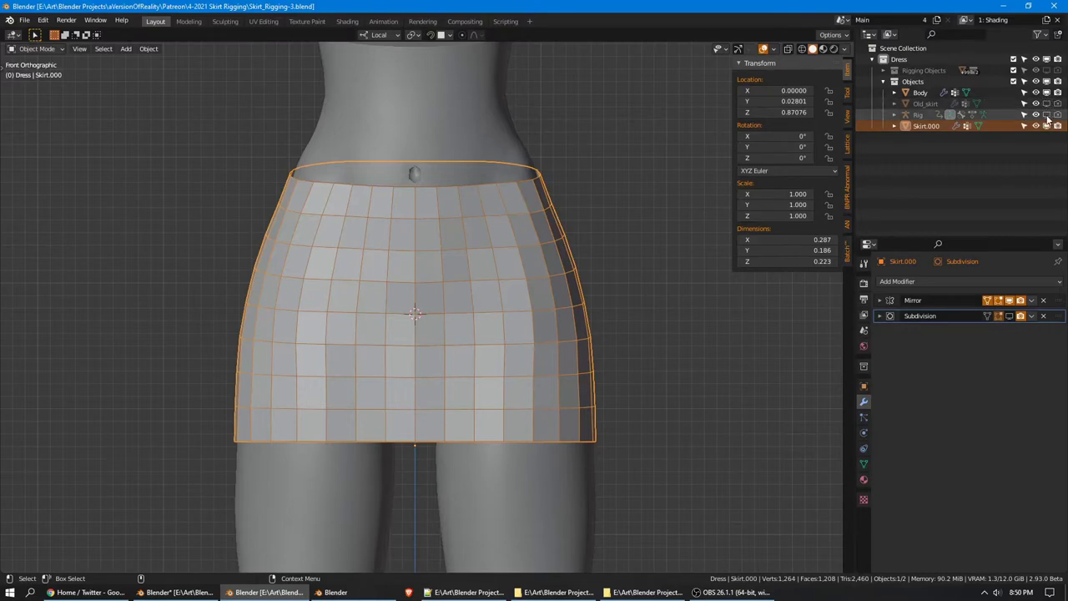
# Unhide the rig in the viewport and try rotating the left thigh FK control bone
pyautogui.click(1048, 115)
pyautogui.click(532, 458)
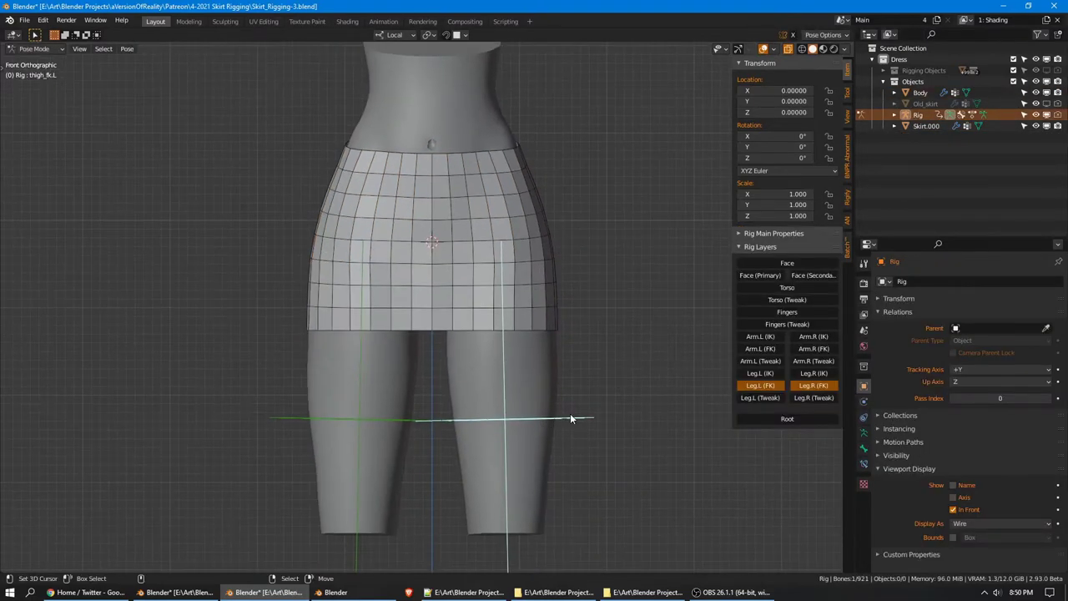
pyautogui.press('r')
pyautogui.press('Escape')
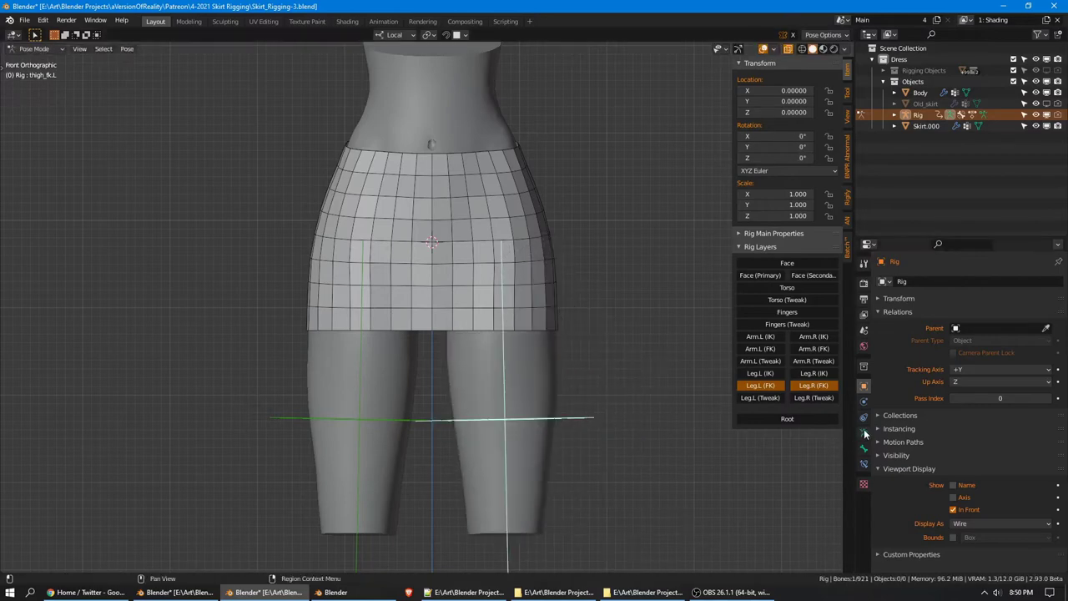
# Also show the armature layer holding the deform bones, and select the central hip bone and both thigh bones in turn
pyautogui.click(864, 432)
pyautogui.keyDown('shift'); pyautogui.click(1035, 349); pyautogui.keyUp('shift')
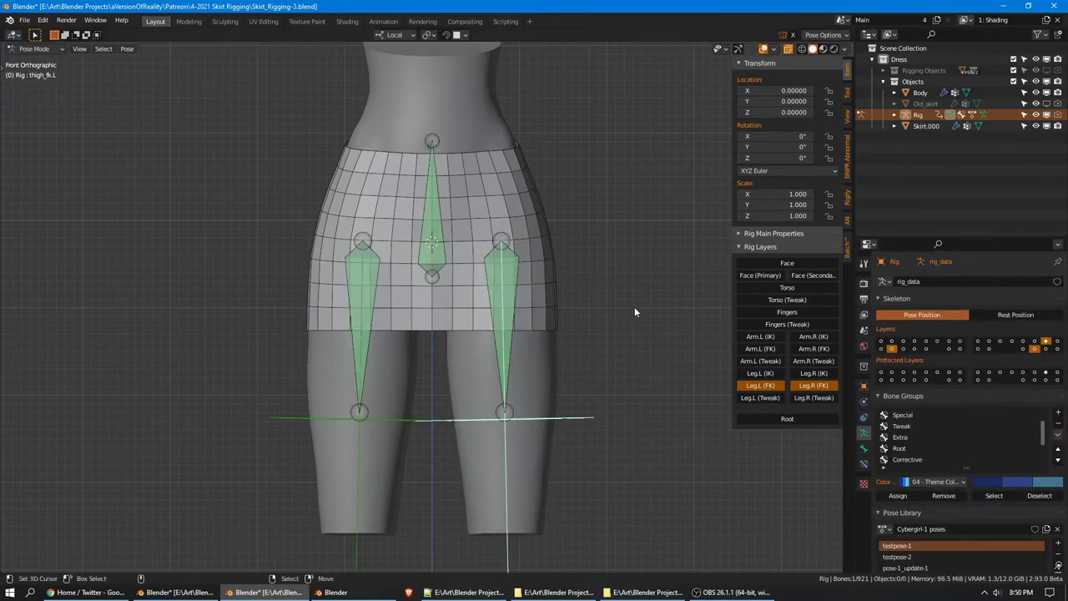
pyautogui.scroll(2, 610, 350)
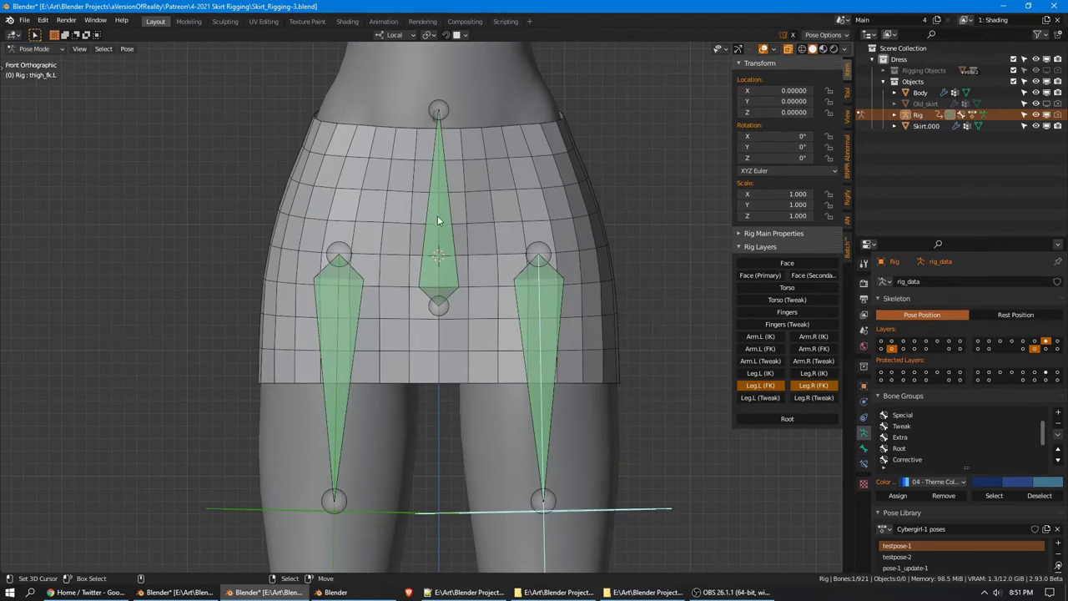
pyautogui.click(441, 220)
pyautogui.rightClick(526, 280)
pyautogui.rightClick(348, 297)
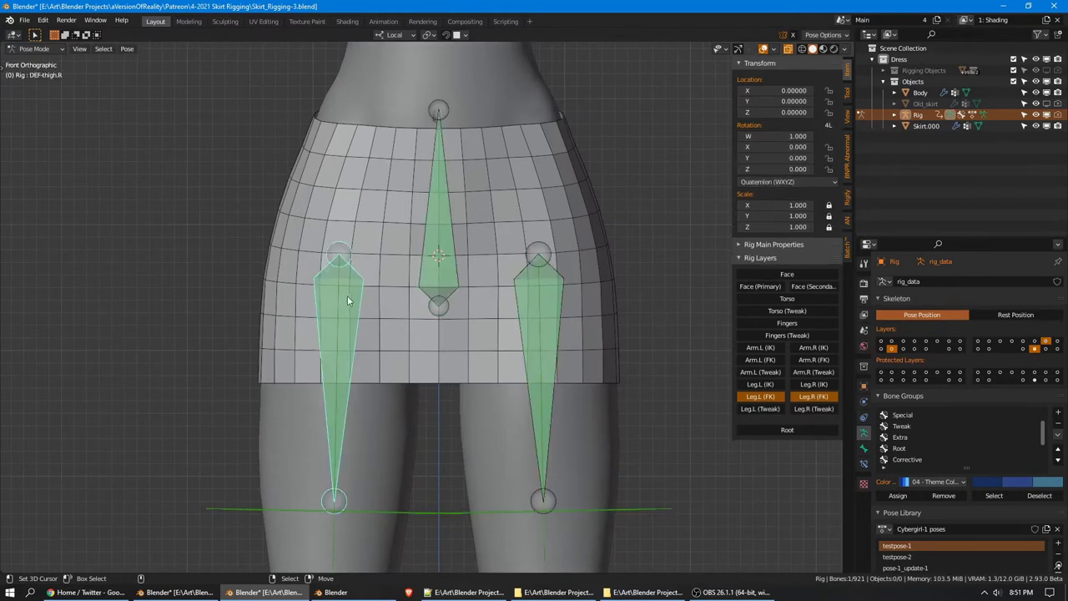
# Examine the left and right thigh deform bones beneath the skirt in the front view
pyautogui.keyDown('shift'); pyautogui.moveTo(348, 298); pyautogui.dragTo(338, 291, button='middle'); pyautogui.keyUp('shift')
pyautogui.rightClick(548, 283)
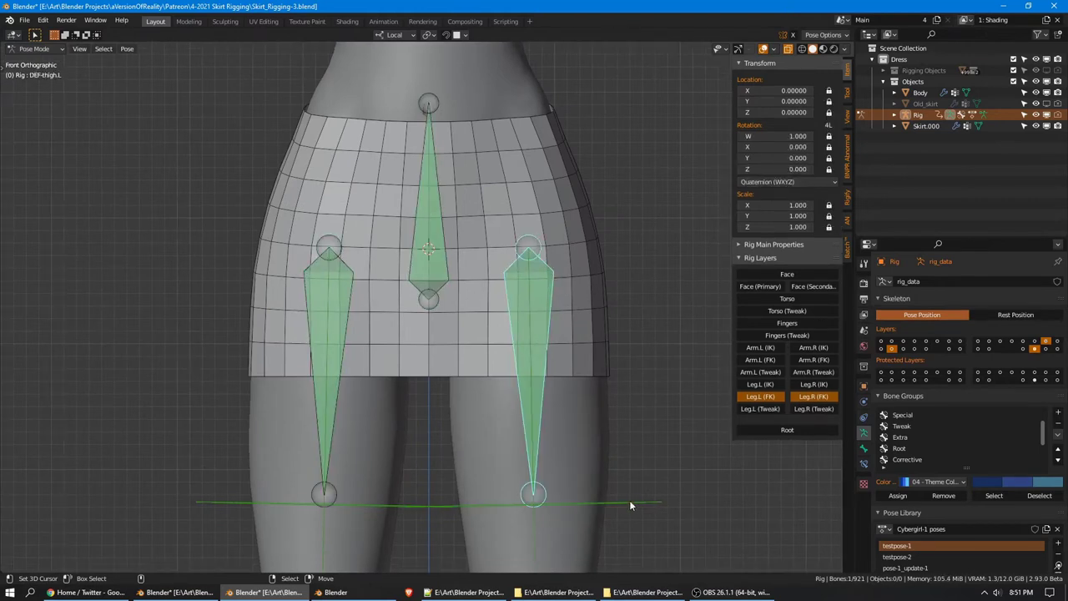
pyautogui.click(548, 350)
pyautogui.click(540, 285)
pyautogui.keyDown('shift'); pyautogui.moveTo(584, 368); pyautogui.dragTo(653, 319, button='middle'); pyautogui.keyUp('shift')
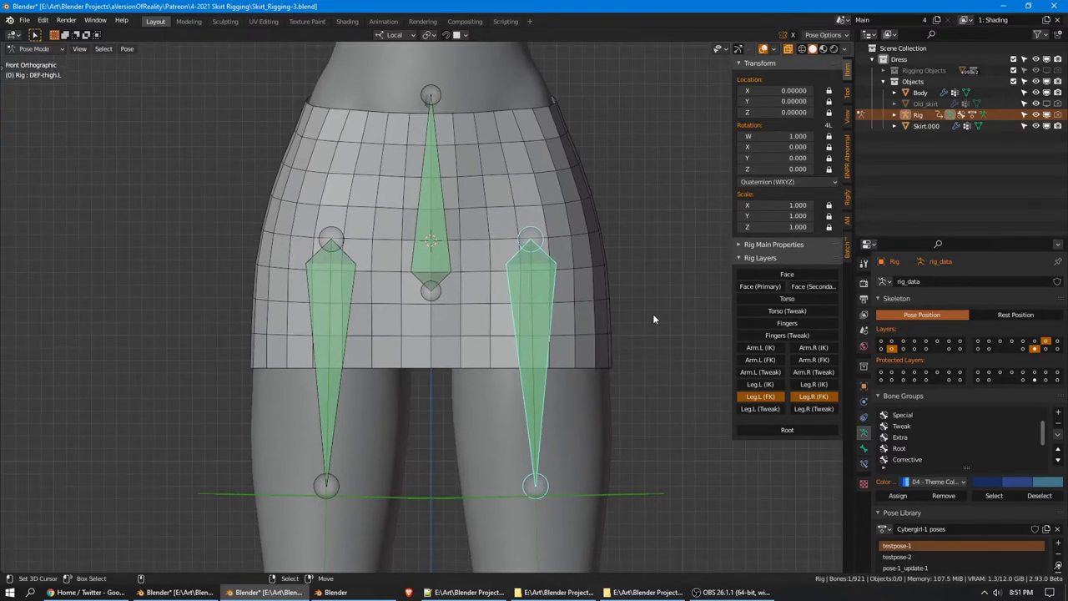
pyautogui.keyDown('shift'); pyautogui.moveTo(658, 265); pyautogui.dragTo(634, 286, button='middle'); pyautogui.keyUp('shift')
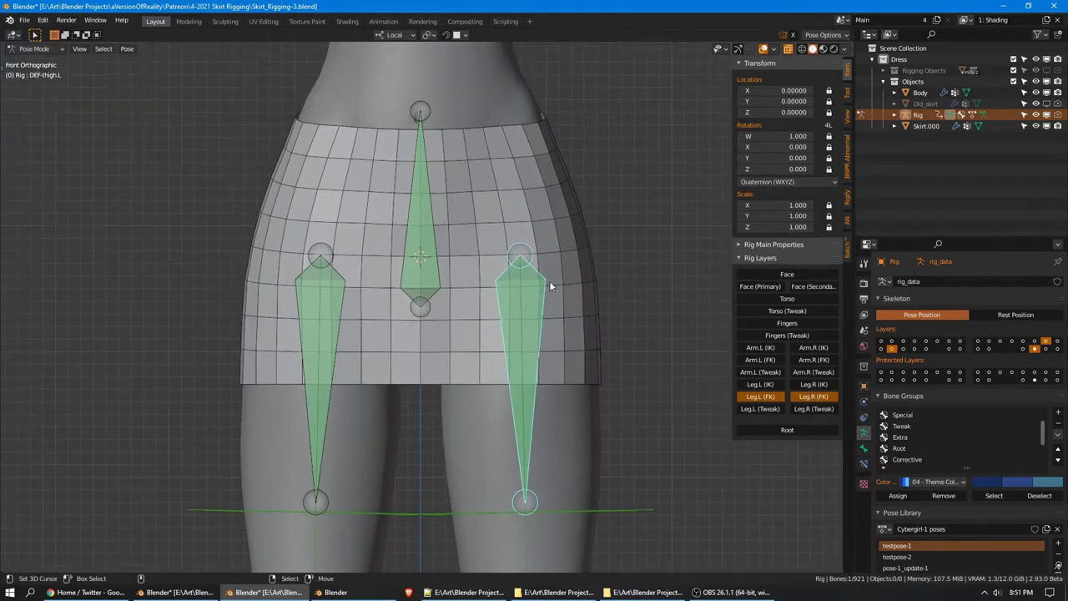
pyautogui.keyDown('shift'); pyautogui.moveTo(548, 286); pyautogui.dragTo(654, 257, button='middle'); pyautogui.keyUp('shift')
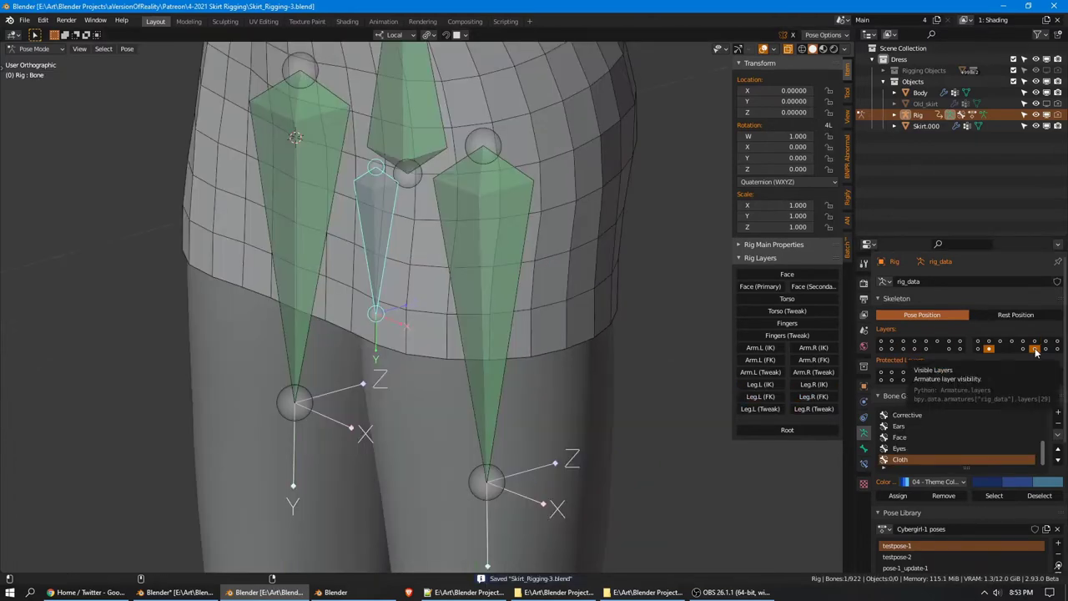
# Hide the armature layer holding the pelvis and thigh bones, and enter Edit Mode for the rig in front view
pyautogui.click(1035, 349)
pyautogui.press('KP_1')
pyautogui.keyDown('shift'); pyautogui.moveTo(504, 158); pyautogui.dragTo(823, 48, button='middle'); pyautogui.keyUp('shift')
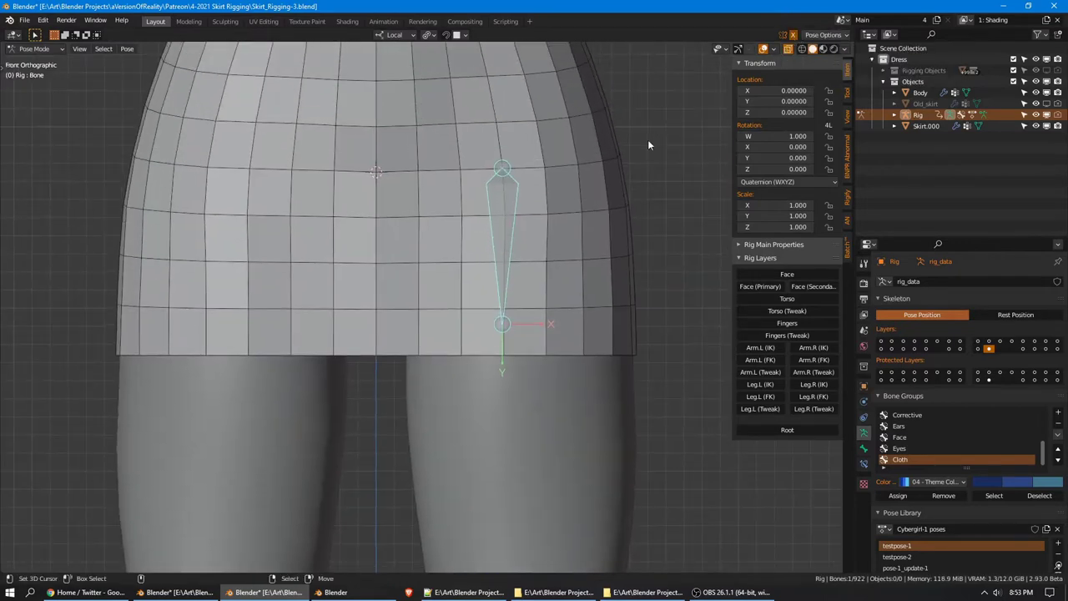
pyautogui.press('Tab')
pyautogui.keyDown('shift'); pyautogui.moveTo(547, 180); pyautogui.dragTo(542, 212, button='middle'); pyautogui.keyUp('shift')
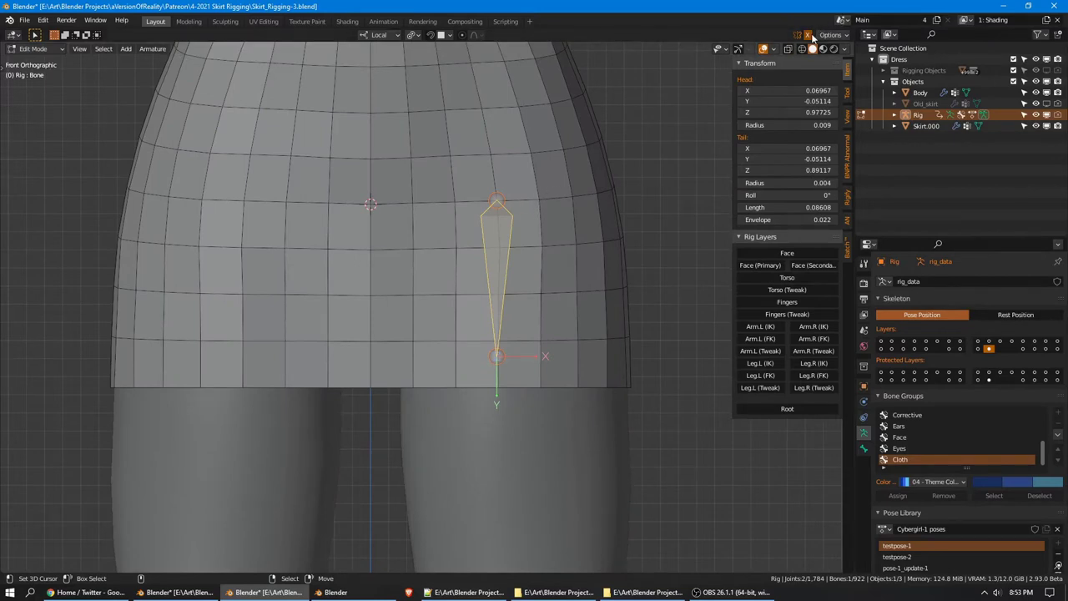
# Duplicate the front skirt bone in place and mirror the copy across the X axis using the 3D Cursor as pivot
pyautogui.hotkey('shift', 'd')
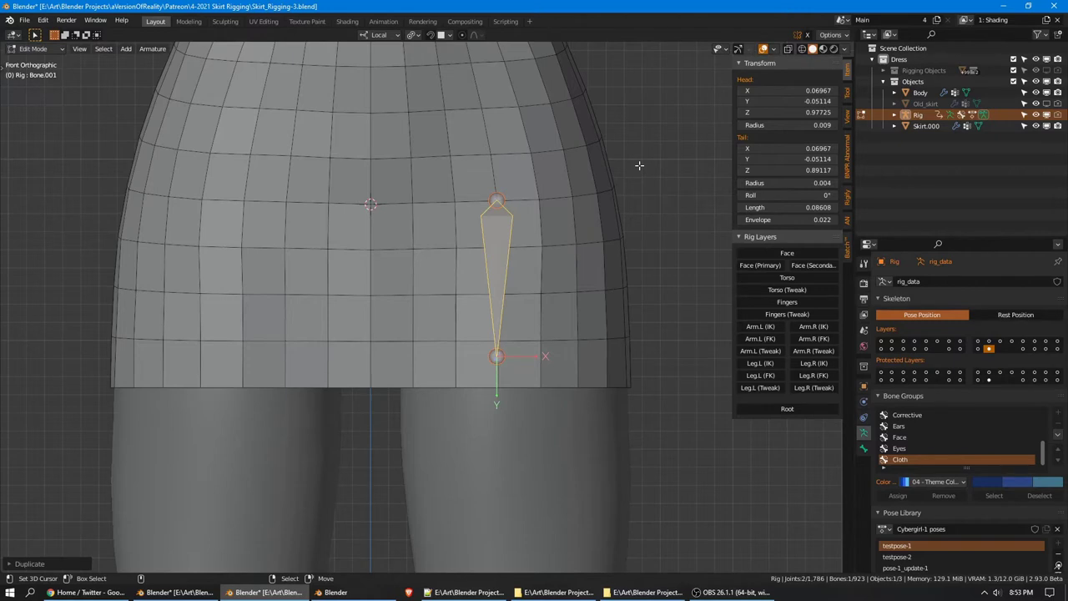
pyautogui.hotkey('ctrl', 'm')
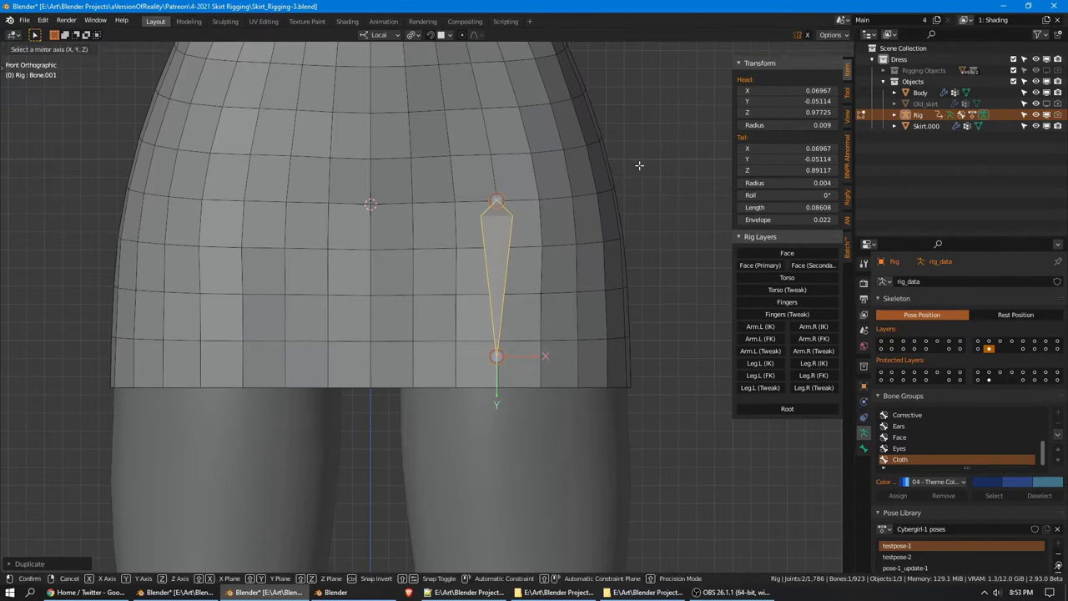
pyautogui.press('Escape')
pyautogui.press('.')
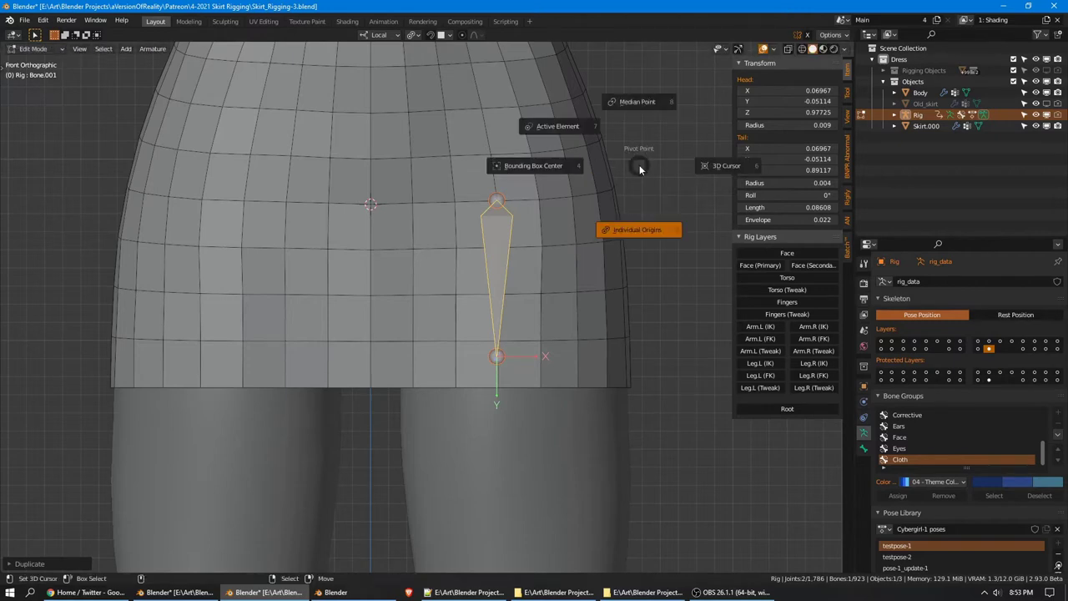
pyautogui.click(701, 167)
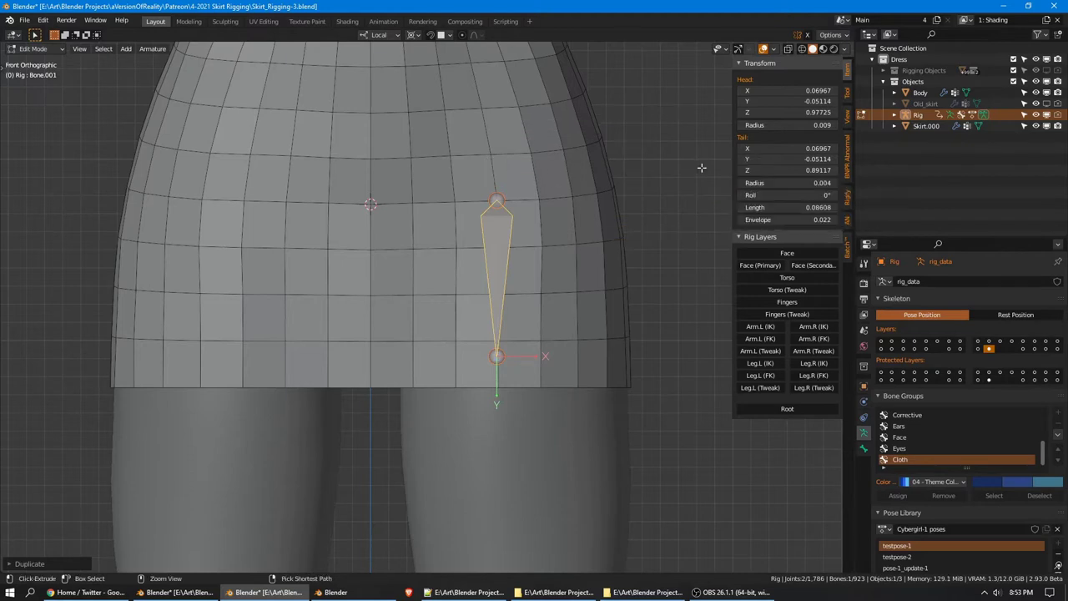
pyautogui.hotkey('ctrl', 'm')
pyautogui.press('x')
pyautogui.press('Return')
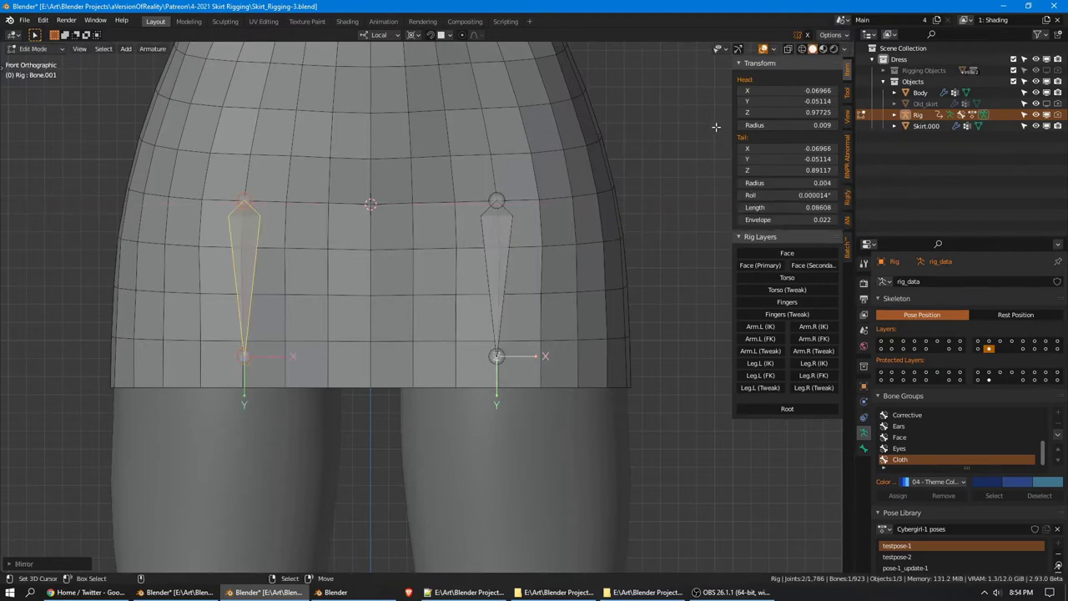
pyautogui.moveTo(715, 127); pyautogui.dragTo(451, 301, button='middle')
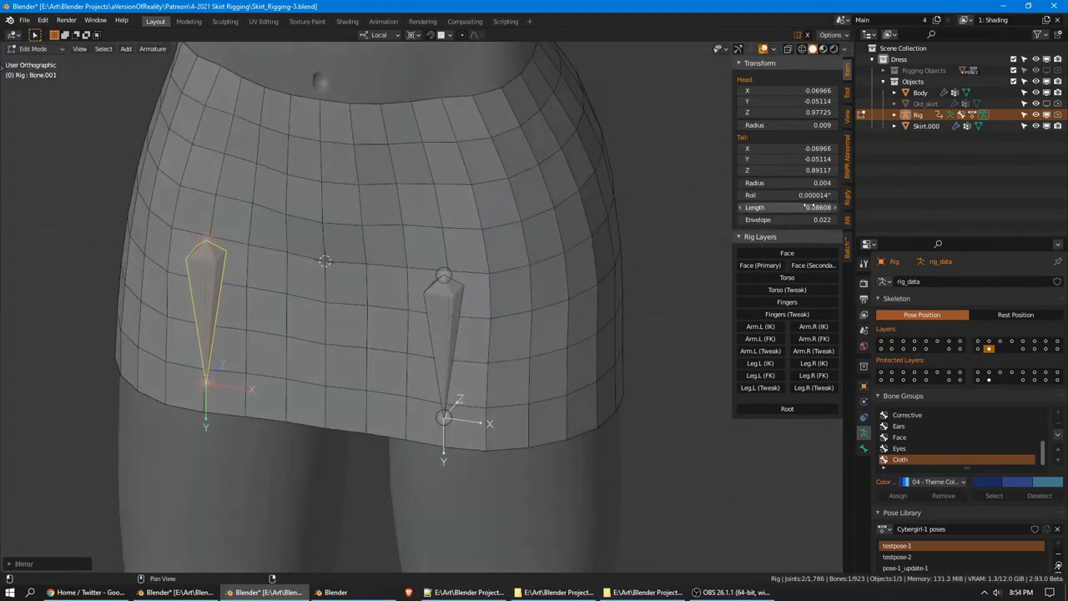
# Try moving the original skirt bone on the character's left to test mirrored editing
pyautogui.click(451, 298)
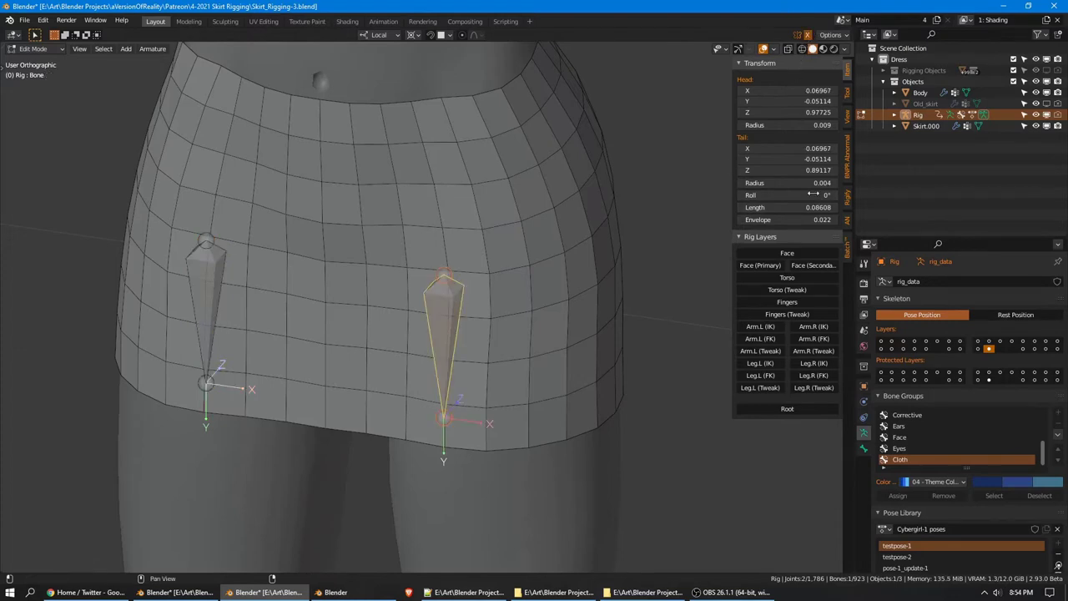
pyautogui.keyDown('shift'); pyautogui.moveTo(488, 294); pyautogui.dragTo(505, 275, button='middle'); pyautogui.keyUp('shift')
pyautogui.press('g')
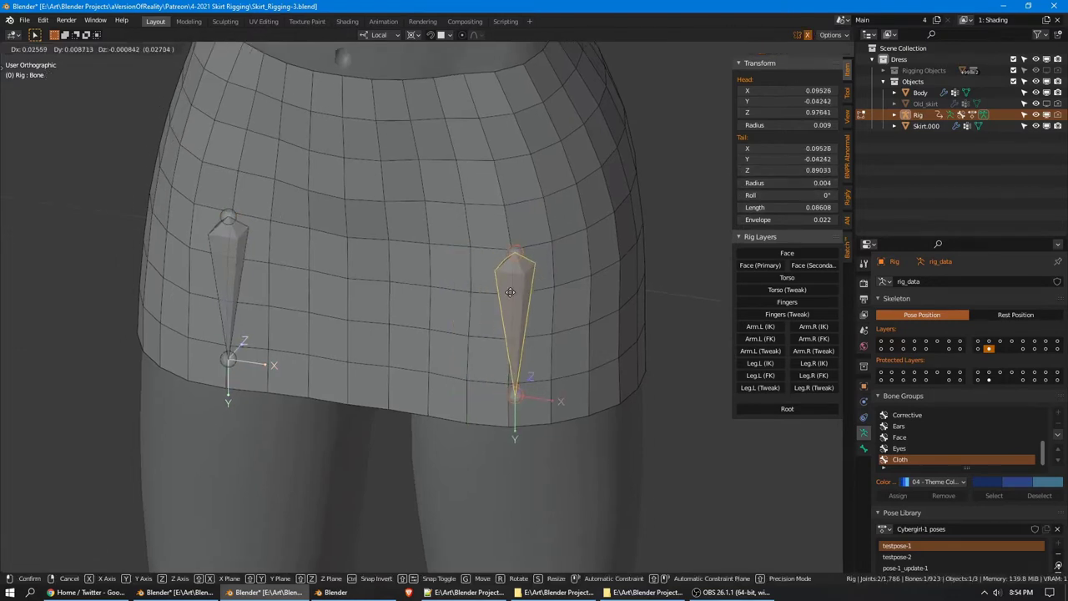
pyautogui.press('Escape')
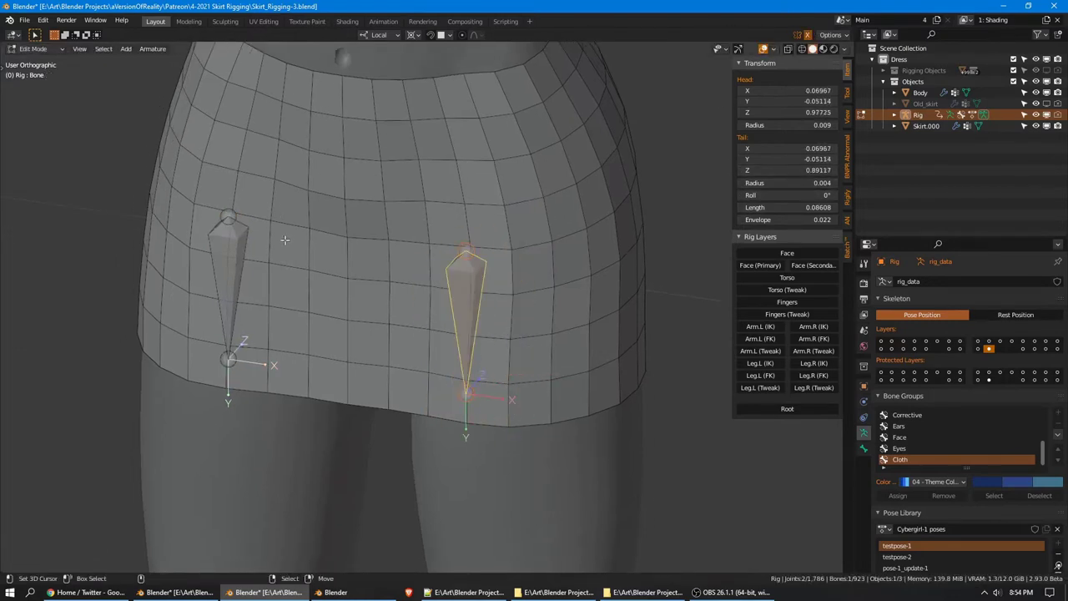
# Rename the original bone on the character's left as DEF-skirt_front.l
pyautogui.click(864, 448)
pyautogui.doubleClick(930, 284)
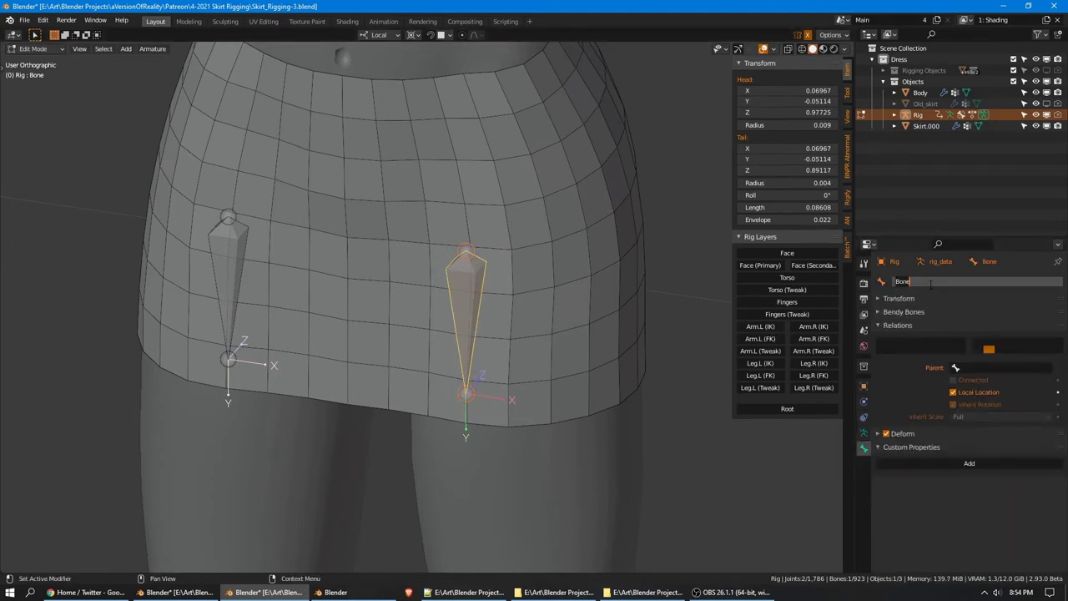
pyautogui.write('DEF-skirt_front.l')
pyautogui.press('Return')
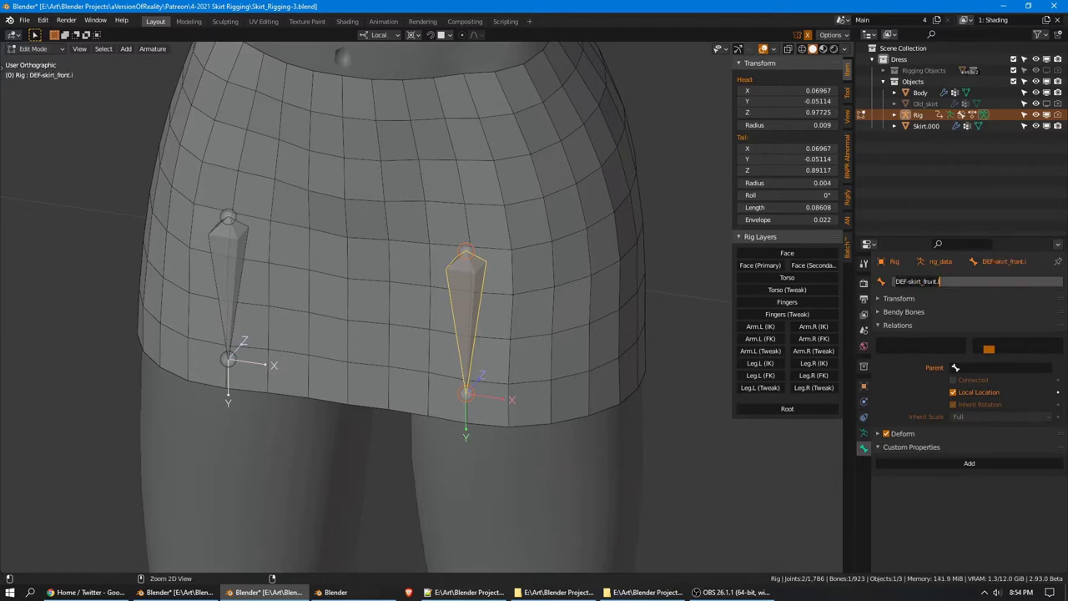
# Rename the mirrored bone on the character's right as DEF-skirt_front.r
pyautogui.click(236, 243)
pyautogui.click(964, 283)
pyautogui.write('DEF-skirt_front.l')
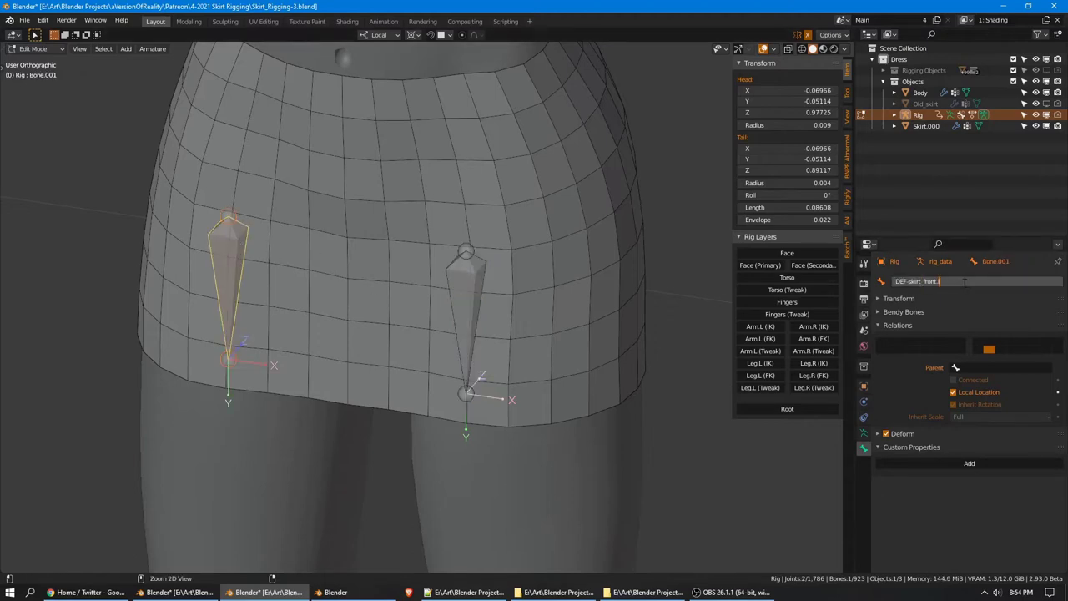
pyautogui.press('Return')
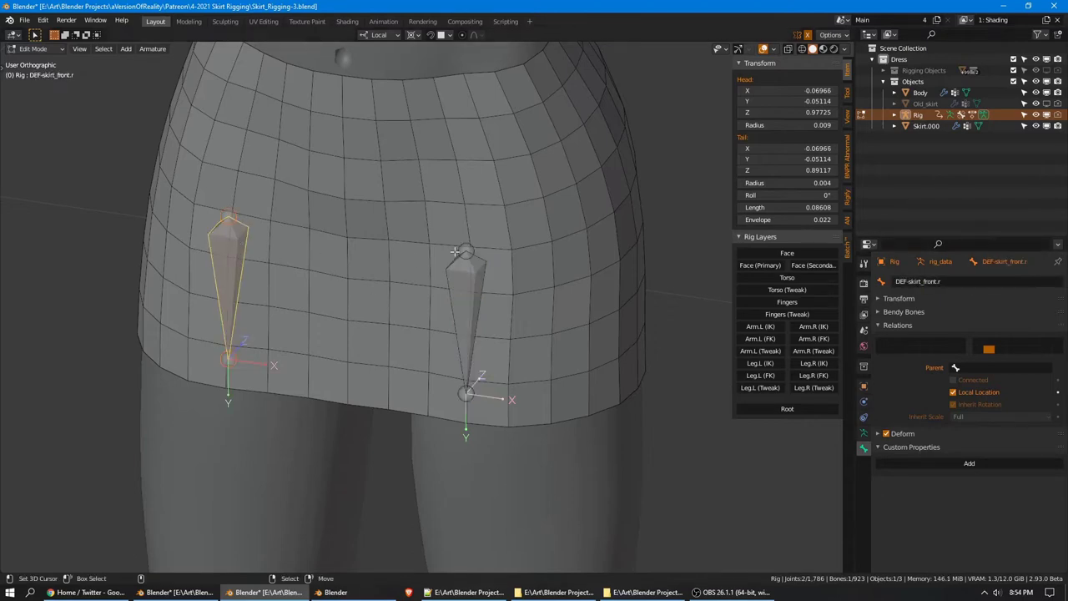
# Try moving the renamed DEF-skirt_front.l bone to check that its counterpart follows
pyautogui.click(459, 283)
pyautogui.press('g')
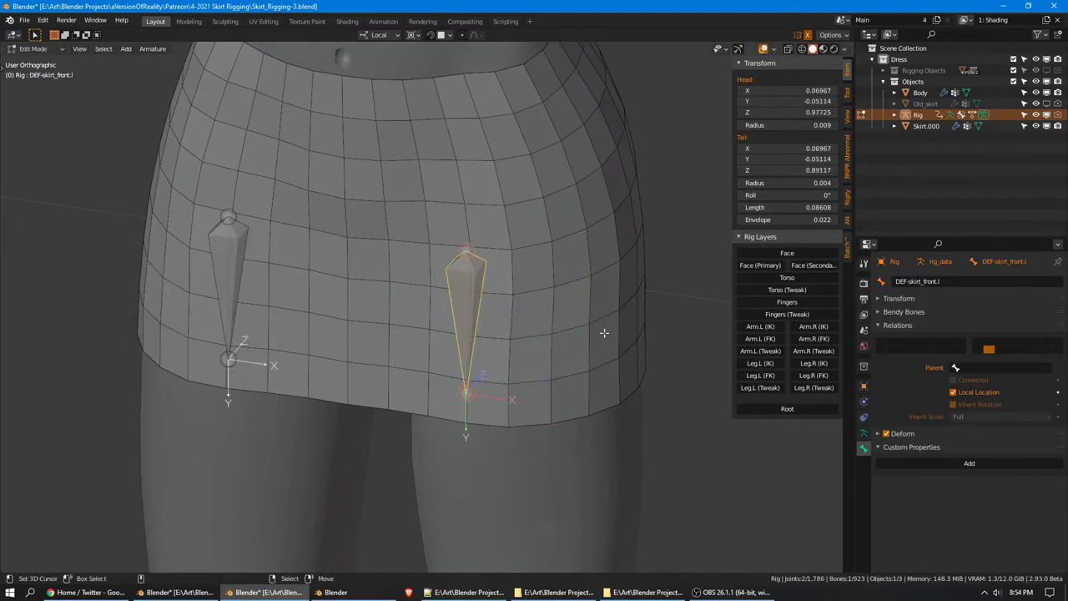
pyautogui.click(604, 332)
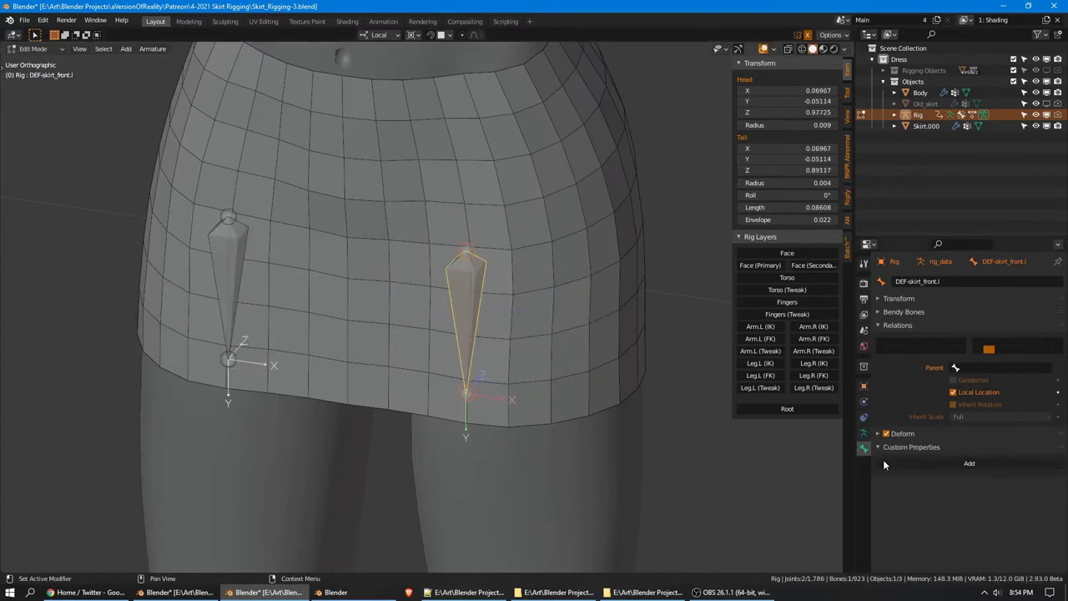
# Turn off the bone axes in the armature's viewport display settings
pyautogui.click(865, 433)
pyautogui.scroll(-6, 1022, 523)
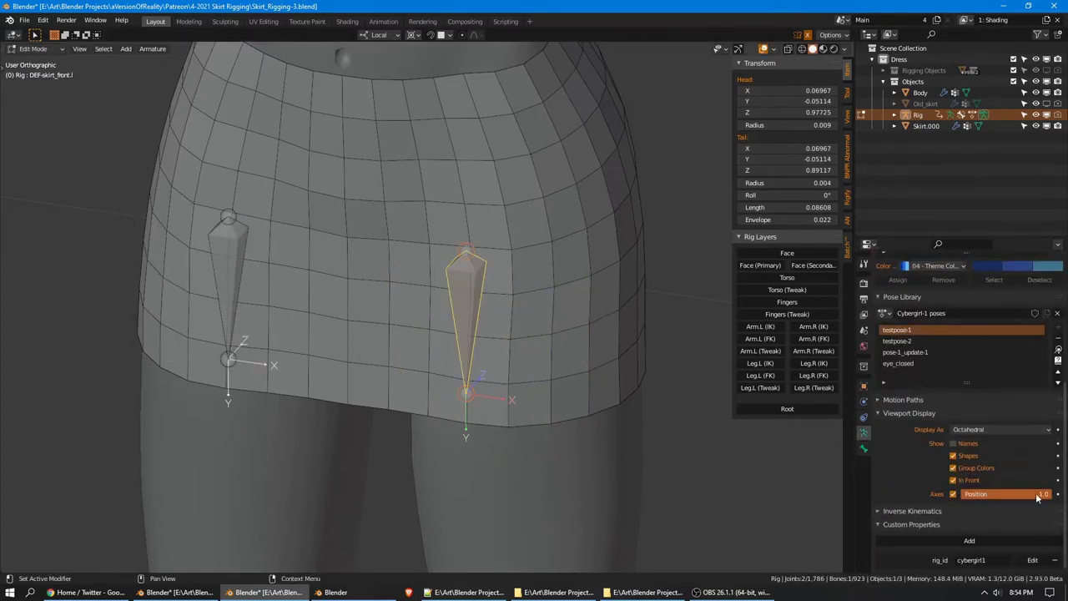
pyautogui.click(954, 494)
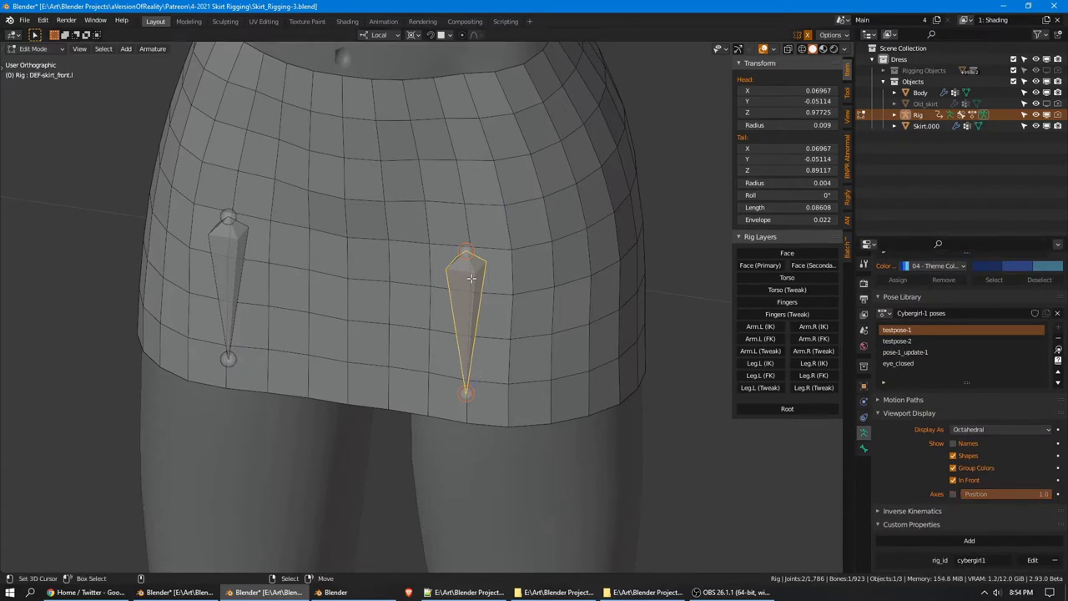
# Scale DEF-skirt_front.l and its mirrored counterpart by 0.5 in front view, using Individual Origins as pivot
pyautogui.scroll(-1, 472, 278)
pyautogui.press('KP_1')
pyautogui.keyDown('shift'); pyautogui.rightClick(292, 215); pyautogui.keyUp('shift')
pyautogui.keyDown('shift'); pyautogui.moveTo(600, 193); pyautogui.dragTo(574, 219, button='middle'); pyautogui.keyUp('shift')
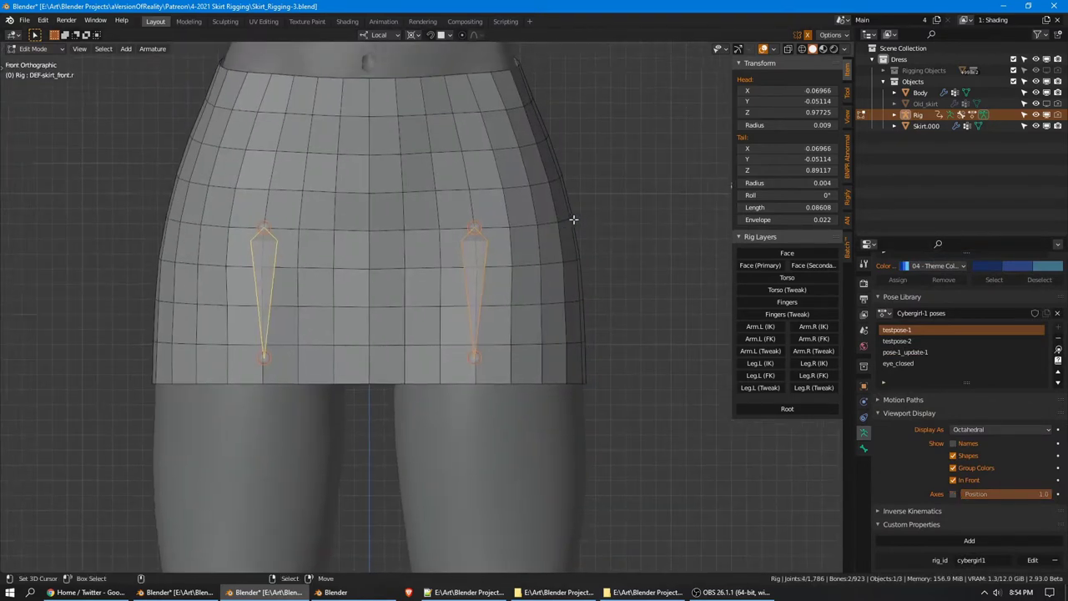
pyautogui.scroll(2, 573, 219)
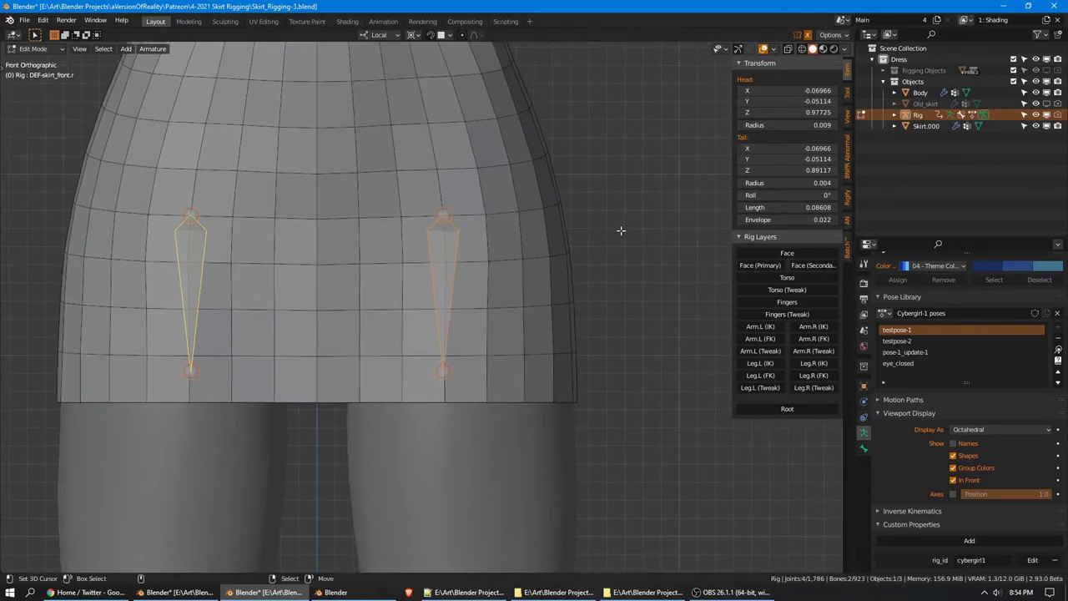
pyautogui.click(446, 254)
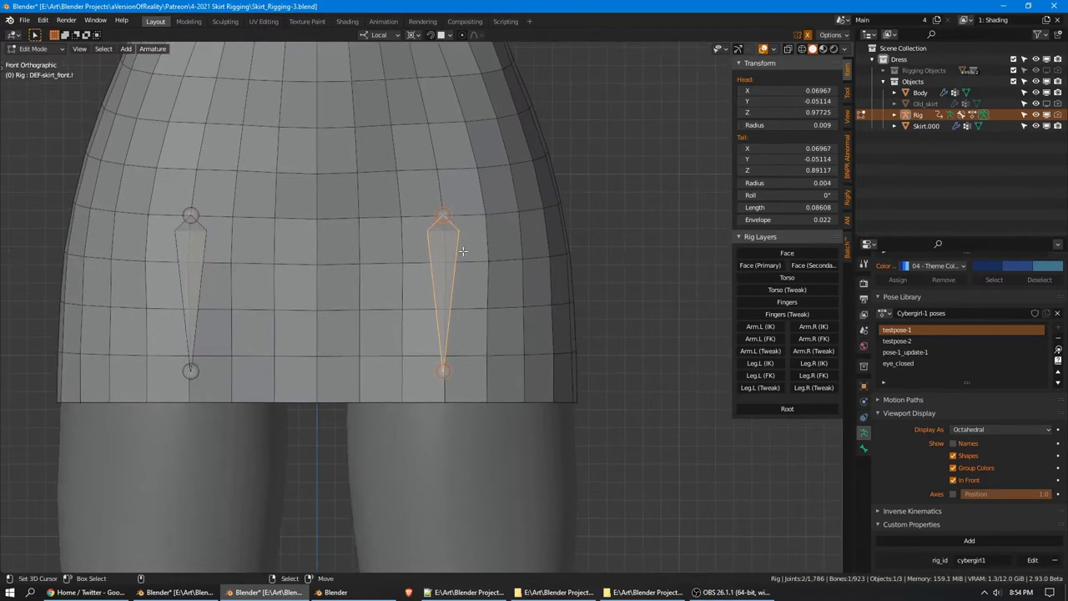
pyautogui.press('.')
pyautogui.click(541, 316)
pyautogui.write('s')
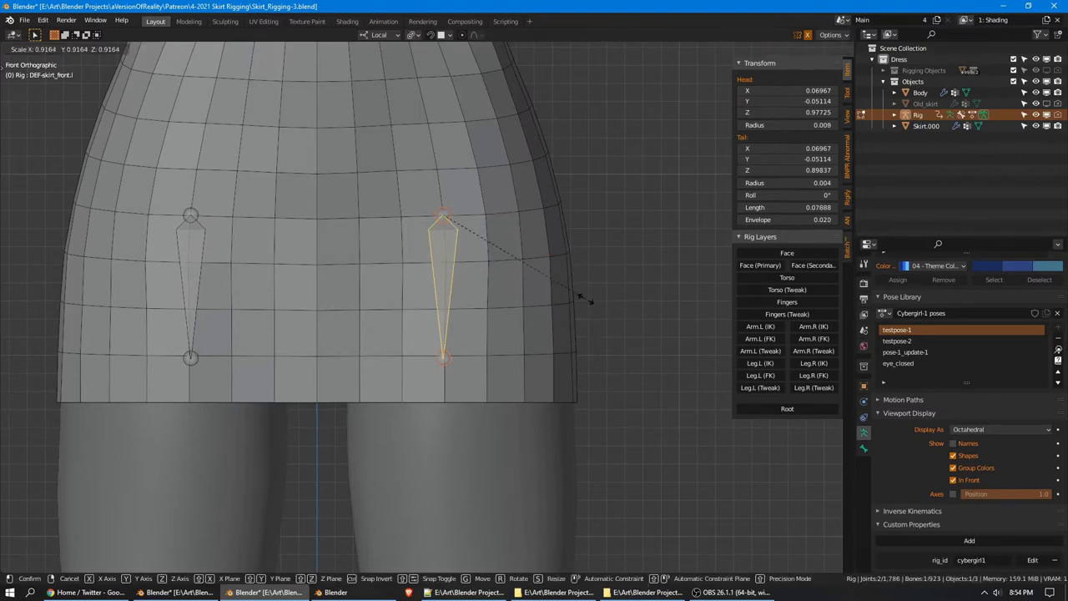
pyautogui.write('.5')
pyautogui.press('Return')
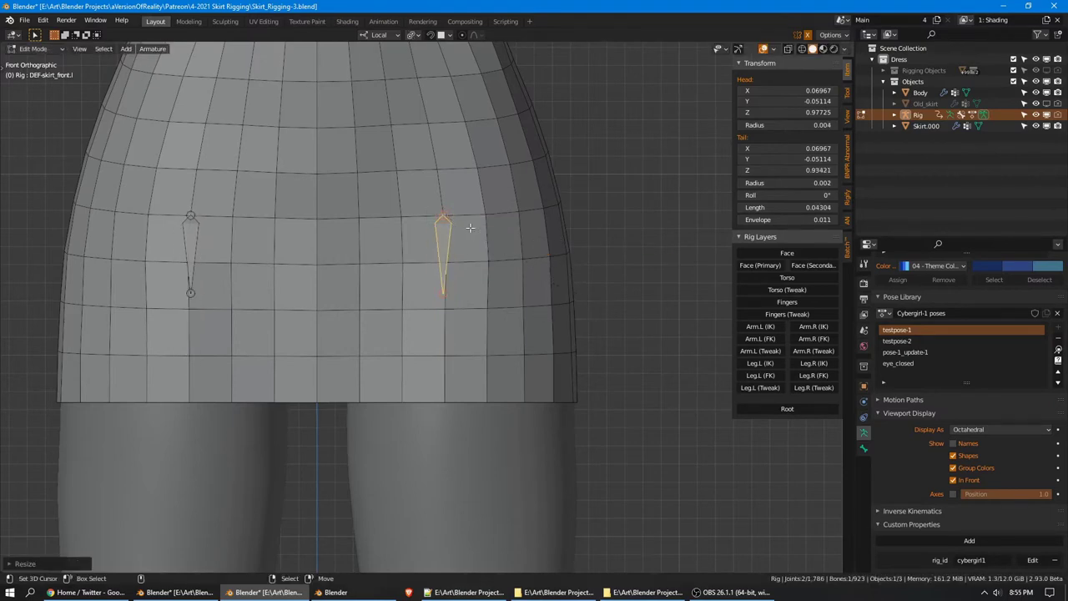
# Duplicate the shortened front skirt bones in place and scale the copies by 2
pyautogui.scroll(1, 470, 227)
pyautogui.hotkey('shift', 'd')
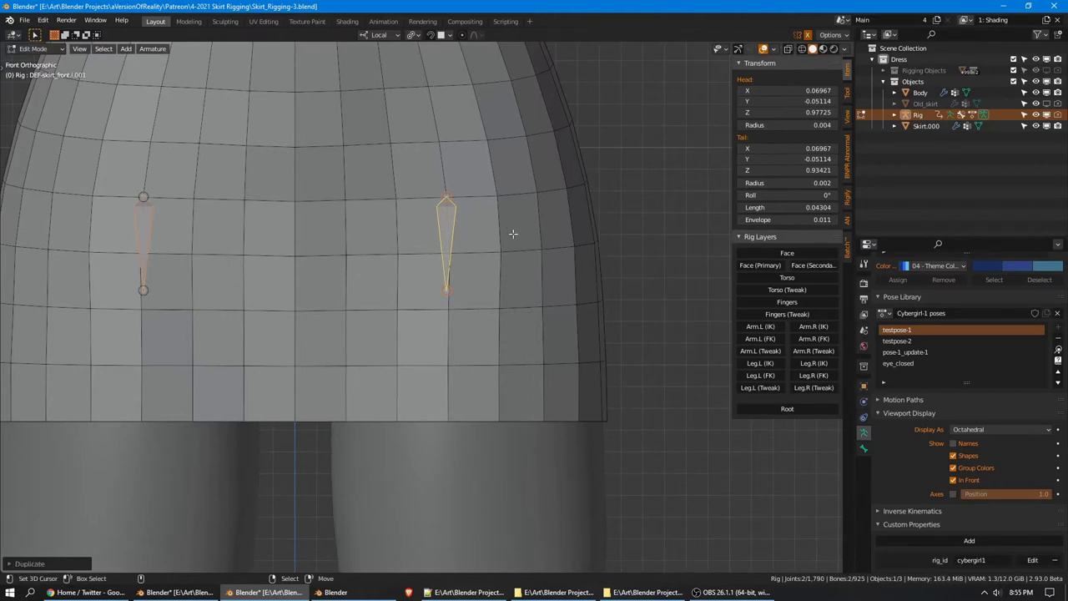
pyautogui.write('se-2')
pyautogui.press('Return')
pyautogui.moveTo(568, 222); pyautogui.dragTo(543, 246, button='middle')
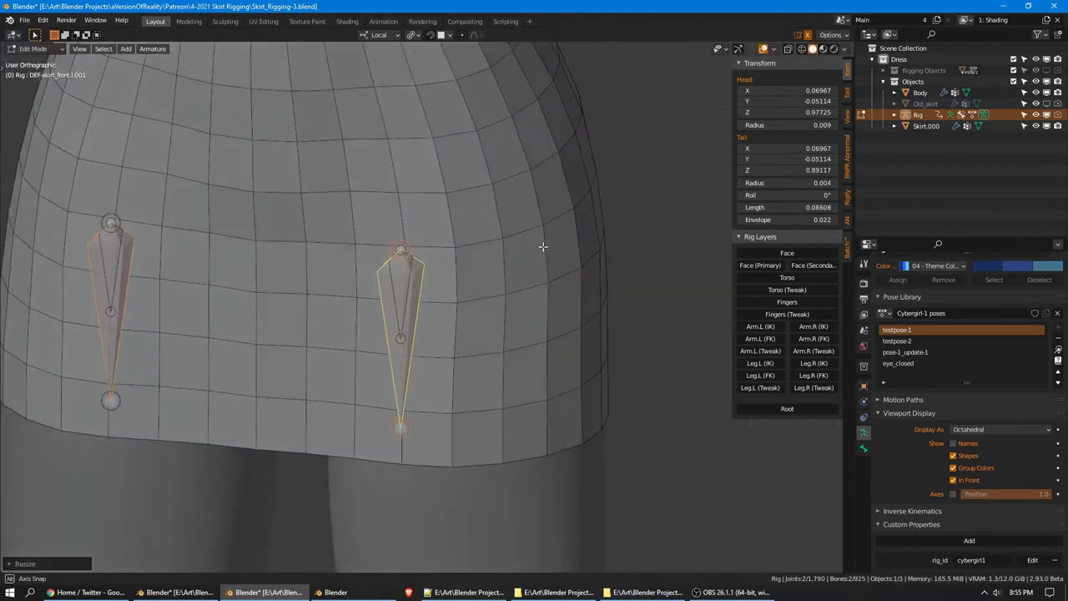
pyautogui.keyDown('shift'); pyautogui.moveTo(500, 284); pyautogui.dragTo(538, 246, button='middle'); pyautogui.keyUp('shift')
pyautogui.scroll(2, 537, 246)
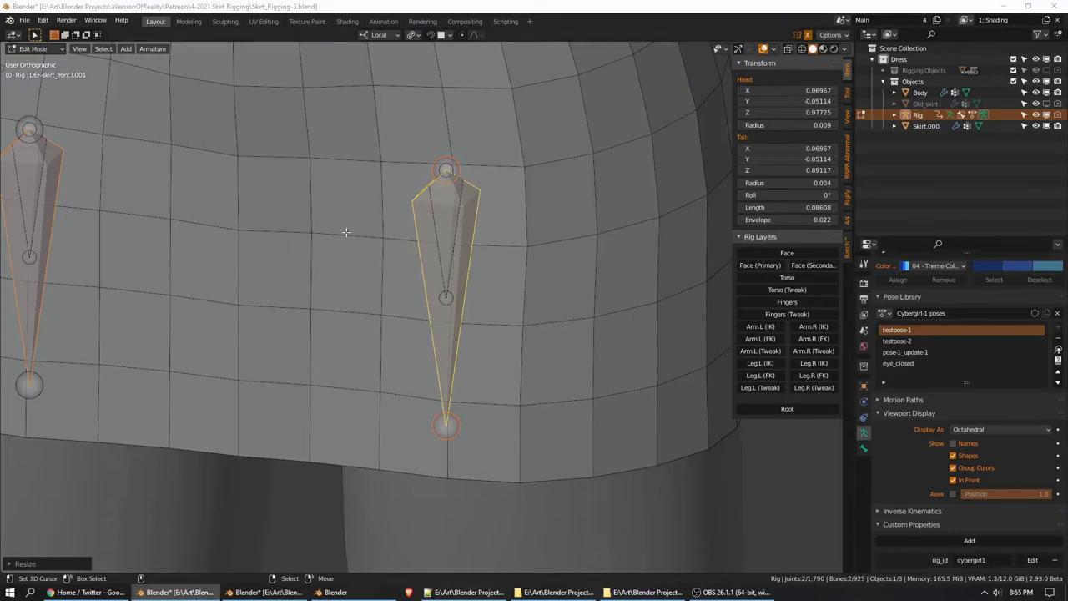
# Rename the enlarged duplicate bone on the character's left as skirt_front.l
pyautogui.click(864, 448)
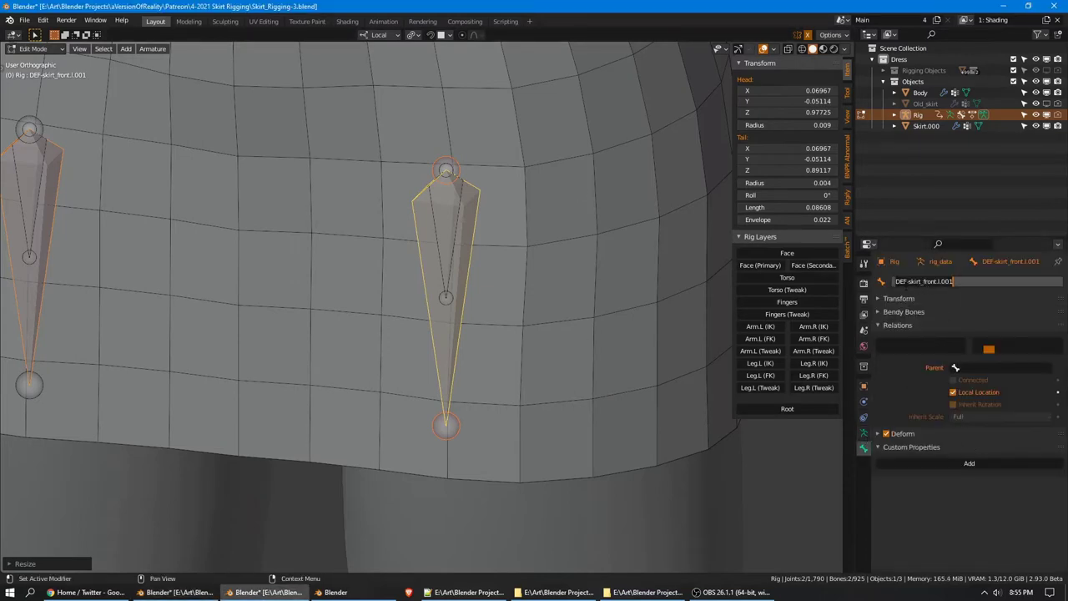
pyautogui.moveTo(909, 281); pyautogui.dragTo(894, 282)
pyautogui.press('BackSpace')
pyautogui.click(962, 282)
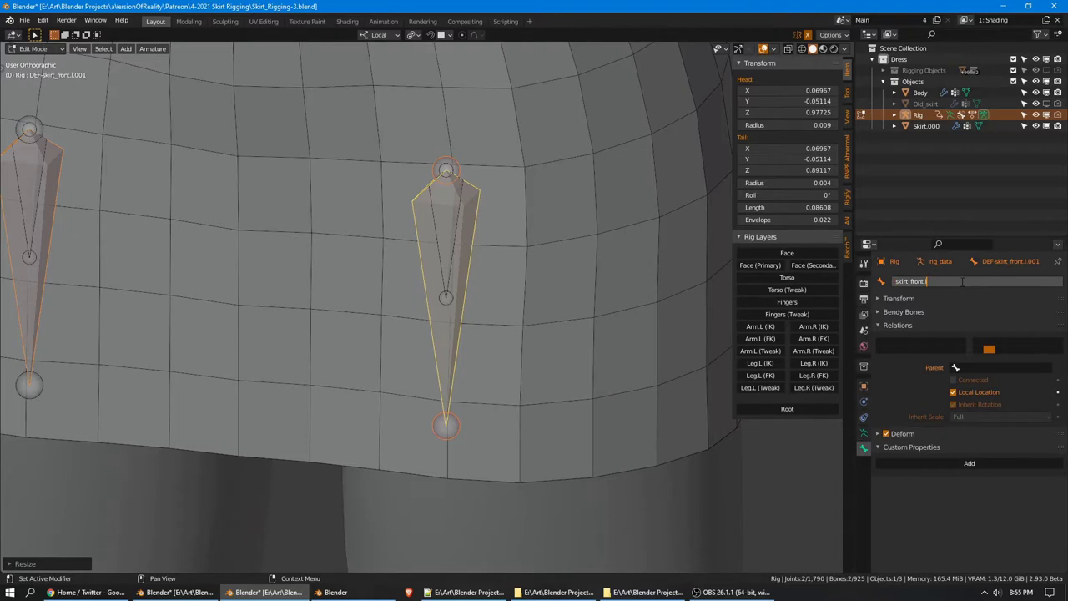
pyautogui.press('Return')
# Rename the enlarged duplicate bone on the character's right as skirt_front.r
pyautogui.keyDown('shift'); pyautogui.moveTo(71, 276); pyautogui.dragTo(159, 280, button='middle'); pyautogui.keyUp('shift')
pyautogui.click(124, 301)
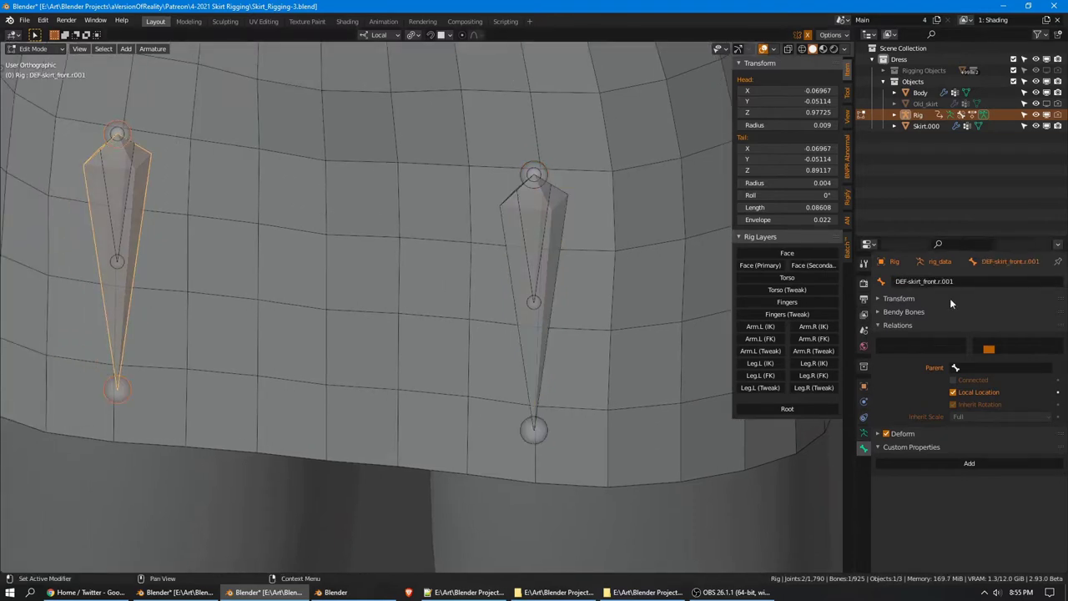
pyautogui.click(911, 281)
pyautogui.moveTo(909, 281); pyautogui.dragTo(894, 282)
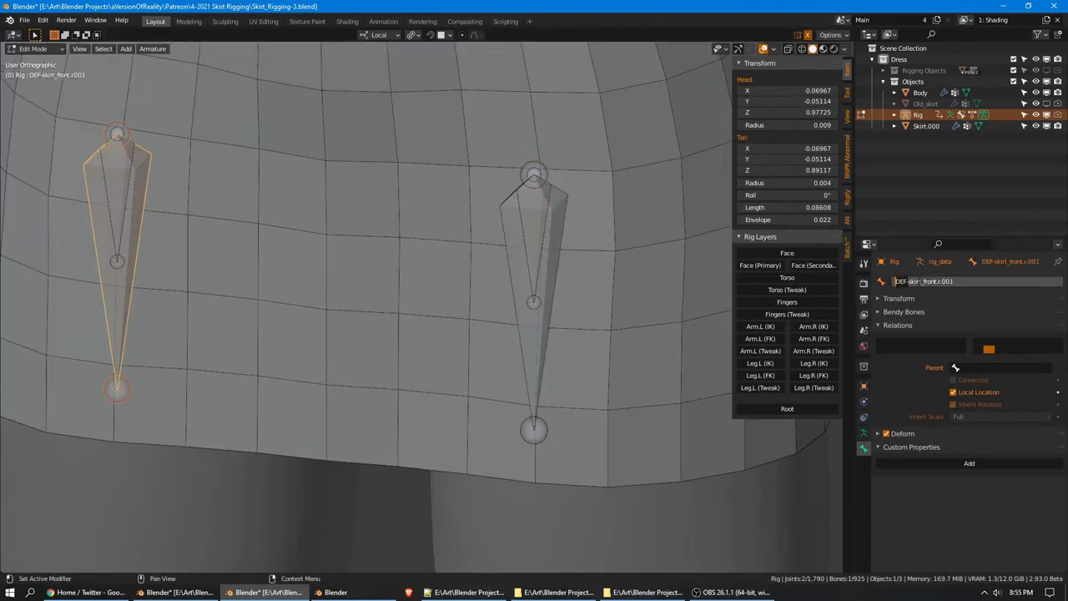
pyautogui.press('BackSpace')
pyautogui.click(950, 283)
pyautogui.press('Return')
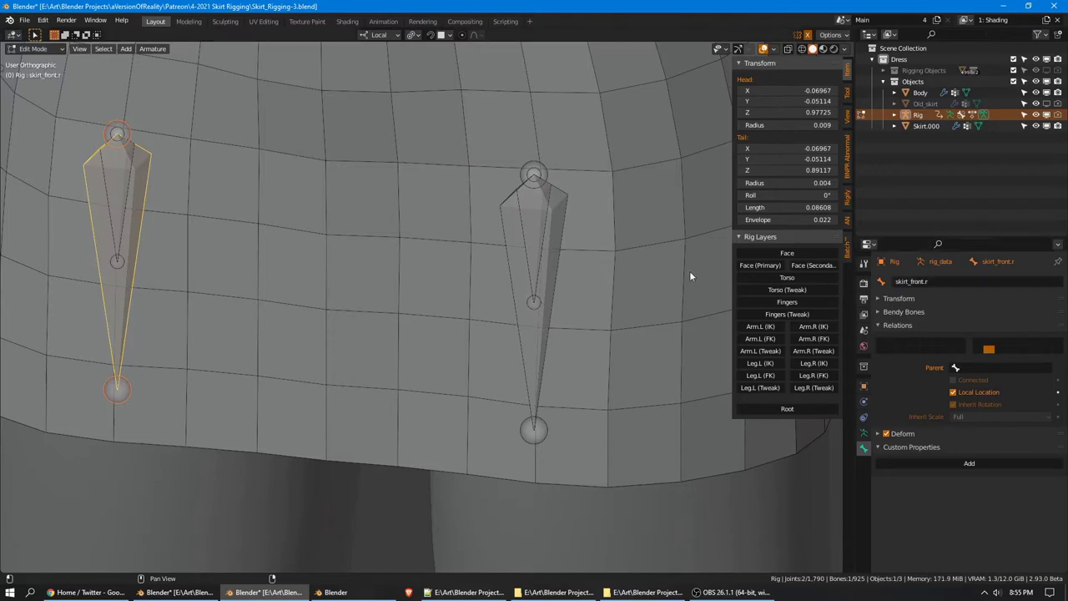
# Parent the small front deform bone on the character's left to skirt_front.l with Keep Offset
pyautogui.click(522, 259)
pyautogui.keyDown('shift'); pyautogui.moveTo(522, 260); pyautogui.dragTo(494, 233, button='middle'); pyautogui.keyUp('shift')
pyautogui.rightClick(522, 256)
pyautogui.click(486, 254)
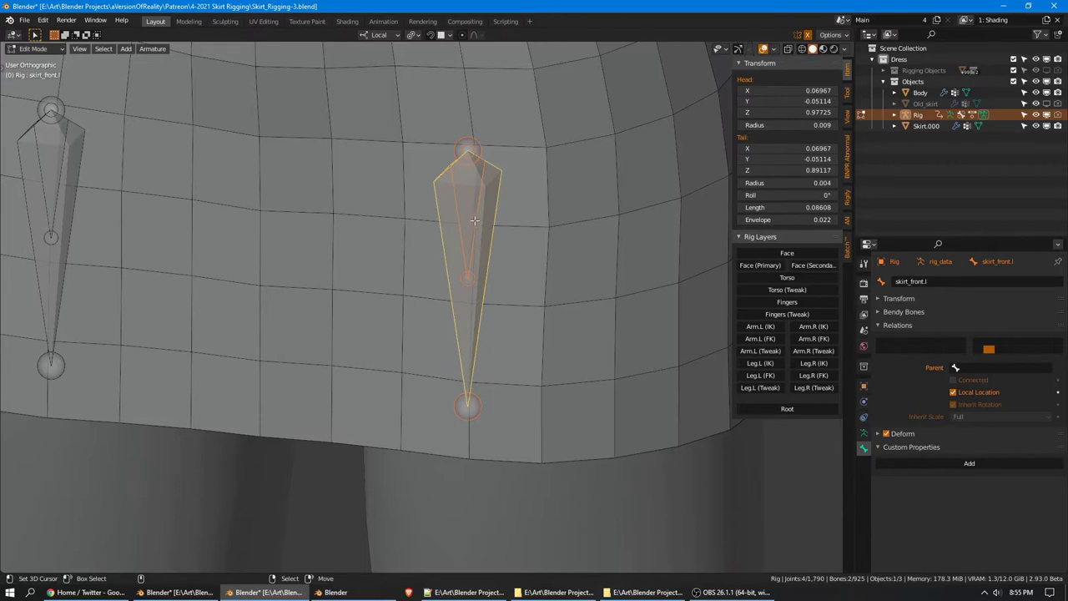
pyautogui.click(473, 221)
pyautogui.click(492, 222)
pyautogui.hotkey('ctrl', 'p')
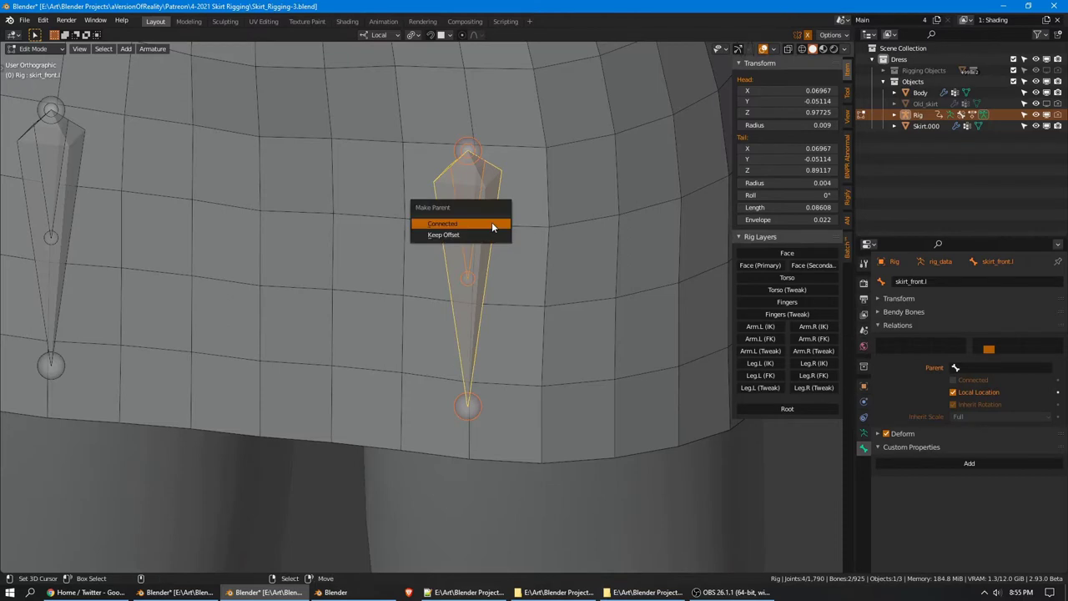
pyautogui.click(458, 232)
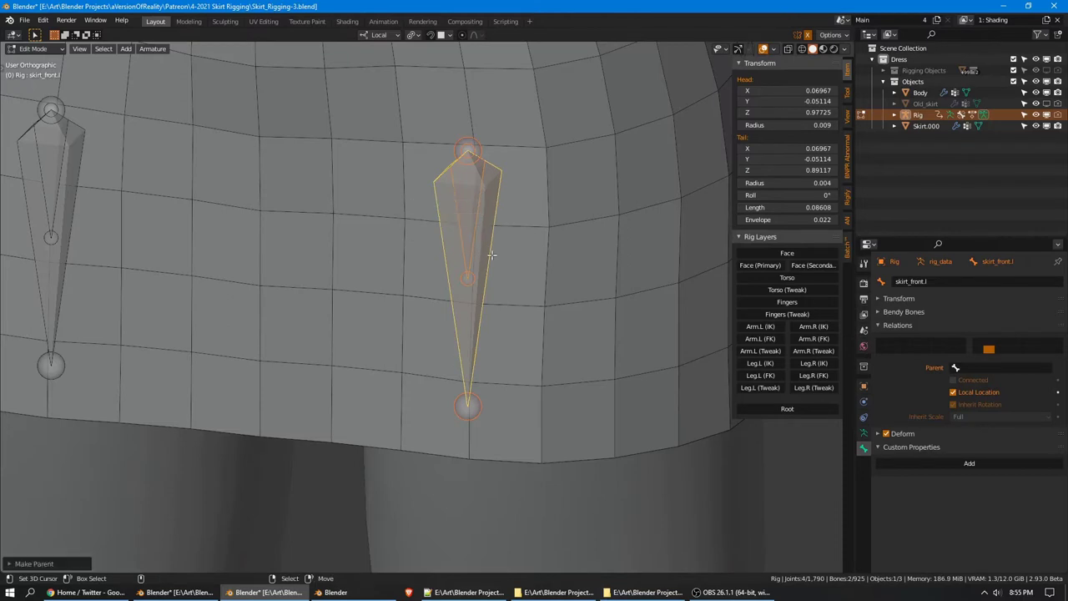
# Switch to Pose Mode and test moving the left and right front skirt control bones
pyautogui.hotkey('ctrl', 'Tab')
pyautogui.scroll(-2, 484, 250)
pyautogui.press('g')
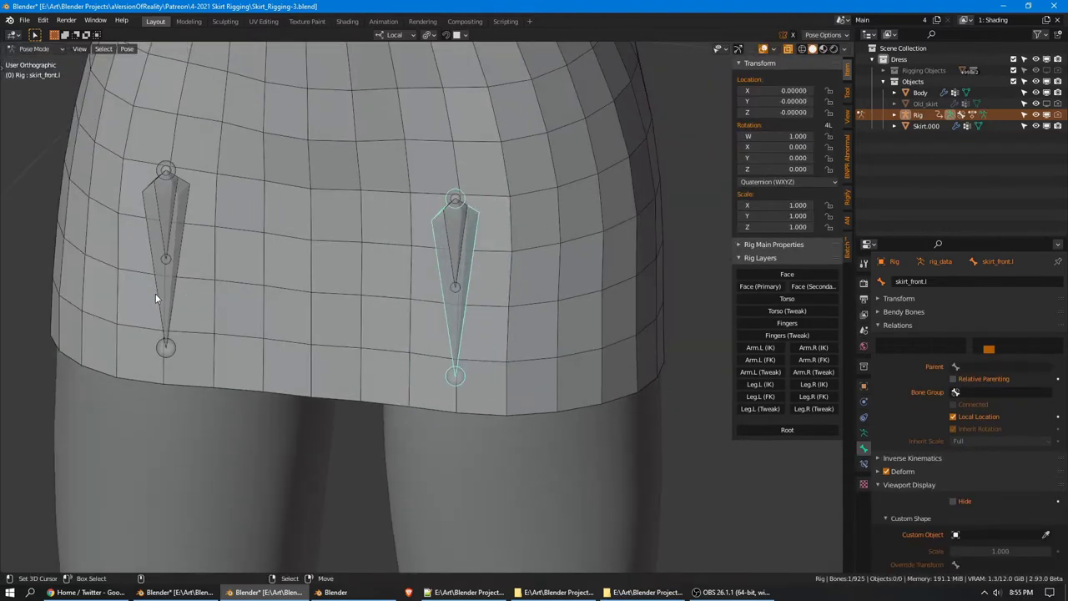
pyautogui.click(163, 283)
pyautogui.press('g')
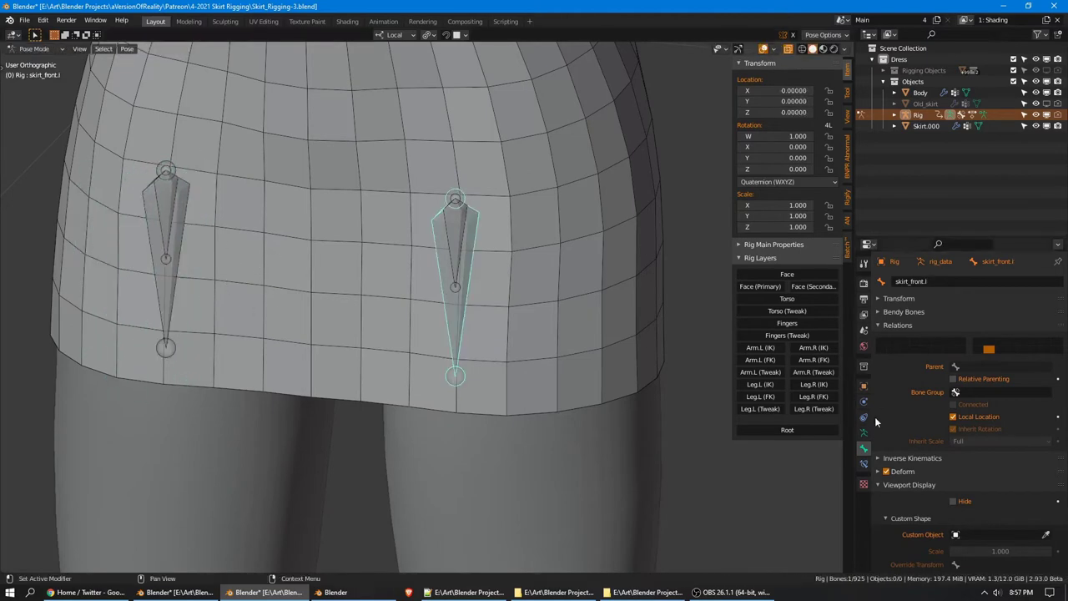
# Show the armature layer with the thigh deform bones and parent skirt_front.l to DEF-thigh.L with Keep Offset
pyautogui.click(863, 432)
pyautogui.keyDown('shift'); pyautogui.click(1034, 350); pyautogui.keyUp('shift')
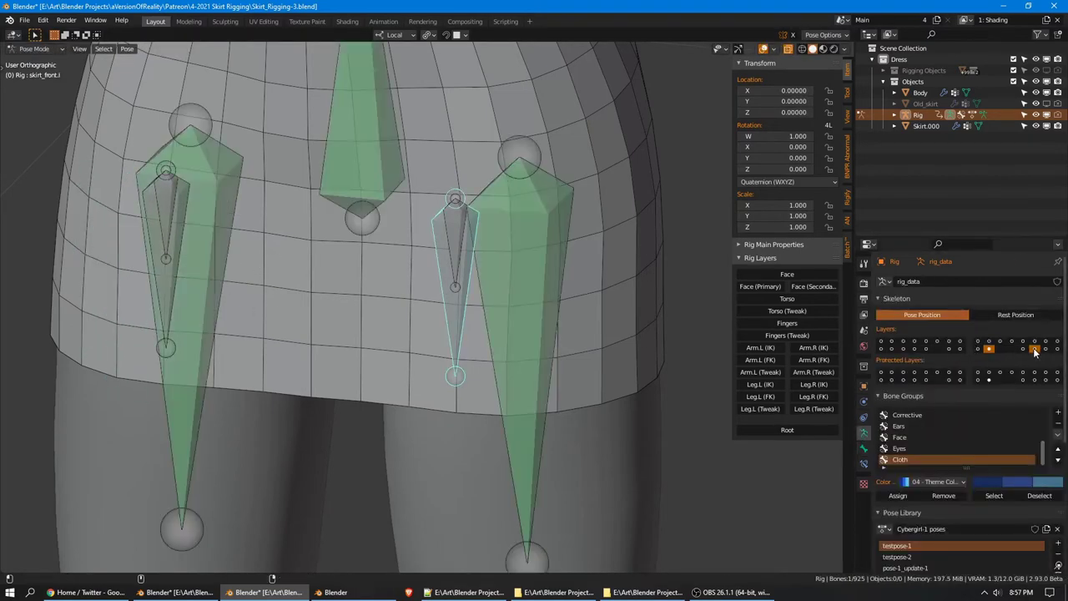
pyautogui.scroll(-1, 529, 321)
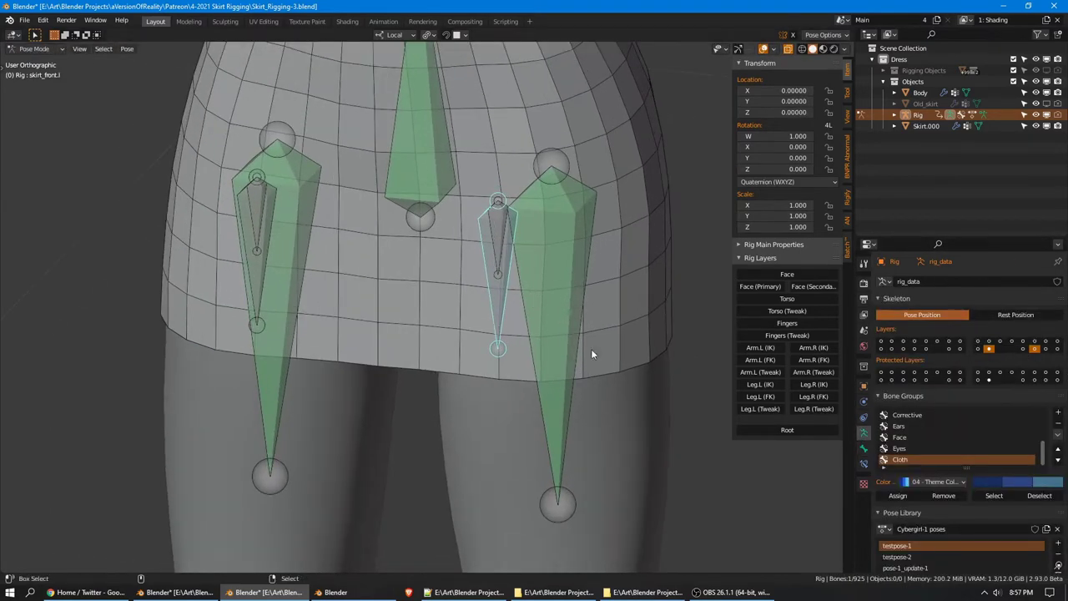
pyautogui.click(562, 391)
pyautogui.press('Tab')
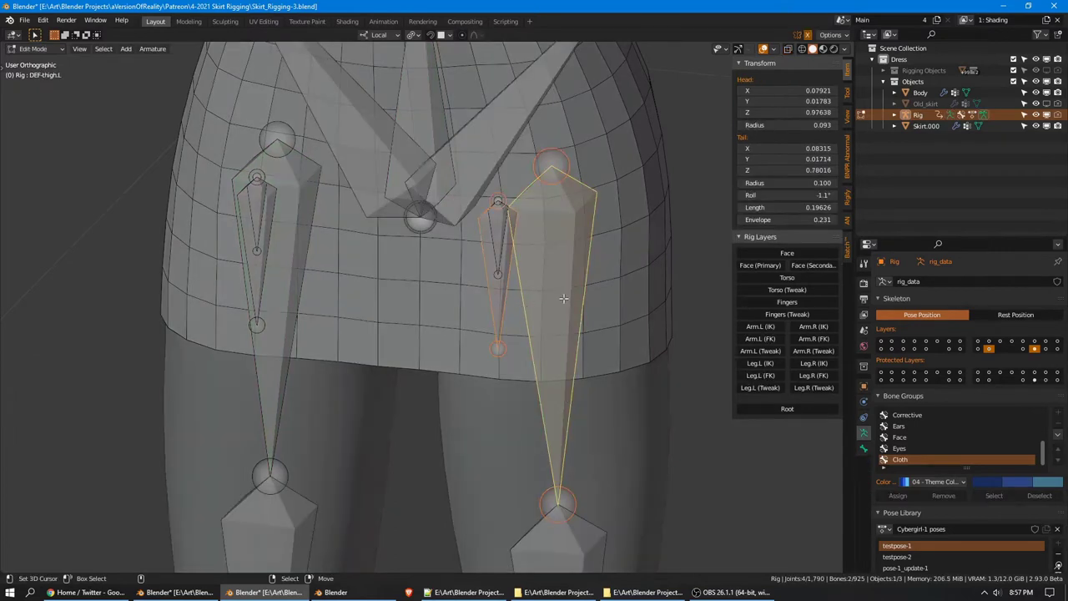
pyautogui.hotkey('ctrl', 'p')
pyautogui.click(563, 297)
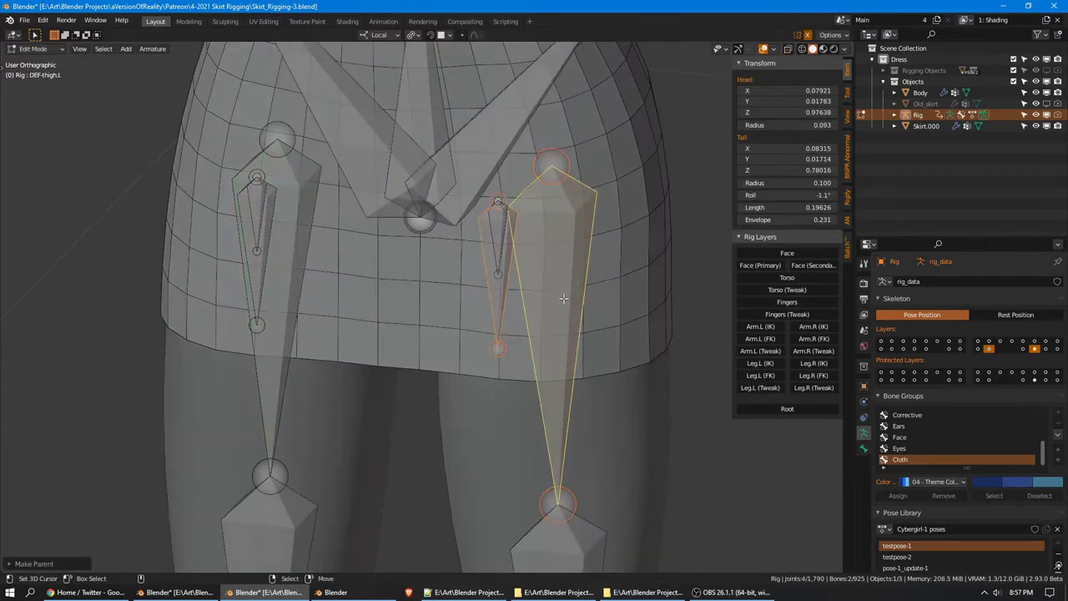
# Test-rotate both FK thigh controls in Pose Mode to check the skirt bones' parenting, restoring the pose and hiding the leg controls
pyautogui.press('Tab')
pyautogui.scroll(-3, 575, 299)
pyautogui.click(760, 397)
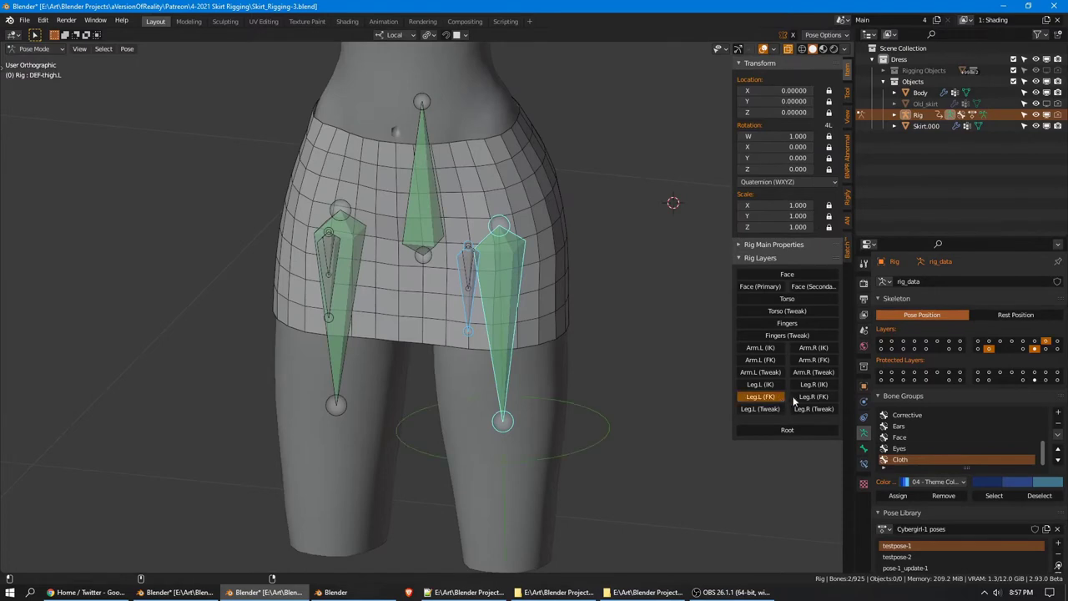
pyautogui.click(814, 397)
pyautogui.click(606, 429)
pyautogui.press('r')
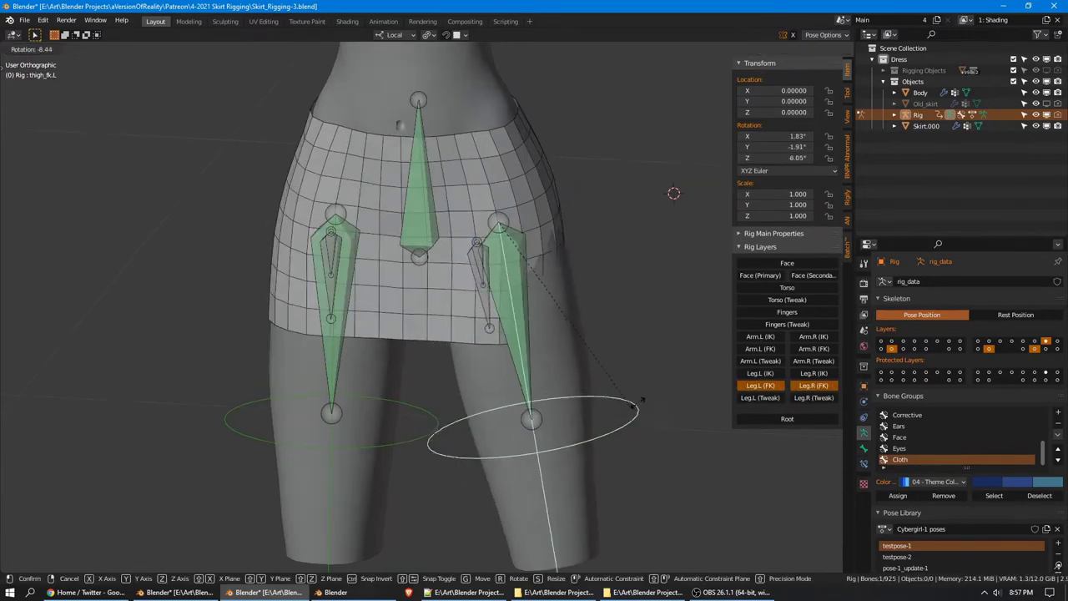
pyautogui.rightClick(587, 416)
pyautogui.rightClick(376, 438)
pyautogui.press('r')
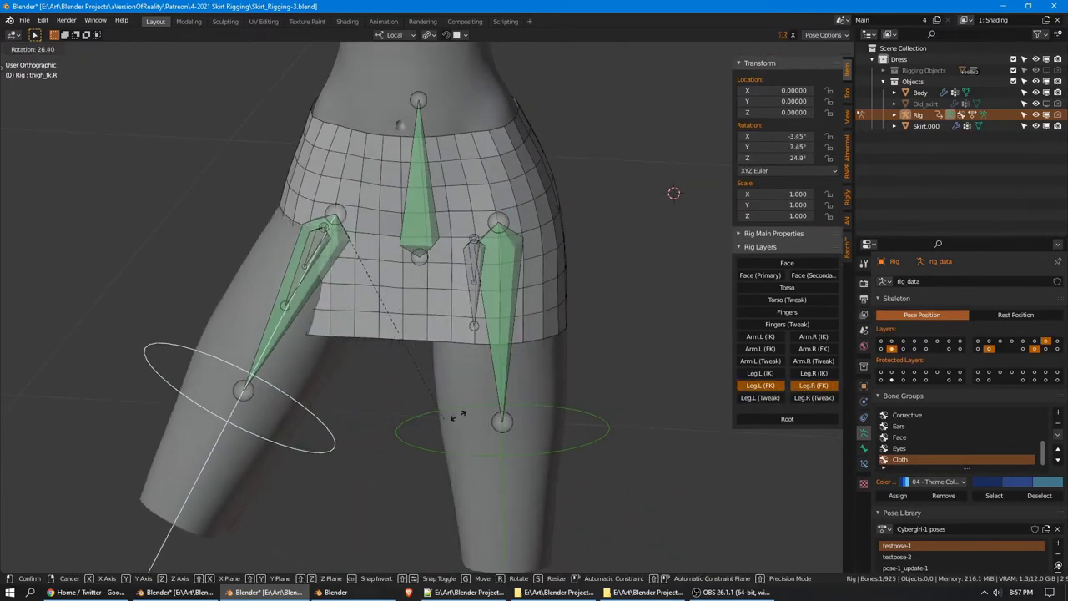
pyautogui.rightClick(597, 349)
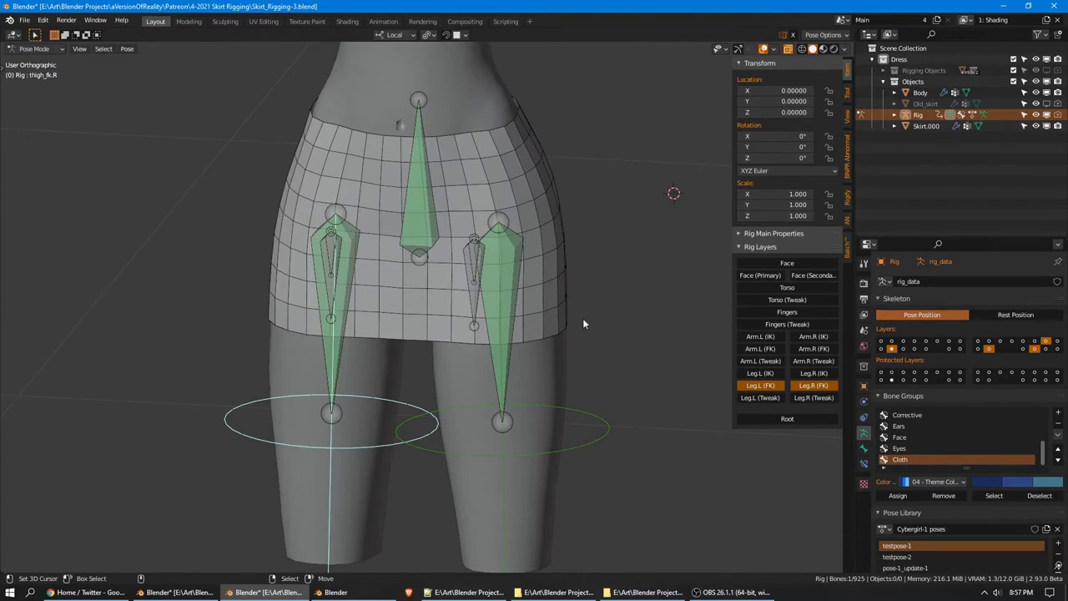
pyautogui.click(813, 385)
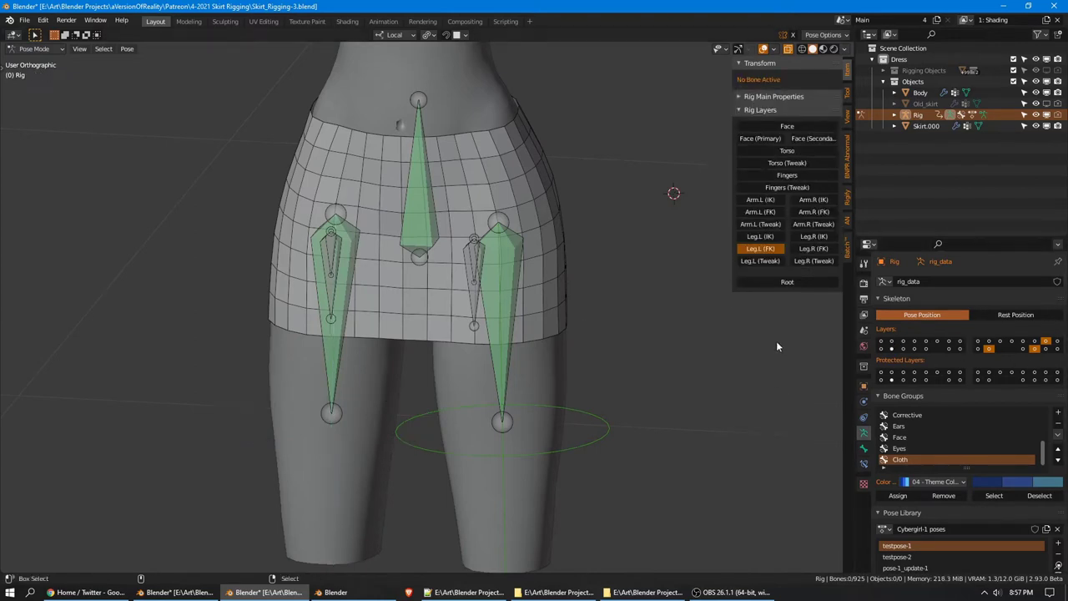
pyautogui.click(761, 248)
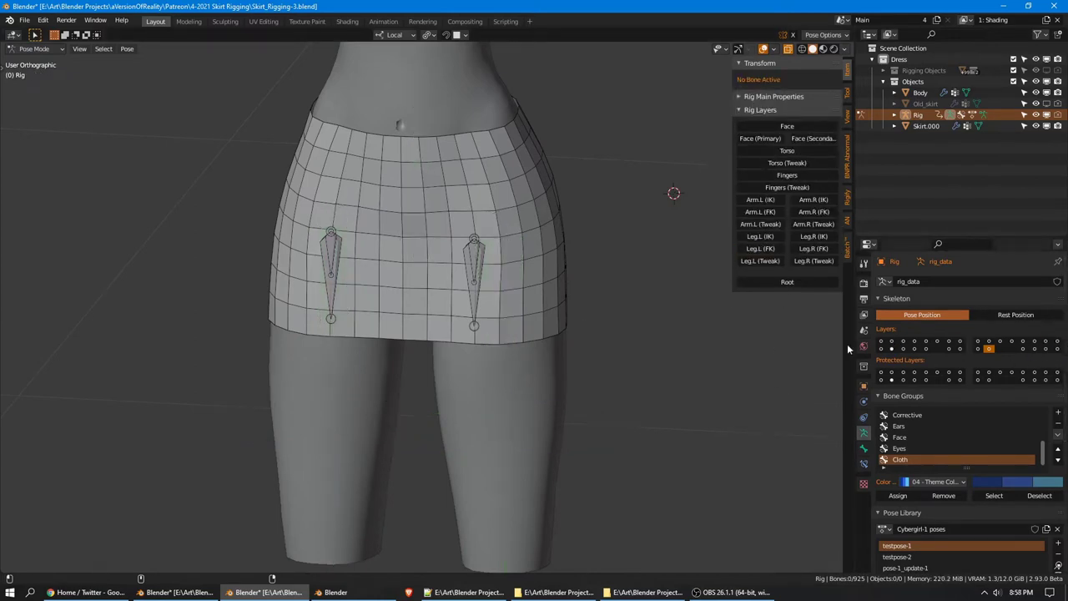
# Duplicate the left front skirt control and deform bones with X-mirroring and move the copies along Y behind the skirt, to about Y 0.124
pyautogui.rightClick(470, 288)
pyautogui.keyDown('shift'); pyautogui.moveTo(473, 288); pyautogui.dragTo(454, 313, button='middle'); pyautogui.keyUp('shift')
pyautogui.scroll(1, 527, 284)
pyautogui.press('Tab')
pyautogui.hotkey('alt', 'a')
pyautogui.press('c')
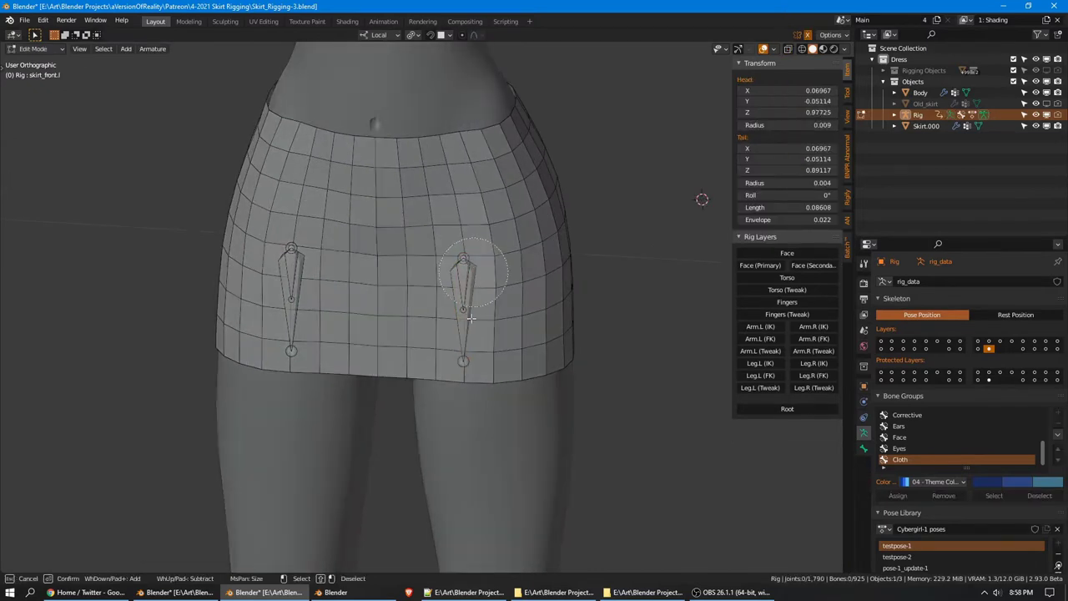
pyautogui.moveTo(471, 318); pyautogui.dragTo(467, 372)
pyautogui.rightClick(467, 372)
pyautogui.moveTo(623, 222); pyautogui.dragTo(561, 279, button='middle')
pyautogui.moveTo(622, 222); pyautogui.dragTo(601, 242, button='middle')
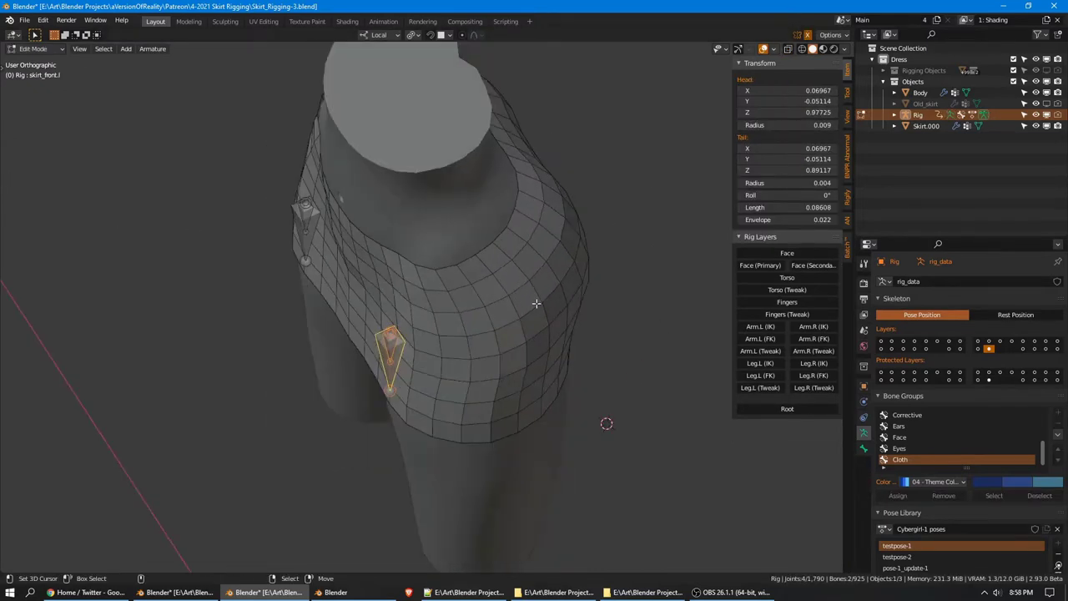
pyautogui.hotkey('shift', 'd')
pyautogui.press('g')
pyautogui.press('y')
pyautogui.click(682, 224)
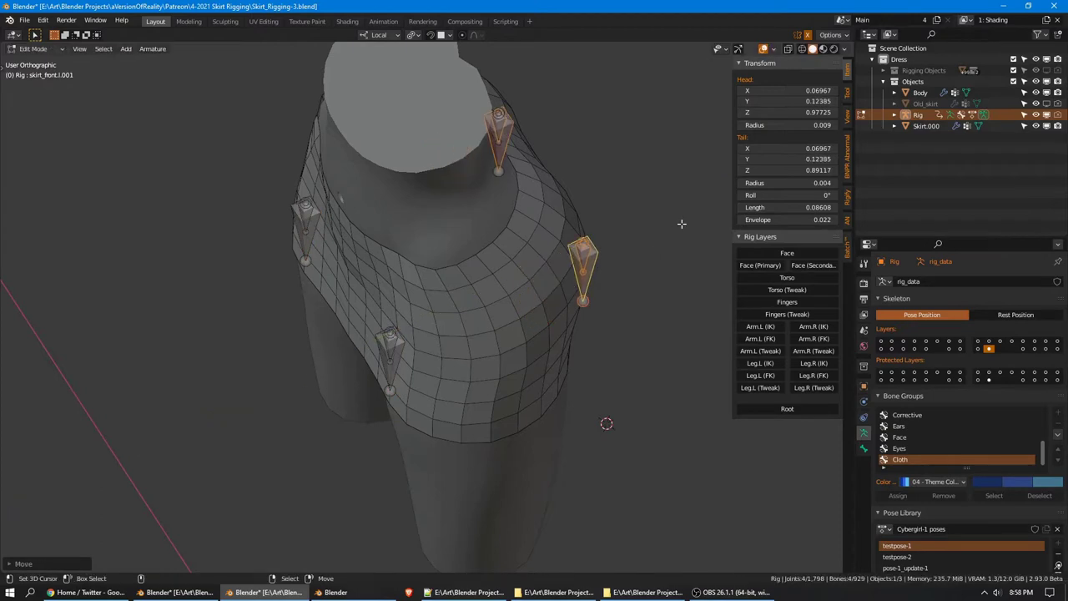
# Move the duplicated rear bones along local Y in right view to fit the back of the skirt, at about Y 0.113
pyautogui.press('KP_3')
pyautogui.scroll(3, 651, 223)
pyautogui.press('g')
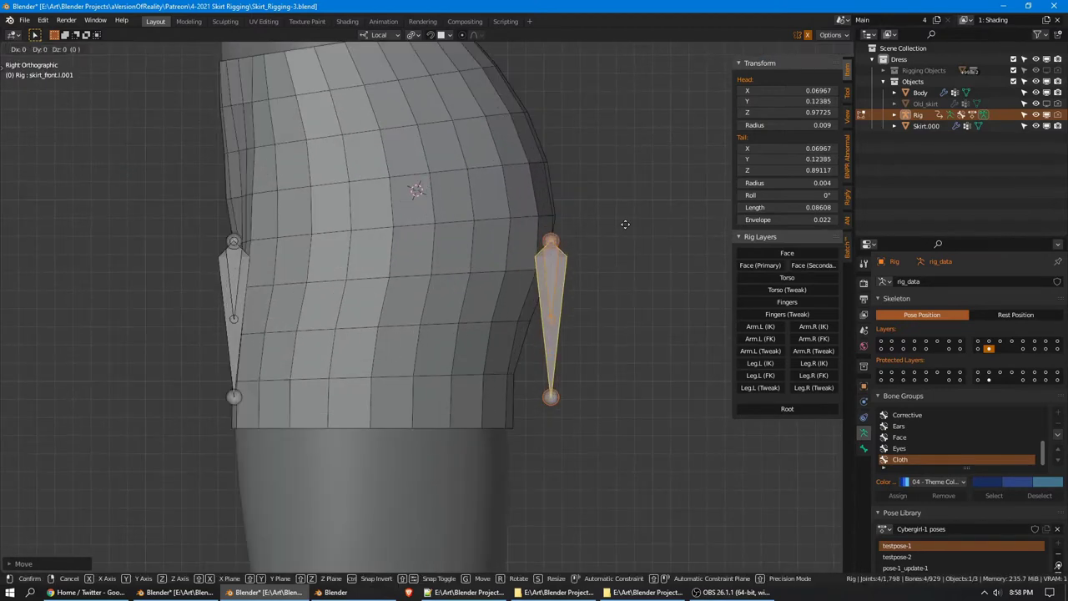
pyautogui.press('y')
pyautogui.click(616, 221)
pyautogui.press('g')
pyautogui.press('y')
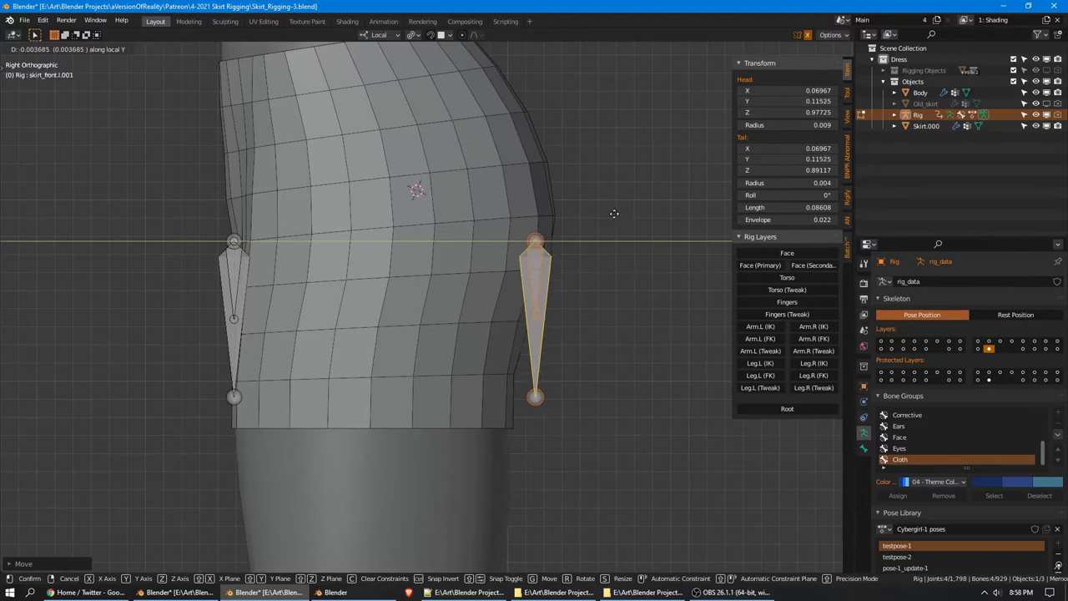
pyautogui.click(615, 215)
# Rename the rear control bone on the character's left as skirt_back.l
pyautogui.moveTo(615, 214); pyautogui.dragTo(518, 225, button='middle')
pyautogui.press('KP_1')
pyautogui.scroll(1, 525, 224)
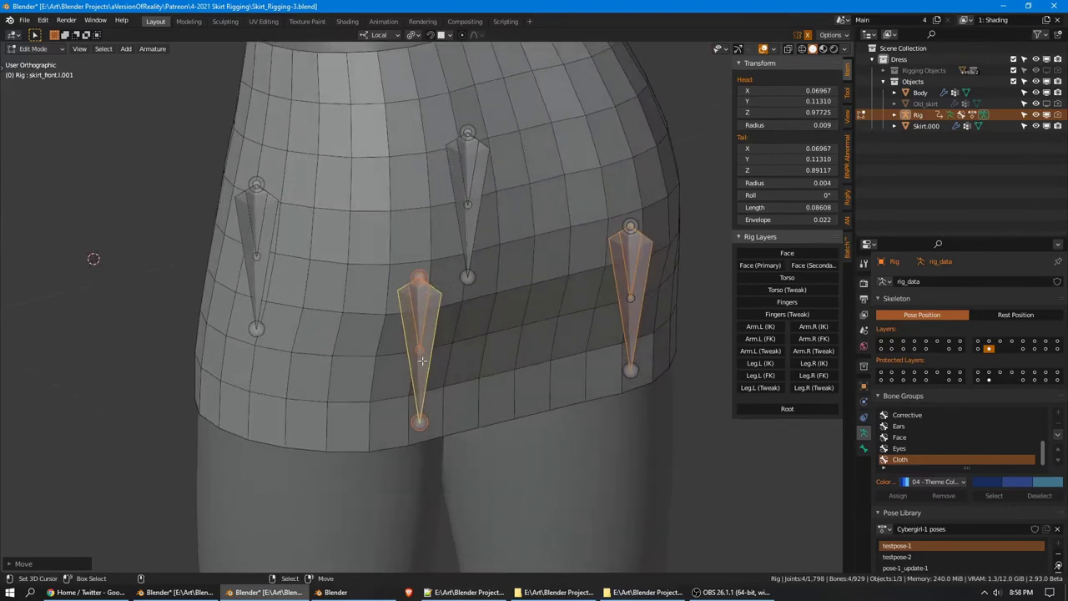
pyautogui.click(425, 378)
pyautogui.click(864, 449)
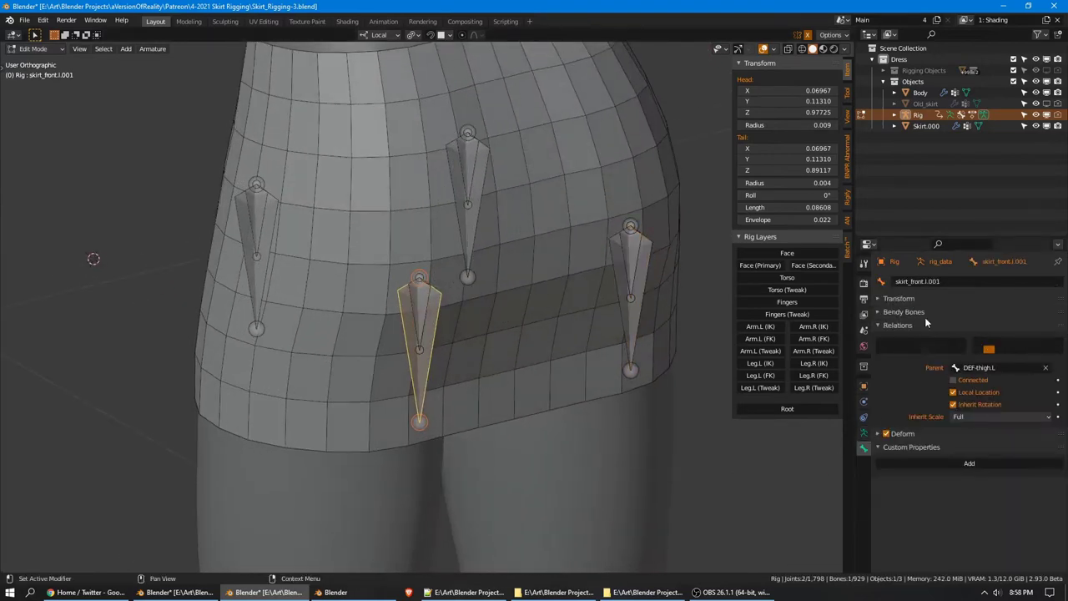
pyautogui.click(914, 285)
pyautogui.moveTo(923, 282); pyautogui.dragTo(911, 282)
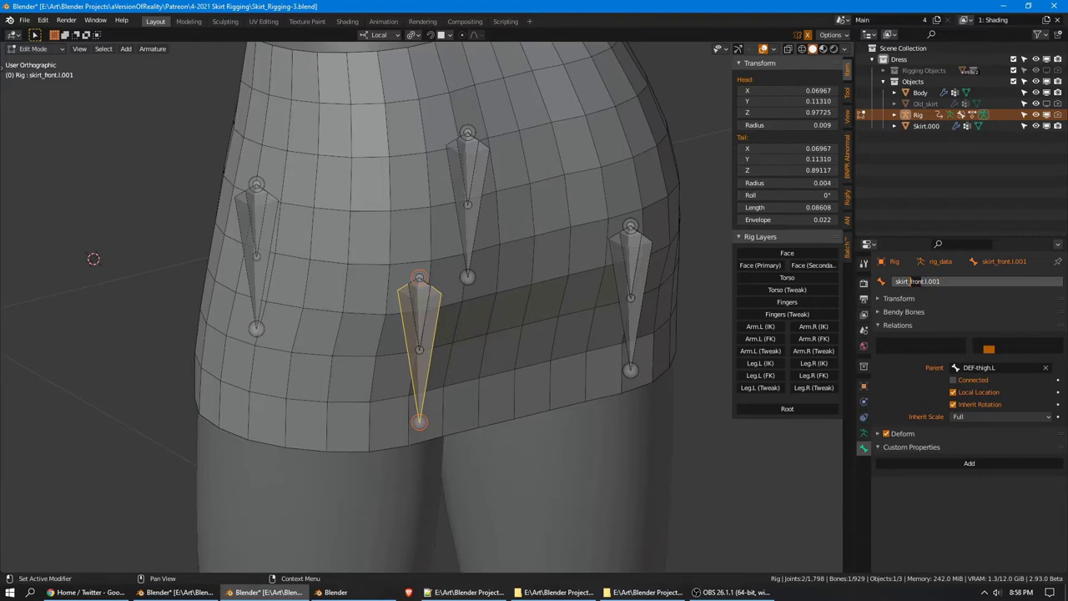
pyautogui.write('rear')
pyautogui.press('BackSpace')
pyautogui.press('BackSpace')
pyautogui.press('BackSpace')
pyautogui.press('BackSpace')
pyautogui.write('back')
pyautogui.press('Return')
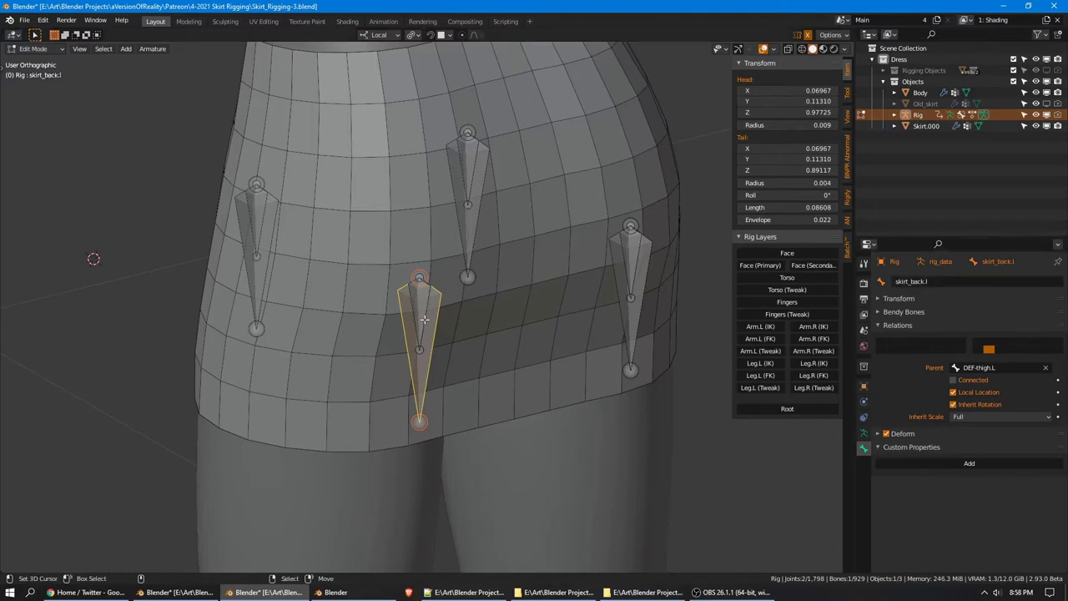
# Switch to wireframe shading and rename the small deform bone inside skirt_back.l as DEF-skirt_back.r
pyautogui.hotkey('shift', 'z')
pyautogui.click(419, 332)
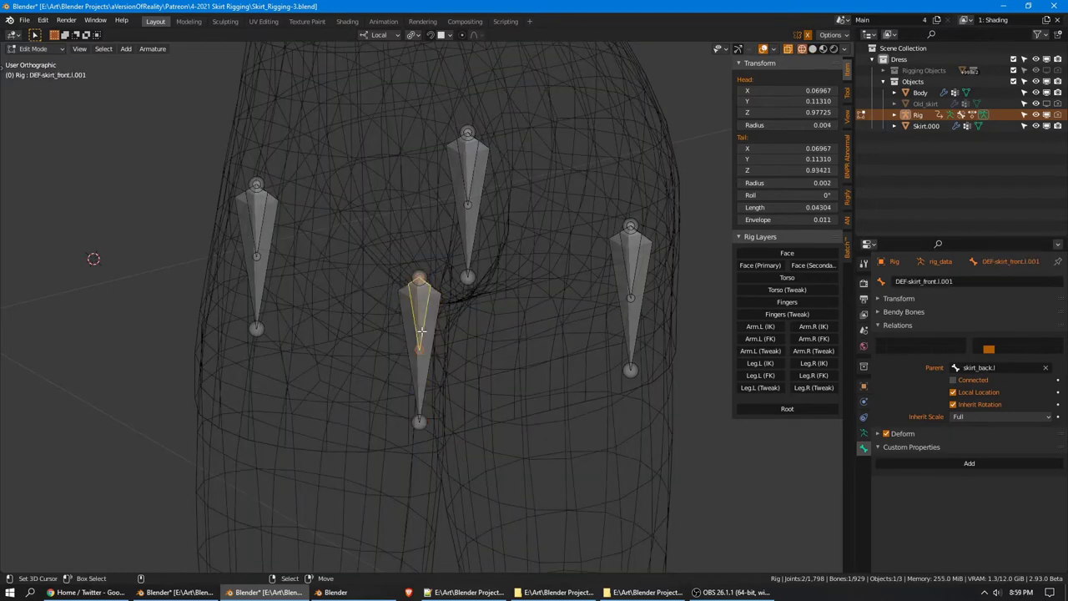
pyautogui.click(957, 281)
pyautogui.moveTo(895, 281); pyautogui.dragTo(923, 281)
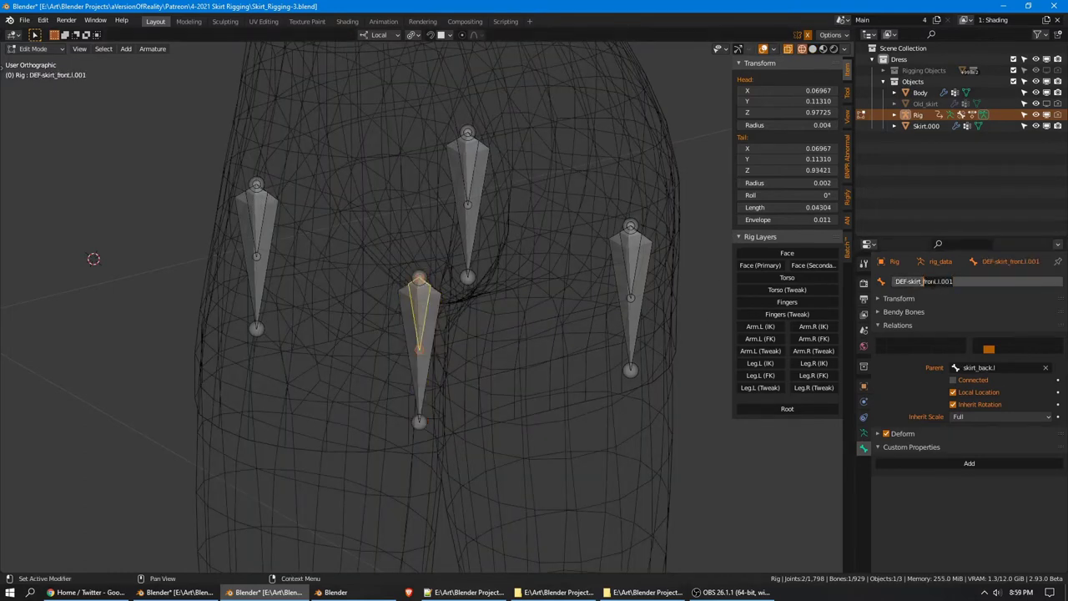
pyautogui.write('back.')
pyautogui.press('Return')
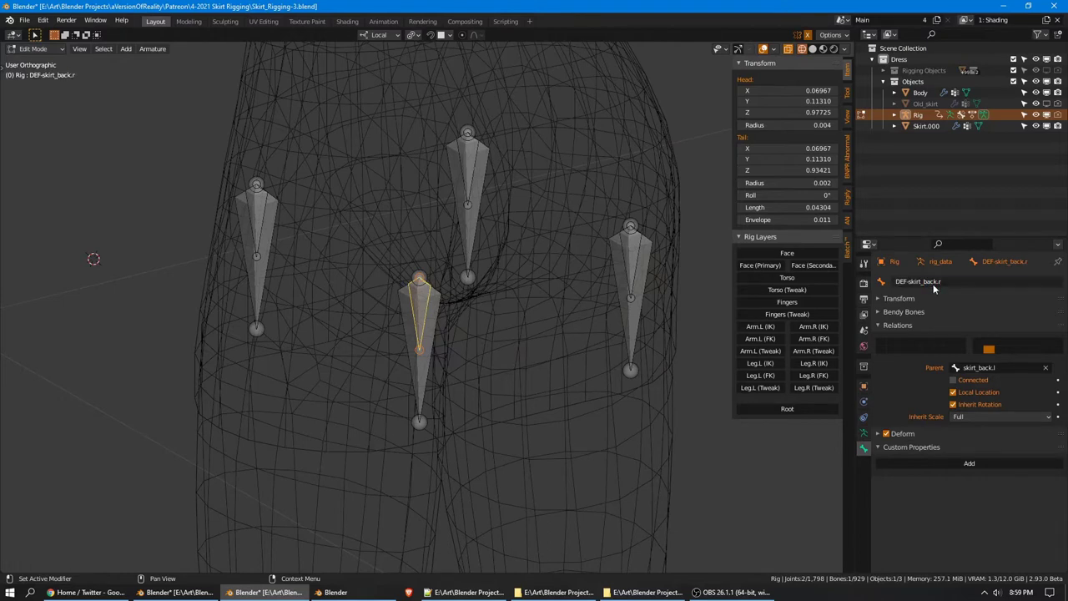
# Rename the rear deform bone on the character's right as DEF-skirt_back.r
pyautogui.click(641, 265)
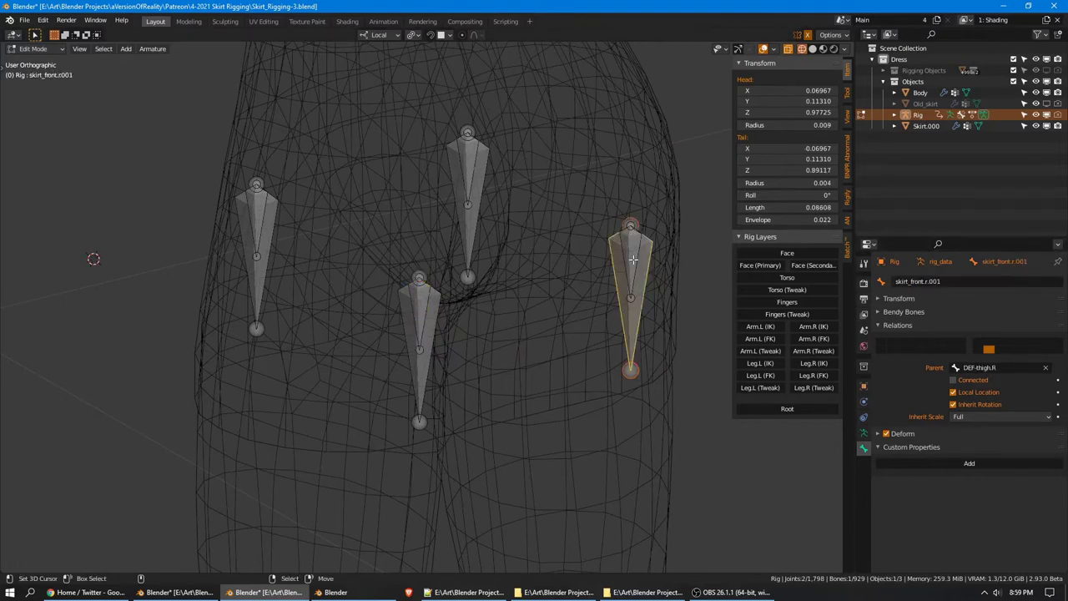
pyautogui.click(989, 283)
pyautogui.write('DEF-skirt_back.r')
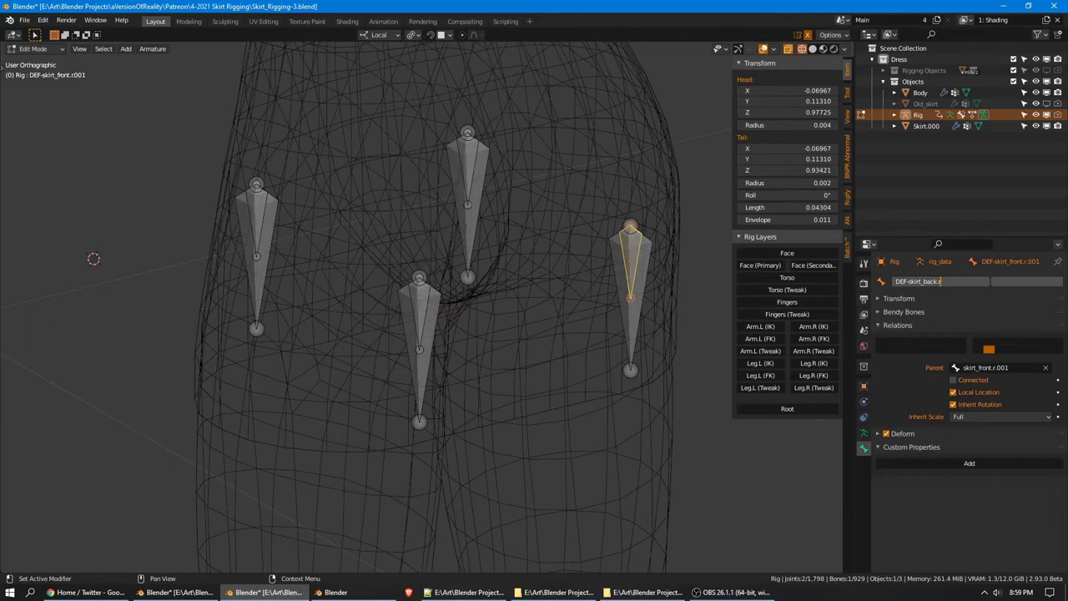
pyautogui.press('BackSpace')
pyautogui.write('001')
pyautogui.press('Return')
# Correct the name of the rear deform bone on the character's left to DEF-skirt_back.l
pyautogui.click(428, 309)
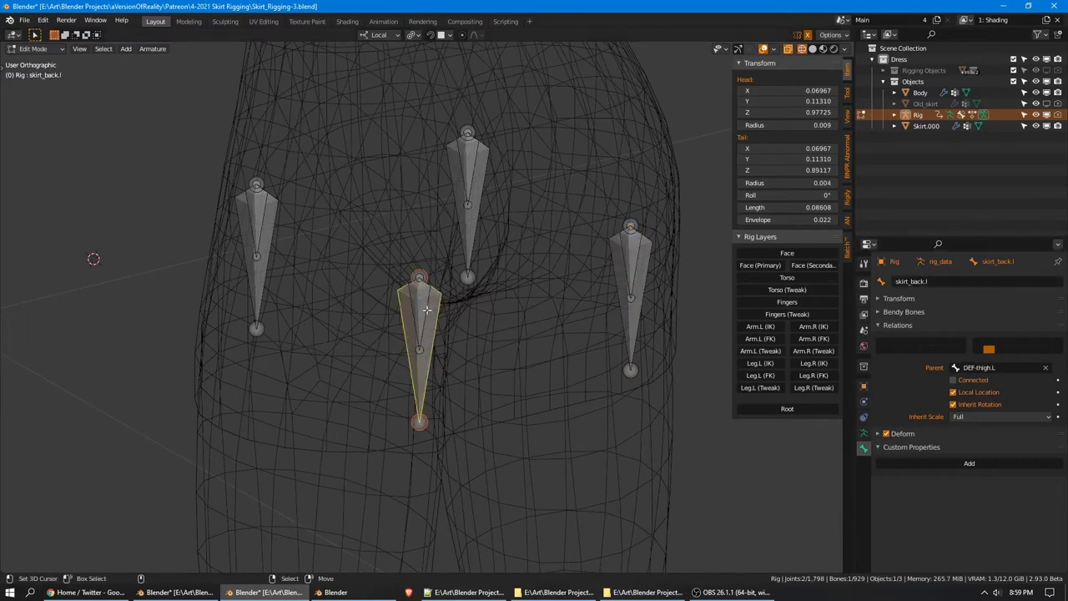
pyautogui.click(975, 284)
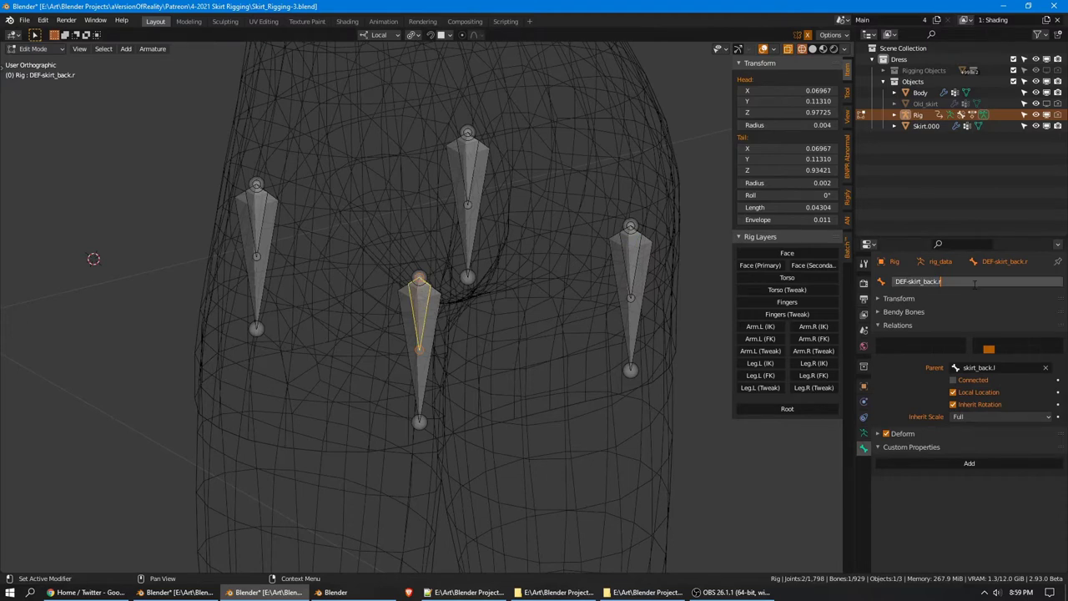
pyautogui.write('l')
pyautogui.press('Return')
pyautogui.click(256, 217)
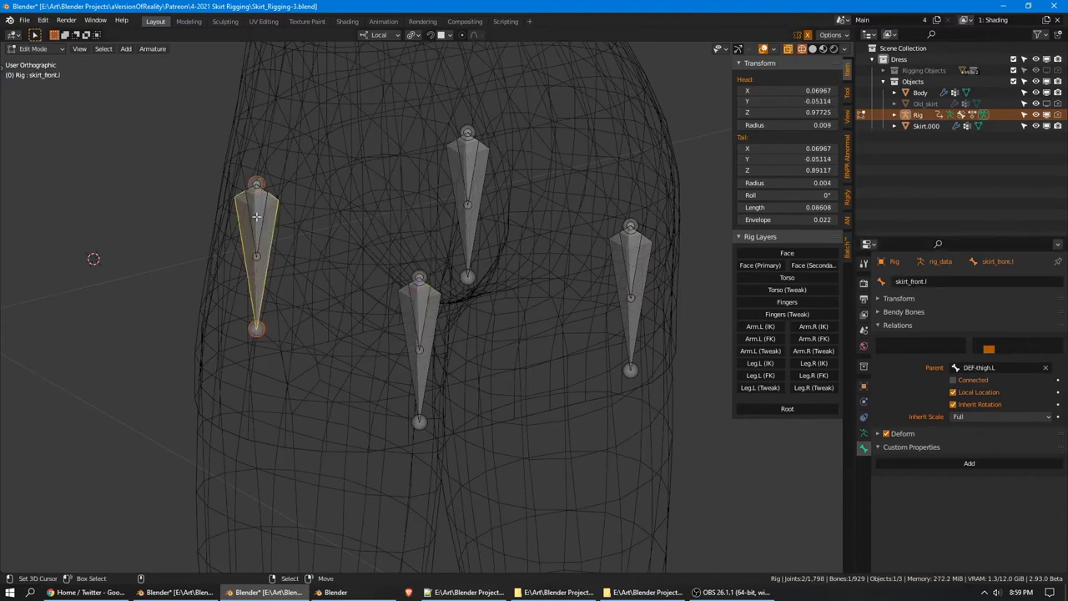
# Rename the rear control bone on the character's right as skirt_back.r, reusing the name of its counterpart skirt_back.l
pyautogui.click(426, 354)
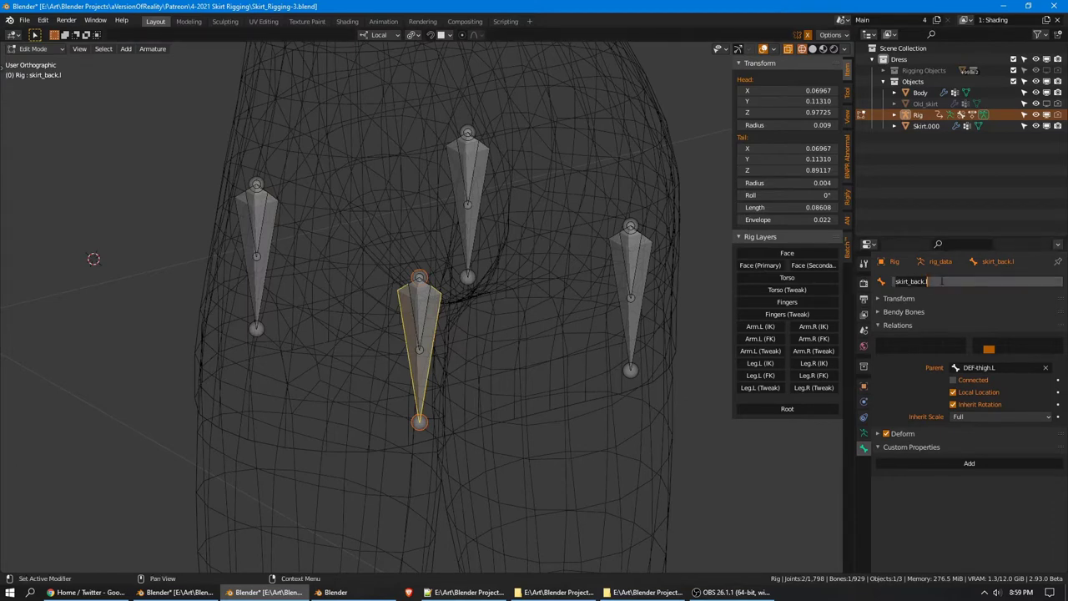
pyautogui.click(635, 322)
pyautogui.click(908, 284)
pyautogui.write('skirt_back.')
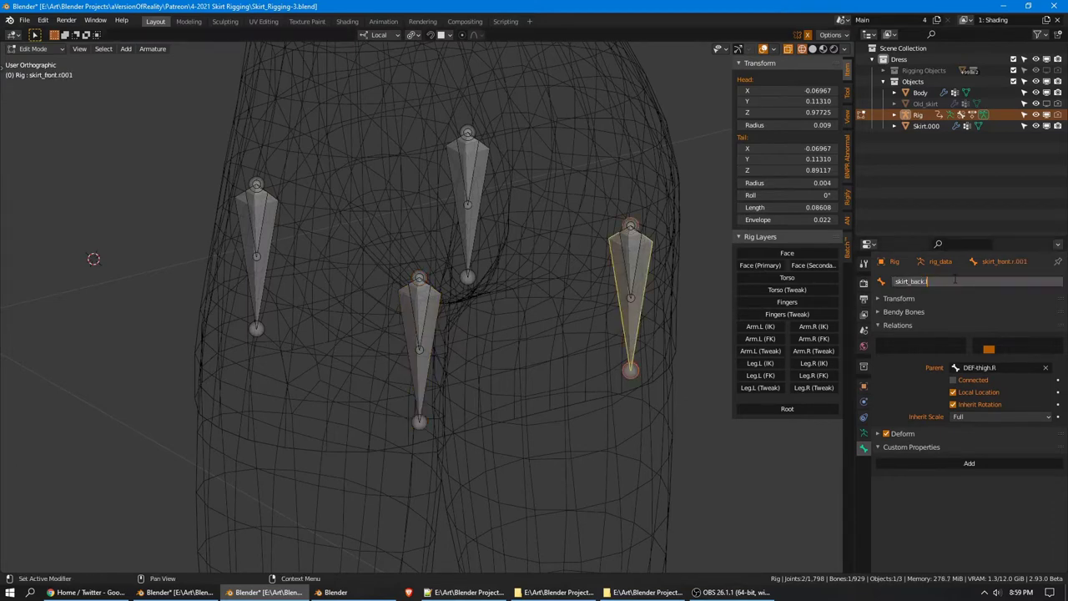
pyautogui.write('r')
pyautogui.press('Return')
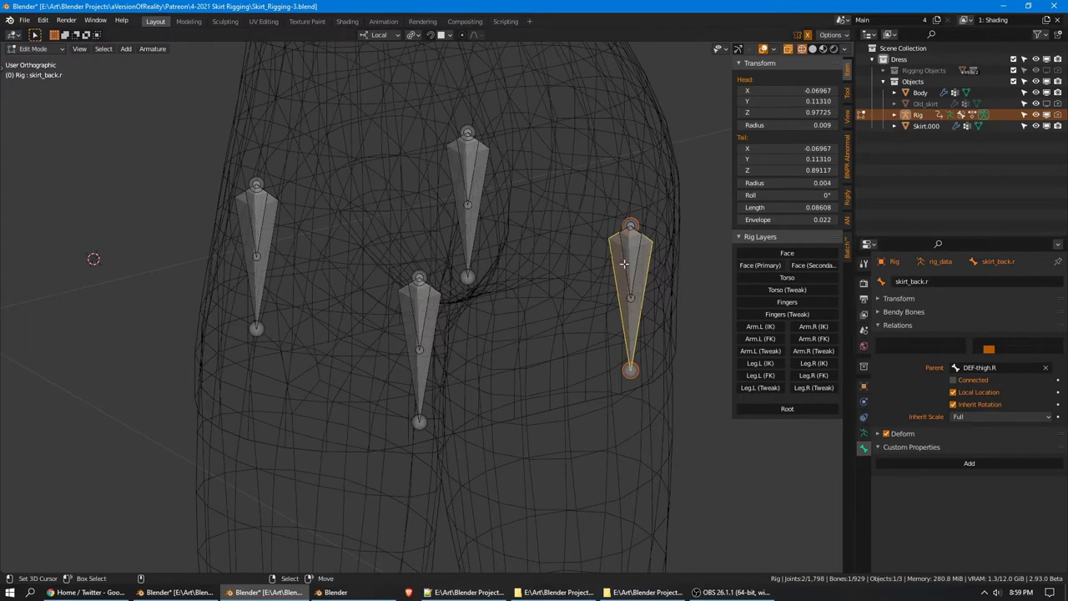
# Rename the small deform bone inside skirt_back.r as DEF-skirt_back.r
pyautogui.click(632, 263)
pyautogui.click(966, 281)
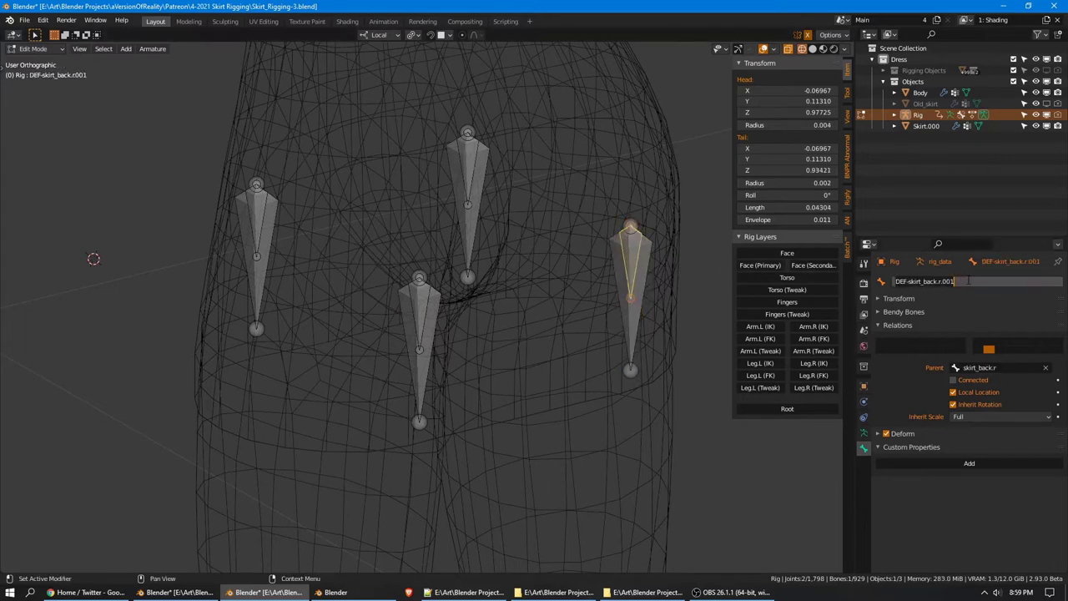
pyautogui.click(972, 282)
pyautogui.press('Return')
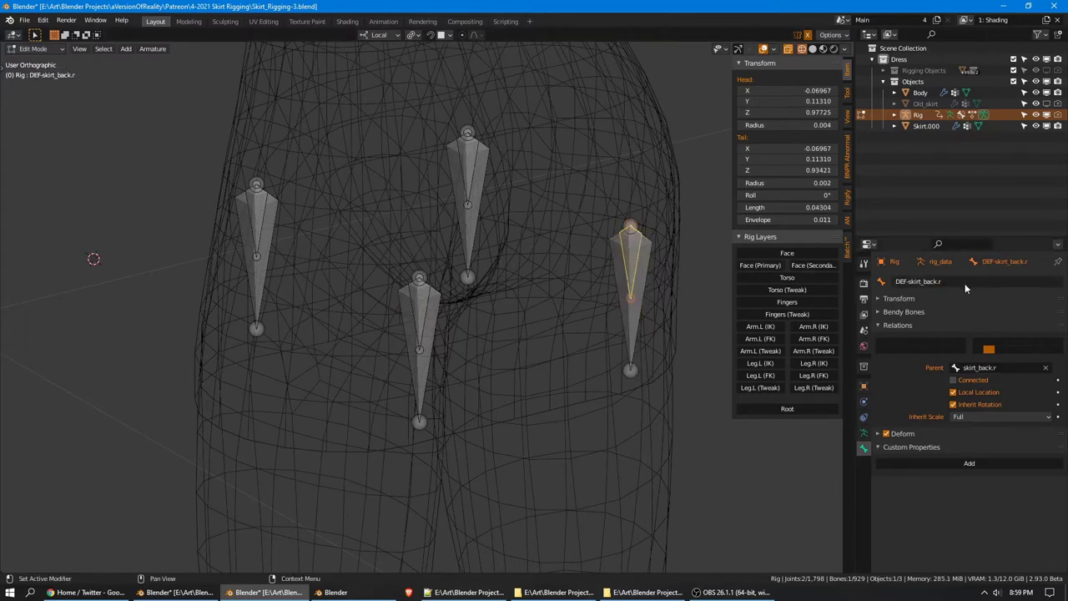
# Save the file and display the rig in Pose Mode from the front with solid shading
pyautogui.click(417, 313)
pyautogui.moveTo(417, 313); pyautogui.dragTo(512, 310, button='middle')
pyautogui.hotkey('ctrl', 'Tab')
pyautogui.press('KP_1')
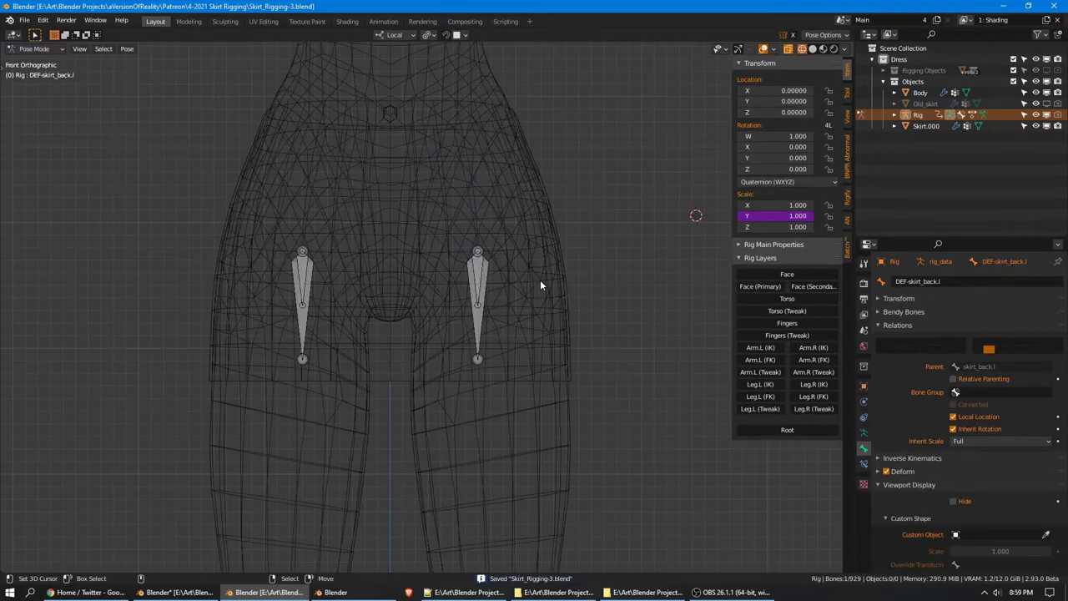
pyautogui.press('z')
pyautogui.click(563, 285)
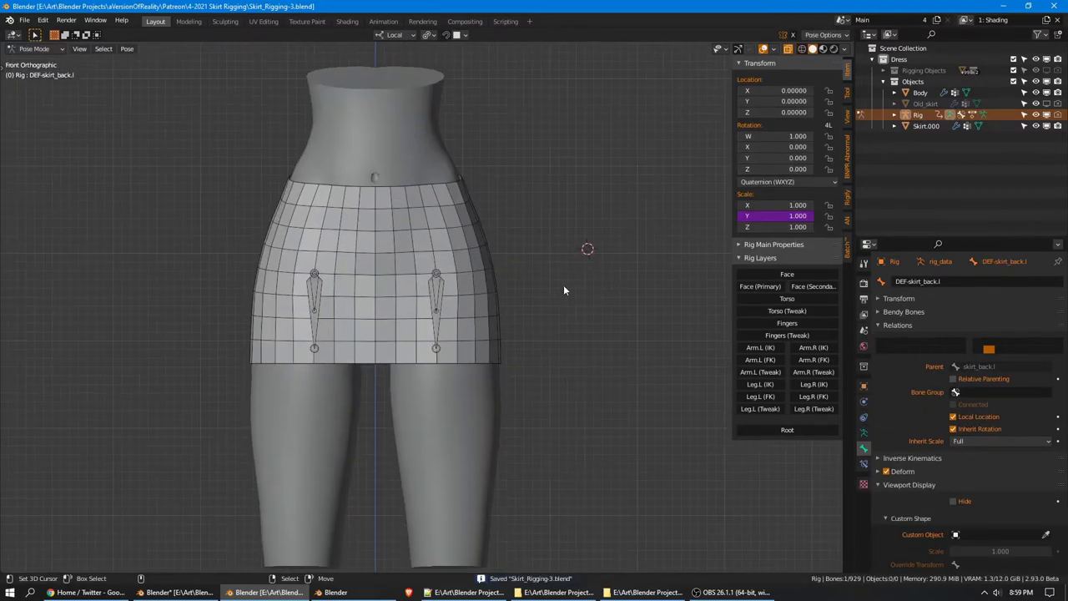
# Unhide the Rigging Objects collection and copy the object name of the front custom shape, cs_skirt_front
pyautogui.click(884, 70)
pyautogui.click(1047, 71)
pyautogui.moveTo(755, 178); pyautogui.dragTo(584, 252, button='middle')
pyautogui.hotkey('ctrl', 'Tab')
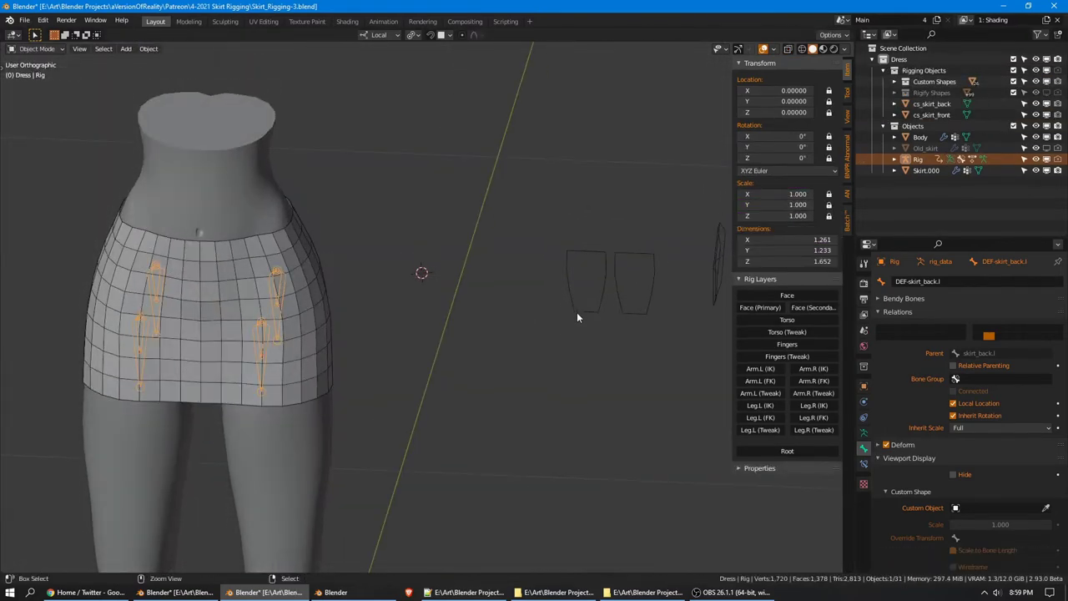
pyautogui.rightClick(578, 312)
pyautogui.keyDown('shift'); pyautogui.moveTo(573, 316); pyautogui.dragTo(607, 308, button='middle'); pyautogui.keyUp('shift')
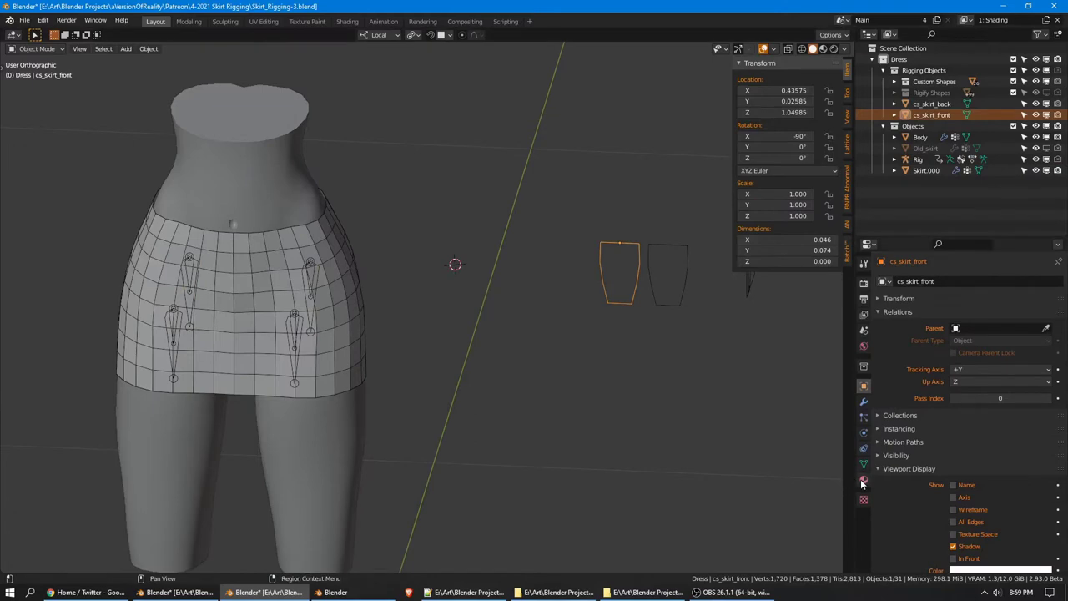
pyautogui.keyDown('shift'); pyautogui.moveTo(658, 258); pyautogui.dragTo(615, 272, button='middle'); pyautogui.keyUp('shift')
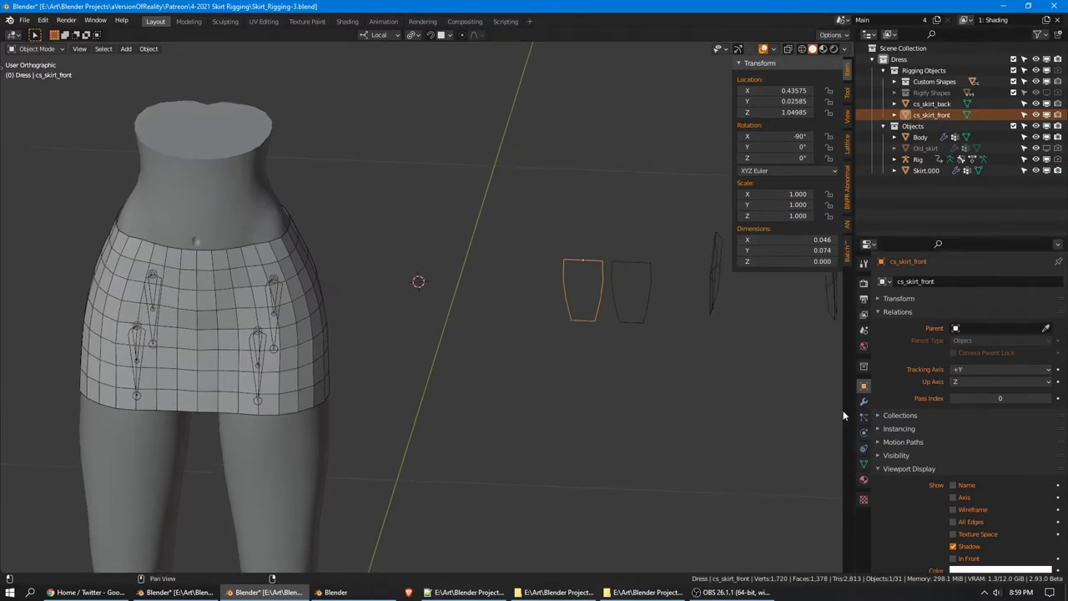
pyautogui.doubleClick(957, 281)
pyautogui.press('Return')
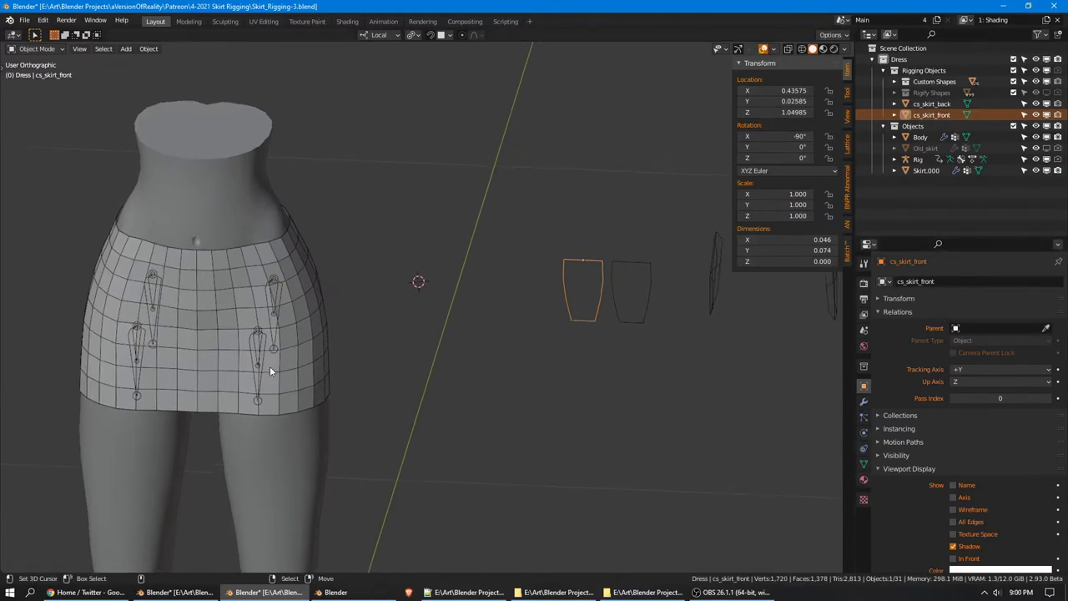
# Assign cs_skirt_front as the custom shape of the skirt_front.l control bone and turn off Scale to Bone Length
pyautogui.rightClick(257, 387)
pyautogui.hotkey('ctrl', 'Tab')
pyautogui.rightClick(257, 386)
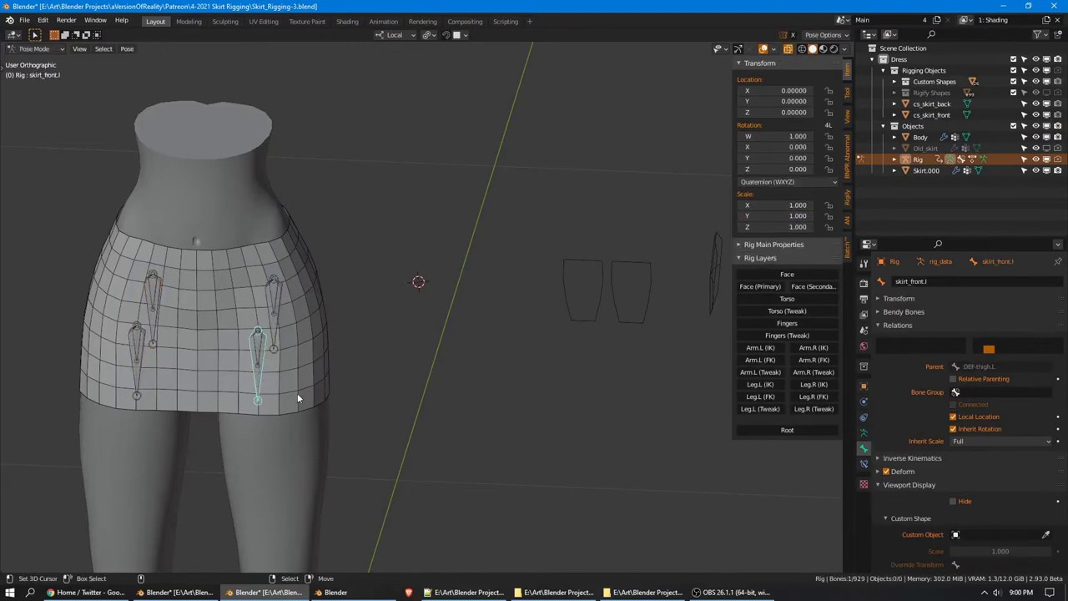
pyautogui.click(866, 464)
pyautogui.click(865, 450)
pyautogui.scroll(-3, 932, 486)
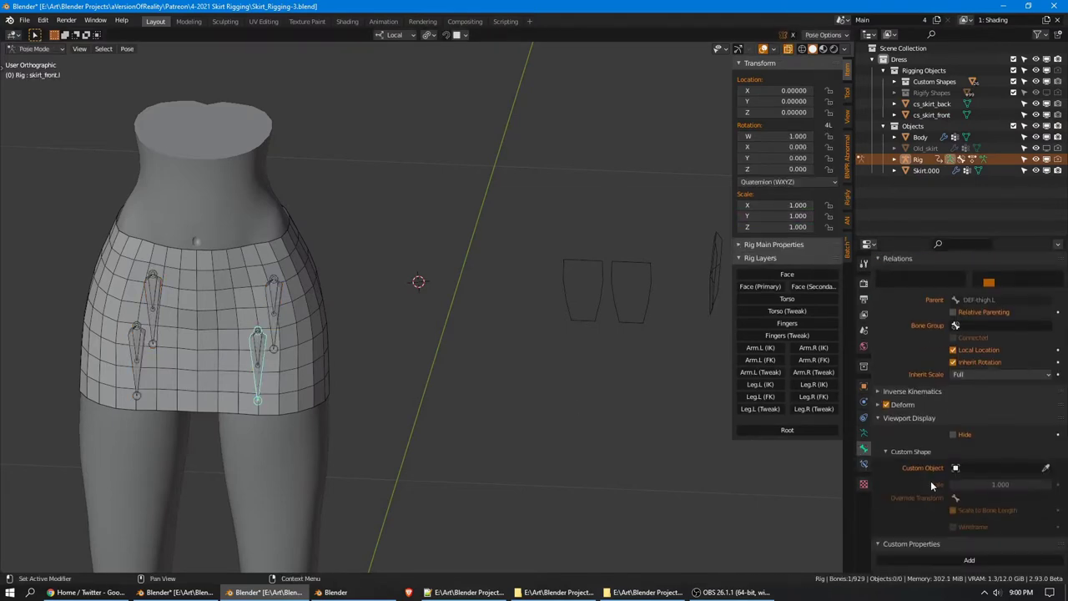
pyautogui.click(998, 466)
pyautogui.write('cs_skirt_front')
pyautogui.press('Return')
pyautogui.keyDown('shift'); pyautogui.moveTo(513, 417); pyautogui.dragTo(537, 409, button='middle'); pyautogui.keyUp('shift')
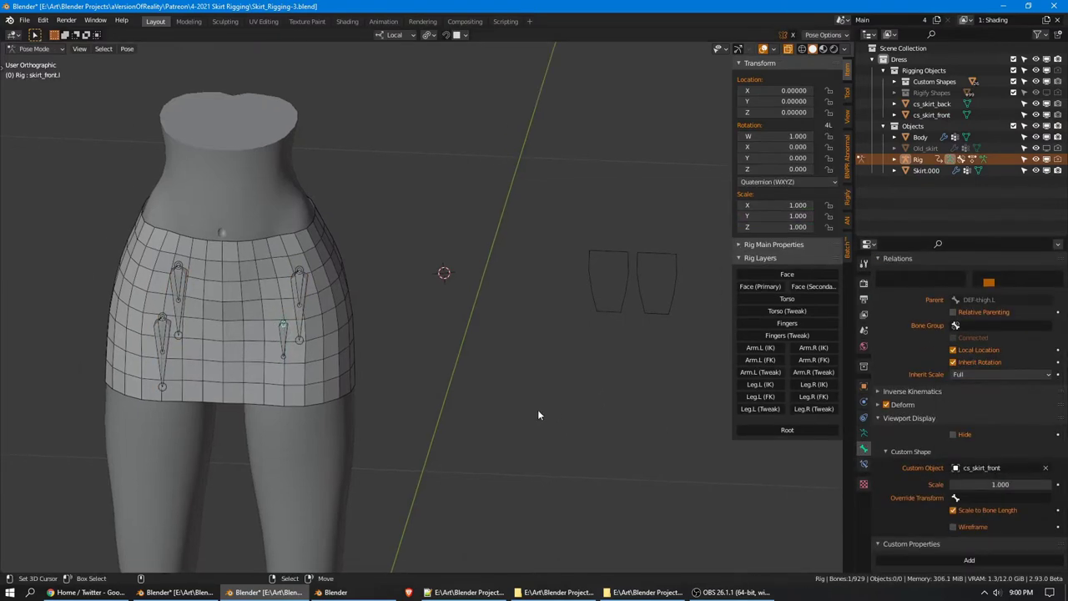
pyautogui.click(988, 511)
pyautogui.keyDown('shift'); pyautogui.moveTo(384, 386); pyautogui.dragTo(409, 379, button='middle'); pyautogui.keyUp('shift')
pyautogui.scroll(1, 409, 379)
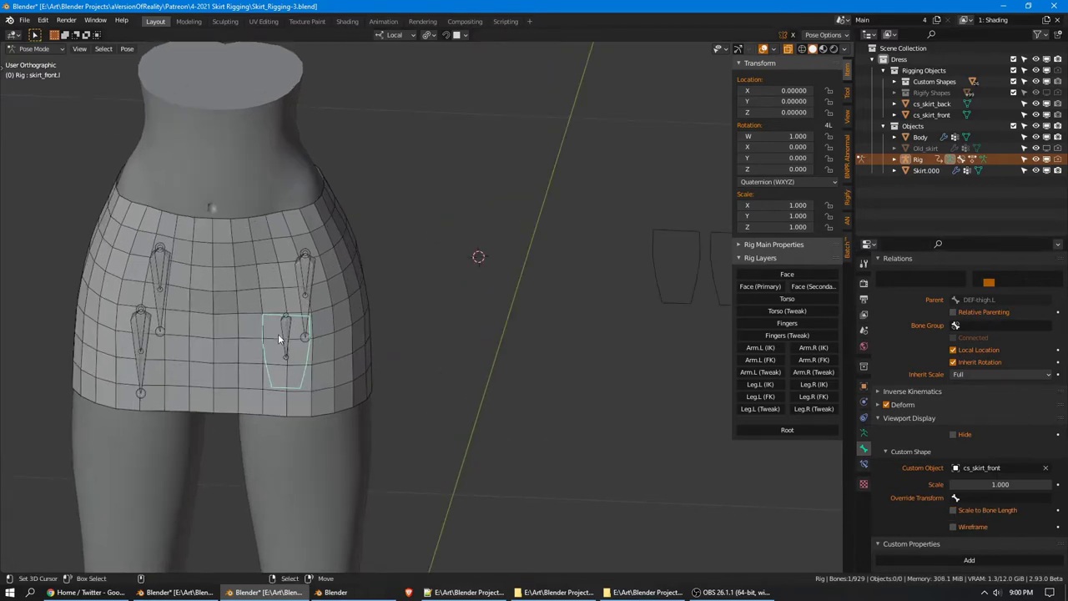
# Give the skirt_front.r control bone the custom shape cs_skirt_front with Scale to Bone Length off
pyautogui.click(140, 377)
pyautogui.click(994, 468)
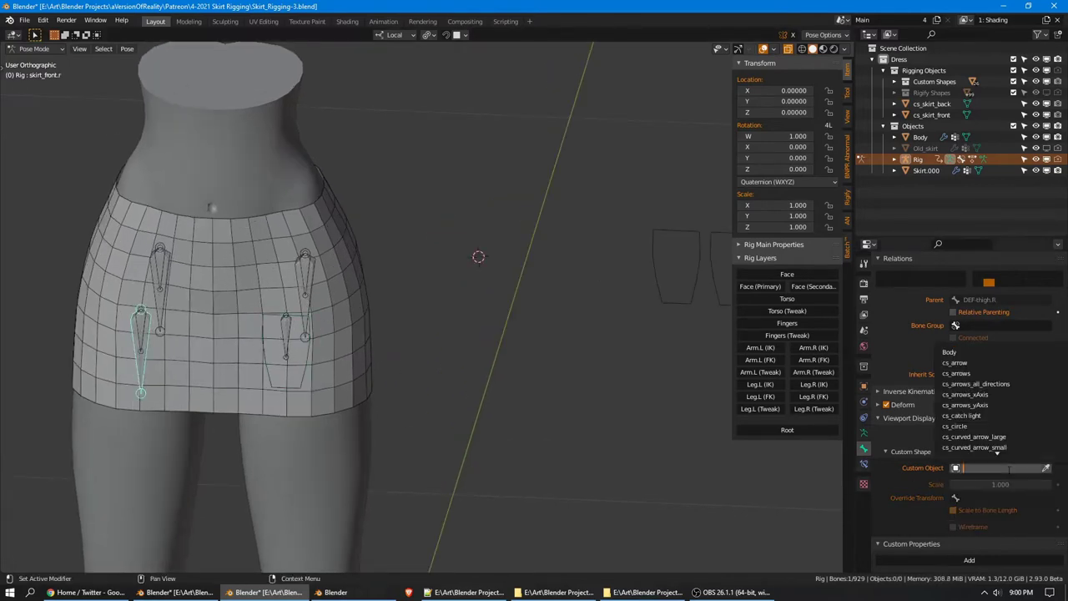
pyautogui.write('cs_skirt_front')
pyautogui.press('Return')
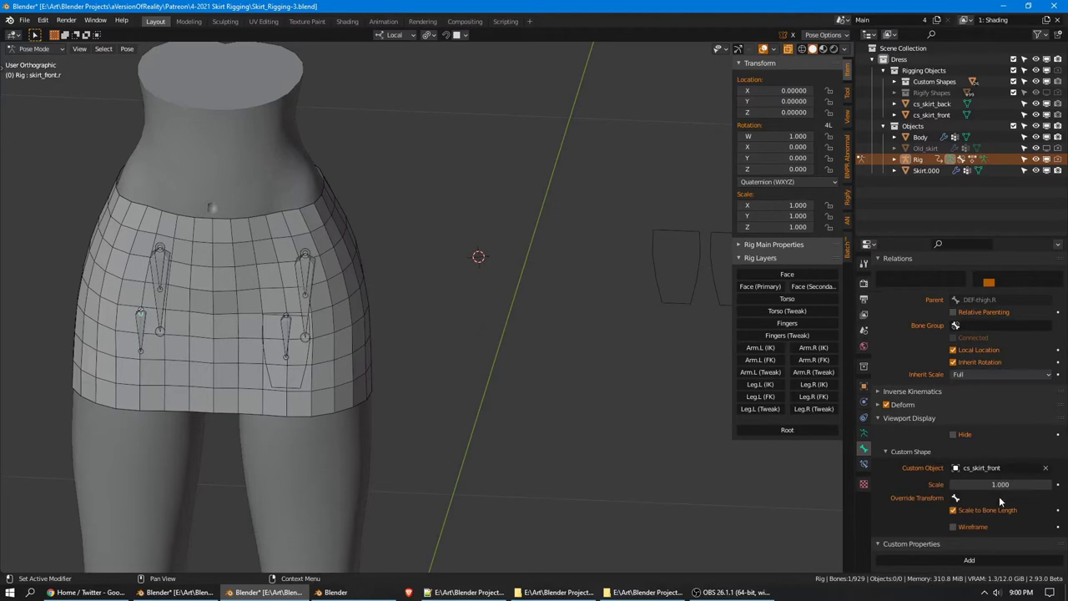
pyautogui.keyDown('shift'); pyautogui.moveTo(703, 257); pyautogui.dragTo(662, 262, button='middle'); pyautogui.keyUp('shift')
# Return to Object Mode and get the object name of the rear custom shape, cs_skirt_back
pyautogui.click(688, 242)
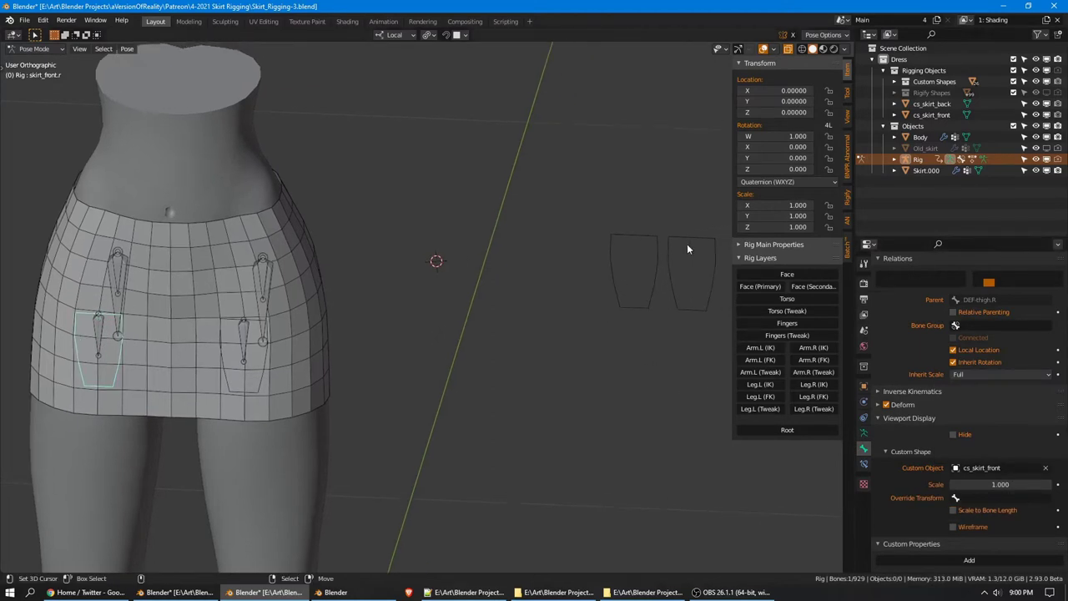
pyautogui.hotkey('ctrl', 'Tab')
pyautogui.click(692, 311)
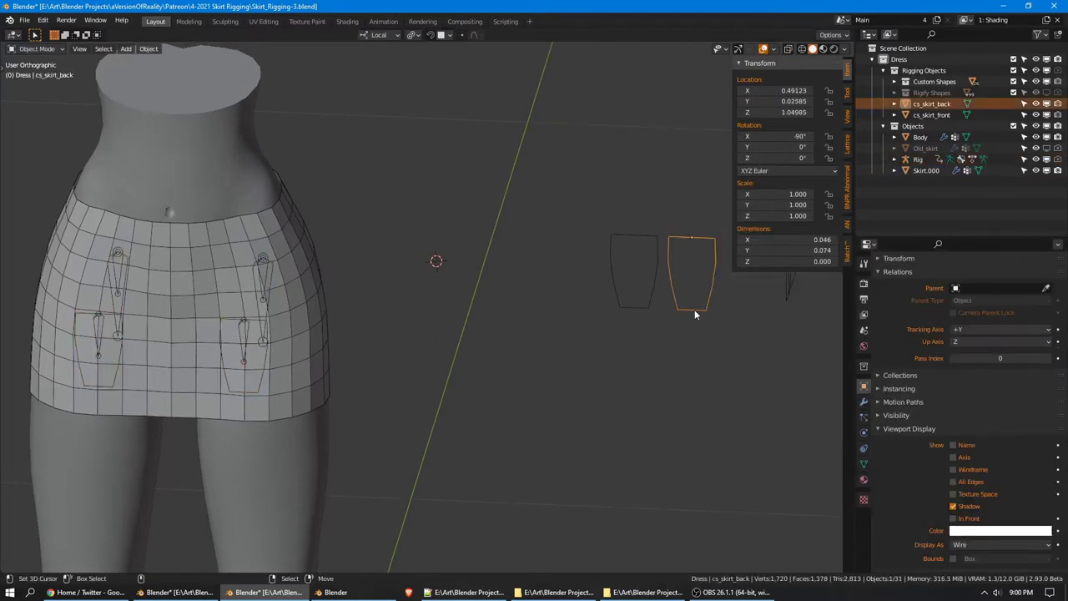
pyautogui.scroll(2, 947, 284)
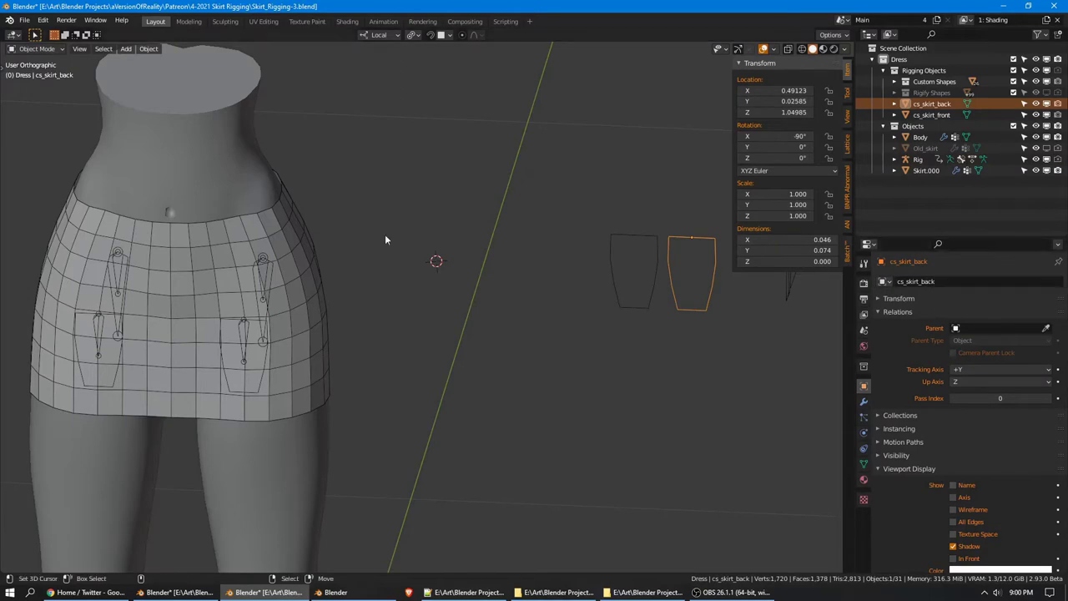
# In Pose Mode, assign cs_skirt_back as the custom shape of skirt_back.l and disable Scale to Bone Length
pyautogui.click(267, 296)
pyautogui.hotkey('ctrl', 'Tab')
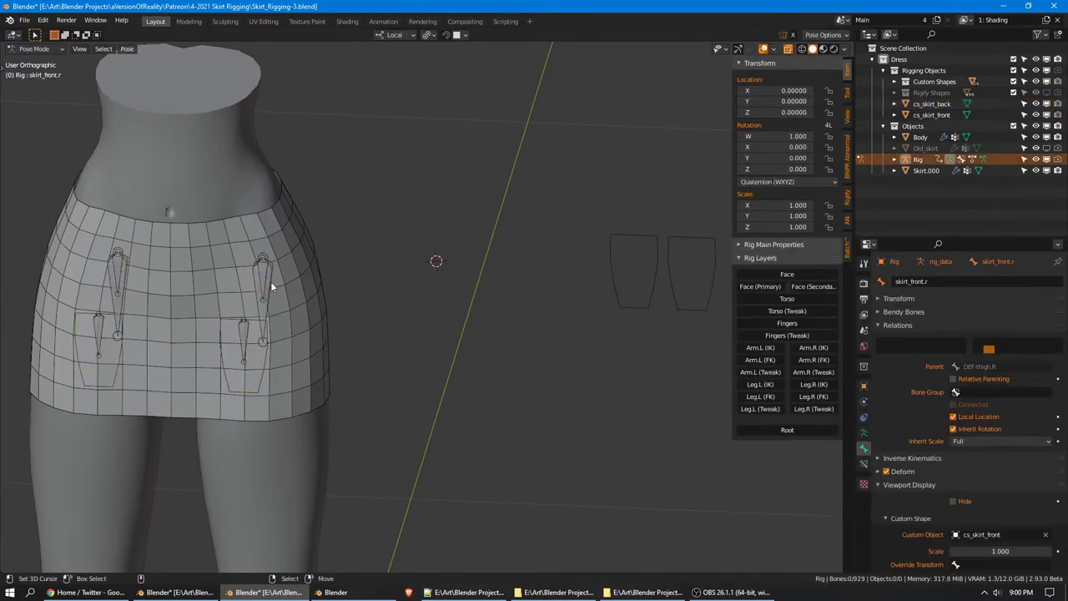
pyautogui.click(269, 286)
pyautogui.scroll(-2, 959, 492)
pyautogui.click(997, 468)
pyautogui.write('cs_skirt_back')
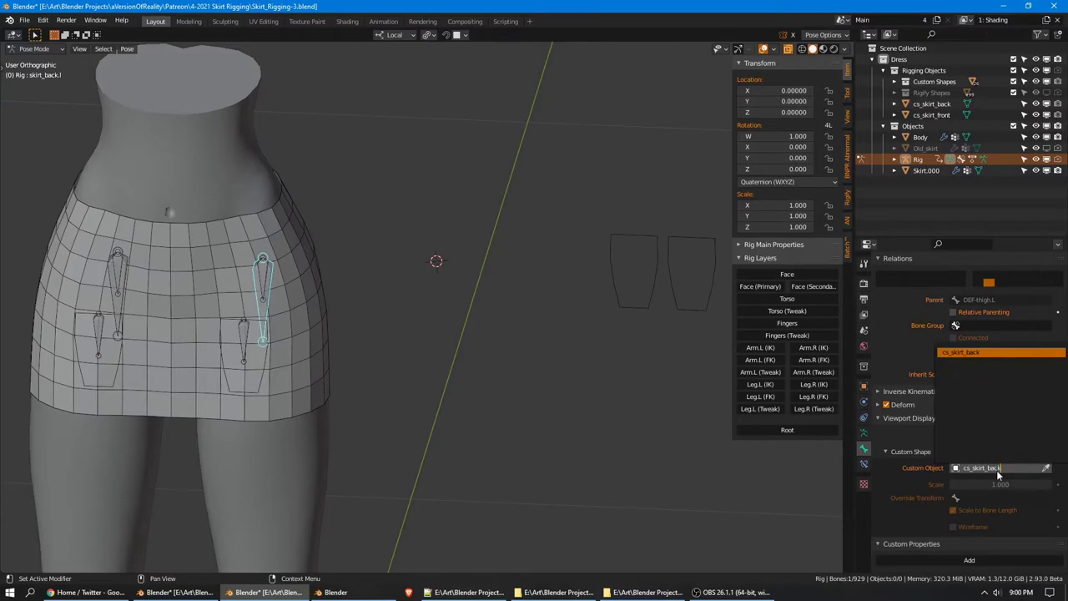
pyautogui.press('Return')
pyautogui.click(958, 513)
# Apply the custom shape cs_skirt_back to the skirt_back.r control bone, with Scale to Bone Length disabled
pyautogui.keyDown('shift'); pyautogui.moveTo(299, 306); pyautogui.dragTo(492, 332, button='middle'); pyautogui.keyUp('shift')
pyautogui.click(314, 324)
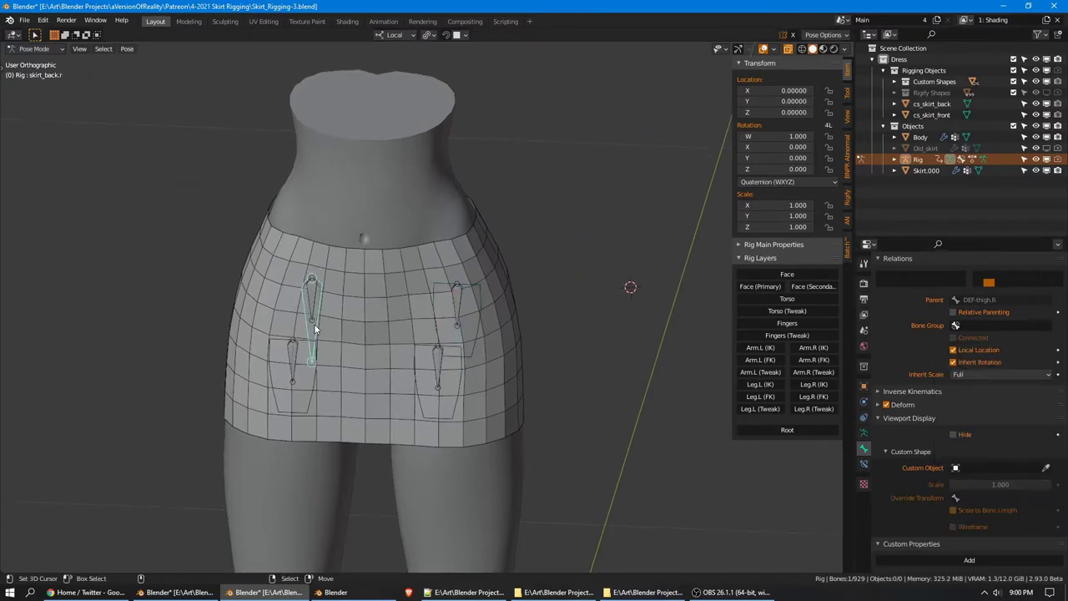
pyautogui.click(984, 466)
pyautogui.write('cs_skirt_back')
pyautogui.press('Return')
pyautogui.click(957, 510)
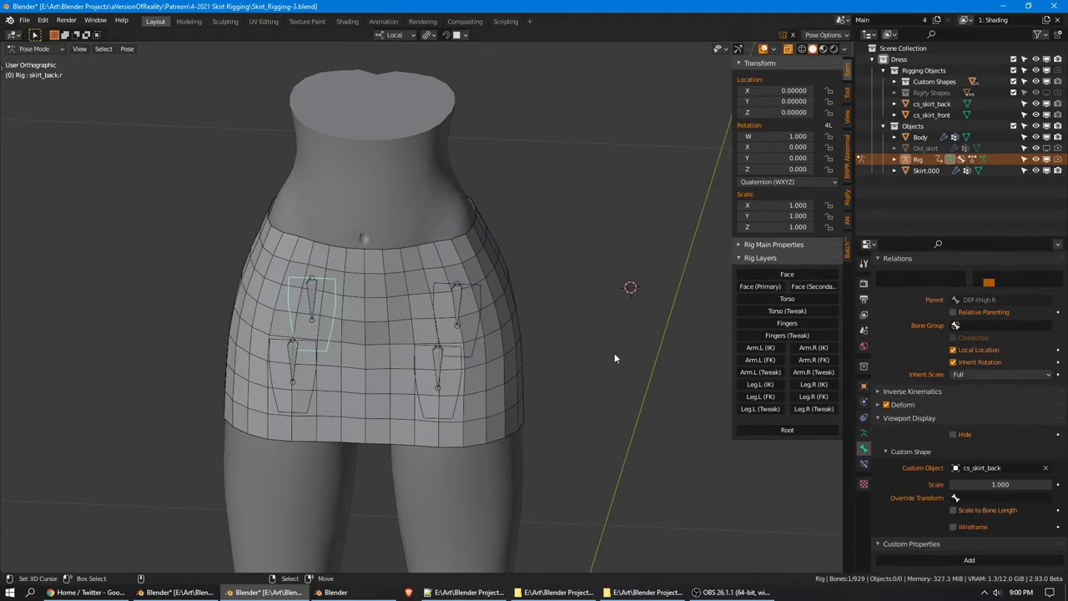
# Hide the Rigging Objects collection and save the file
pyautogui.moveTo(615, 358); pyautogui.dragTo(554, 278, button='middle')
pyautogui.scroll(2, 554, 278)
pyautogui.click(392, 392)
pyautogui.hotkey('ctrl', 's')
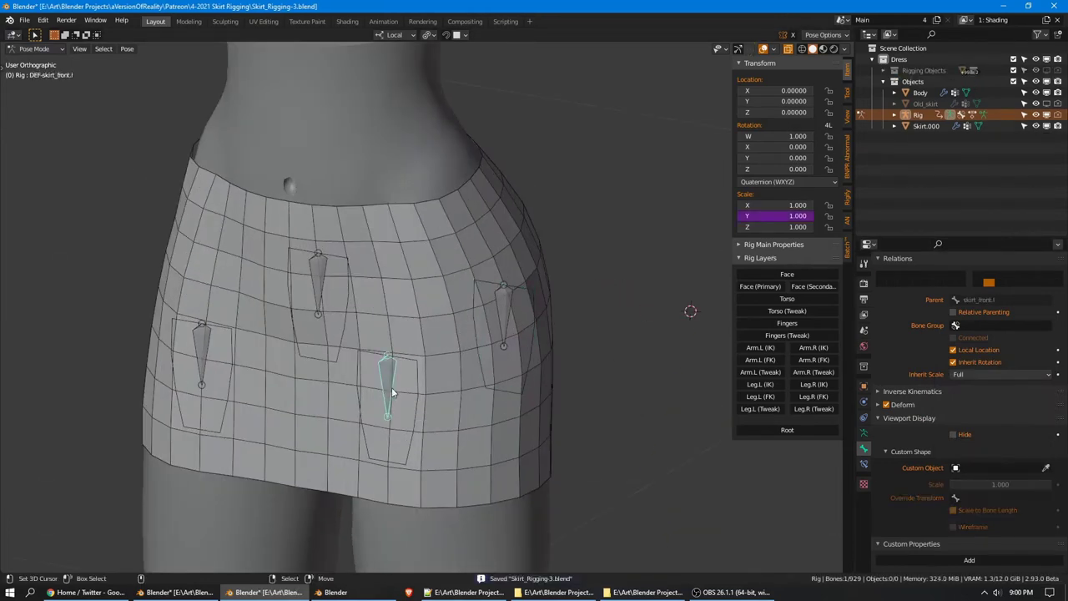
# Select all four skirt deform bones and scale them by 0.5 in Edit Mode, returning to Pose Mode
pyautogui.press('Tab')
pyautogui.press('Tab')
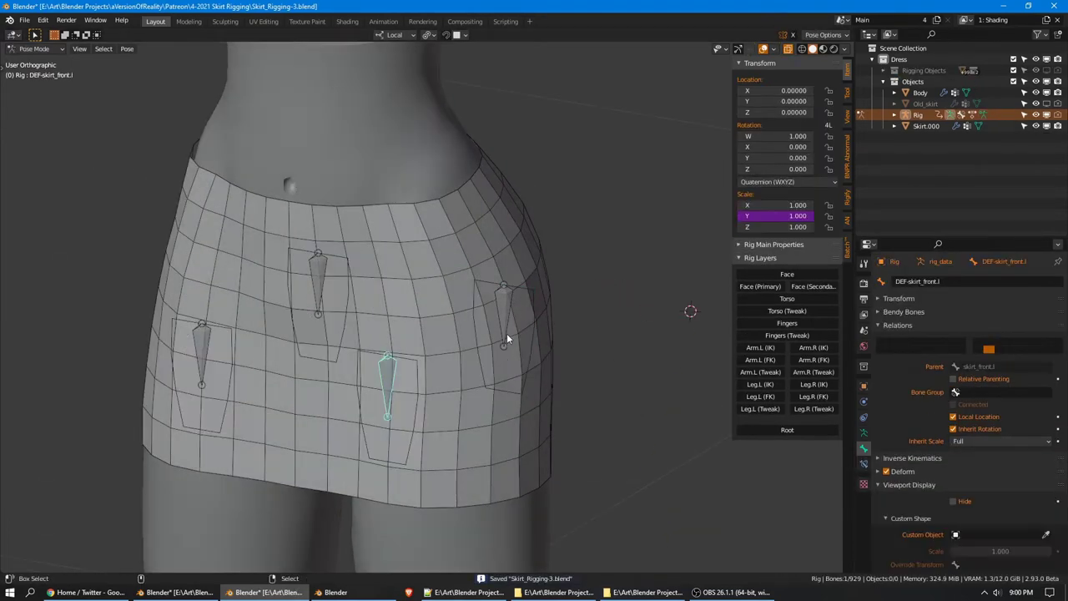
pyautogui.keyDown('shift'); pyautogui.click(505, 333); pyautogui.keyUp('shift')
pyautogui.keyDown('shift'); pyautogui.click(324, 284); pyautogui.keyUp('shift')
pyautogui.keyDown('shift'); pyautogui.click(204, 351); pyautogui.keyUp('shift')
pyautogui.press('Tab')
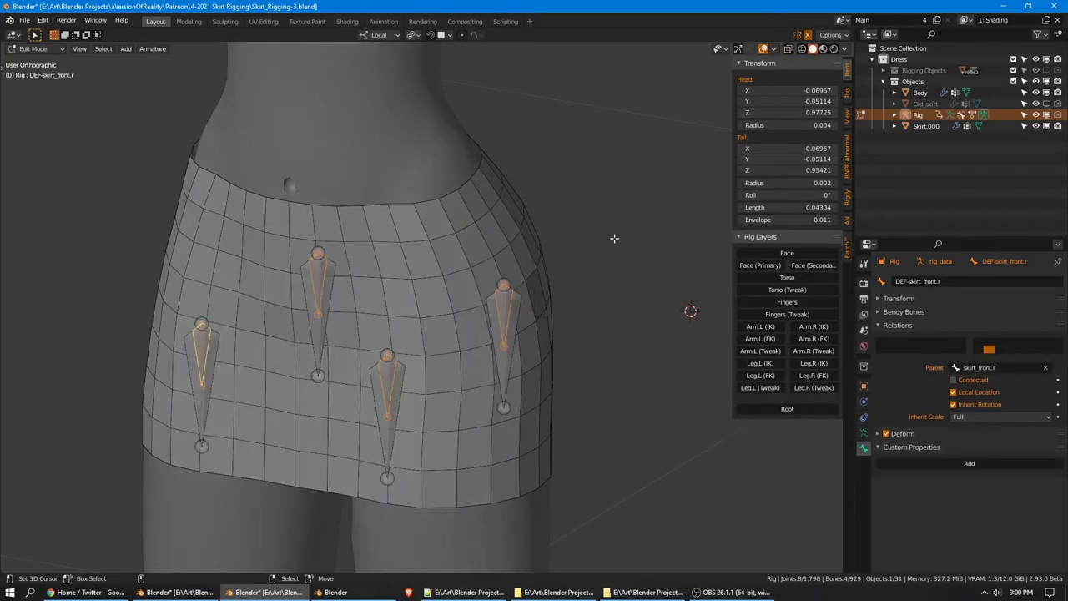
pyautogui.write('s.5')
pyautogui.press('Return')
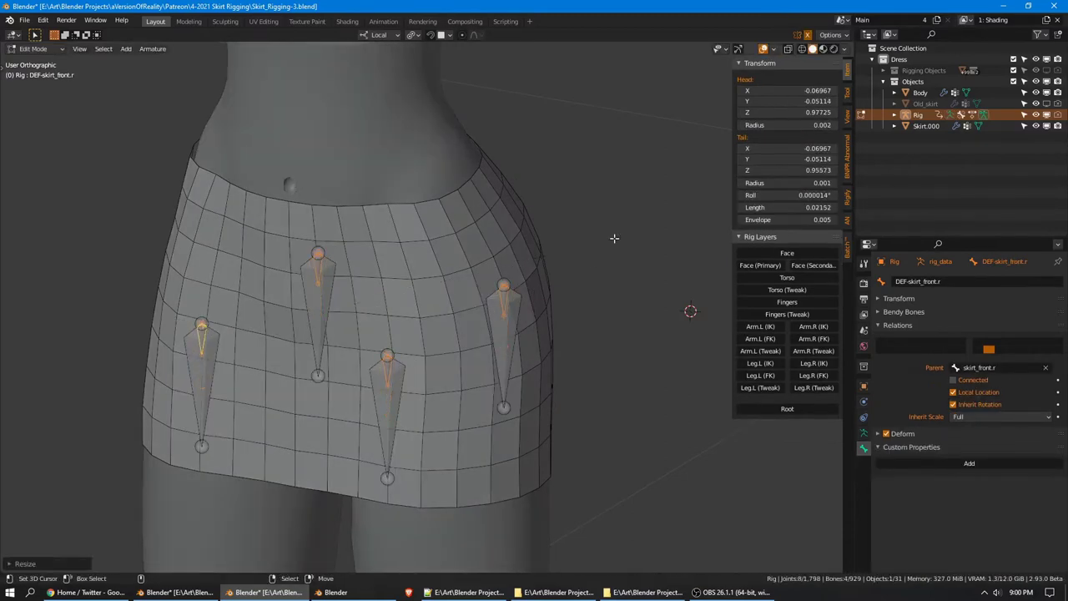
pyautogui.press('Tab')
# Examine the shortened deform bones inside their control shapes from the front and at an angle
pyautogui.scroll(-3, 614, 237)
pyautogui.moveTo(439, 330); pyautogui.dragTo(477, 304, button='middle')
pyautogui.scroll(2, 477, 304)
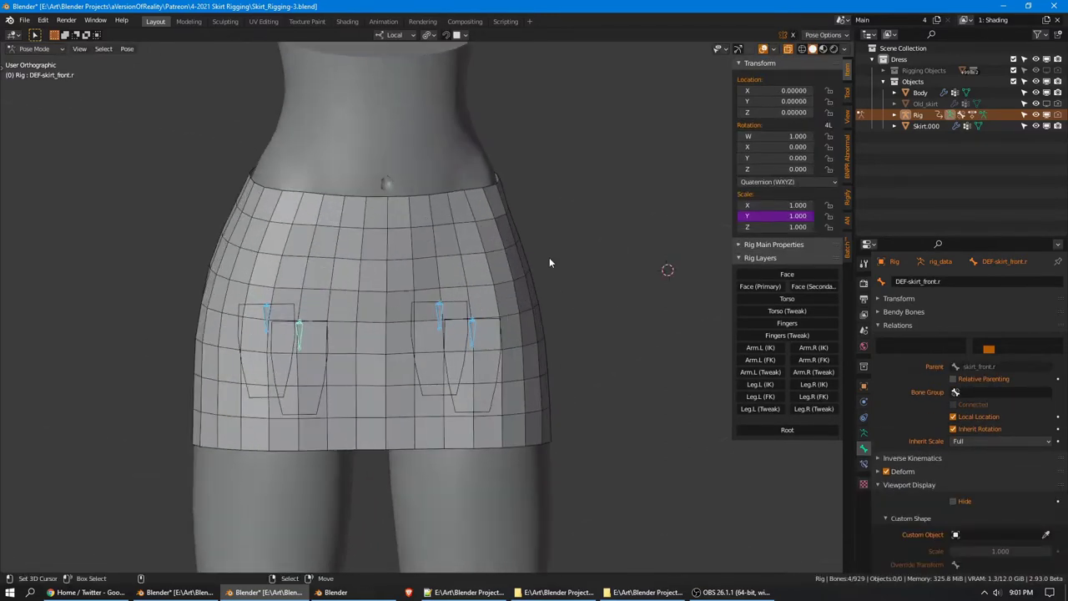
pyautogui.press('KP_1')
pyautogui.scroll(4, 436, 284)
pyautogui.click(453, 287)
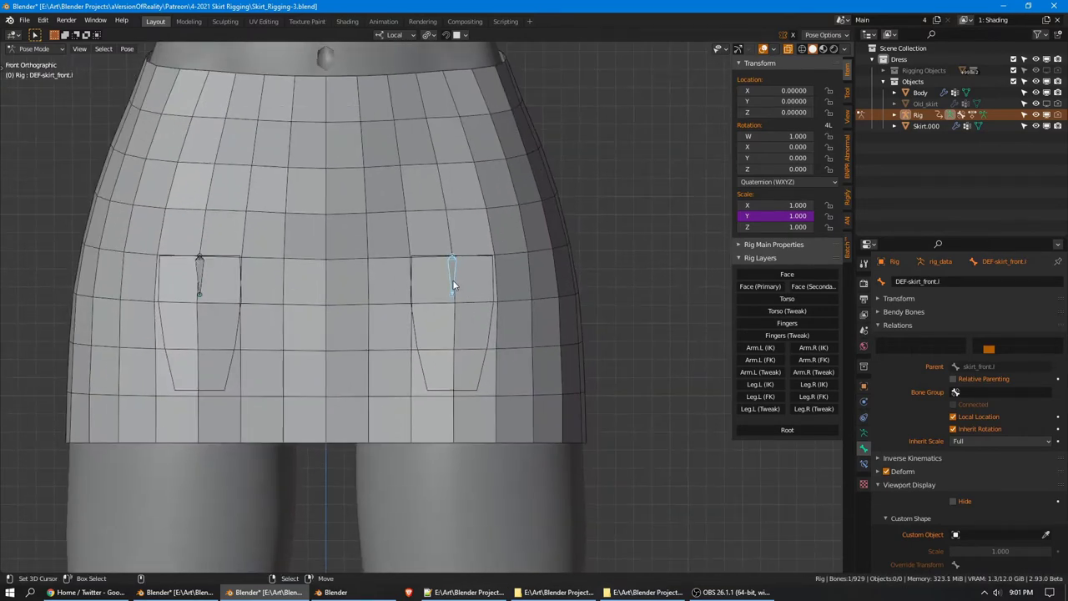
pyautogui.moveTo(477, 280)
pyautogui.mouseDown(button='middle')
pyautogui.moveTo(612, 248)
pyautogui.moveTo(526, 318)
pyautogui.mouseUp(button='middle')
pyautogui.click(523, 318)
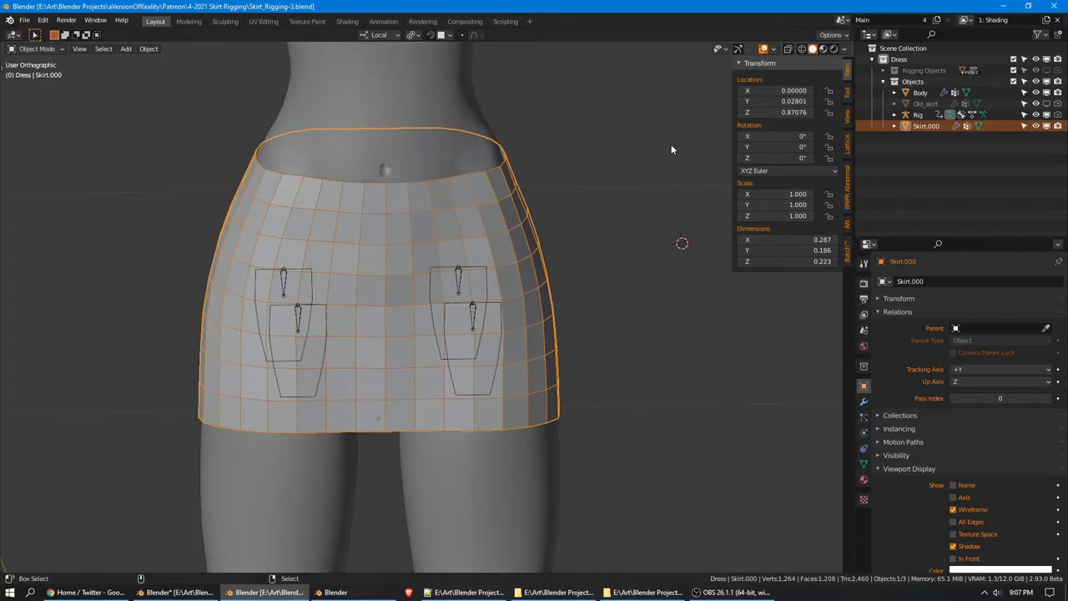
# Duplicate the Skirt.000 mesh in place and hide the original in the viewport
pyautogui.press('g')
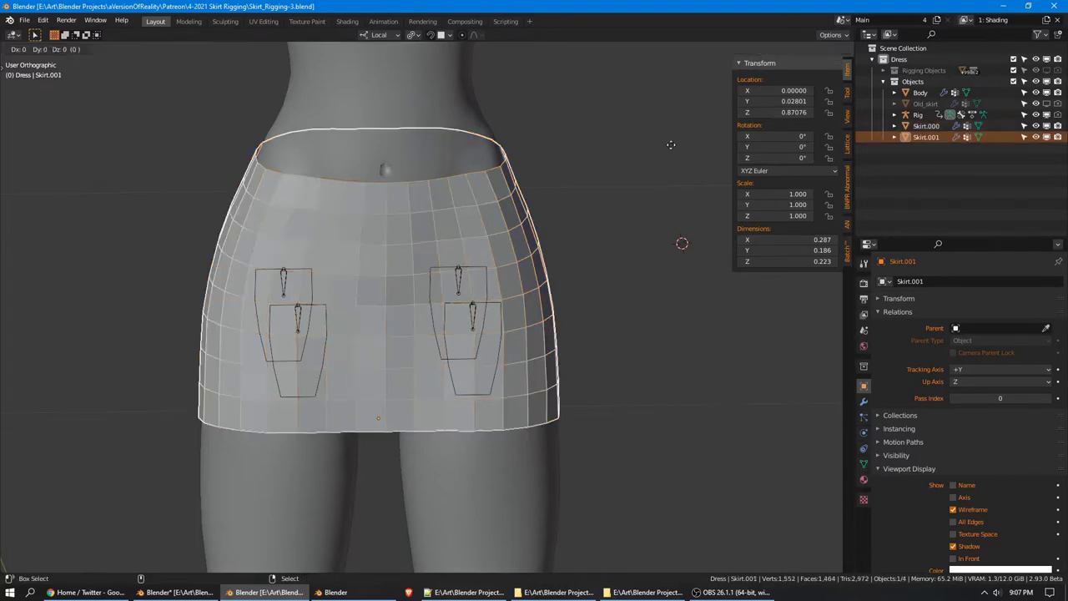
pyautogui.rightClick(671, 144)
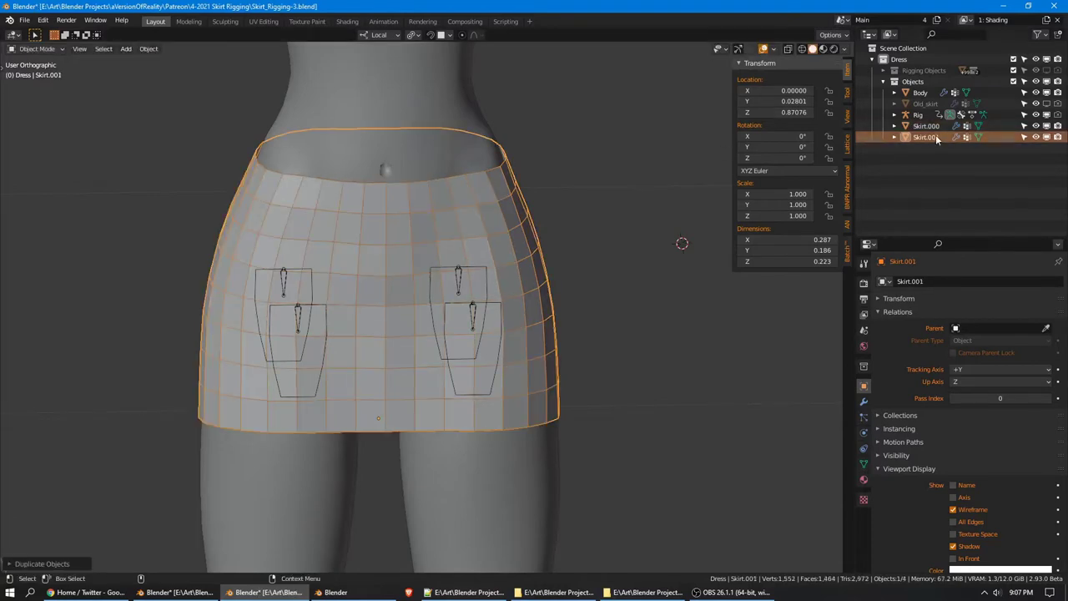
pyautogui.click(1047, 126)
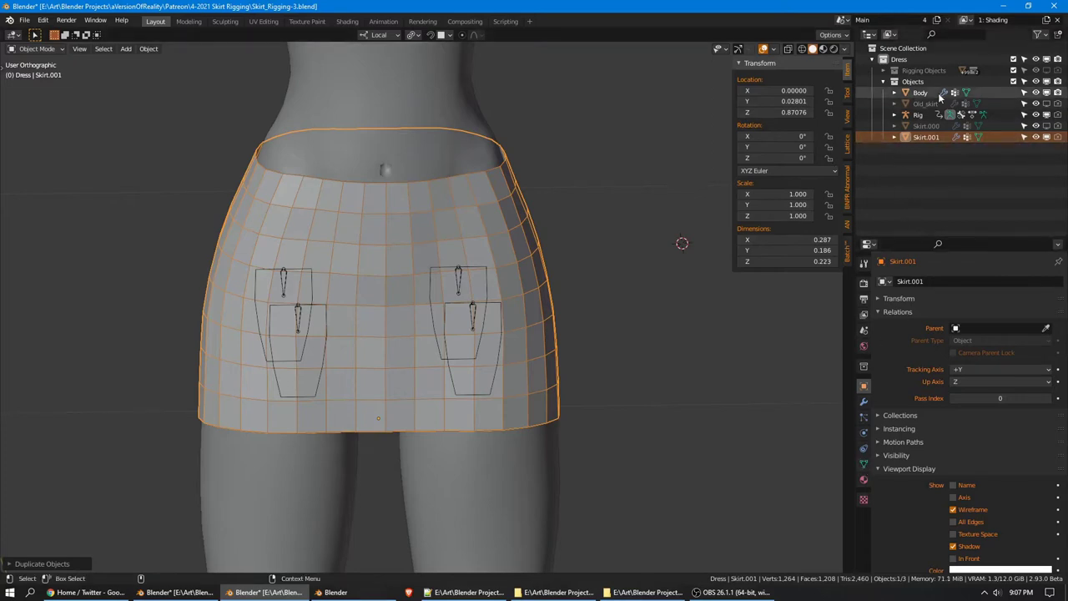
# Put the Rig in Pose Mode, enable the deform bone layer too, hide both thigh deform bones and select DEF-spine
pyautogui.click(917, 114)
pyautogui.hotkey('ctrl', 'Tab')
pyautogui.click(864, 432)
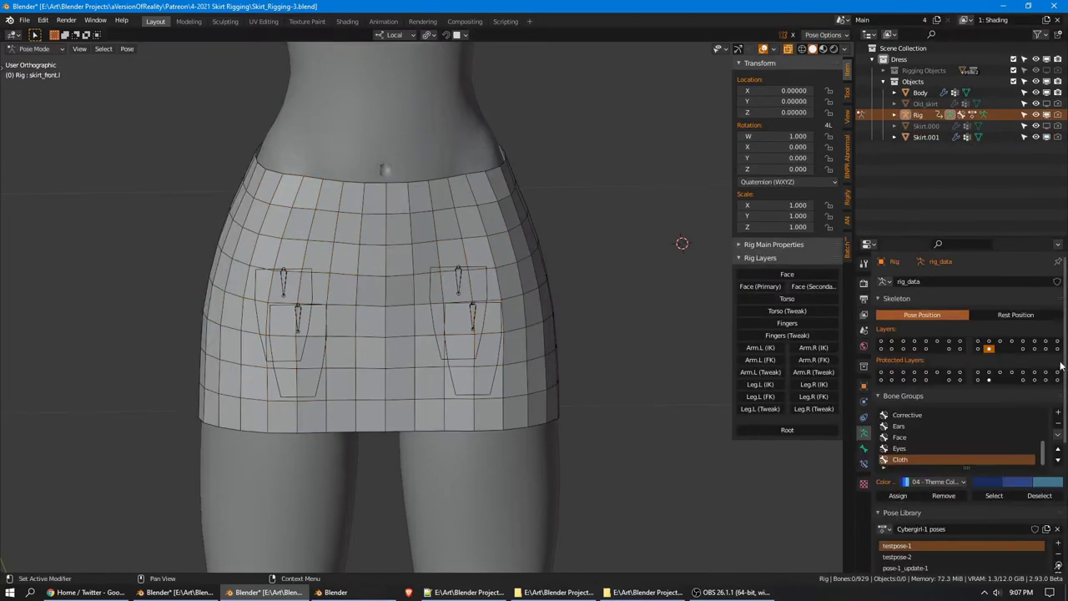
pyautogui.click(1034, 349)
pyautogui.press('h')
pyautogui.rightClick(289, 407)
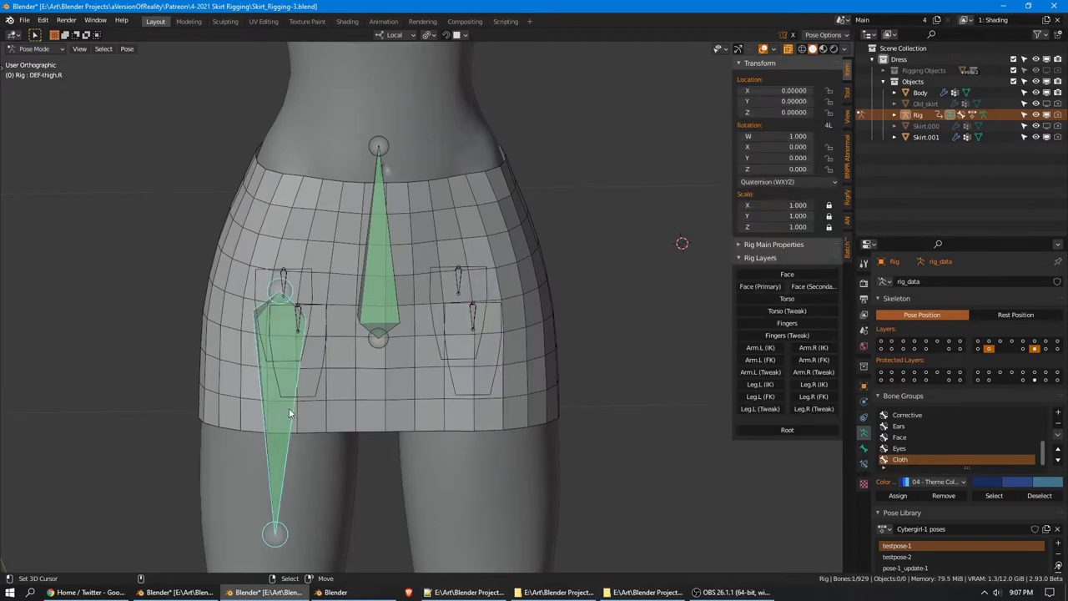
pyautogui.press('h')
pyautogui.rightClick(379, 290)
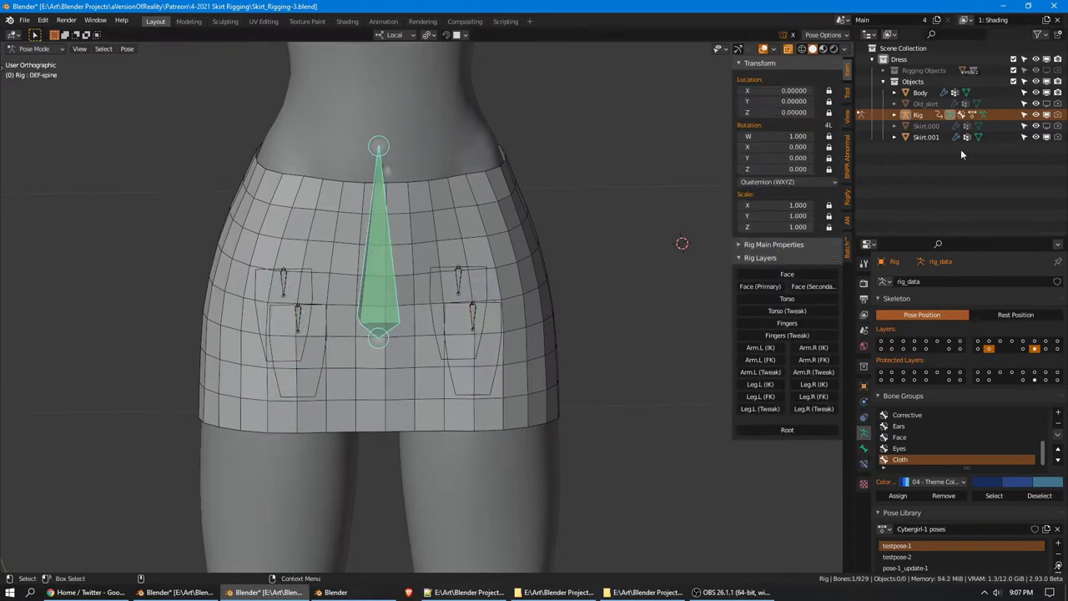
# Add an Armature modifier to Skirt.001 between Mirror and Subdivision, with Rig as its object
pyautogui.click(925, 137)
pyautogui.click(863, 400)
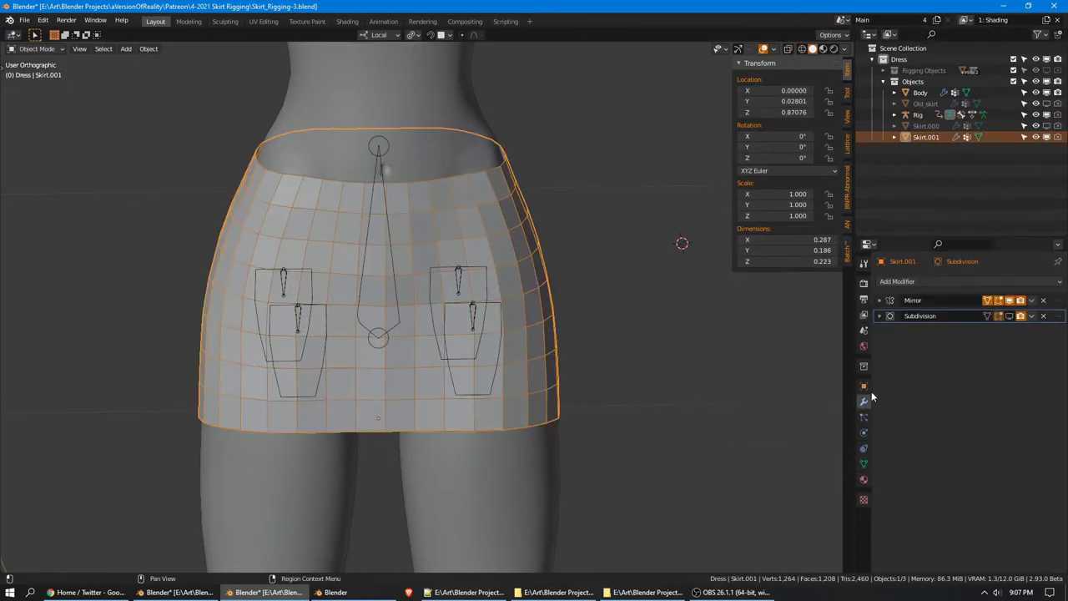
pyautogui.click(924, 284)
pyautogui.click(926, 311)
pyautogui.moveTo(1056, 331); pyautogui.dragTo(1054, 315)
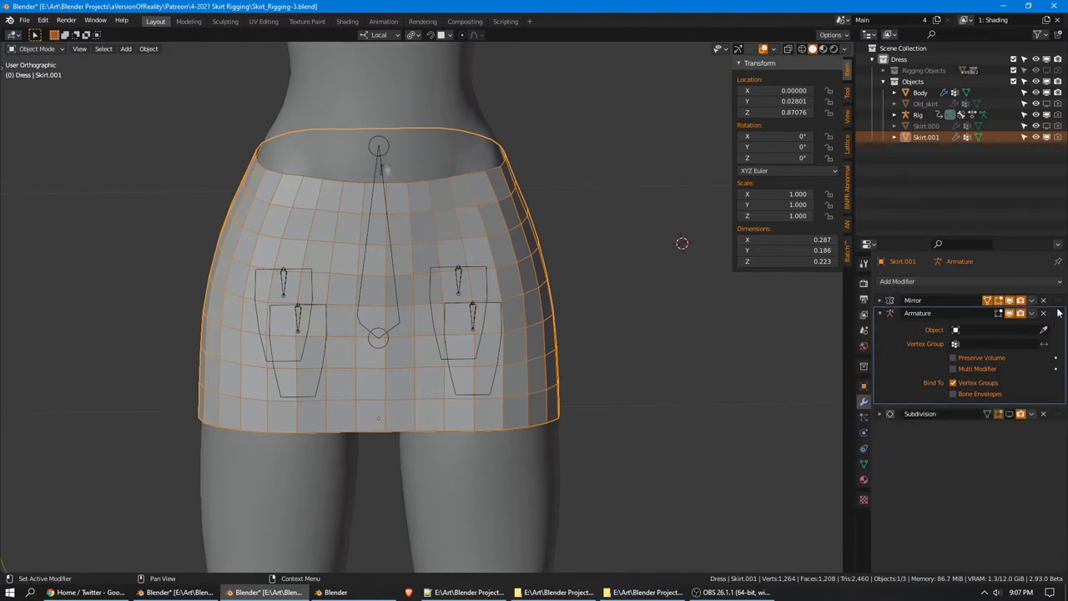
pyautogui.click(392, 242)
# Select the front left skirt control in the Rig, then switch Skirt.001 to Weight Paint mode
pyautogui.keyDown('shift'); pyautogui.moveTo(537, 260); pyautogui.dragTo(581, 258, button='middle'); pyautogui.keyUp('shift')
pyautogui.rightClick(581, 259)
pyautogui.rightClick(536, 299)
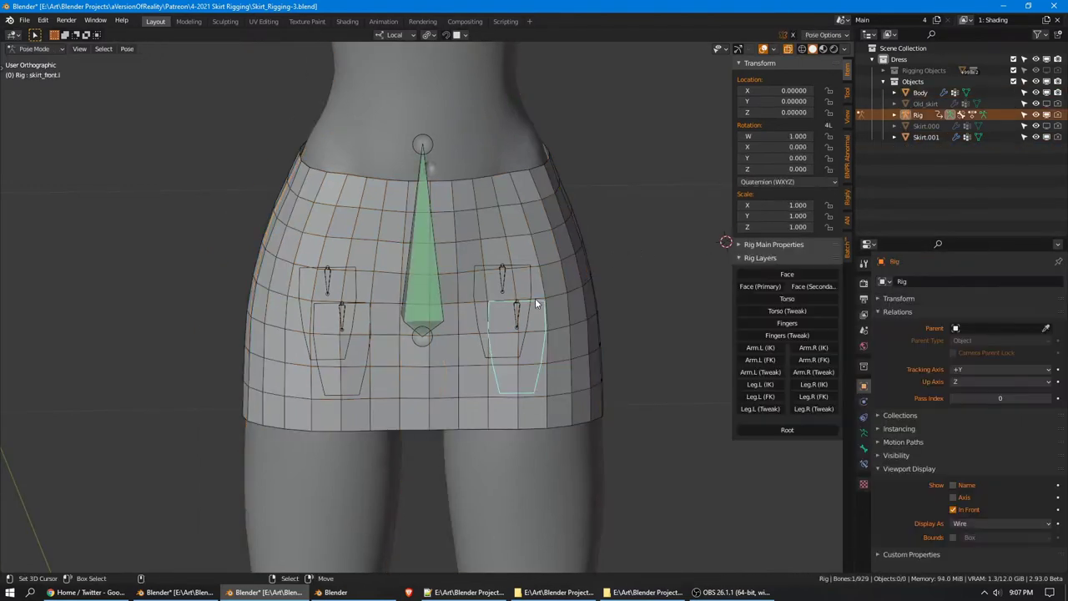
pyautogui.click(927, 137)
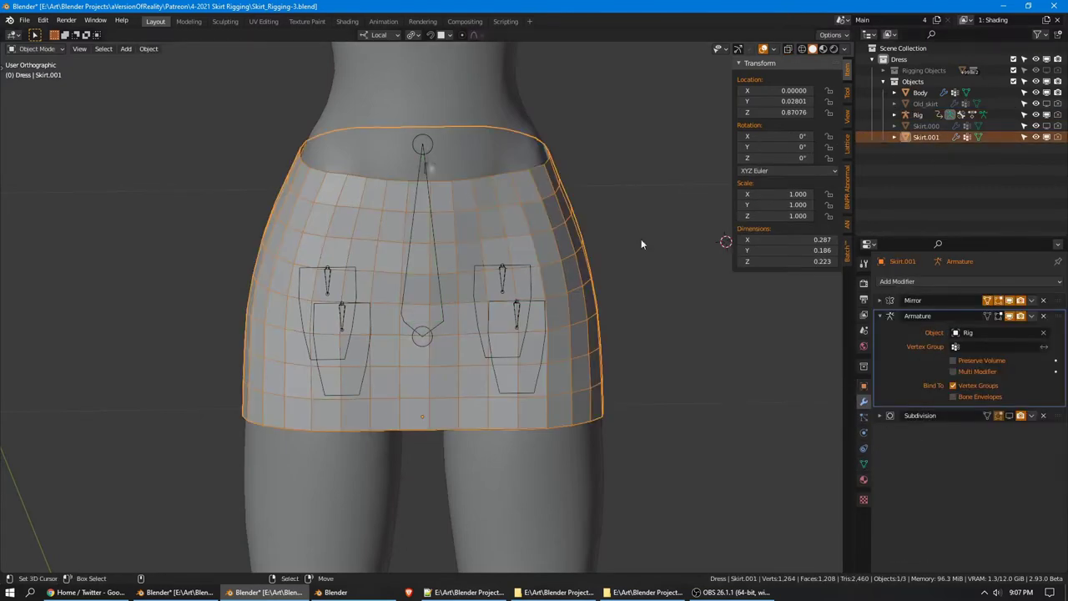
pyautogui.hotkey('ctrl', 'Tab')
pyautogui.click(483, 204)
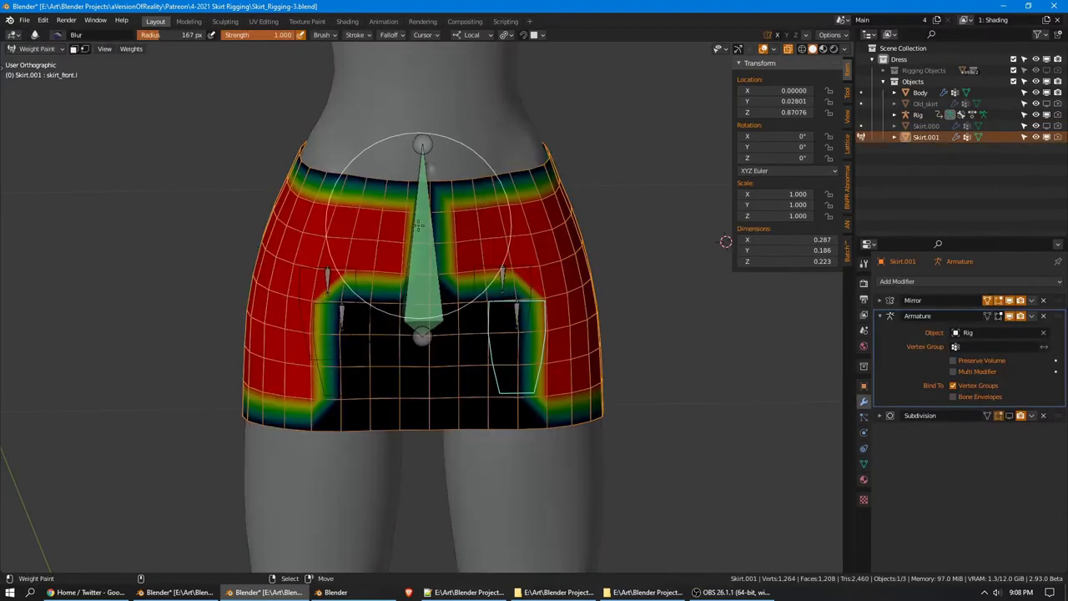
# Select the Rig's deform bones from within Weight Paint mode, ending with DEF-spine as the active bone
pyautogui.scroll(3, 492, 279)
pyautogui.rightClick(555, 307)
pyautogui.rightClick(535, 260)
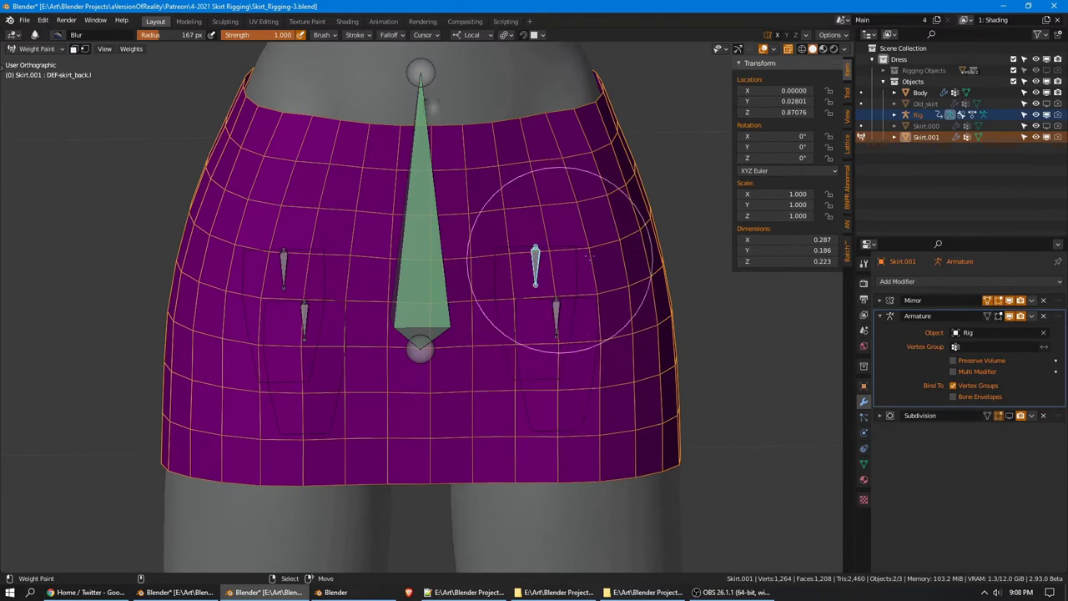
pyautogui.moveTo(563, 260)
pyautogui.mouseDown(button='middle')
pyautogui.moveTo(568, 229)
pyautogui.moveTo(572, 262)
pyautogui.mouseUp(button='middle')
pyautogui.keyDown('ctrl'); pyautogui.click(383, 260); pyautogui.keyUp('ctrl')
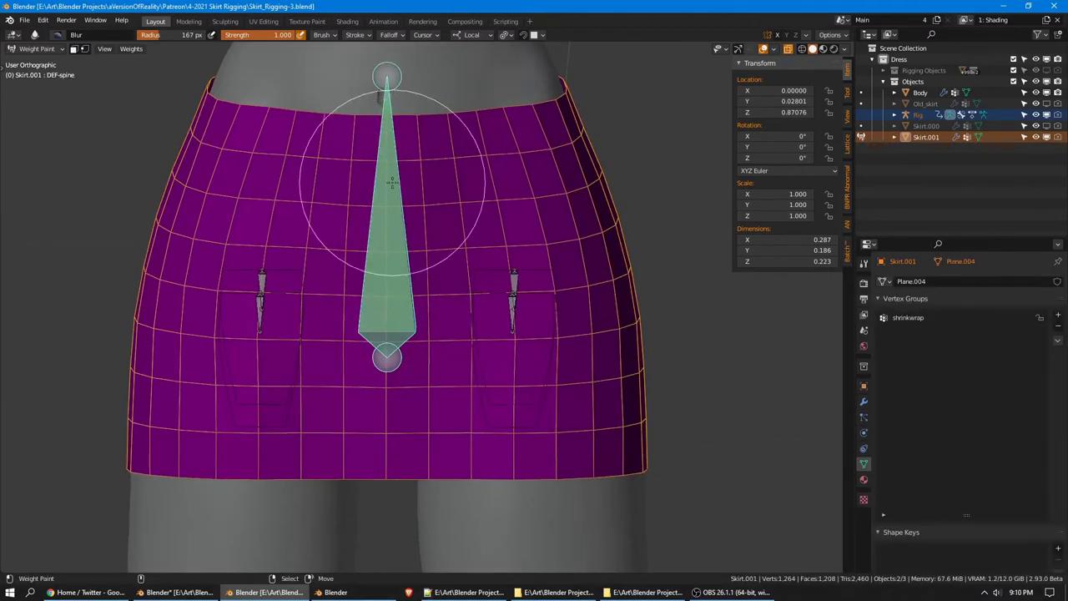
# Set up the Draw tool with the Add brush at strength 1.000 and disable Front Faces Only
pyautogui.click(847, 91)
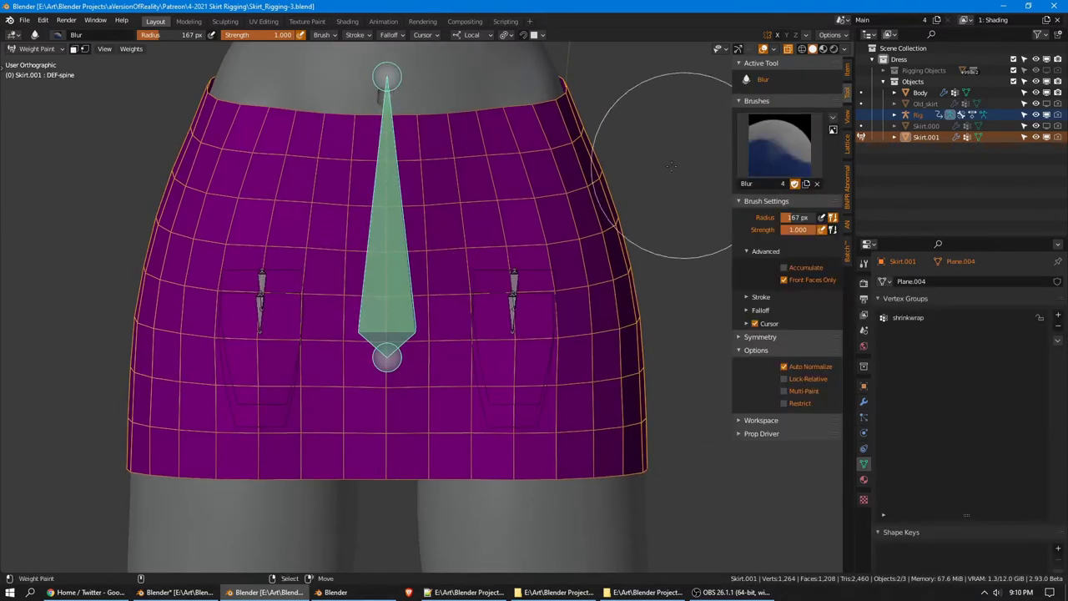
pyautogui.press('t')
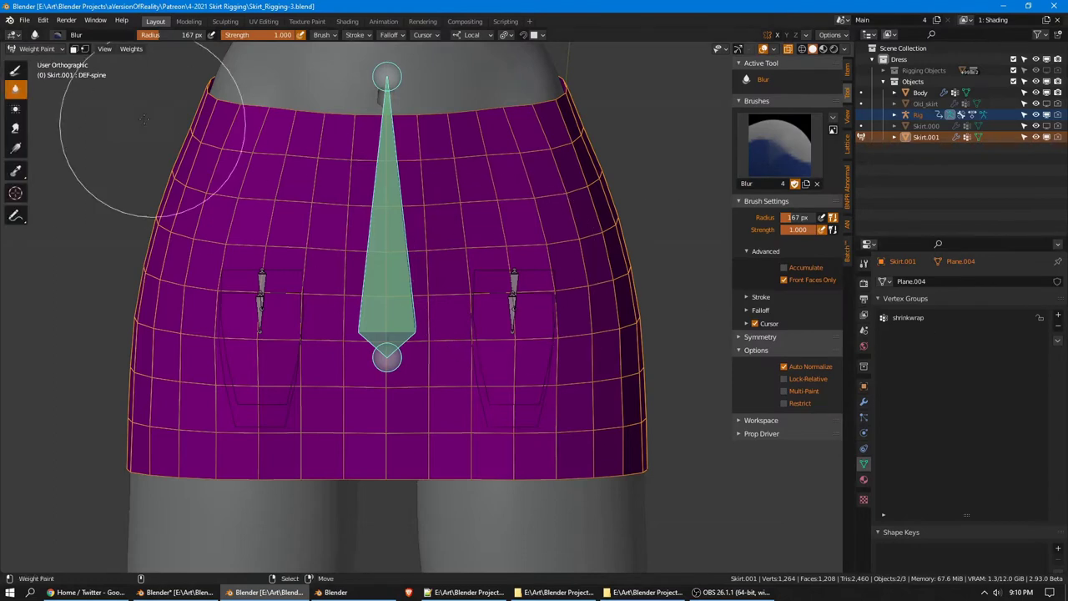
pyautogui.click(15, 71)
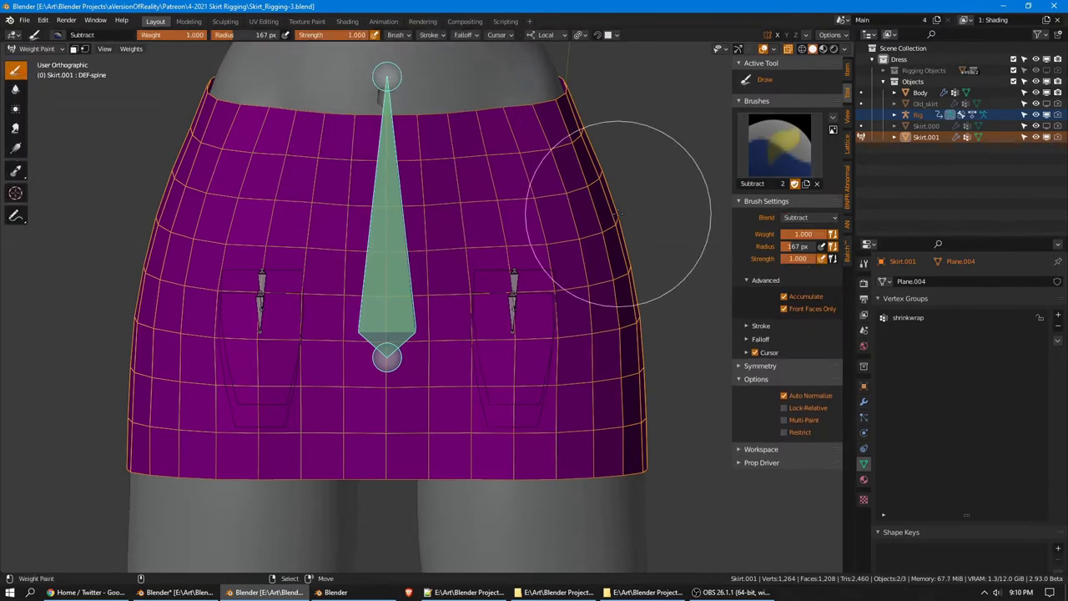
pyautogui.click(779, 146)
pyautogui.click(487, 209)
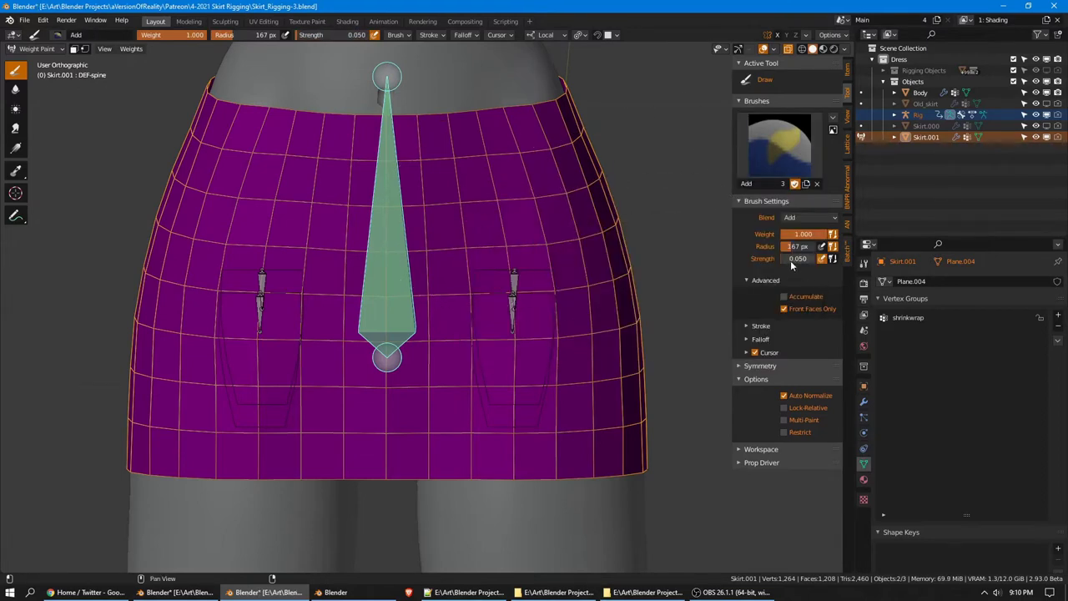
pyautogui.click(784, 309)
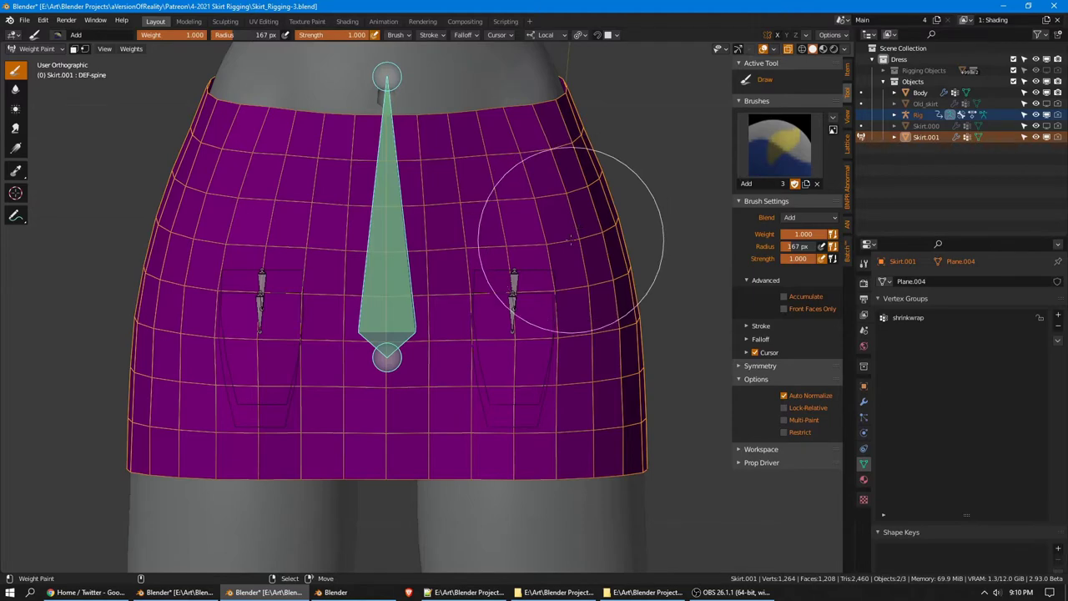
# Paint the DEF-spine weights with a vertical gradient from the middle of the skirt to just below the hem, and save the file
pyautogui.press('KP_3')
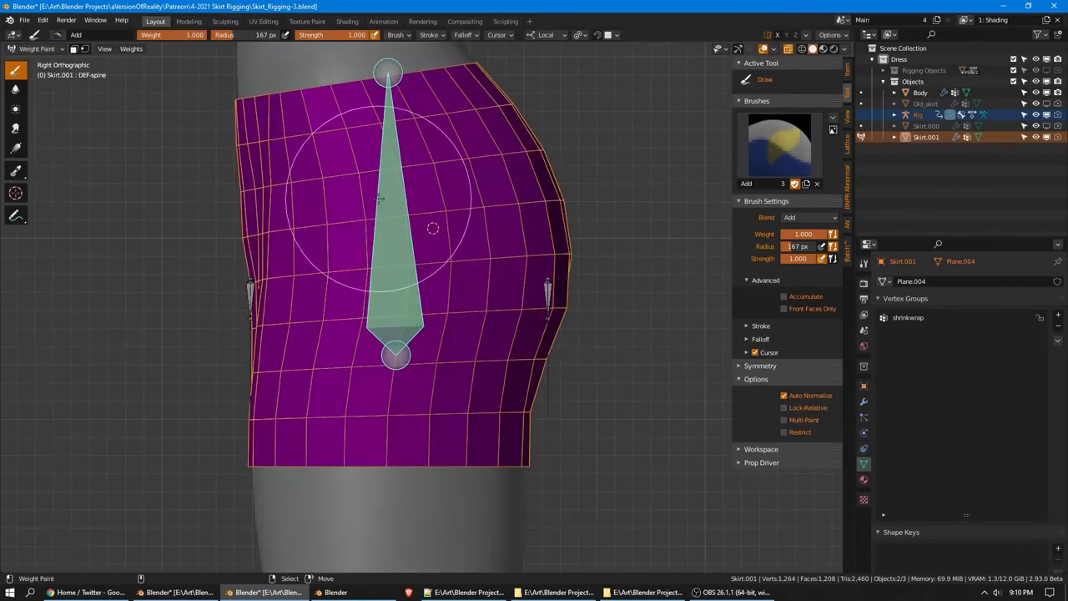
pyautogui.moveTo(387, 73)
pyautogui.mouseDown()
pyautogui.moveTo(419, 442)
pyautogui.moveTo(405, 455)
pyautogui.moveTo(393, 417)
pyautogui.mouseUp()
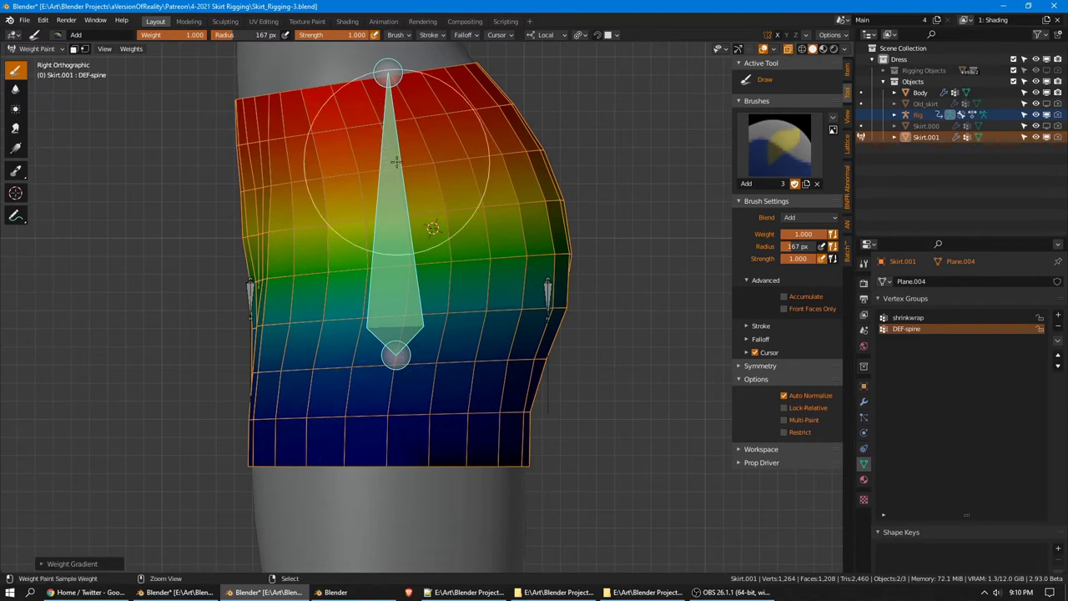
pyautogui.hotkey('ctrl', 'z')
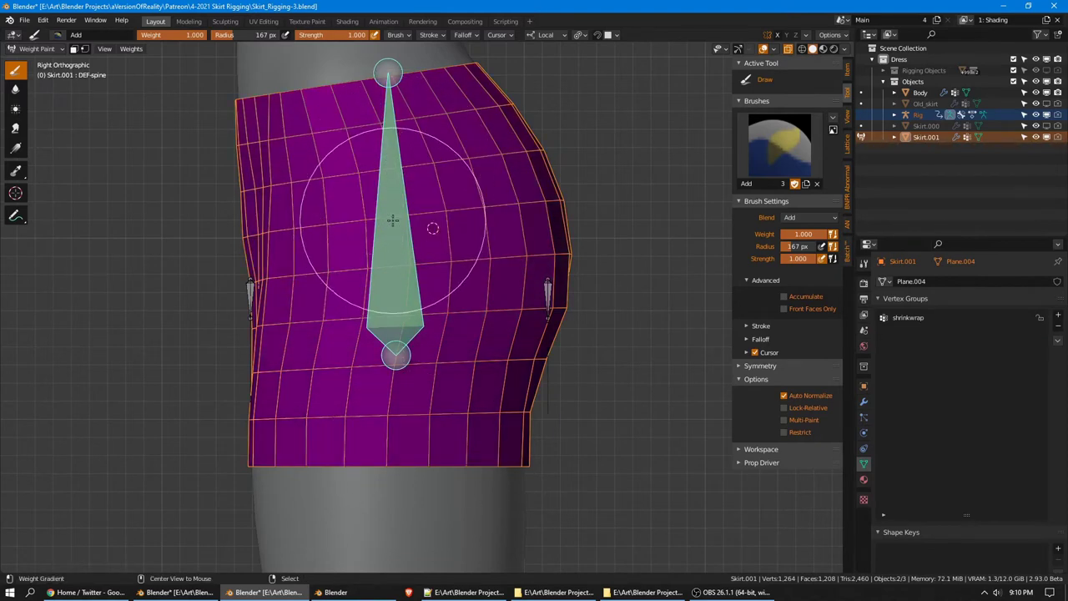
pyautogui.keyDown('alt'); pyautogui.moveTo(393, 221); pyautogui.dragTo(393, 481); pyautogui.keyUp('alt')
pyautogui.moveTo(379, 286); pyautogui.dragTo(460, 298, button='middle')
pyautogui.keyDown('shift'); pyautogui.moveTo(460, 298); pyautogui.dragTo(459, 271, button='middle'); pyautogui.keyUp('shift')
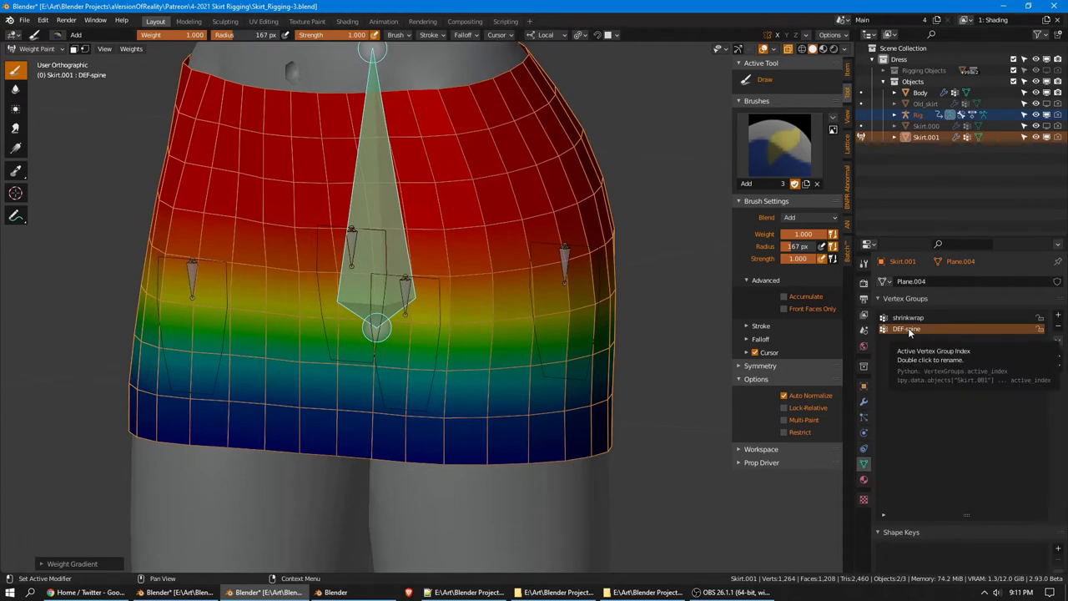
pyautogui.hotkey('ctrl', 's')
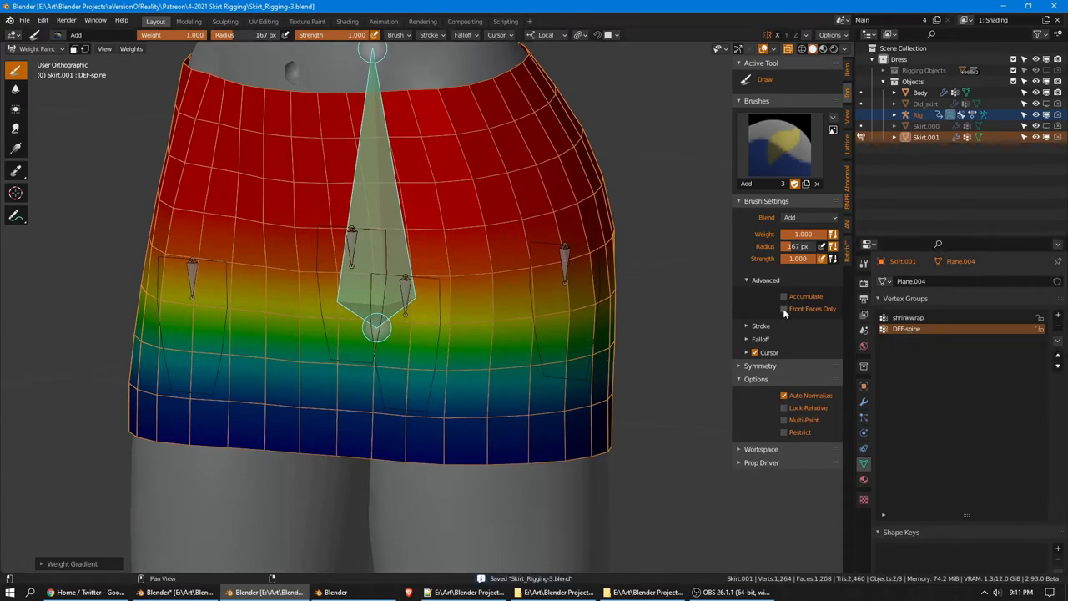
# Re-enable Front Faces Only and paint a spot of DEF-skirt_front.l weight on the lower front of the skirt below the bone
pyautogui.click(784, 309)
pyautogui.moveTo(393, 370); pyautogui.dragTo(461, 351, button='middle')
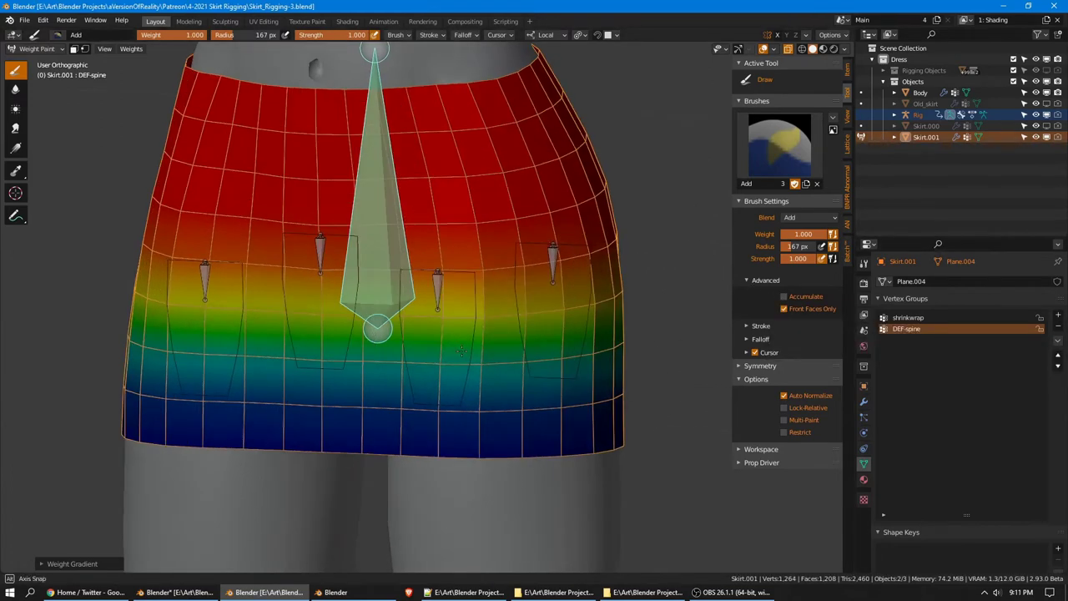
pyautogui.keyDown('ctrl'); pyautogui.click(440, 285); pyautogui.keyUp('ctrl')
pyautogui.moveTo(451, 282); pyautogui.dragTo(441, 287, button='middle')
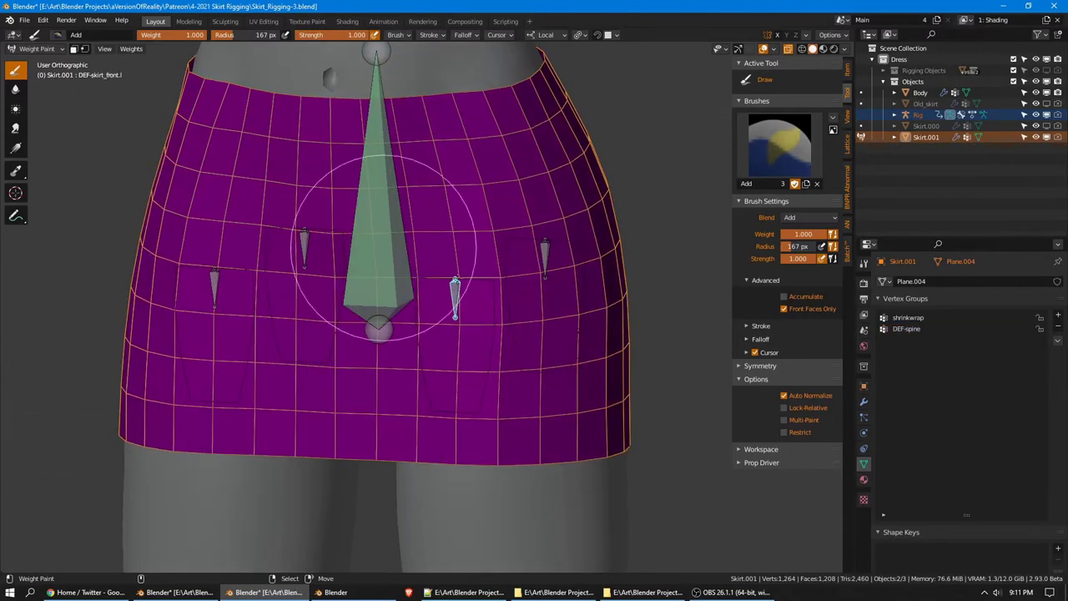
pyautogui.moveTo(514, 322)
pyautogui.keyDown('shift'); pyautogui.mouseDown(button='middle')
pyautogui.moveTo(492, 306)
pyautogui.moveTo(505, 309)
pyautogui.mouseUp(button='middle'); pyautogui.keyUp('shift')
pyautogui.scroll(1, 492, 305)
pyautogui.scroll(-1, 504, 318)
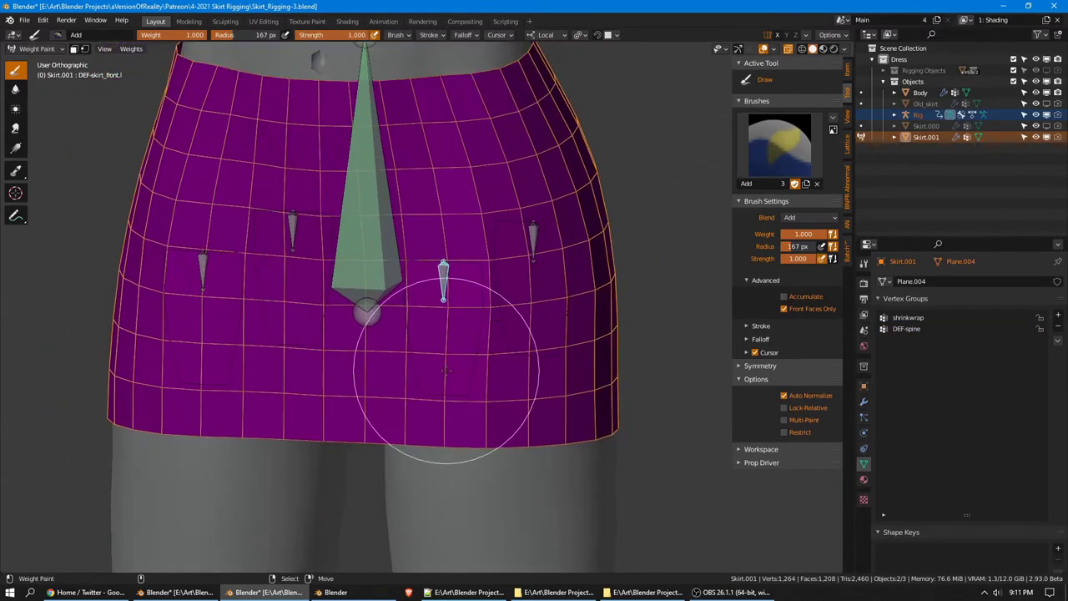
pyautogui.click(446, 359)
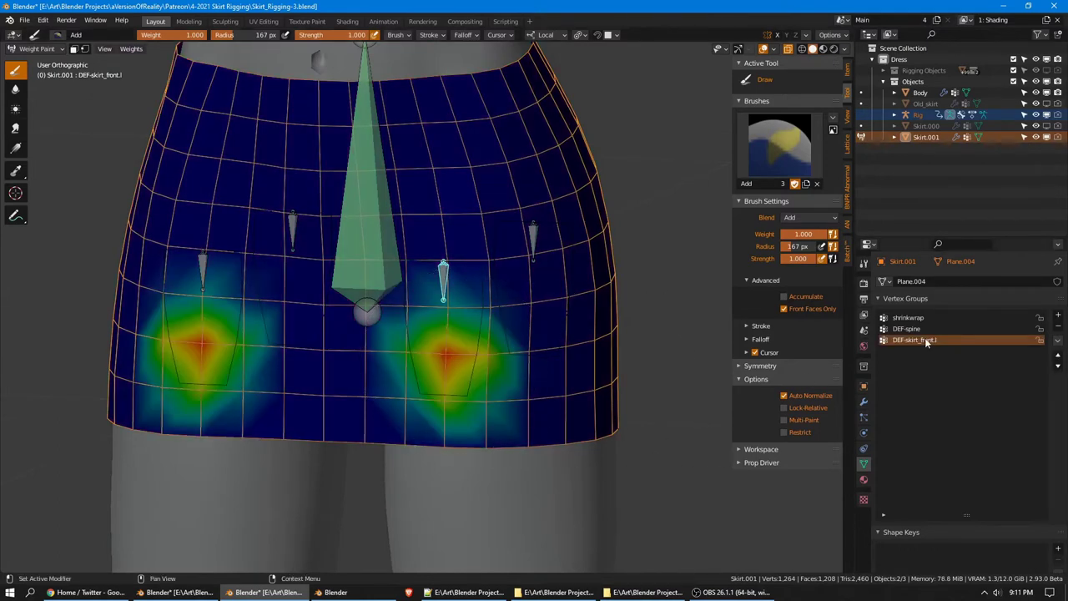
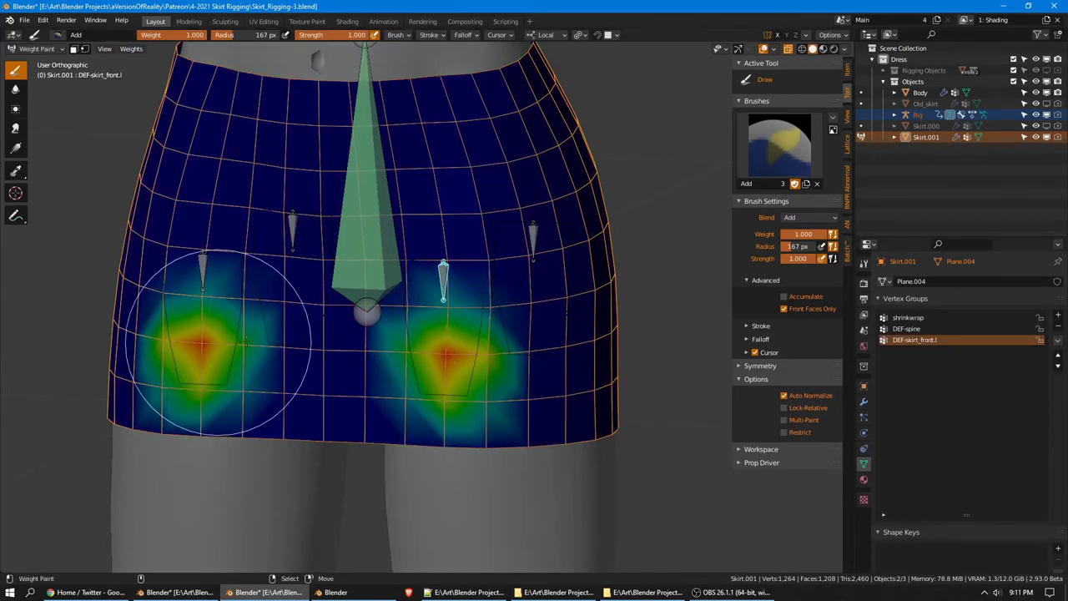
# Add a vertex group named DEF-skirt_front.r and compare its weights with those of DEF-skirt_front.l
pyautogui.doubleClick(940, 339)
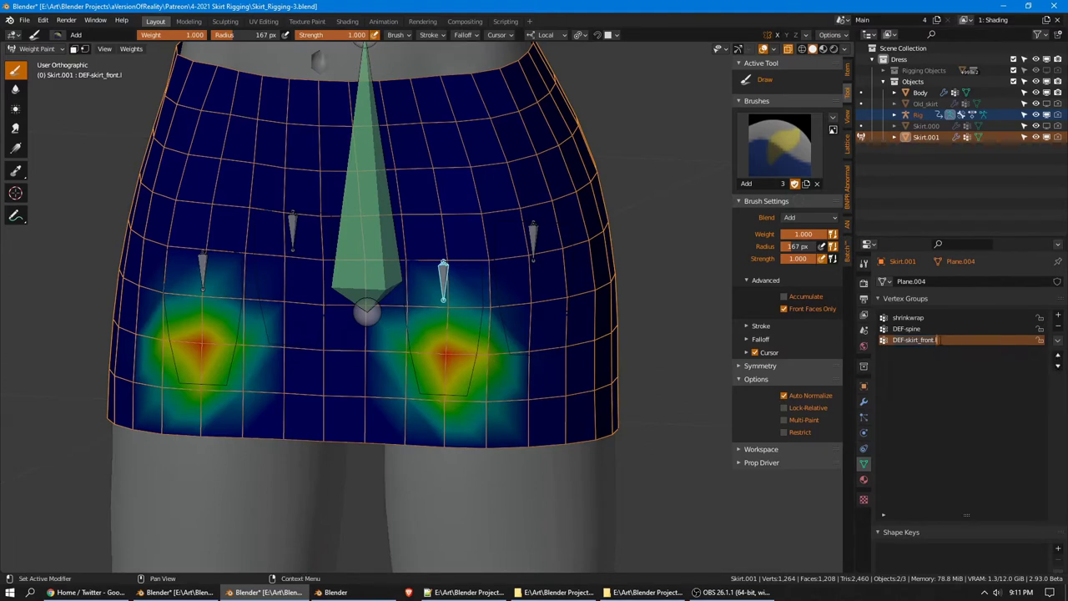
pyautogui.click(1059, 318)
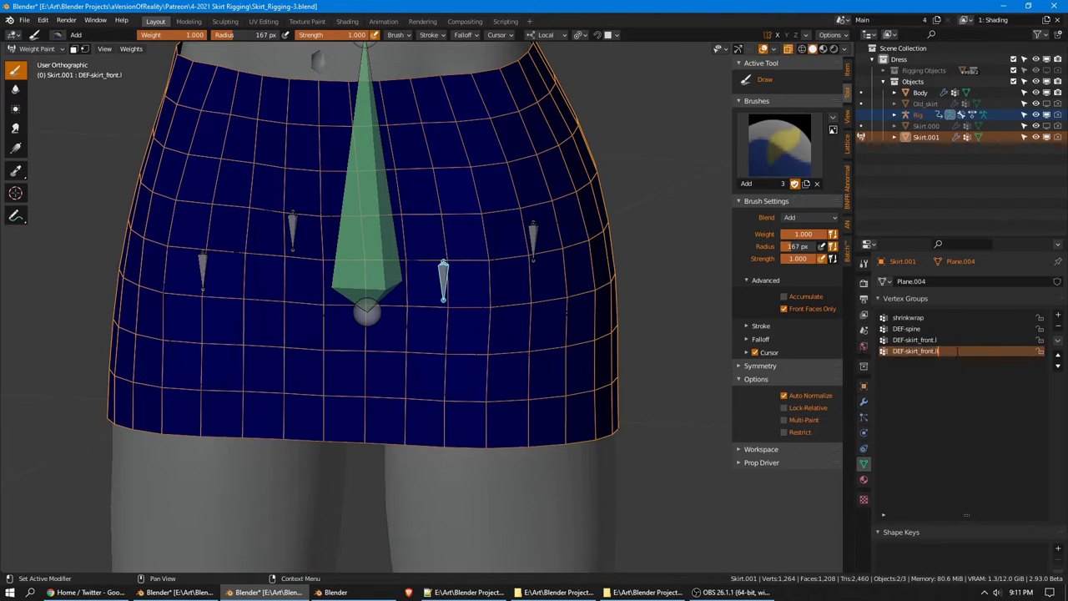
pyautogui.press('BackSpace')
pyautogui.write('r')
pyautogui.press('Return')
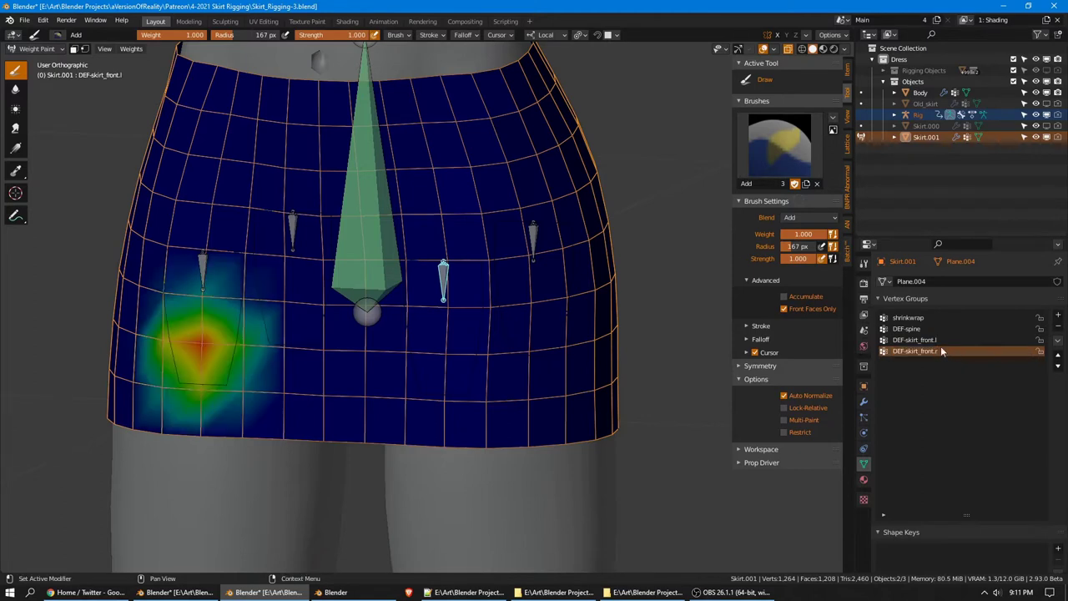
pyautogui.click(939, 340)
pyautogui.click(938, 351)
pyautogui.click(939, 340)
pyautogui.click(926, 351)
pyautogui.click(918, 341)
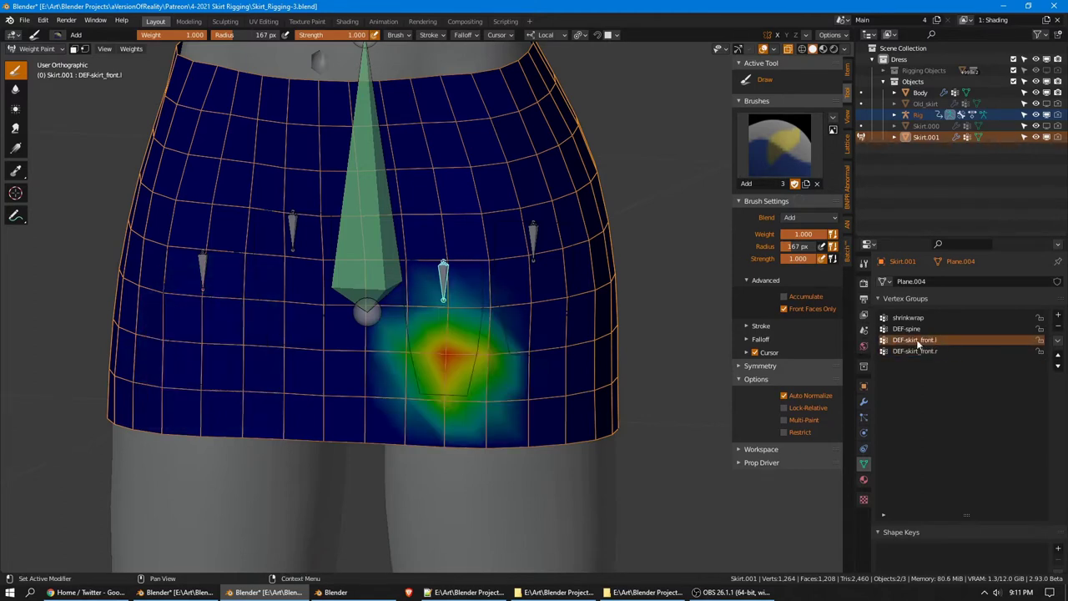
# Paint a spot of DEF-skirt_back.l weight on the lower back of the skirt and add a DEF-skirt_back.r vertex group
pyautogui.rightClick(535, 237)
pyautogui.moveTo(590, 241); pyautogui.dragTo(439, 237, button='middle')
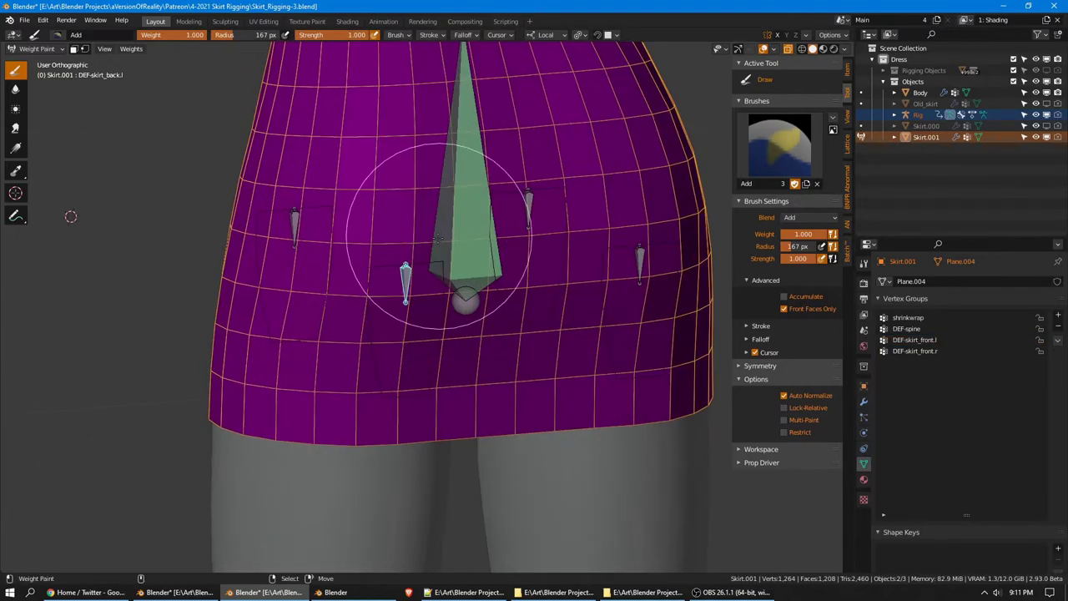
pyautogui.click(395, 325)
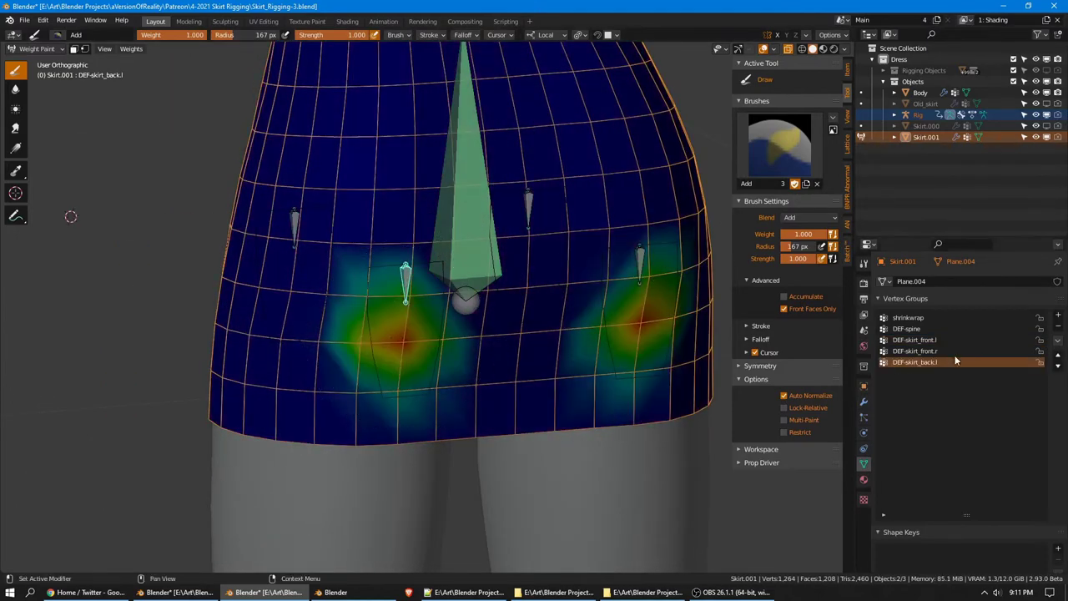
pyautogui.click(1058, 316)
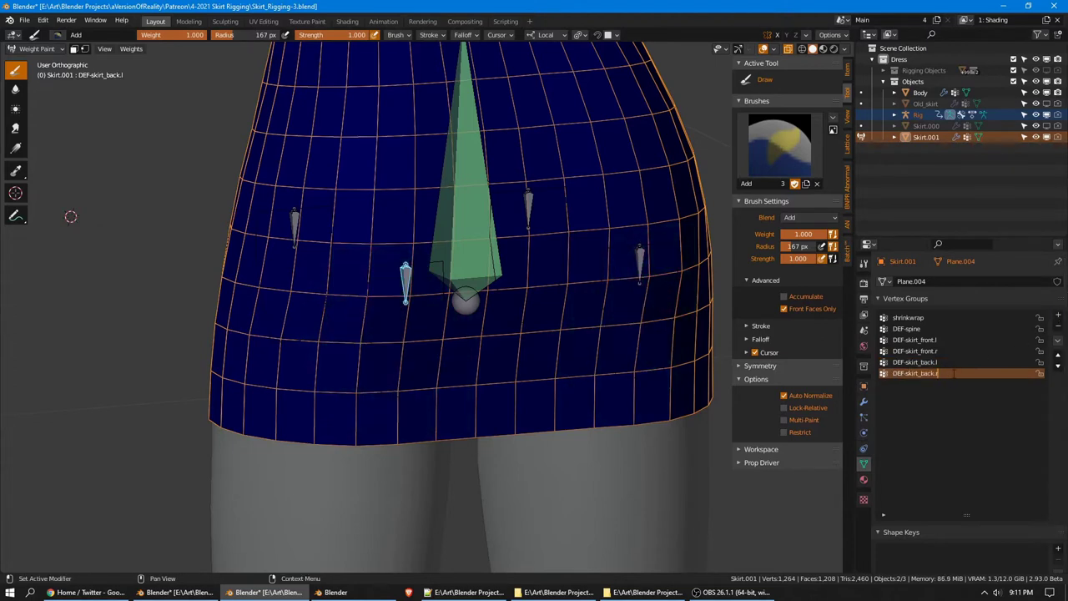
pyautogui.write('r')
pyautogui.press('Return')
# Check the weights of both back skirt bones, then select DEF-skirt_front.l and inspect its weights from the front
pyautogui.keyDown('ctrl'); pyautogui.click(407, 283); pyautogui.keyUp('ctrl')
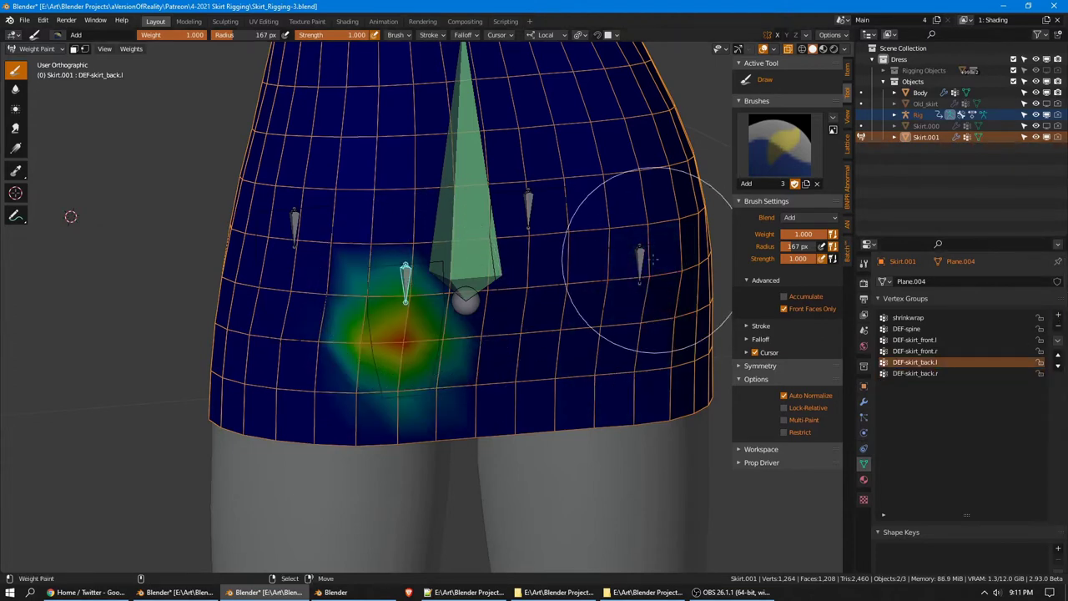
pyautogui.keyDown('ctrl'); pyautogui.click(641, 259); pyautogui.keyUp('ctrl')
pyautogui.keyDown('ctrl'); pyautogui.click(408, 281); pyautogui.keyUp('ctrl')
pyautogui.moveTo(408, 280); pyautogui.dragTo(538, 281, button='middle')
pyautogui.keyDown('ctrl'); pyautogui.click(421, 290); pyautogui.keyUp('ctrl')
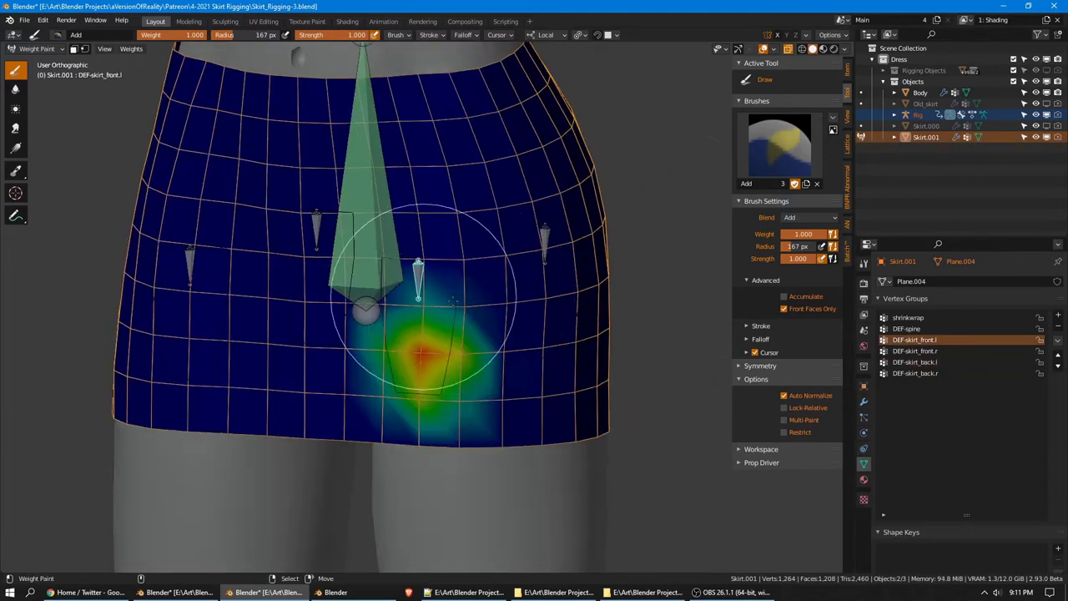
pyautogui.moveTo(423, 296); pyautogui.dragTo(476, 322, button='middle')
pyautogui.press('KP_1')
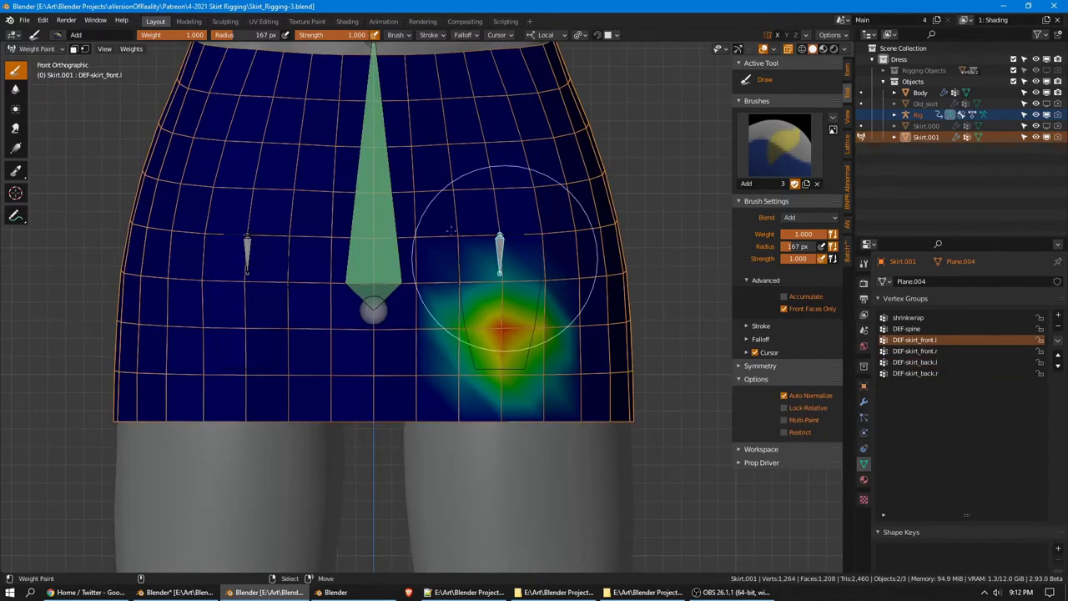
# Compare the DEF-spine weights with the DEF-skirt_front.l weights around the front skirt bones from several angles
pyautogui.keyDown('ctrl'); pyautogui.click(378, 175); pyautogui.keyUp('ctrl')
pyautogui.keyDown('shift'); pyautogui.moveTo(443, 206); pyautogui.dragTo(423, 221, button='middle'); pyautogui.keyUp('shift')
pyautogui.scroll(2, 423, 221)
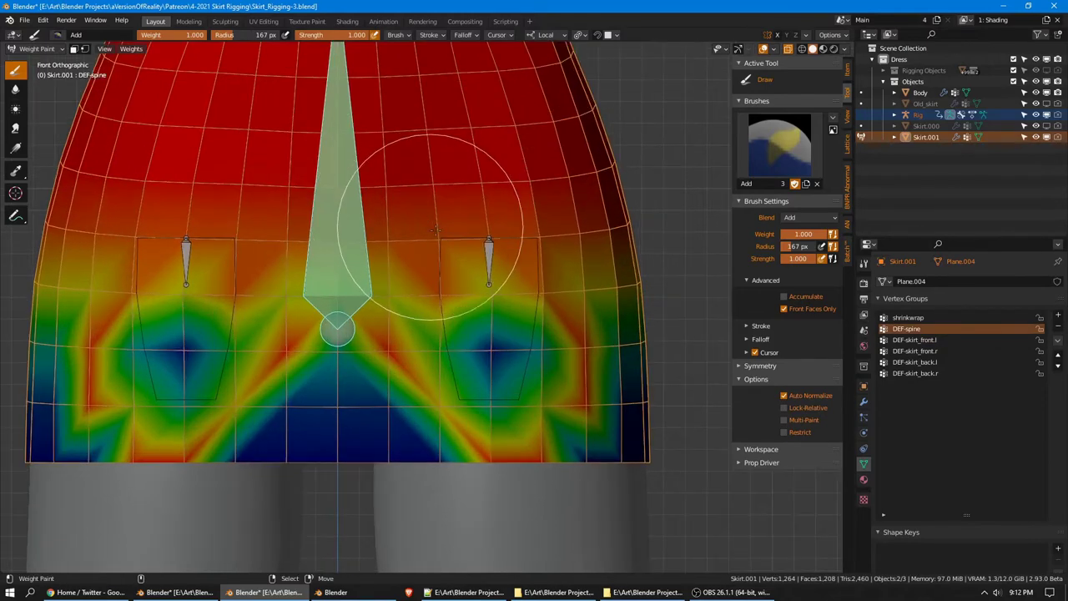
pyautogui.keyDown('ctrl'); pyautogui.click(489, 255); pyautogui.keyUp('ctrl')
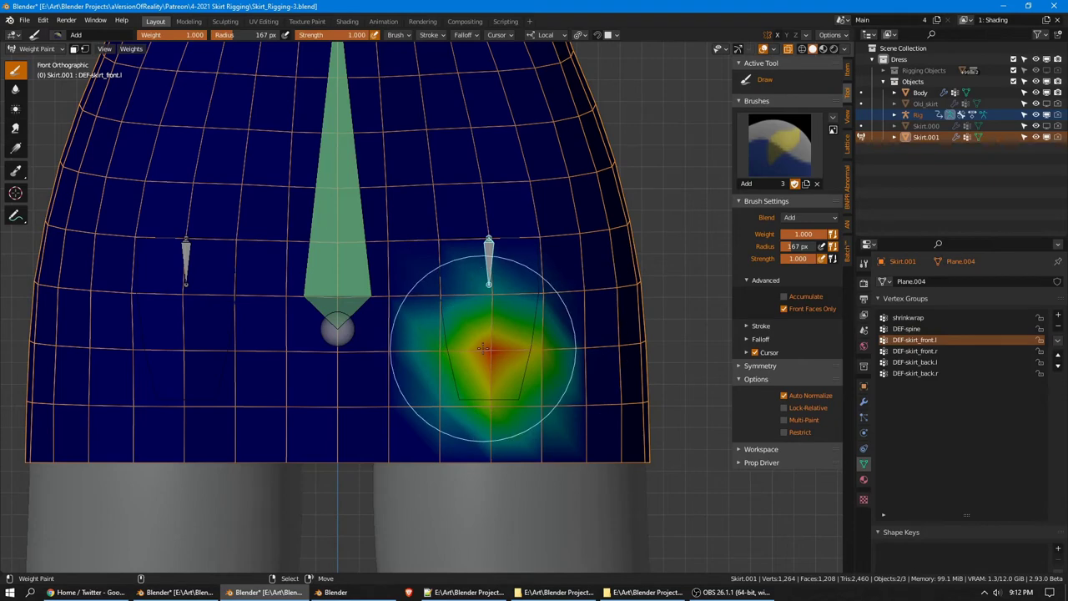
pyautogui.keyDown('ctrl'); pyautogui.click(359, 255); pyautogui.keyUp('ctrl')
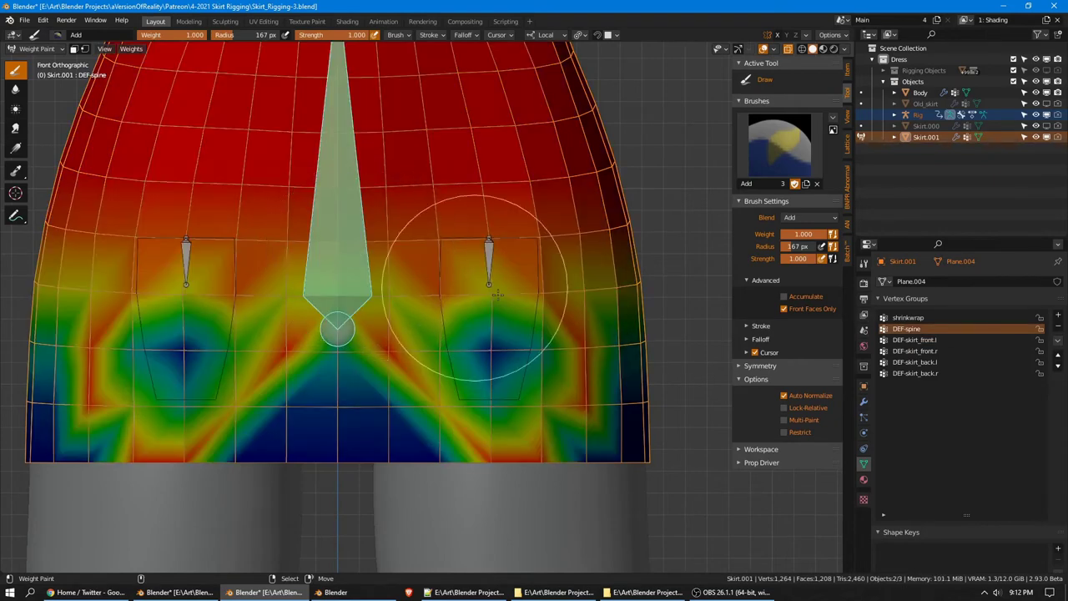
pyautogui.moveTo(501, 264)
pyautogui.mouseDown(button='middle')
pyautogui.moveTo(512, 262)
pyautogui.moveTo(409, 306)
pyautogui.mouseUp(button='middle')
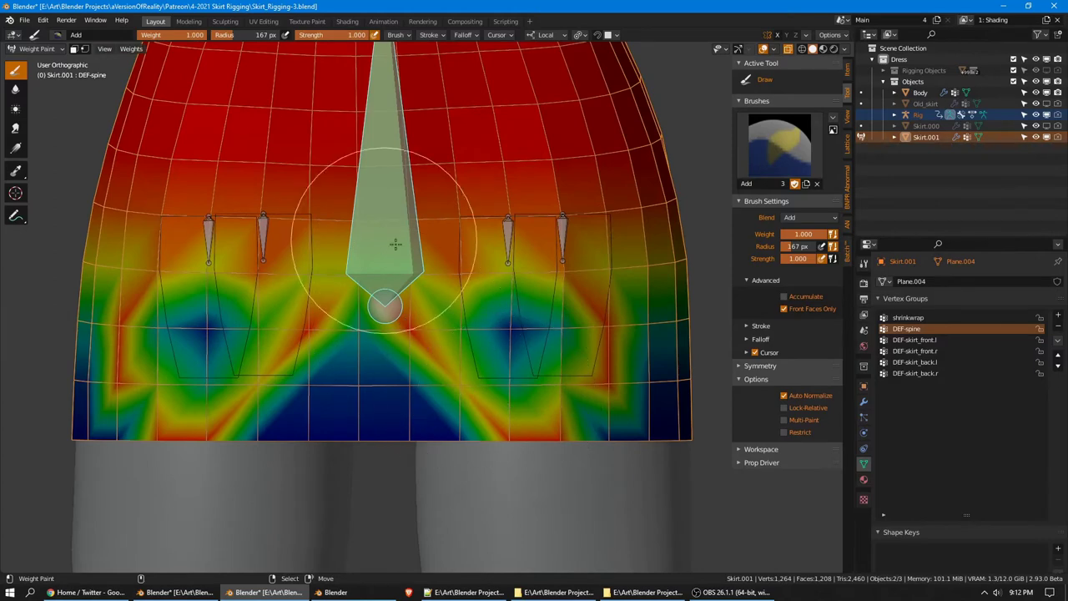
pyautogui.keyDown('shift'); pyautogui.moveTo(397, 245); pyautogui.dragTo(381, 260, button='middle'); pyautogui.keyUp('shift')
pyautogui.keyDown('ctrl'); pyautogui.click(491, 254); pyautogui.keyUp('ctrl')
pyautogui.keyDown('ctrl'); pyautogui.click(388, 300); pyautogui.keyUp('ctrl')
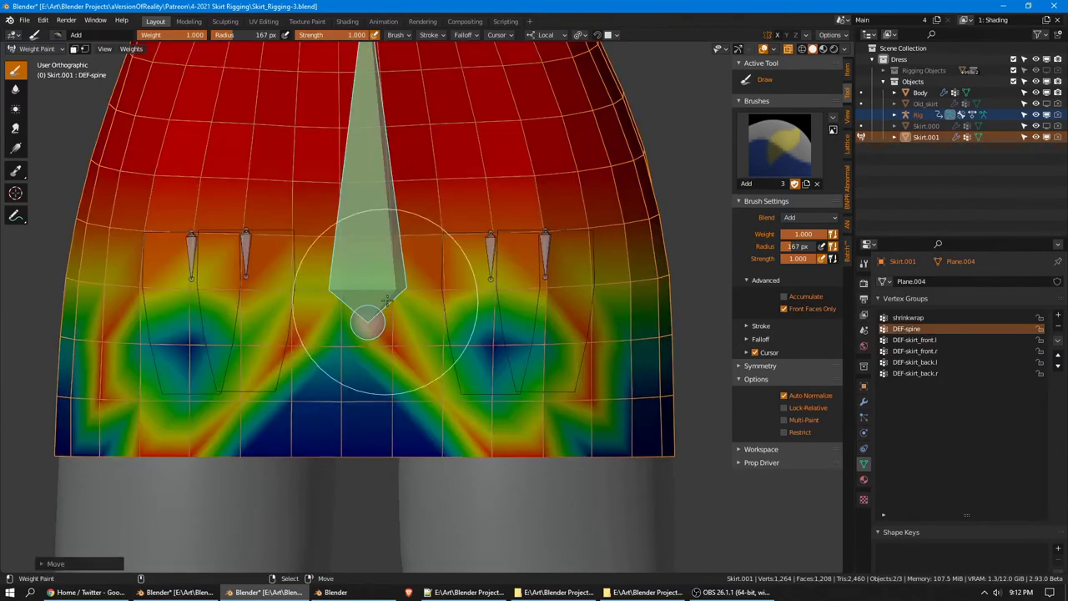
pyautogui.moveTo(582, 258)
pyautogui.keyDown('shift'); pyautogui.mouseDown(button='middle')
pyautogui.moveTo(570, 241)
pyautogui.moveTo(549, 242)
pyautogui.mouseUp(button='middle'); pyautogui.keyUp('shift')
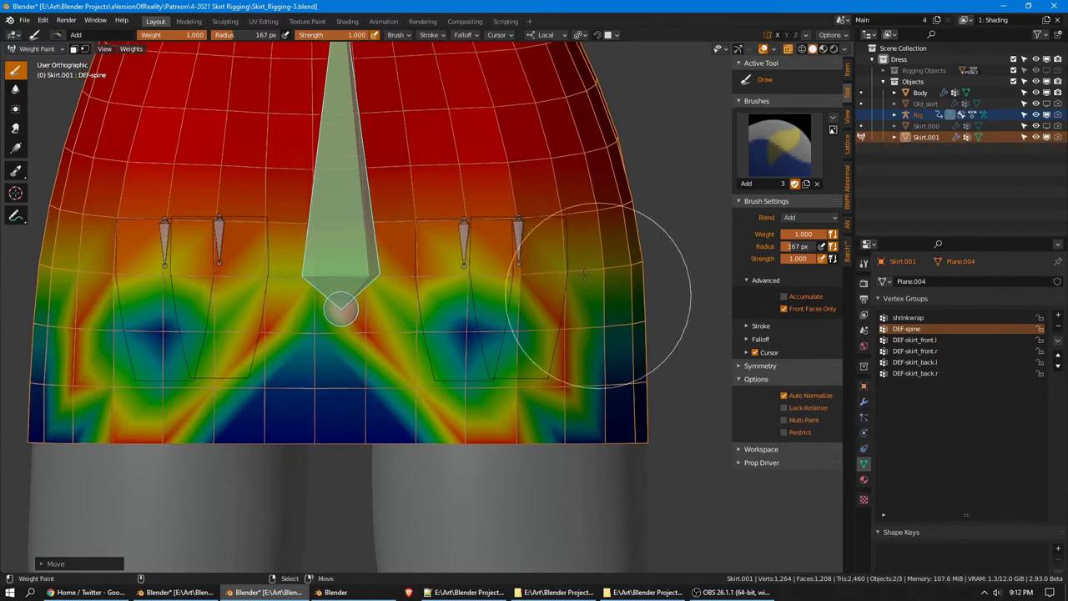
pyautogui.moveTo(596, 286); pyautogui.dragTo(496, 233, button='middle')
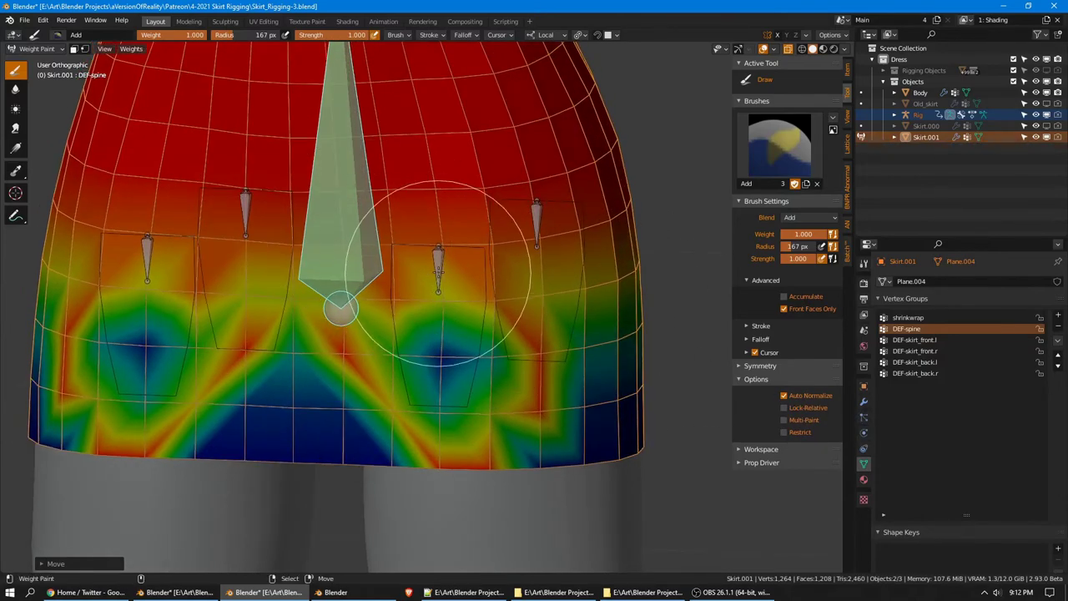
pyautogui.moveTo(439, 268); pyautogui.dragTo(492, 246, button='middle')
# Paint full DEF-skirt_front.l weight over that side's lower front of the skirt up to the centre, then compare it with DEF-skirt_front.r
pyautogui.keyDown('ctrl'); pyautogui.click(458, 263); pyautogui.keyUp('ctrl')
pyautogui.moveTo(497, 299); pyautogui.dragTo(461, 294, button='middle')
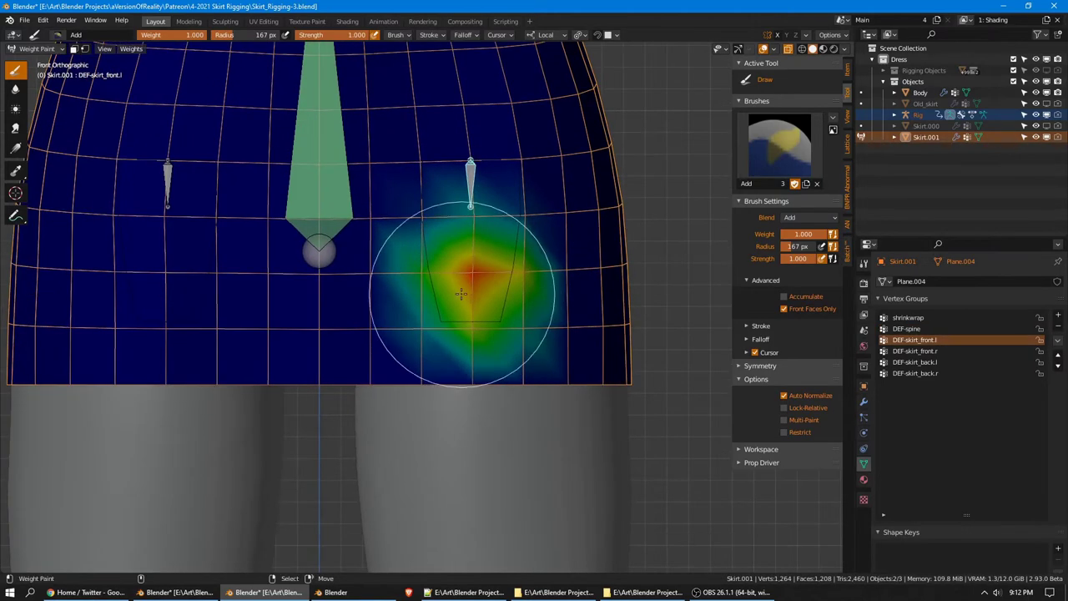
pyautogui.moveTo(378, 371)
pyautogui.mouseDown()
pyautogui.moveTo(525, 393)
pyautogui.moveTo(489, 287)
pyautogui.moveTo(381, 239)
pyautogui.moveTo(378, 308)
pyautogui.moveTo(515, 243)
pyautogui.mouseUp()
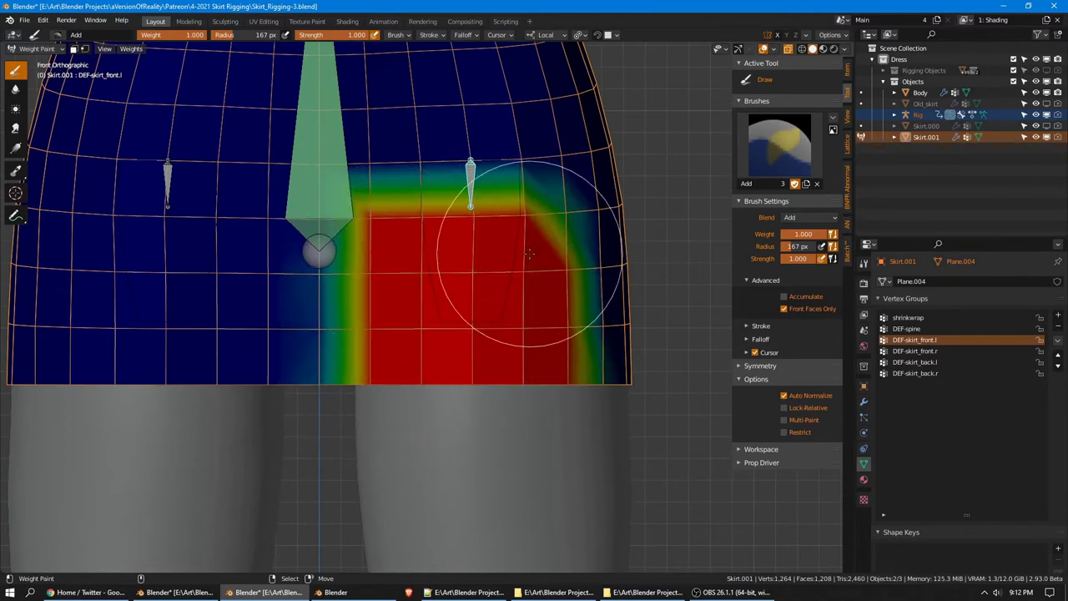
pyautogui.moveTo(515, 243); pyautogui.dragTo(489, 255, button='middle')
pyautogui.moveTo(489, 255)
pyautogui.mouseDown()
pyautogui.moveTo(441, 315)
pyautogui.moveTo(384, 301)
pyautogui.mouseUp()
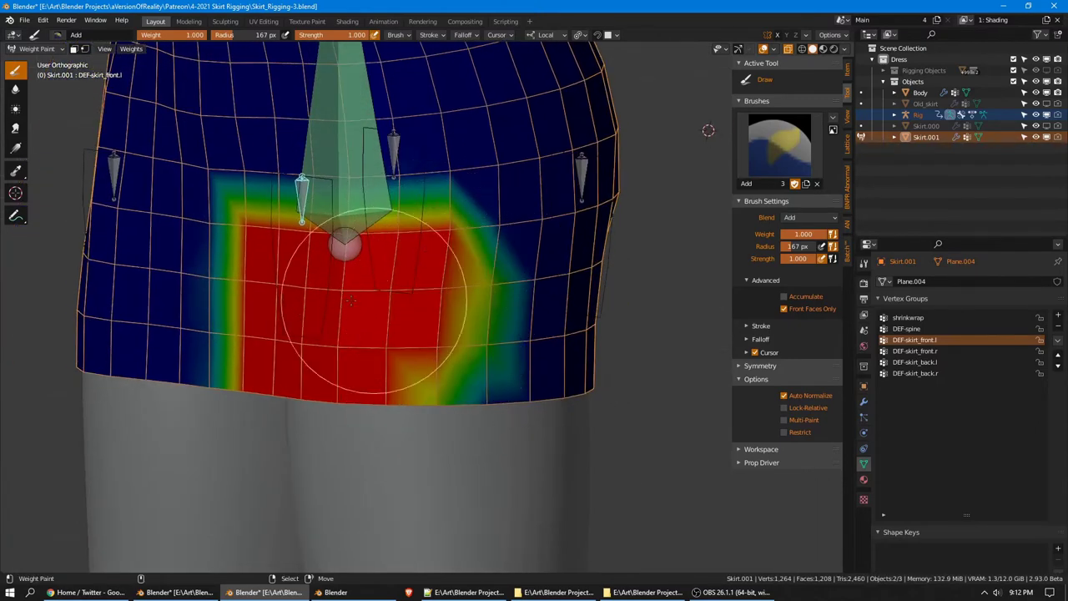
pyautogui.moveTo(384, 301); pyautogui.dragTo(446, 296, button='middle')
pyautogui.moveTo(292, 262)
pyautogui.mouseDown()
pyautogui.moveTo(275, 318)
pyautogui.moveTo(282, 360)
pyautogui.mouseUp()
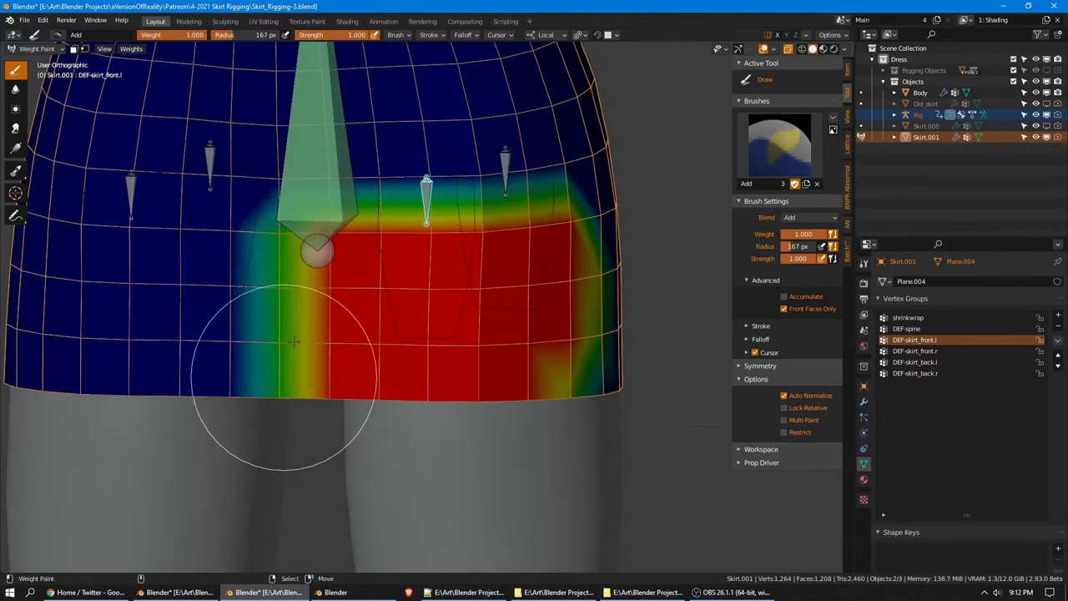
pyautogui.moveTo(282, 381); pyautogui.dragTo(334, 230, button='middle')
pyautogui.moveTo(331, 359); pyautogui.dragTo(310, 239, button='middle')
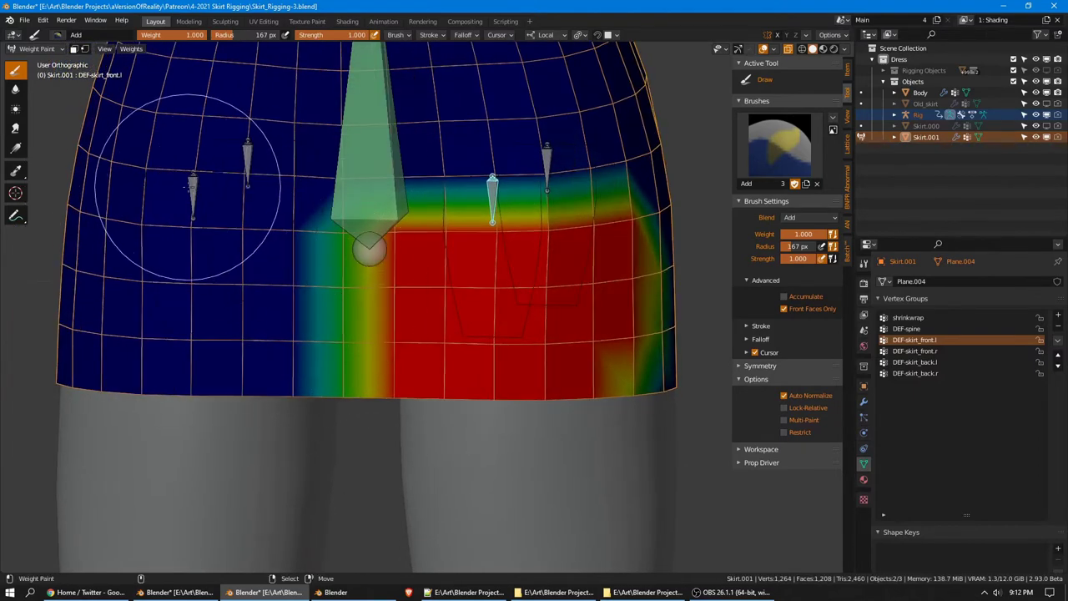
pyautogui.keyDown('ctrl'); pyautogui.click(191, 175); pyautogui.keyUp('ctrl')
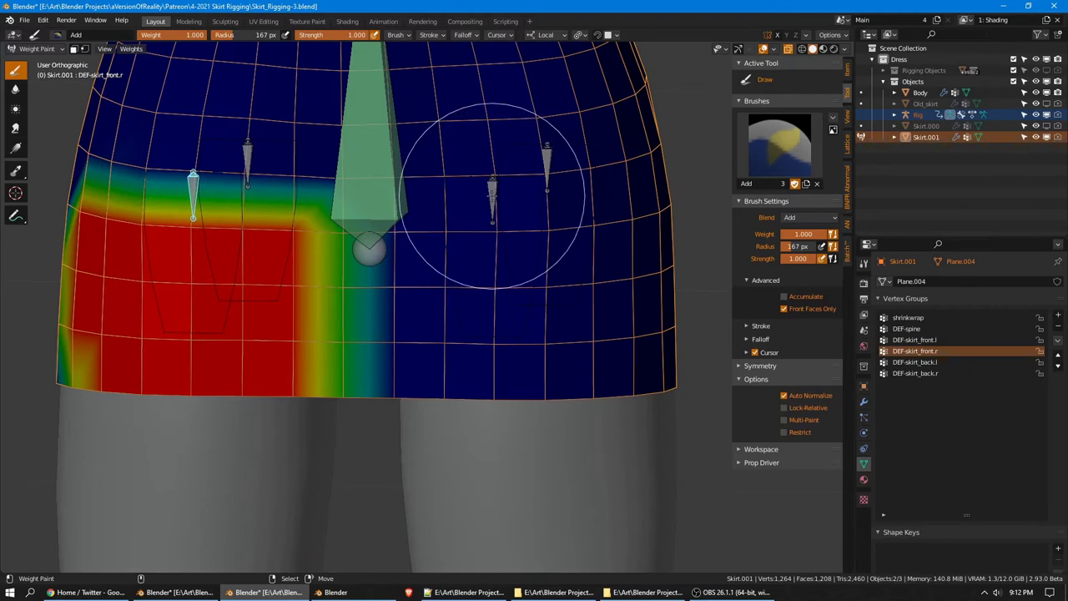
pyautogui.keyDown('ctrl'); pyautogui.click(493, 192); pyautogui.keyUp('ctrl')
# Extend the full DEF-skirt_front.l weight to the middle of the skirt's side, evening out its rear edge
pyautogui.moveTo(367, 298); pyautogui.dragTo(478, 266, button='middle')
pyautogui.moveTo(442, 354)
pyautogui.mouseDown()
pyautogui.moveTo(408, 386)
pyautogui.moveTo(474, 378)
pyautogui.mouseUp()
pyautogui.press('KP_3')
pyautogui.keyDown('shift'); pyautogui.moveTo(446, 279); pyautogui.dragTo(424, 334, button='middle'); pyautogui.keyUp('shift')
pyautogui.scroll(2, 423, 335)
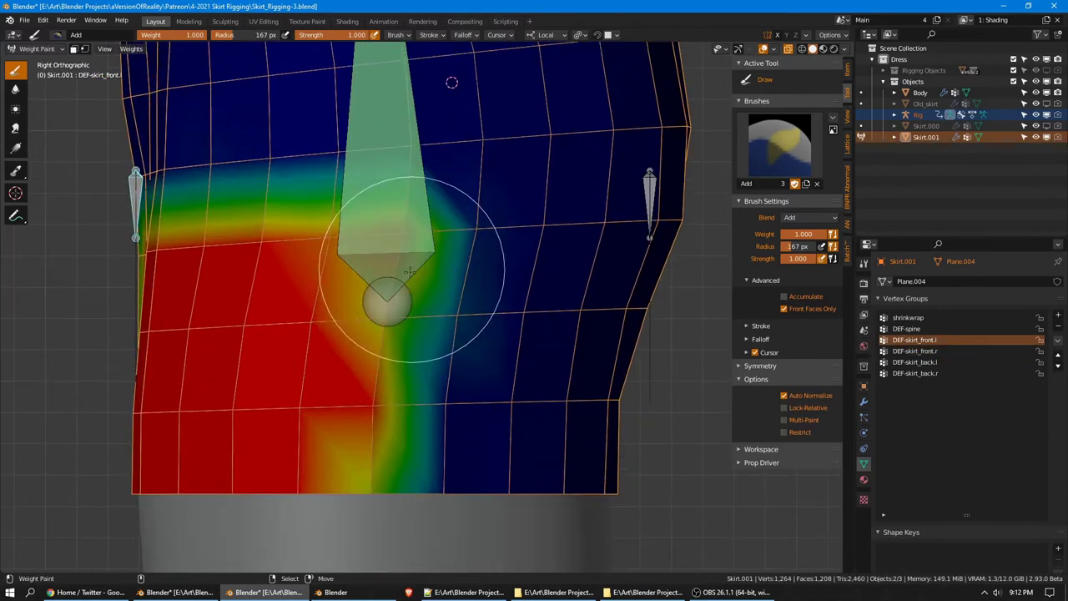
pyautogui.moveTo(381, 262)
pyautogui.mouseDown()
pyautogui.moveTo(353, 453)
pyautogui.moveTo(388, 232)
pyautogui.mouseUp()
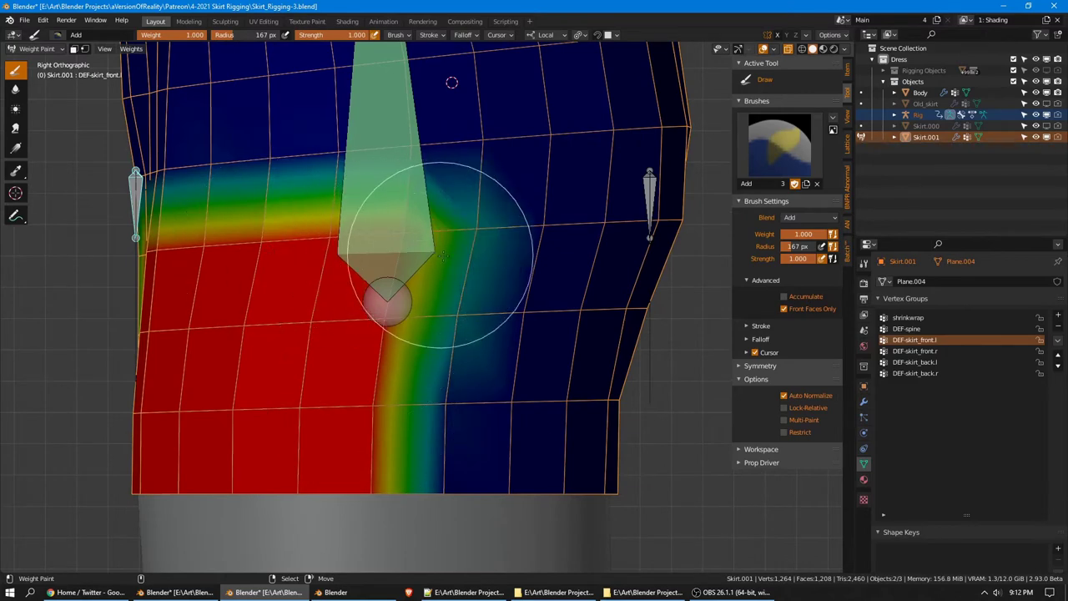
# Switch to the Subtract brush and trim the stray DEF-skirt_front.l weight behind the skirt's side line
pyautogui.scroll(-2, 452, 82)
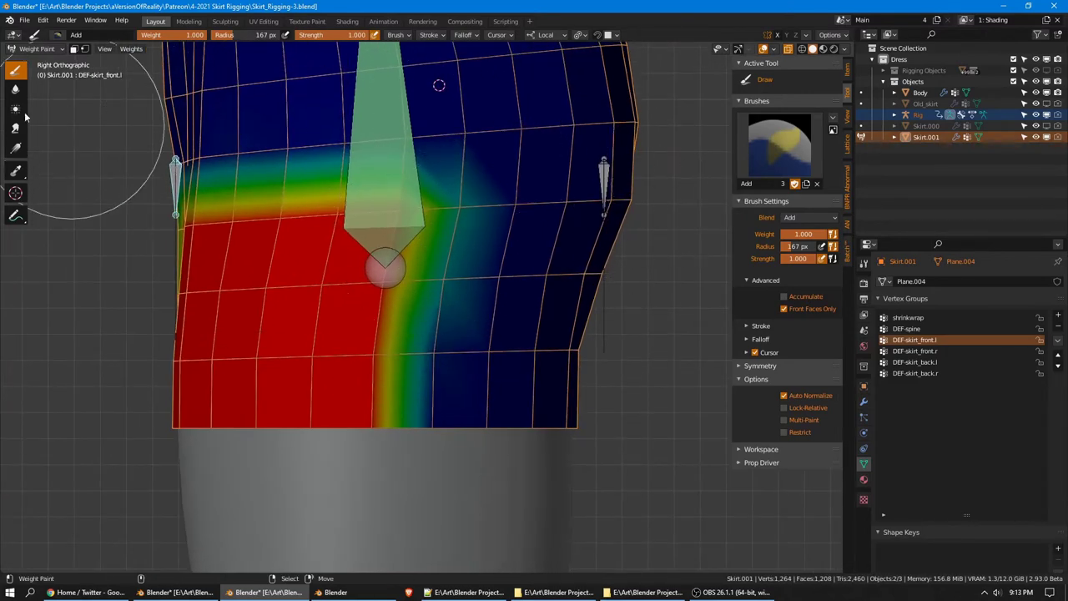
pyautogui.click(771, 161)
pyautogui.click(752, 209)
pyautogui.scroll(1, 423, 307)
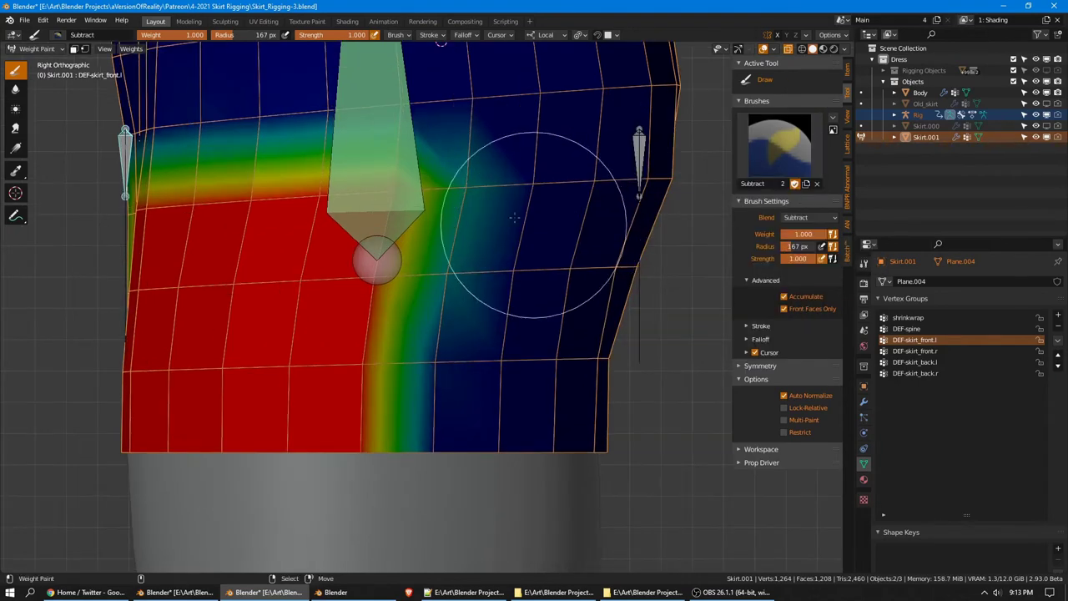
pyautogui.moveTo(553, 250); pyautogui.dragTo(433, 242, button='middle')
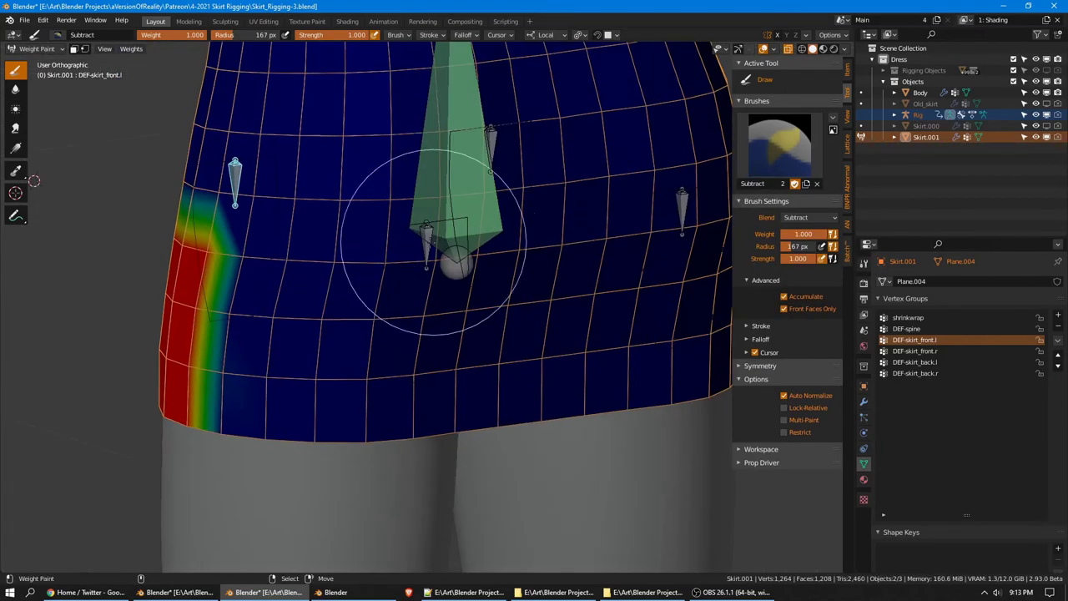
# Select DEF-skirt_back.l, switch to the Add brush and paint full weight over that side's lower back of the skirt up to the centre
pyautogui.keyDown('ctrl'); pyautogui.click(425, 251); pyautogui.keyUp('ctrl')
pyautogui.click(779, 144)
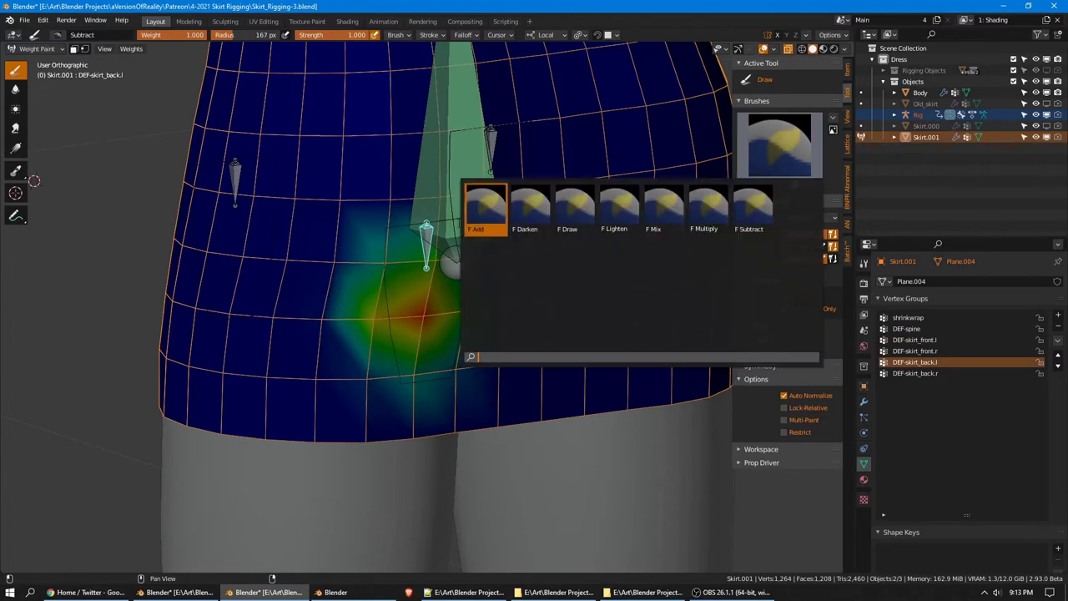
pyautogui.moveTo(519, 242); pyautogui.dragTo(514, 225, button='middle')
pyautogui.moveTo(524, 289); pyautogui.dragTo(345, 215)
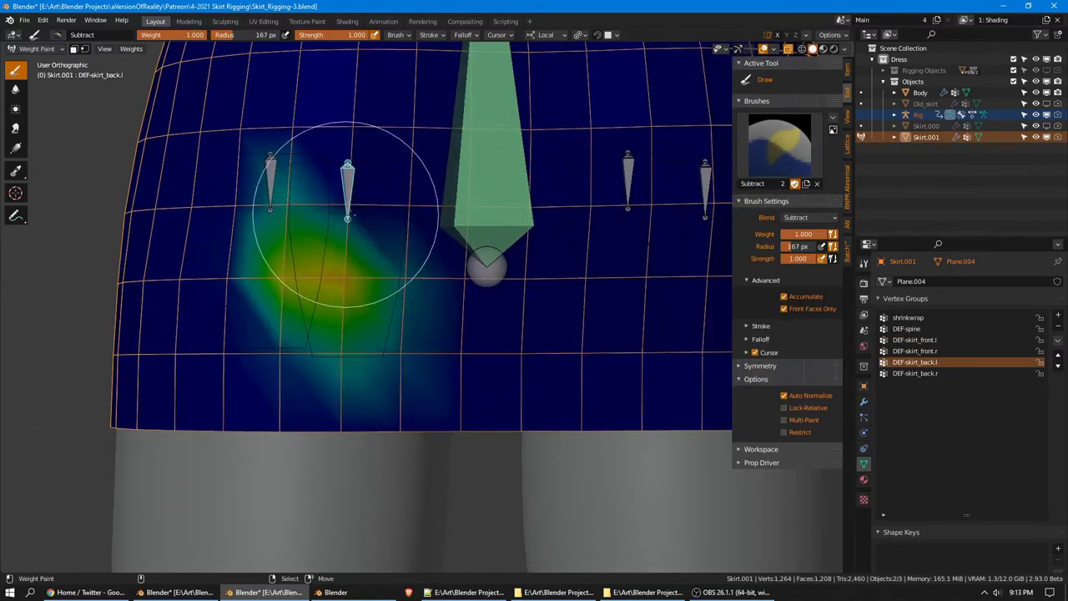
pyautogui.click(778, 143)
pyautogui.click(485, 209)
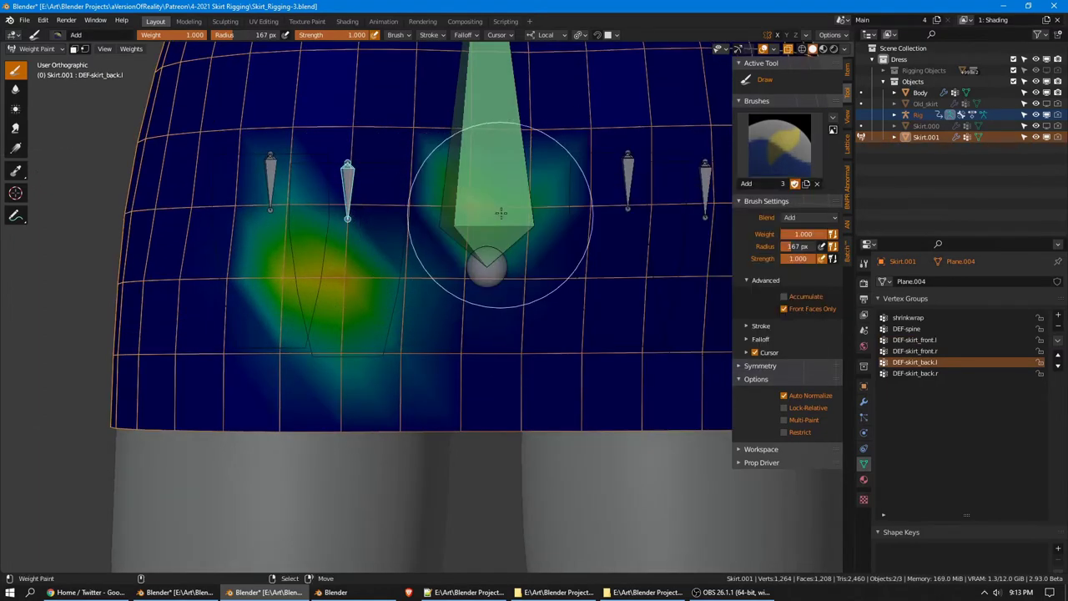
pyautogui.moveTo(495, 214)
pyautogui.mouseDown()
pyautogui.moveTo(334, 203)
pyautogui.moveTo(501, 209)
pyautogui.moveTo(522, 287)
pyautogui.mouseUp()
pyautogui.moveTo(519, 371); pyautogui.dragTo(510, 403)
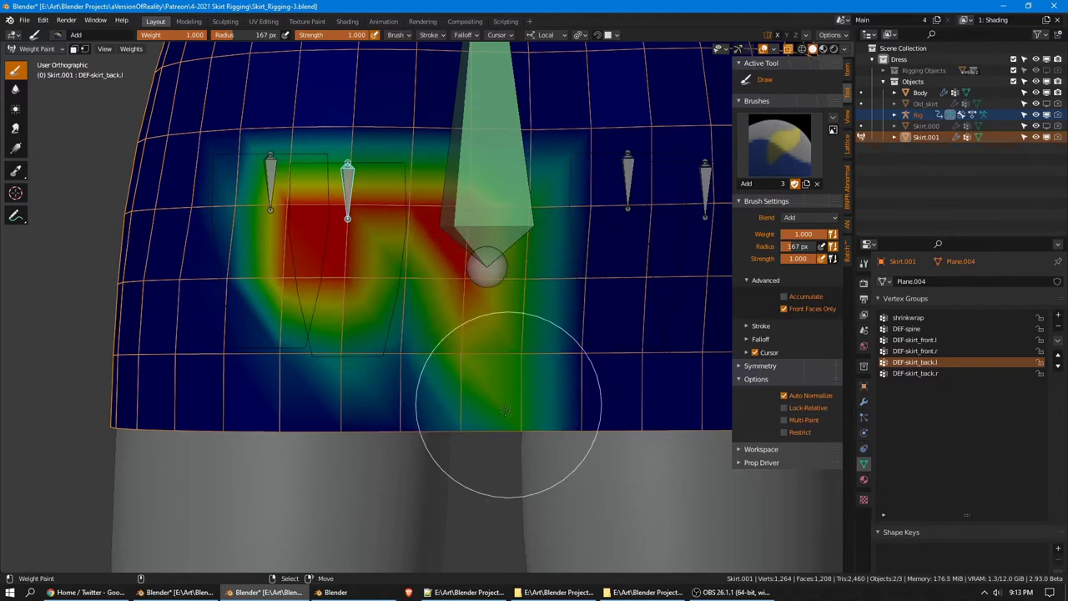
pyautogui.scroll(-1, 511, 380)
pyautogui.moveTo(512, 353); pyautogui.dragTo(491, 393, button='middle')
pyautogui.moveTo(489, 398)
pyautogui.mouseDown()
pyautogui.moveTo(369, 426)
pyautogui.moveTo(434, 353)
pyautogui.moveTo(286, 453)
pyautogui.moveTo(258, 429)
pyautogui.moveTo(291, 358)
pyautogui.mouseUp()
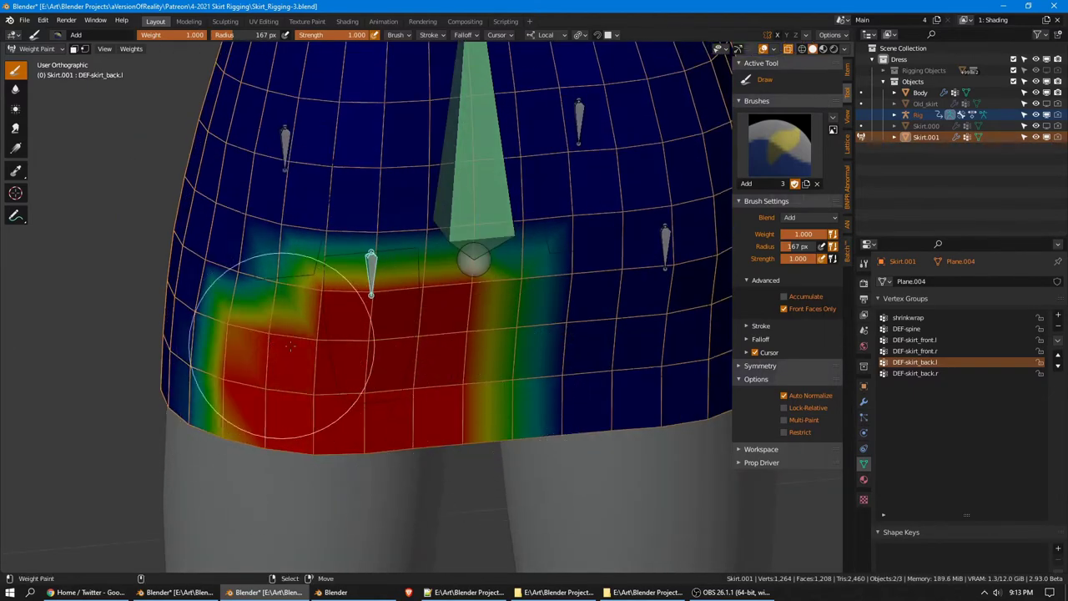
# Extend the DEF-skirt_back.l weight toward the skirt's side line, reducing the brush radius to 95 px for the edge
pyautogui.moveTo(292, 358); pyautogui.dragTo(55, 239, button='middle')
pyautogui.moveTo(400, 344); pyautogui.dragTo(465, 298, button='middle')
pyautogui.moveTo(465, 298); pyautogui.dragTo(338, 423)
pyautogui.press('KP_3')
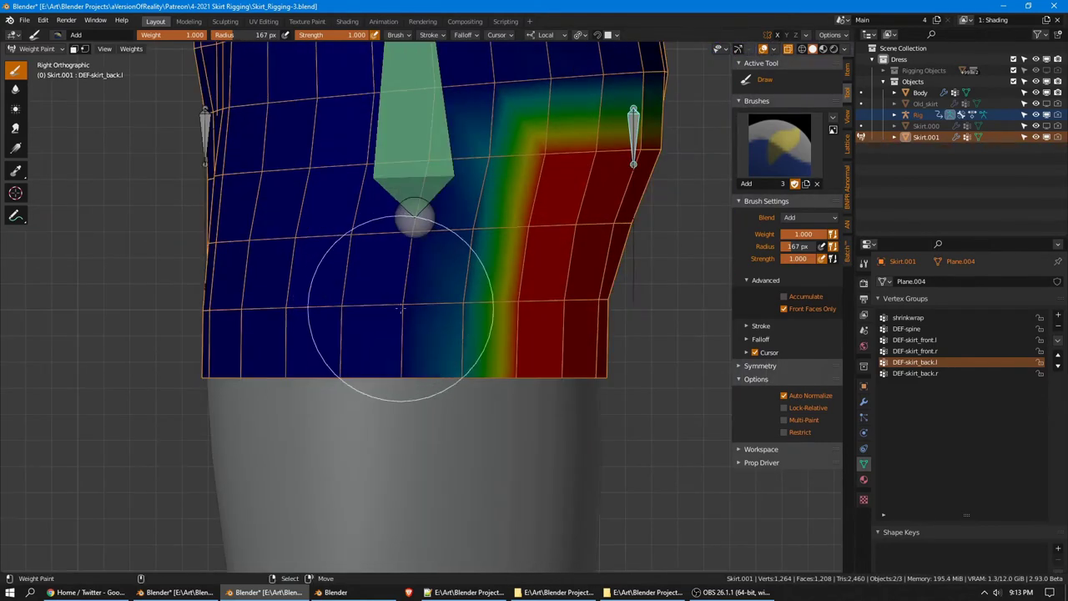
pyautogui.press('f')
pyautogui.click(492, 185)
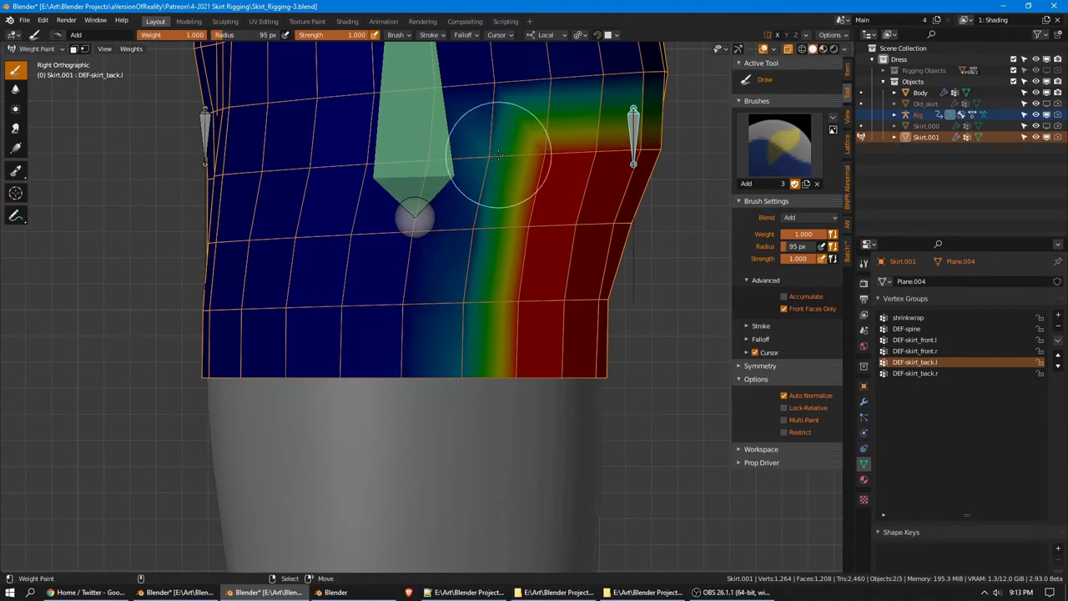
pyautogui.moveTo(500, 136)
pyautogui.mouseDown()
pyautogui.moveTo(464, 298)
pyautogui.moveTo(477, 353)
pyautogui.mouseUp()
# Check the painted weights of the skirt bones from different sides of the mesh
pyautogui.moveTo(477, 353); pyautogui.dragTo(672, 136, button='middle')
pyautogui.moveTo(358, 319); pyautogui.dragTo(362, 316, button='middle')
pyautogui.rightClick(287, 192)
pyautogui.moveTo(613, 221); pyautogui.dragTo(541, 233, button='middle')
pyautogui.keyDown('ctrl'); pyautogui.click(423, 129); pyautogui.keyUp('ctrl')
pyautogui.keyDown('ctrl'); pyautogui.click(549, 195); pyautogui.keyUp('ctrl')
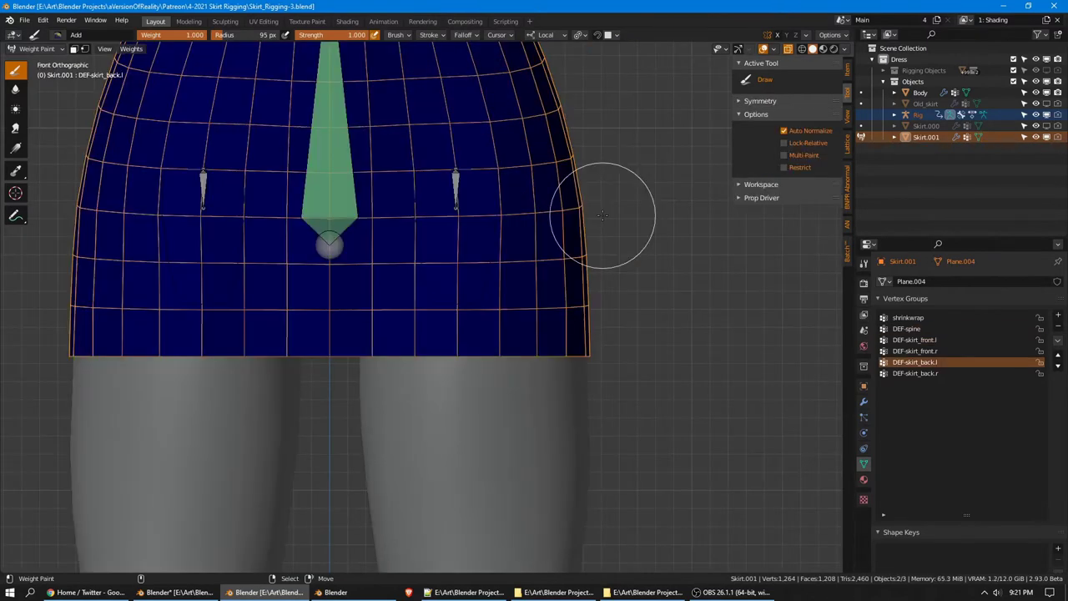
# Leave Weight Paint mode, put the Rig into Pose Mode and show the Leg.L (FK) and Leg.R (FK) layers
pyautogui.hotkey('ctrl', 'Tab')
pyautogui.click(552, 216)
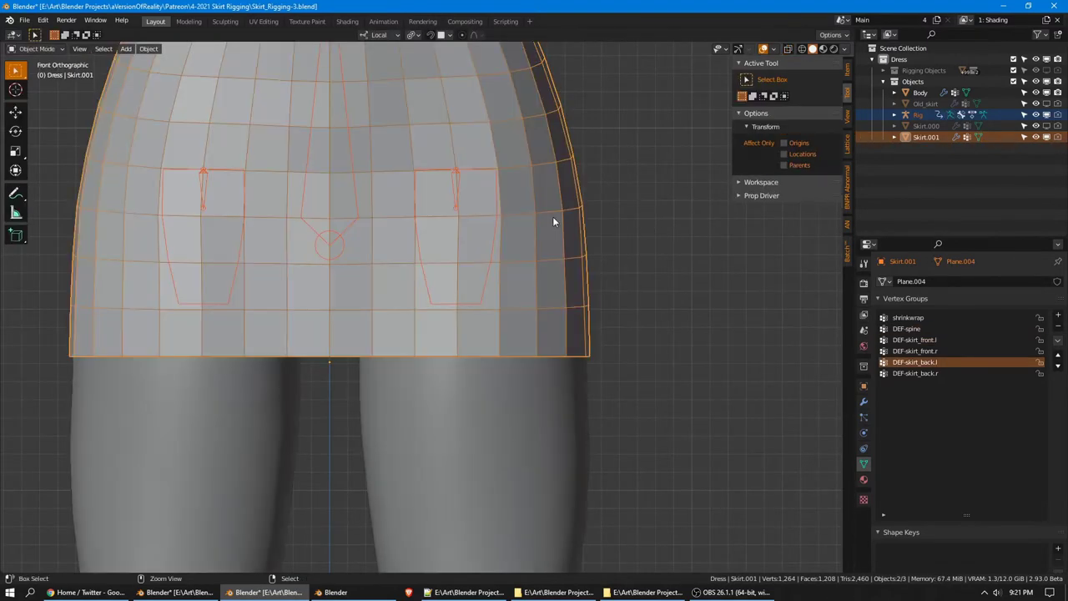
pyautogui.click(467, 304)
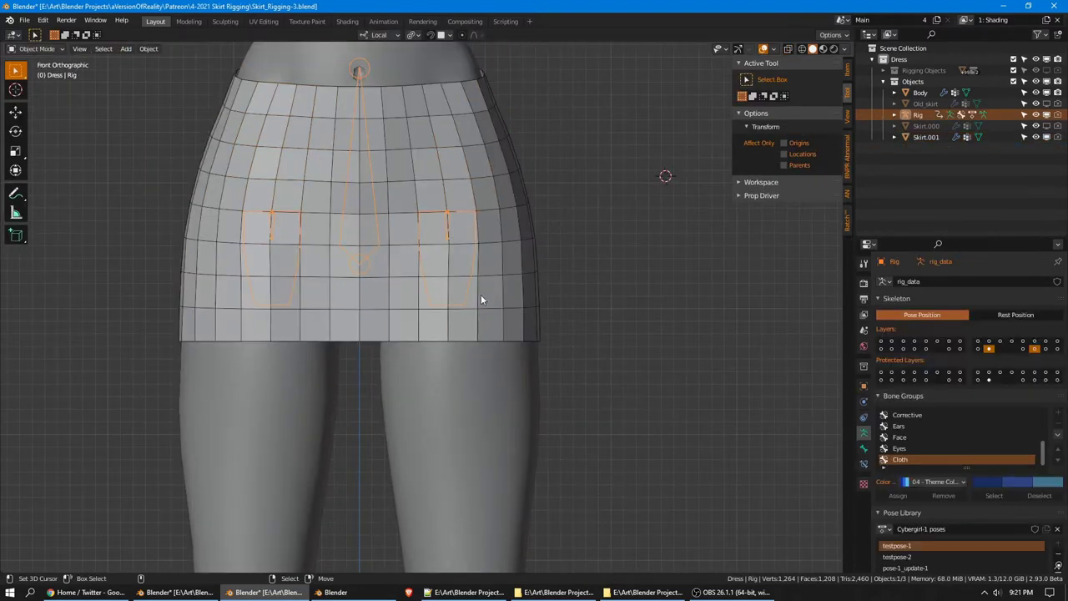
pyautogui.hotkey('ctrl', 'Tab')
pyautogui.click(848, 74)
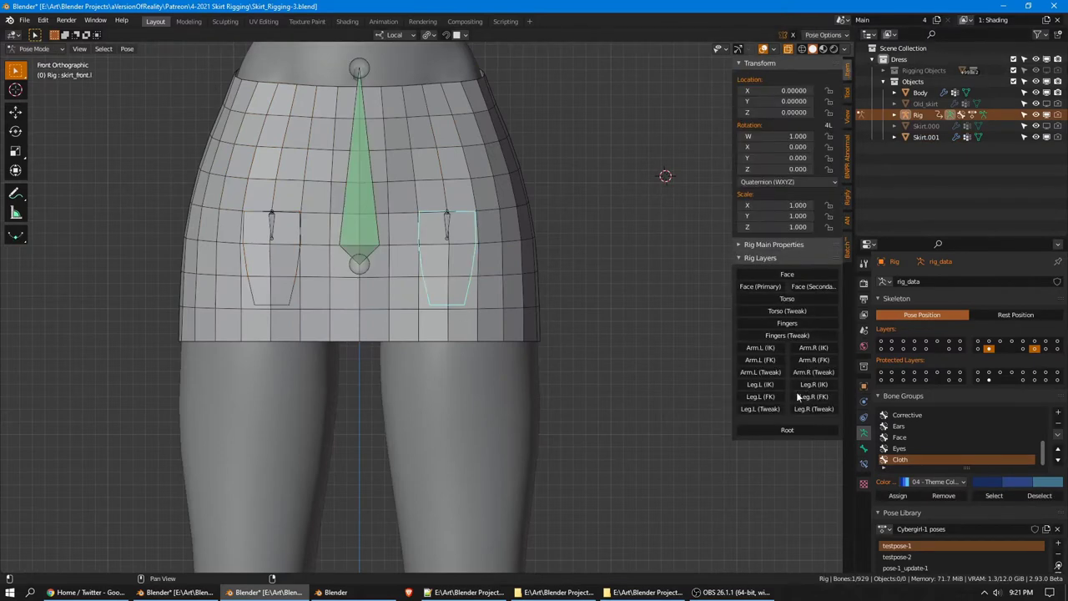
# Rotate the thigh_fk.L bone outward by about 22° in front view and inspect how the skirt deforms at the hip
pyautogui.click(558, 464)
pyautogui.scroll(-2, 559, 434)
pyautogui.press('r')
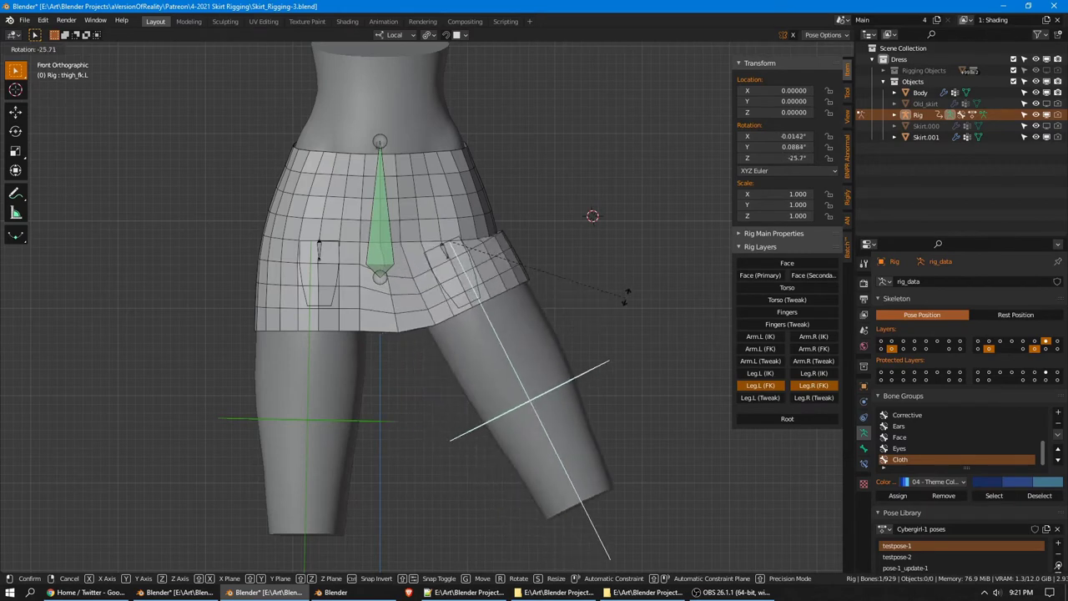
pyautogui.click(495, 239)
pyautogui.scroll(1, 500, 238)
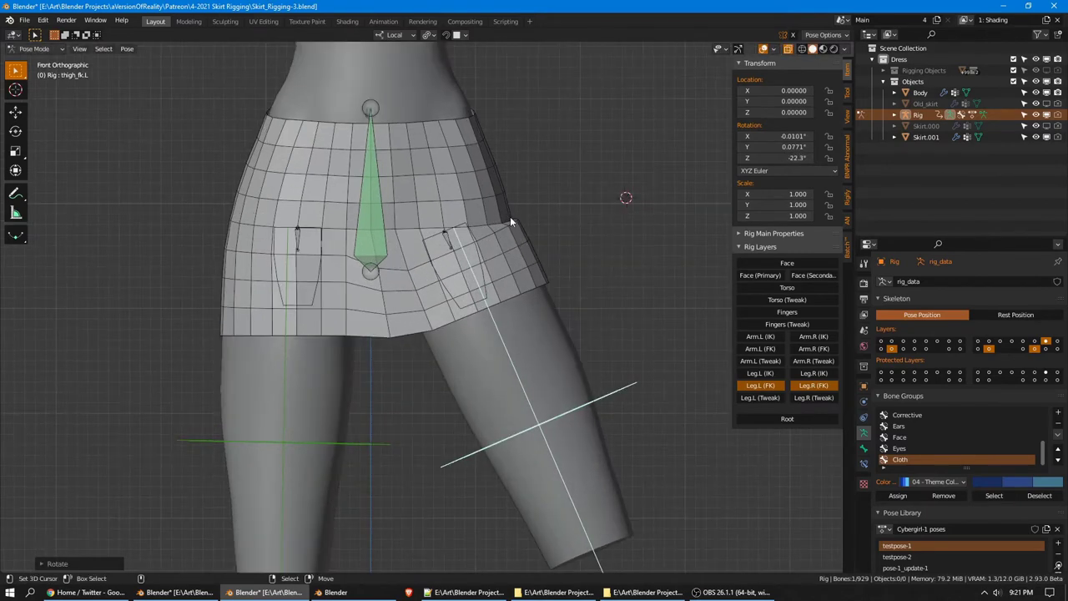
pyautogui.scroll(1, 512, 221)
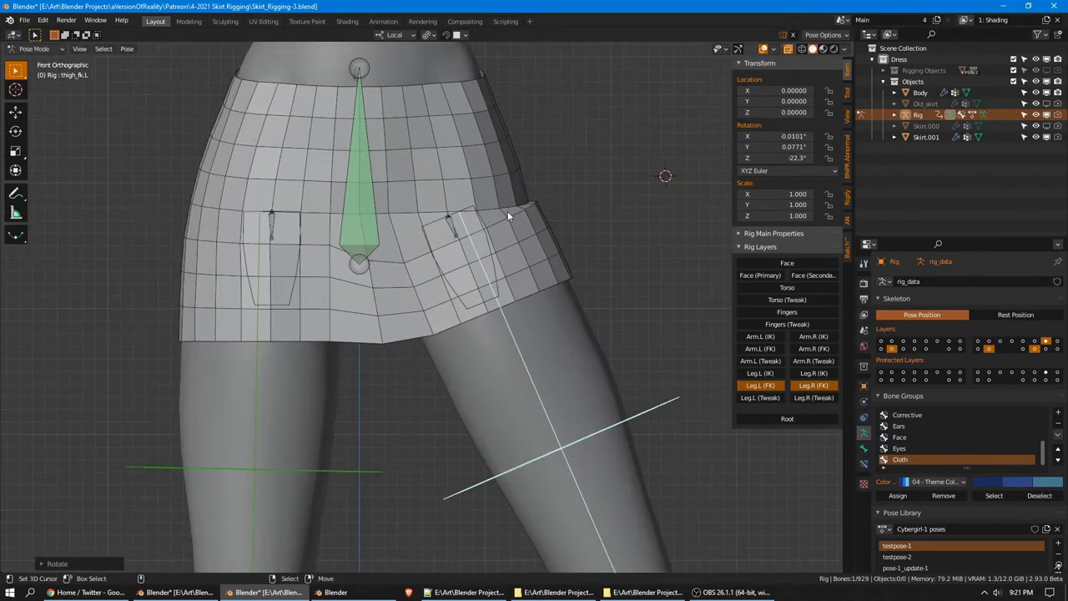
pyautogui.keyDown('shift'); pyautogui.moveTo(517, 209); pyautogui.dragTo(503, 233, button='middle'); pyautogui.keyUp('shift')
pyautogui.keyDown('shift'); pyautogui.moveTo(591, 264); pyautogui.dragTo(588, 272, button='middle'); pyautogui.keyUp('shift')
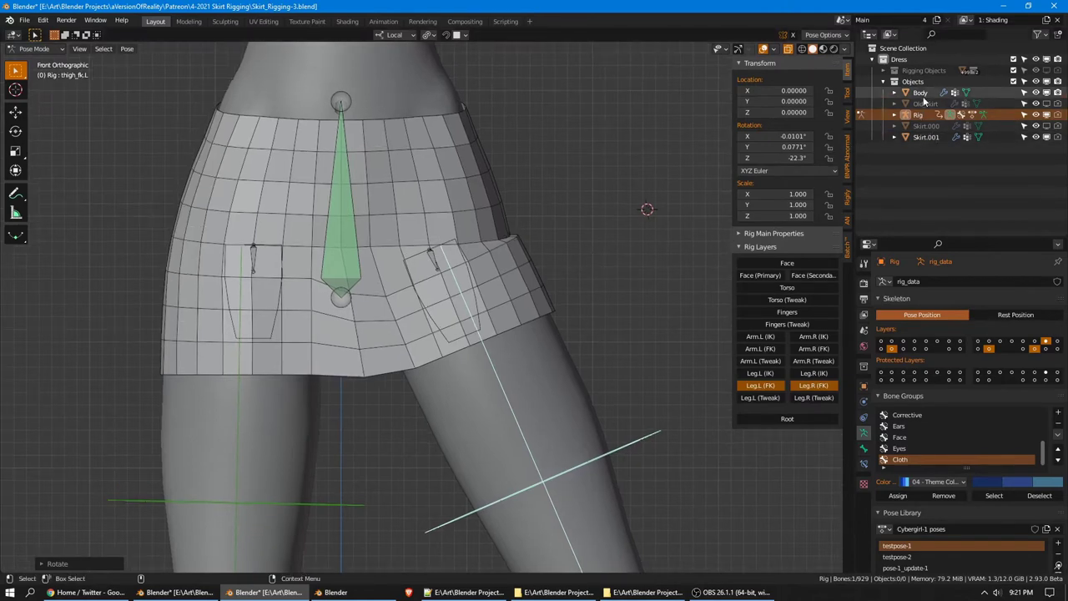
# Put Skirt.001 back into Weight Paint mode and select the DEF-skirt_front.l bone
pyautogui.click(925, 138)
pyautogui.hotkey('ctrl', 'Tab')
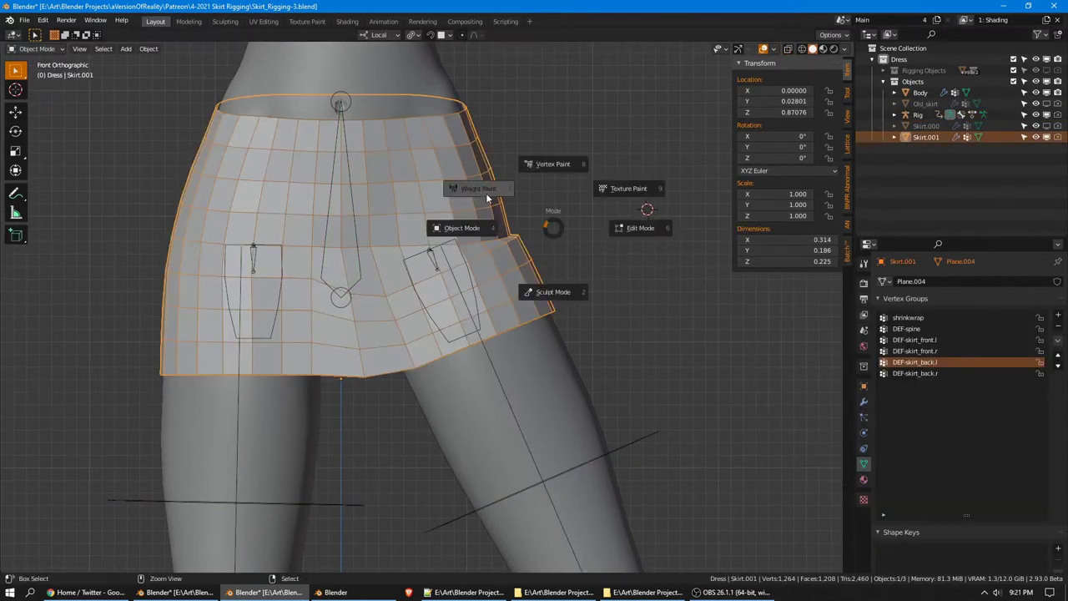
pyautogui.click(485, 192)
pyautogui.keyDown('ctrl'); pyautogui.click(423, 278); pyautogui.keyUp('ctrl')
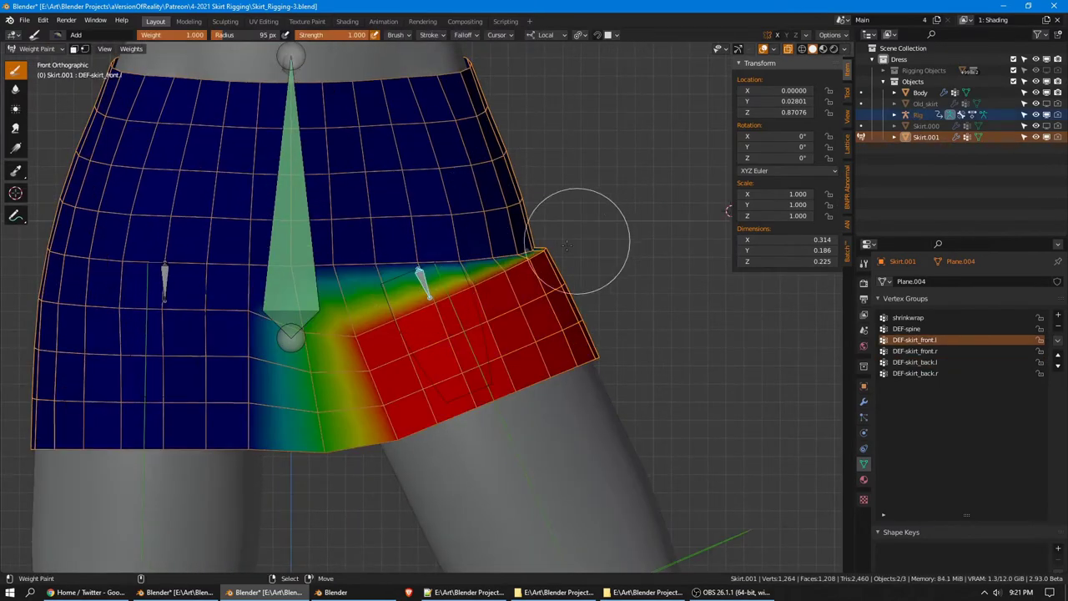
# Switch to the Blur brush and soften the upper edge of the DEF-skirt_front.l weights towards the left hip
pyautogui.scroll(1, 596, 226)
pyautogui.scroll(1, 284, 221)
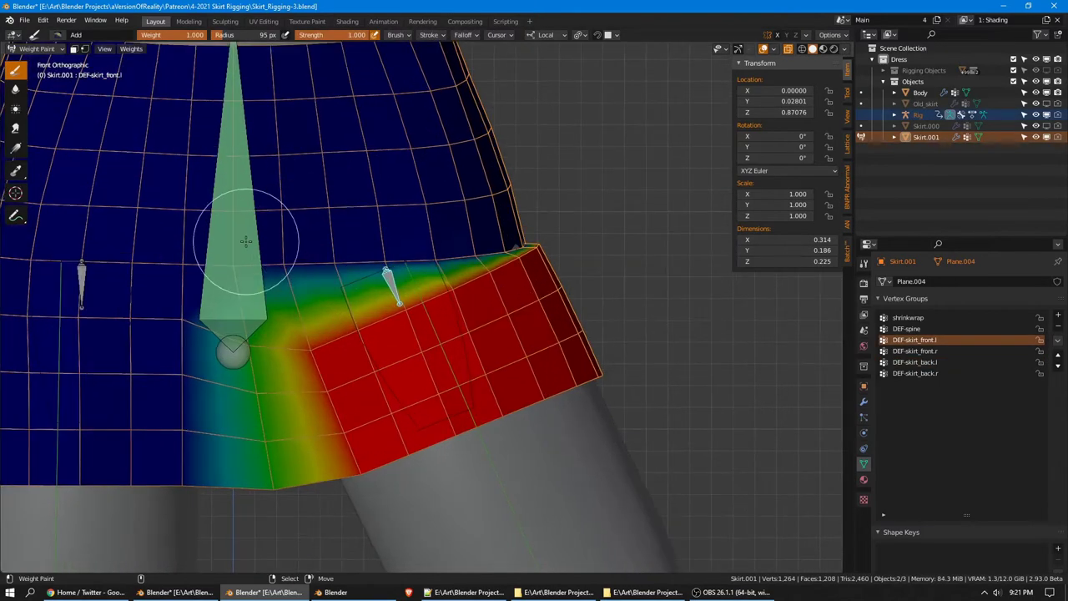
pyautogui.click(13, 91)
pyautogui.moveTo(465, 200); pyautogui.dragTo(425, 292, button='middle')
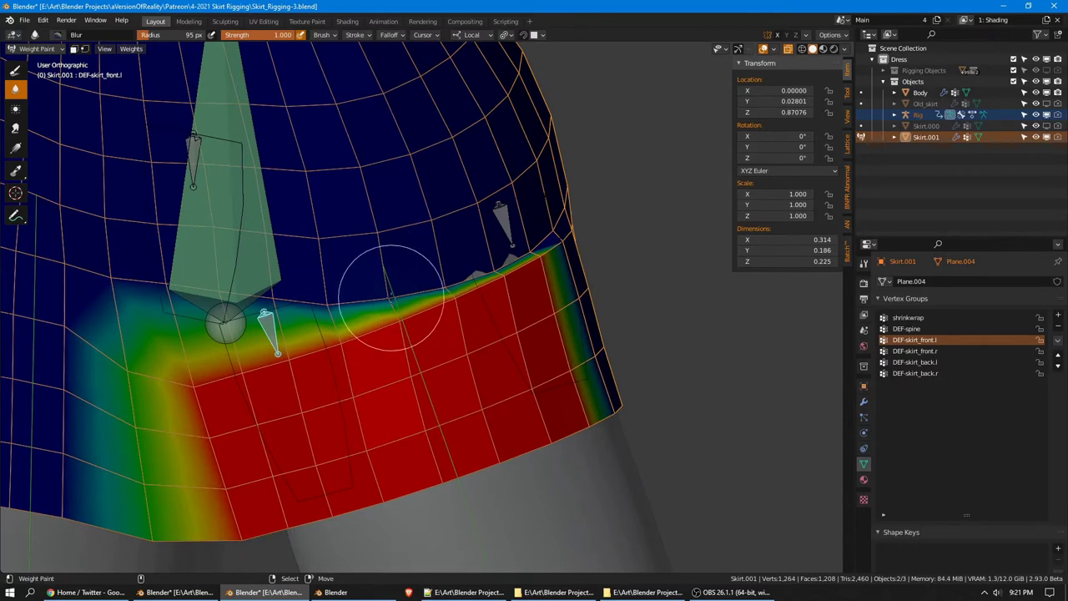
pyautogui.moveTo(390, 298)
pyautogui.mouseDown()
pyautogui.moveTo(453, 269)
pyautogui.moveTo(512, 272)
pyautogui.moveTo(432, 285)
pyautogui.mouseUp()
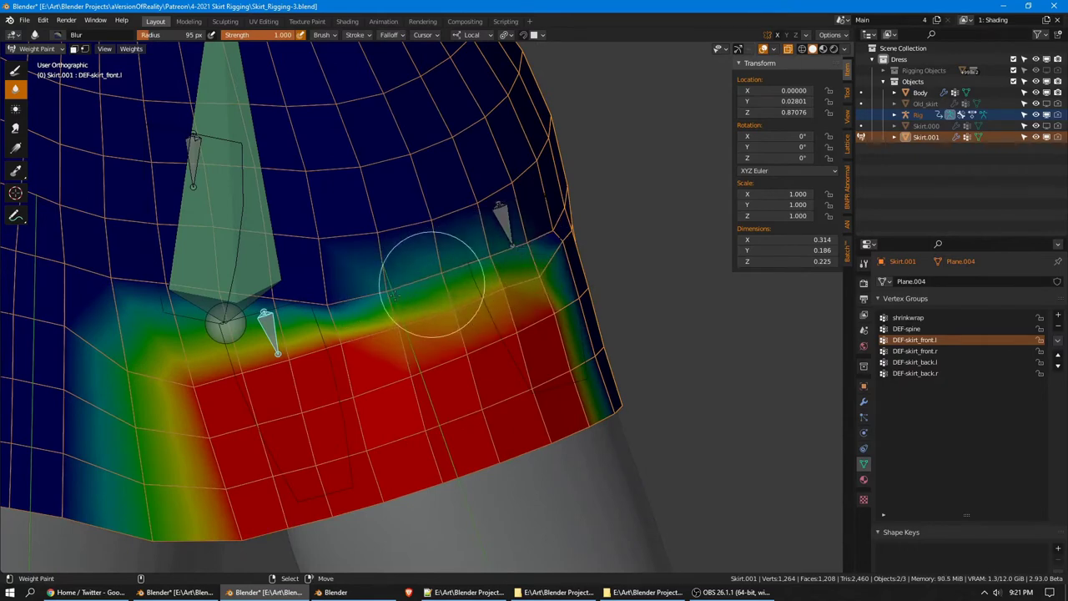
pyautogui.moveTo(346, 309); pyautogui.dragTo(349, 270, button='middle')
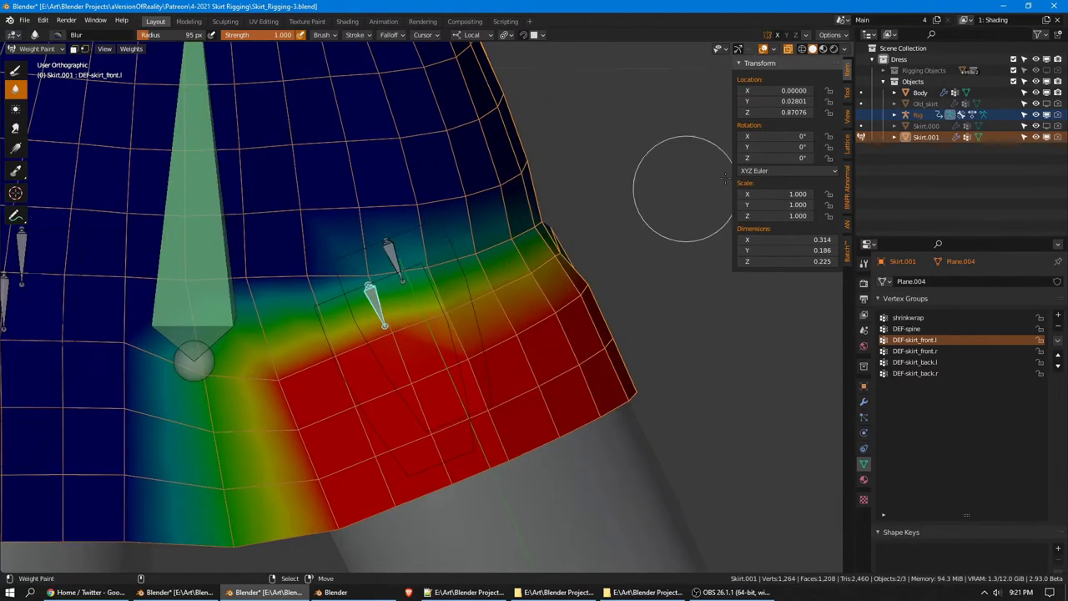
# Show the brush settings and blur the DEF-skirt_front.l weights around the inner corner next to the skirt's centre front
pyautogui.click(848, 92)
pyautogui.moveTo(595, 261); pyautogui.dragTo(489, 239, button='middle')
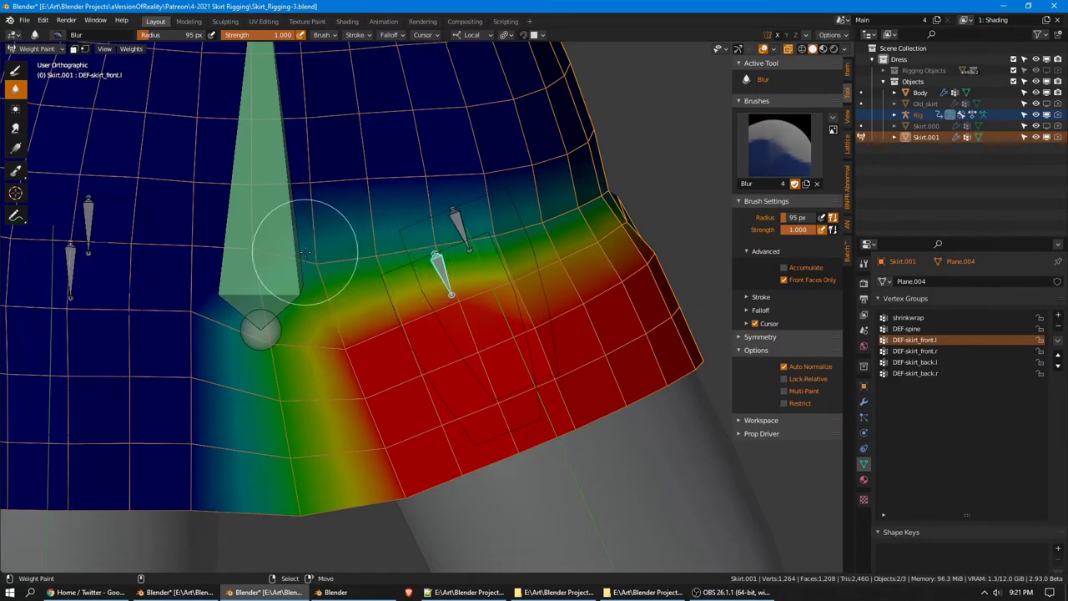
pyautogui.moveTo(264, 267); pyautogui.dragTo(291, 249)
pyautogui.keyDown('shift'); pyautogui.moveTo(277, 352); pyautogui.dragTo(336, 293, button='middle'); pyautogui.keyUp('shift')
pyautogui.moveTo(401, 268)
pyautogui.mouseDown()
pyautogui.moveTo(431, 269)
pyautogui.moveTo(499, 213)
pyautogui.moveTo(401, 305)
pyautogui.moveTo(408, 323)
pyautogui.mouseUp()
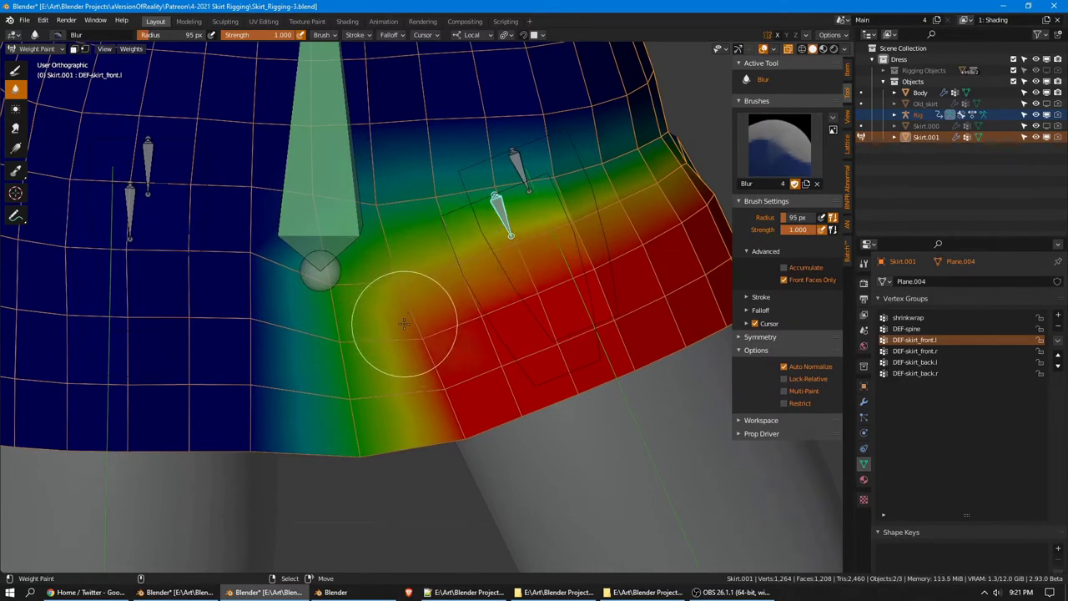
pyautogui.scroll(2, 421, 340)
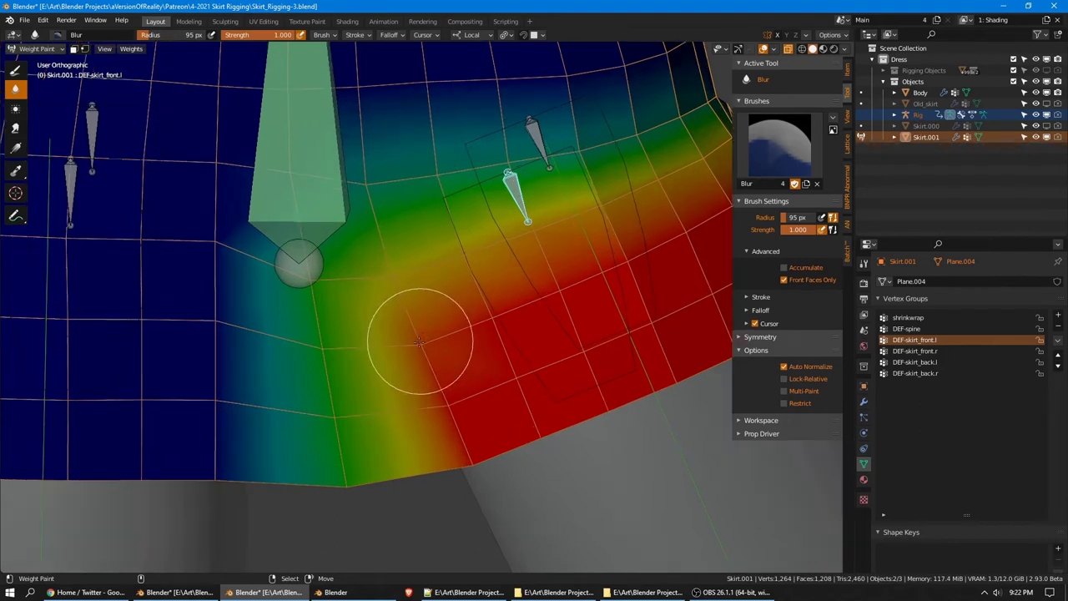
pyautogui.moveTo(402, 327)
pyautogui.mouseDown()
pyautogui.moveTo(389, 291)
pyautogui.moveTo(453, 245)
pyautogui.mouseUp()
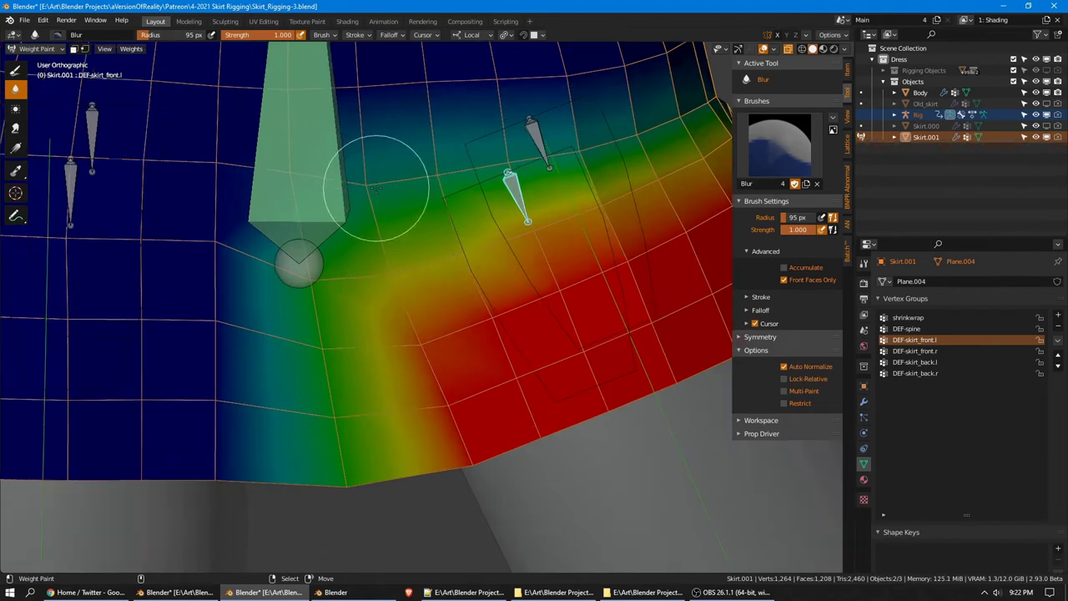
# Select the DEF-spine bone and blur its weight transition across the front of the skirt towards the left hip
pyautogui.scroll(-2, 286, 187)
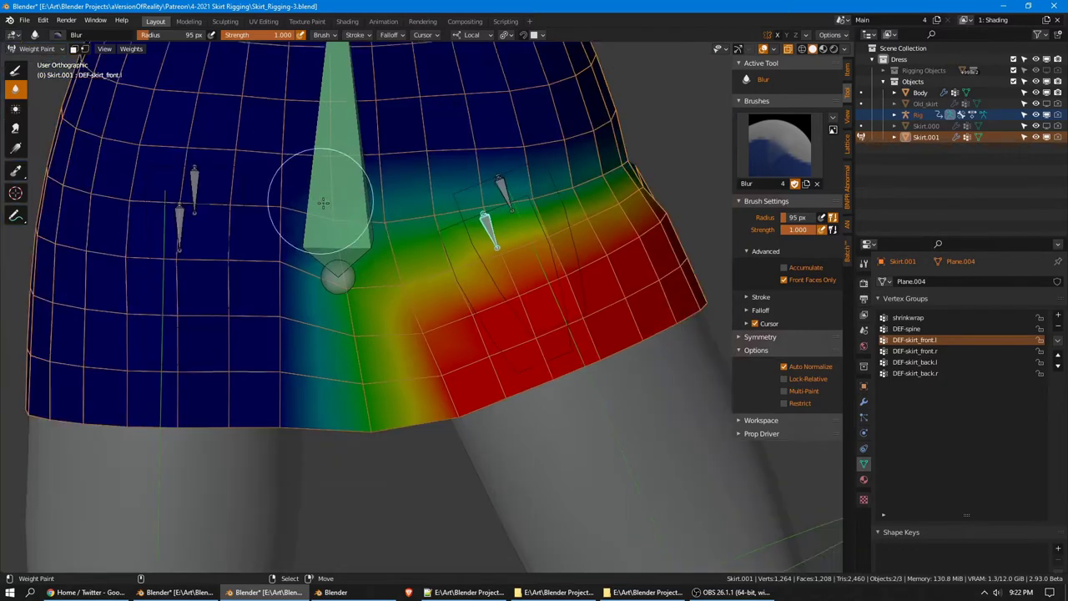
pyautogui.press('KP_1')
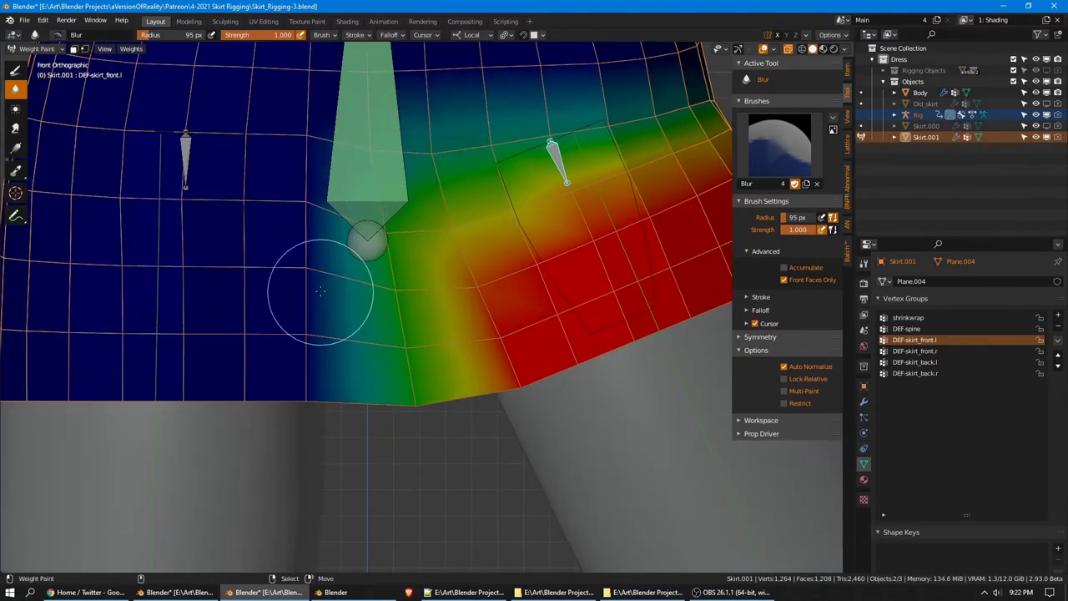
pyautogui.moveTo(309, 288)
pyautogui.mouseDown(button='middle')
pyautogui.moveTo(428, 275)
pyautogui.moveTo(571, 196)
pyautogui.moveTo(525, 226)
pyautogui.moveTo(534, 238)
pyautogui.moveTo(519, 225)
pyautogui.mouseUp(button='middle')
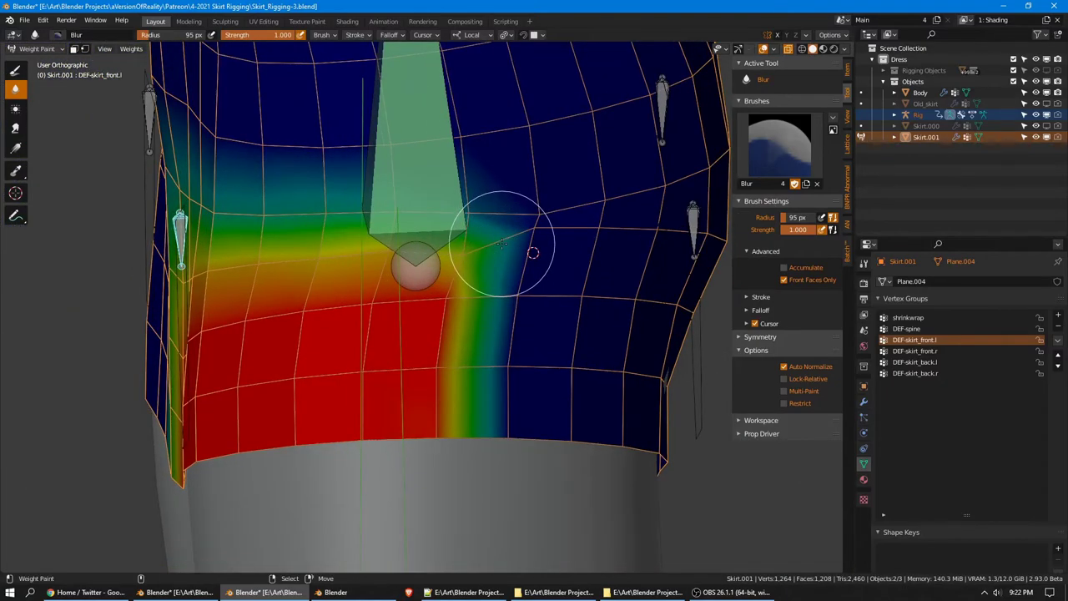
pyautogui.moveTo(655, 215); pyautogui.dragTo(781, 346, button='middle')
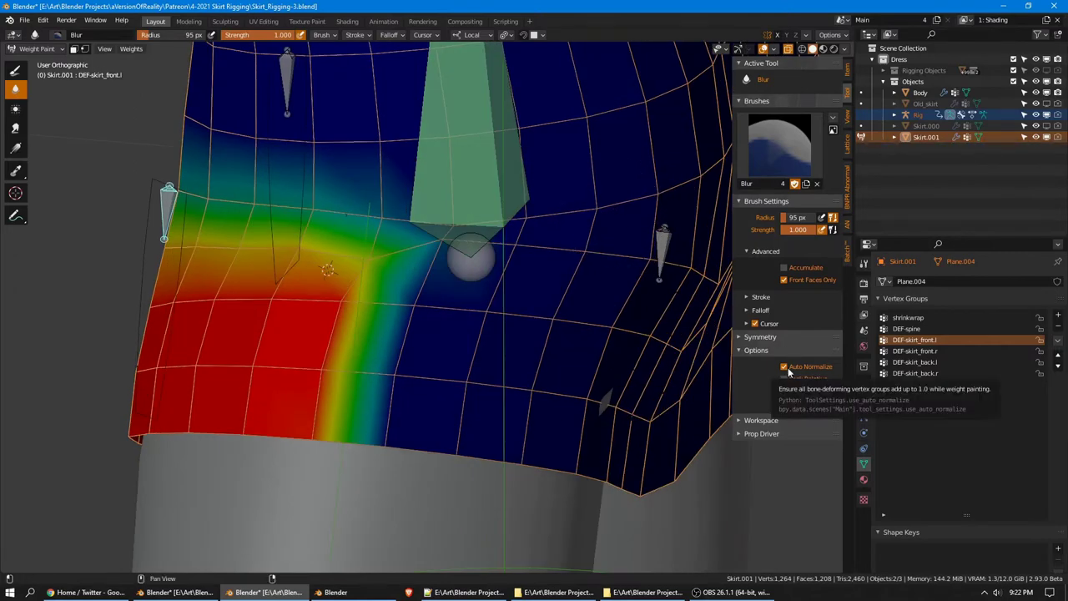
pyautogui.moveTo(434, 275); pyautogui.dragTo(472, 264, button='middle')
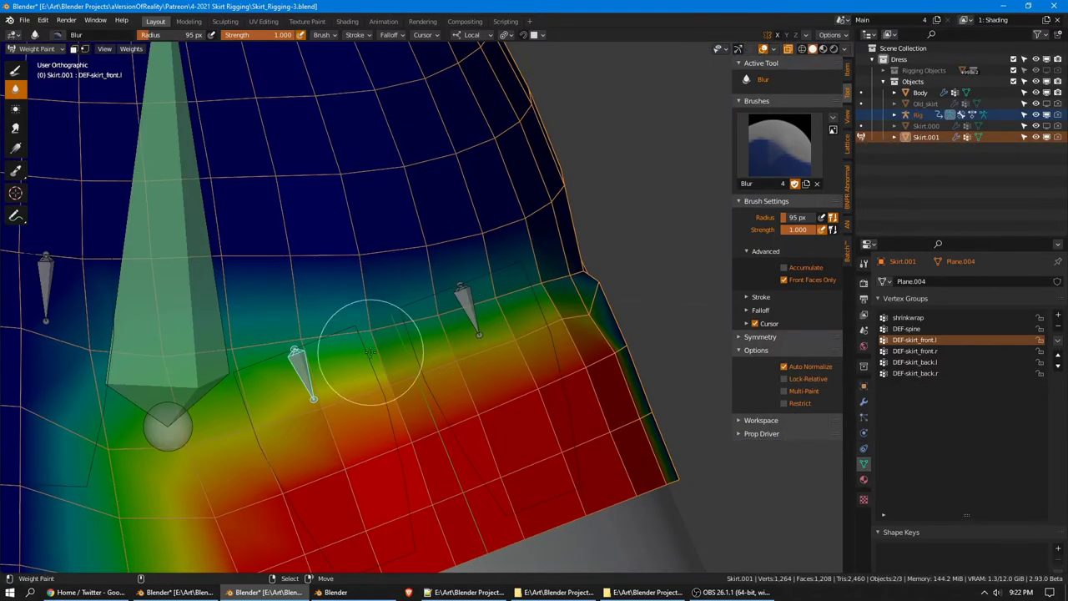
pyautogui.moveTo(369, 345)
pyautogui.mouseDown(button='middle')
pyautogui.moveTo(345, 346)
pyautogui.moveTo(406, 322)
pyautogui.mouseUp(button='middle')
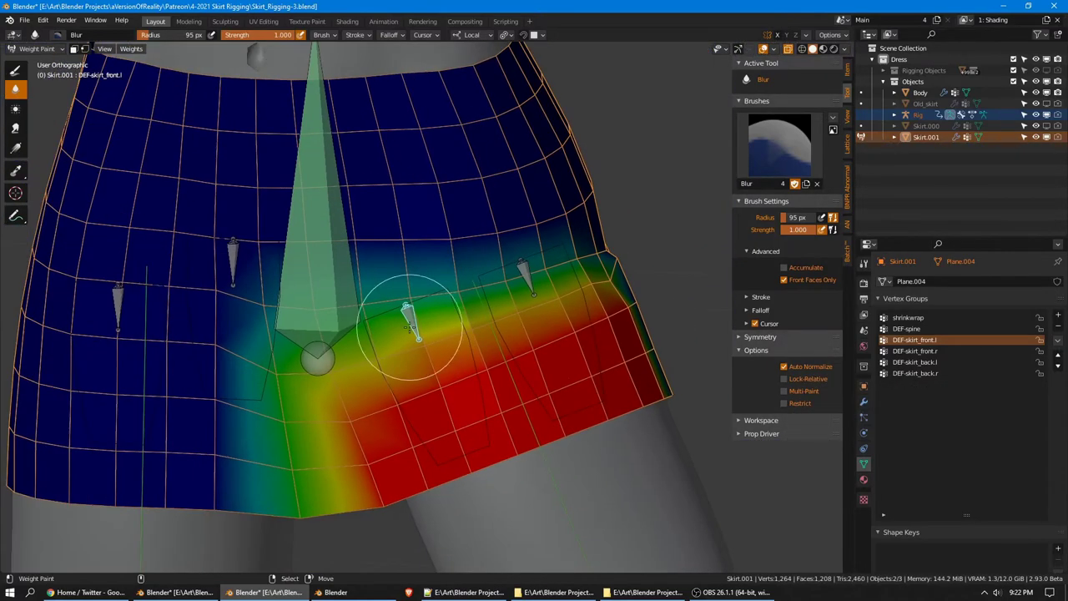
pyautogui.keyDown('ctrl'); pyautogui.click(337, 250); pyautogui.keyUp('ctrl')
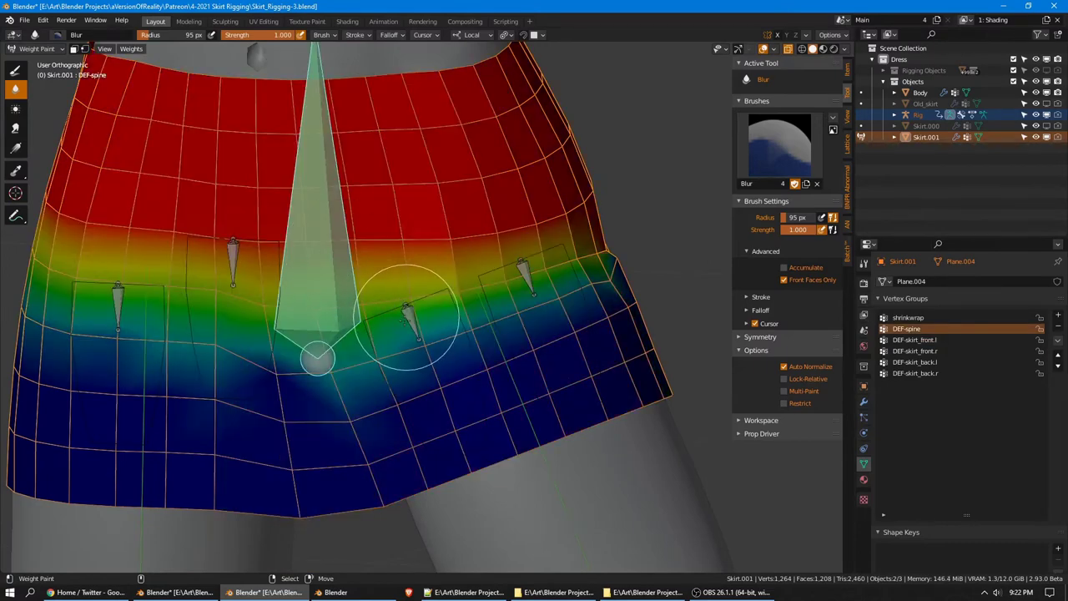
pyautogui.moveTo(321, 332)
pyautogui.mouseDown()
pyautogui.moveTo(310, 353)
pyautogui.moveTo(286, 358)
pyautogui.moveTo(565, 300)
pyautogui.mouseUp()
# Blur the DEF-spine weights around the left side and onto the back of the skirt
pyautogui.scroll(1, 576, 299)
pyautogui.moveTo(588, 296); pyautogui.dragTo(479, 303, button='middle')
pyautogui.moveTo(587, 326)
pyautogui.mouseDown(button='middle')
pyautogui.moveTo(353, 226)
pyautogui.moveTo(549, 272)
pyautogui.mouseUp(button='middle')
pyautogui.moveTo(618, 268); pyautogui.dragTo(543, 267)
pyautogui.scroll(-2, 544, 267)
pyautogui.scroll(2, 478, 277)
pyautogui.moveTo(546, 268)
pyautogui.keyDown('shift'); pyautogui.mouseDown(button='middle')
pyautogui.moveTo(478, 278)
pyautogui.moveTo(513, 310)
pyautogui.moveTo(529, 290)
pyautogui.mouseUp(button='middle'); pyautogui.keyUp('shift')
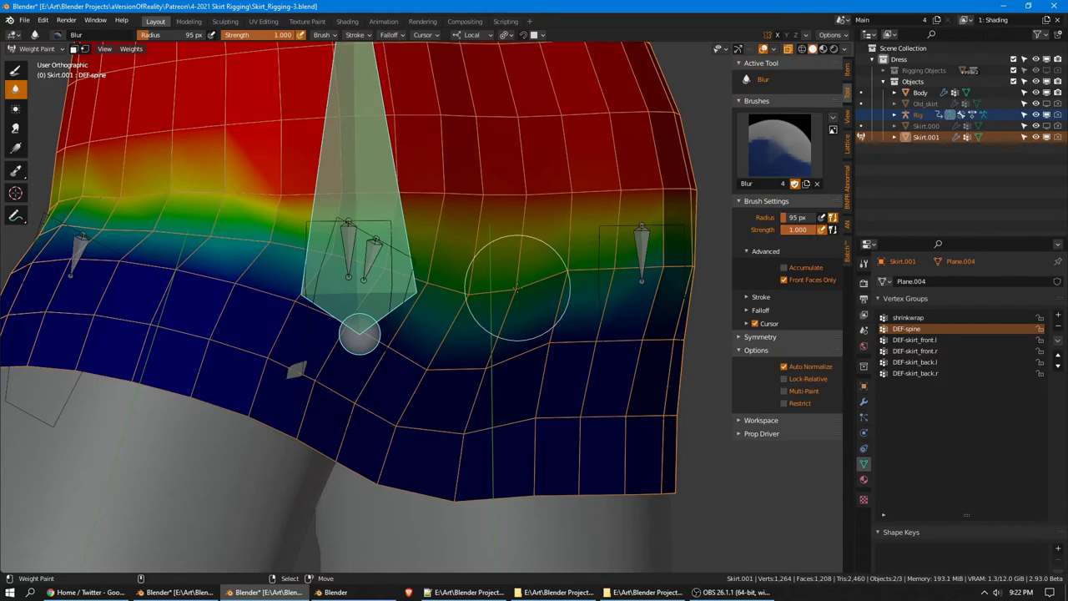
pyautogui.moveTo(379, 210); pyautogui.dragTo(446, 291, button='middle')
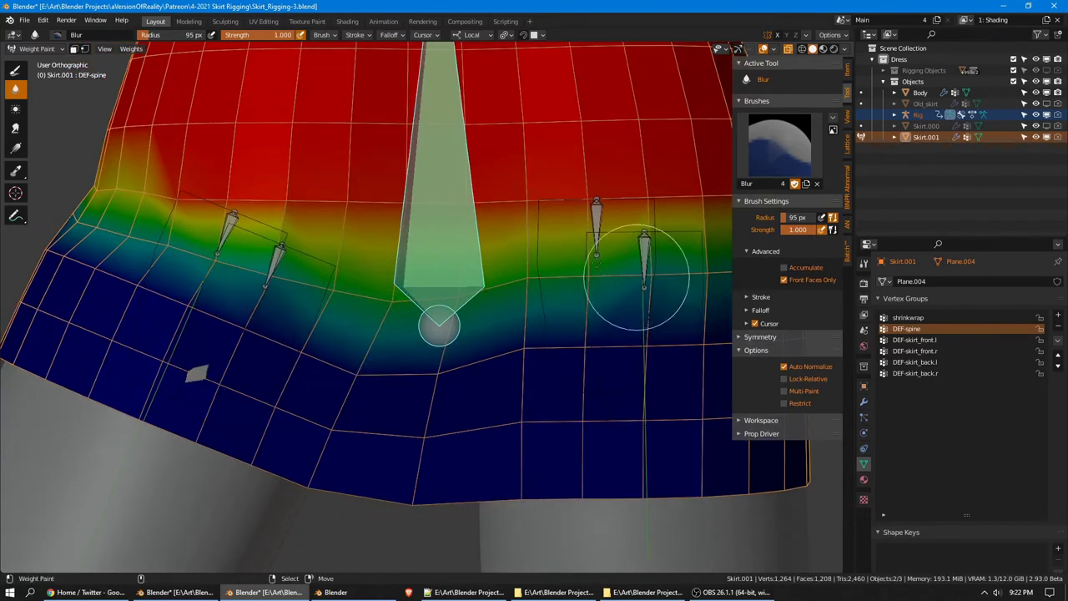
# Select the thigh_fk.L bone and rotate it outward by about another 11° in front view to test the hip deformation
pyautogui.moveTo(414, 198)
pyautogui.mouseDown(button='middle')
pyautogui.moveTo(334, 227)
pyautogui.moveTo(360, 256)
pyautogui.moveTo(599, 257)
pyautogui.mouseUp(button='middle')
pyautogui.press('KP_1')
pyautogui.keyDown('shift'); pyautogui.moveTo(621, 327); pyautogui.dragTo(583, 273, button='middle'); pyautogui.keyUp('shift')
pyautogui.rightClick(619, 414)
pyautogui.press('r')
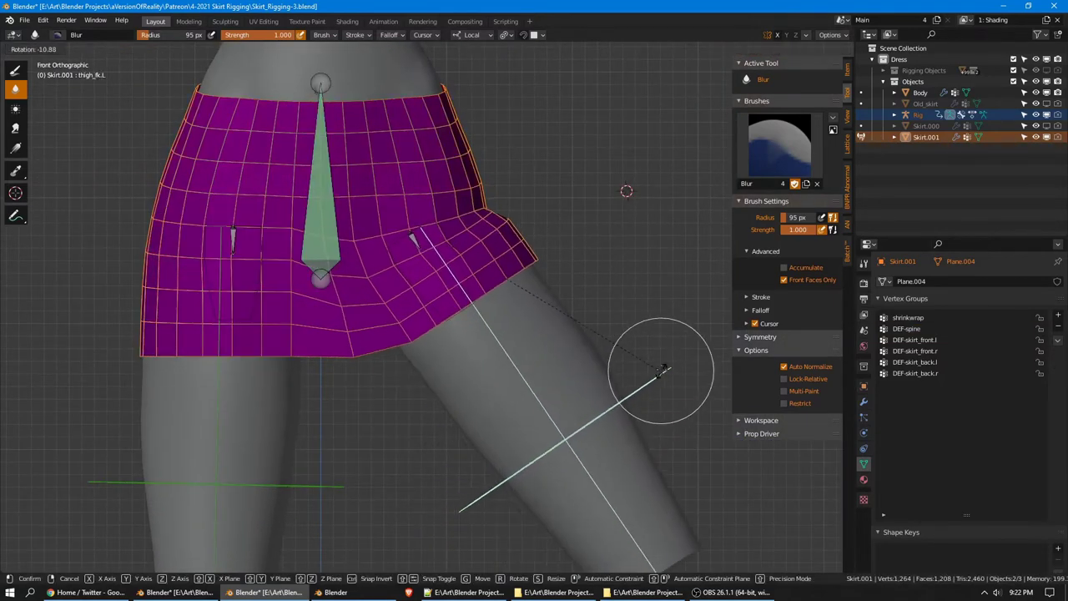
pyautogui.click(668, 359)
pyautogui.scroll(4, 426, 267)
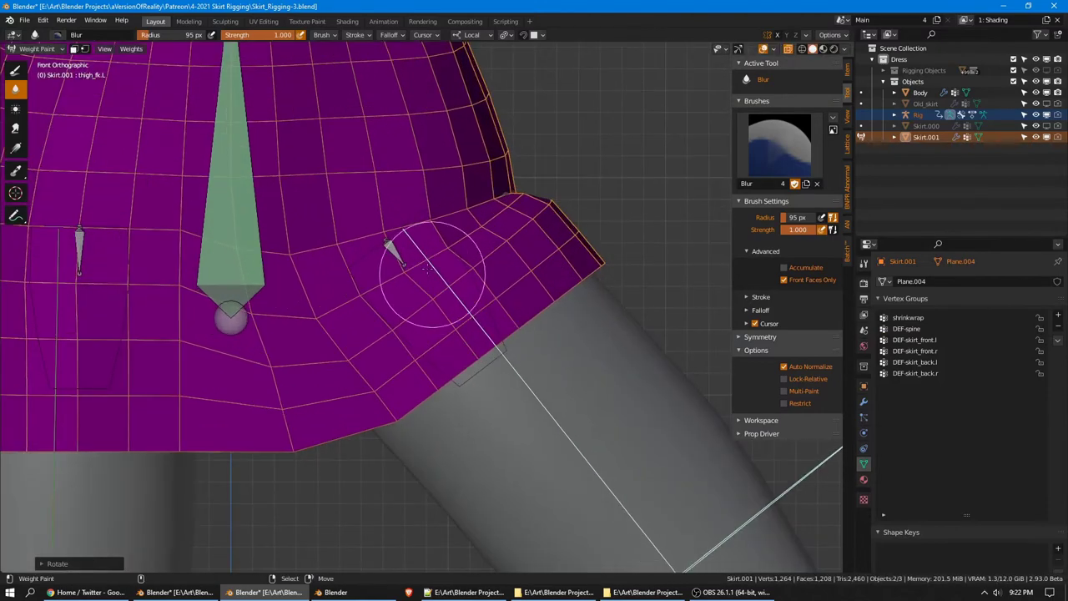
# Reselect the DEF-spine bone and blur its weights from the left hip down to the skirt's centre front
pyautogui.keyDown('ctrl'); pyautogui.click(238, 232); pyautogui.keyUp('ctrl')
pyautogui.moveTo(615, 162); pyautogui.dragTo(546, 249, button='middle')
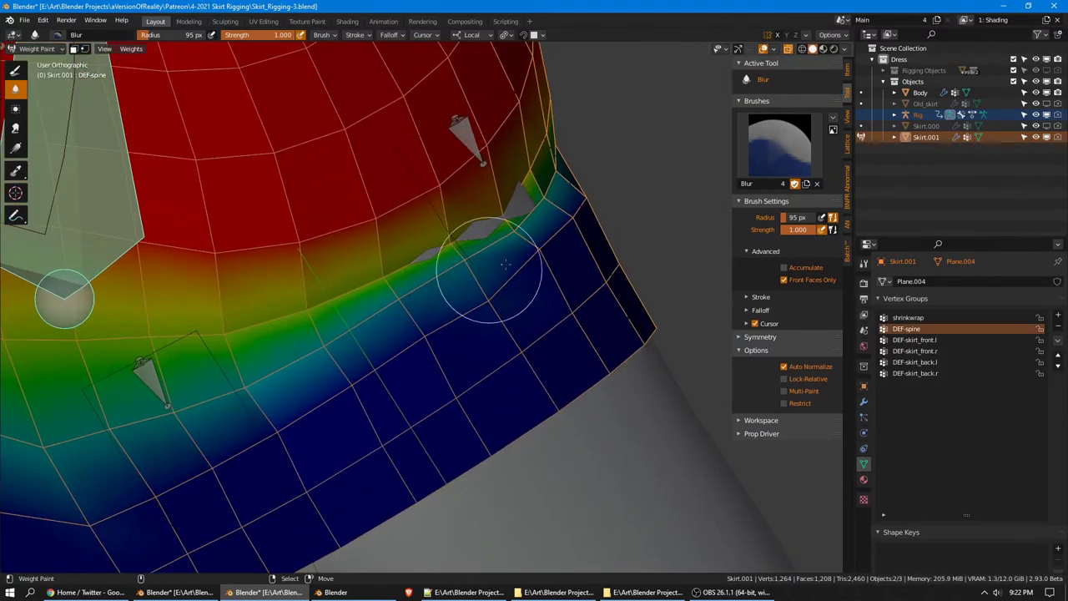
pyautogui.keyDown('shift'); pyautogui.moveTo(451, 295); pyautogui.dragTo(548, 240, button='middle'); pyautogui.keyUp('shift')
pyautogui.moveTo(574, 246)
pyautogui.mouseDown()
pyautogui.moveTo(370, 386)
pyautogui.moveTo(167, 463)
pyautogui.mouseUp()
pyautogui.scroll(-2, 460, 358)
pyautogui.moveTo(289, 218)
pyautogui.keyDown('shift'); pyautogui.mouseDown(button='middle')
pyautogui.moveTo(413, 182)
pyautogui.moveTo(561, 23)
pyautogui.mouseUp(button='middle'); pyautogui.keyUp('shift')
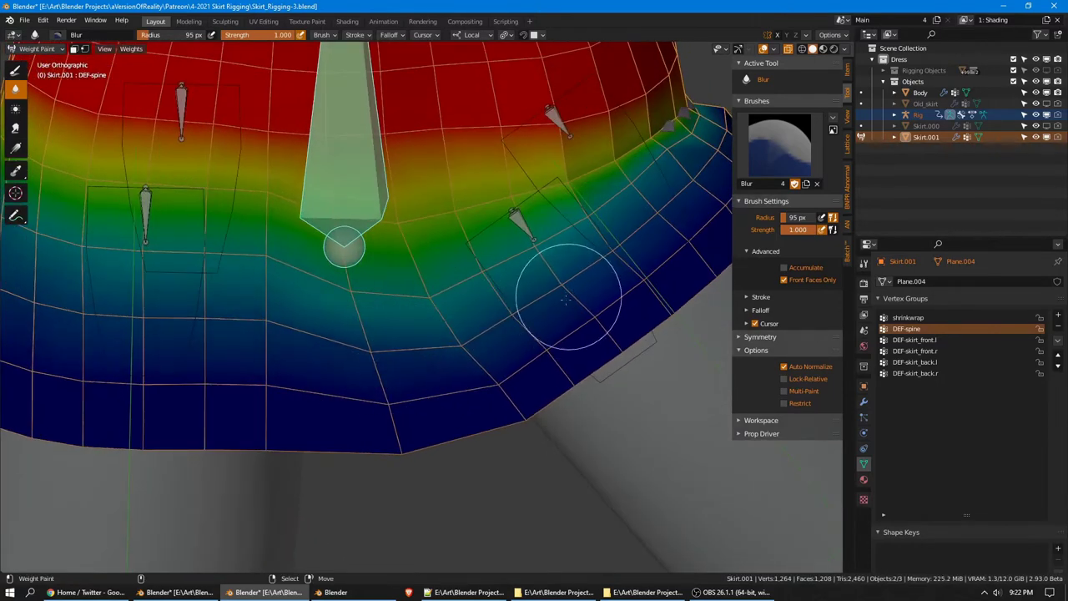
# Smooth the DEF-spine weights on the left side of the skirt where the body pokes through the mesh
pyautogui.moveTo(643, 239); pyautogui.dragTo(584, 281, button='middle')
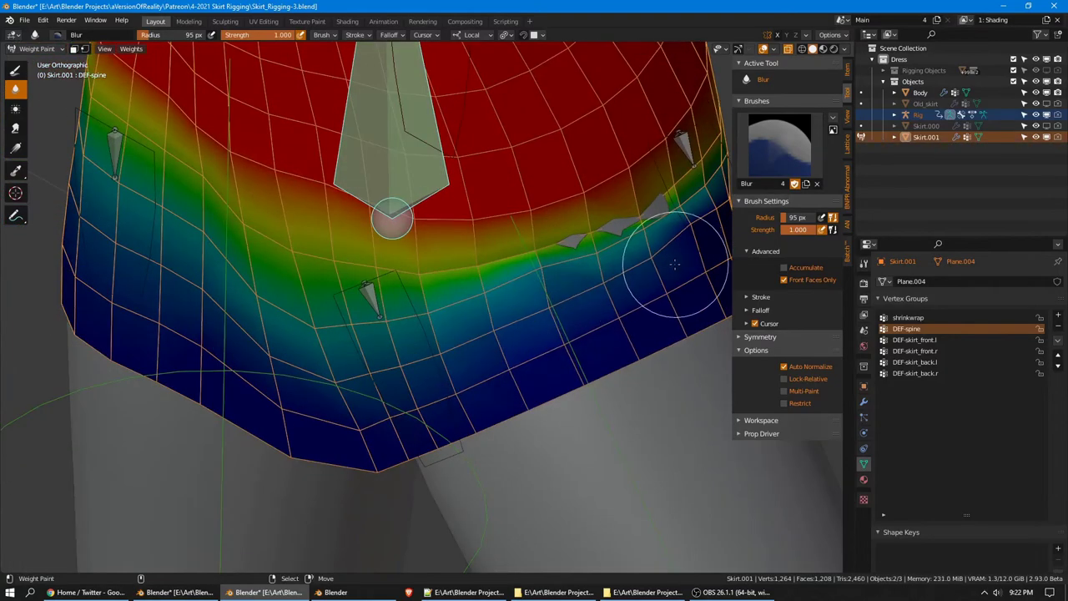
pyautogui.keyDown('shift'); pyautogui.moveTo(674, 264); pyautogui.dragTo(499, 315, button='middle'); pyautogui.keyUp('shift')
pyautogui.moveTo(441, 298); pyautogui.dragTo(510, 267, button='middle')
pyautogui.moveTo(373, 277)
pyautogui.mouseDown(button='middle')
pyautogui.moveTo(453, 234)
pyautogui.moveTo(466, 249)
pyautogui.moveTo(460, 275)
pyautogui.moveTo(437, 273)
pyautogui.mouseUp(button='middle')
pyautogui.moveTo(546, 242)
pyautogui.mouseDown(button='middle')
pyautogui.moveTo(537, 238)
pyautogui.moveTo(543, 281)
pyautogui.mouseUp(button='middle')
pyautogui.moveTo(292, 281)
pyautogui.mouseDown(button='middle')
pyautogui.moveTo(465, 238)
pyautogui.moveTo(384, 270)
pyautogui.mouseUp(button='middle')
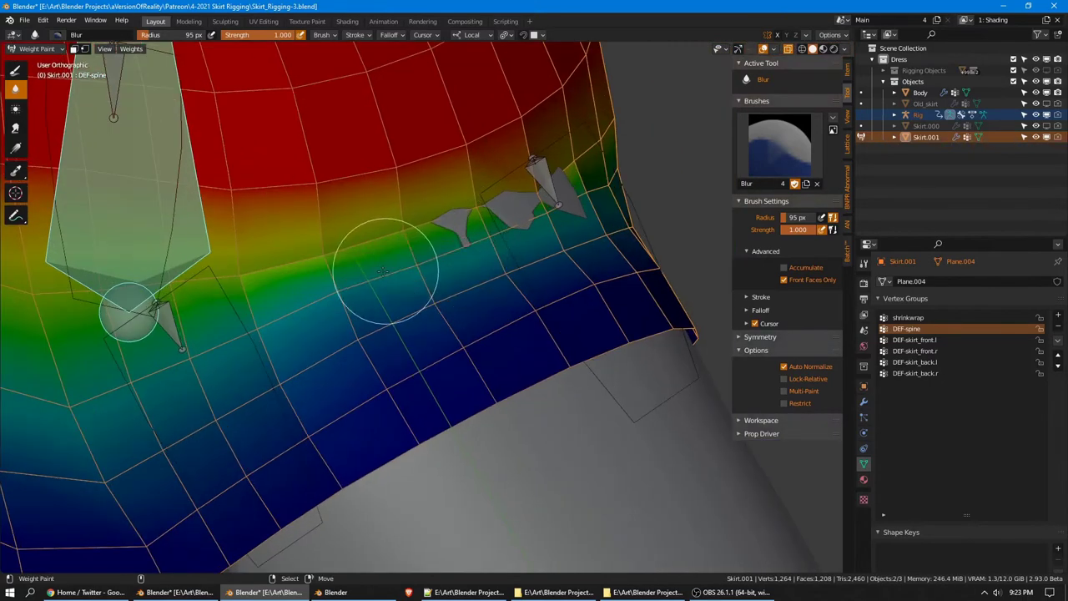
pyautogui.moveTo(435, 288)
pyautogui.mouseDown()
pyautogui.moveTo(287, 334)
pyautogui.moveTo(510, 269)
pyautogui.mouseUp()
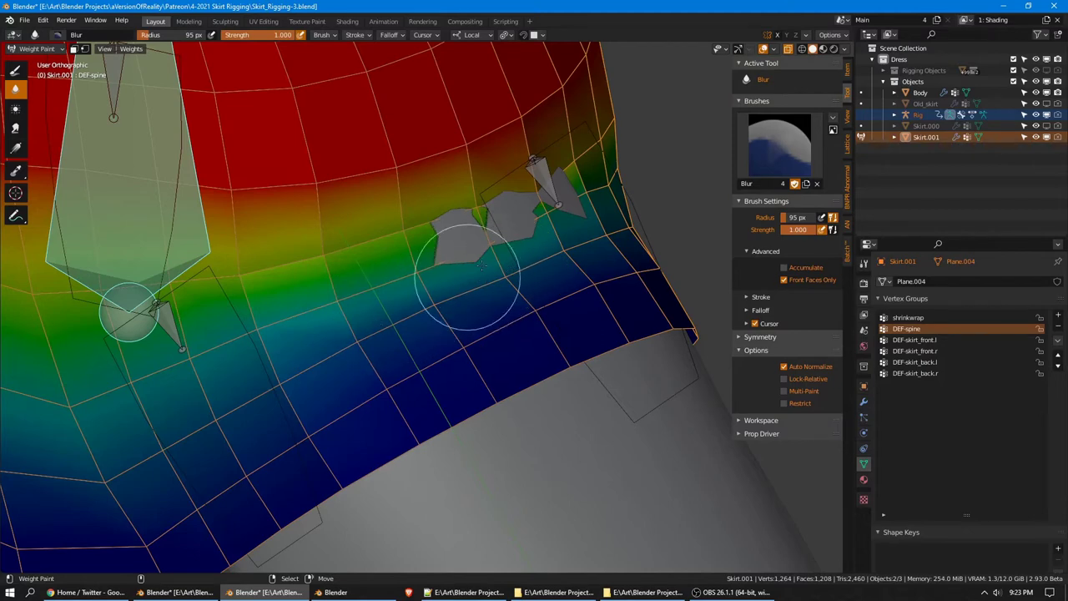
pyautogui.moveTo(480, 265)
pyautogui.mouseDown(button='middle')
pyautogui.moveTo(520, 262)
pyautogui.moveTo(546, 241)
pyautogui.mouseUp(button='middle')
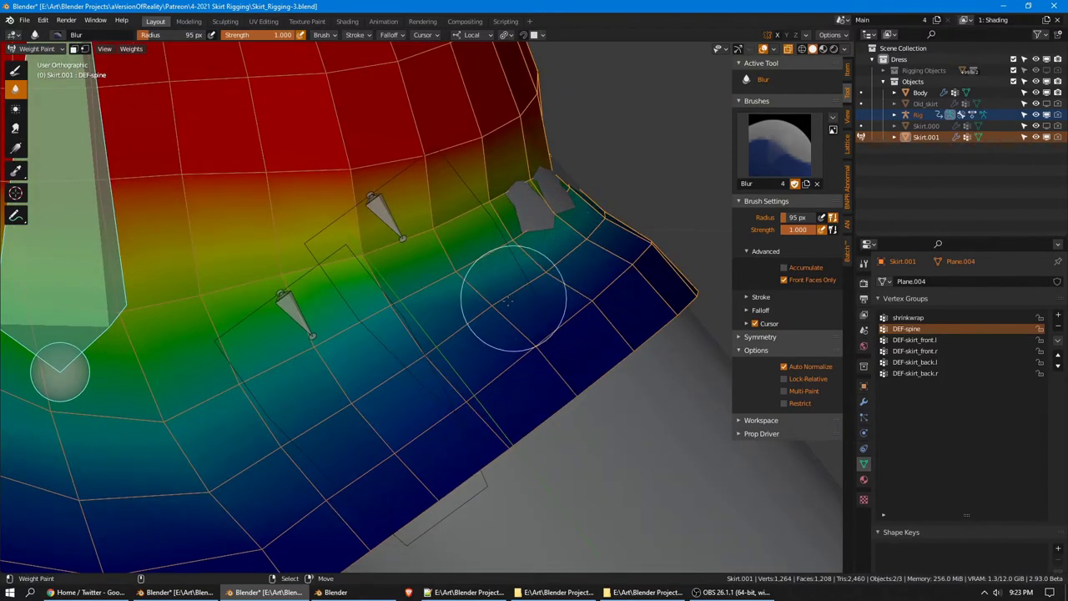
pyautogui.moveTo(607, 244)
pyautogui.mouseDown(button='middle')
pyautogui.moveTo(505, 310)
pyautogui.moveTo(577, 257)
pyautogui.mouseUp(button='middle')
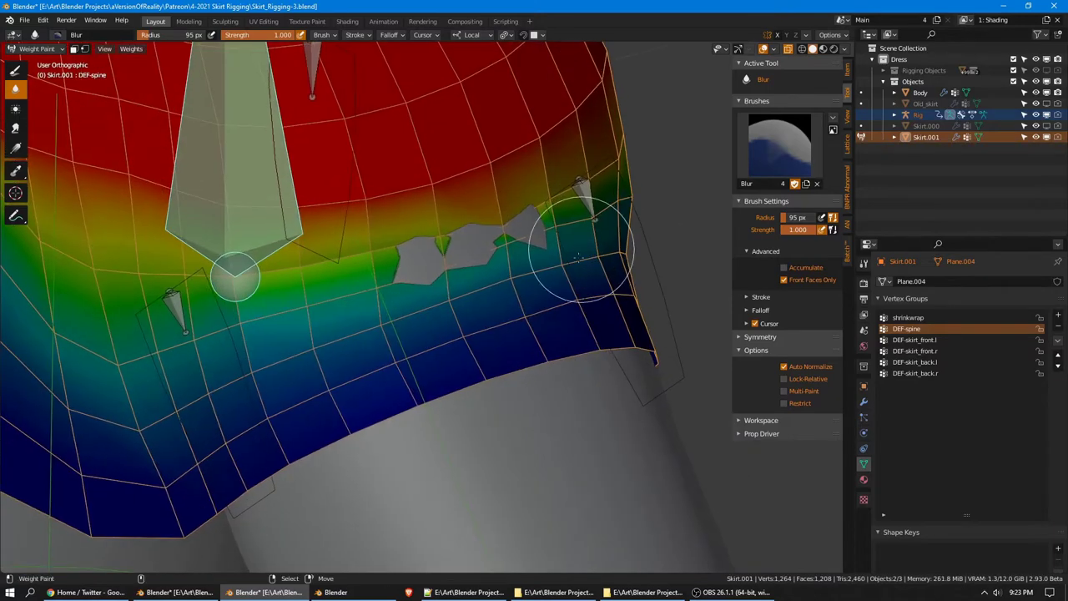
# Examine the DEF-spine weights on the back of the skirt with the vertex selection mask briefly enabled
pyautogui.moveTo(441, 346); pyautogui.dragTo(399, 305, button='middle')
pyautogui.moveTo(542, 351); pyautogui.dragTo(493, 365, button='middle')
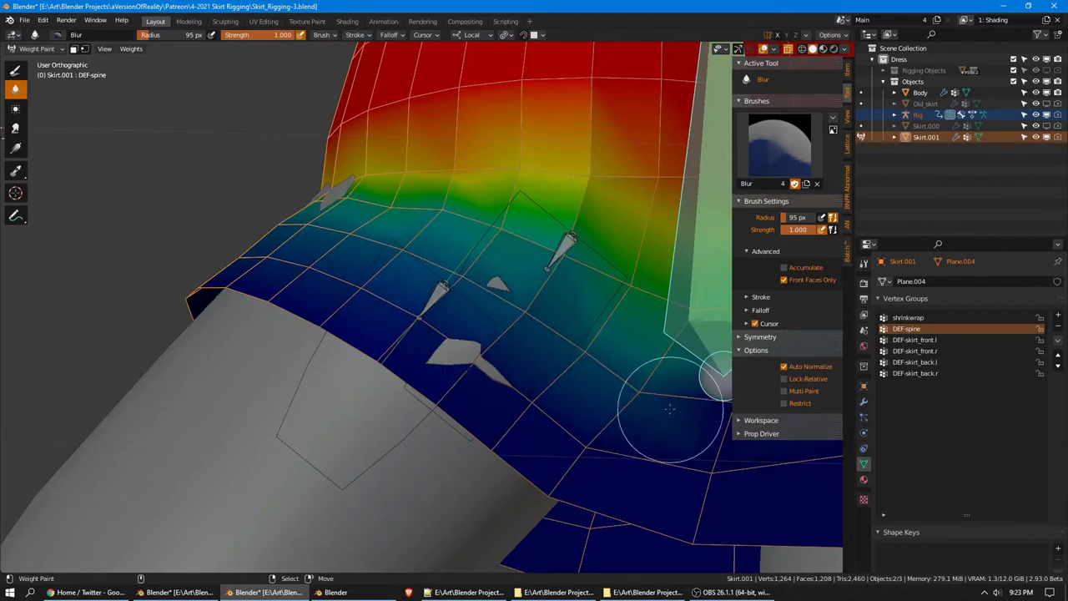
pyautogui.moveTo(670, 408); pyautogui.dragTo(599, 308, button='middle')
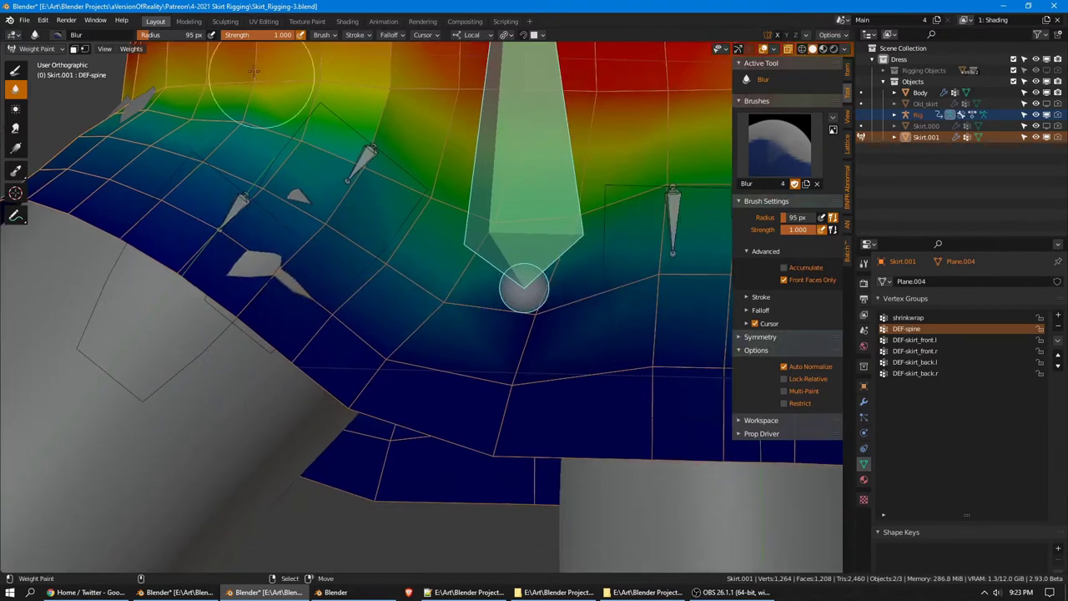
pyautogui.click(107, 48)
pyautogui.scroll(-3, 544, 320)
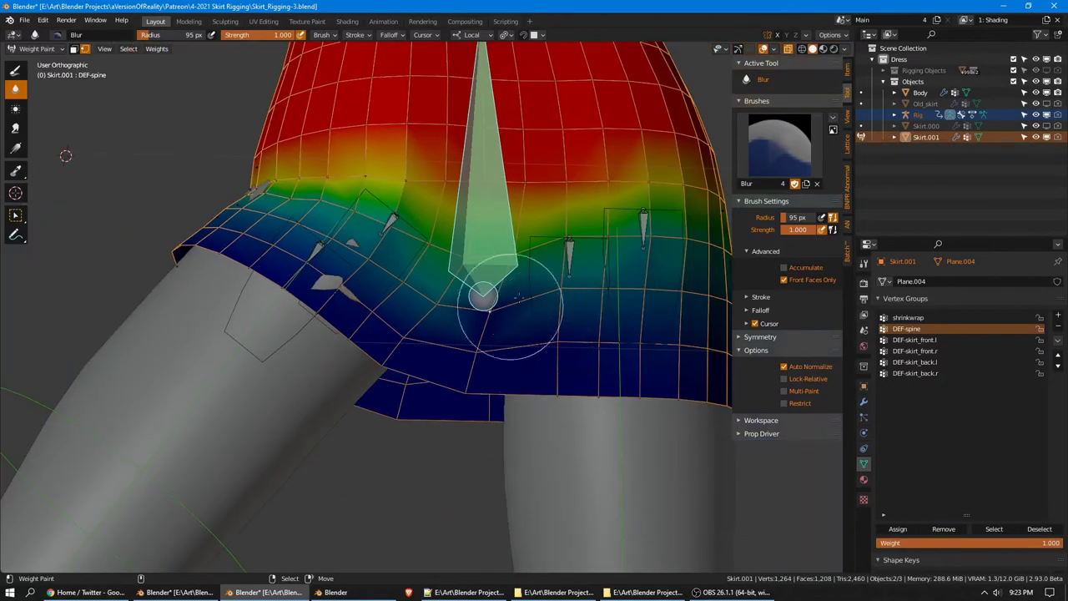
pyautogui.moveTo(431, 345); pyautogui.dragTo(504, 317, button='middle')
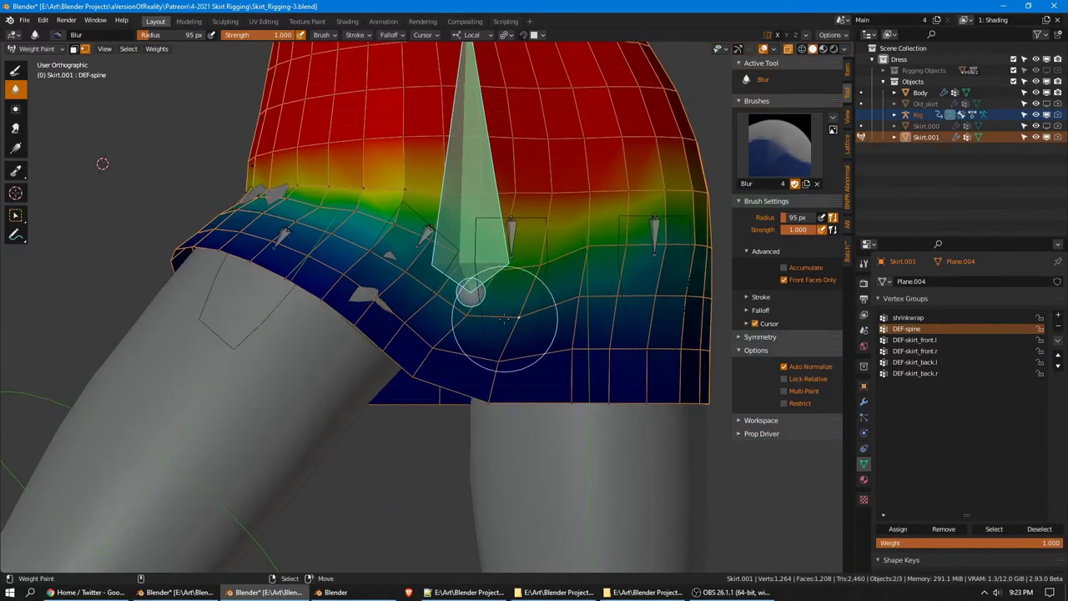
pyautogui.click(87, 48)
# Blur the DEF-spine weights across the back of the skirt and check the deformation from the front and back
pyautogui.moveTo(392, 241); pyautogui.dragTo(587, 244, button='middle')
pyautogui.press('KP_1')
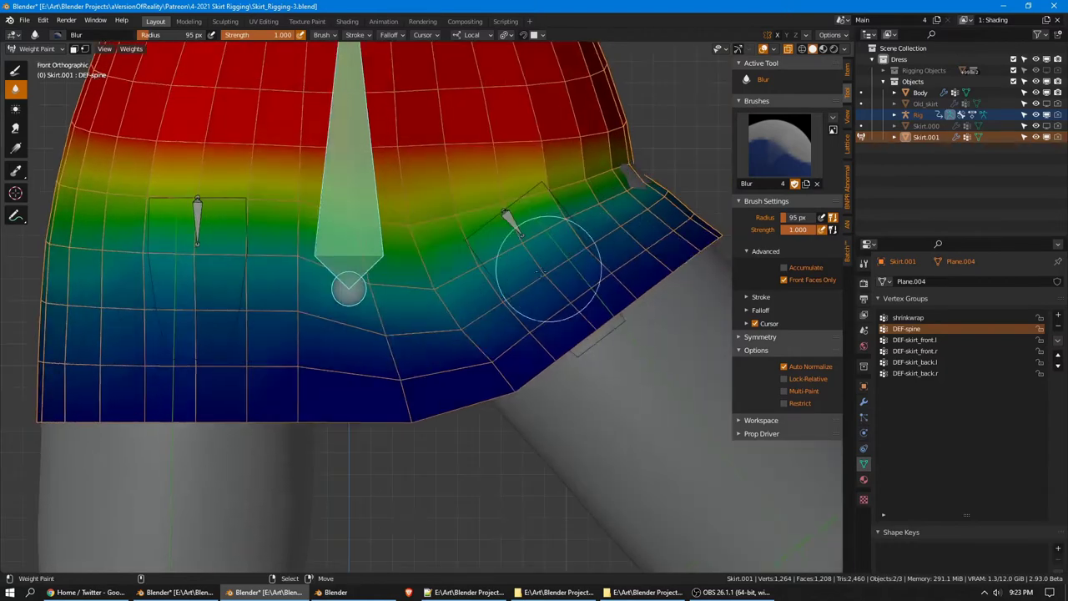
pyautogui.keyDown('shift'); pyautogui.moveTo(477, 273); pyautogui.dragTo(445, 300, button='middle'); pyautogui.keyUp('shift')
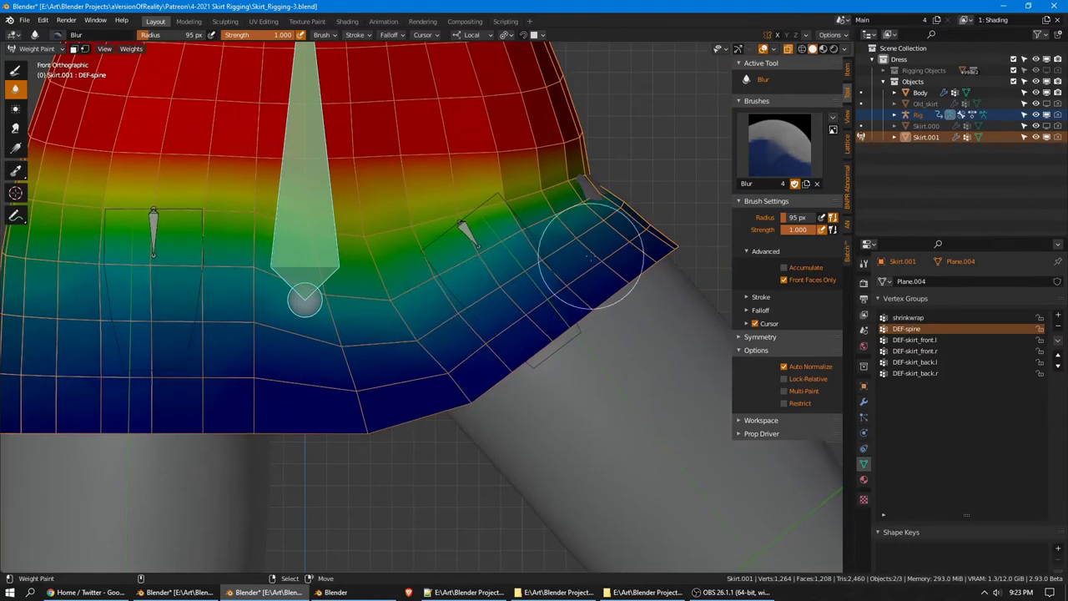
pyautogui.scroll(-2, 591, 257)
pyautogui.moveTo(584, 257)
pyautogui.mouseDown(button='middle')
pyautogui.moveTo(568, 268)
pyautogui.moveTo(512, 202)
pyautogui.mouseUp(button='middle')
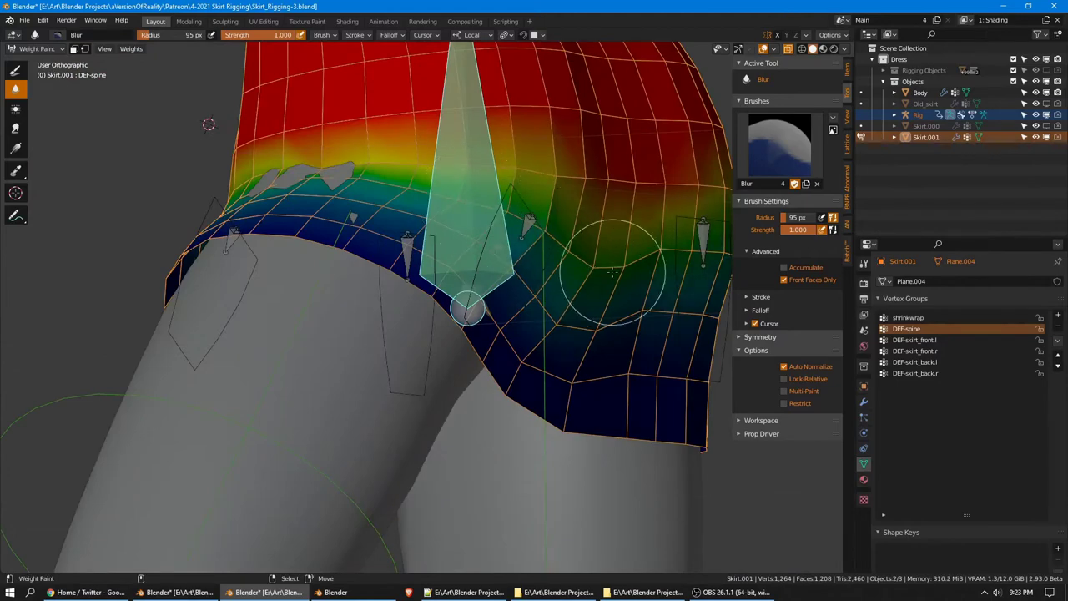
pyautogui.moveTo(612, 271); pyautogui.dragTo(573, 250, button='middle')
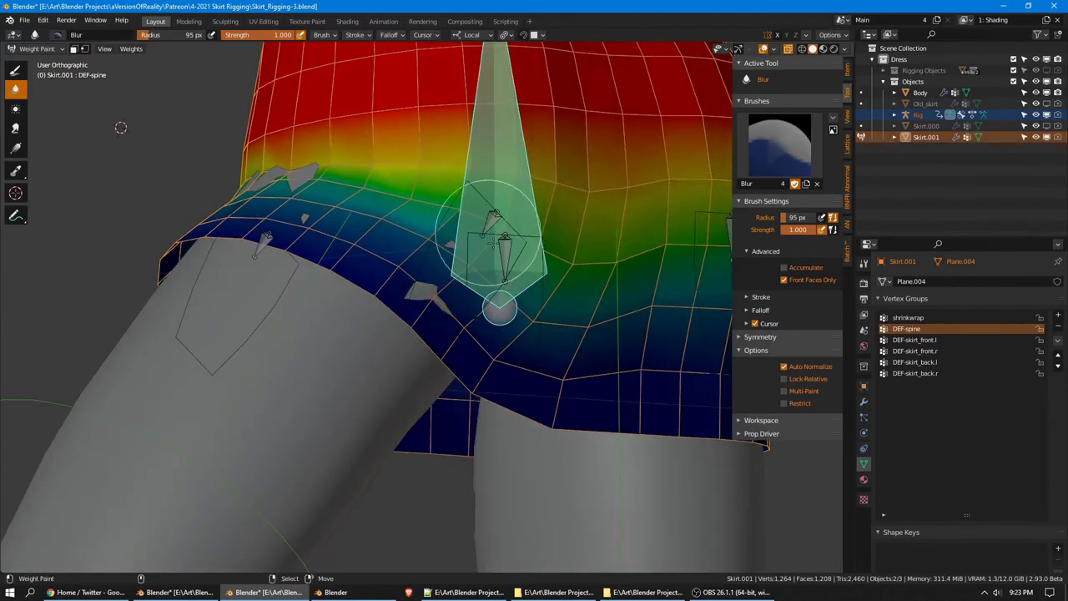
pyautogui.moveTo(664, 226)
pyautogui.mouseDown(button='middle')
pyautogui.moveTo(372, 215)
pyautogui.moveTo(644, 209)
pyautogui.mouseUp(button='middle')
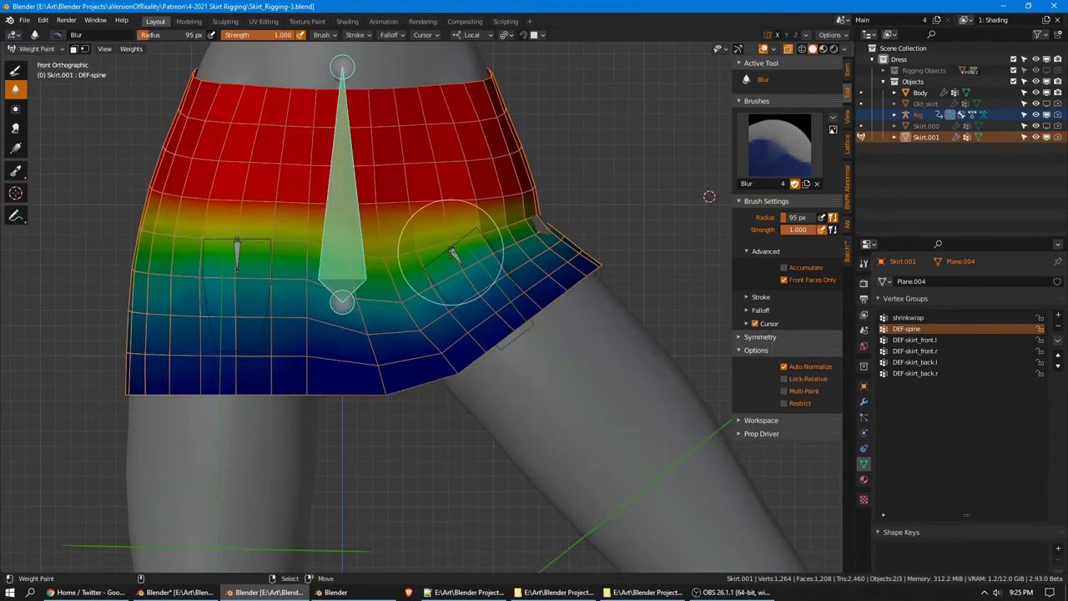
# In Object Mode, add a Corrective Smooth modifier to the skirt between Armature and Subdivision, with Factor 1
pyautogui.hotkey('ctrl', 'Tab')
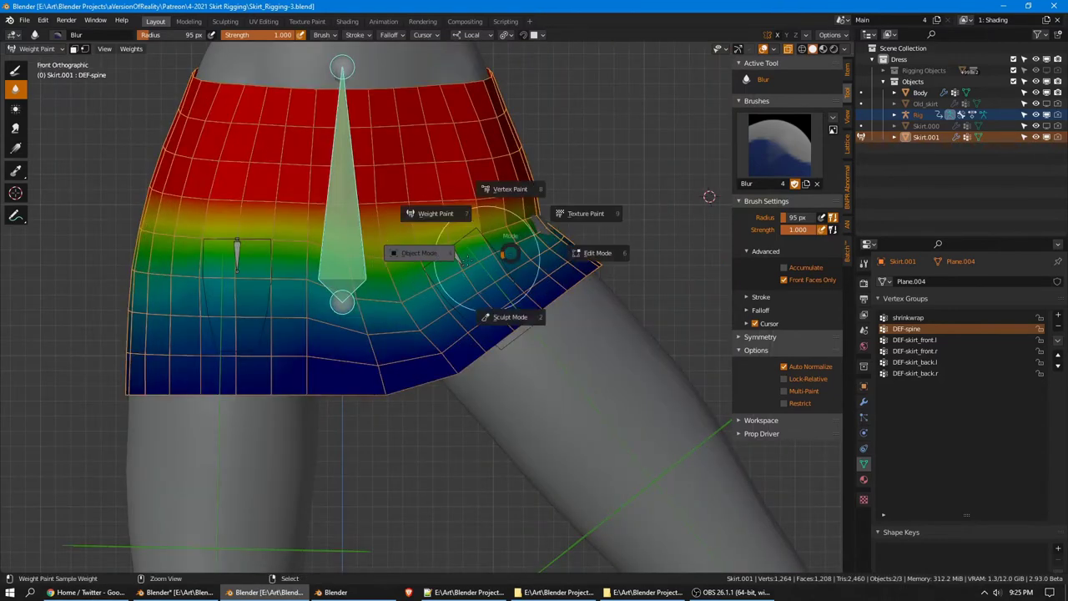
pyautogui.click(433, 250)
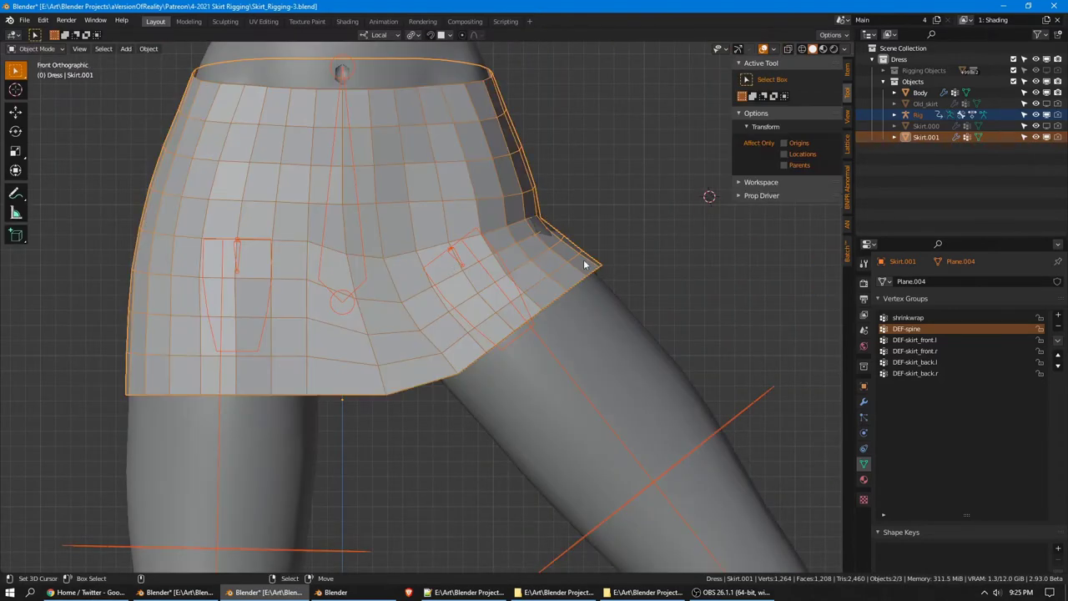
pyautogui.click(864, 401)
pyautogui.click(879, 315)
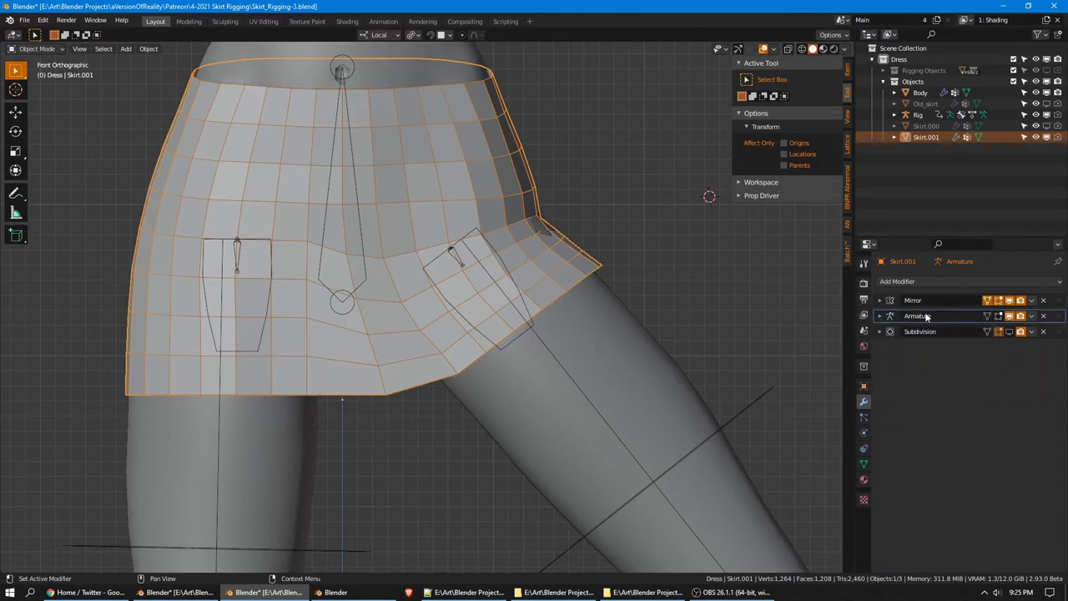
pyautogui.click(943, 283)
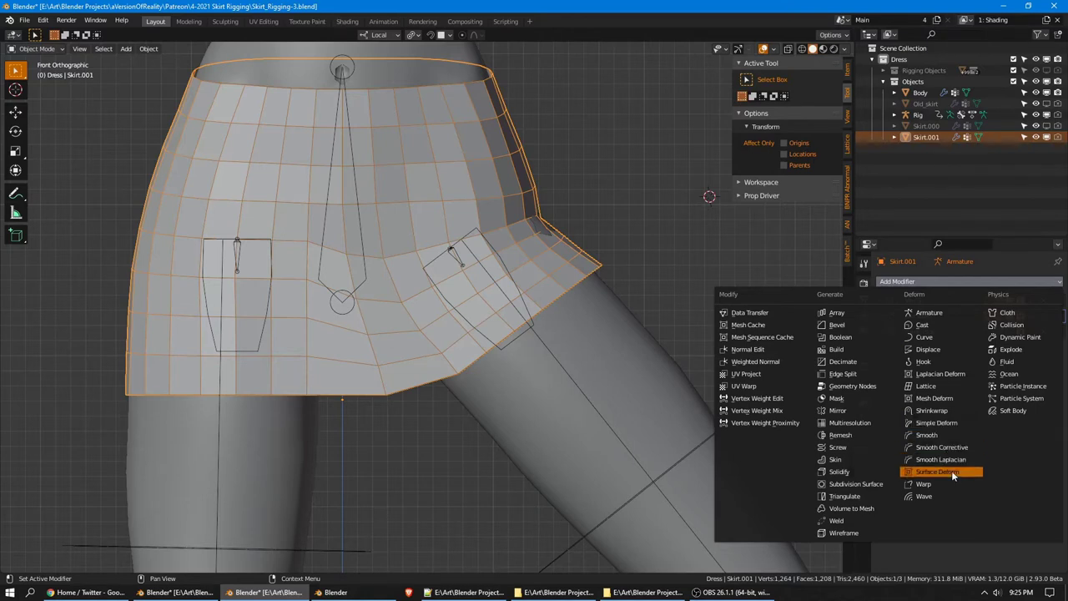
pyautogui.click(943, 449)
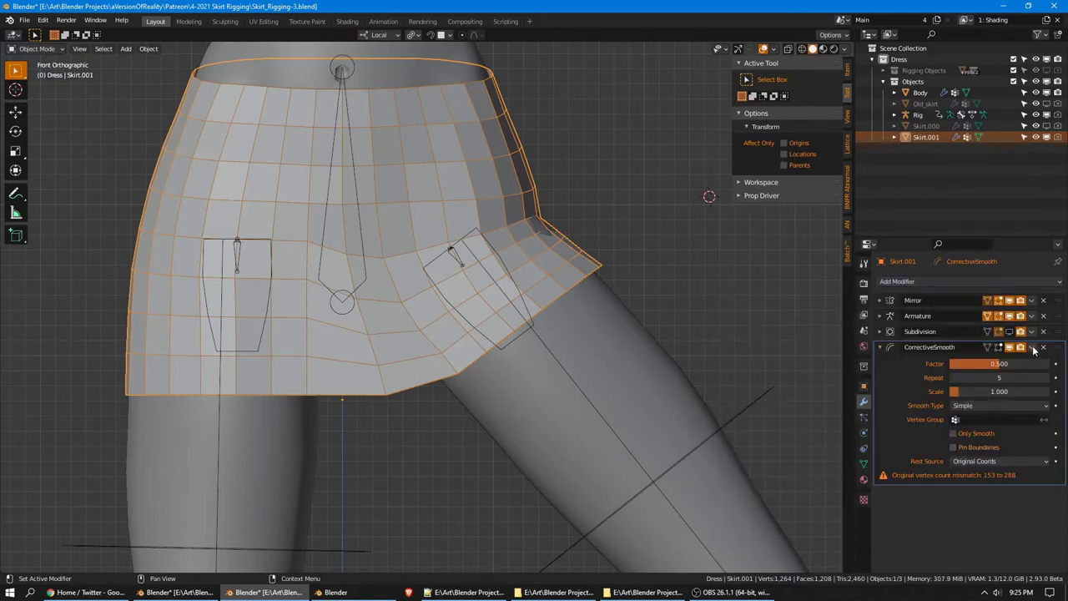
pyautogui.moveTo(1057, 349); pyautogui.dragTo(1055, 330)
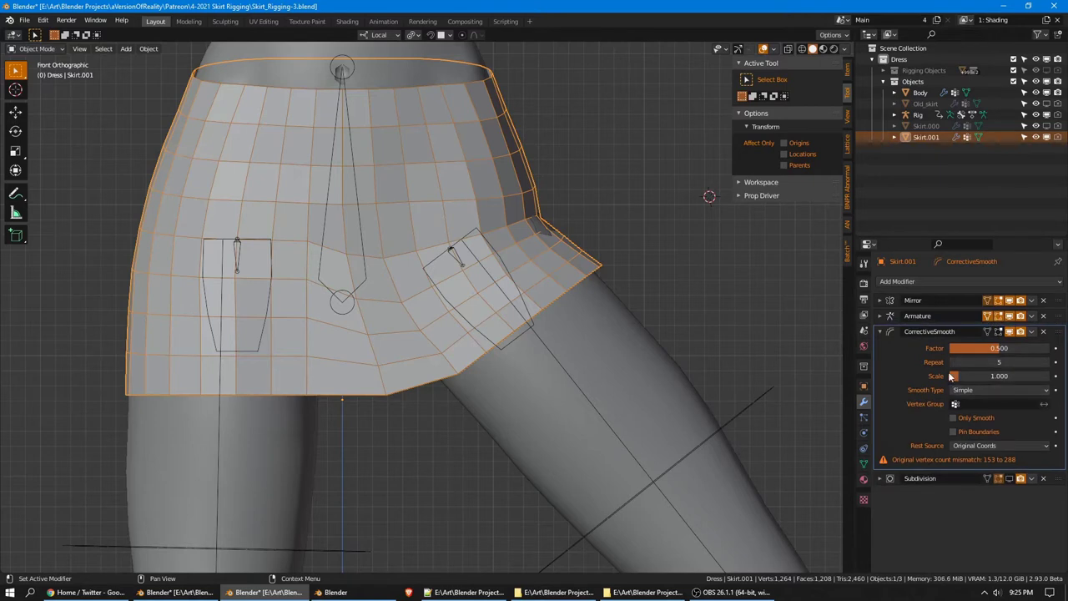
pyautogui.click(1003, 349)
pyautogui.write('1')
# Clear the left thigh control's rotation and bind the skirt's Corrective Smooth modifier with Rest Source set to Bind Coords
pyautogui.click(749, 406)
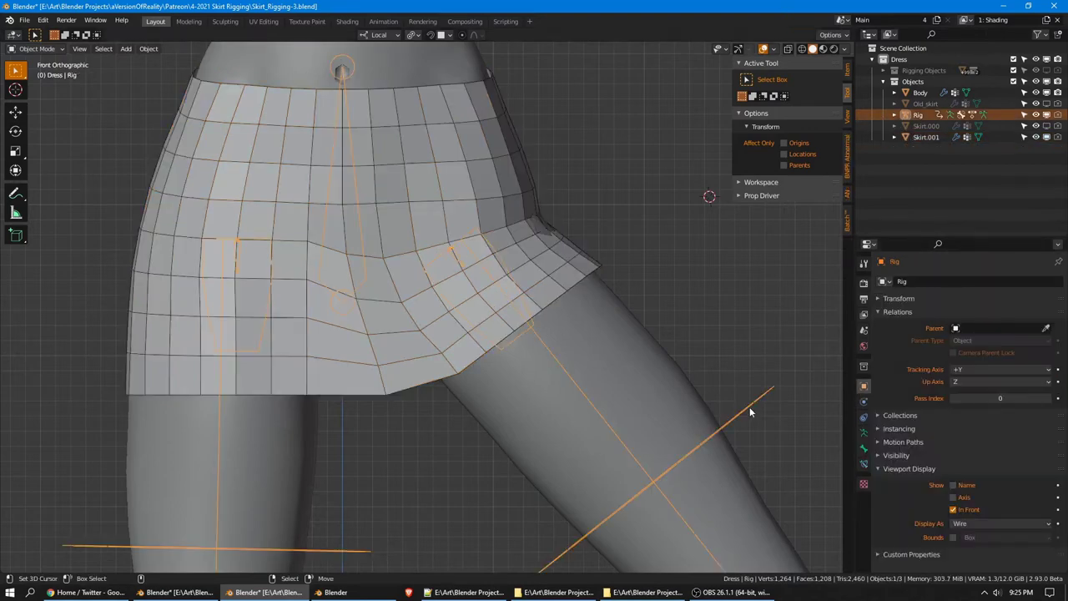
pyautogui.hotkey('alt', 'r')
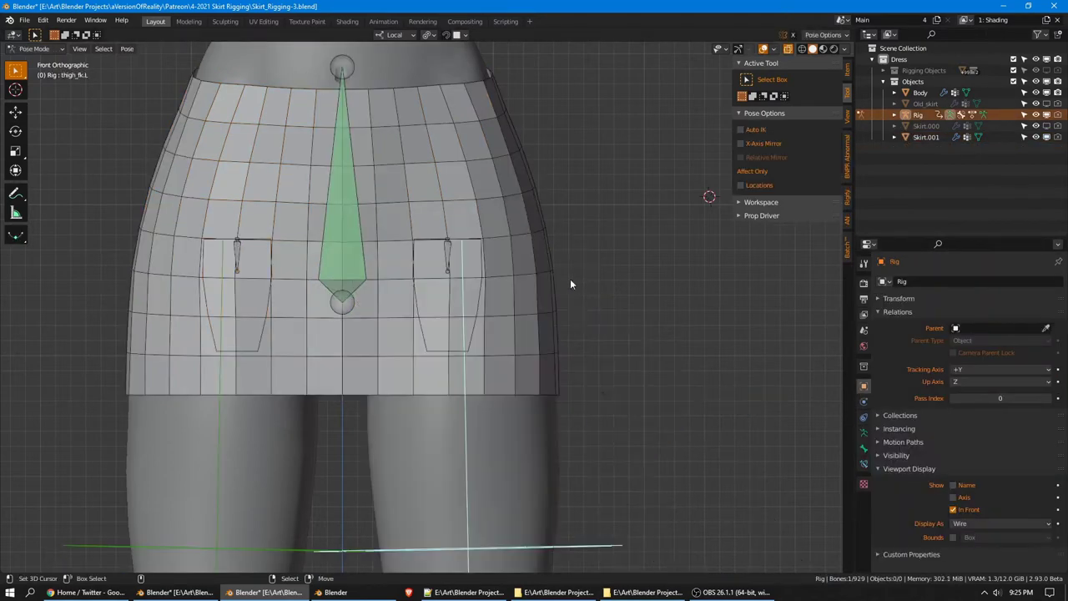
pyautogui.click(924, 136)
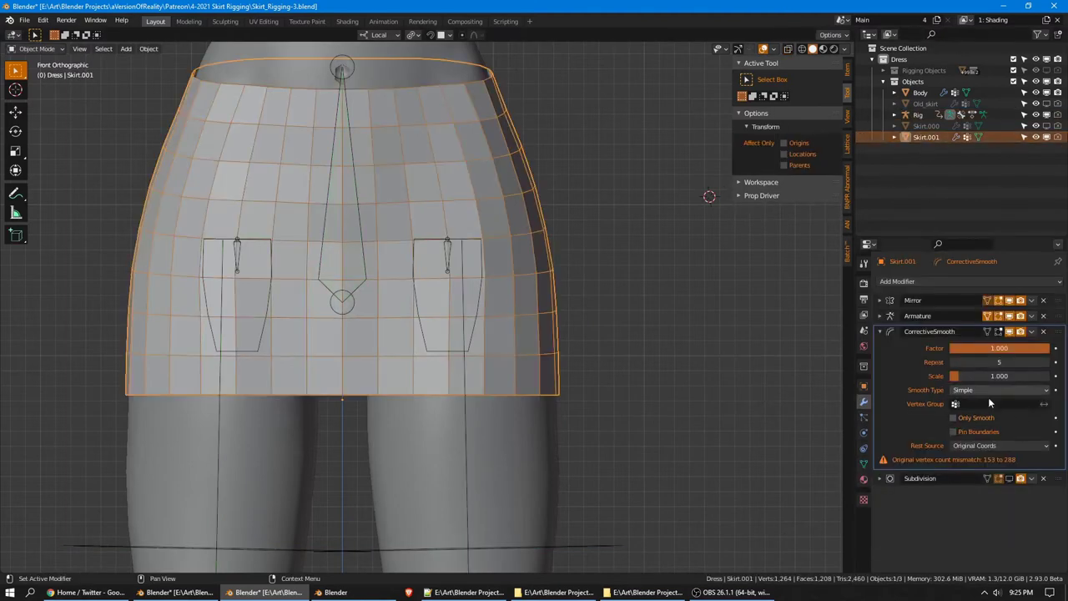
pyautogui.click(985, 446)
pyautogui.click(978, 472)
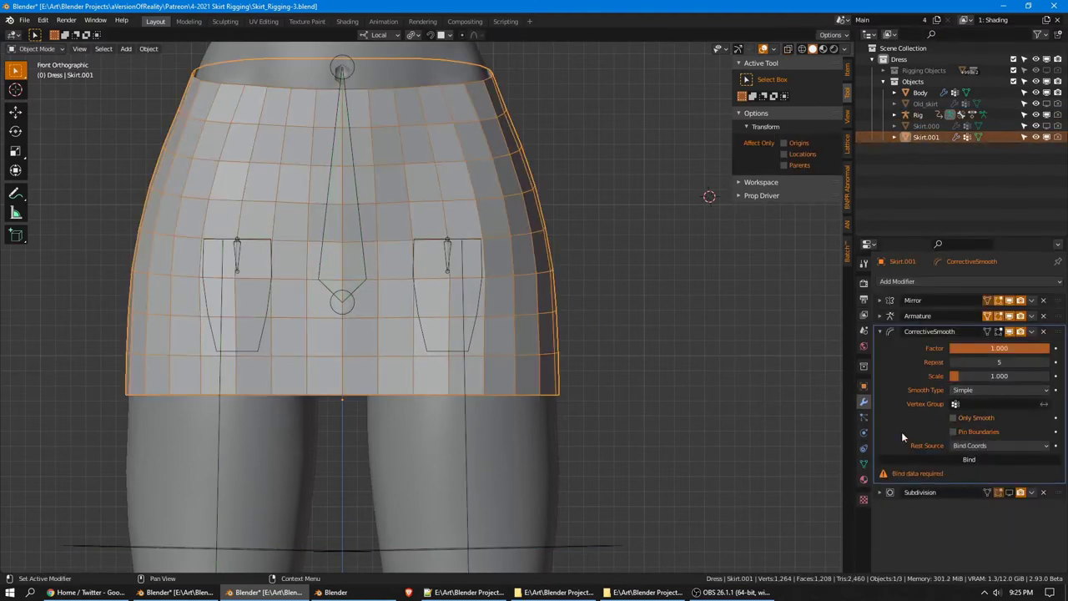
pyautogui.click(977, 463)
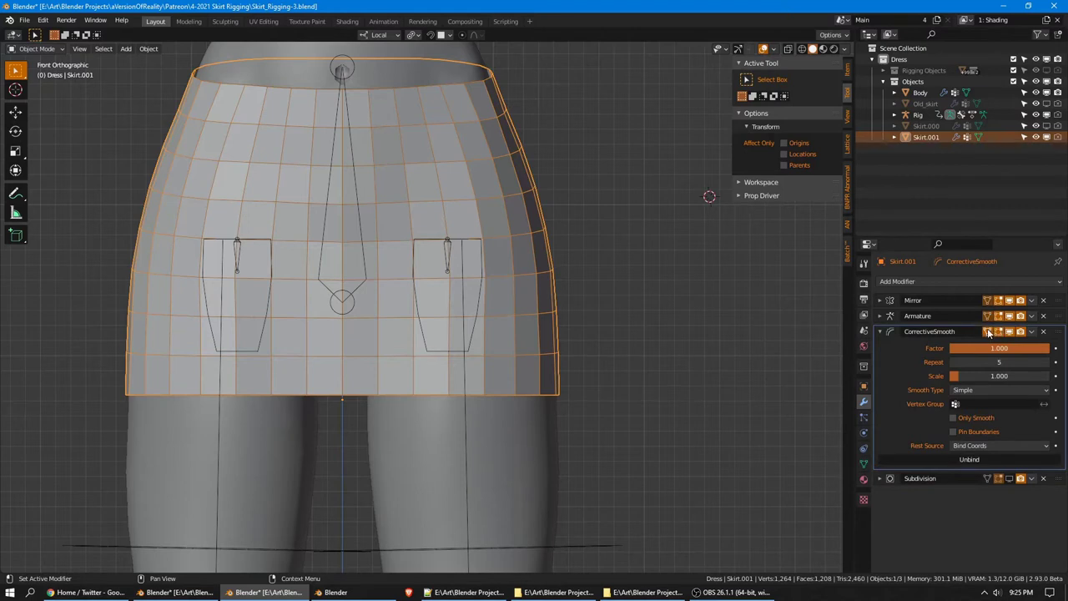
# Assign all of the skirt's vertices to a new vertex group named corrective_smooth
pyautogui.press('Tab')
pyautogui.press('a')
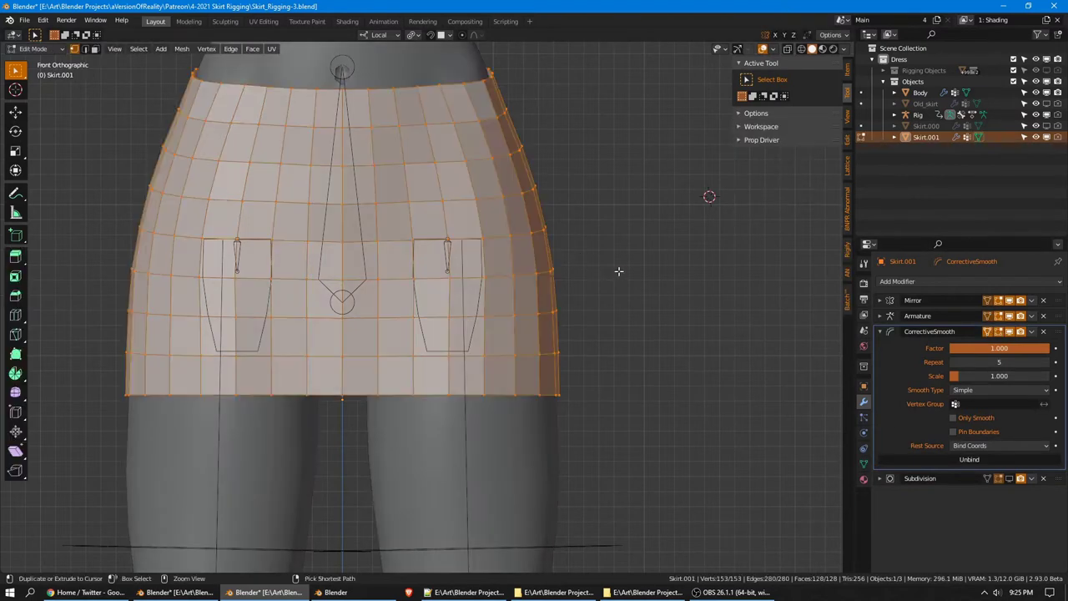
pyautogui.hotkey('ctrl', 'g')
pyautogui.click(618, 270)
pyautogui.click(862, 464)
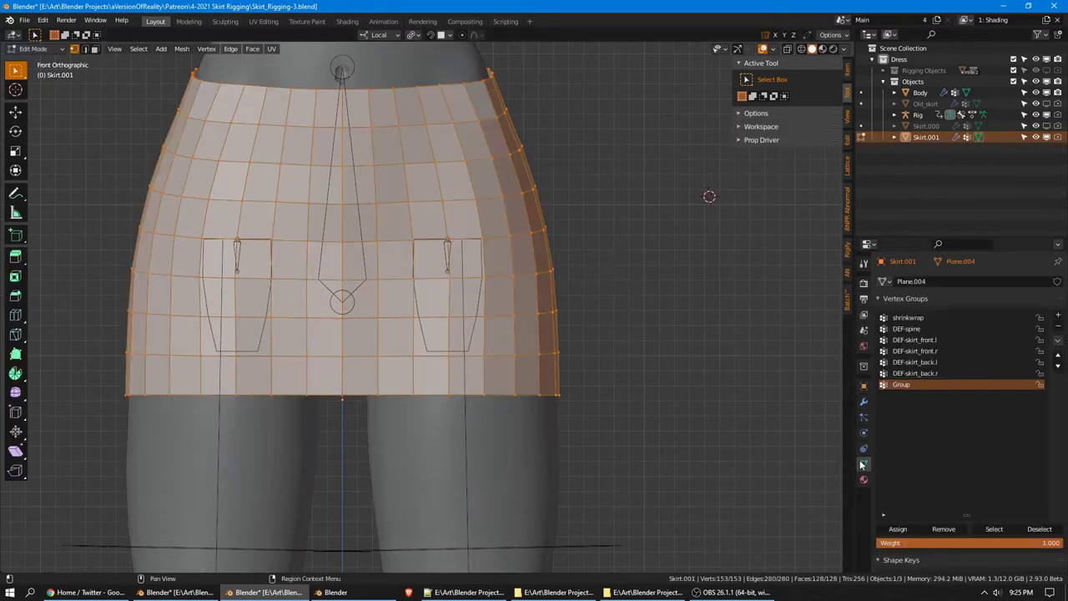
pyautogui.doubleClick(919, 386)
pyautogui.write('corrective_smooth')
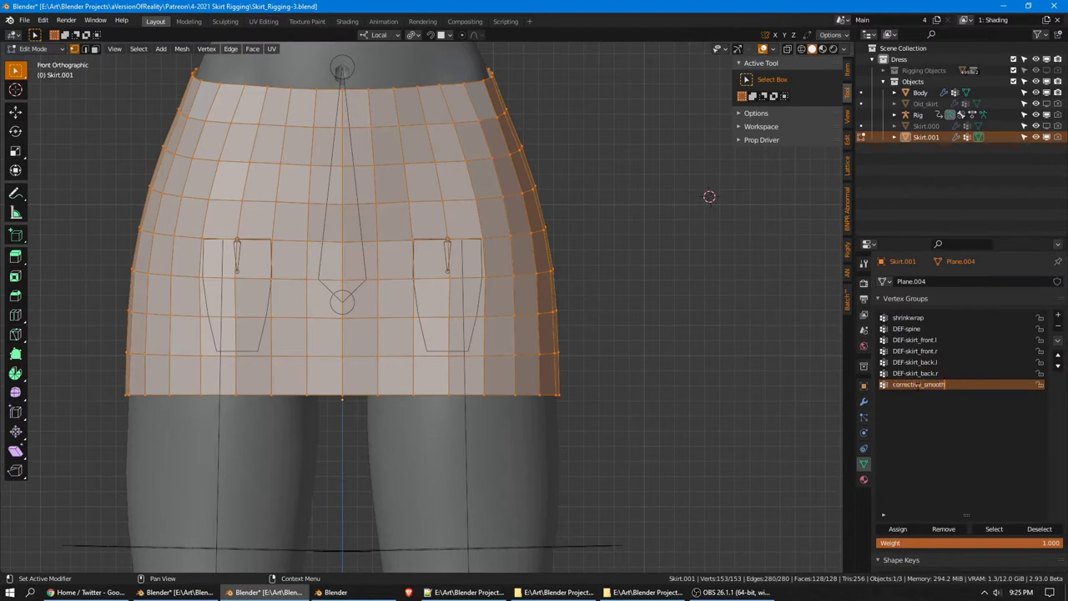
pyautogui.press('Return')
# Back in Object Mode, set the Corrective Smooth modifier's vertex group to corrective_smooth
pyautogui.press('Tab')
pyautogui.click(863, 402)
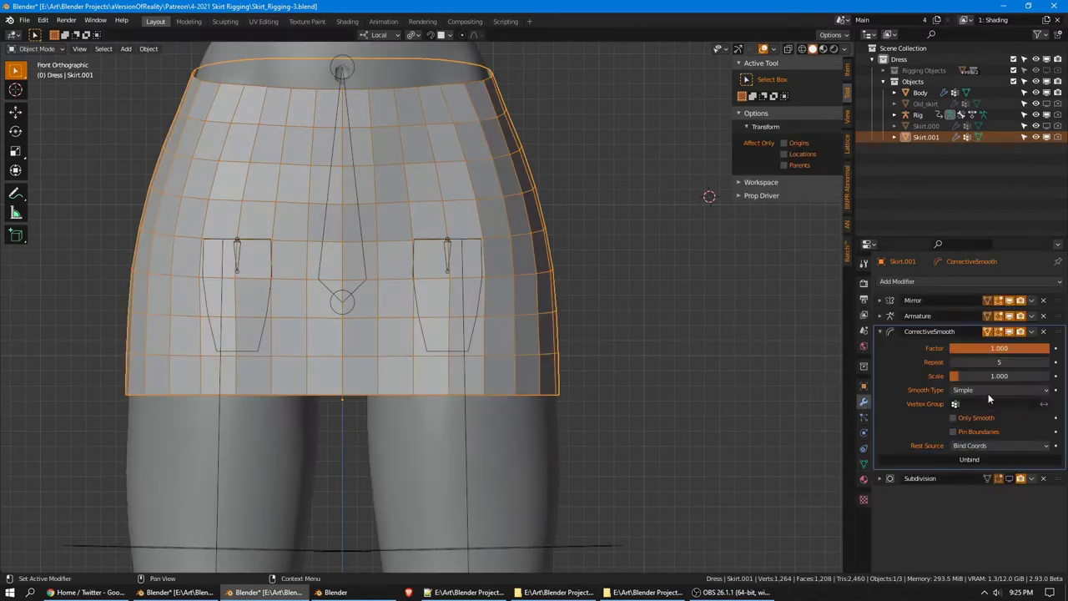
pyautogui.click(982, 403)
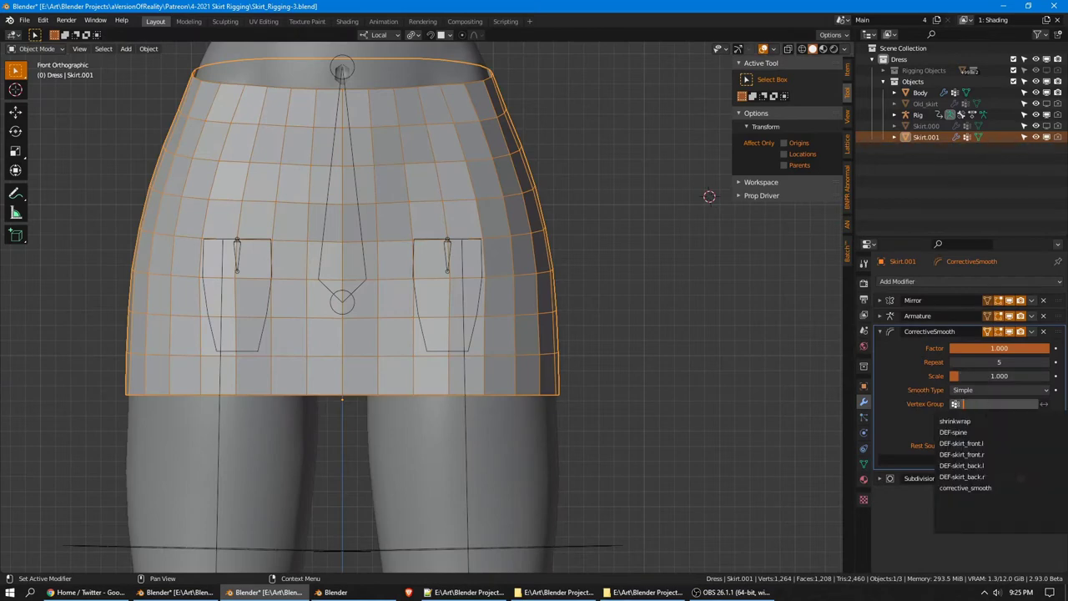
pyautogui.click(976, 487)
# Rotate the left thigh control outward in front view to test the smoothed skirt
pyautogui.click(621, 544)
pyautogui.scroll(-1, 638, 467)
pyautogui.press('r')
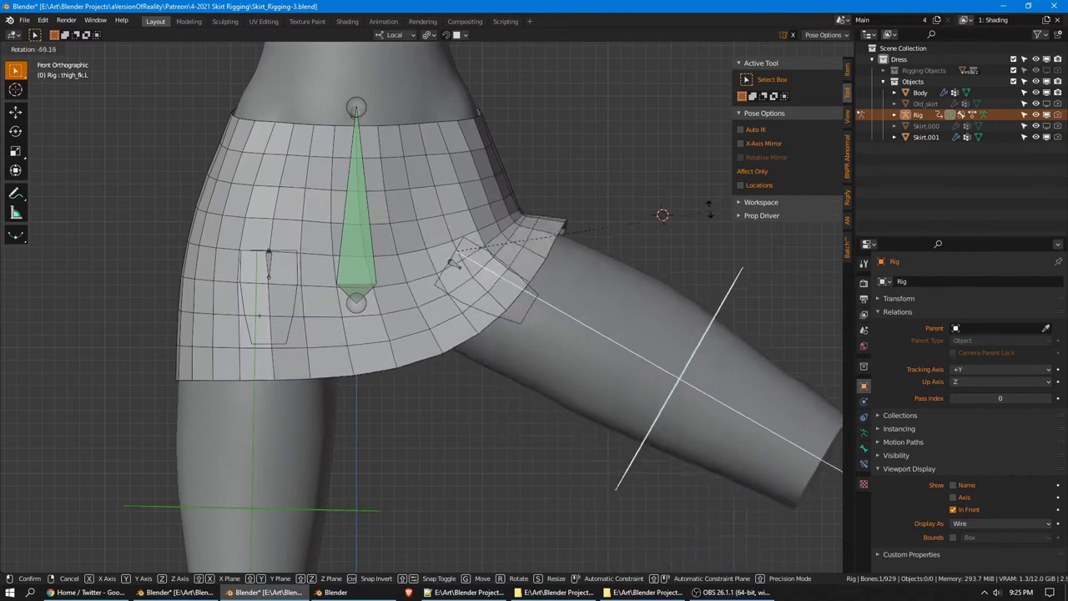
pyautogui.click(699, 248)
# Compare the skirt's front deformation with the Corrective Smooth modifier's viewport display switched off and on
pyautogui.click(925, 138)
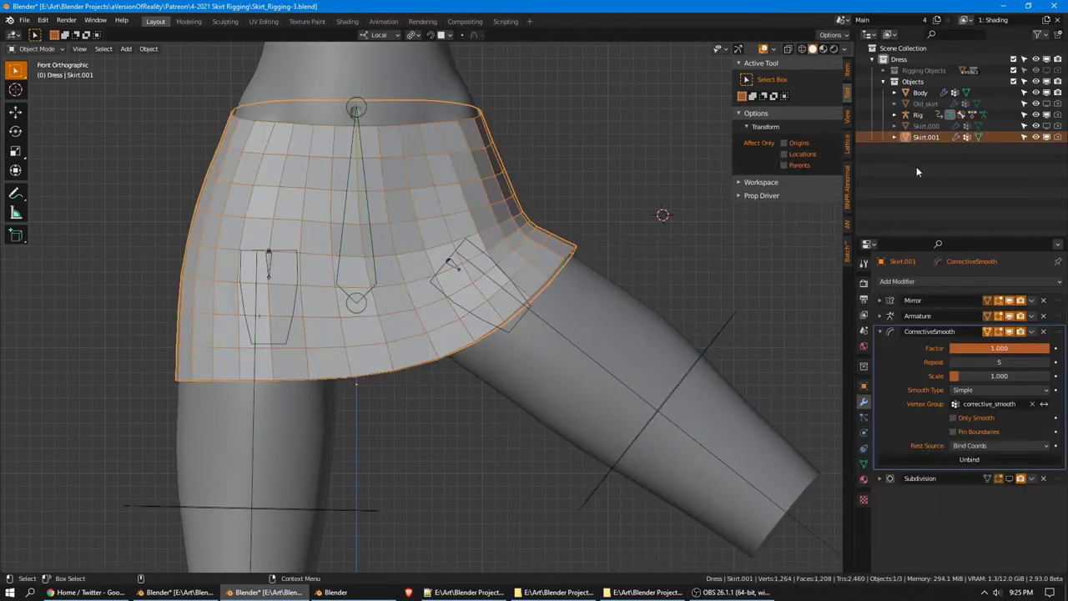
pyautogui.click(1009, 331)
pyautogui.click(1008, 331)
pyautogui.click(1009, 331)
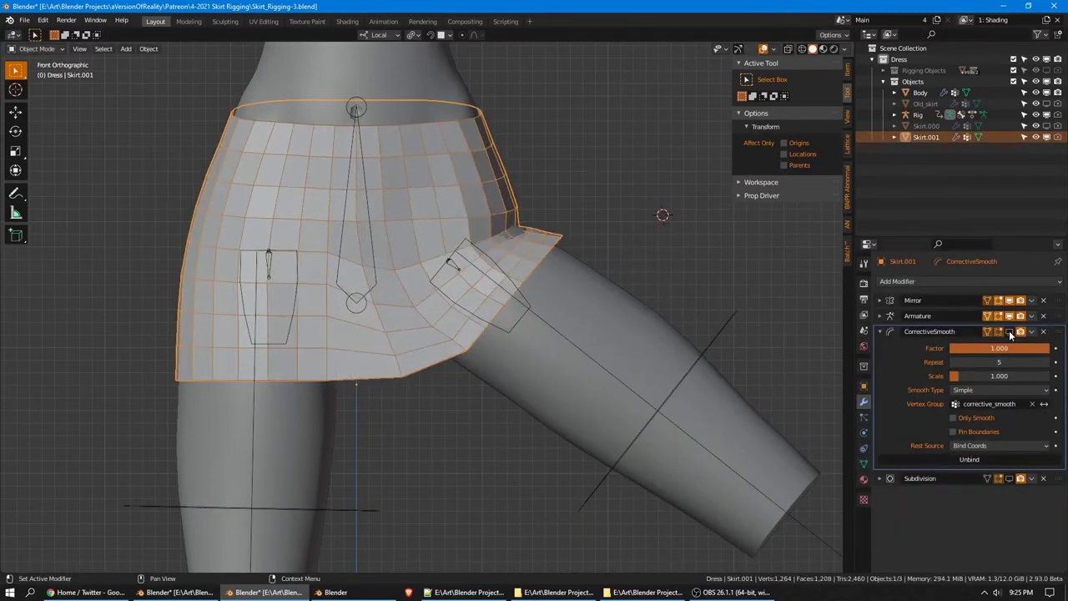
pyautogui.click(1009, 332)
pyautogui.click(1009, 331)
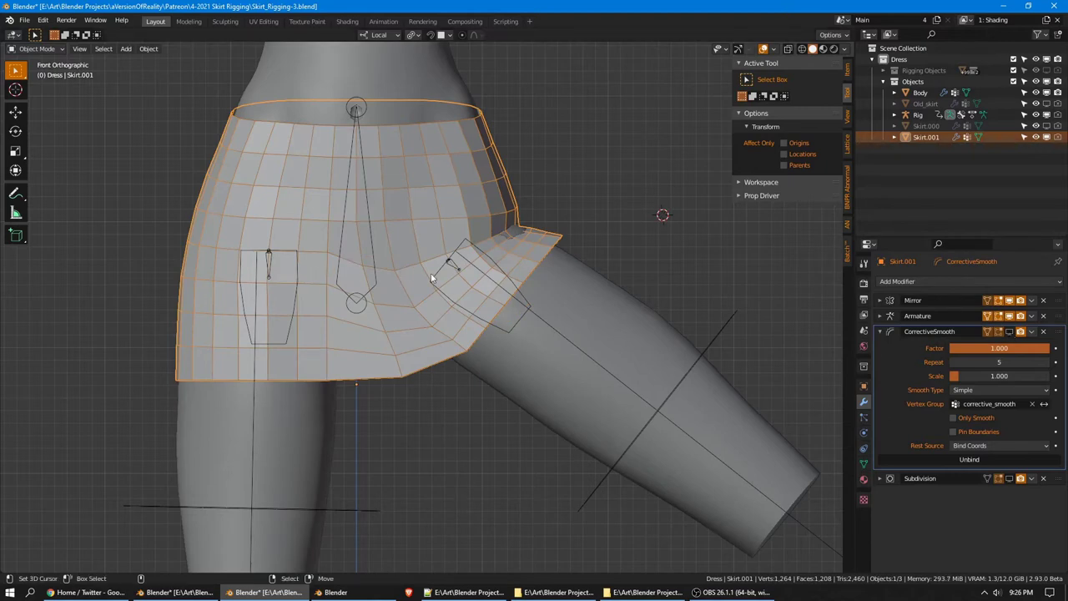
pyautogui.click(1009, 332)
pyautogui.click(1010, 332)
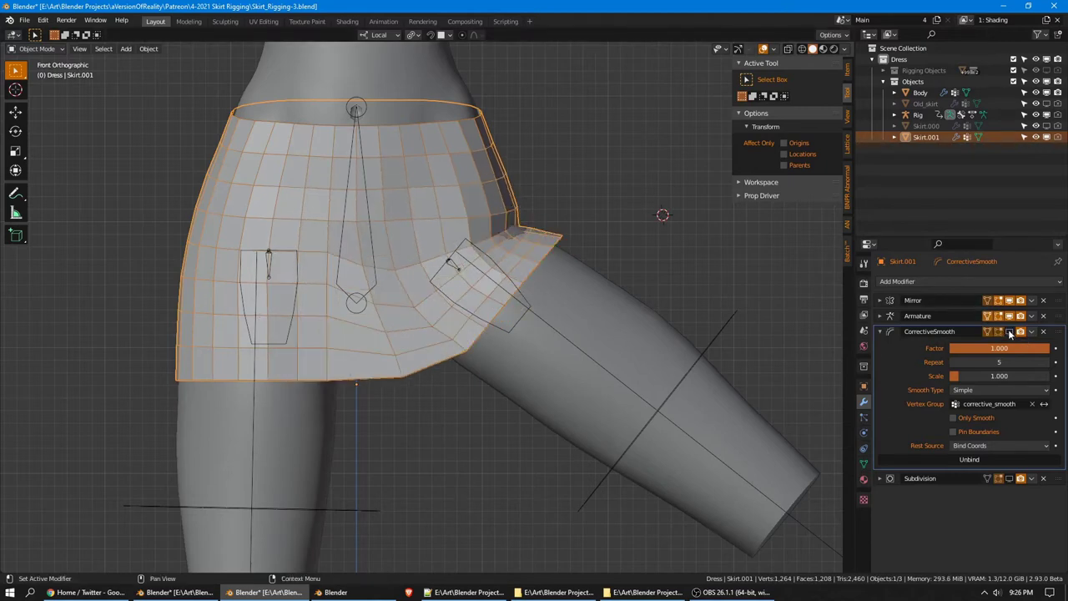
pyautogui.click(1010, 332)
# Compare the skirt from behind with the Corrective Smooth modifier hidden and shown
pyautogui.moveTo(689, 283); pyautogui.dragTo(397, 289, button='middle')
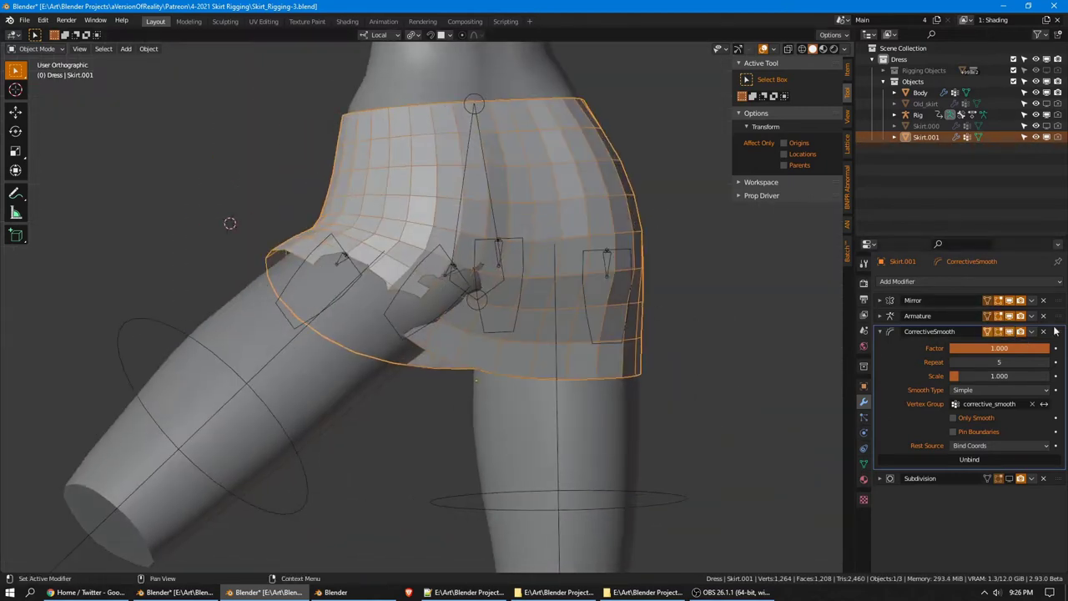
pyautogui.click(1008, 334)
pyautogui.click(1008, 333)
pyautogui.click(1008, 334)
pyautogui.click(1008, 334)
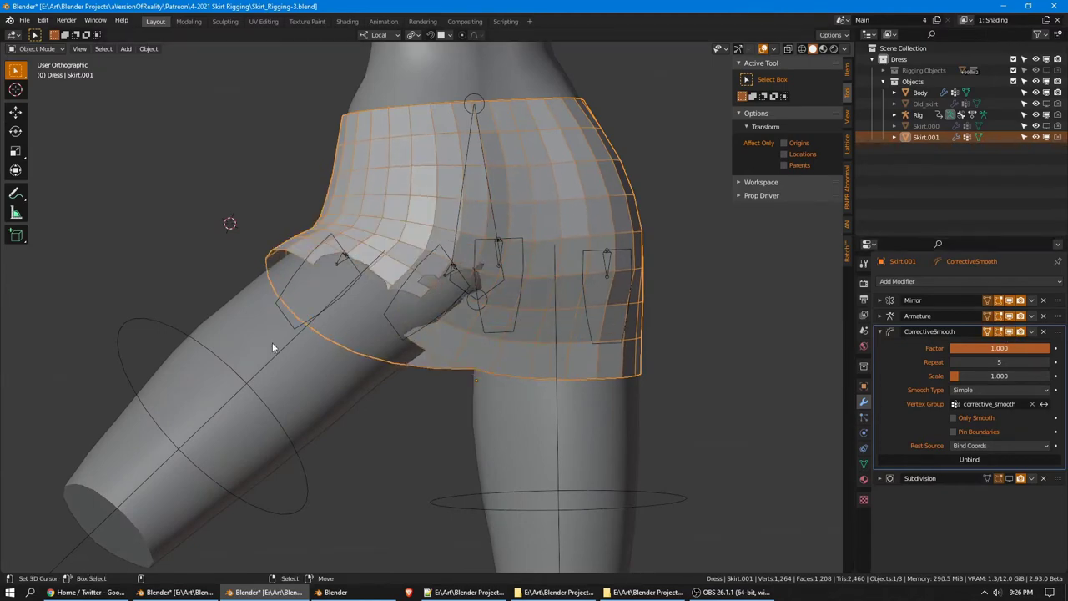
# Clear the left thigh's rotation, swing it forward about 58° in right view, and inspect the skirt's front and back
pyautogui.rightClick(192, 339)
pyautogui.hotkey('alt', 'r')
pyautogui.press('KP_3')
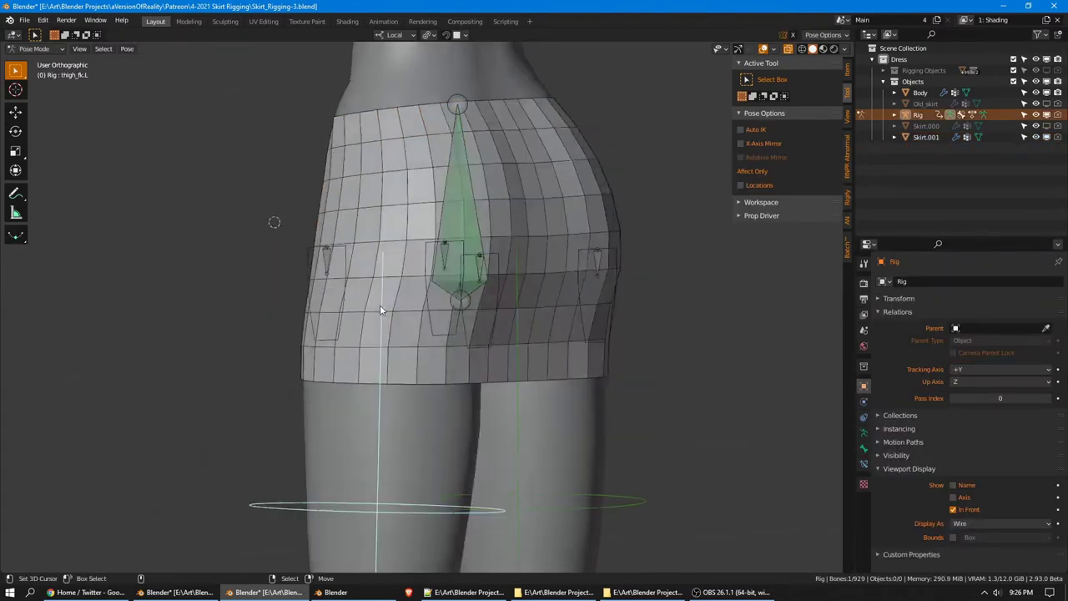
pyautogui.press('r')
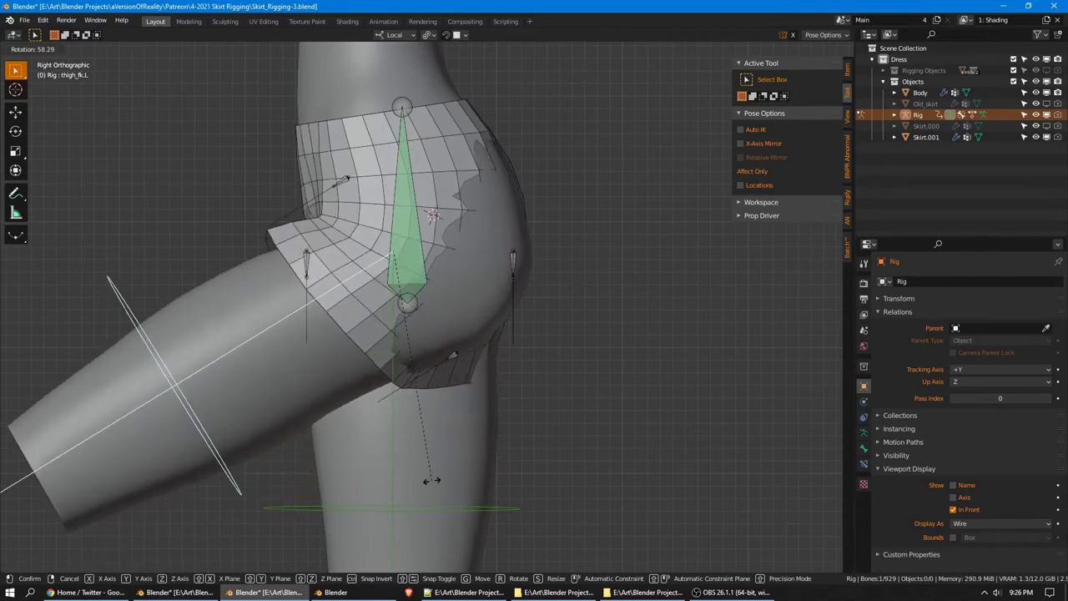
pyautogui.click(431, 481)
pyautogui.moveTo(429, 346); pyautogui.dragTo(597, 330, button='middle')
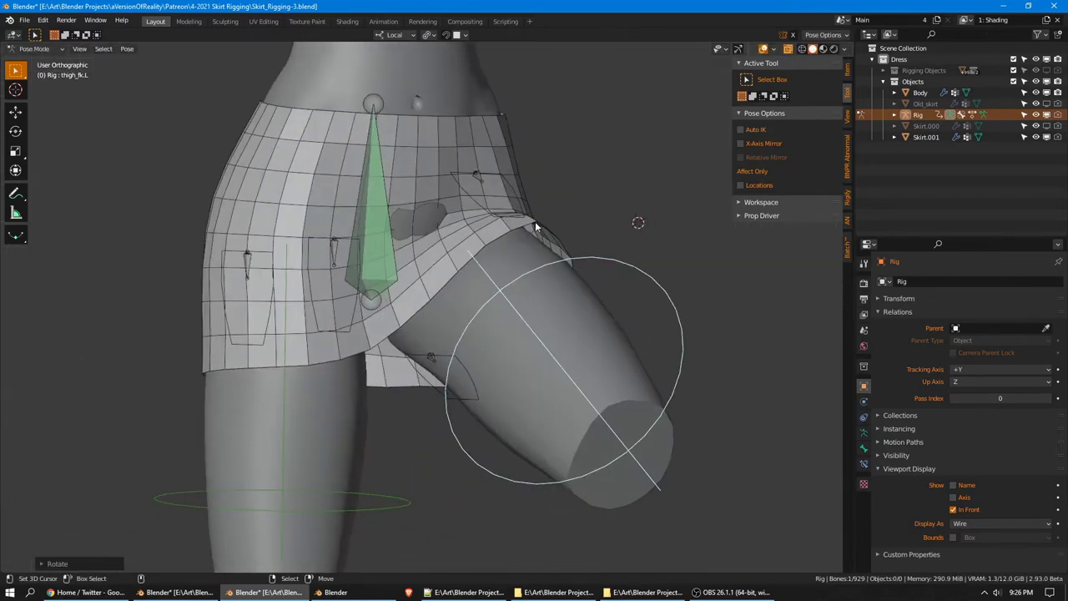
pyautogui.moveTo(589, 256); pyautogui.dragTo(430, 262, button='middle')
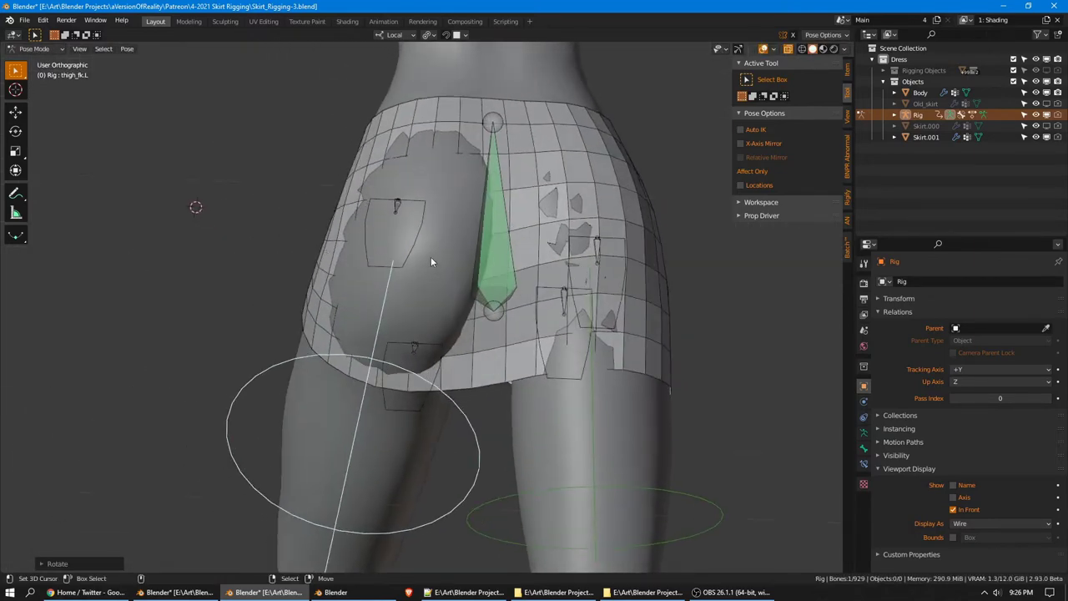
# Swing the left thigh backward in right view, inspect the skirt, and clear the thigh's rotation
pyautogui.press('KP_3')
pyautogui.press('r')
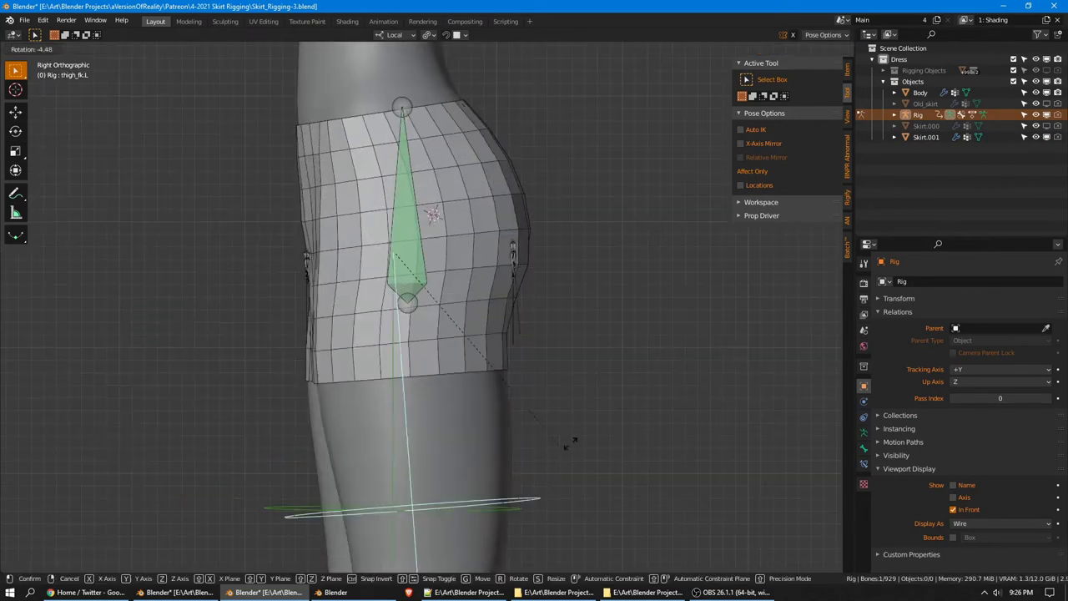
pyautogui.click(703, 353)
pyautogui.moveTo(328, 258); pyautogui.dragTo(733, 268, button='middle')
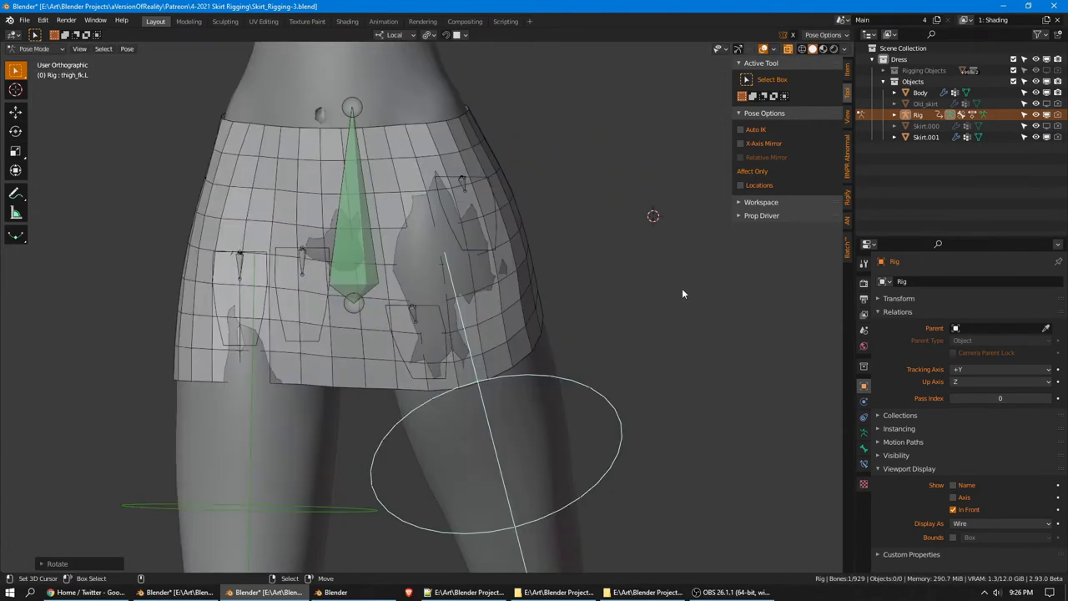
pyautogui.press('KP_1')
pyautogui.hotkey('alt', 'r')
# Raise the left thigh from an angled front view and inspect where the body pokes through the skirt
pyautogui.moveTo(550, 368); pyautogui.dragTo(584, 415, button='middle')
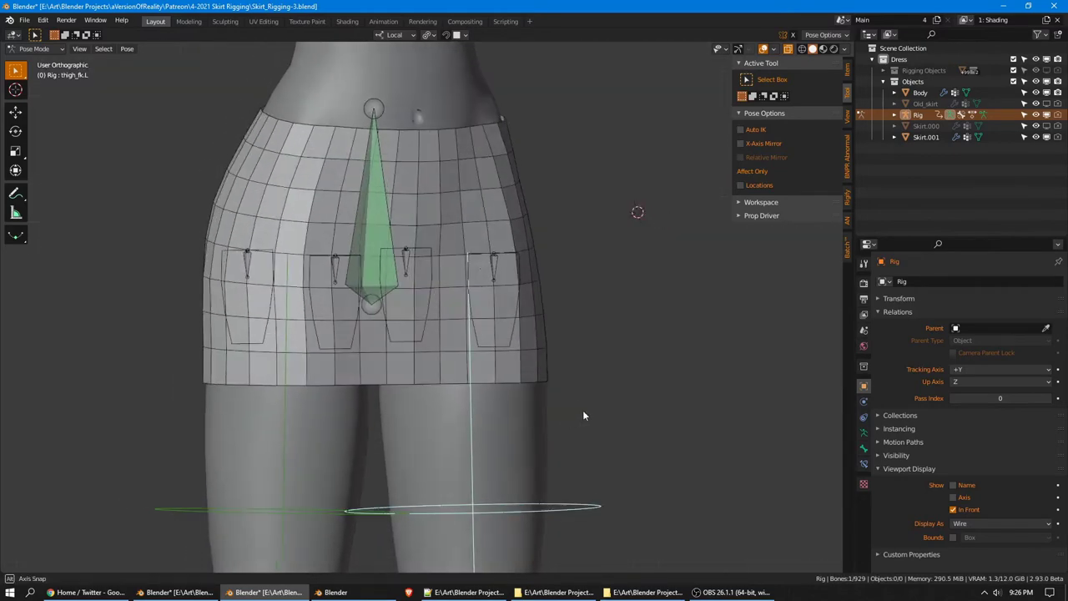
pyautogui.press('r')
pyautogui.click(651, 227)
pyautogui.scroll(2, 652, 227)
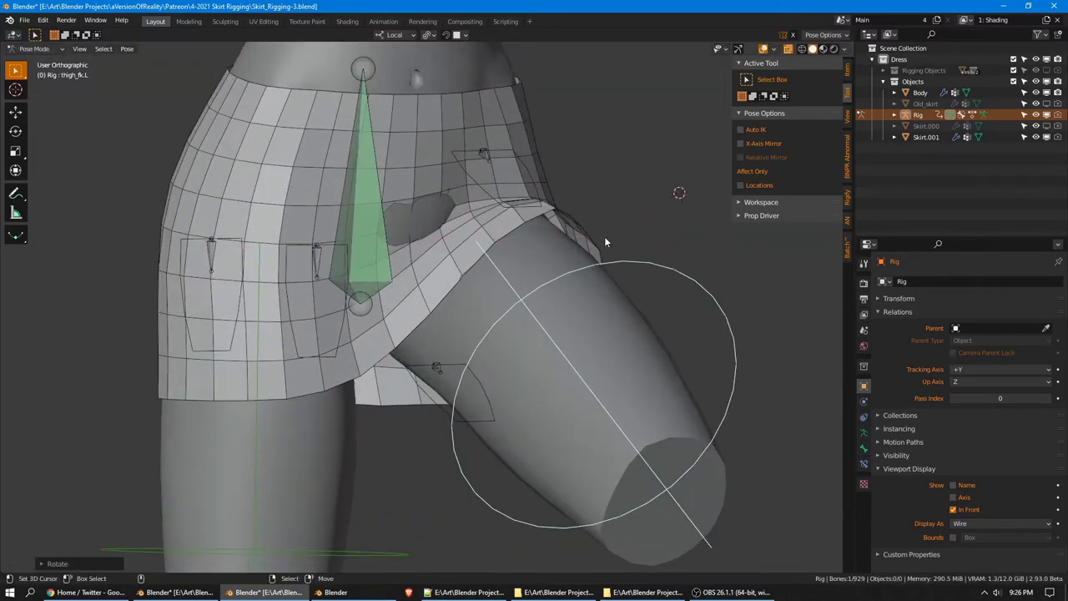
pyautogui.scroll(2, 605, 242)
pyautogui.scroll(-3, 469, 304)
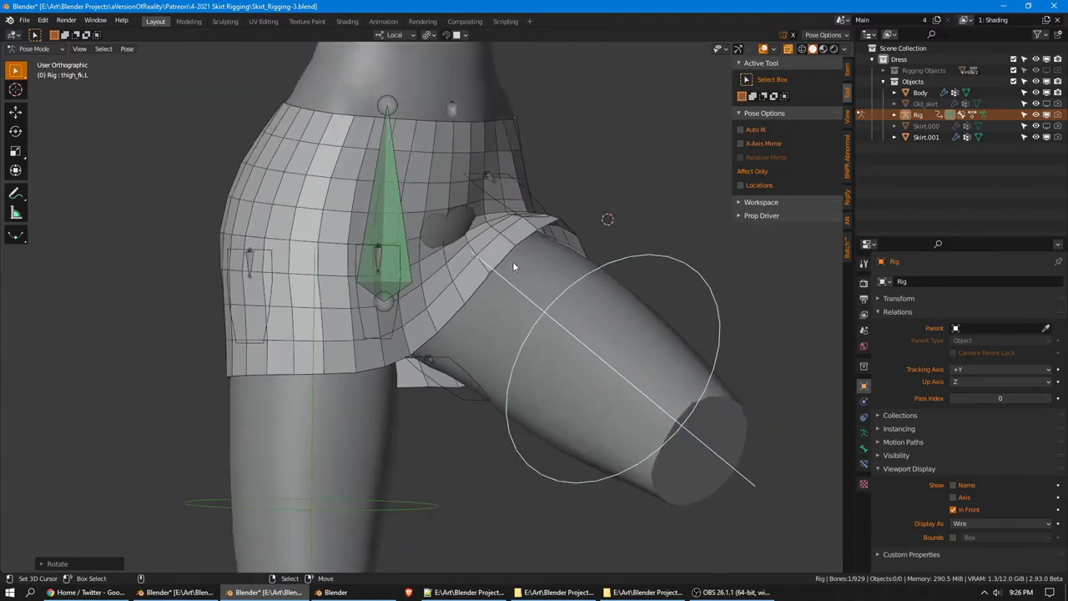
pyautogui.moveTo(512, 261); pyautogui.dragTo(584, 334, button='middle')
# Rotate the left thigh about its local X axis through several poses, leaving it raised forward to expose the body poking through the skirt
pyautogui.press('r')
pyautogui.press('x')
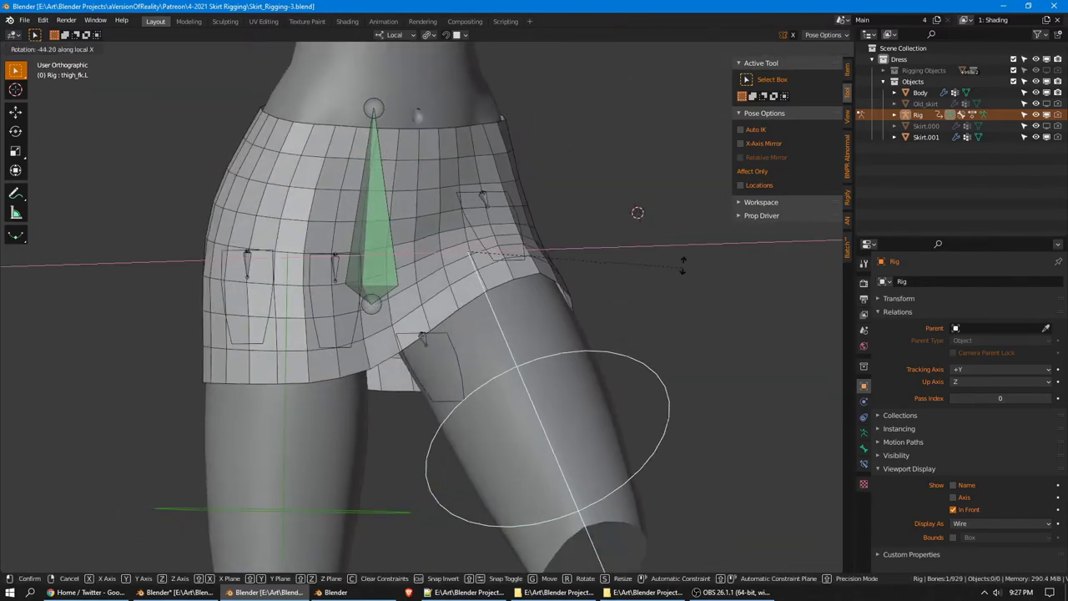
pyautogui.click(655, 251)
pyautogui.moveTo(655, 251); pyautogui.dragTo(591, 202, button='middle')
pyautogui.press('r')
pyautogui.click(686, 217)
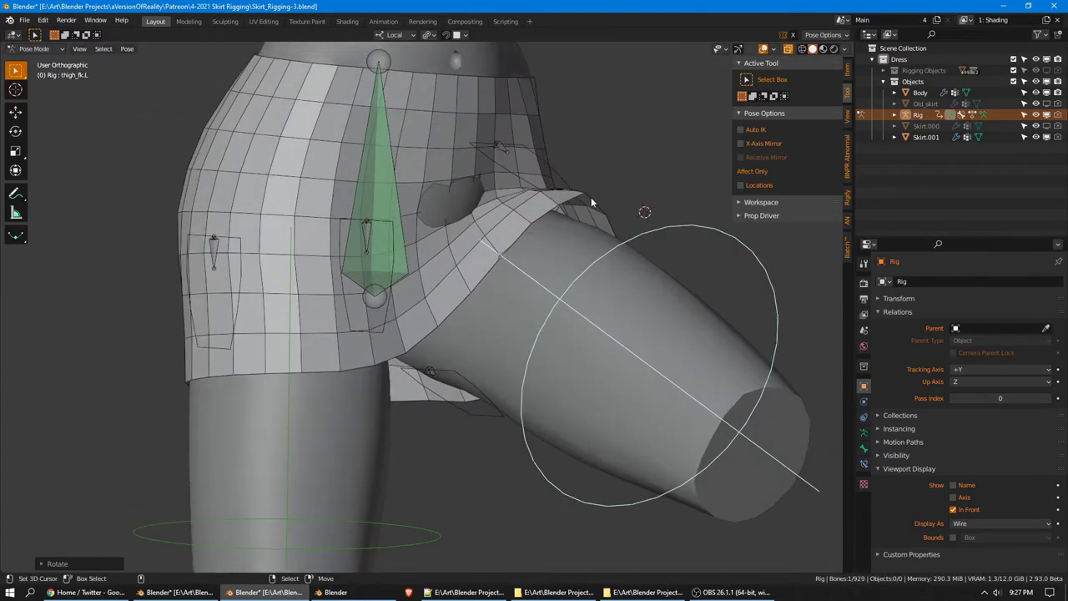
pyautogui.press('r')
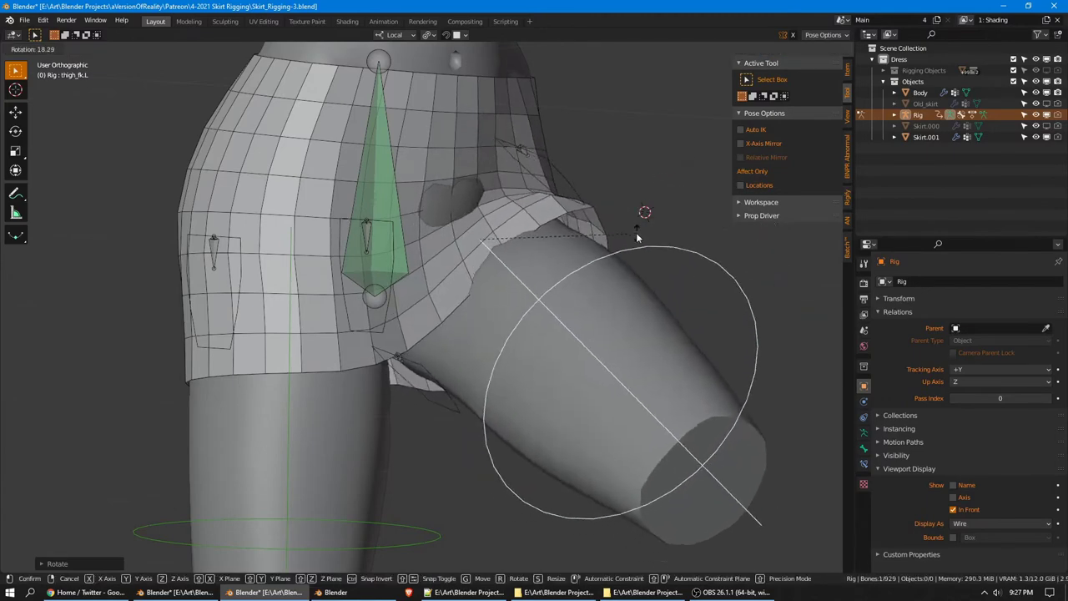
pyautogui.press('Escape')
pyautogui.press('r')
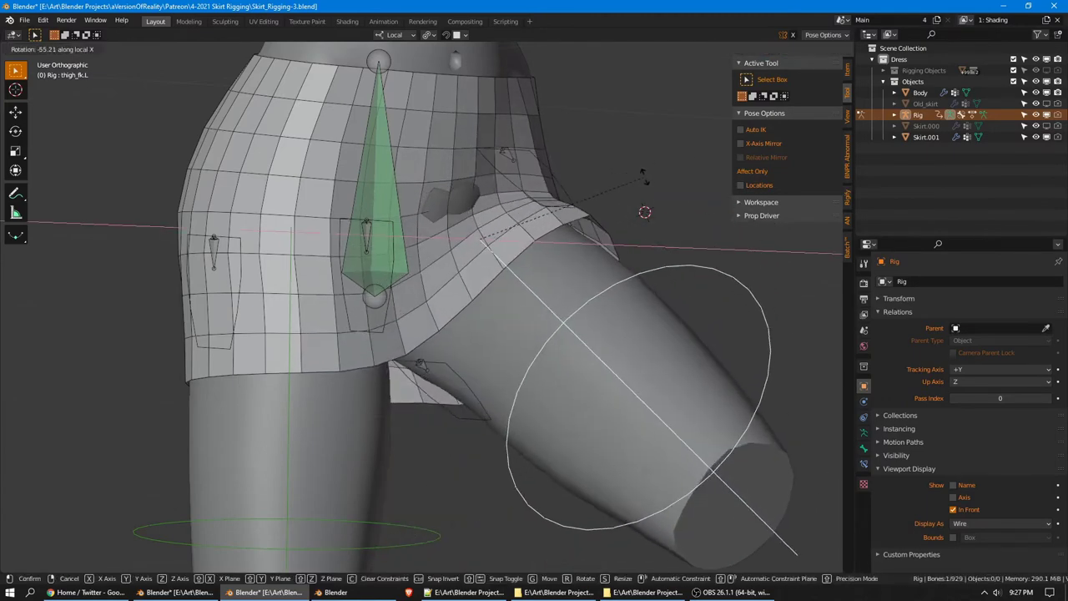
pyautogui.click(574, 182)
# Duplicate Skirt.001 in place and hide the original
pyautogui.hotkey('ctrl', 'Tab')
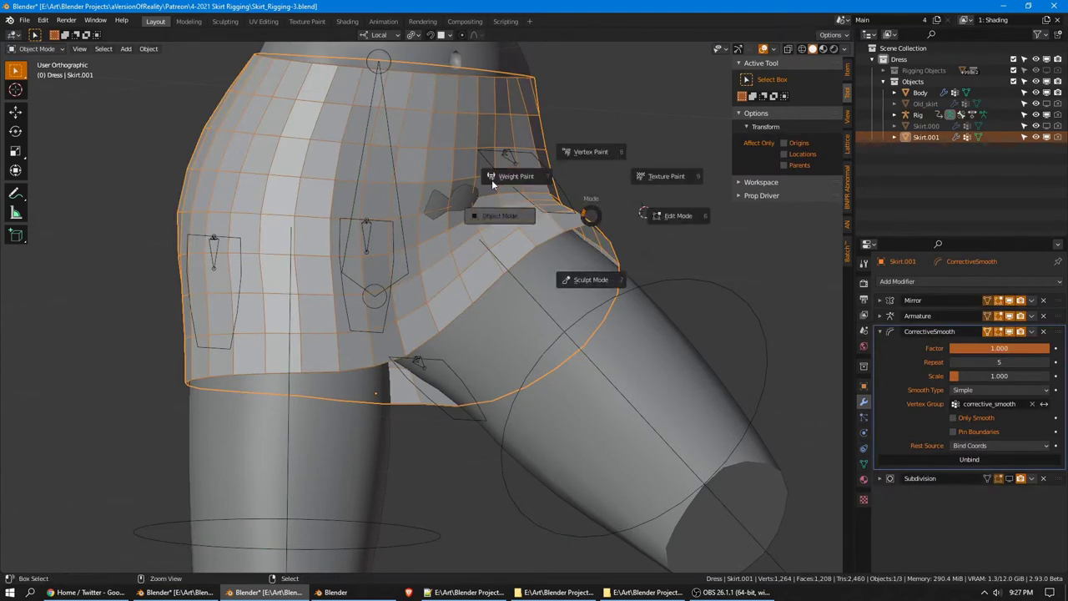
pyautogui.press('Escape')
pyautogui.click(510, 160)
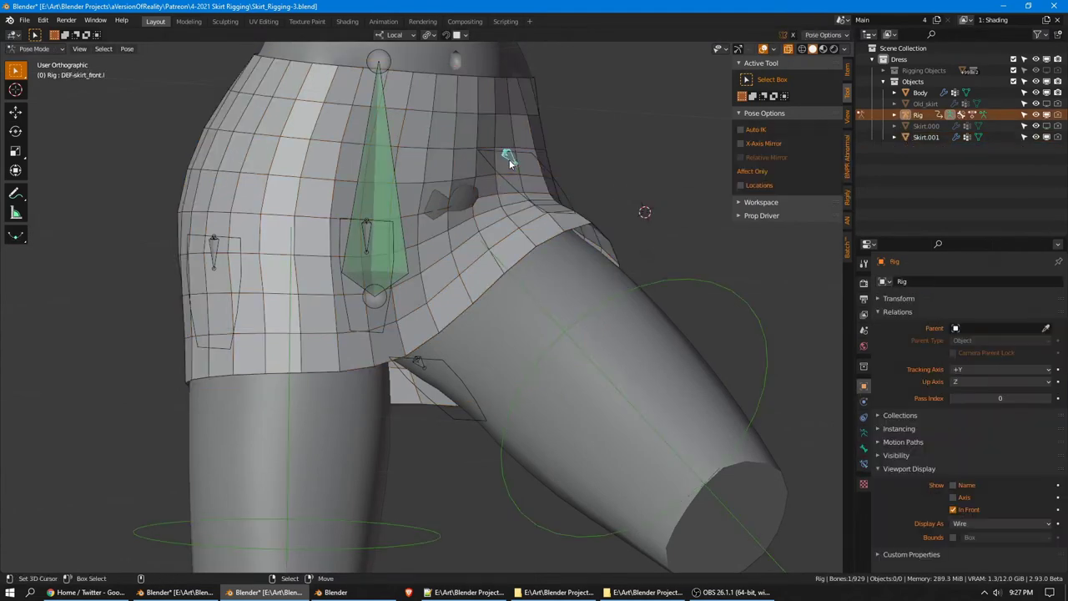
pyautogui.click(912, 138)
pyautogui.hotkey('shift', 'd')
pyautogui.rightClick(686, 179)
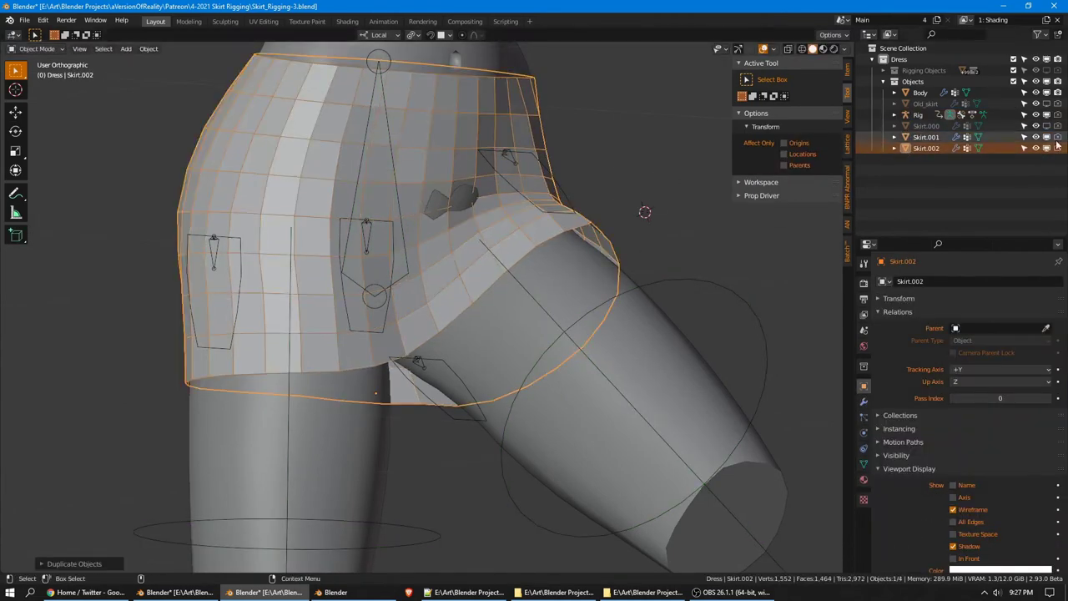
# Enter Weight Paint mode on Skirt.002 and display the DEF-skirt_back.l weights in wireframe shading
pyautogui.hotkey('ctrl', 'Tab')
pyautogui.click(509, 156)
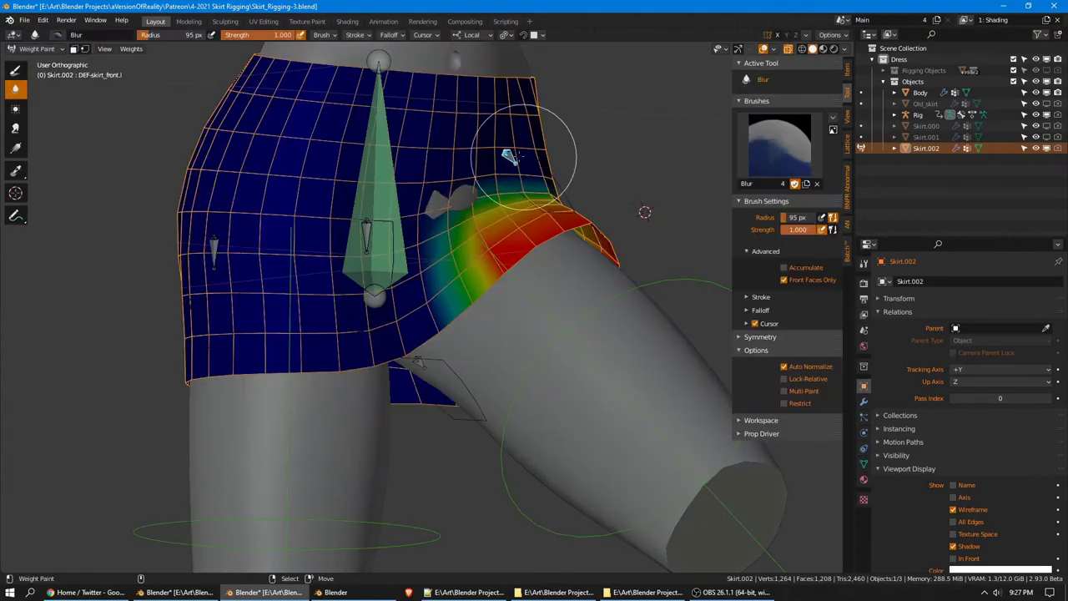
pyautogui.keyDown('ctrl'); pyautogui.click(420, 361); pyautogui.keyUp('ctrl')
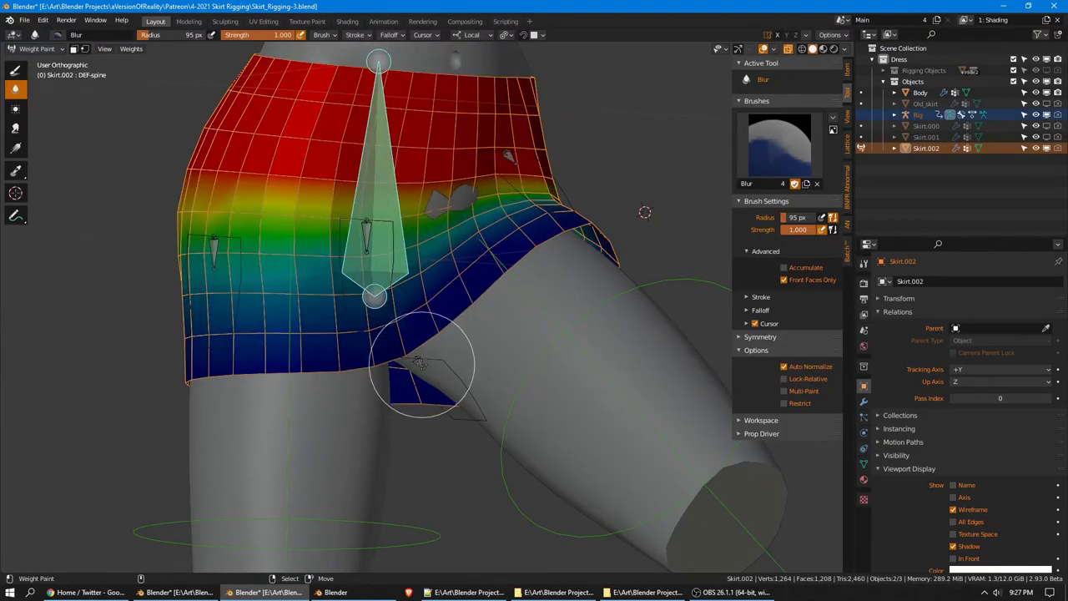
pyautogui.keyDown('ctrl'); pyautogui.click(420, 363); pyautogui.keyUp('ctrl')
pyautogui.moveTo(422, 364); pyautogui.dragTo(453, 332, button='middle')
pyautogui.moveTo(501, 269); pyautogui.dragTo(467, 229, button='middle')
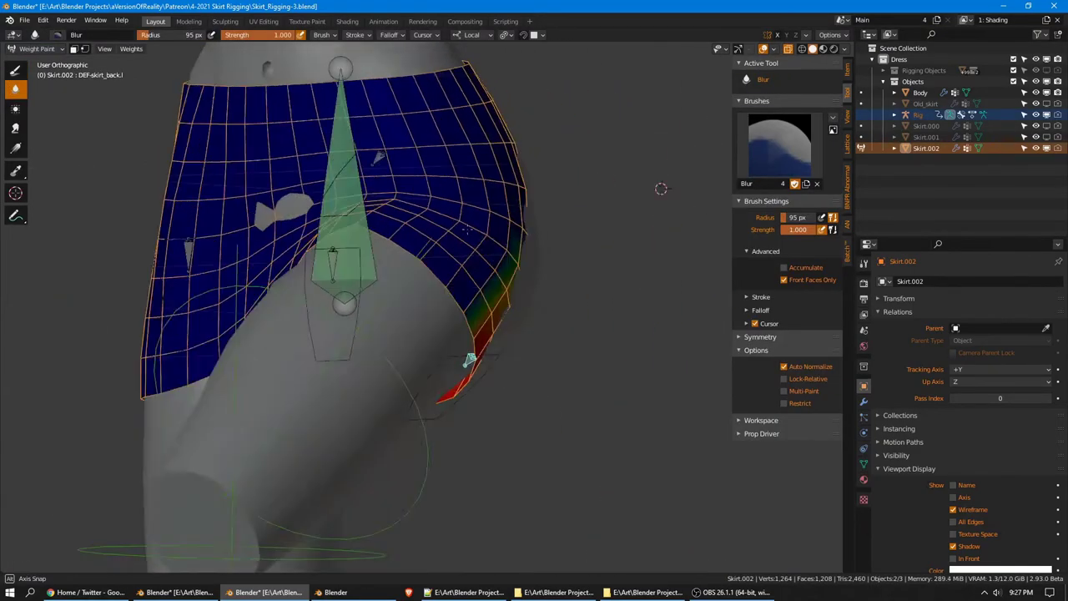
pyautogui.moveTo(661, 188); pyautogui.dragTo(200, 163, button='middle')
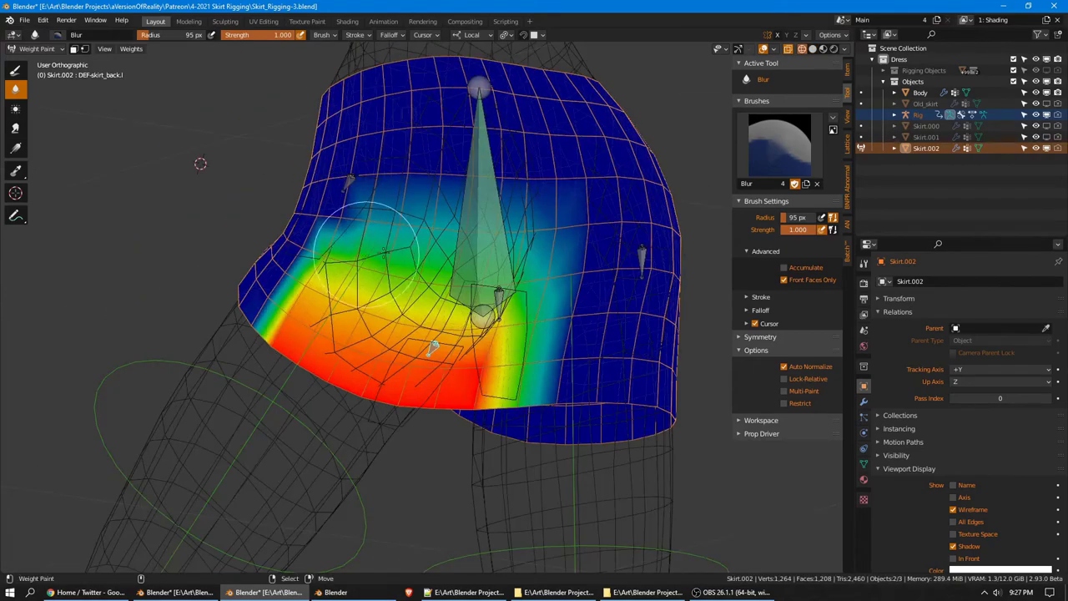
# Blur the DEF-skirt_back.l weights along the side edge of their influence with the 95 px Blur brush
pyautogui.keyDown('shift'); pyautogui.moveTo(384, 252); pyautogui.dragTo(409, 251, button='middle'); pyautogui.keyUp('shift')
pyautogui.moveTo(518, 218); pyautogui.dragTo(541, 207, button='middle')
pyautogui.keyDown('shift'); pyautogui.moveTo(529, 220); pyautogui.dragTo(579, 229, button='middle'); pyautogui.keyUp('shift')
pyautogui.scroll(1, 520, 232)
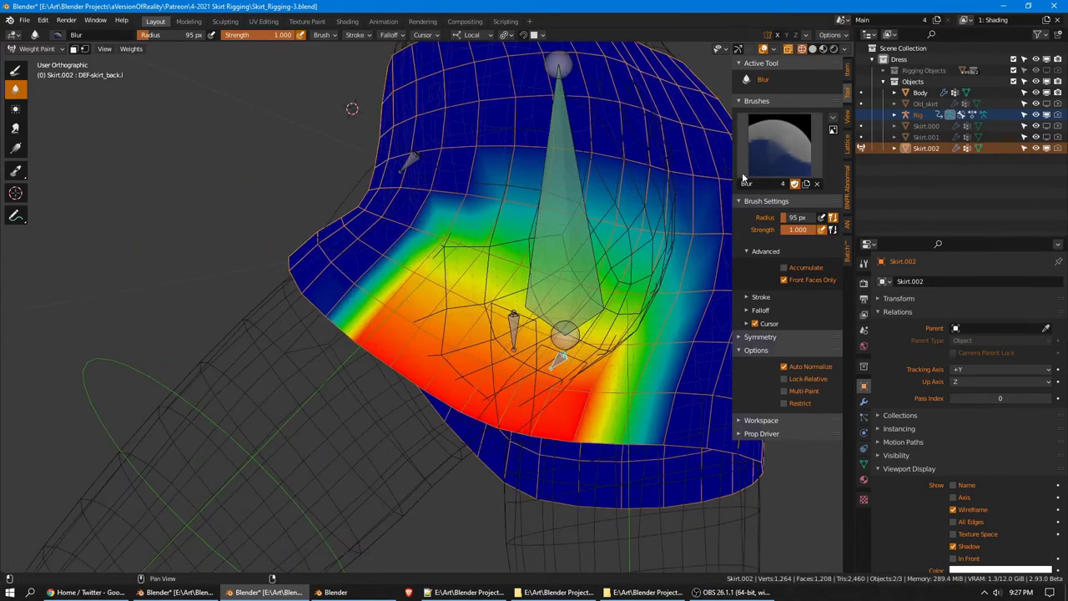
pyautogui.scroll(1, 467, 246)
pyautogui.moveTo(393, 269); pyautogui.dragTo(382, 292)
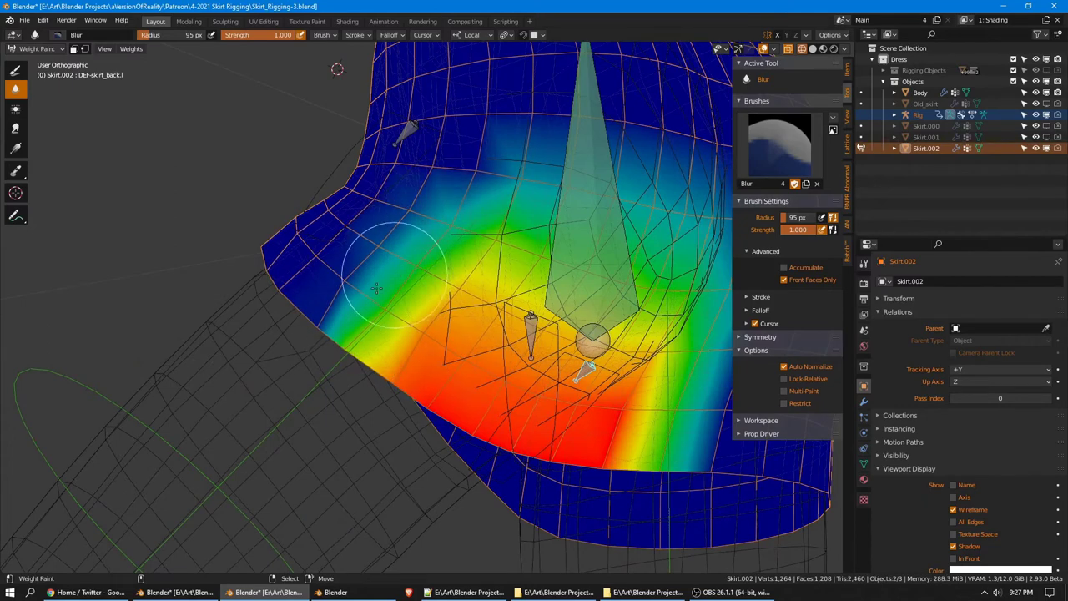
pyautogui.scroll(-1, 501, 219)
pyautogui.moveTo(550, 235)
pyautogui.mouseDown(button='middle')
pyautogui.moveTo(501, 219)
pyautogui.moveTo(495, 271)
pyautogui.mouseUp(button='middle')
pyautogui.scroll(1, 500, 220)
pyautogui.moveTo(433, 193); pyautogui.dragTo(398, 203)
pyautogui.moveTo(543, 226)
pyautogui.keyDown('shift'); pyautogui.mouseDown(button='middle')
pyautogui.moveTo(396, 220)
pyautogui.moveTo(501, 225)
pyautogui.moveTo(359, 205)
pyautogui.moveTo(667, 202)
pyautogui.mouseUp(button='middle'); pyautogui.keyUp('shift')
# Add DEF-skirt_back.l weight across the lower back of the skirt at weight 1.000 and check the body clipping in solid shading
pyautogui.click(15, 69)
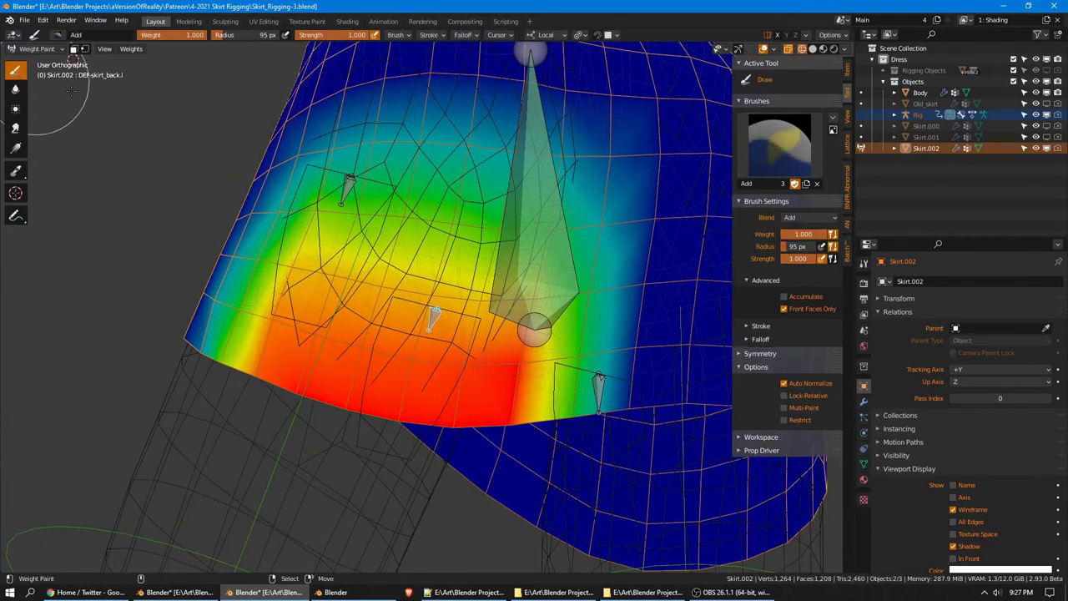
pyautogui.moveTo(351, 255); pyautogui.dragTo(373, 265, button='middle')
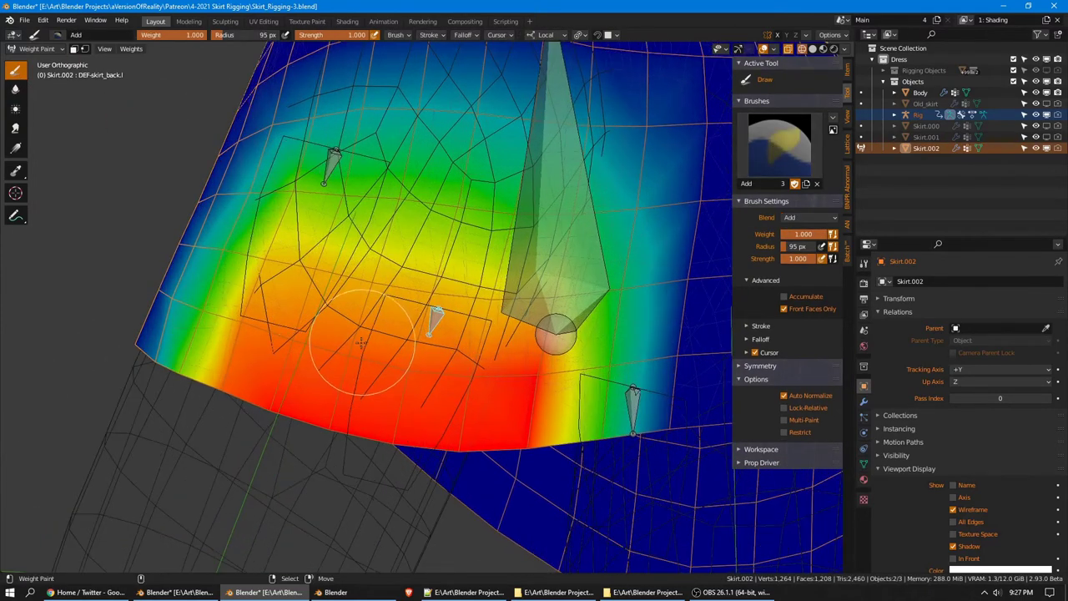
pyautogui.moveTo(259, 380)
pyautogui.mouseDown()
pyautogui.moveTo(458, 409)
pyautogui.moveTo(506, 358)
pyautogui.moveTo(273, 351)
pyautogui.moveTo(258, 301)
pyautogui.moveTo(353, 289)
pyautogui.mouseUp()
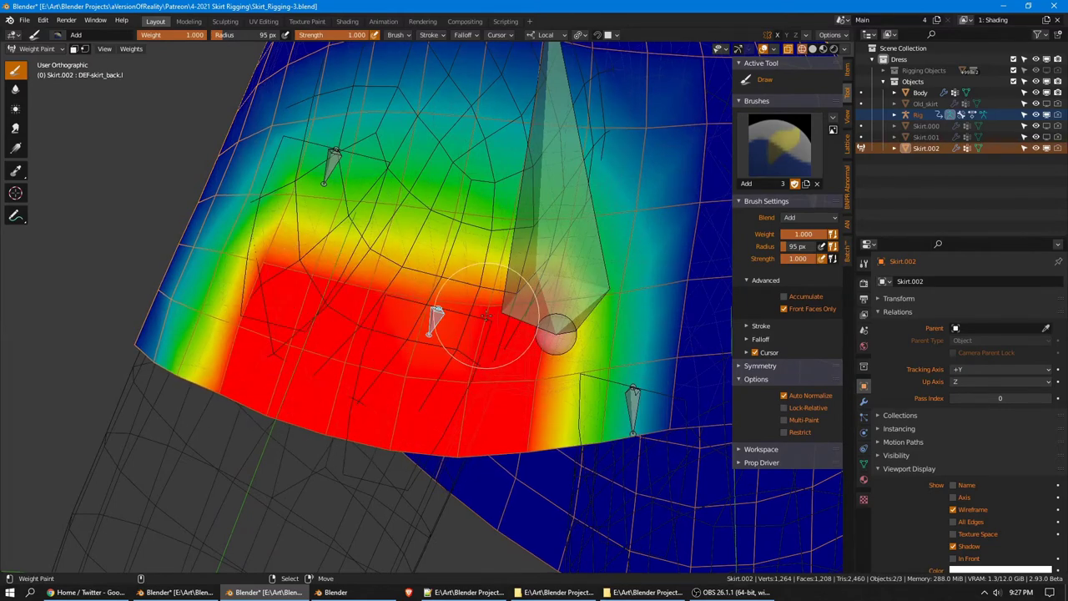
pyautogui.moveTo(486, 317)
pyautogui.mouseDown(button='middle')
pyautogui.moveTo(525, 310)
pyautogui.moveTo(536, 334)
pyautogui.moveTo(501, 322)
pyautogui.moveTo(547, 325)
pyautogui.mouseUp(button='middle')
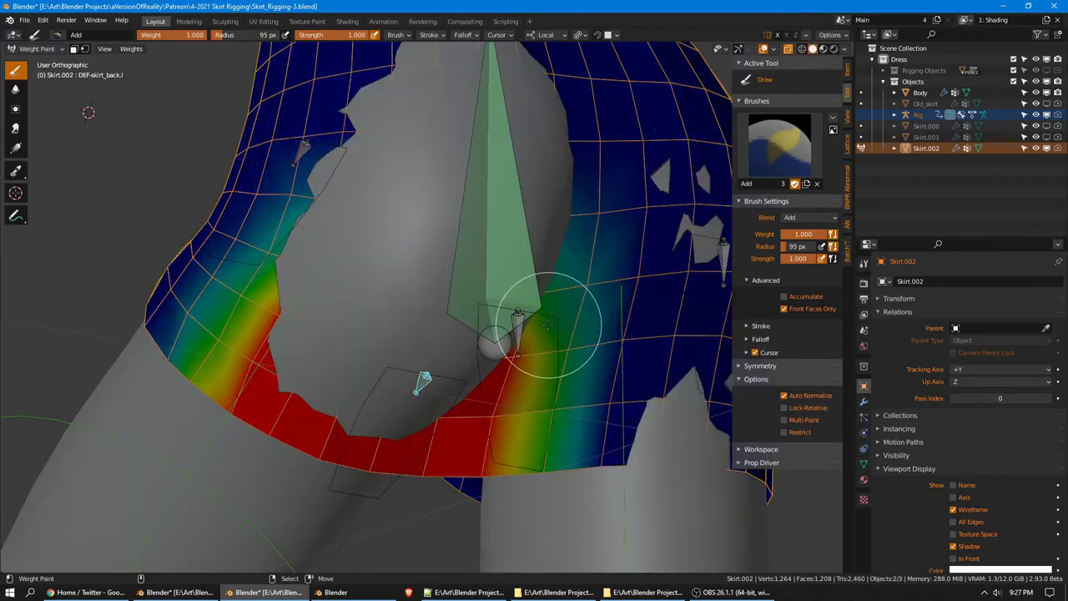
pyautogui.press('z')
pyautogui.click(459, 321)
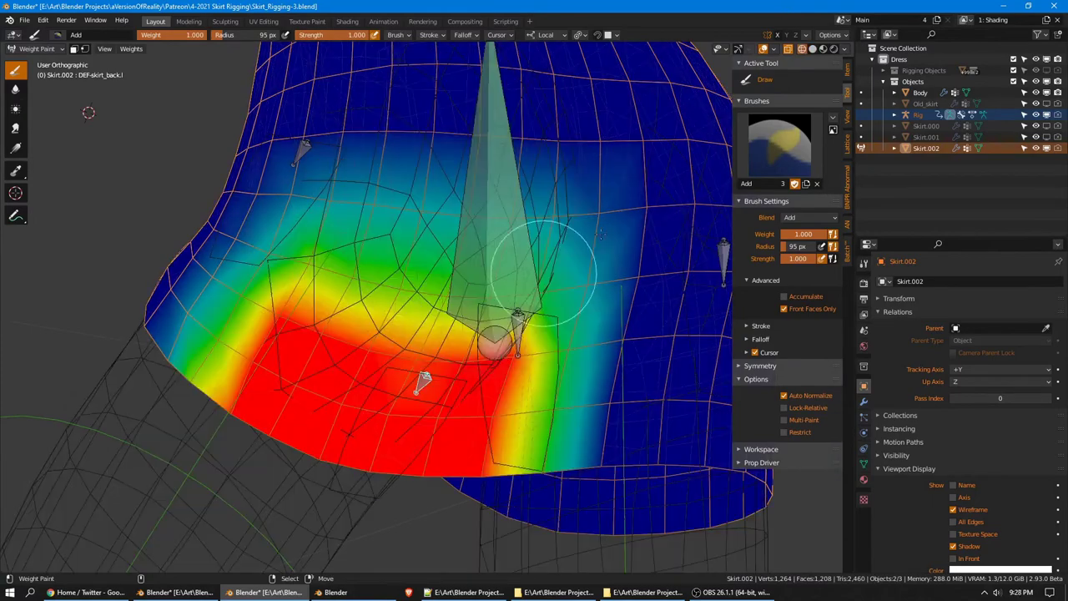
# Blur the DEF-skirt_back.l weights around the newly painted area, extending the falloff upward and toward the side
pyautogui.click(15, 88)
pyautogui.moveTo(191, 156)
pyautogui.mouseDown(button='middle')
pyautogui.moveTo(458, 233)
pyautogui.moveTo(524, 214)
pyautogui.mouseUp(button='middle')
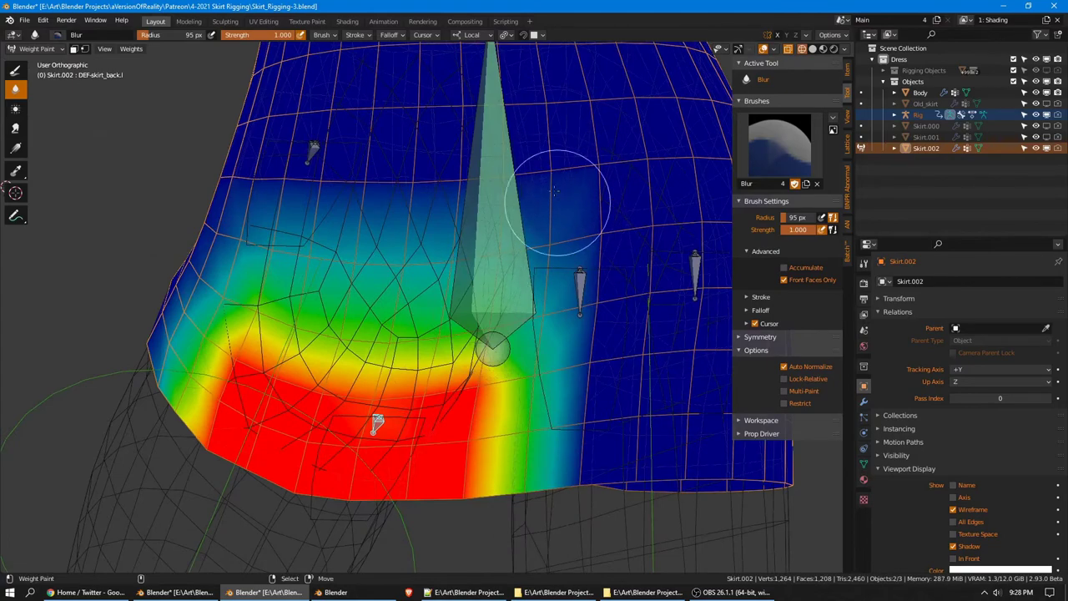
pyautogui.moveTo(279, 178); pyautogui.dragTo(350, 171, button='middle')
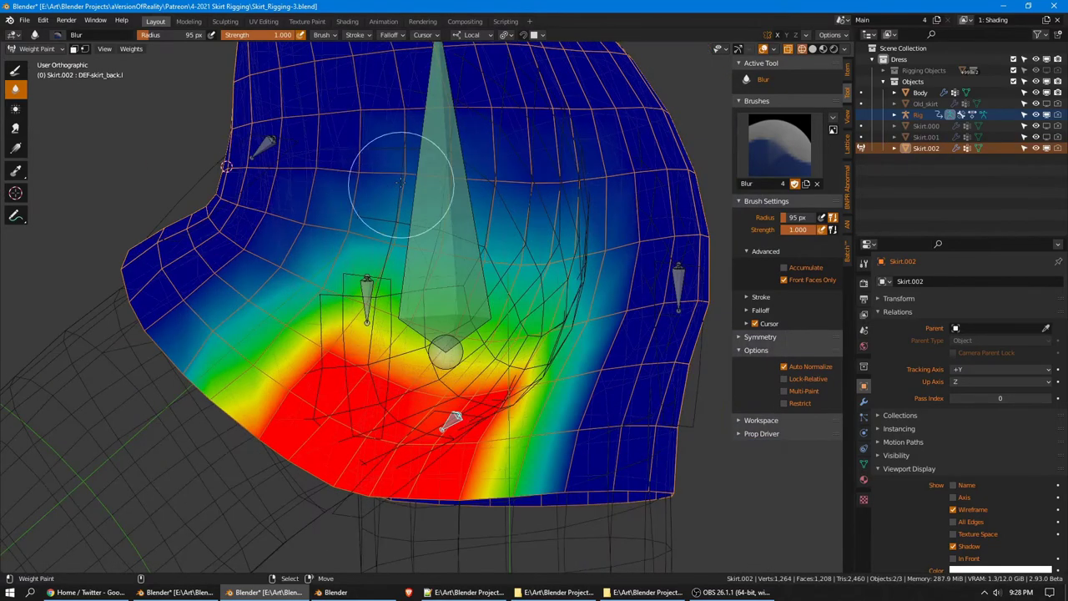
pyautogui.moveTo(359, 254); pyautogui.dragTo(384, 234, button='middle')
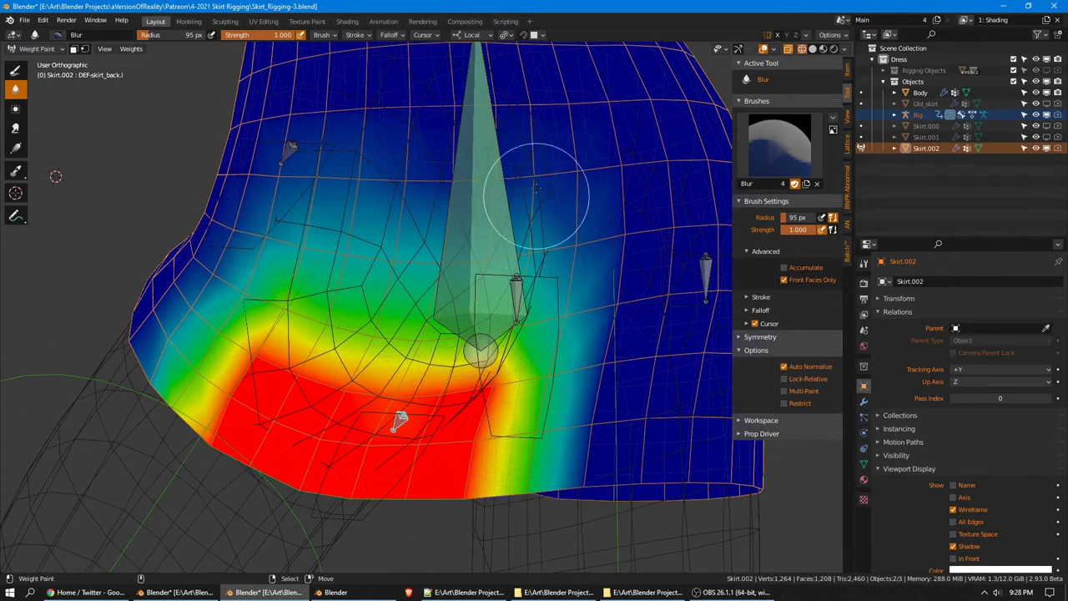
# Display the DEF-spine weights and inspect the front of the skirt around the raised thigh
pyautogui.scroll(-2, 385, 213)
pyautogui.rightClick(470, 191)
pyautogui.scroll(1, 467, 196)
pyautogui.moveTo(468, 200)
pyautogui.mouseDown(button='middle')
pyautogui.moveTo(382, 234)
pyautogui.moveTo(458, 196)
pyautogui.mouseUp(button='middle')
pyautogui.moveTo(502, 243)
pyautogui.mouseDown(button='middle')
pyautogui.moveTo(485, 298)
pyautogui.moveTo(553, 285)
pyautogui.mouseUp(button='middle')
pyautogui.scroll(2, 453, 284)
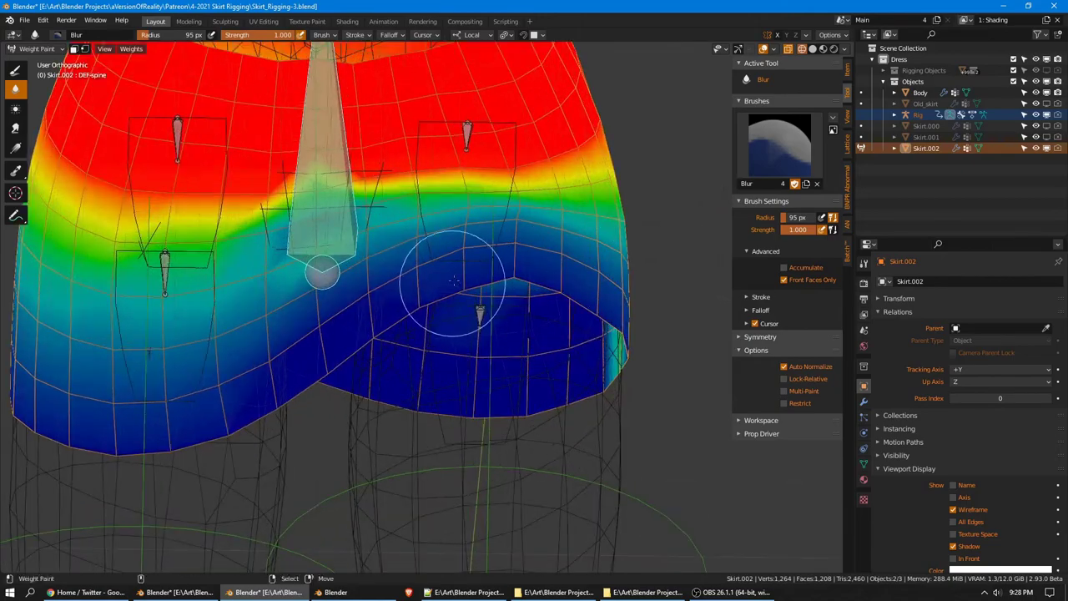
# Blur the DEF-skirt_front.l weights toward the skirt's side and try adding full-strength weight there
pyautogui.keyDown('ctrl'); pyautogui.click(477, 316); pyautogui.keyUp('ctrl')
pyautogui.moveTo(477, 316); pyautogui.dragTo(501, 208, button='middle')
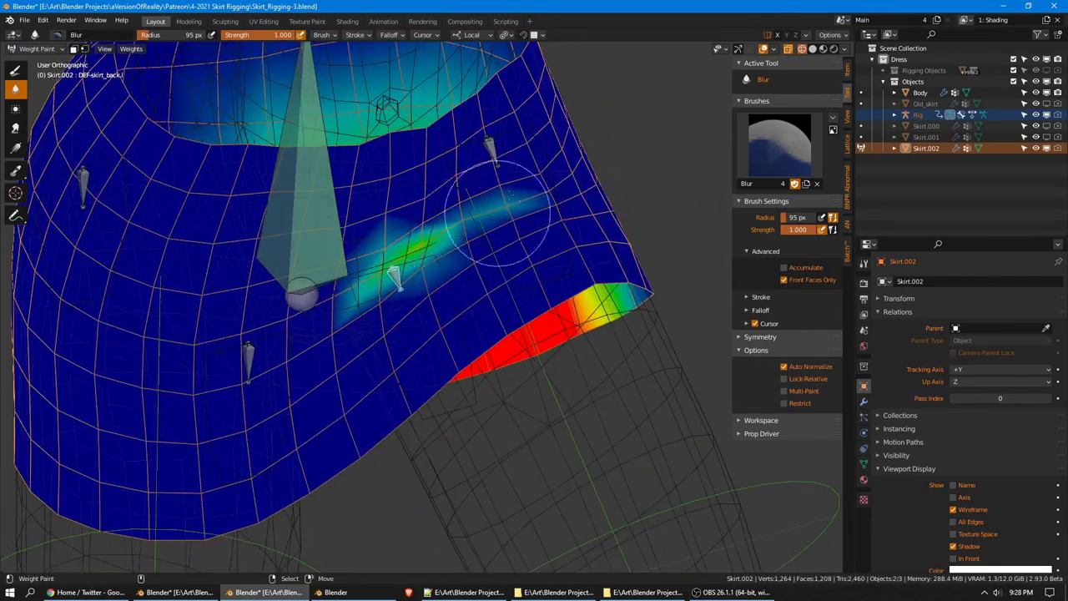
pyautogui.keyDown('ctrl'); pyautogui.click(492, 146); pyautogui.keyUp('ctrl')
pyautogui.moveTo(493, 146); pyautogui.dragTo(125, 156, button='middle')
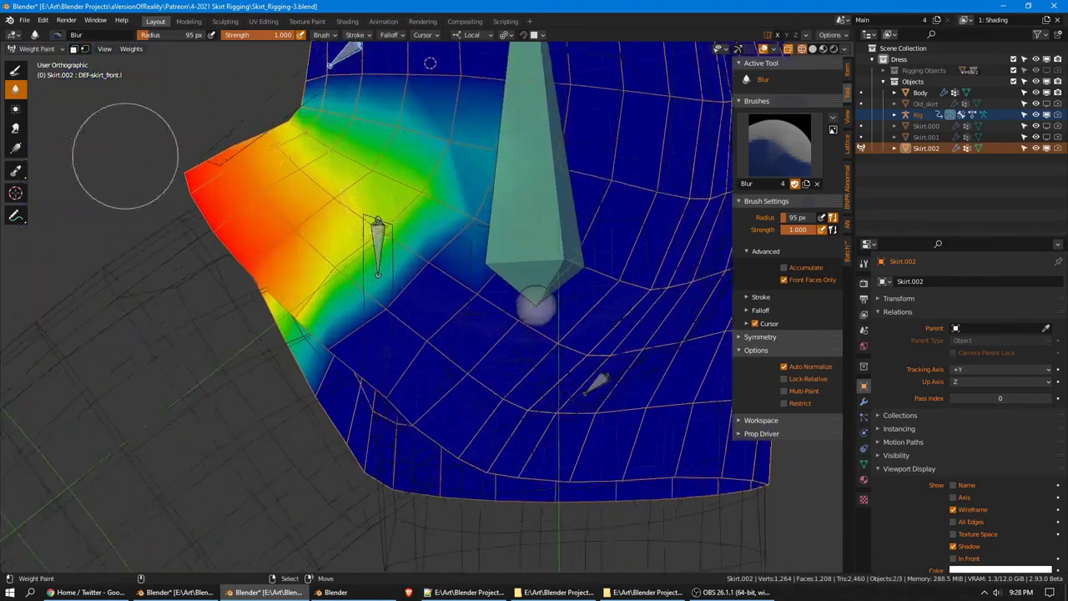
pyautogui.scroll(1, 467, 245)
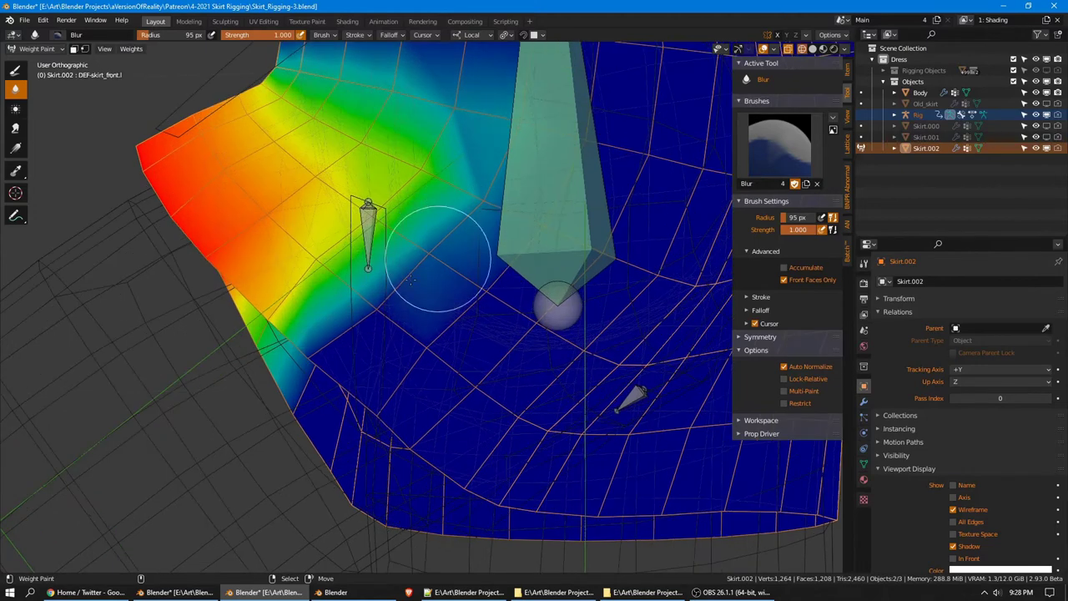
pyautogui.click(15, 70)
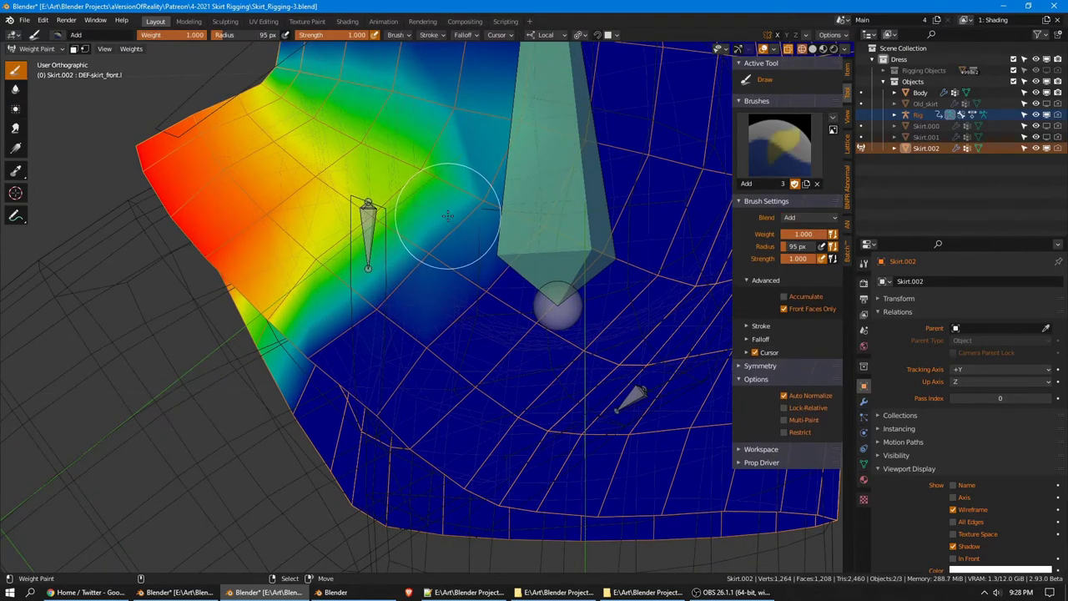
pyautogui.moveTo(448, 215); pyautogui.dragTo(415, 258)
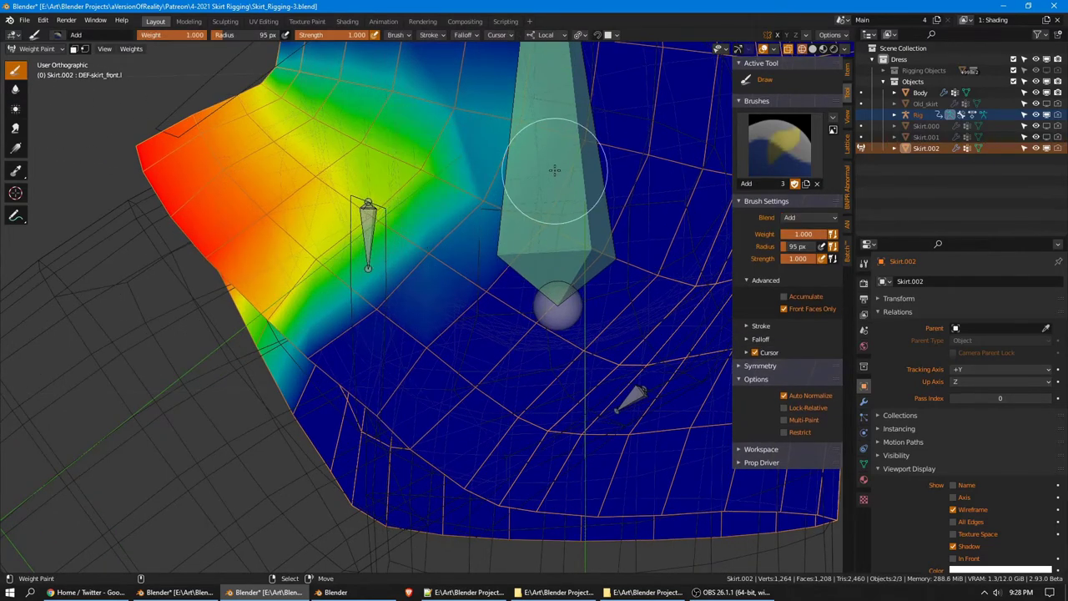
# Compare the DEF-spine weights around the raised side hem with those of DEF-skirt_front.l
pyautogui.moveTo(556, 172); pyautogui.dragTo(43, 123, button='middle')
pyautogui.click(15, 90)
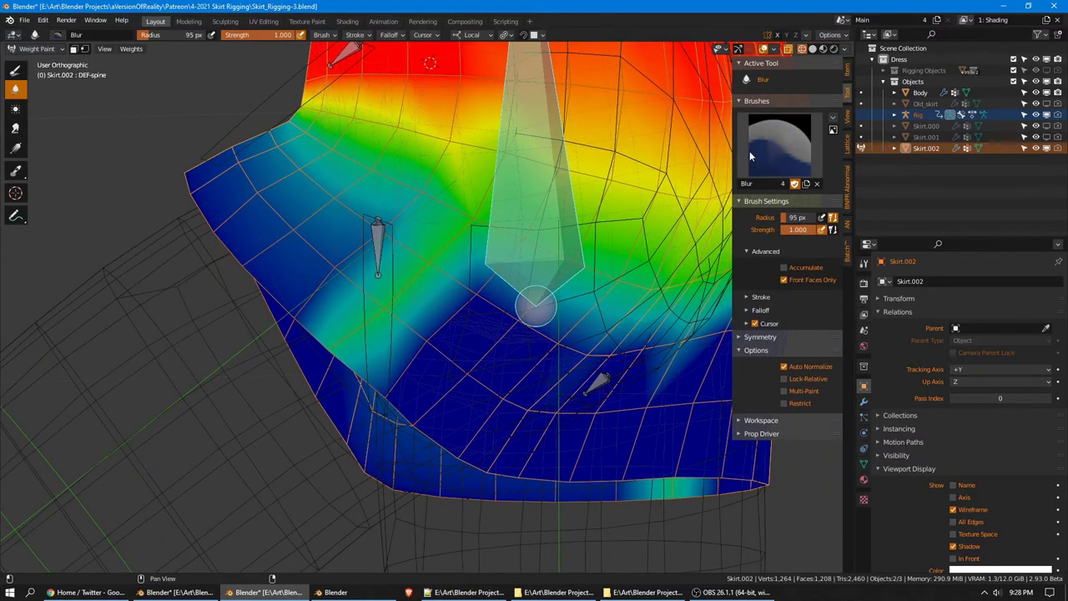
pyautogui.click(15, 71)
pyautogui.moveTo(301, 125); pyautogui.dragTo(351, 171, button='middle')
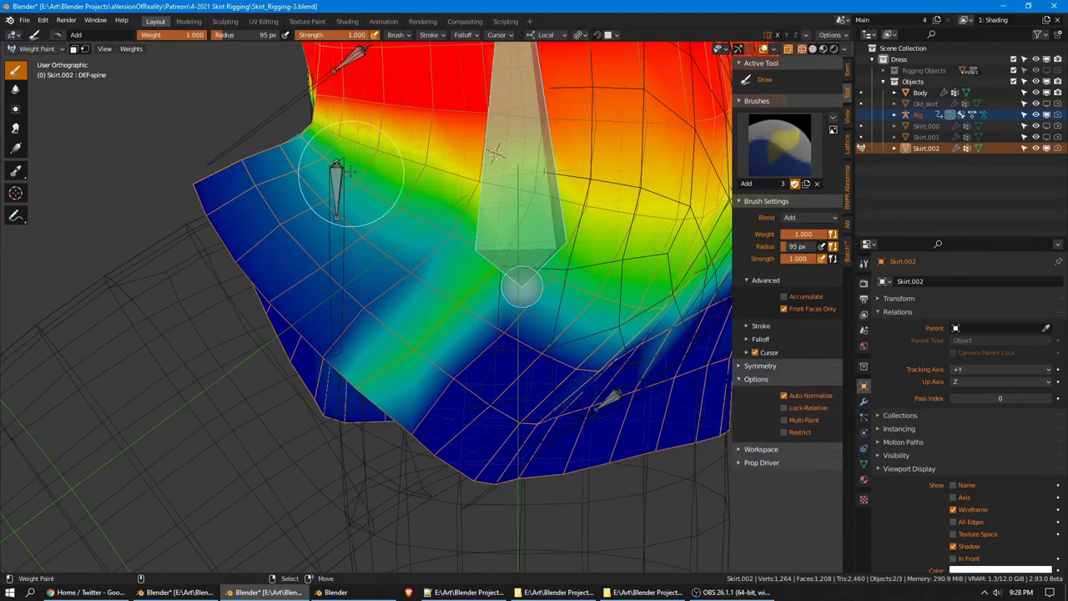
pyautogui.moveTo(354, 63); pyautogui.dragTo(444, 122, button='middle')
pyautogui.rightClick(368, 67)
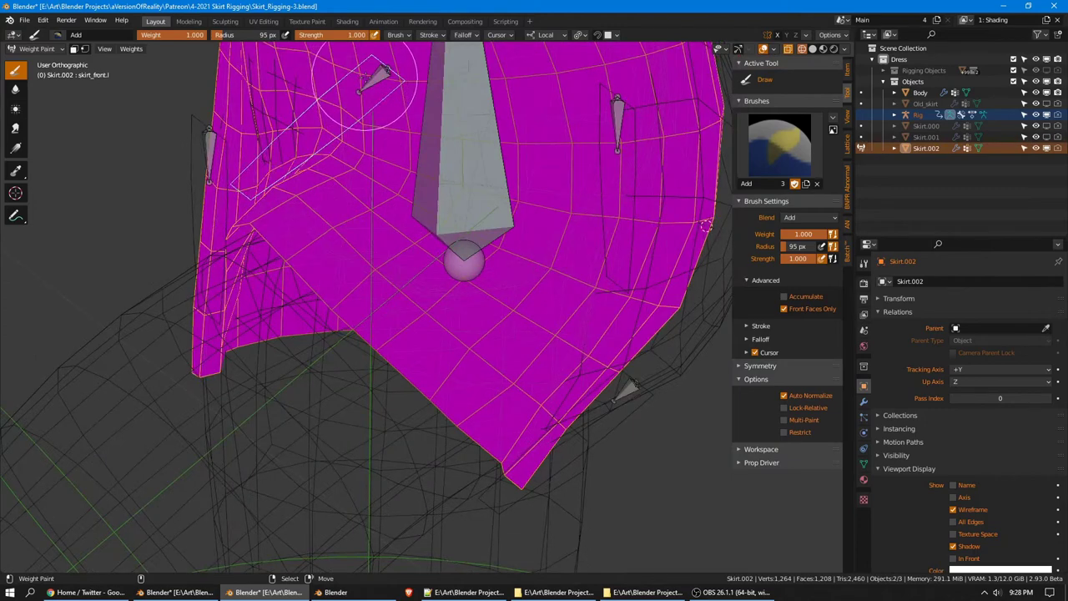
pyautogui.rightClick(365, 79)
# Set the Add brush strength to 0.050 and build up DEF-skirt_front.l weight toward the skirt's side
pyautogui.moveTo(365, 79); pyautogui.dragTo(480, 115, button='middle')
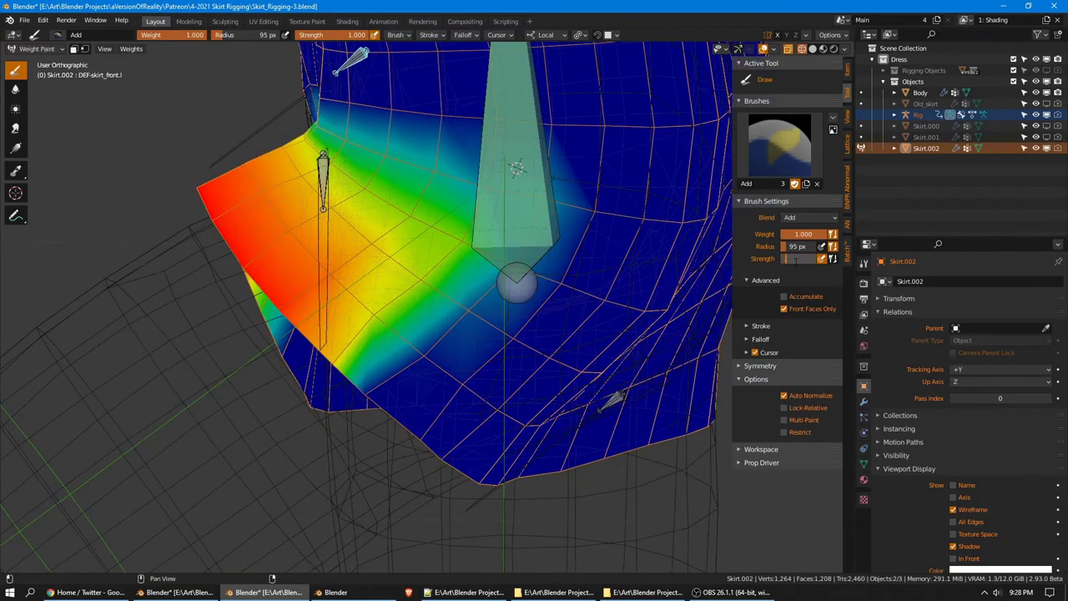
pyautogui.moveTo(538, 302); pyautogui.dragTo(498, 292, button='middle')
pyautogui.scroll(1, 496, 292)
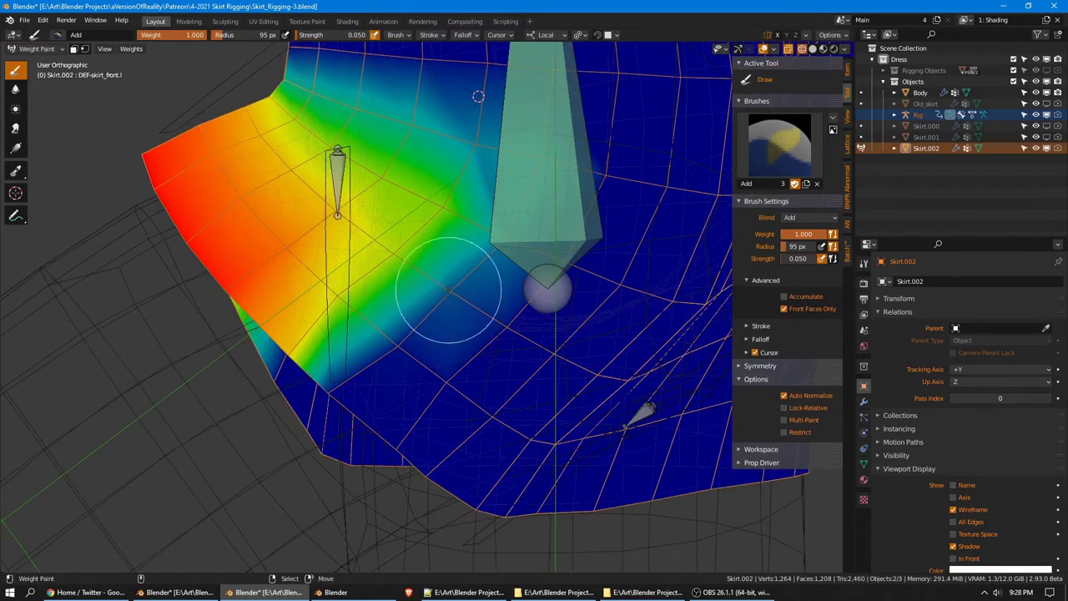
pyautogui.moveTo(332, 393)
pyautogui.mouseDown(button='middle')
pyautogui.moveTo(370, 353)
pyautogui.moveTo(476, 350)
pyautogui.moveTo(572, 365)
pyautogui.moveTo(476, 381)
pyautogui.mouseUp(button='middle')
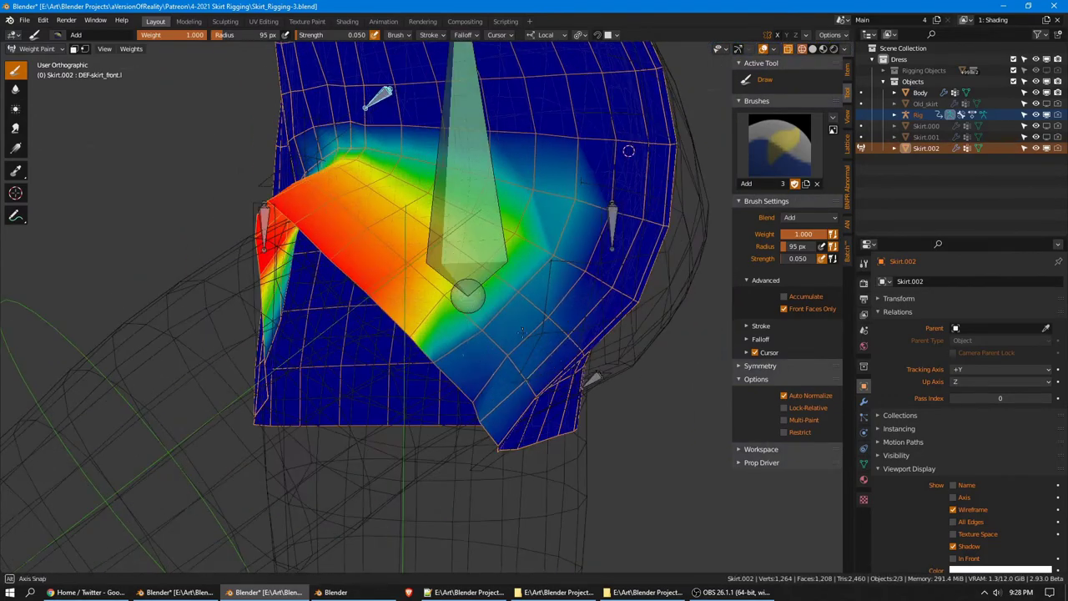
# Subtract DEF-spine weight from the lower side of the skirt with the Subtract brush at 0.050 strength
pyautogui.moveTo(573, 239)
pyautogui.mouseDown(button='middle')
pyautogui.moveTo(564, 212)
pyautogui.moveTo(536, 238)
pyautogui.moveTo(520, 322)
pyautogui.moveTo(534, 287)
pyautogui.moveTo(474, 219)
pyautogui.mouseUp(button='middle')
pyautogui.rightClick(378, 248)
pyautogui.moveTo(617, 271); pyautogui.dragTo(778, 143, button='middle')
pyautogui.scroll(1, 491, 136)
pyautogui.click(779, 144)
pyautogui.click(754, 216)
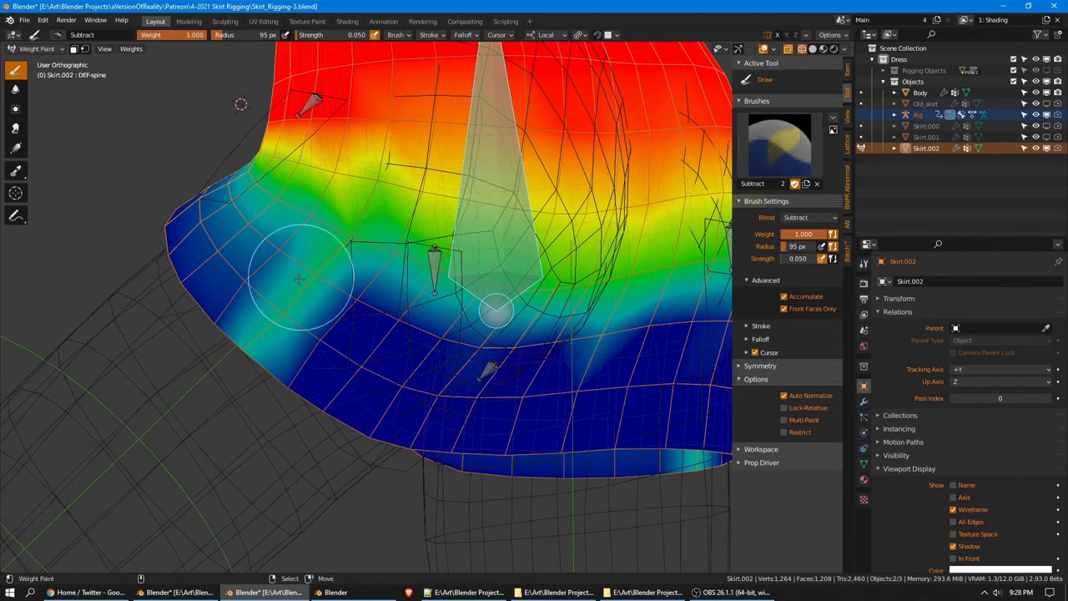
pyautogui.moveTo(298, 278)
pyautogui.mouseDown()
pyautogui.moveTo(310, 252)
pyautogui.moveTo(243, 333)
pyautogui.mouseUp()
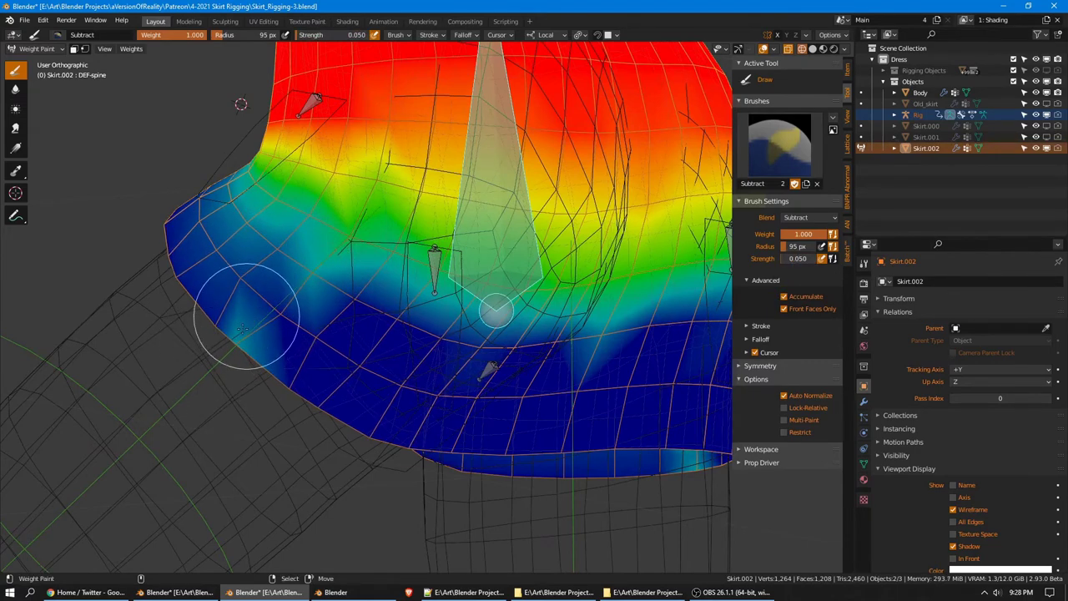
# Remove the remaining patch of DEF-spine weight near the skirt's side hem edge with the Subtract brush
pyautogui.keyDown('shift'); pyautogui.moveTo(332, 317); pyautogui.dragTo(412, 322, button='middle'); pyautogui.keyUp('shift')
pyautogui.scroll(1, 415, 319)
pyautogui.moveTo(386, 291)
pyautogui.mouseDown()
pyautogui.moveTo(318, 329)
pyautogui.moveTo(385, 292)
pyautogui.moveTo(312, 344)
pyautogui.mouseUp()
pyautogui.scroll(-3, 349, 326)
pyautogui.moveTo(346, 322)
pyautogui.mouseDown(button='middle')
pyautogui.moveTo(389, 278)
pyautogui.moveTo(520, 275)
pyautogui.moveTo(502, 301)
pyautogui.moveTo(535, 304)
pyautogui.moveTo(517, 305)
pyautogui.mouseUp(button='middle')
pyautogui.scroll(2, 502, 301)
pyautogui.scroll(1, 515, 306)
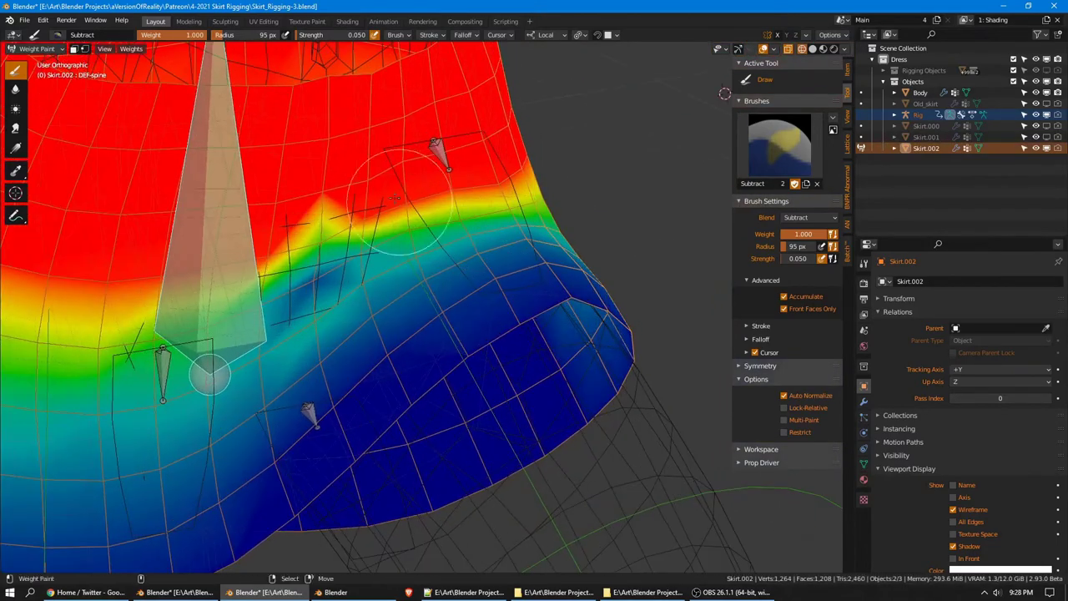
# Switch to the Add brush and paint DEF-spine weight on the skirt front above the raised thigh
pyautogui.click(779, 142)
pyautogui.click(484, 216)
pyautogui.moveTo(484, 215); pyautogui.dragTo(534, 368, button='middle')
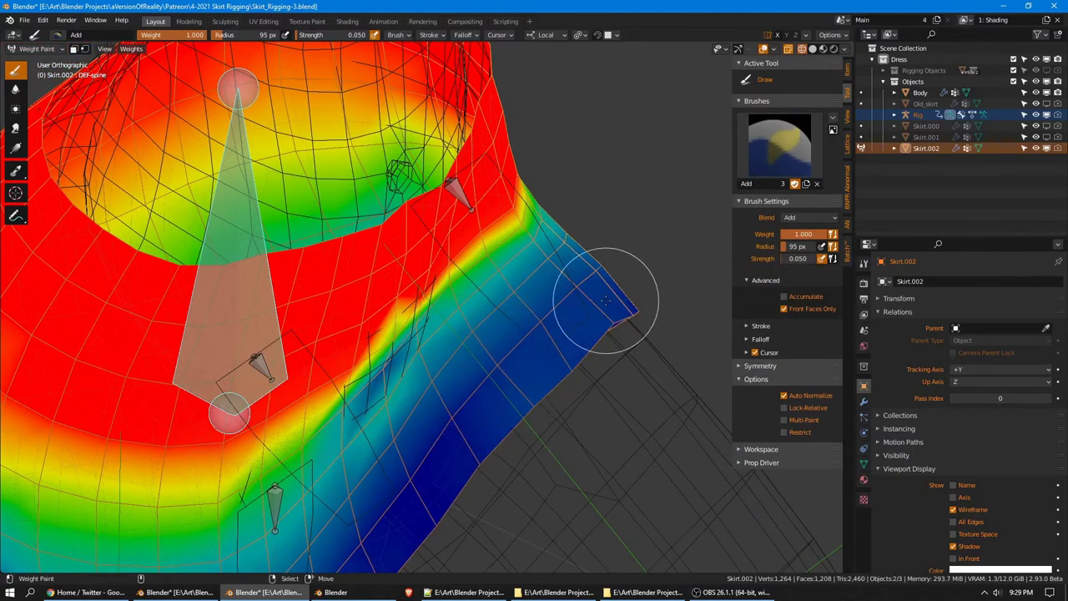
pyautogui.moveTo(601, 301); pyautogui.dragTo(476, 306, button='middle')
pyautogui.moveTo(476, 306); pyautogui.dragTo(415, 349)
pyautogui.moveTo(388, 384)
pyautogui.mouseDown()
pyautogui.moveTo(322, 309)
pyautogui.moveTo(322, 275)
pyautogui.mouseUp()
pyautogui.moveTo(322, 275); pyautogui.dragTo(419, 242, button='middle')
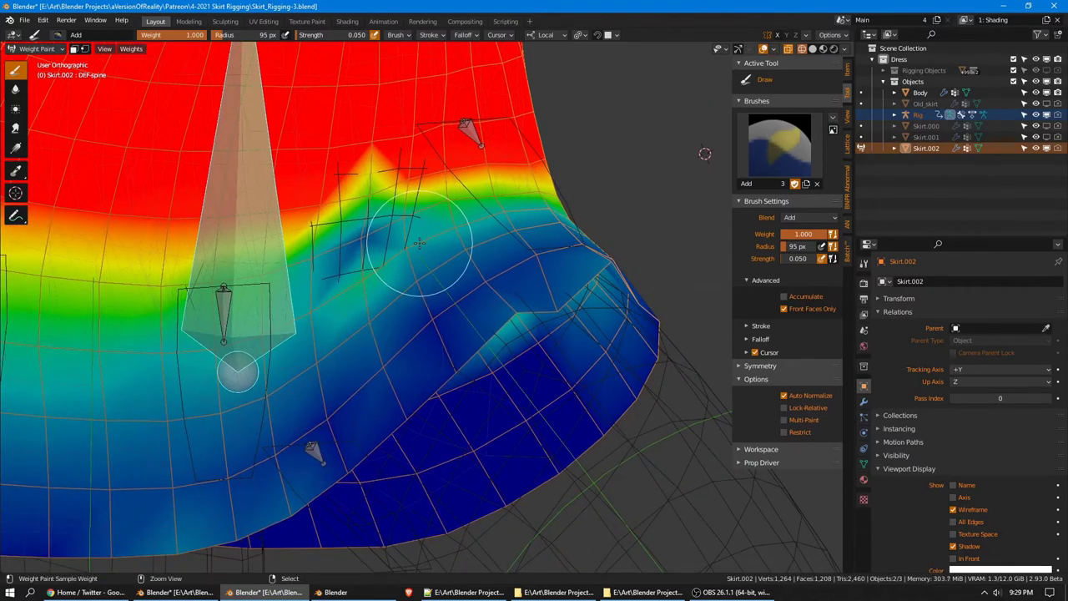
# Enable vertex selection masking and select the low-weight vertex beneath the spike in the DEF-spine gradient on the skirt front
pyautogui.click(84, 48)
pyautogui.rightClick(374, 253)
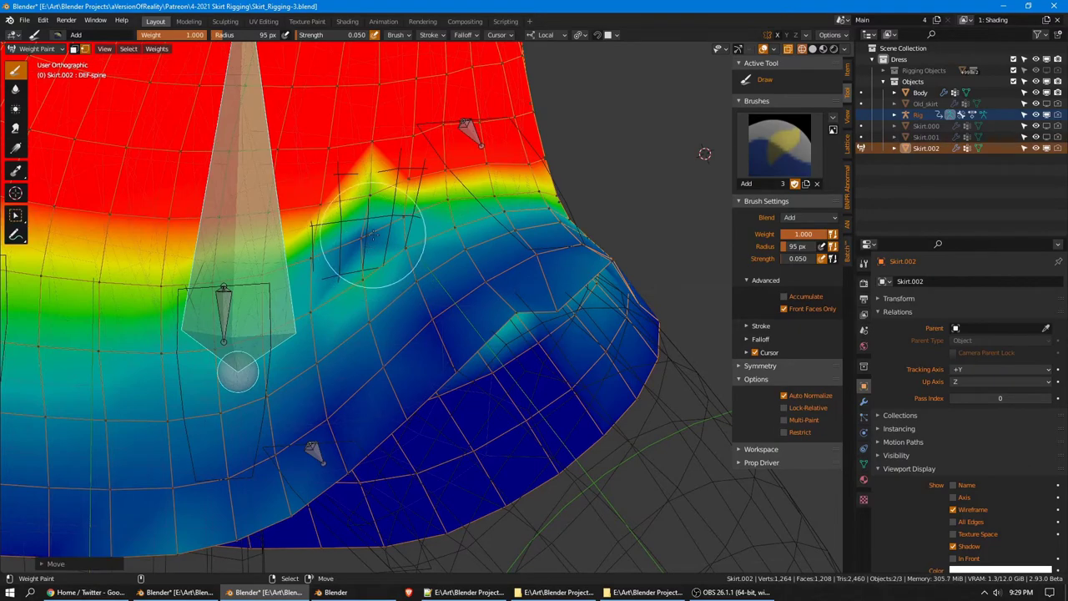
pyautogui.scroll(-3, 350, 282)
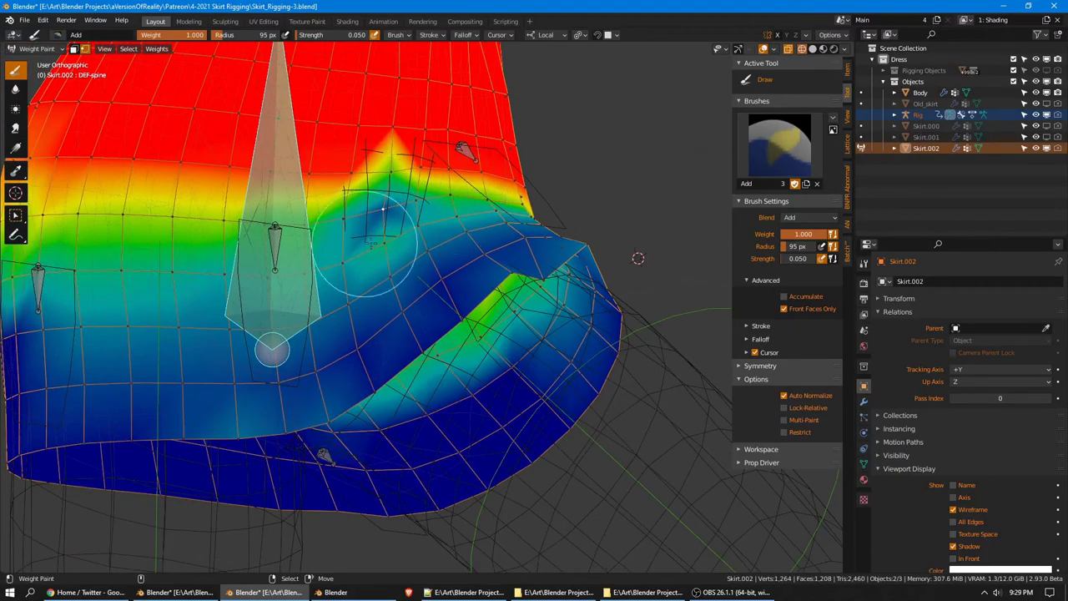
pyautogui.moveTo(382, 245)
pyautogui.mouseDown(button='middle')
pyautogui.moveTo(421, 209)
pyautogui.moveTo(478, 249)
pyautogui.moveTo(461, 296)
pyautogui.moveTo(348, 244)
pyautogui.mouseUp(button='middle')
pyautogui.scroll(2, 424, 266)
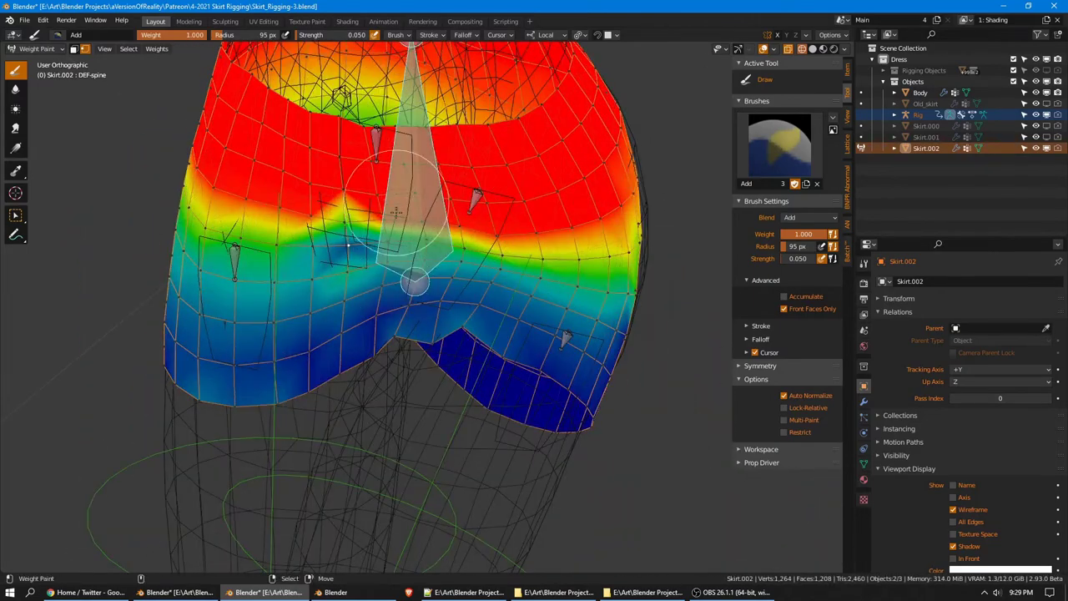
pyautogui.moveTo(396, 210); pyautogui.dragTo(400, 171, button='middle')
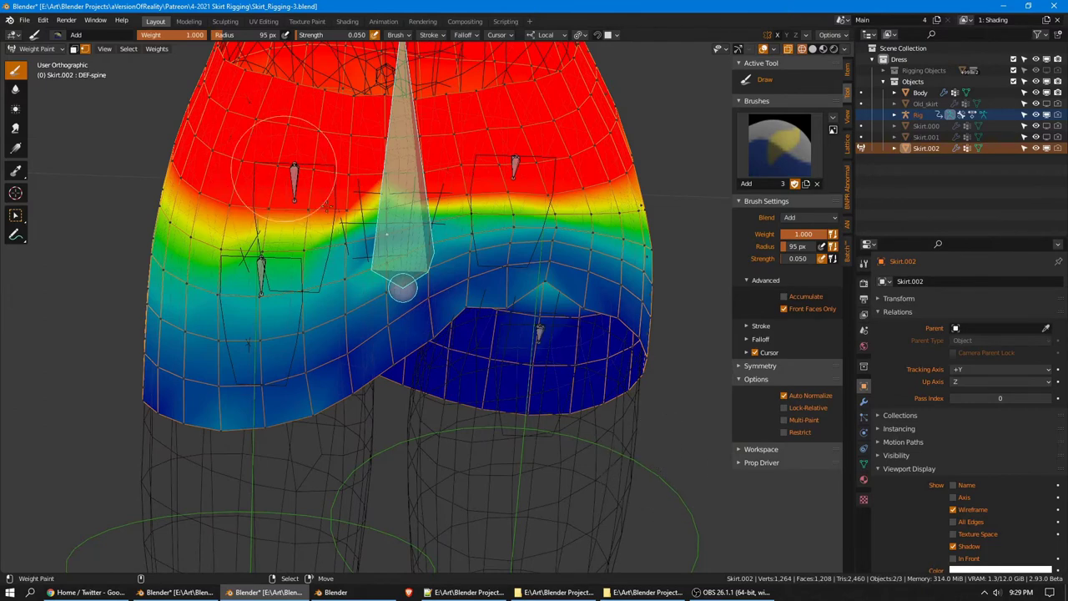
# Clear the rotation of thigh_fk.L in Pose Mode and return Skirt.002 to Weight Paint mode
pyautogui.hotkey('ctrl', 'Tab')
pyautogui.rightClick(643, 467)
pyautogui.hotkey('ctrl', 'Tab')
pyautogui.rightClick(660, 473)
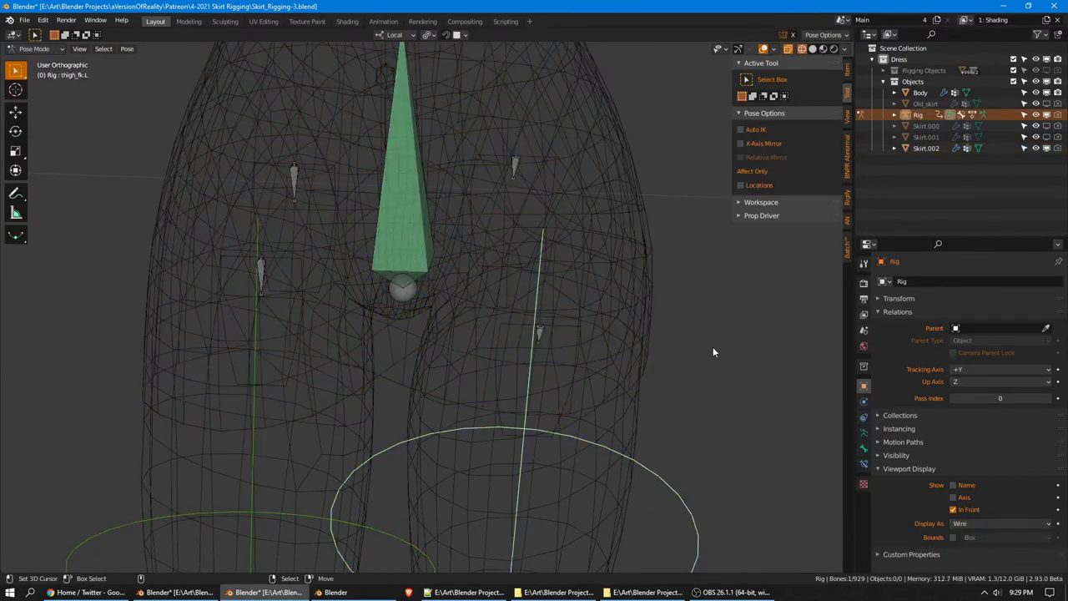
pyautogui.moveTo(713, 351); pyautogui.dragTo(637, 434, button='middle')
pyautogui.hotkey('ctrl', 'Tab')
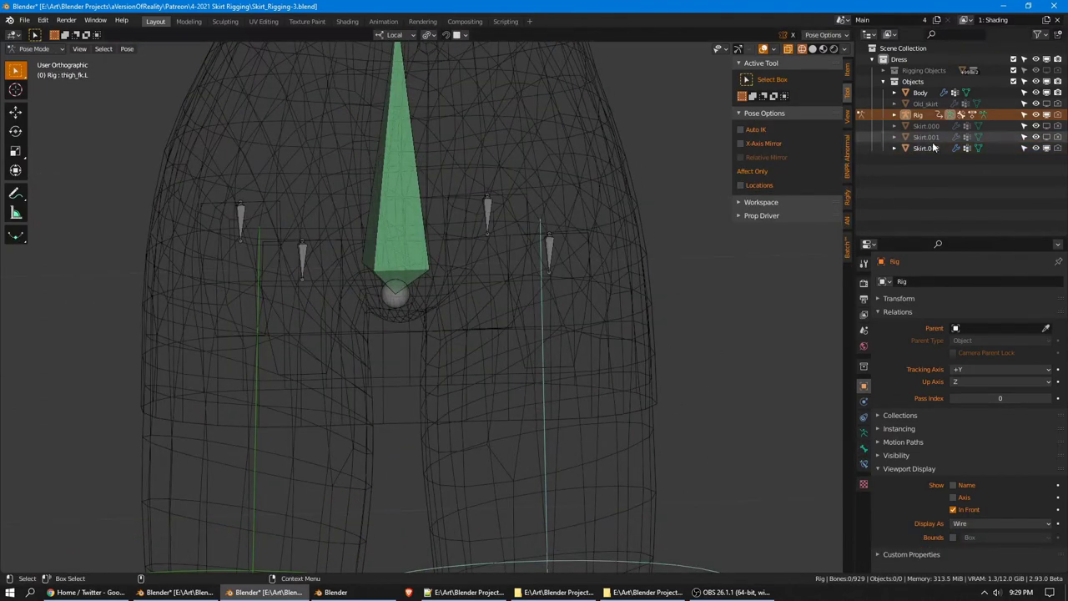
pyautogui.click(654, 406)
pyautogui.hotkey('ctrl', 'Tab')
pyautogui.scroll(1, 423, 220)
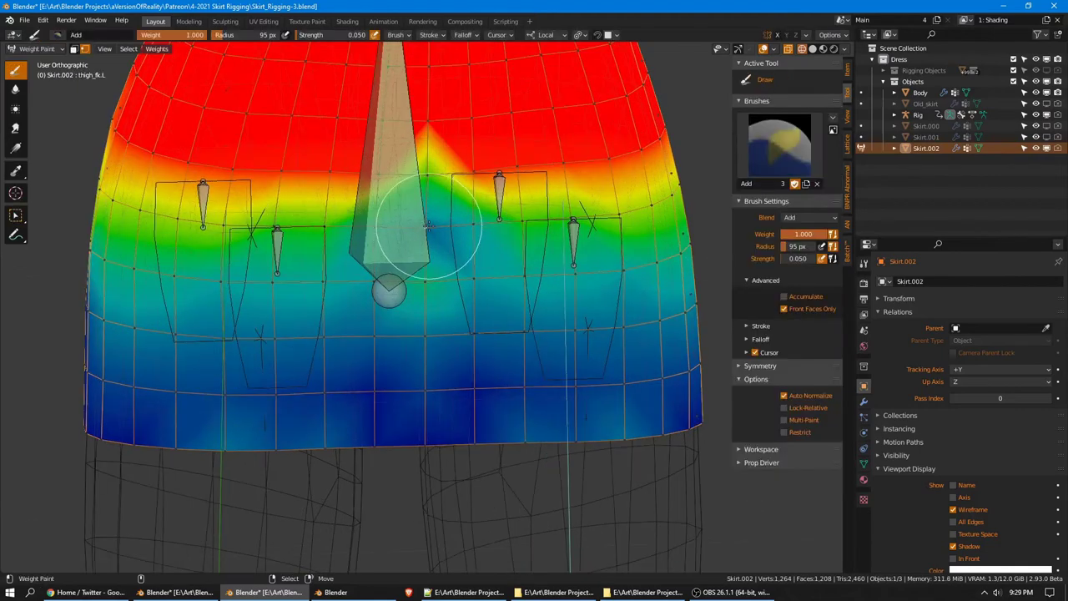
# Set the Add brush strength to 1.000, paint weight onto the selected front vertex, and turn off vertex masking
pyautogui.moveTo(439, 227); pyautogui.dragTo(434, 218, button='middle')
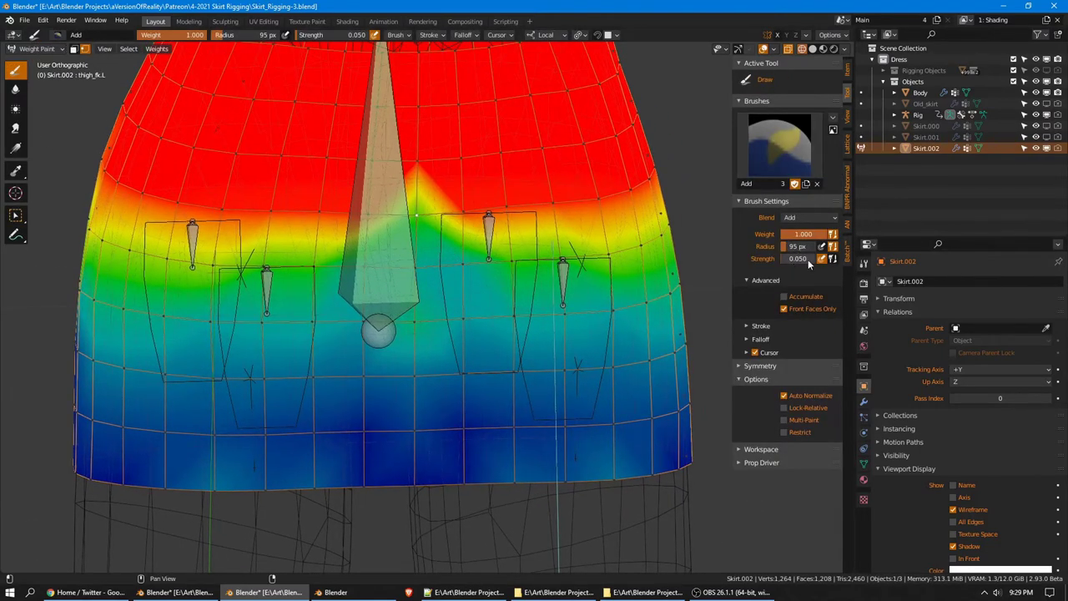
pyautogui.moveTo(415, 204); pyautogui.dragTo(421, 218)
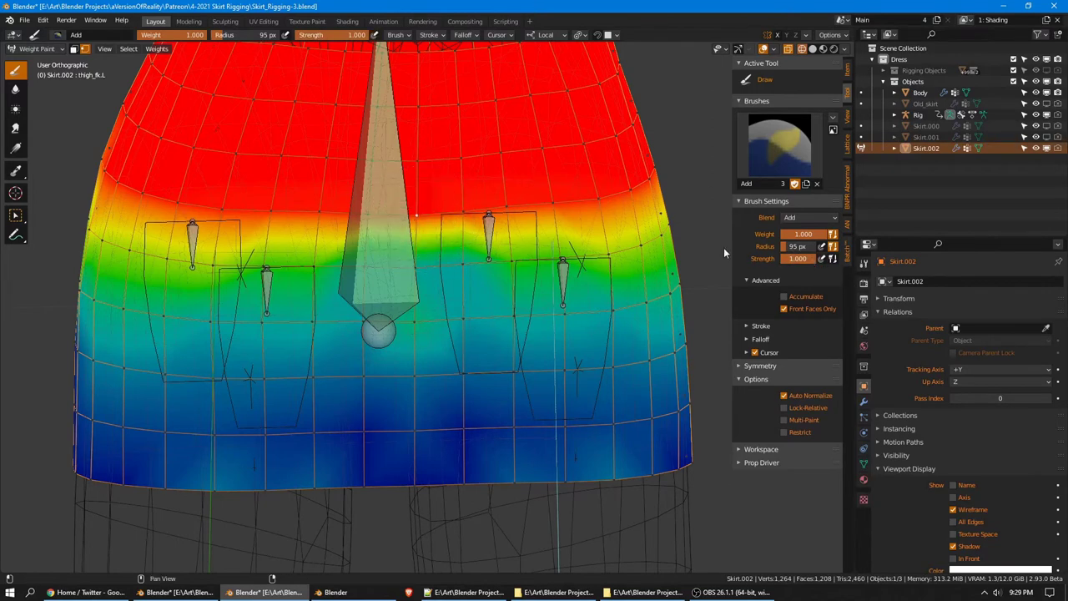
pyautogui.moveTo(723, 247)
pyautogui.mouseDown(button='middle')
pyautogui.moveTo(462, 299)
pyautogui.moveTo(468, 231)
pyautogui.moveTo(467, 334)
pyautogui.mouseUp(button='middle')
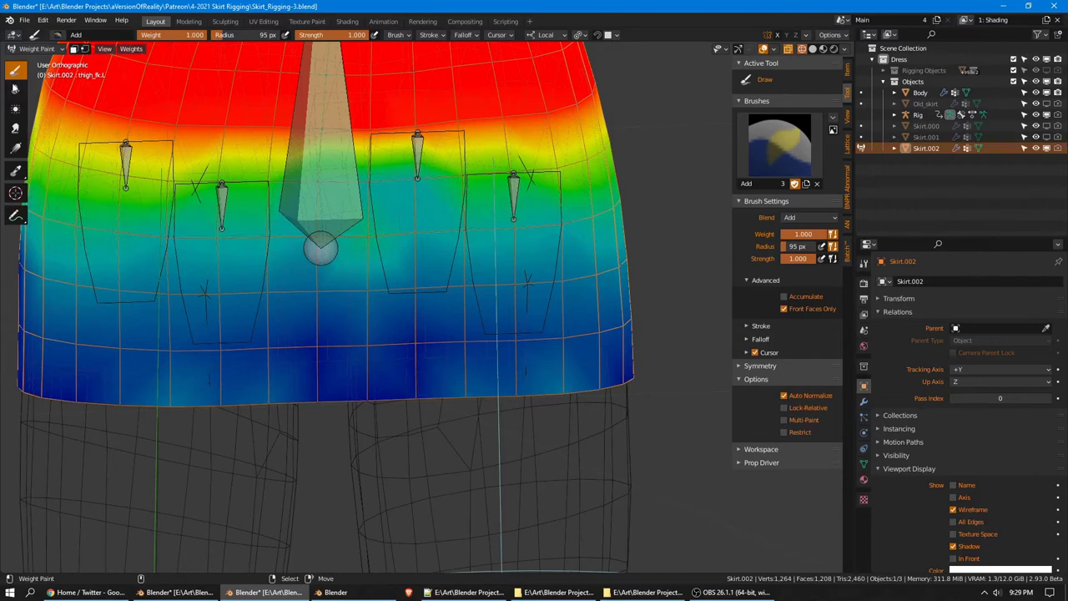
# Build up DEF-spine weight down the skirt's front centre to the hem with the Add brush at 0.050 strength
pyautogui.click(15, 89)
pyautogui.rightClick(322, 206)
pyautogui.scroll(1, 377, 293)
pyautogui.press('KP_1')
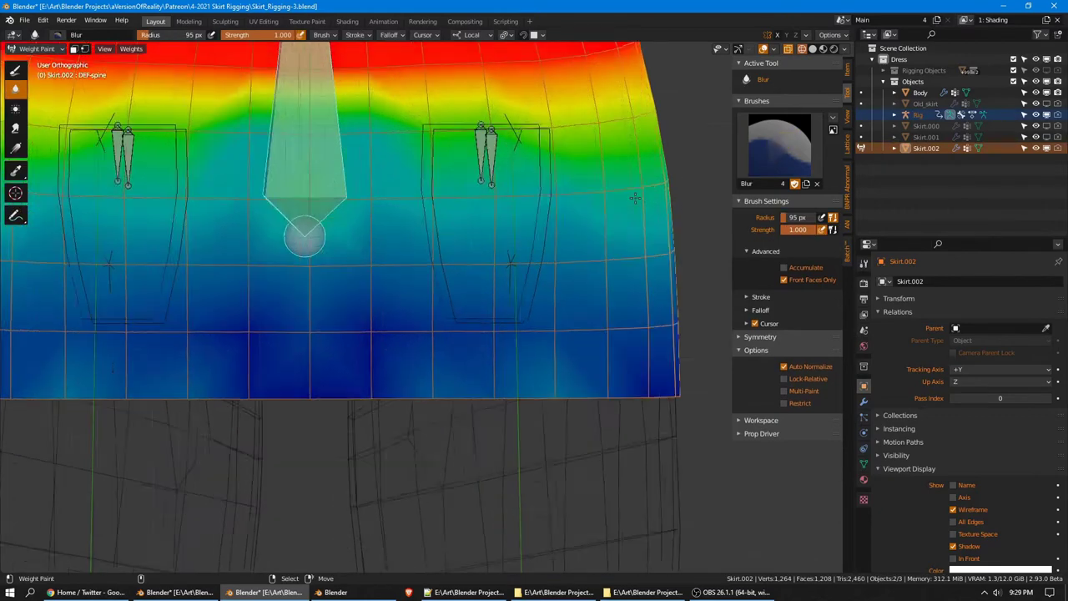
pyautogui.click(778, 148)
pyautogui.click(14, 70)
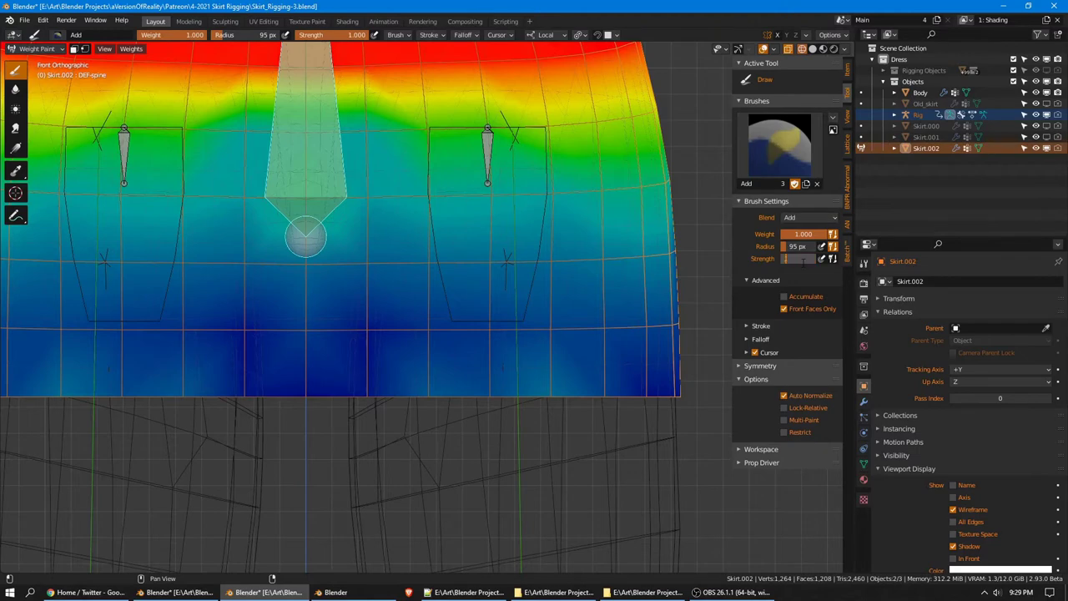
pyautogui.hotkey('alt', 'Tab')
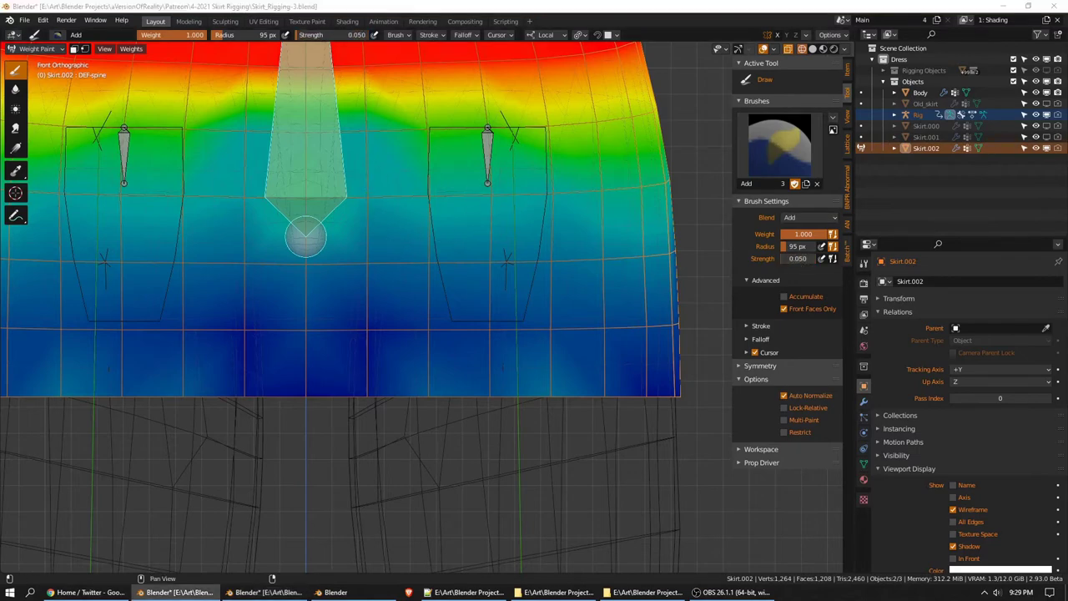
pyautogui.keyDown('shift'); pyautogui.moveTo(239, 200); pyautogui.dragTo(302, 216, button='middle'); pyautogui.keyUp('shift')
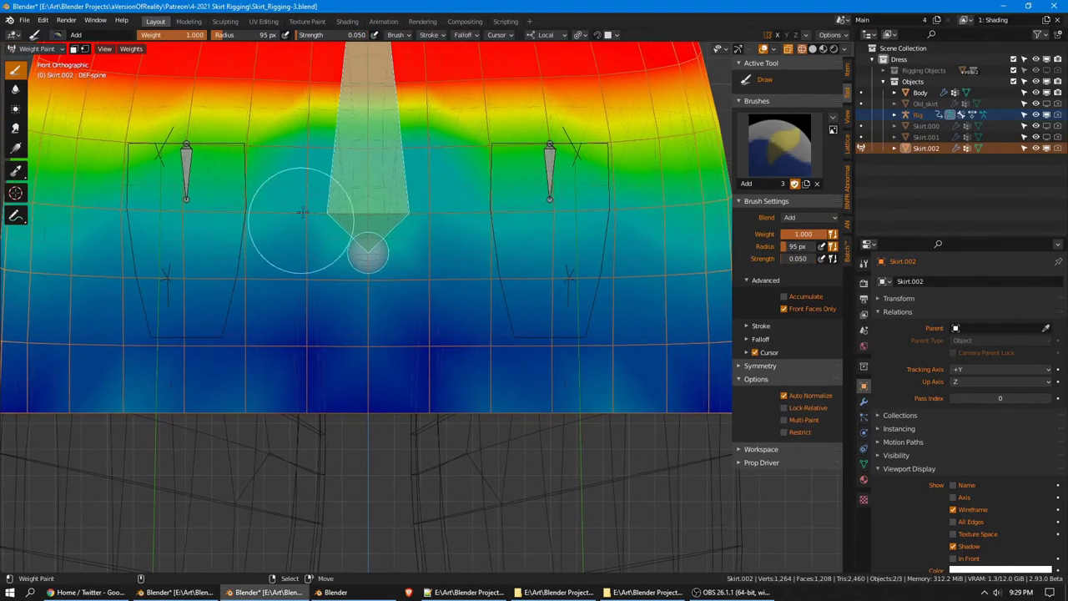
pyautogui.moveTo(378, 222)
pyautogui.mouseDown()
pyautogui.moveTo(359, 323)
pyautogui.moveTo(374, 356)
pyautogui.moveTo(430, 334)
pyautogui.moveTo(431, 417)
pyautogui.moveTo(409, 258)
pyautogui.mouseUp()
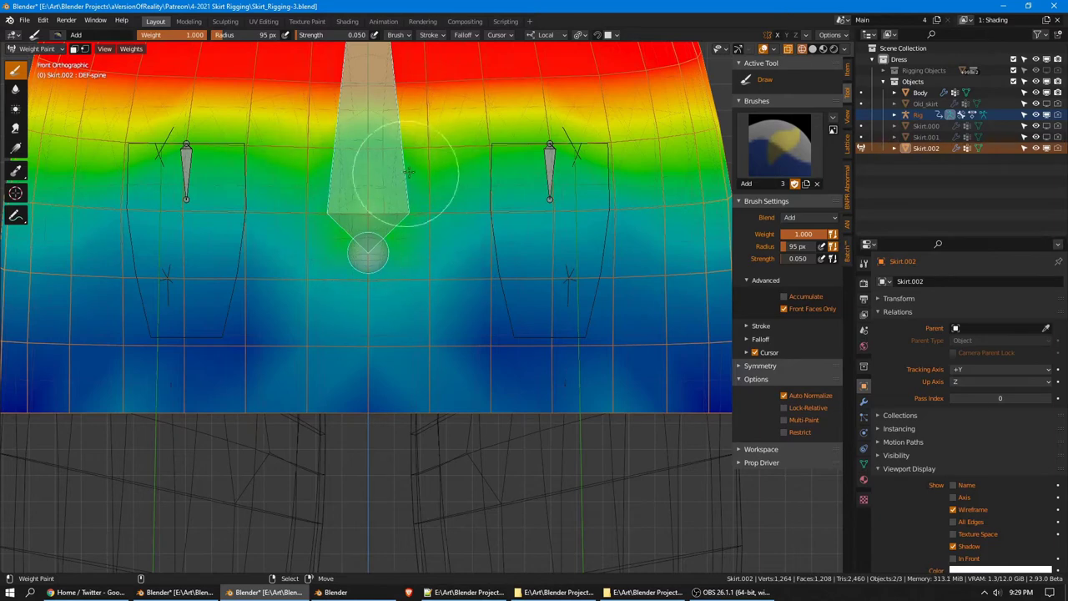
pyautogui.moveTo(419, 307); pyautogui.dragTo(379, 389)
pyautogui.moveTo(411, 254)
pyautogui.mouseDown()
pyautogui.moveTo(365, 309)
pyautogui.moveTo(364, 417)
pyautogui.mouseUp()
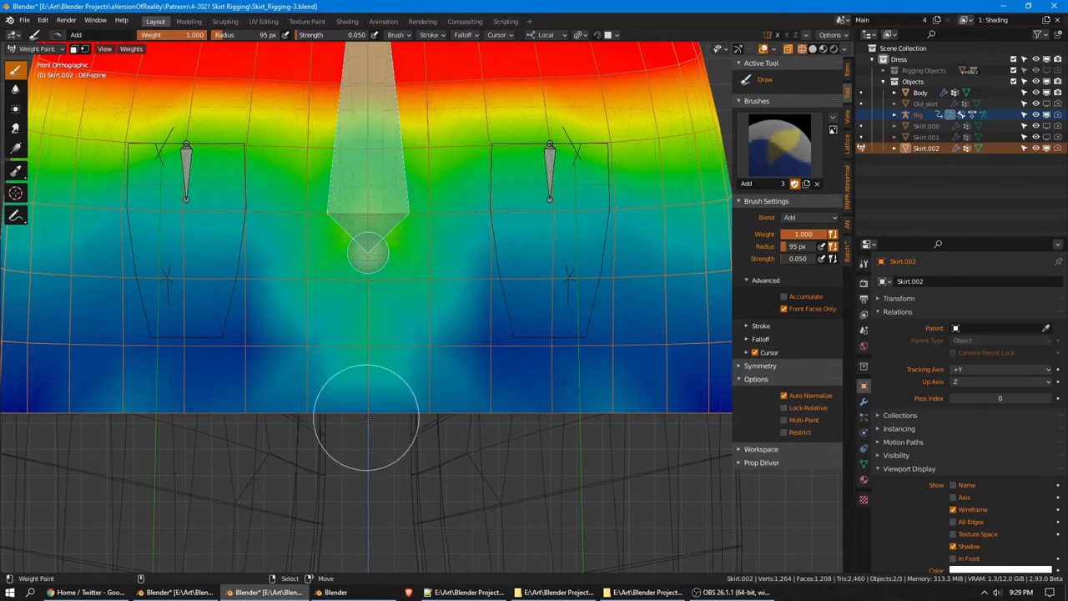
pyautogui.moveTo(430, 304)
pyautogui.mouseDown()
pyautogui.moveTo(469, 226)
pyautogui.moveTo(439, 162)
pyautogui.moveTo(510, 131)
pyautogui.moveTo(381, 143)
pyautogui.mouseUp()
pyautogui.scroll(-2, 386, 196)
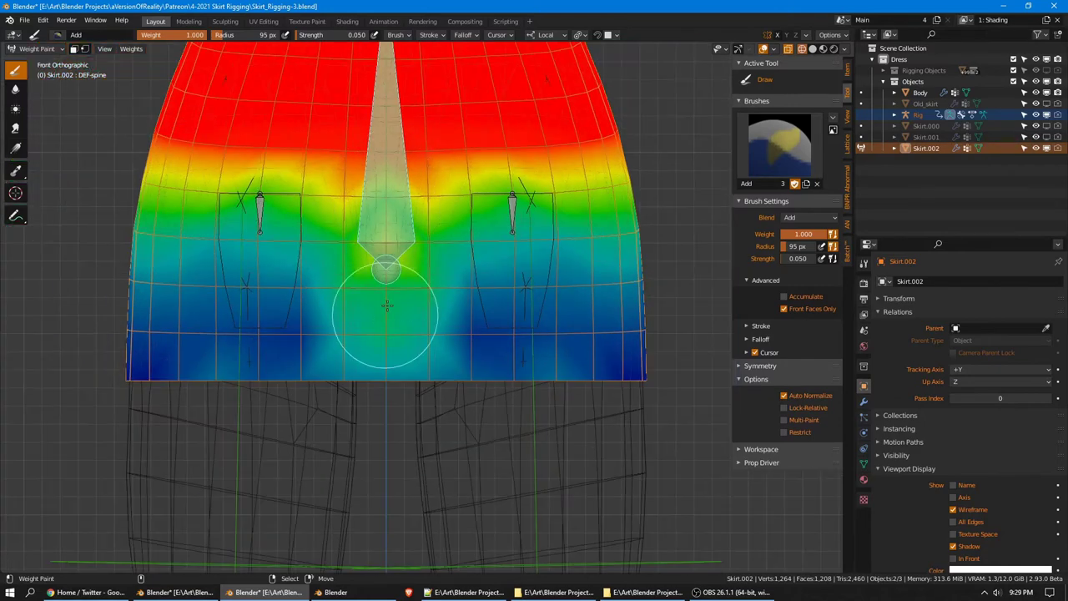
# Blur the DEF-spine weights on the lower skirt front between the centre and the side at full strength
pyautogui.moveTo(386, 425)
pyautogui.mouseDown(button='middle')
pyautogui.moveTo(362, 346)
pyautogui.moveTo(448, 370)
pyautogui.moveTo(607, 369)
pyautogui.moveTo(543, 306)
pyautogui.mouseUp(button='middle')
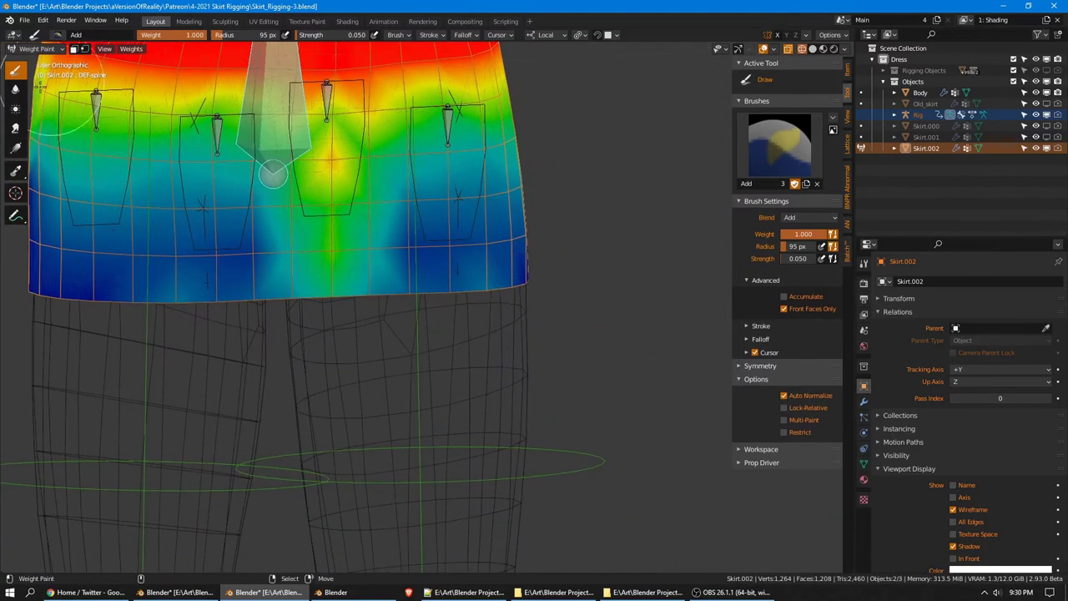
pyautogui.click(15, 88)
pyautogui.scroll(2, 495, 175)
pyautogui.moveTo(435, 207); pyautogui.dragTo(410, 202)
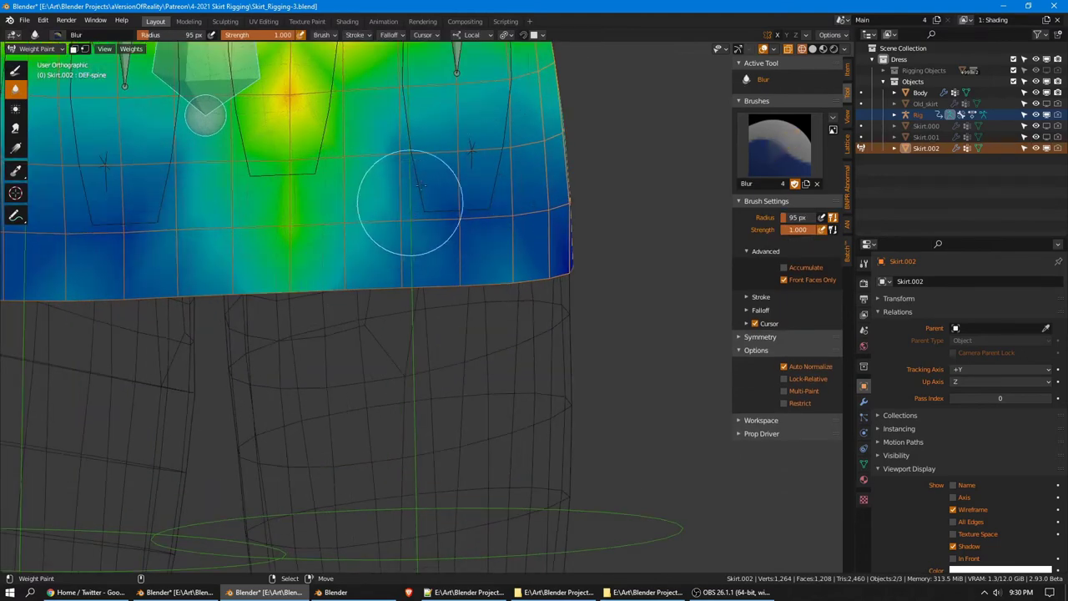
pyautogui.moveTo(455, 126); pyautogui.dragTo(400, 179)
pyautogui.moveTo(423, 131); pyautogui.dragTo(441, 189)
pyautogui.moveTo(531, 137); pyautogui.dragTo(470, 154, button='middle')
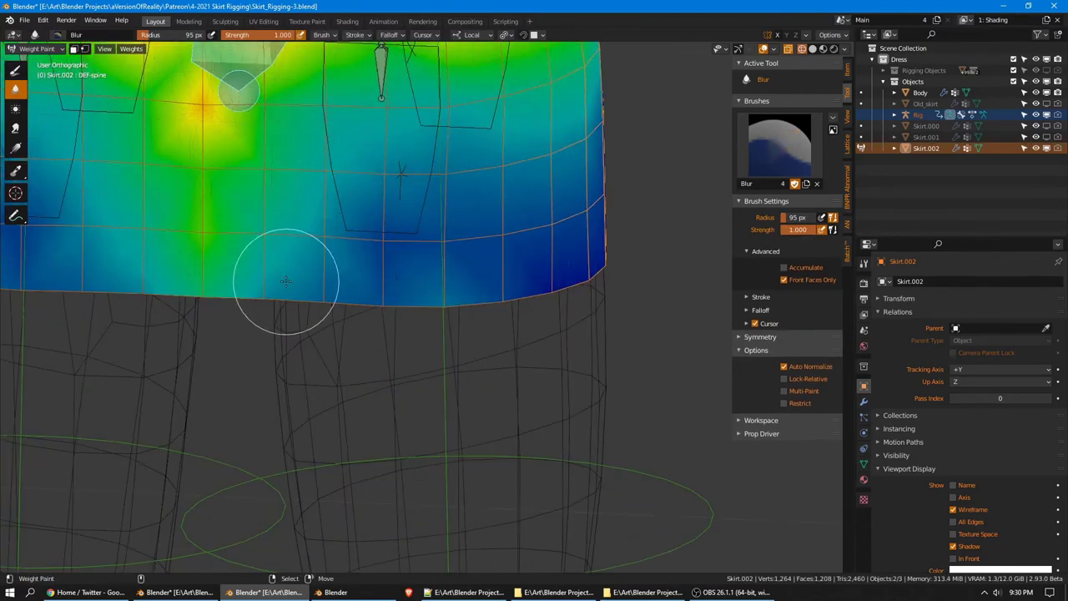
pyautogui.moveTo(372, 237); pyautogui.dragTo(335, 242)
# Subtract DEF-spine weight along the lower front hem toward the skirt's side with the Subtract brush at 0.050 strength
pyautogui.click(15, 70)
pyautogui.click(790, 173)
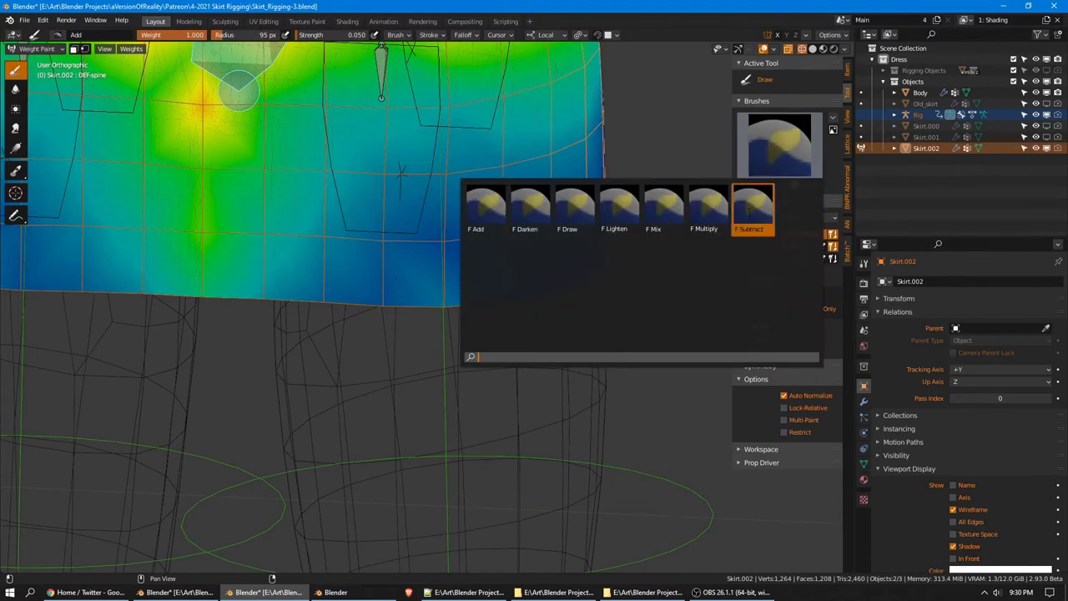
pyautogui.click(757, 210)
pyautogui.moveTo(484, 269); pyautogui.dragTo(615, 239)
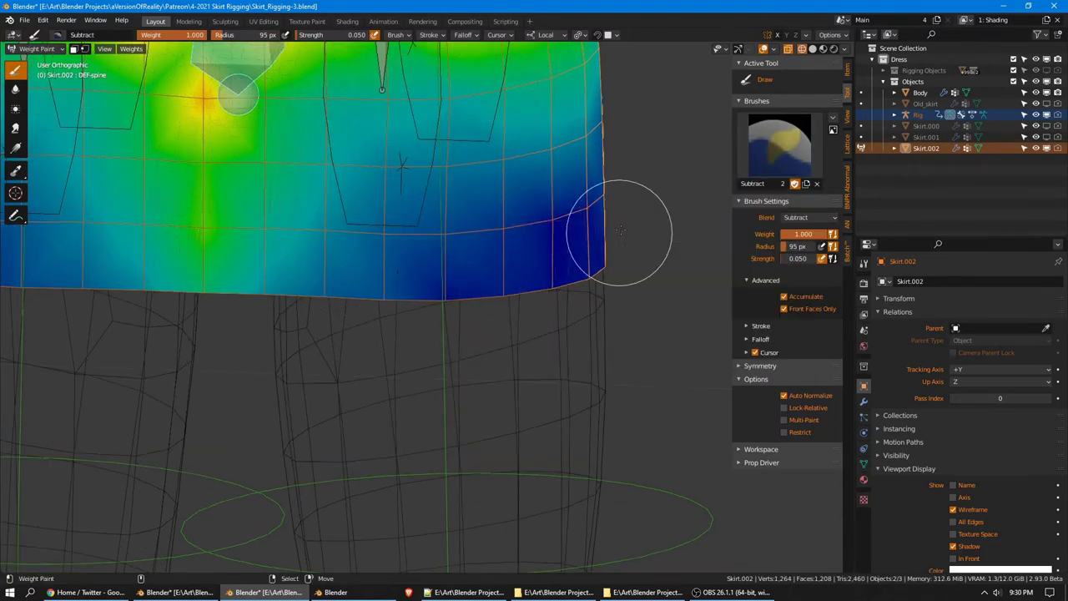
pyautogui.moveTo(615, 239); pyautogui.dragTo(500, 239, button='middle')
pyautogui.moveTo(632, 237)
pyautogui.mouseDown(button='middle')
pyautogui.moveTo(455, 239)
pyautogui.moveTo(334, 357)
pyautogui.mouseUp(button='middle')
pyautogui.scroll(-2, 416, 357)
# Enter Edit Mode on Skirt.002 with solid shading and circle-select faces in the bottom row at the skirt's side
pyautogui.press('Tab')
pyautogui.moveTo(543, 360)
pyautogui.mouseDown(button='middle')
pyautogui.moveTo(536, 342)
pyautogui.moveTo(486, 311)
pyautogui.mouseUp(button='middle')
pyautogui.press('g')
pyautogui.rightClick(543, 354)
pyautogui.press('z')
pyautogui.click(545, 354)
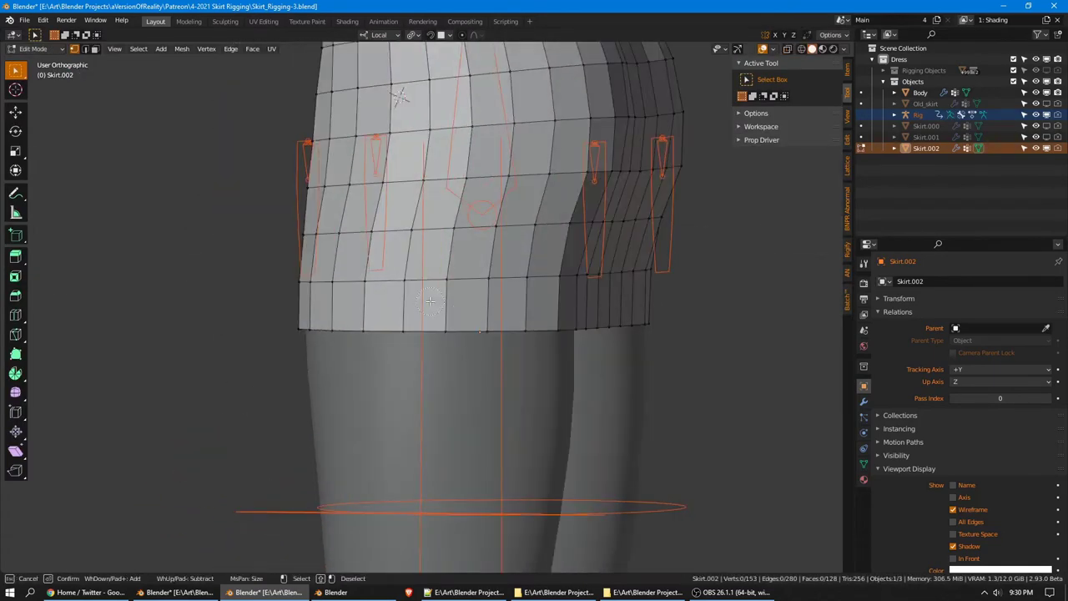
pyautogui.rightClick(473, 290)
pyautogui.moveTo(473, 291); pyautogui.dragTo(518, 258, button='middle')
pyautogui.press('c')
pyautogui.click(517, 272)
pyautogui.rightClick(518, 275)
# Enable the Vertex Group Weights overlay to inspect the DEF-spine weights on the mesh, and deselect all geometry
pyautogui.click(863, 464)
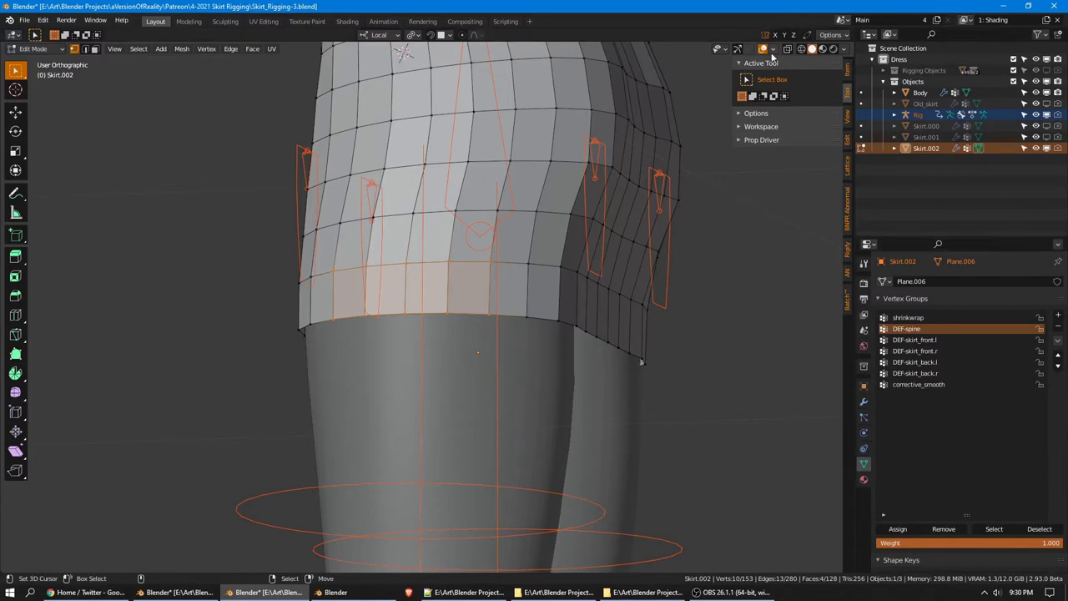
pyautogui.click(773, 48)
pyautogui.click(731, 394)
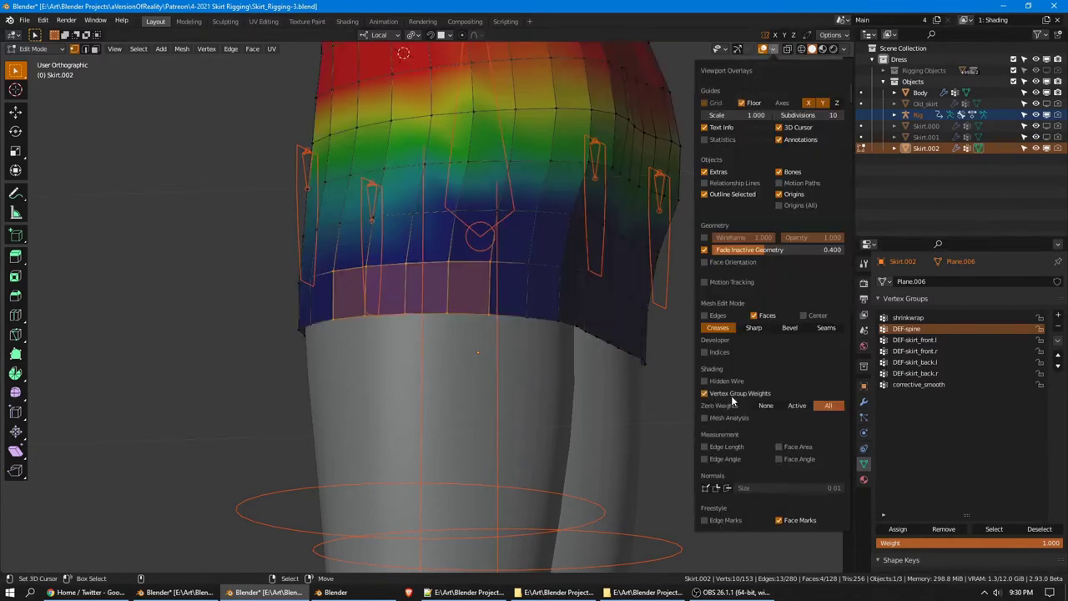
pyautogui.keyDown('shift'); pyautogui.moveTo(591, 211); pyautogui.dragTo(577, 245, button='middle'); pyautogui.keyUp('shift')
pyautogui.moveTo(484, 260); pyautogui.dragTo(584, 272, button='middle')
pyautogui.hotkey('alt', 'a')
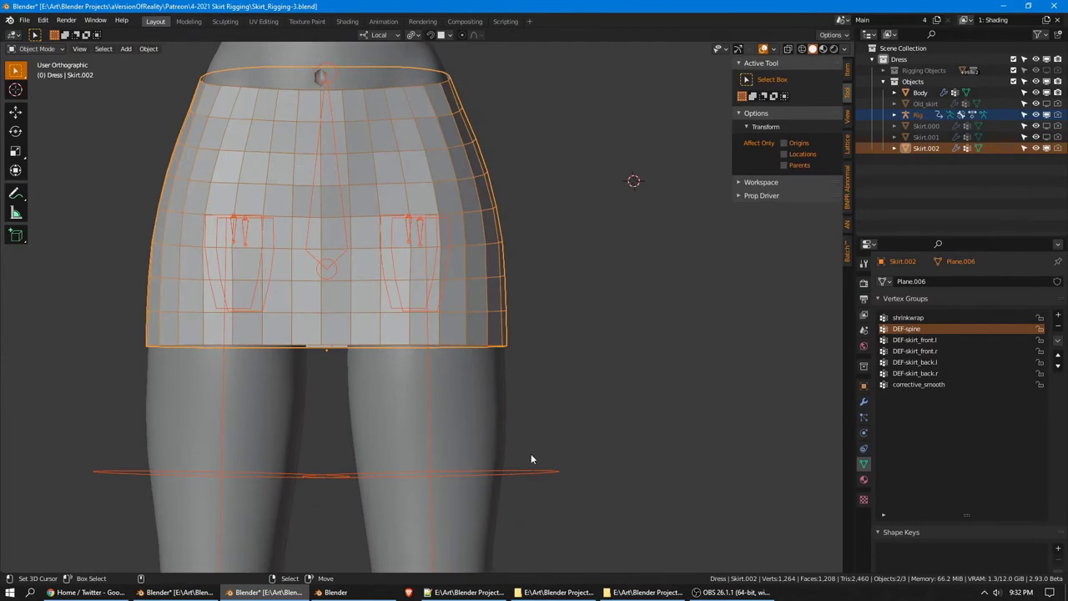
# Rotate thigh_fk.L about -45° around its local X axis in Pose Mode to raise the thigh
pyautogui.click(539, 473)
pyautogui.hotkey('ctrl', 'Tab')
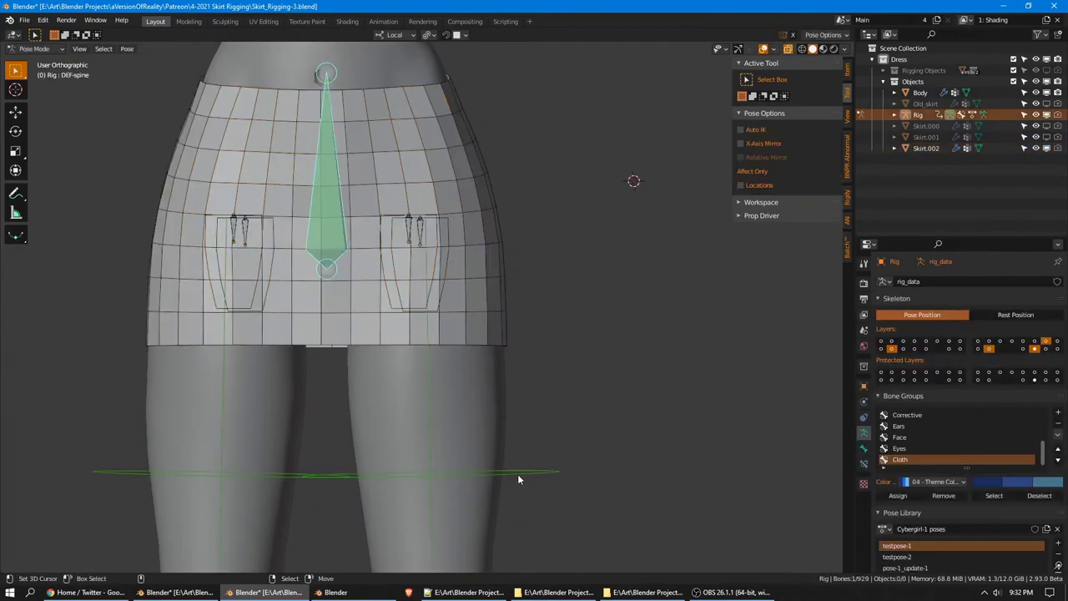
pyautogui.moveTo(517, 474); pyautogui.dragTo(611, 431, button='middle')
pyautogui.press('r')
pyautogui.press('x')
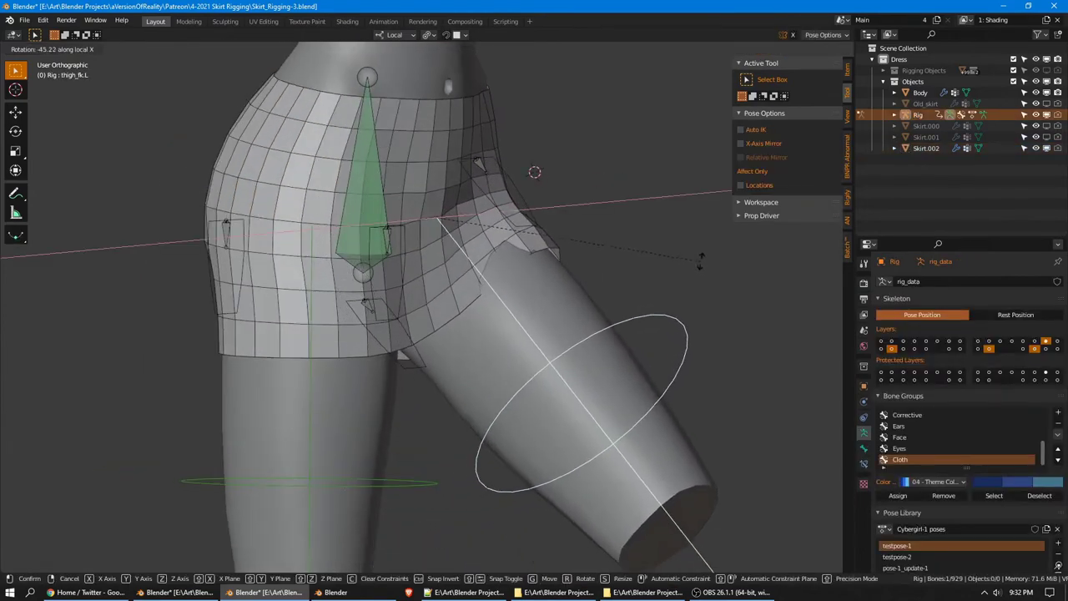
pyautogui.click(627, 298)
pyautogui.scroll(2, 627, 298)
pyautogui.rightClick(575, 258)
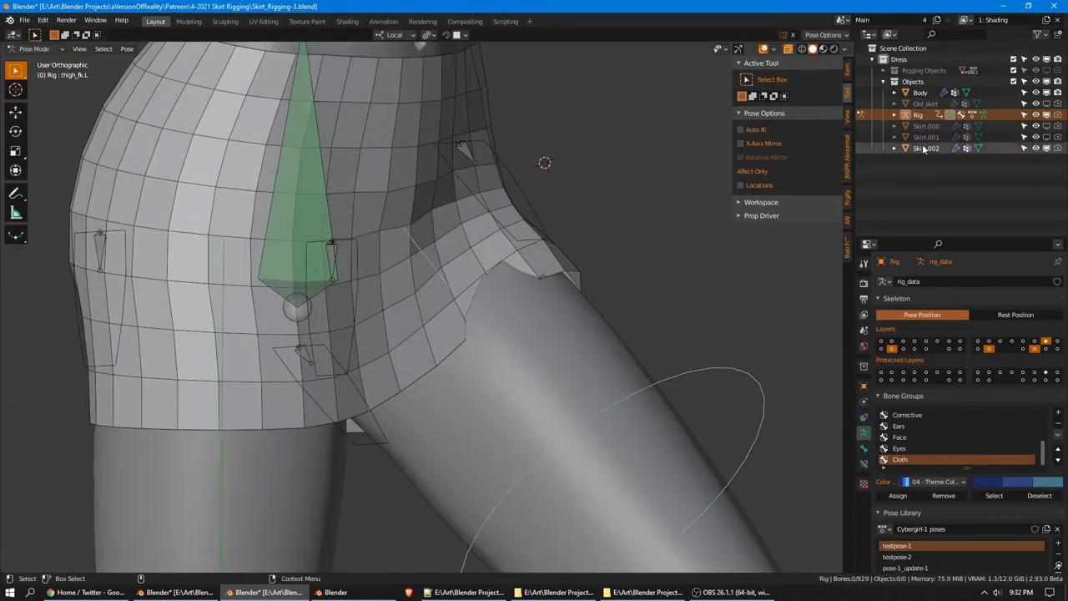
# Turn off the viewport display of the CorrectiveSmooth modifier on Skirt.002
pyautogui.click(926, 148)
pyautogui.click(863, 402)
pyautogui.click(1009, 333)
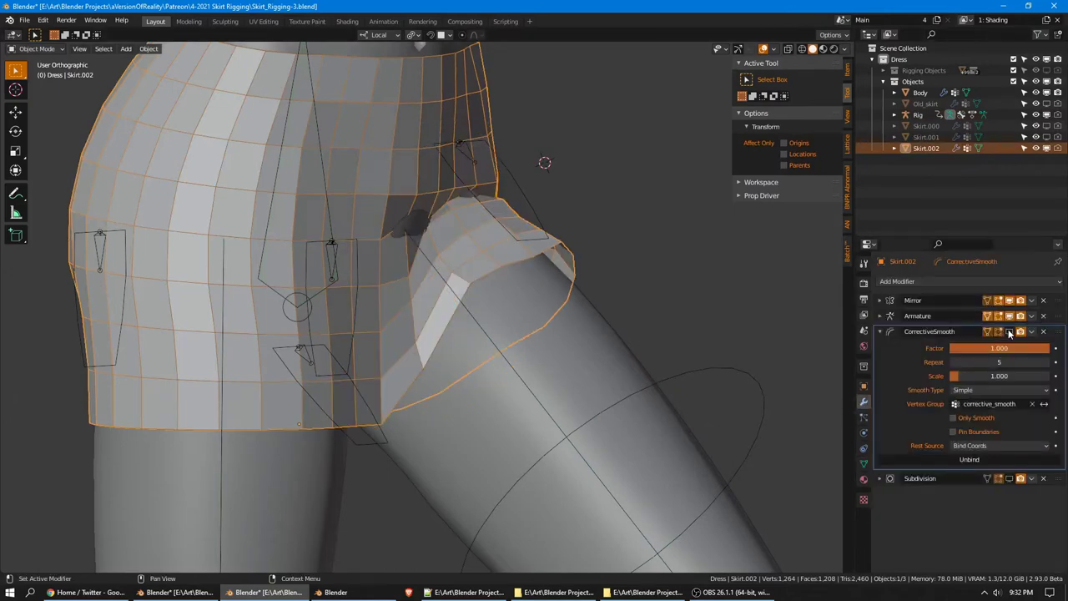
# Switch Skirt.002 to Weight Paint mode and view the weights around the raised thigh
pyautogui.moveTo(734, 235); pyautogui.dragTo(548, 195, button='middle')
pyautogui.scroll(1, 614, 188)
pyautogui.hotkey('ctrl', 'Tab')
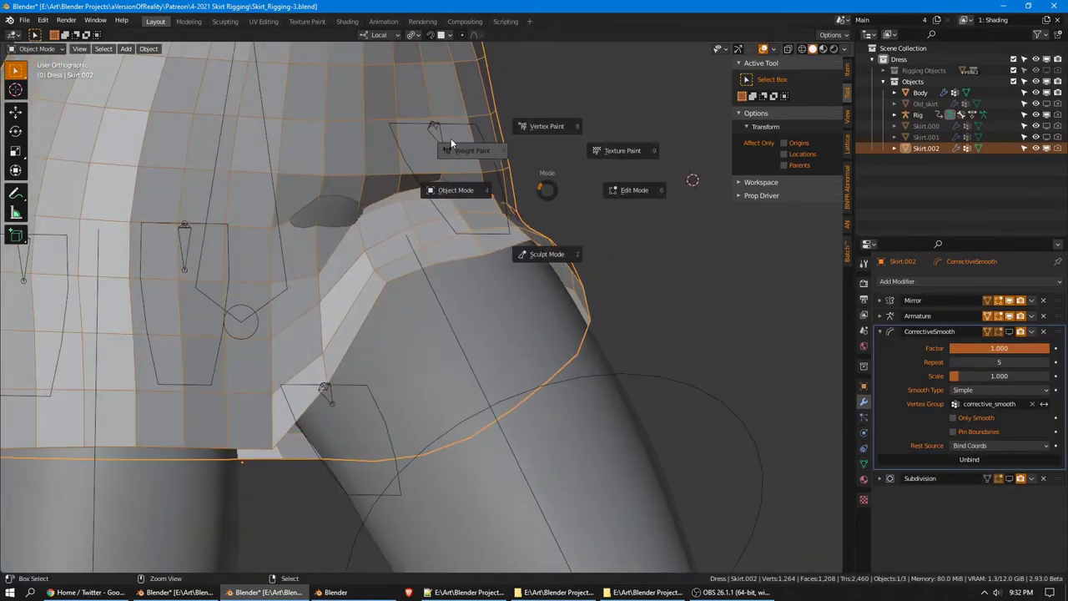
pyautogui.click(451, 138)
pyautogui.moveTo(451, 310)
pyautogui.mouseDown(button='middle')
pyautogui.moveTo(507, 226)
pyautogui.moveTo(608, 251)
pyautogui.moveTo(639, 322)
pyautogui.moveTo(12, 167)
pyautogui.moveTo(19, 87)
pyautogui.mouseUp(button='middle')
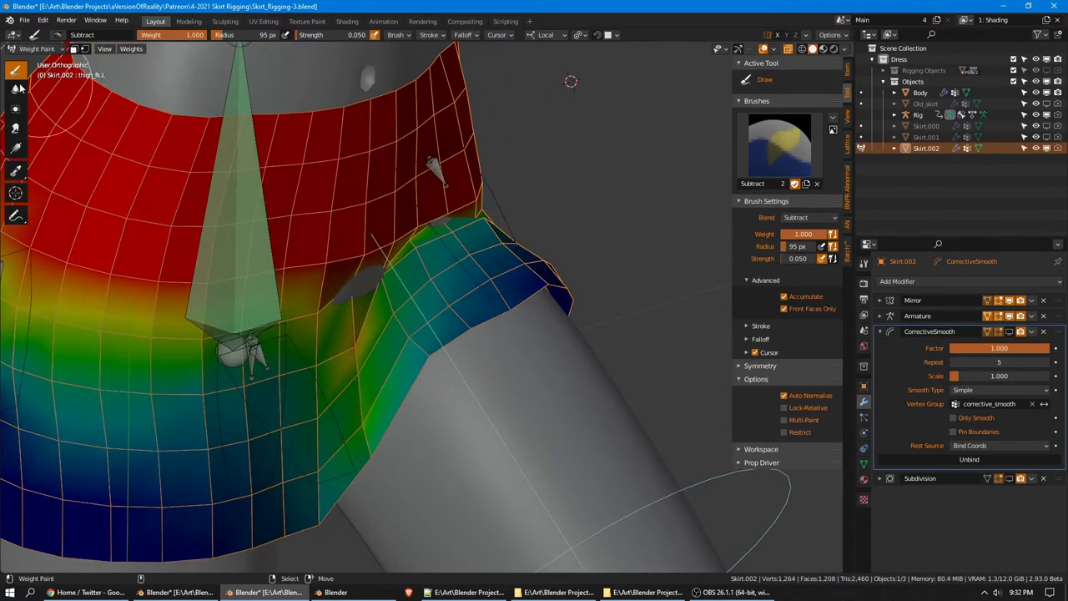
# Smooth the DEF-skirt_front.l weights over the skirt front above the raised thigh with the Blur brush at strength 1.000
pyautogui.click(18, 87)
pyautogui.scroll(1, 383, 181)
pyautogui.rightClick(435, 140)
pyautogui.scroll(1, 508, 267)
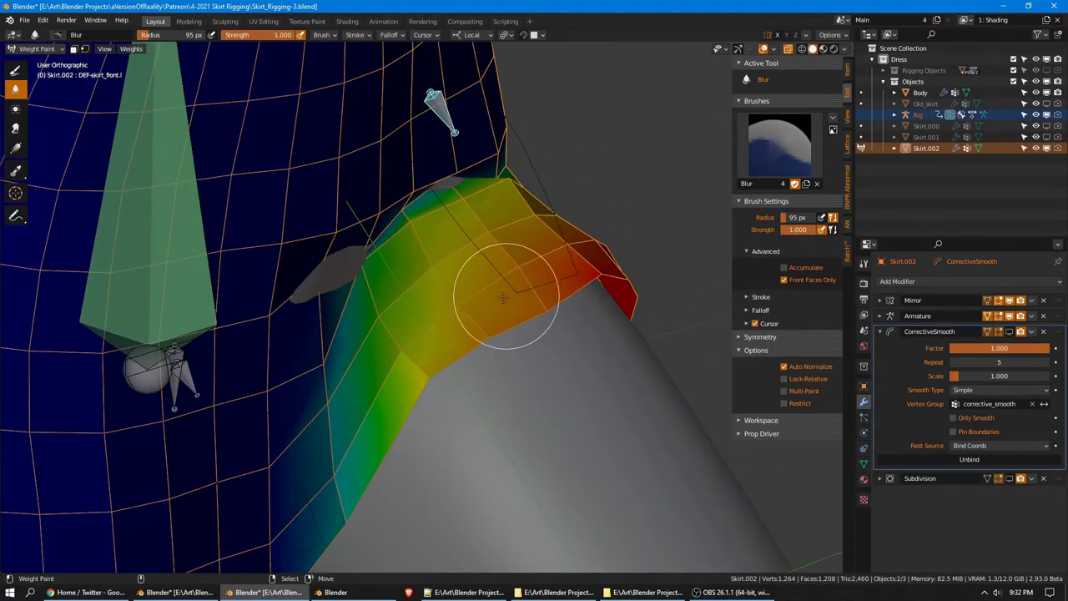
pyautogui.moveTo(504, 298)
pyautogui.mouseDown()
pyautogui.moveTo(424, 357)
pyautogui.moveTo(464, 269)
pyautogui.mouseUp()
pyautogui.moveTo(504, 271); pyautogui.dragTo(464, 258, button='middle')
pyautogui.moveTo(448, 204); pyautogui.dragTo(301, 250)
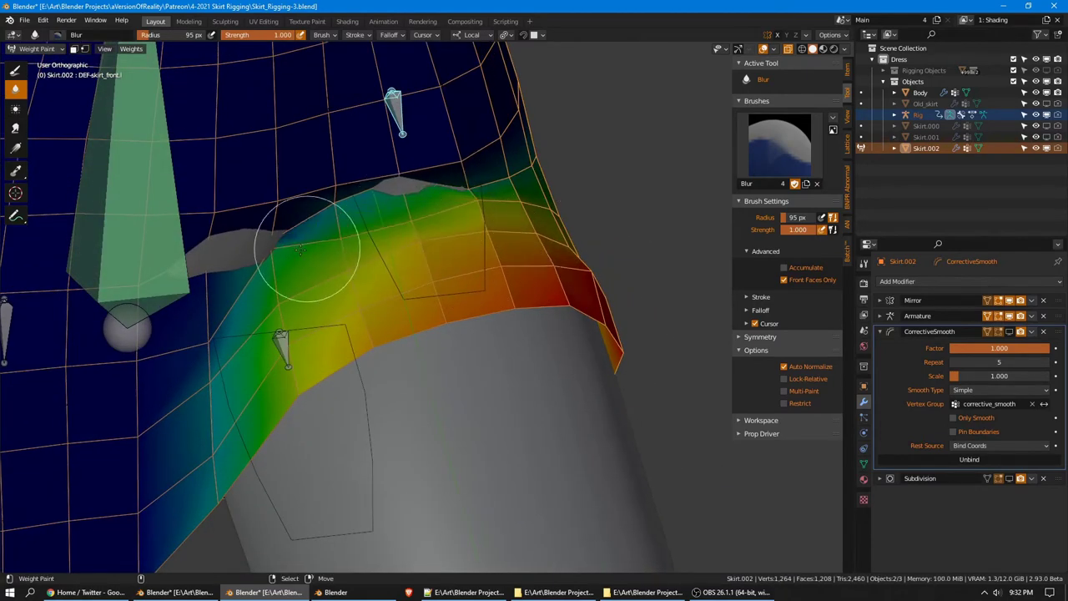
pyautogui.moveTo(300, 250)
pyautogui.mouseDown(button='middle')
pyautogui.moveTo(309, 232)
pyautogui.moveTo(355, 279)
pyautogui.moveTo(312, 261)
pyautogui.mouseUp(button='middle')
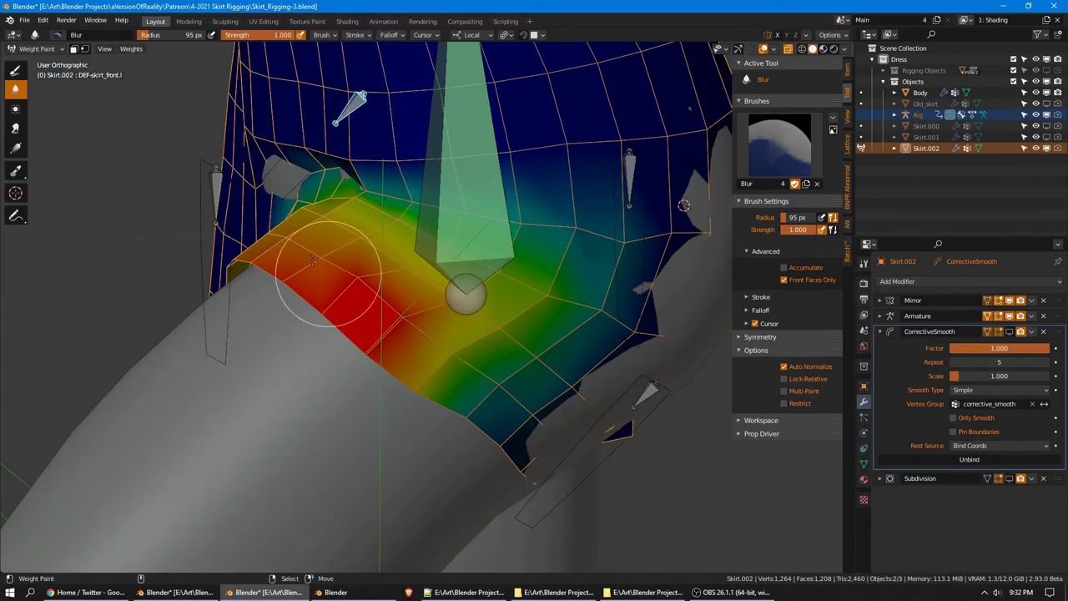
# Make DEF-spine the active bone and blur its weights along the crease where the body pokes through above the raised thigh
pyautogui.moveTo(444, 353); pyautogui.dragTo(477, 226, button='middle')
pyautogui.keyDown('ctrl'); pyautogui.click(476, 227); pyautogui.keyUp('ctrl')
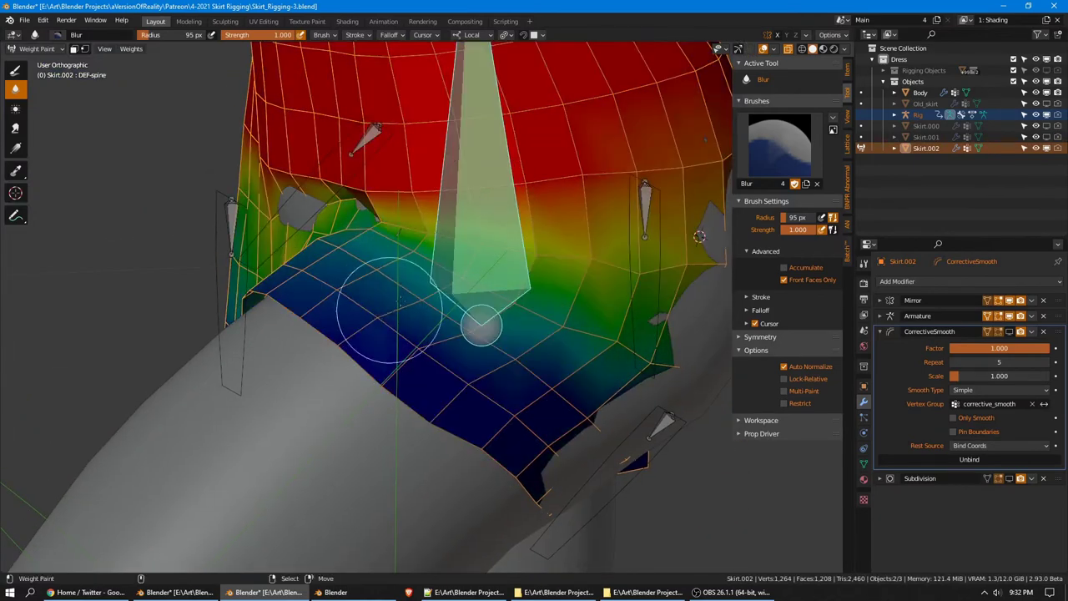
pyautogui.moveTo(345, 441); pyautogui.dragTo(344, 292, button='middle')
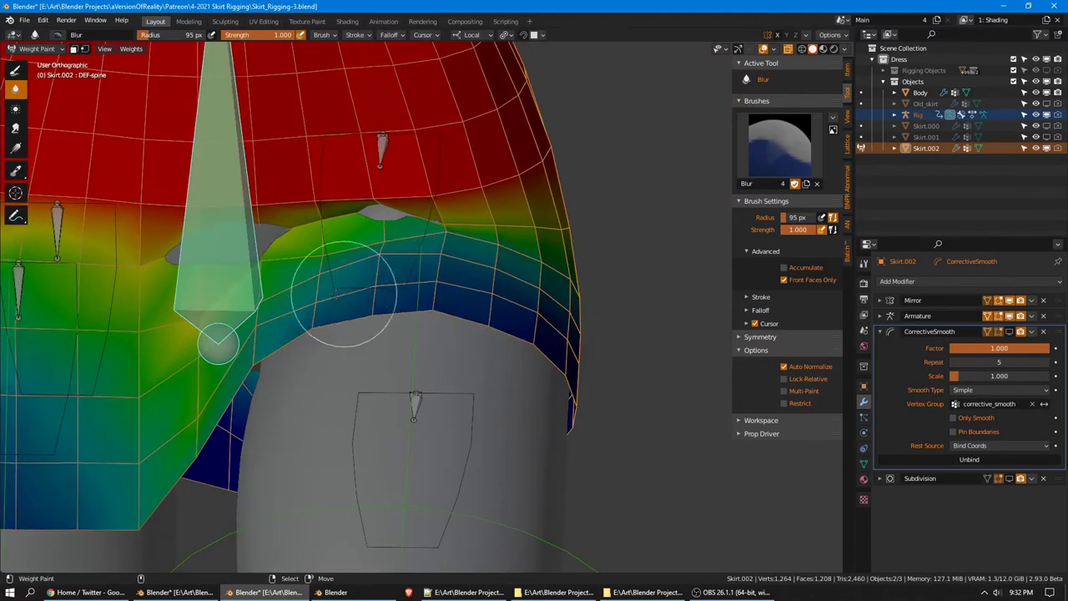
pyautogui.moveTo(416, 227); pyautogui.dragTo(370, 196)
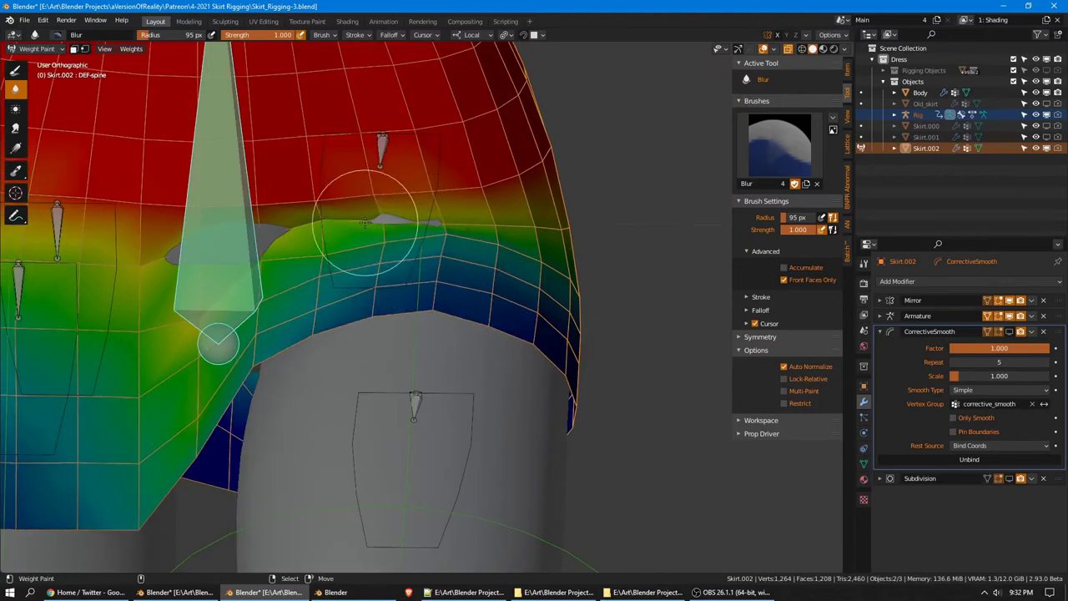
pyautogui.moveTo(317, 307); pyautogui.dragTo(321, 295, button='middle')
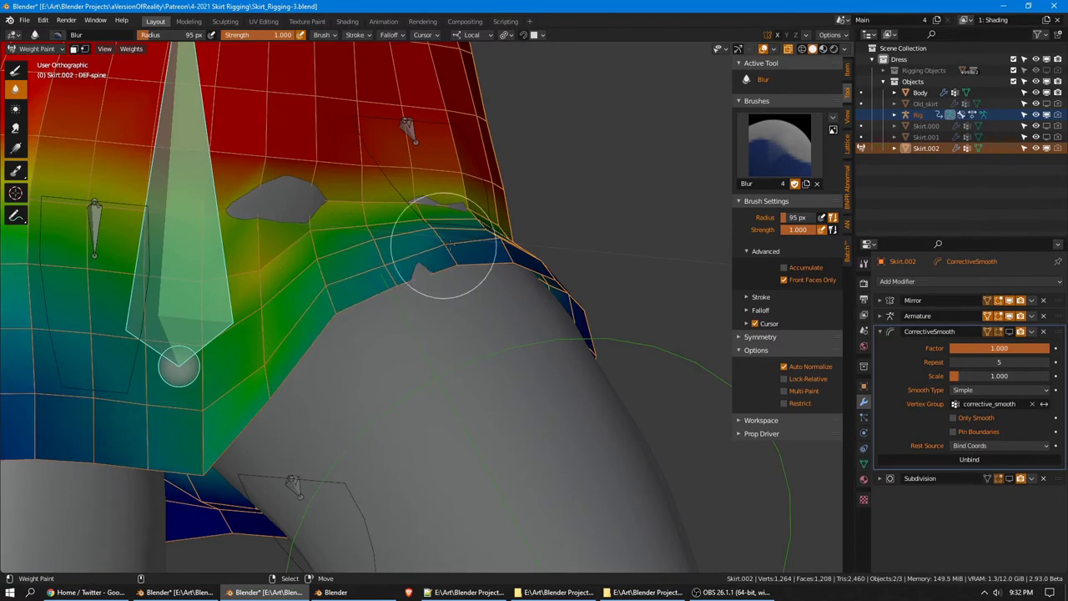
# Activate the DEF-skirt_front.l weights and switch to the Draw tool with the Add brush
pyautogui.moveTo(449, 245); pyautogui.dragTo(388, 289, button='middle')
pyautogui.moveTo(505, 288); pyautogui.dragTo(434, 318, button='middle')
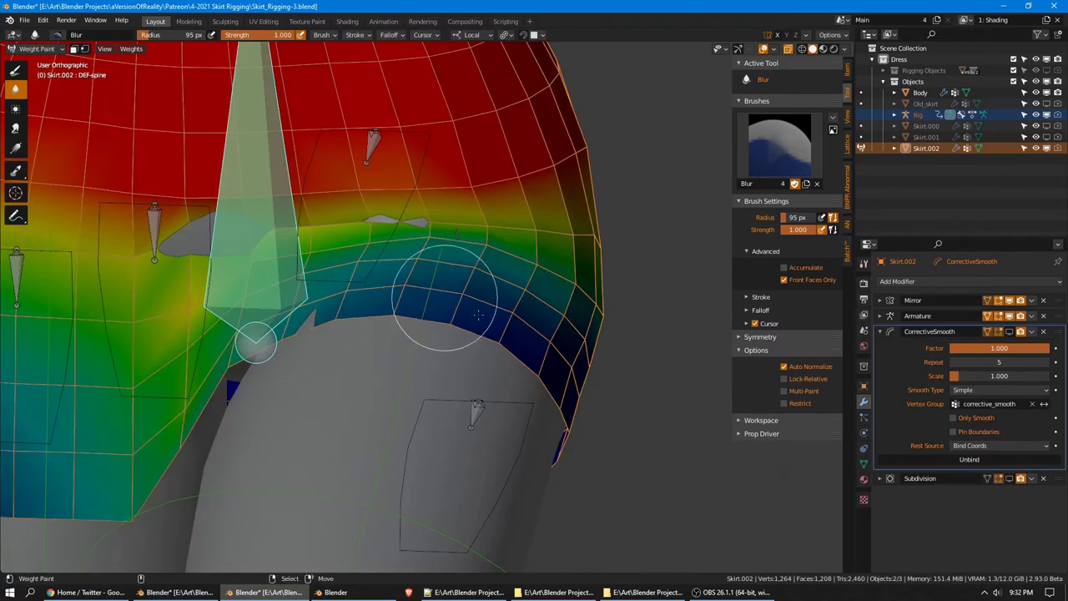
pyautogui.keyDown('ctrl'); pyautogui.click(369, 146); pyautogui.keyUp('ctrl')
pyautogui.moveTo(369, 143); pyautogui.dragTo(405, 296, button='middle')
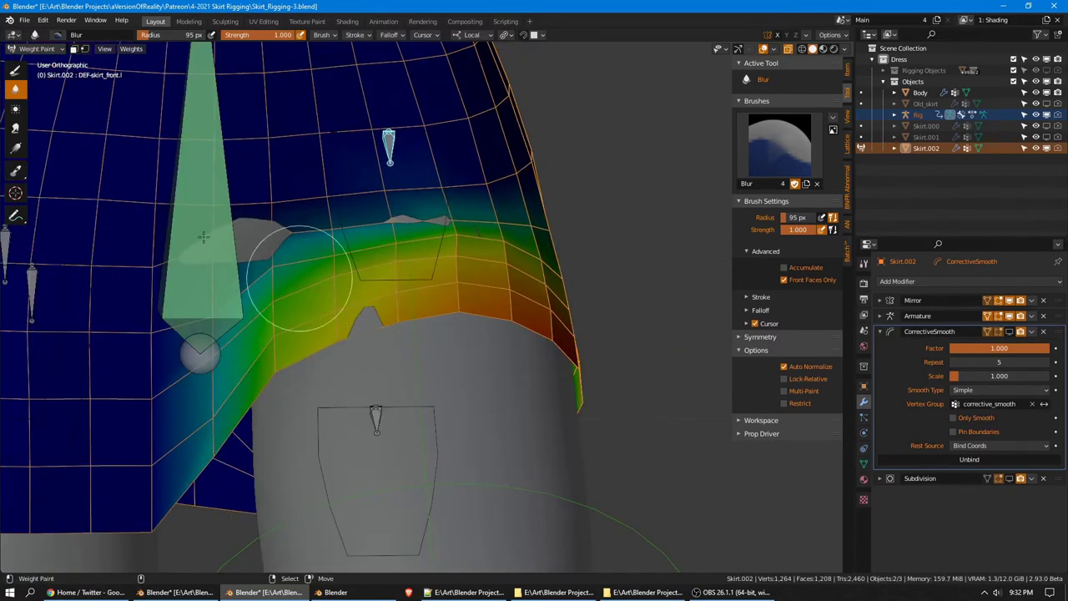
pyautogui.click(11, 70)
pyautogui.click(778, 146)
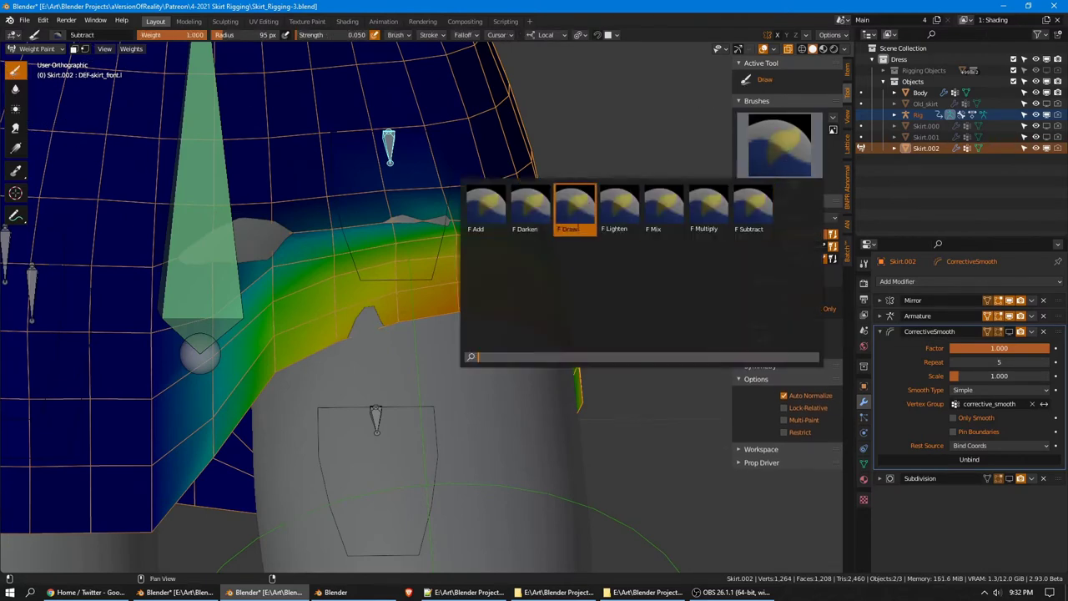
pyautogui.click(486, 210)
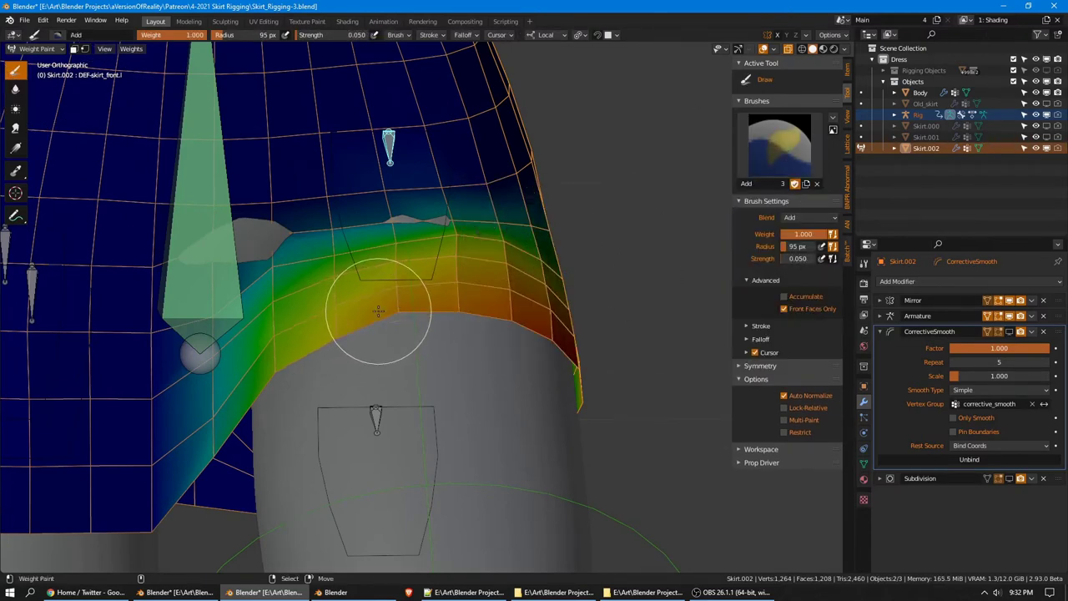
# Choose the Subtract brush and check the skirt weights around the body poke-through above the thigh in wireframe shading
pyautogui.moveTo(370, 298); pyautogui.dragTo(513, 265, button='middle')
pyautogui.scroll(3, 426, 247)
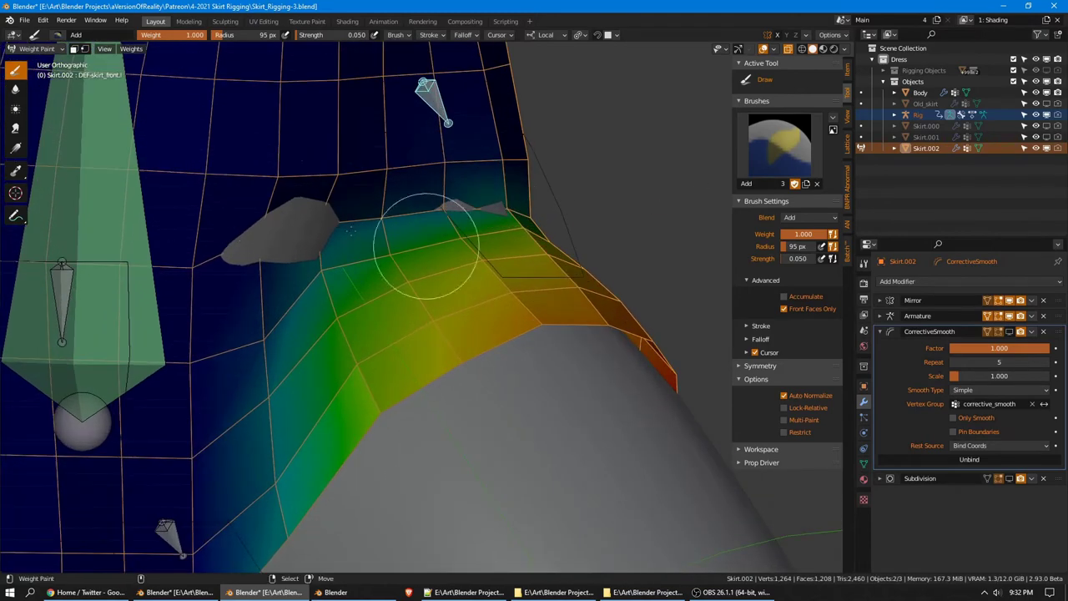
pyautogui.keyDown('shift'); pyautogui.moveTo(265, 197); pyautogui.dragTo(345, 196, button='middle'); pyautogui.keyUp('shift')
pyautogui.click(779, 146)
pyautogui.click(688, 207)
pyautogui.press('z')
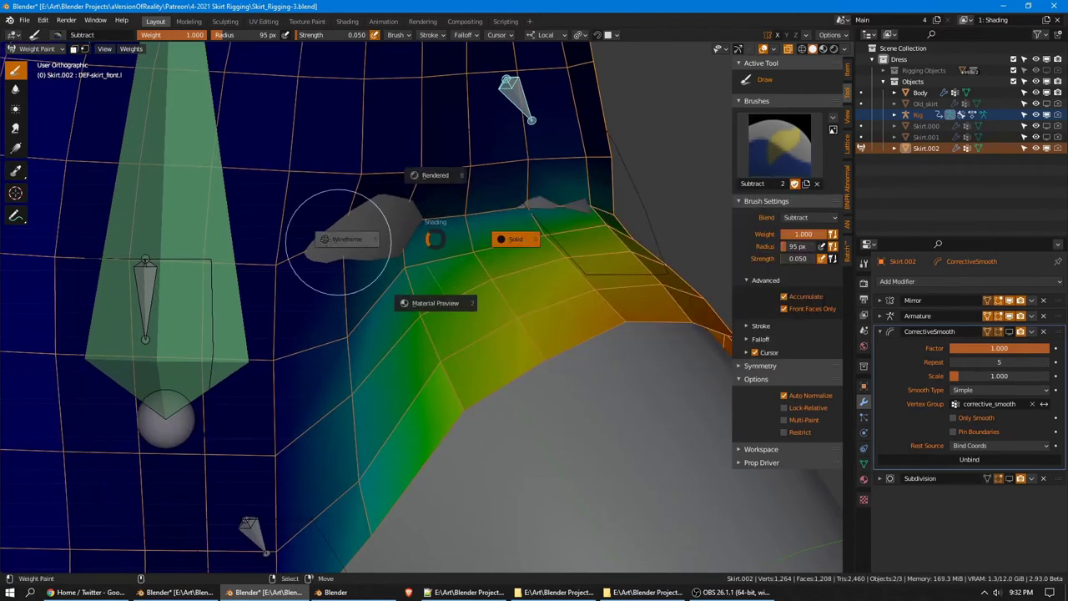
pyautogui.click(342, 250)
pyautogui.click(342, 243)
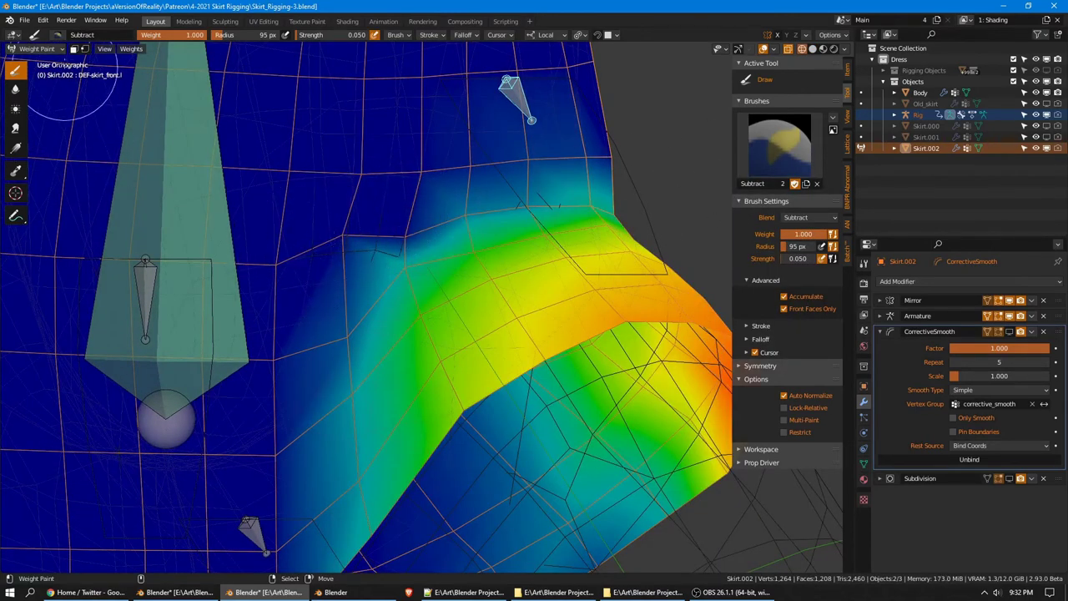
# Isolate the vertex at the larger body poke-through with vertex masking and delete its DEF-skirt_back.l weight
pyautogui.moveTo(341, 240)
pyautogui.mouseDown(button='middle')
pyautogui.moveTo(476, 215)
pyautogui.moveTo(553, 242)
pyautogui.mouseUp(button='middle')
pyautogui.keyDown('shift'); pyautogui.moveTo(505, 178); pyautogui.dragTo(458, 203, button='middle'); pyautogui.keyUp('shift')
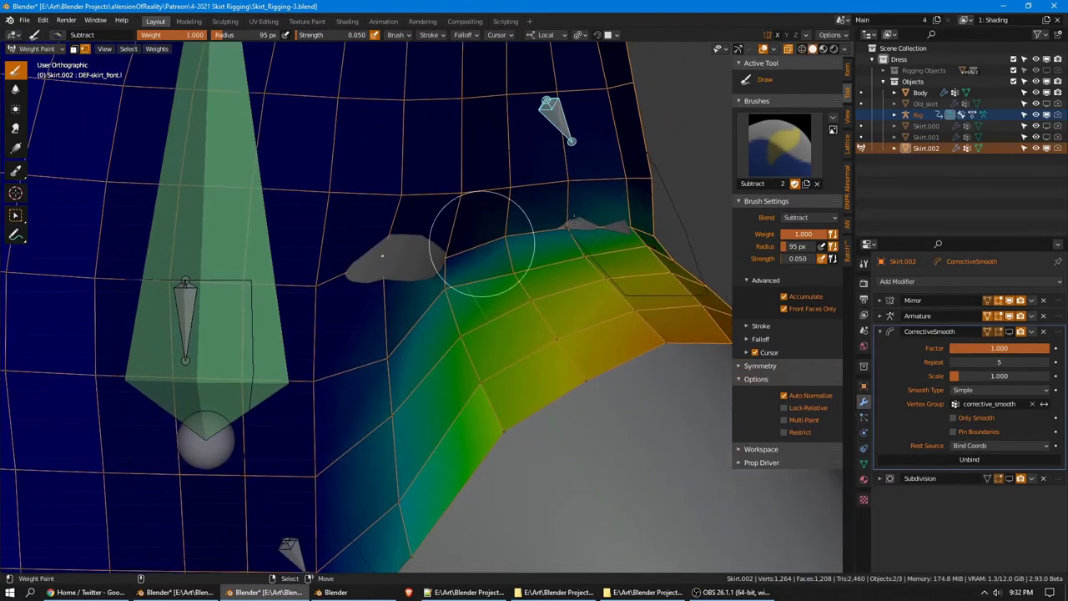
pyautogui.click(849, 70)
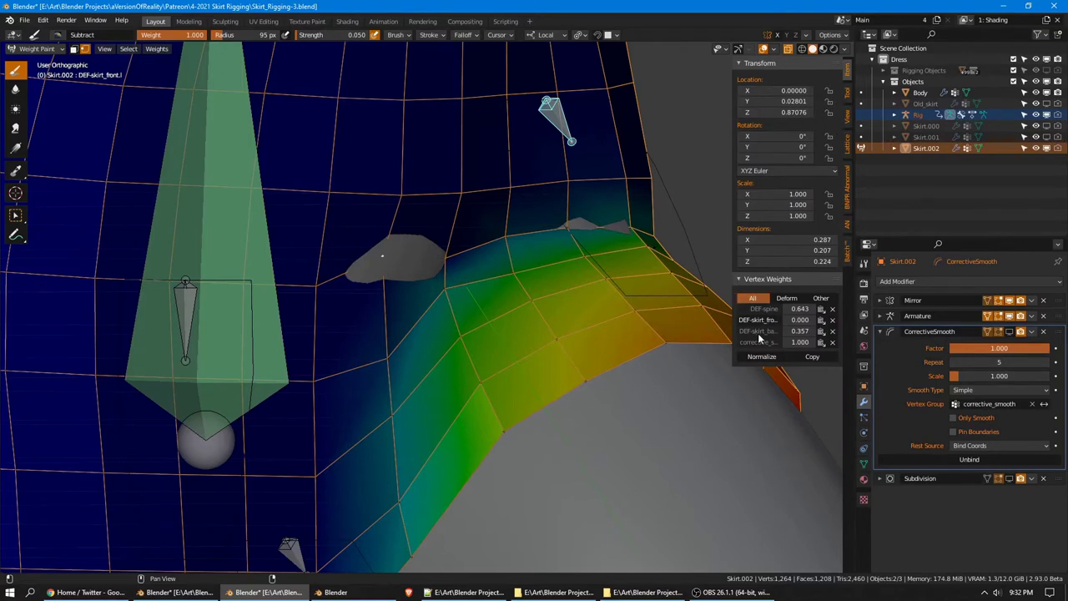
pyautogui.moveTo(732, 326)
pyautogui.mouseDown()
pyautogui.moveTo(691, 324)
pyautogui.moveTo(718, 322)
pyautogui.mouseUp()
pyautogui.click(832, 333)
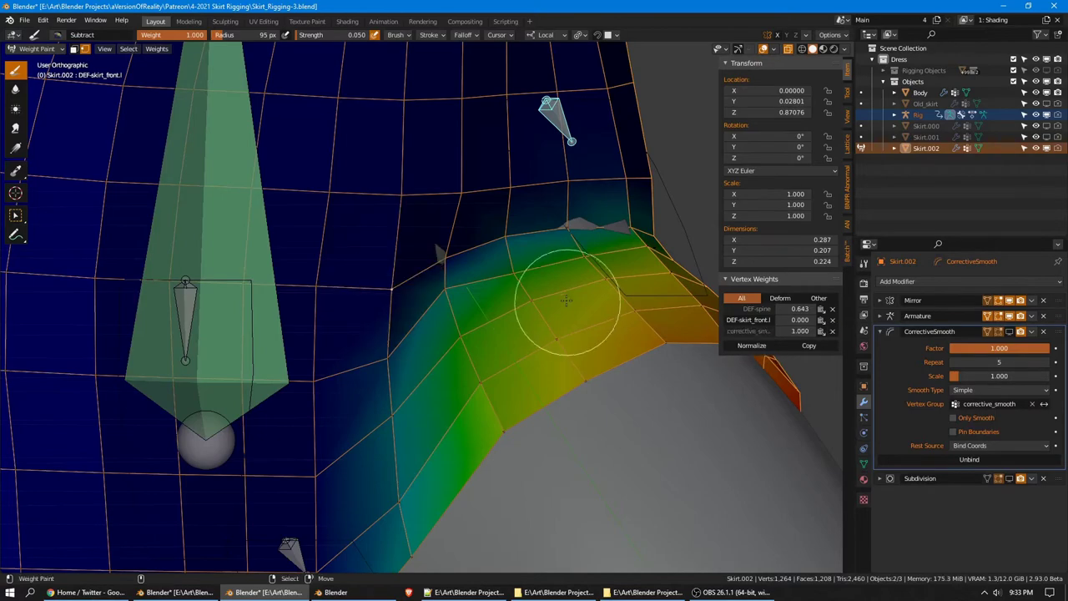
# Delete the DEF-skirt_back.l weight from two more vertices along the front crease above the raised thigh
pyautogui.scroll(-2, 563, 274)
pyautogui.moveTo(563, 273); pyautogui.dragTo(534, 257, button='middle')
pyautogui.scroll(1, 467, 271)
pyautogui.rightClick(435, 248)
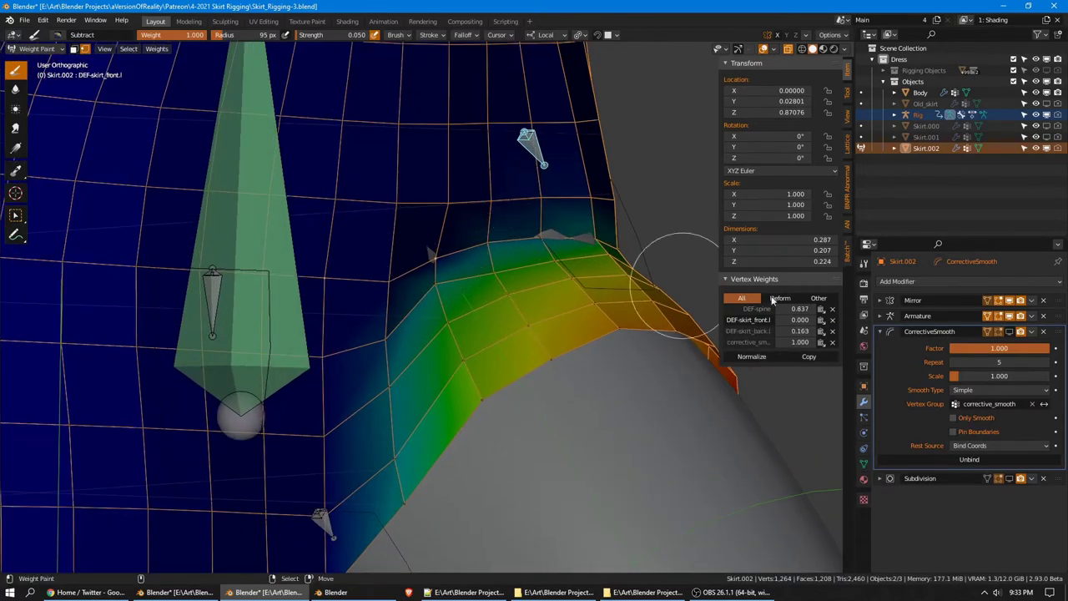
pyautogui.click(832, 331)
pyautogui.moveTo(674, 191)
pyautogui.mouseDown(button='middle')
pyautogui.moveTo(659, 238)
pyautogui.moveTo(656, 393)
pyautogui.moveTo(489, 405)
pyautogui.moveTo(478, 219)
pyautogui.moveTo(433, 262)
pyautogui.moveTo(501, 243)
pyautogui.mouseUp(button='middle')
pyautogui.rightClick(397, 285)
pyautogui.scroll(1, 517, 267)
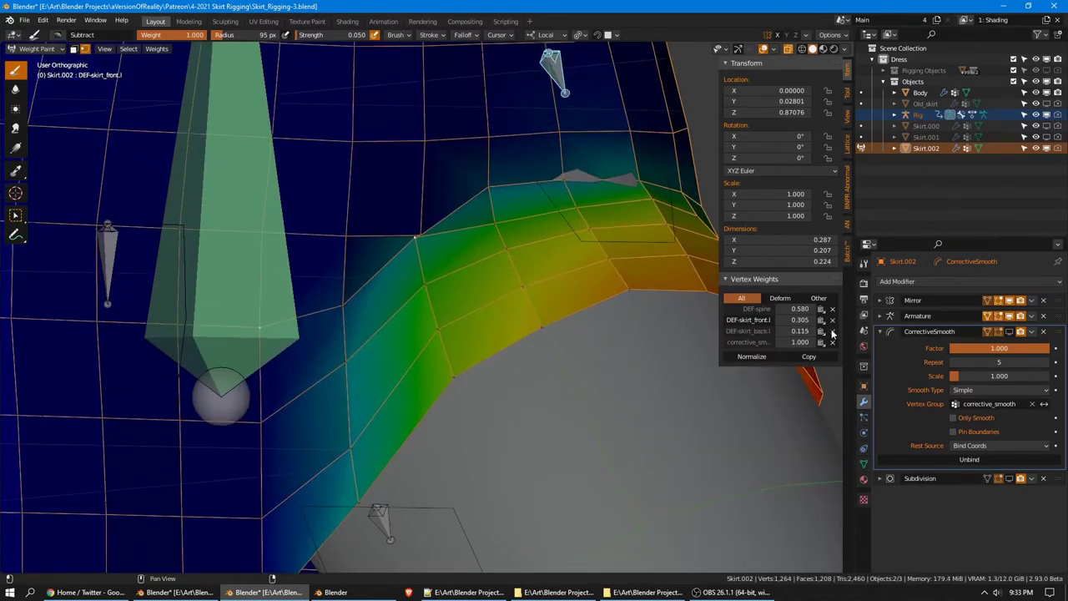
pyautogui.click(832, 331)
# Show the DEF-skirt_back.l group and remove the stray front vertices above the thigh from it
pyautogui.moveTo(701, 317); pyautogui.dragTo(600, 225, button='middle')
pyautogui.click(864, 463)
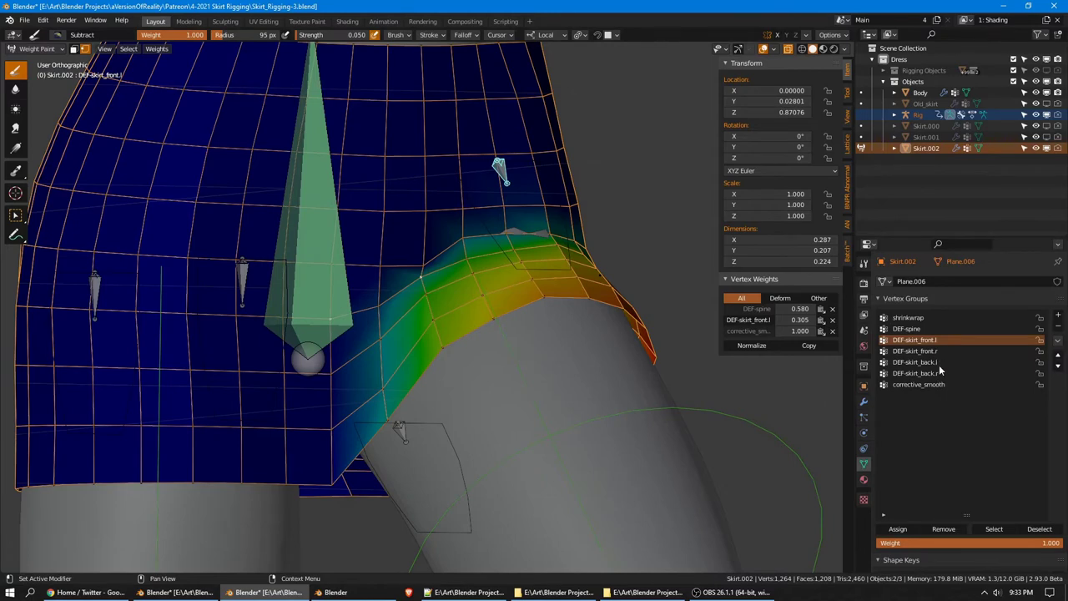
pyautogui.click(939, 365)
pyautogui.moveTo(632, 209); pyautogui.dragTo(492, 250, button='middle')
pyautogui.scroll(2, 482, 250)
pyautogui.rightClick(444, 234)
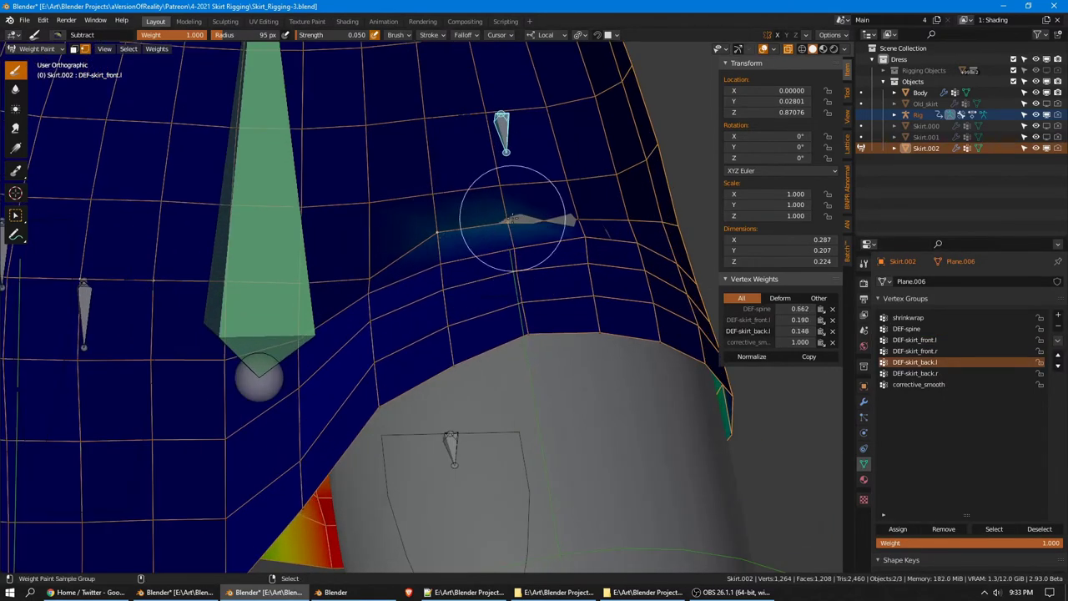
pyautogui.click(951, 529)
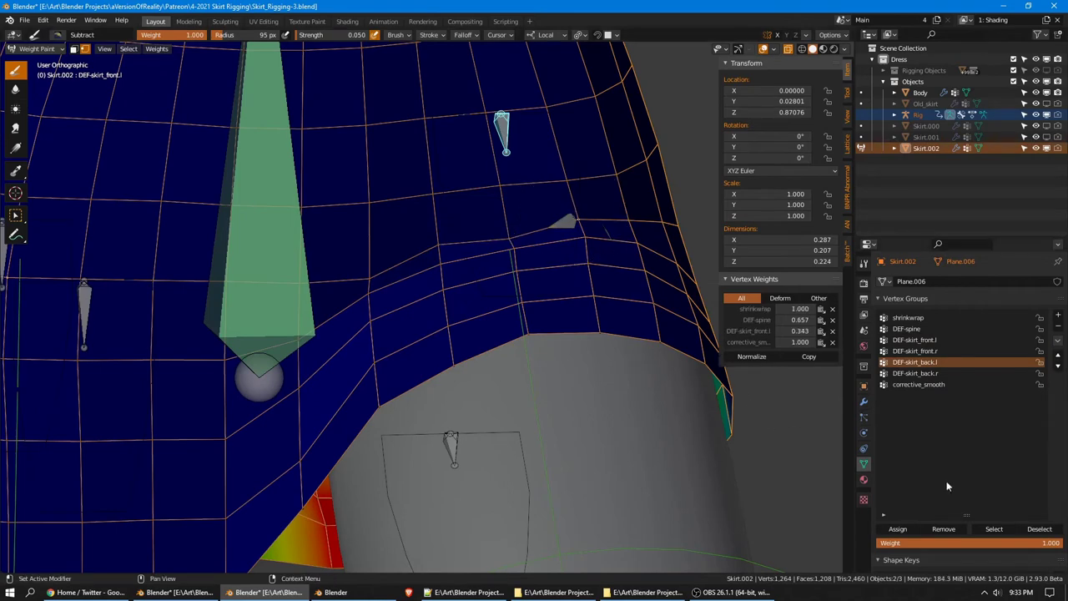
# Turn off vertex masking and blur the DEF-skirt_front.l weights along the fold above the thigh
pyautogui.scroll(-2, 705, 304)
pyautogui.moveTo(697, 292); pyautogui.dragTo(659, 281, button='middle')
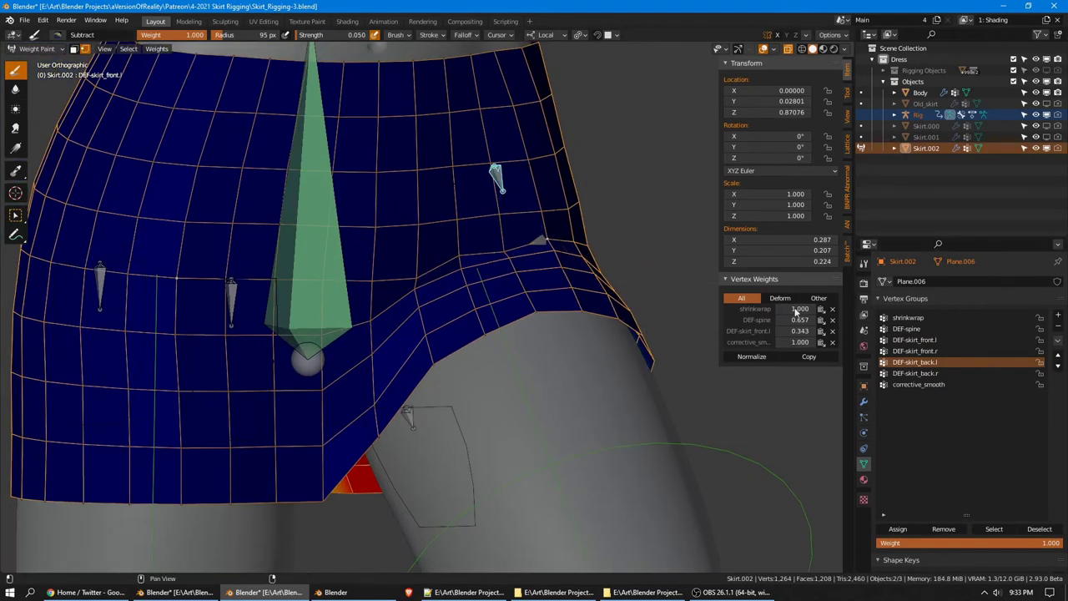
pyautogui.click(85, 50)
pyautogui.scroll(1, 501, 200)
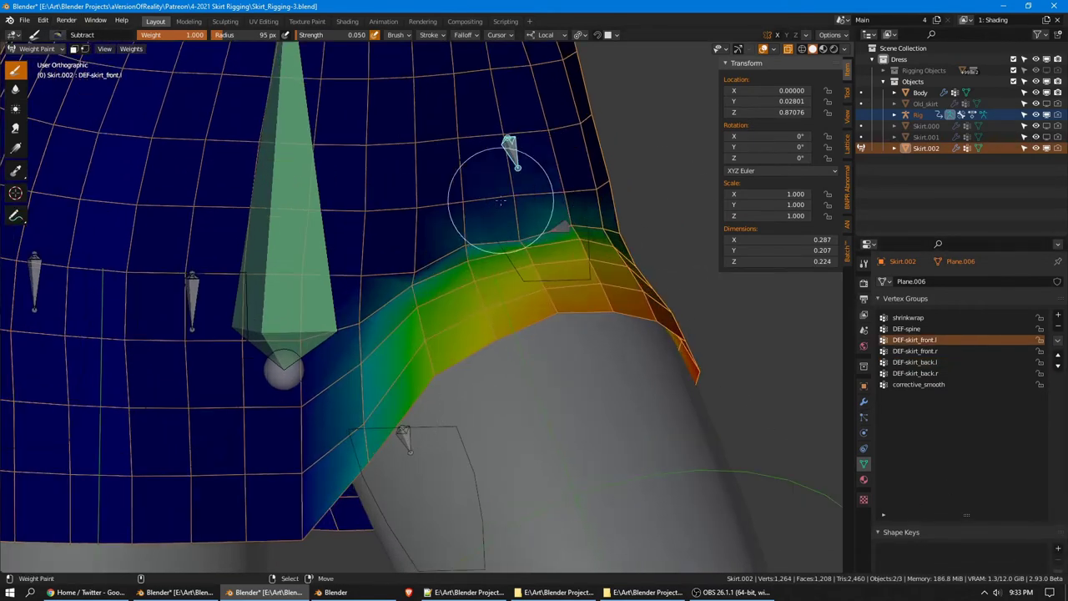
pyautogui.click(15, 89)
pyautogui.moveTo(453, 286)
pyautogui.mouseDown()
pyautogui.moveTo(436, 274)
pyautogui.moveTo(558, 227)
pyautogui.mouseUp()
pyautogui.moveTo(466, 267); pyautogui.dragTo(435, 318)
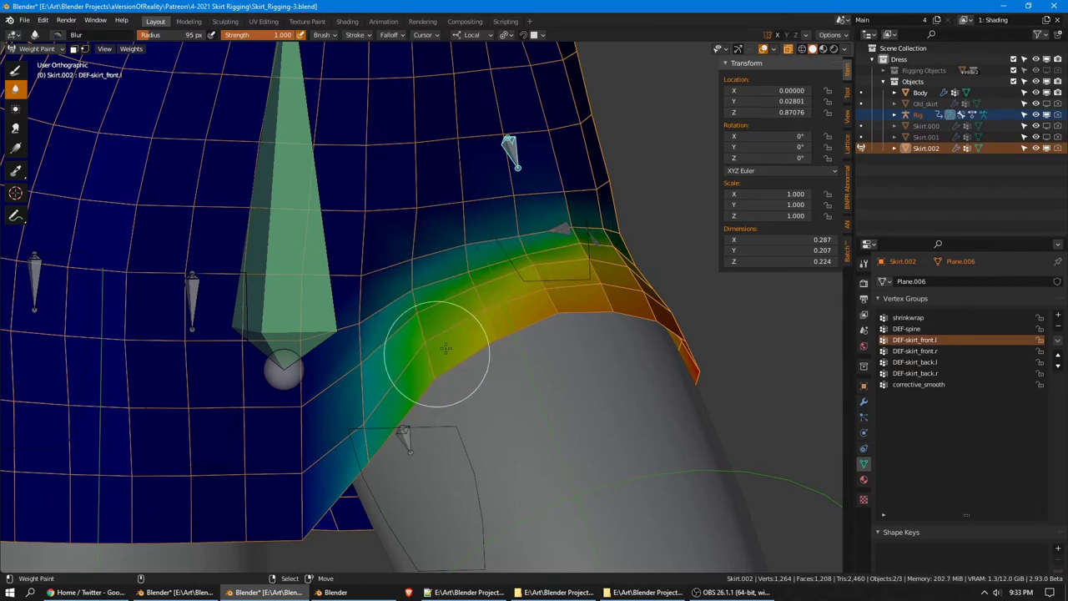
# Temporarily enable the CorrectiveSmooth modifier's viewport display to examine how the skirt deforms over the raised thigh
pyautogui.moveTo(445, 349); pyautogui.dragTo(495, 270, button='middle')
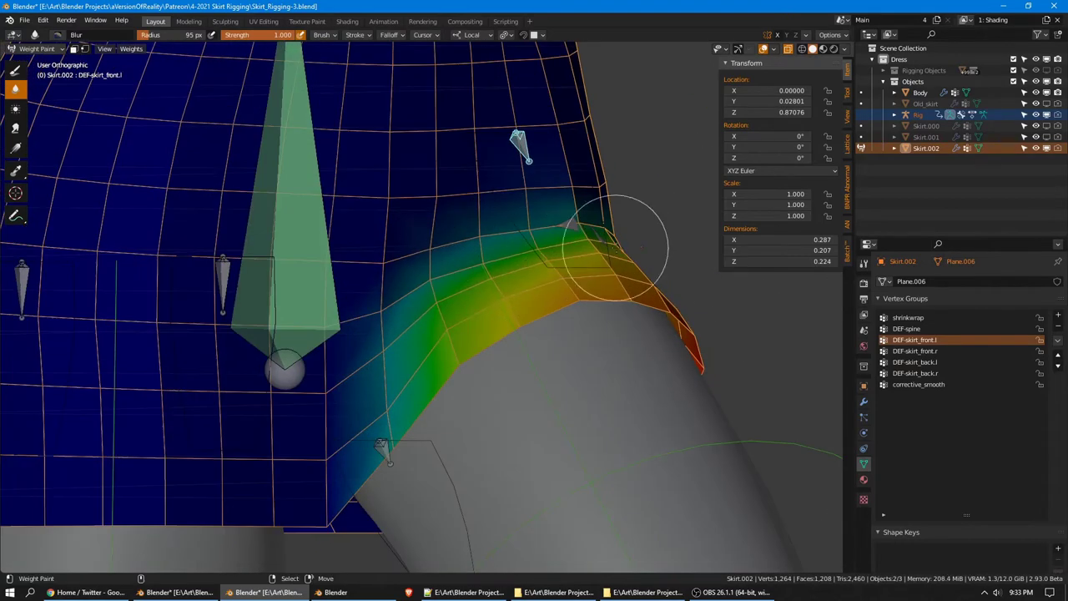
pyautogui.moveTo(615, 247); pyautogui.dragTo(486, 299, button='middle')
pyautogui.moveTo(506, 345); pyautogui.dragTo(418, 322, button='middle')
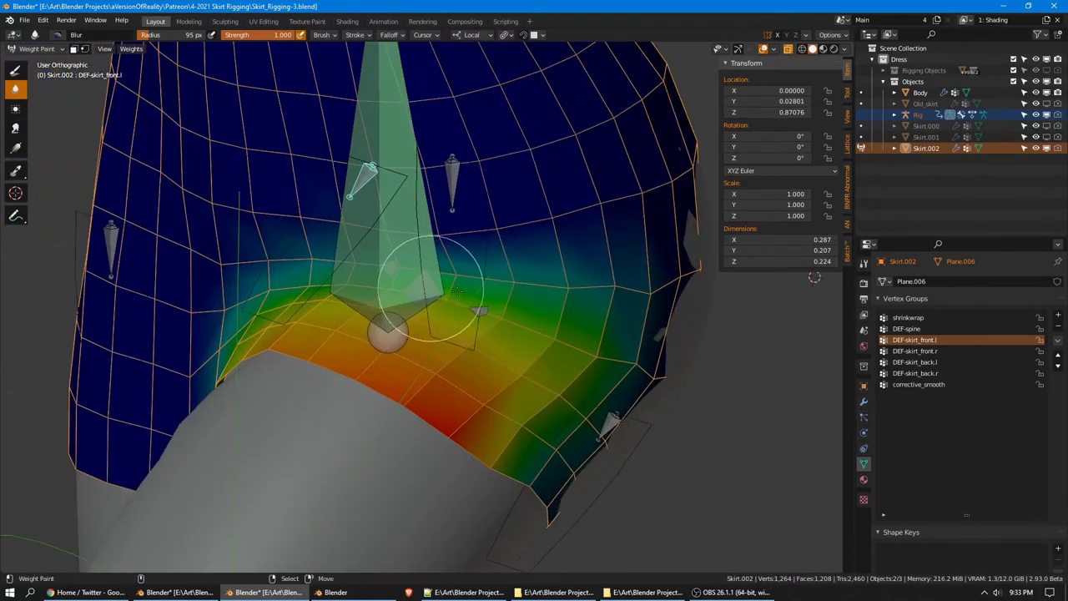
pyautogui.click(863, 401)
pyautogui.click(1007, 330)
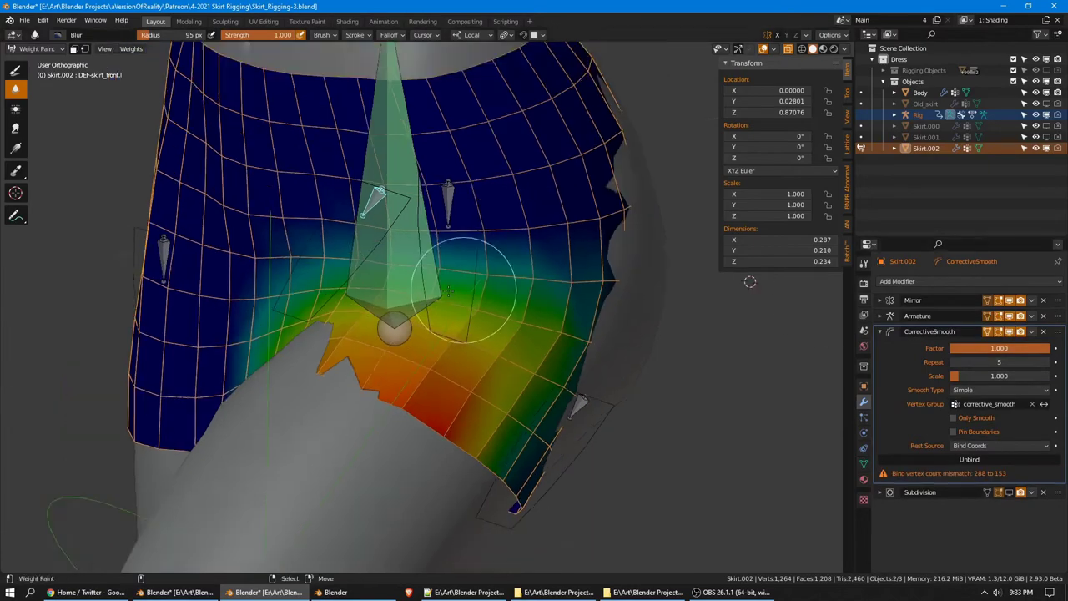
pyautogui.moveTo(470, 358); pyautogui.dragTo(548, 296, button='middle')
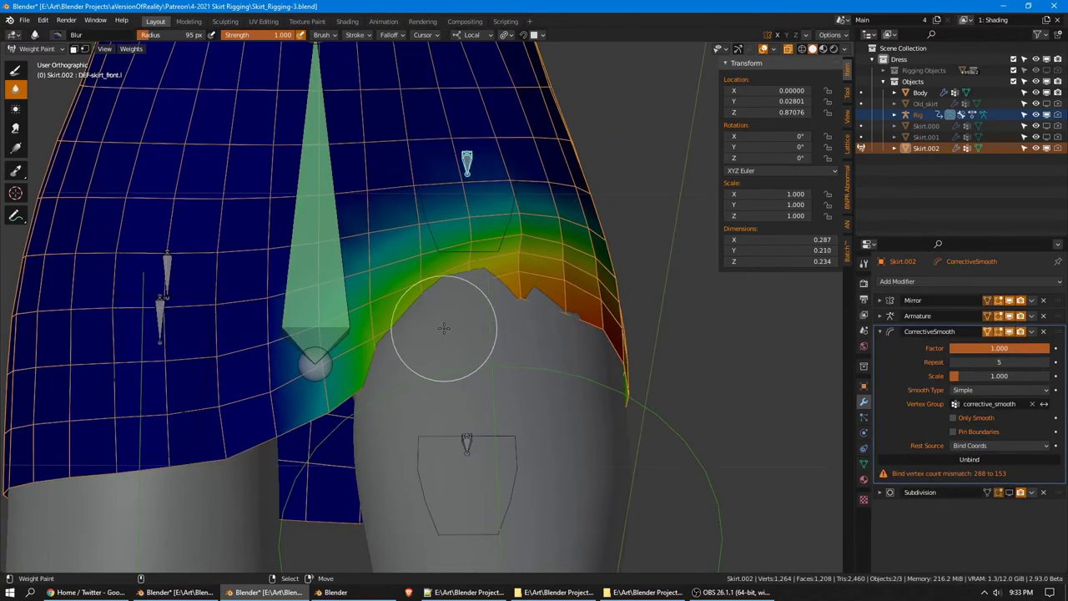
pyautogui.click(1008, 332)
pyautogui.moveTo(594, 251)
pyautogui.mouseDown(button='middle')
pyautogui.moveTo(633, 231)
pyautogui.moveTo(576, 261)
pyautogui.moveTo(543, 255)
pyautogui.mouseUp(button='middle')
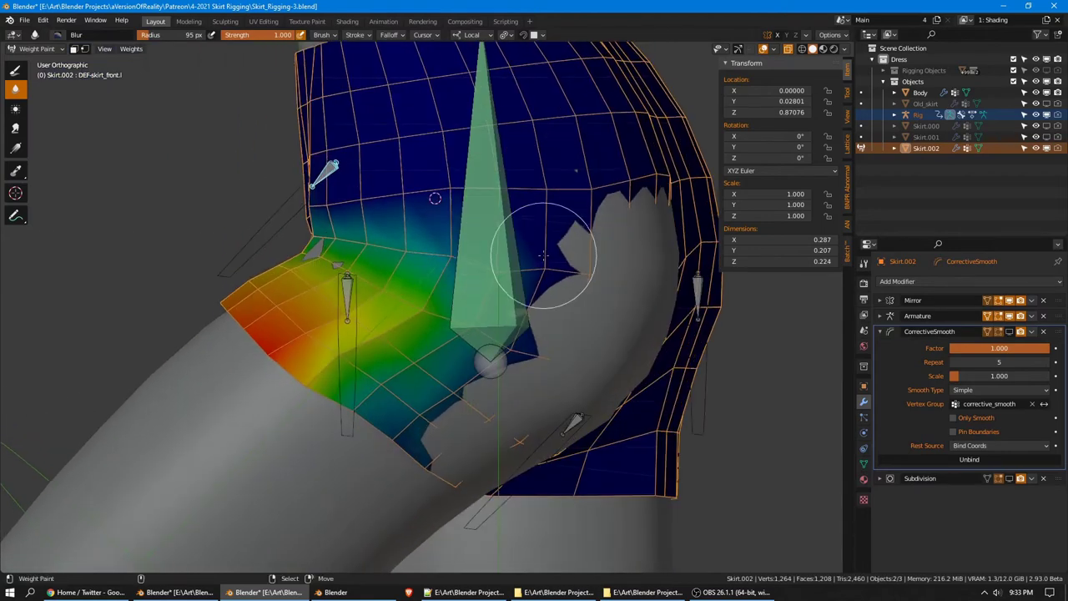
# Display the DEF-skirt_back.l weights on the outer side of the skirt in wireframe shading
pyautogui.moveTo(491, 296)
pyautogui.mouseDown(button='middle')
pyautogui.moveTo(469, 303)
pyautogui.moveTo(529, 281)
pyautogui.moveTo(541, 264)
pyautogui.mouseUp(button='middle')
pyautogui.rightClick(582, 376)
pyautogui.press('z')
pyautogui.click(546, 312)
pyautogui.moveTo(551, 312); pyautogui.dragTo(568, 298, button='middle')
pyautogui.scroll(1, 567, 296)
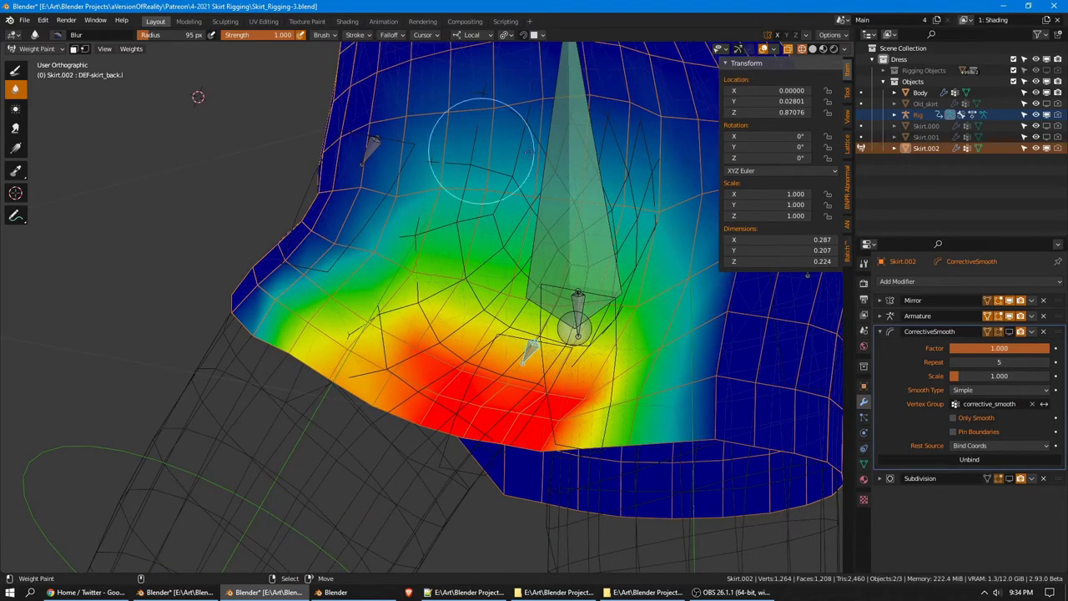
# Activate the DEF-spine weights and blur them on the side of the skirt
pyautogui.keyDown('ctrl'); pyautogui.click(571, 132); pyautogui.keyUp('ctrl')
pyautogui.moveTo(571, 131); pyautogui.dragTo(420, 323, button='middle')
pyautogui.moveTo(399, 342)
pyautogui.mouseDown()
pyautogui.moveTo(322, 345)
pyautogui.moveTo(415, 290)
pyautogui.mouseUp()
# Switch to the Draw tool and compare the DEF-skirt_front.l and DEF-spine weights on the side of the skirt
pyautogui.keyDown('ctrl'); pyautogui.click(369, 148); pyautogui.keyUp('ctrl')
pyautogui.moveTo(369, 149); pyautogui.dragTo(309, 184, button='middle')
pyautogui.click(10, 72)
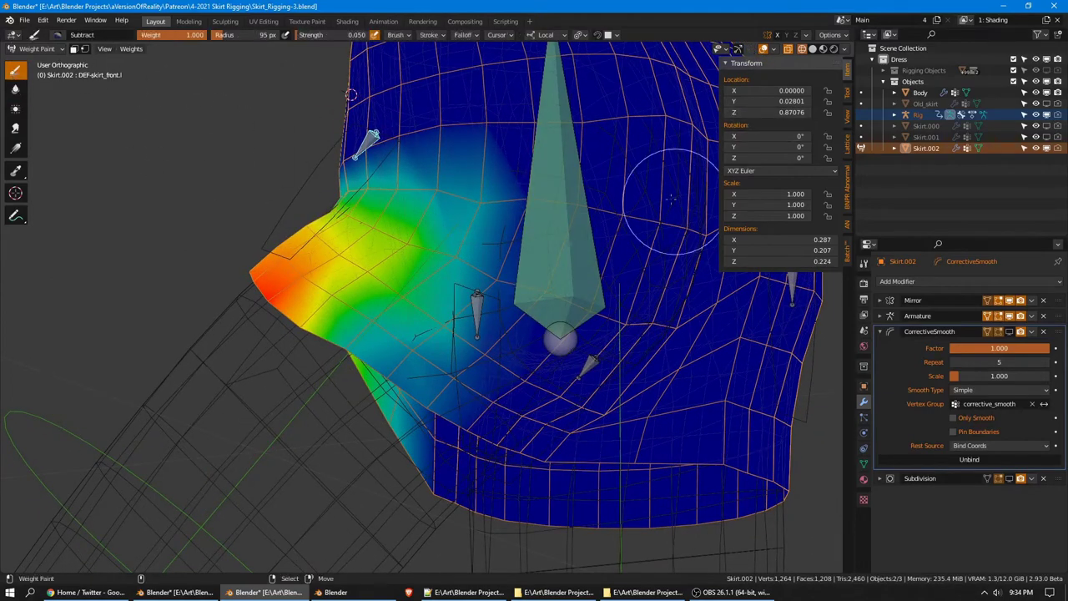
pyautogui.moveTo(671, 200); pyautogui.dragTo(697, 236, button='middle')
pyautogui.scroll(-1, 507, 274)
pyautogui.keyDown('ctrl'); pyautogui.click(507, 275); pyautogui.keyUp('ctrl')
pyautogui.scroll(-1, 507, 275)
pyautogui.scroll(1, 503, 273)
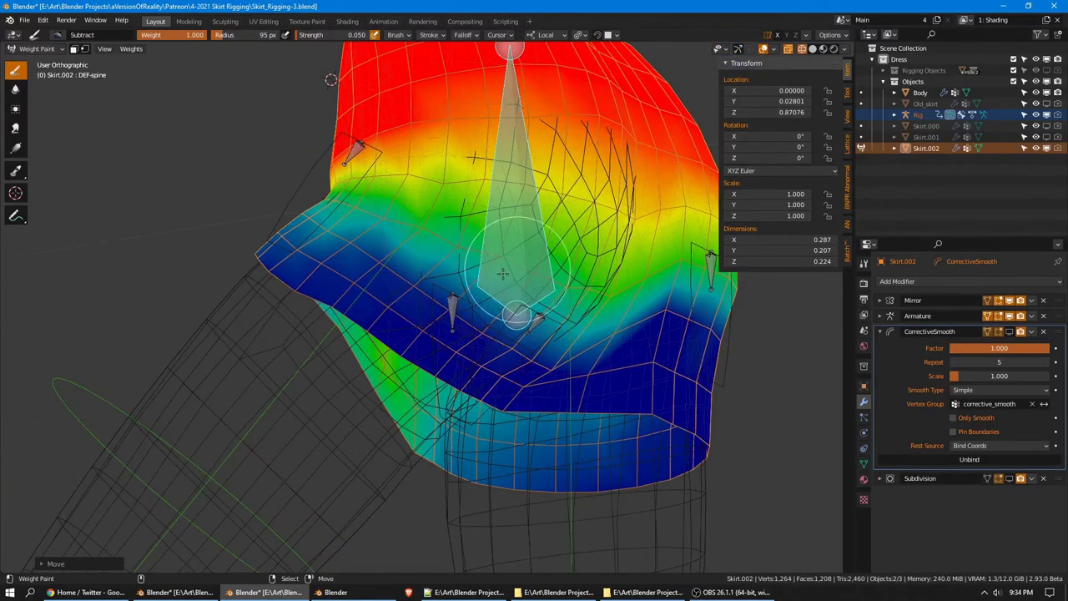
# Circle-select the side vertices at the rear edge of the DEF-skirt_front.l weights and remove them from that group
pyautogui.keyDown('ctrl'); pyautogui.click(356, 155); pyautogui.keyUp('ctrl')
pyautogui.click(85, 48)
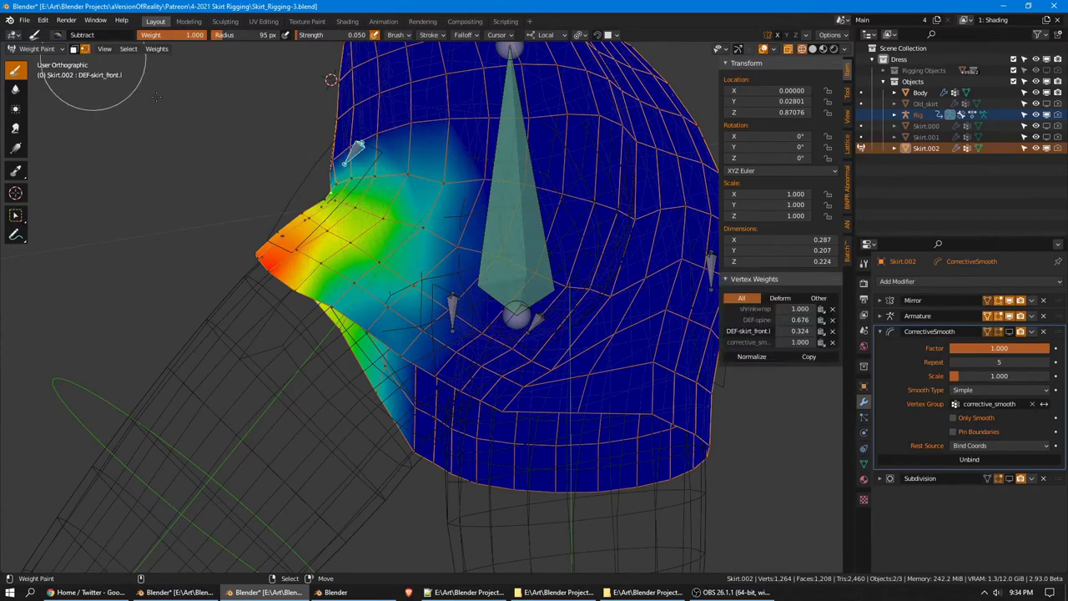
pyautogui.press('c')
pyautogui.moveTo(482, 260)
pyautogui.mouseDown()
pyautogui.moveTo(465, 260)
pyautogui.moveTo(398, 347)
pyautogui.mouseUp()
pyautogui.rightClick(398, 347)
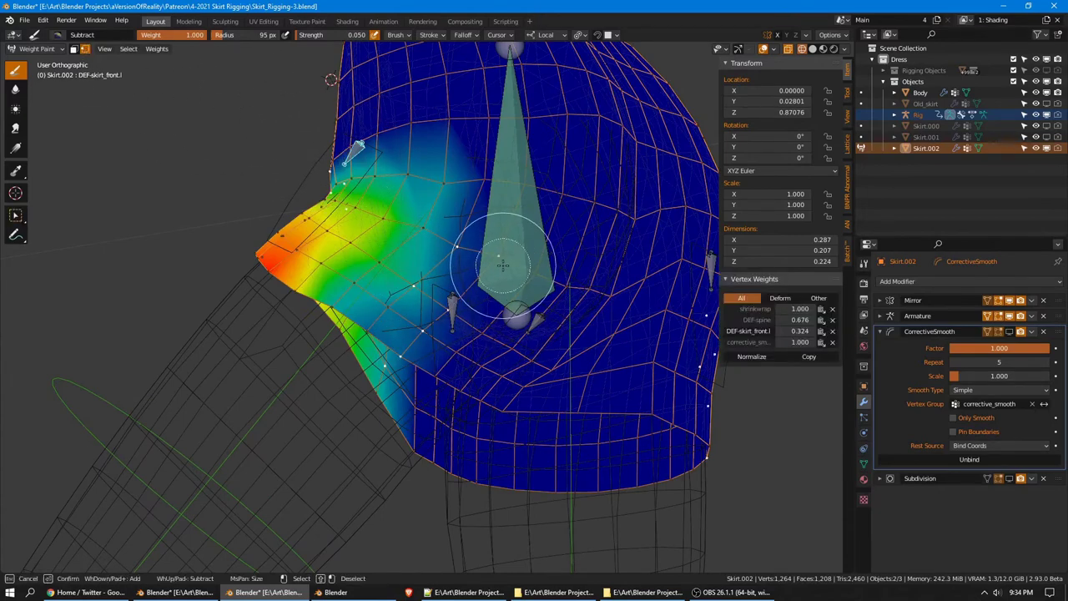
pyautogui.moveTo(381, 370); pyautogui.dragTo(324, 355, button='middle')
pyautogui.press('c')
pyautogui.rightClick(325, 355)
pyautogui.moveTo(395, 239); pyautogui.dragTo(388, 179, button='middle')
pyautogui.moveTo(313, 280); pyautogui.dragTo(350, 275, button='middle')
pyautogui.click(864, 465)
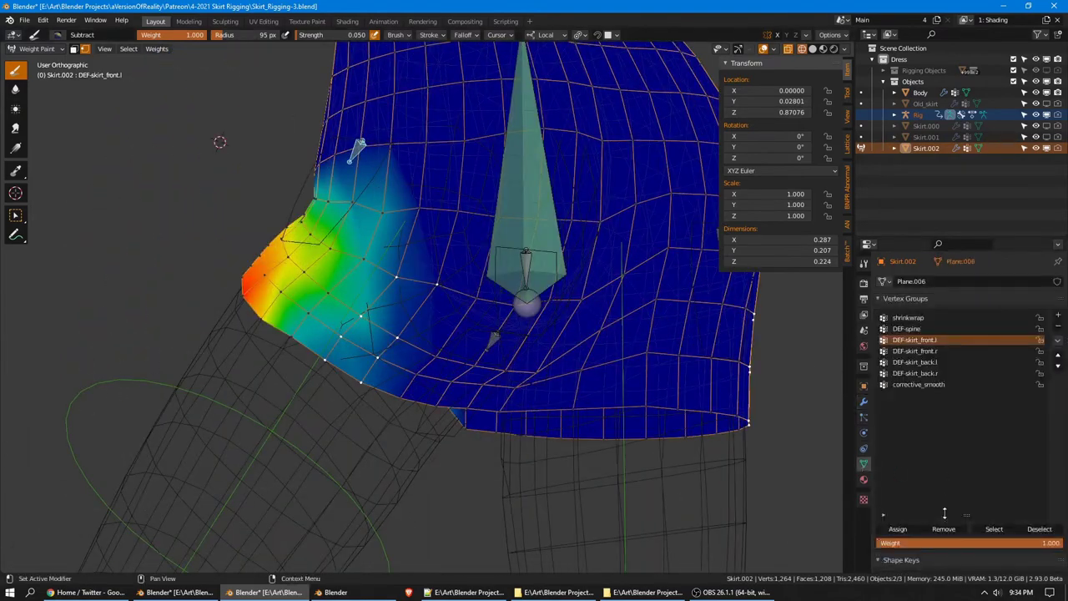
pyautogui.click(940, 362)
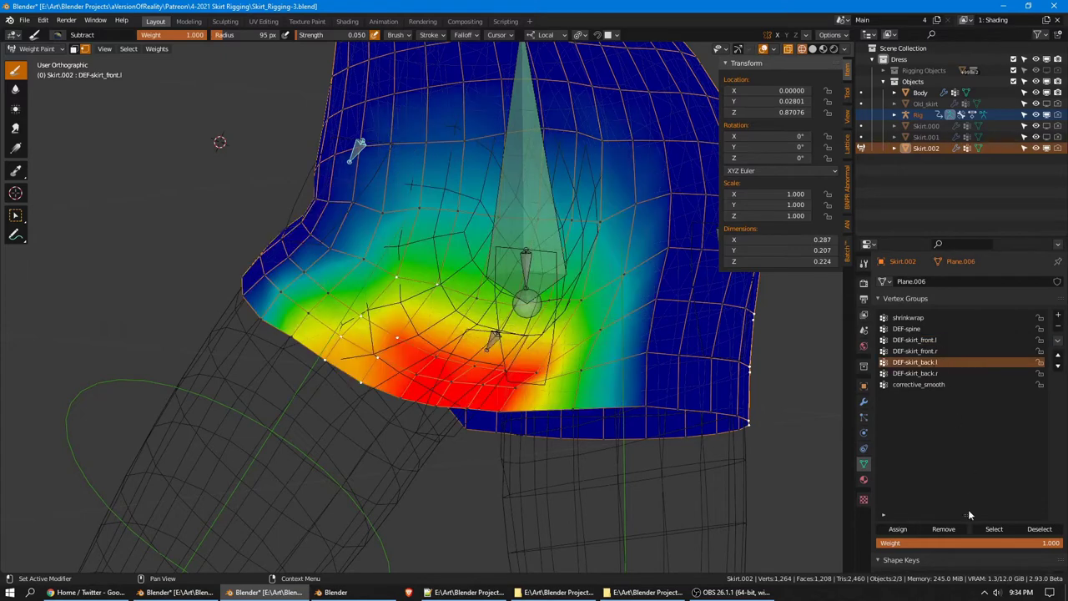
pyautogui.click(916, 340)
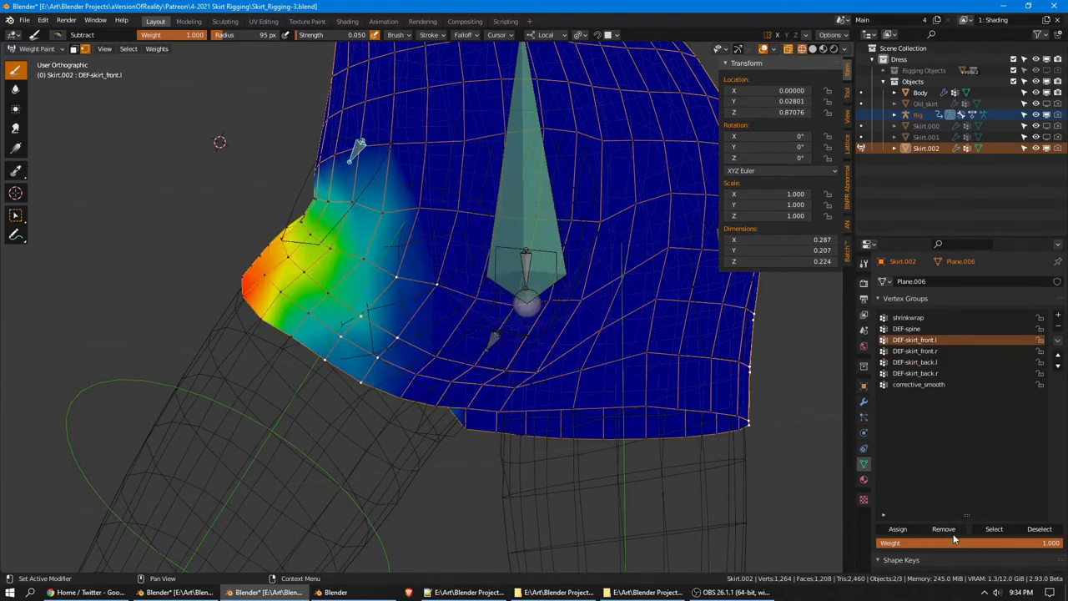
pyautogui.scroll(1, 563, 260)
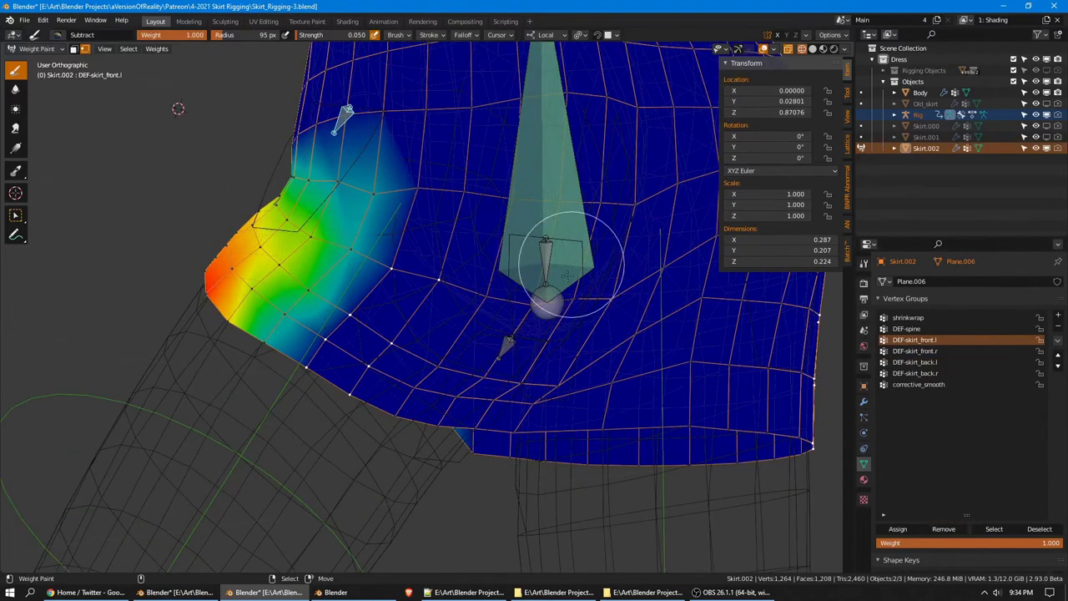
# Turn off vertex masking and subtract the DEF-skirt_back.l weights from the front part of the skirt's side and hem
pyautogui.click(89, 49)
pyautogui.rightClick(508, 351)
pyautogui.rightClick(504, 350)
pyautogui.scroll(1, 420, 303)
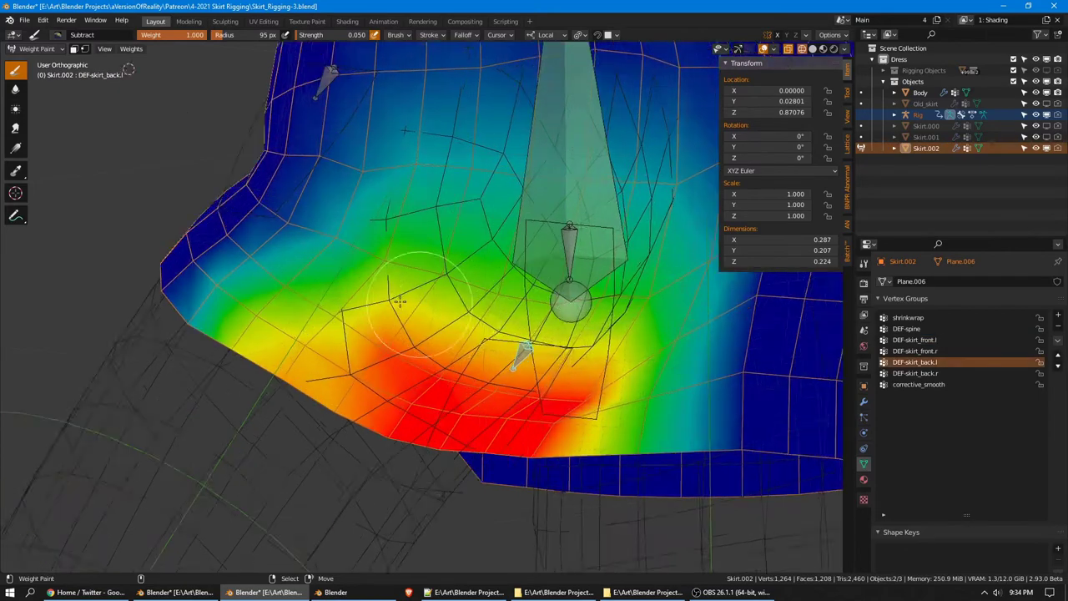
pyautogui.scroll(1, 400, 301)
pyautogui.moveTo(321, 215)
pyautogui.mouseDown()
pyautogui.moveTo(287, 224)
pyautogui.moveTo(207, 336)
pyautogui.mouseUp()
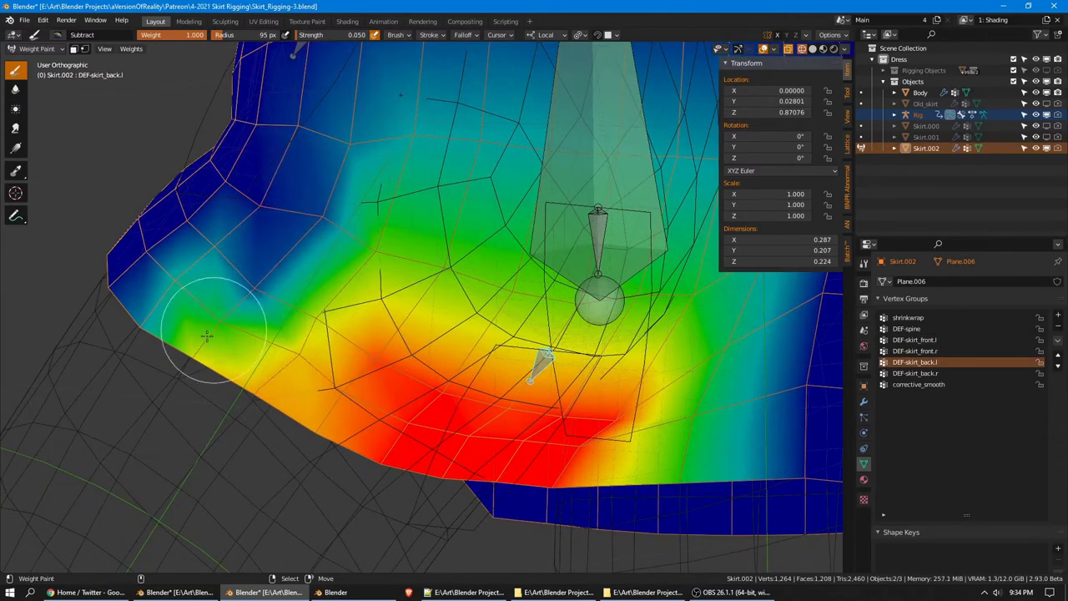
pyautogui.moveTo(261, 283); pyautogui.dragTo(157, 306)
pyautogui.moveTo(220, 281); pyautogui.dragTo(186, 351)
pyautogui.scroll(-2, 292, 257)
pyautogui.moveTo(295, 255); pyautogui.dragTo(359, 250, button='middle')
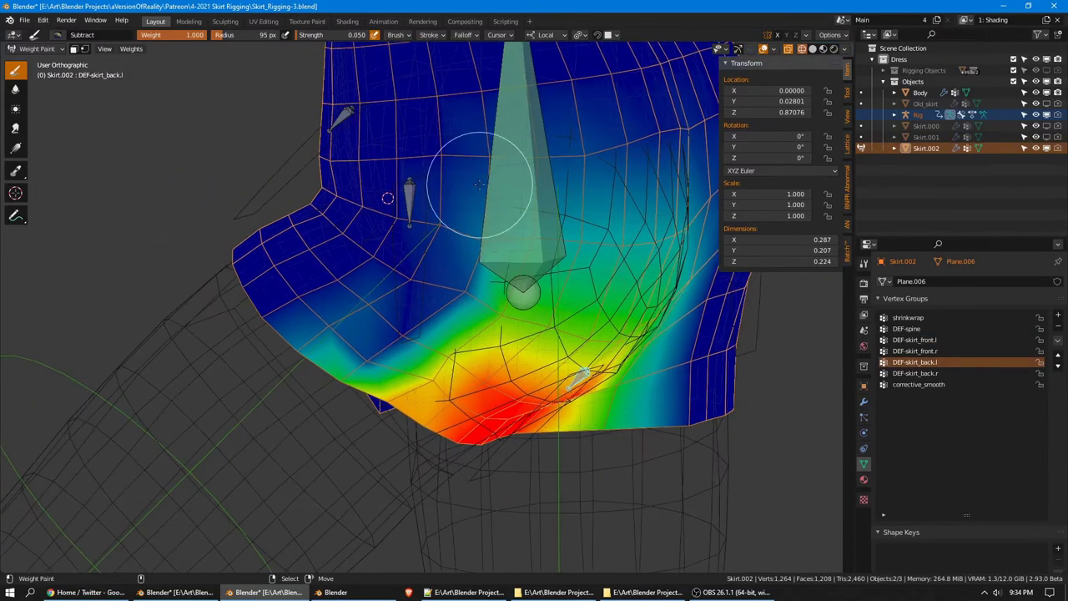
# Compare the DEF-spine and DEF-skirt_front.l weights on the front and side of the skirt
pyautogui.keyDown('ctrl'); pyautogui.click(480, 185); pyautogui.keyUp('ctrl')
pyautogui.moveTo(480, 186); pyautogui.dragTo(464, 380, button='middle')
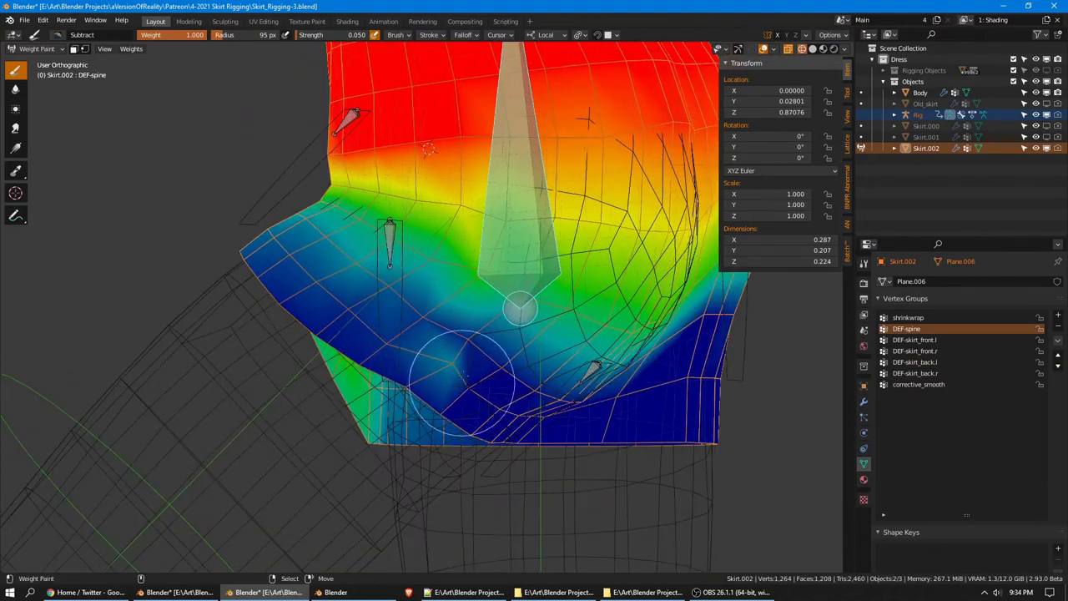
pyautogui.scroll(2, 464, 380)
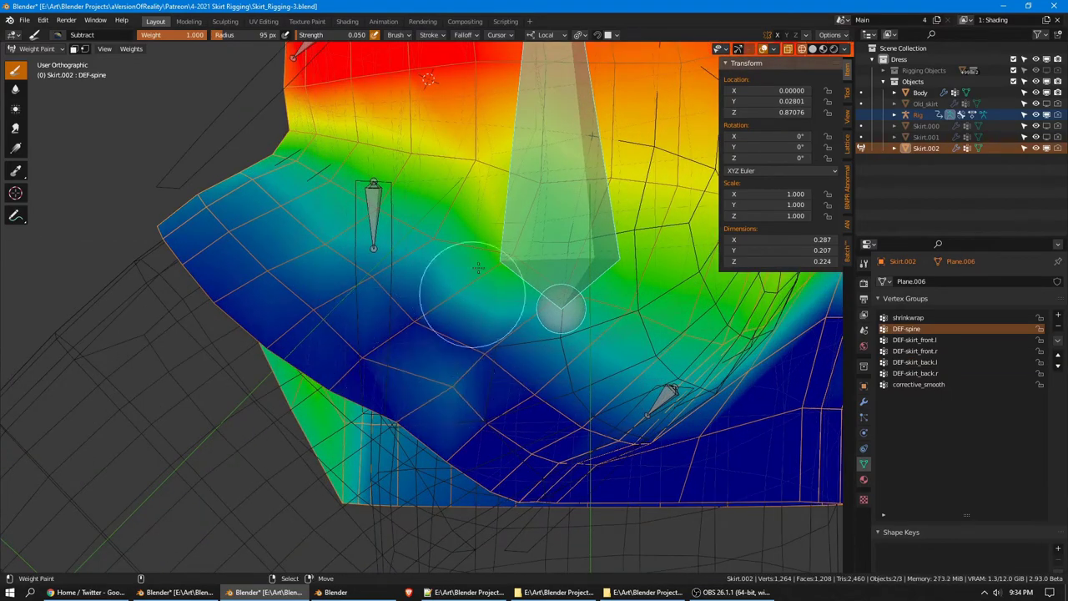
pyautogui.moveTo(460, 281)
pyautogui.mouseDown(button='middle')
pyautogui.moveTo(380, 190)
pyautogui.moveTo(340, 199)
pyautogui.mouseUp(button='middle')
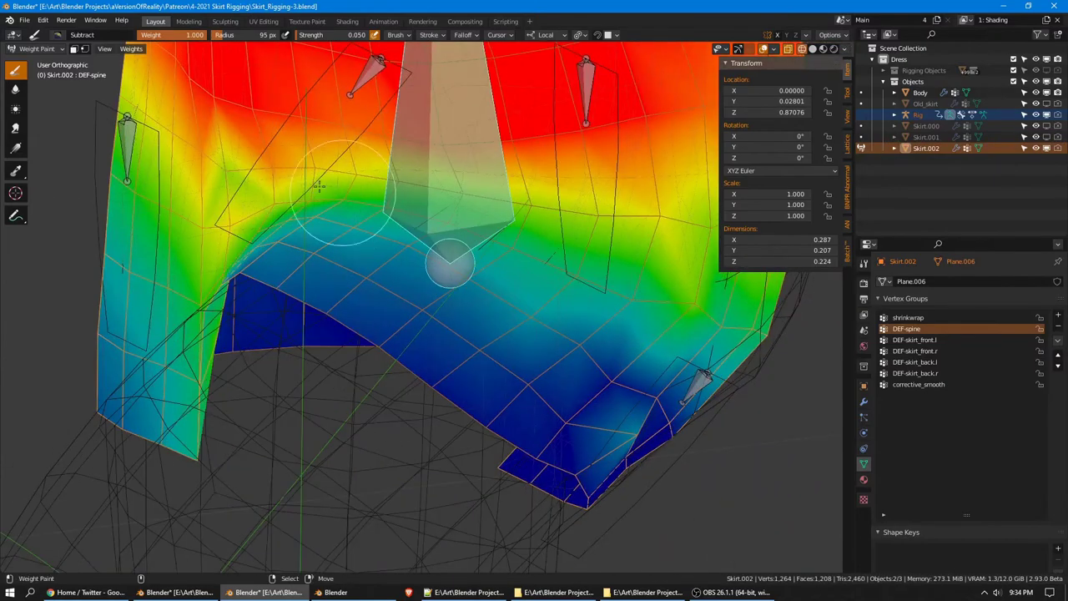
pyautogui.moveTo(405, 195); pyautogui.dragTo(434, 184, button='middle')
pyautogui.keyDown('ctrl'); pyautogui.click(387, 84); pyautogui.keyUp('ctrl')
pyautogui.moveTo(389, 88); pyautogui.dragTo(441, 281, button='middle')
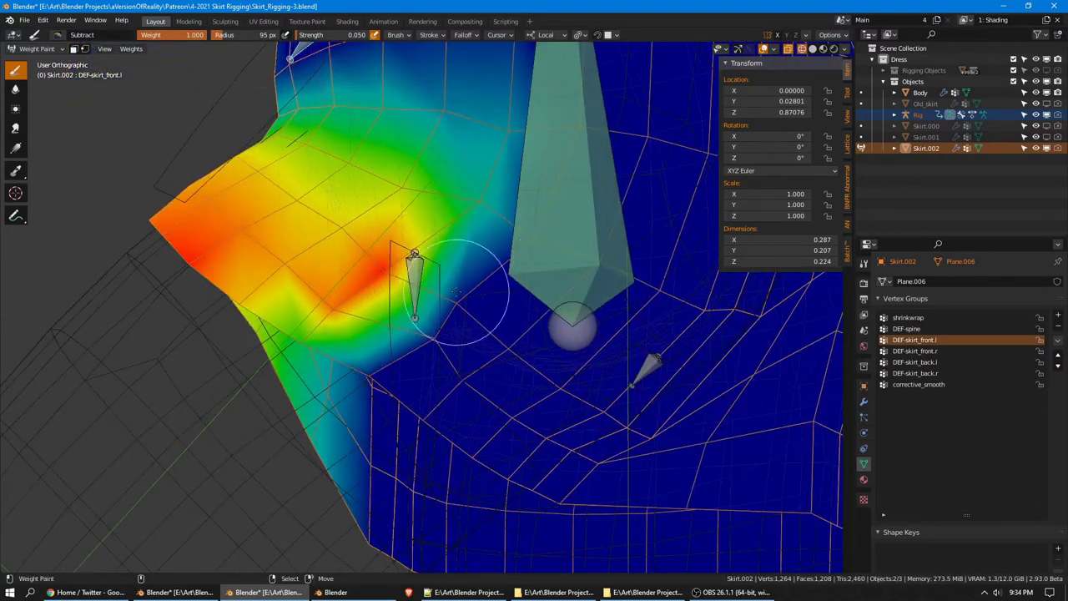
pyautogui.keyDown('ctrl'); pyautogui.click(517, 234); pyautogui.keyUp('ctrl')
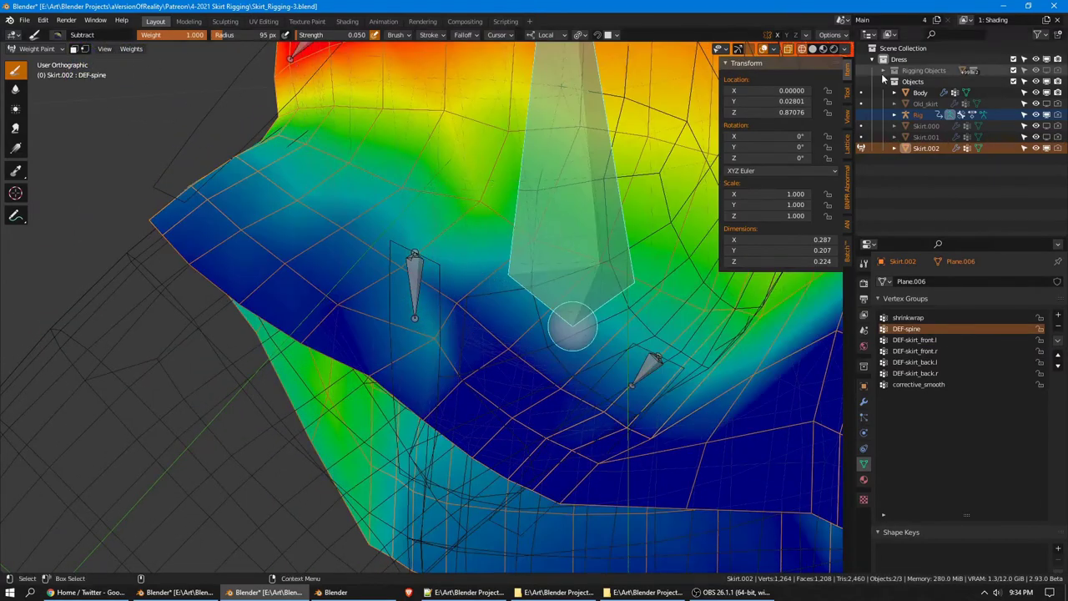
# Show the brush settings, subtract the stray DEF-spine weights above the side hem, and switch to the Blur tool for the transition
pyautogui.click(847, 91)
pyautogui.click(771, 148)
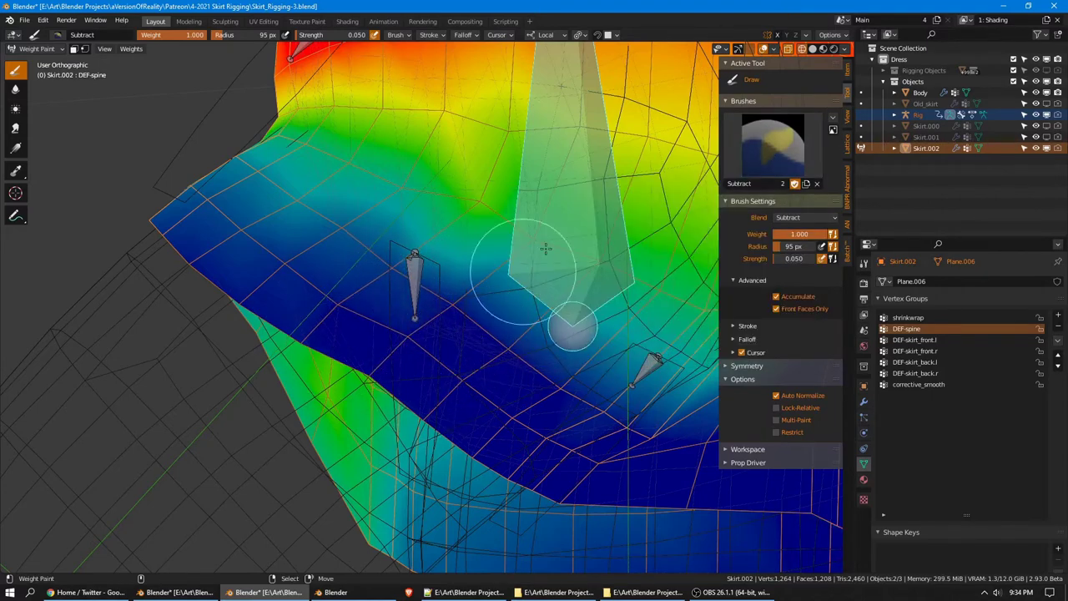
pyautogui.moveTo(544, 248); pyautogui.dragTo(412, 270, button='middle')
pyautogui.click(15, 89)
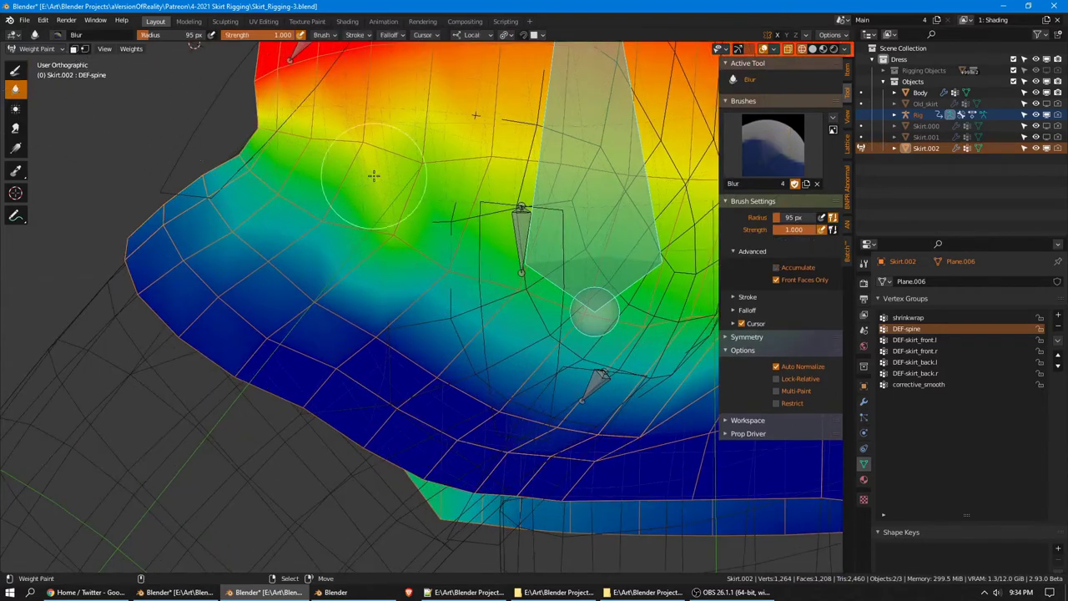
# Activate the DEF-skirt_back.l weights and paint more weight above the side hem with the Draw tool's Add brush
pyautogui.keyDown('ctrl'); pyautogui.click(601, 380); pyautogui.keyUp('ctrl')
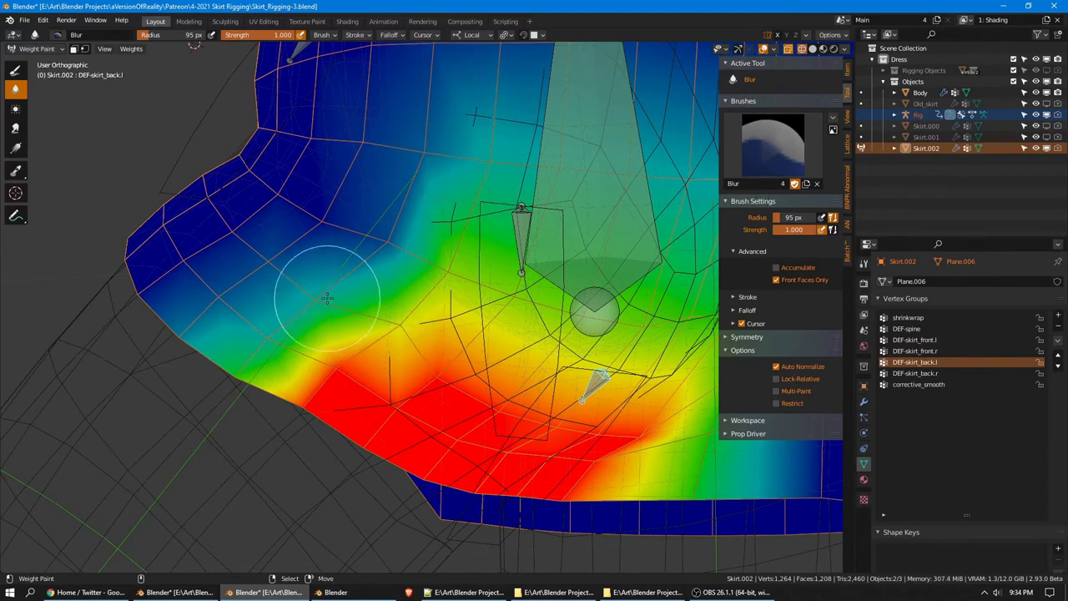
pyautogui.click(773, 144)
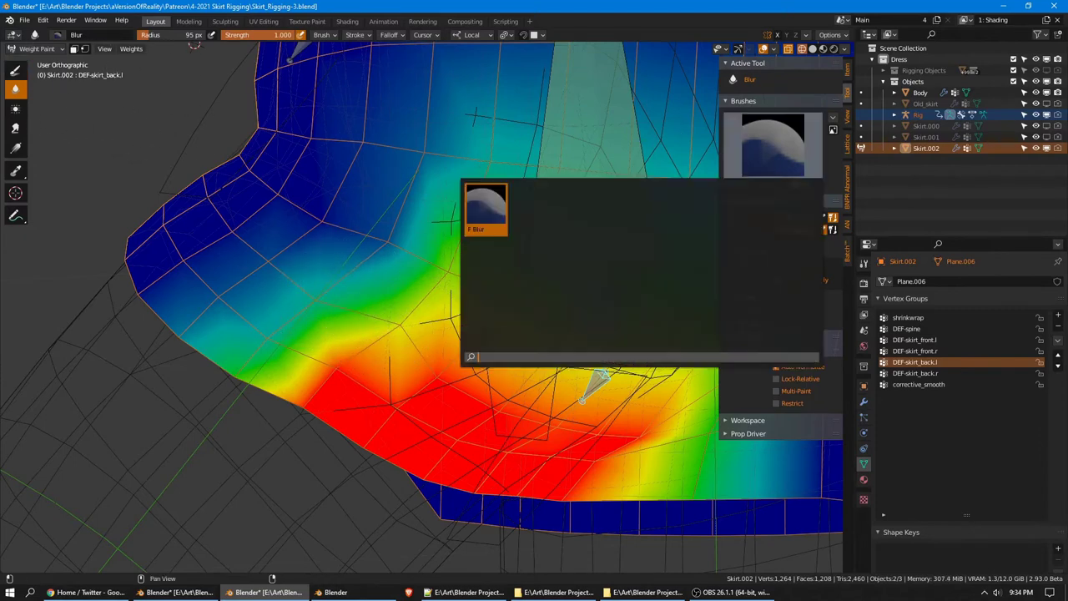
pyautogui.click(15, 71)
pyautogui.click(773, 145)
pyautogui.click(485, 207)
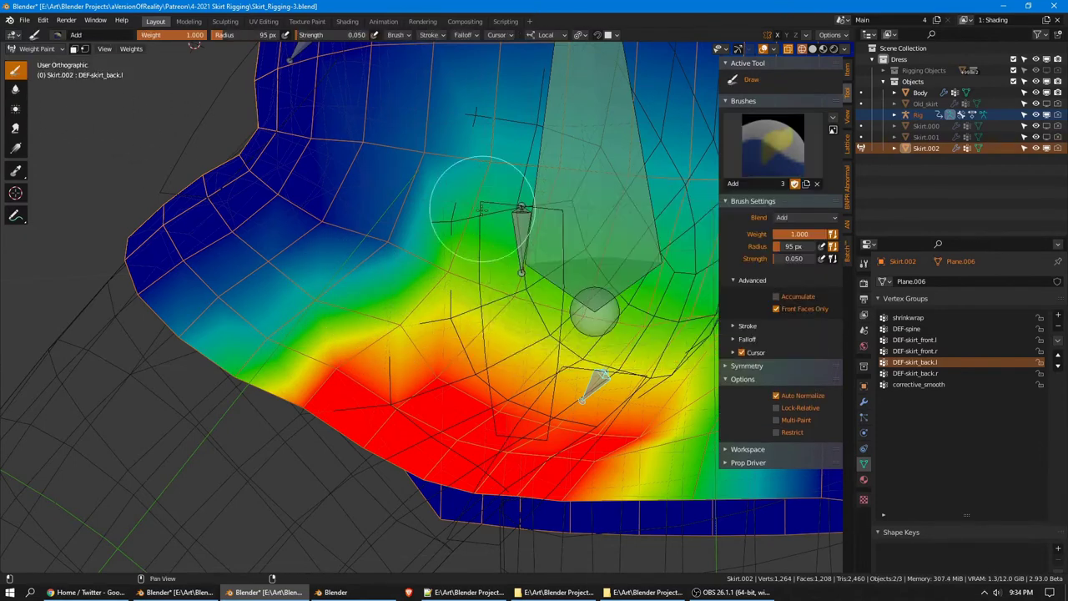
pyautogui.moveTo(396, 327)
pyautogui.mouseDown()
pyautogui.moveTo(394, 362)
pyautogui.moveTo(455, 396)
pyautogui.mouseUp()
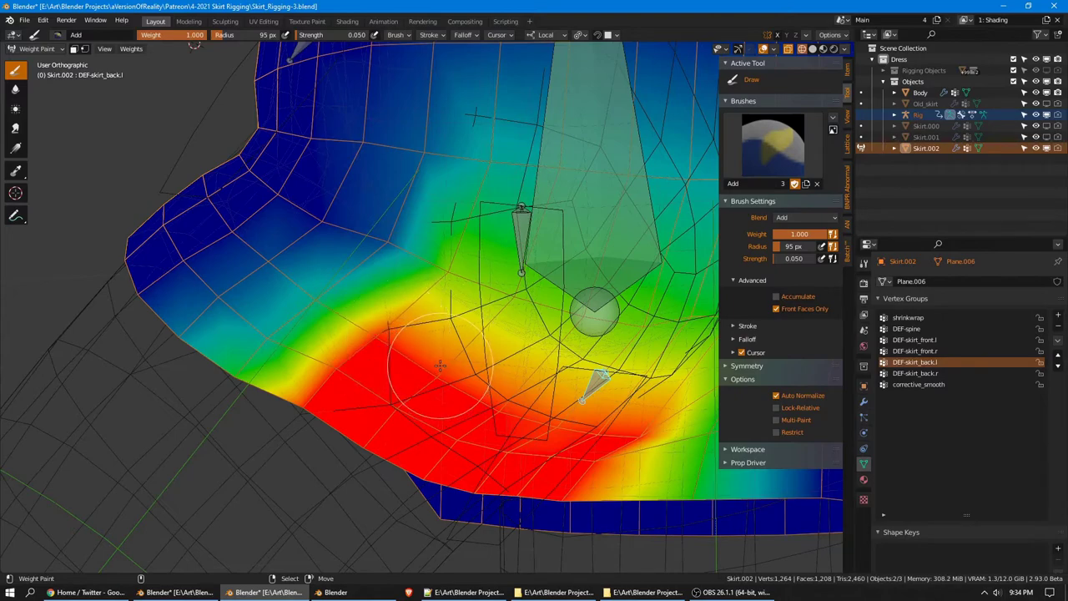
# Preview the skirt over the raised thigh in solid shading with Corrective Smooth shown in the viewport
pyautogui.scroll(-2, 440, 365)
pyautogui.moveTo(440, 366); pyautogui.dragTo(492, 364, button='middle')
pyautogui.click(864, 401)
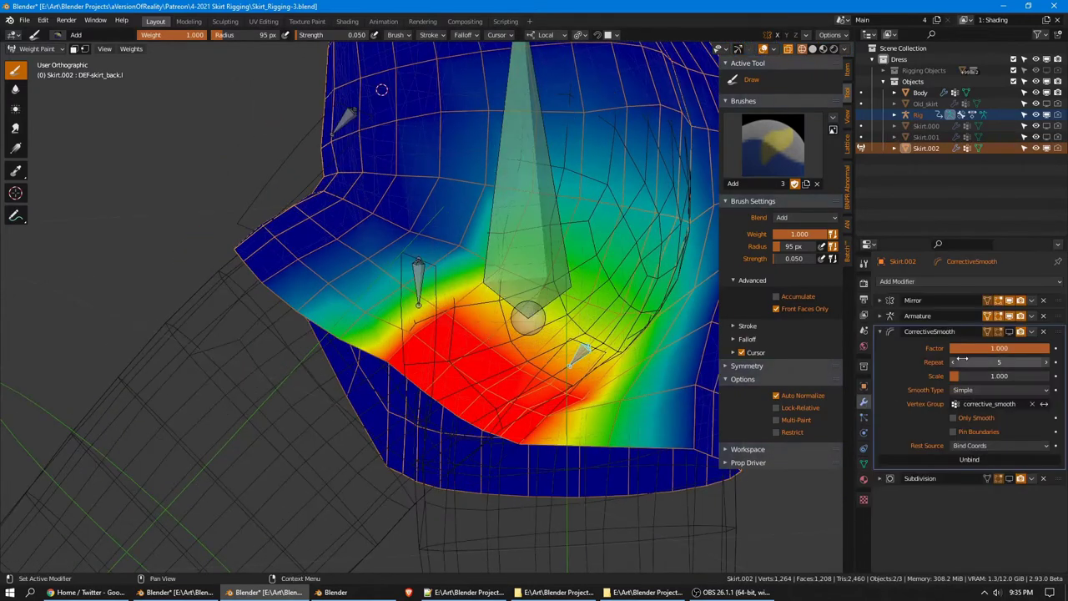
pyautogui.click(1009, 332)
pyautogui.click(1010, 332)
pyautogui.click(1010, 333)
pyautogui.hotkey('shift', 'z')
pyautogui.scroll(-2, 595, 263)
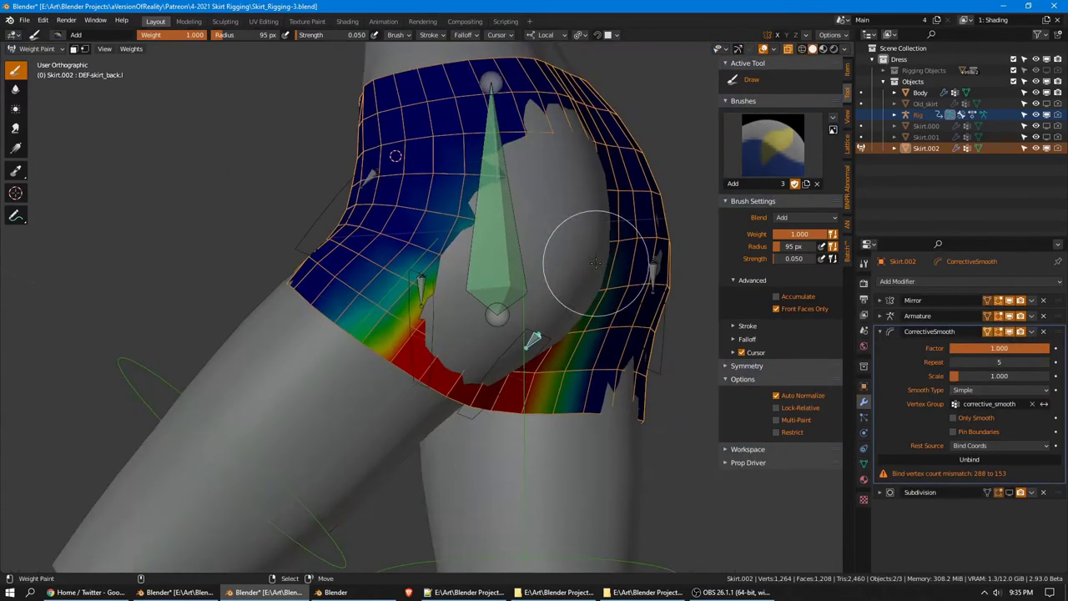
pyautogui.moveTo(595, 264); pyautogui.dragTo(500, 298, button='middle')
pyautogui.moveTo(512, 179); pyautogui.dragTo(517, 242, button='middle')
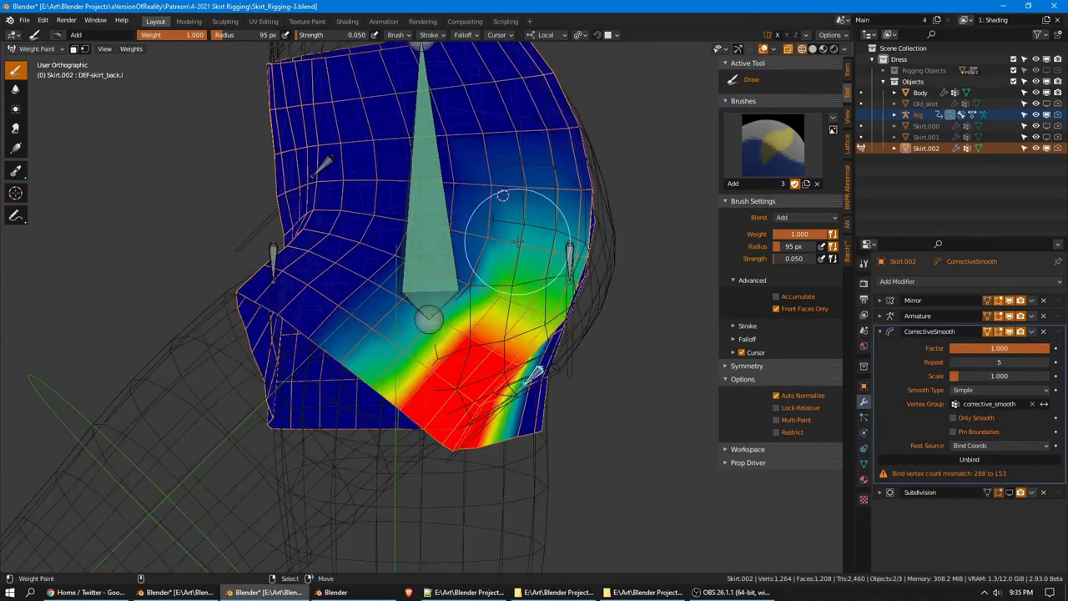
# Return to solid shading with the Blur tool and turn off Corrective Smooth in the viewport
pyautogui.hotkey('shift', 'z')
pyautogui.click(16, 89)
pyautogui.scroll(2, 476, 267)
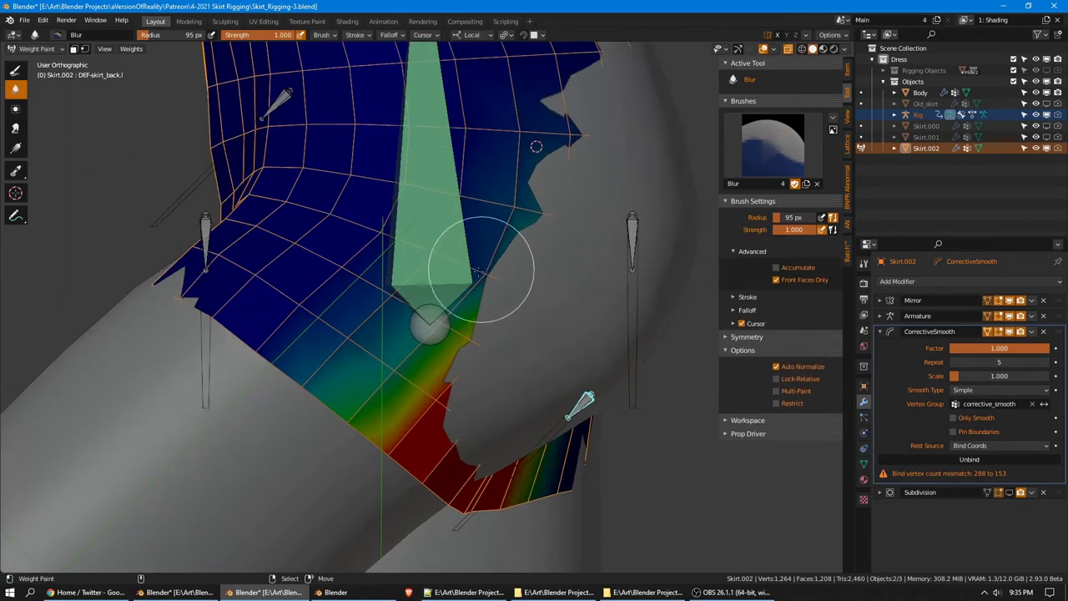
pyautogui.click(1011, 333)
pyautogui.keyDown('shift'); pyautogui.moveTo(466, 381); pyautogui.dragTo(487, 345, button='middle'); pyautogui.keyUp('shift')
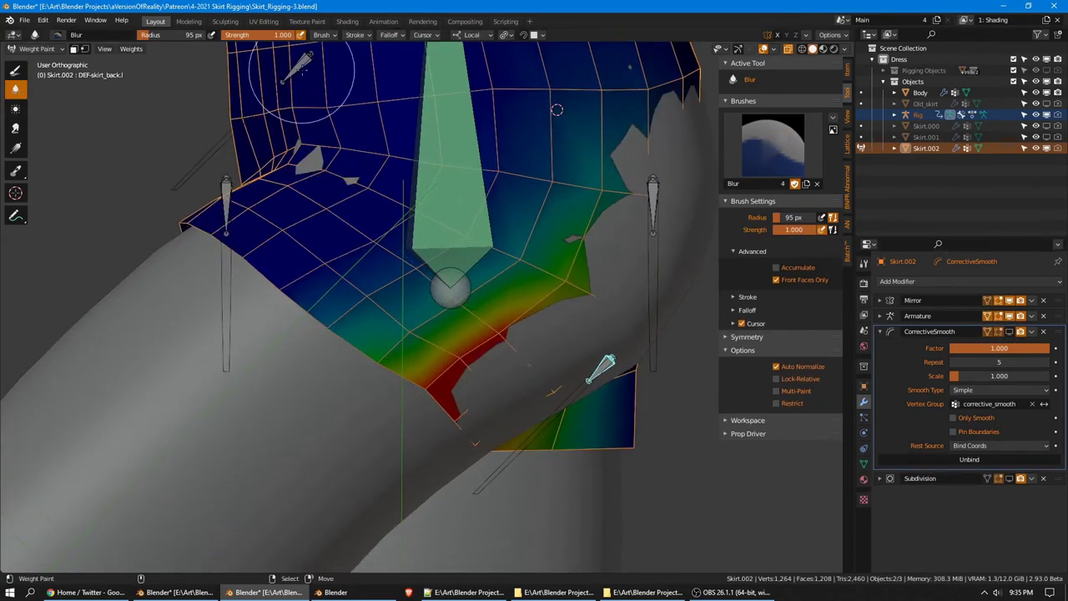
# Activate the DEF-skirt_front.l weights and blur them near the side hem
pyautogui.keyDown('ctrl'); pyautogui.click(305, 69); pyautogui.keyUp('ctrl')
pyautogui.keyDown('ctrl'); pyautogui.click(304, 72); pyautogui.keyUp('ctrl')
pyautogui.moveTo(317, 74); pyautogui.dragTo(393, 298, button='middle')
pyautogui.moveTo(332, 325)
pyautogui.mouseDown()
pyautogui.moveTo(319, 332)
pyautogui.moveTo(347, 314)
pyautogui.mouseUp()
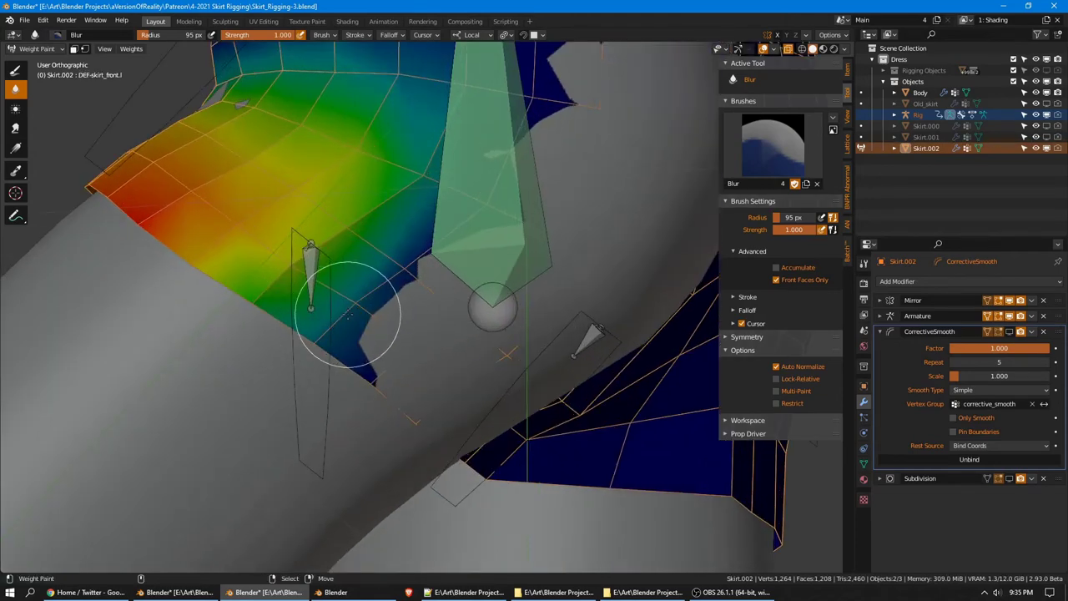
# Compare the DEF-skirt_back.l and DEF-skirt_front.l weights around the side of the skirt in wireframe shading
pyautogui.scroll(-2, 519, 315)
pyautogui.keyDown('ctrl'); pyautogui.click(534, 332); pyautogui.keyUp('ctrl')
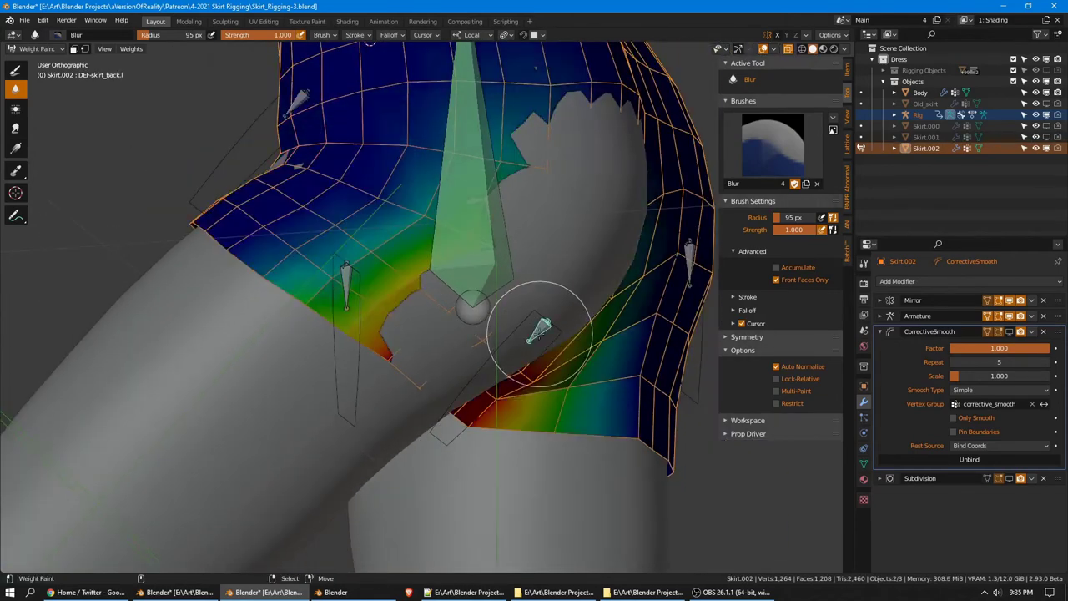
pyautogui.scroll(1, 425, 314)
pyautogui.press('z')
pyautogui.click(305, 296)
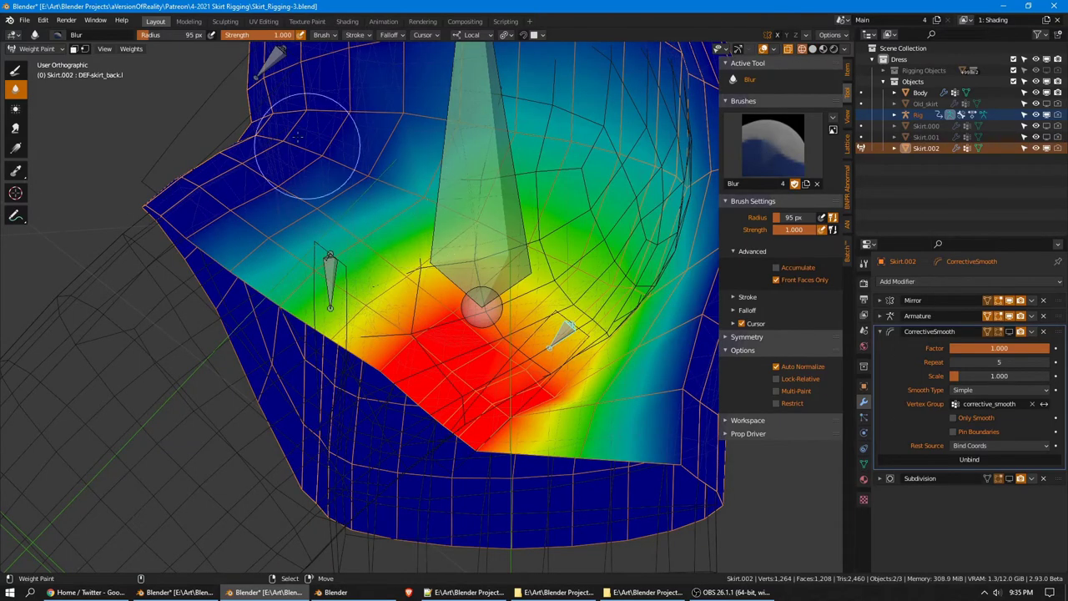
pyautogui.keyDown('ctrl'); pyautogui.click(276, 67); pyautogui.keyUp('ctrl')
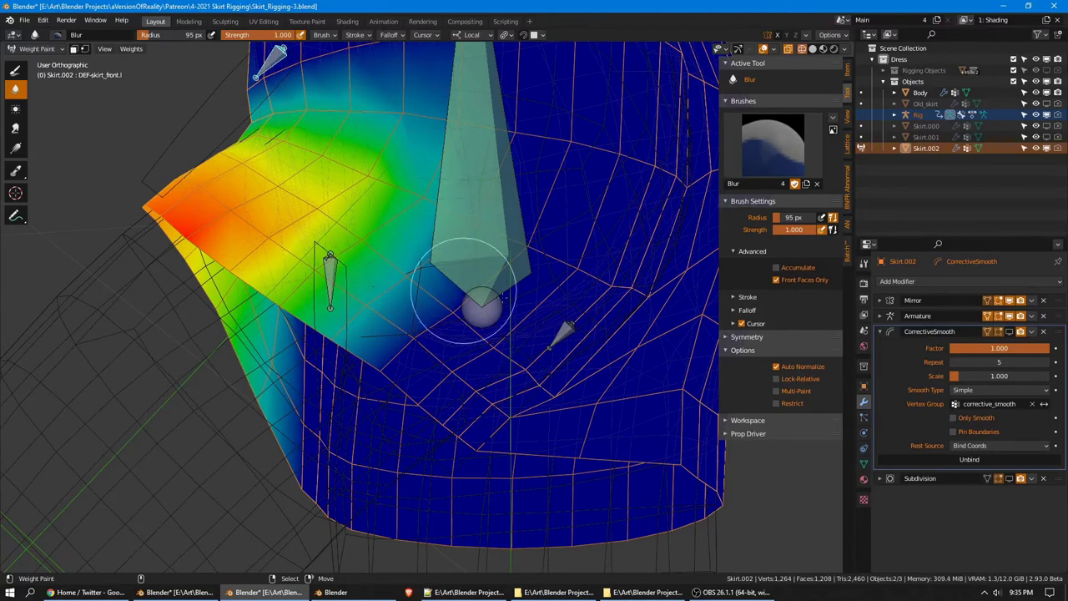
pyautogui.keyDown('ctrl'); pyautogui.click(565, 329); pyautogui.keyUp('ctrl')
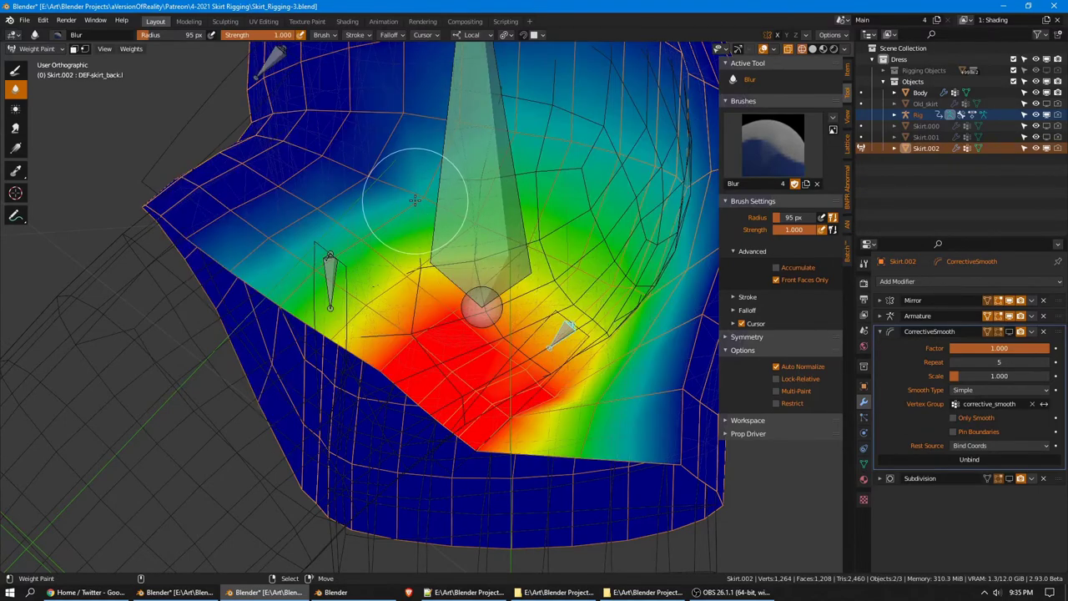
# Switch to the Draw tool with the Add brush for the DEF-skirt_back.l weights at the rear hem
pyautogui.scroll(-3, 415, 200)
pyautogui.moveTo(543, 219); pyautogui.dragTo(465, 232, button='middle')
pyautogui.scroll(3, 476, 242)
pyautogui.moveTo(494, 292); pyautogui.dragTo(513, 278, button='middle')
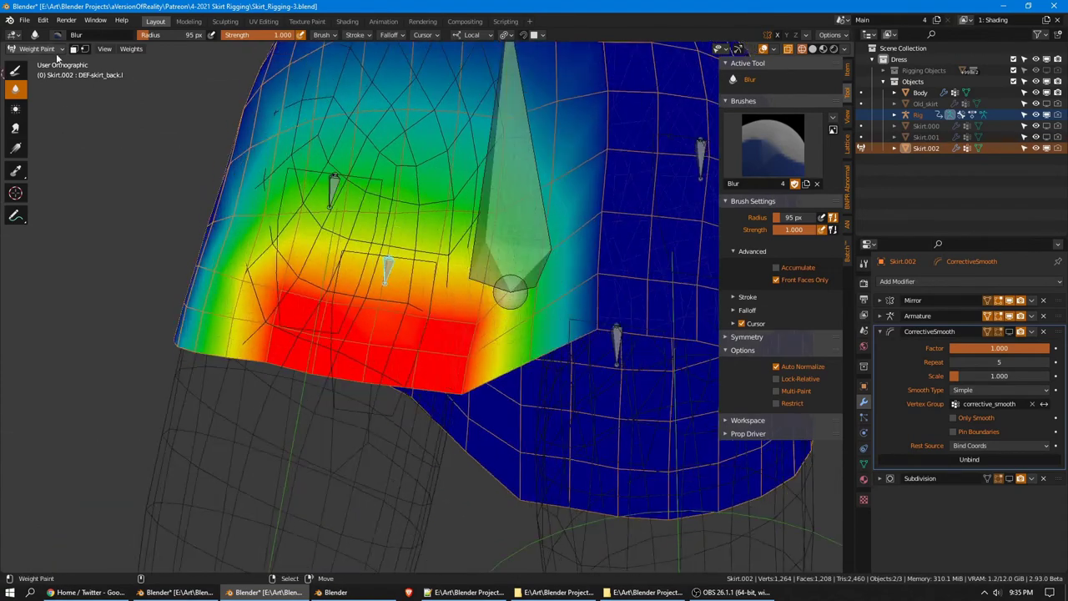
pyautogui.click(772, 146)
pyautogui.click(16, 72)
pyautogui.click(15, 70)
pyautogui.scroll(1, 421, 280)
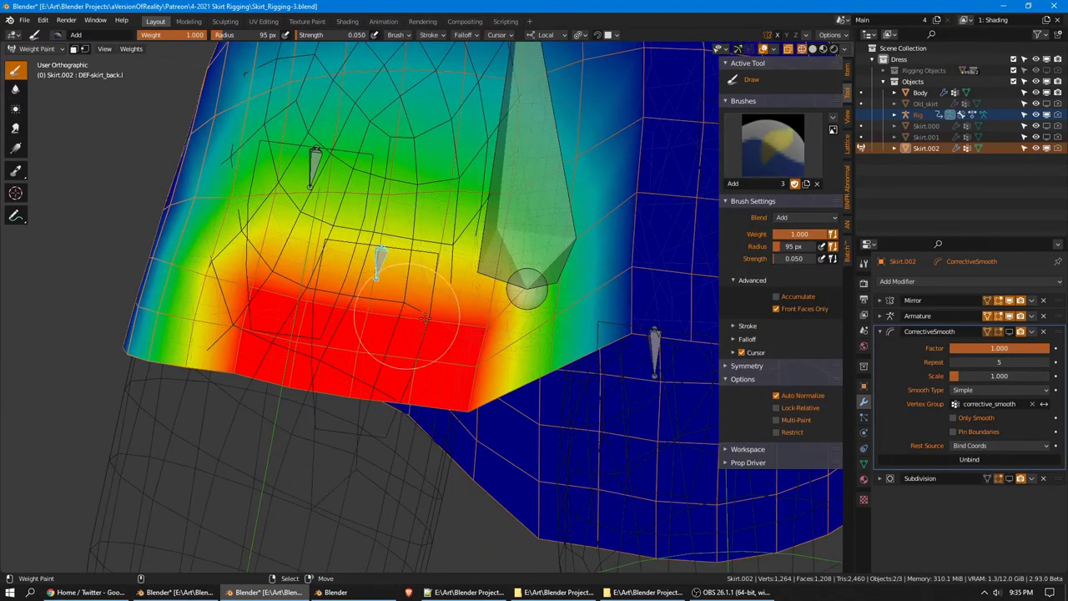
# Check the back of the skirt in solid shading and activate the DEF-spine weights
pyautogui.moveTo(459, 324)
pyautogui.mouseDown(button='middle')
pyautogui.moveTo(500, 326)
pyautogui.moveTo(583, 291)
pyautogui.moveTo(599, 315)
pyautogui.moveTo(465, 239)
pyautogui.moveTo(436, 334)
pyautogui.mouseUp(button='middle')
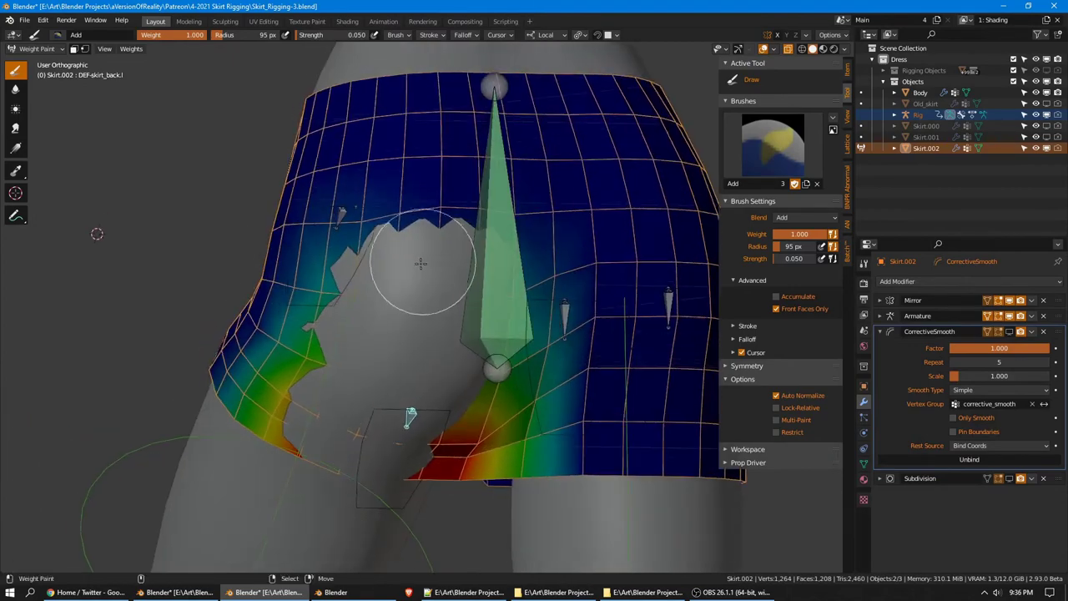
pyautogui.keyDown('ctrl'); pyautogui.click(481, 233); pyautogui.keyUp('ctrl')
pyautogui.moveTo(481, 234)
pyautogui.mouseDown(button='middle')
pyautogui.moveTo(448, 210)
pyautogui.moveTo(555, 213)
pyautogui.mouseUp(button='middle')
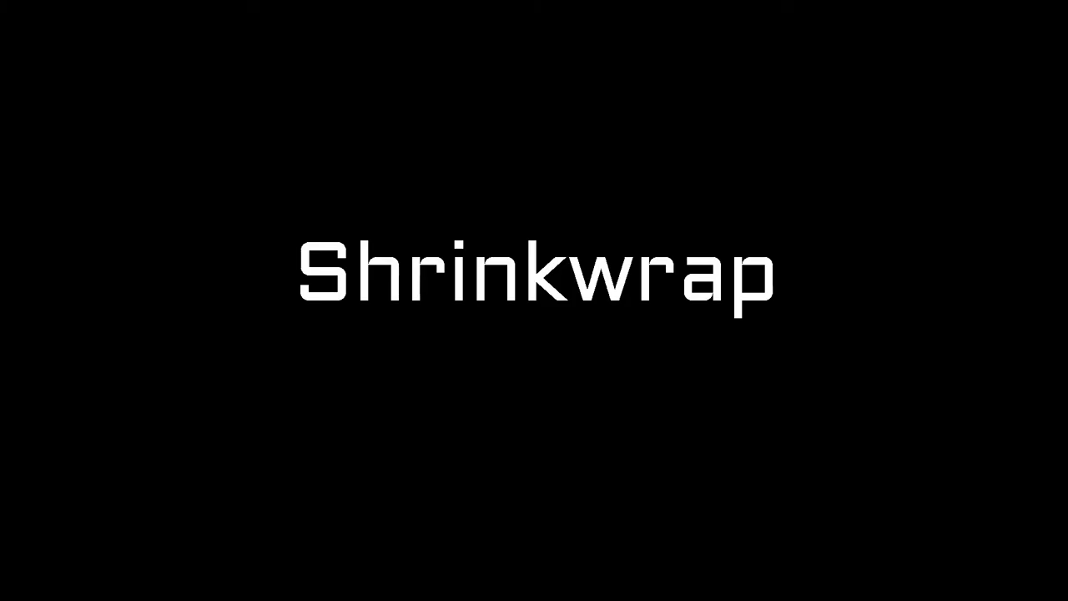
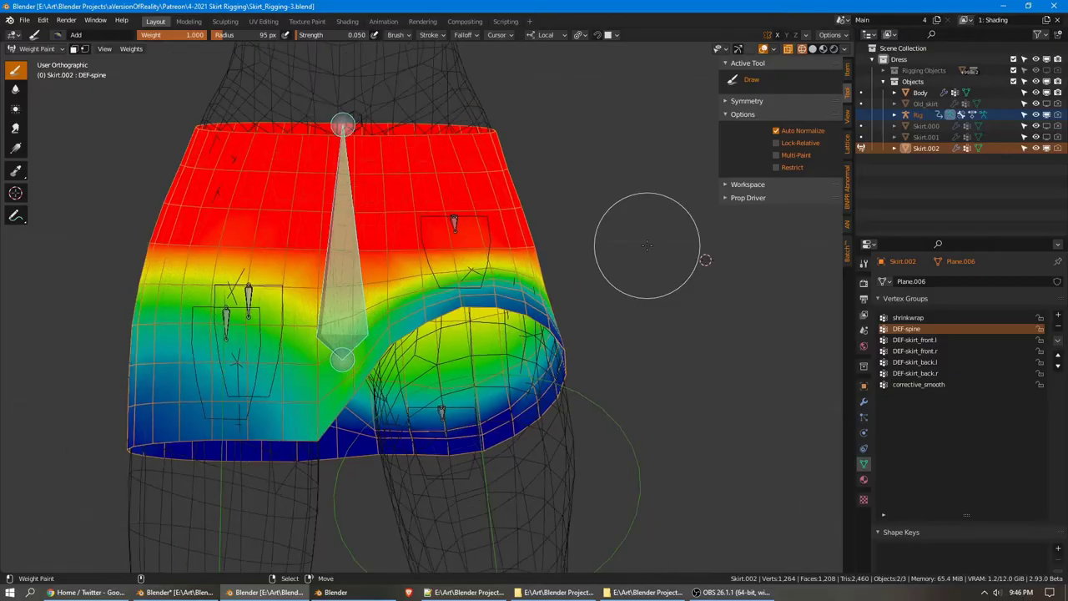
# Select Skirt.002 in Object Mode with solid shading and enable its Corrective Smooth modifier in the viewport
pyautogui.hotkey('ctrl', 'Tab')
pyautogui.click(926, 152)
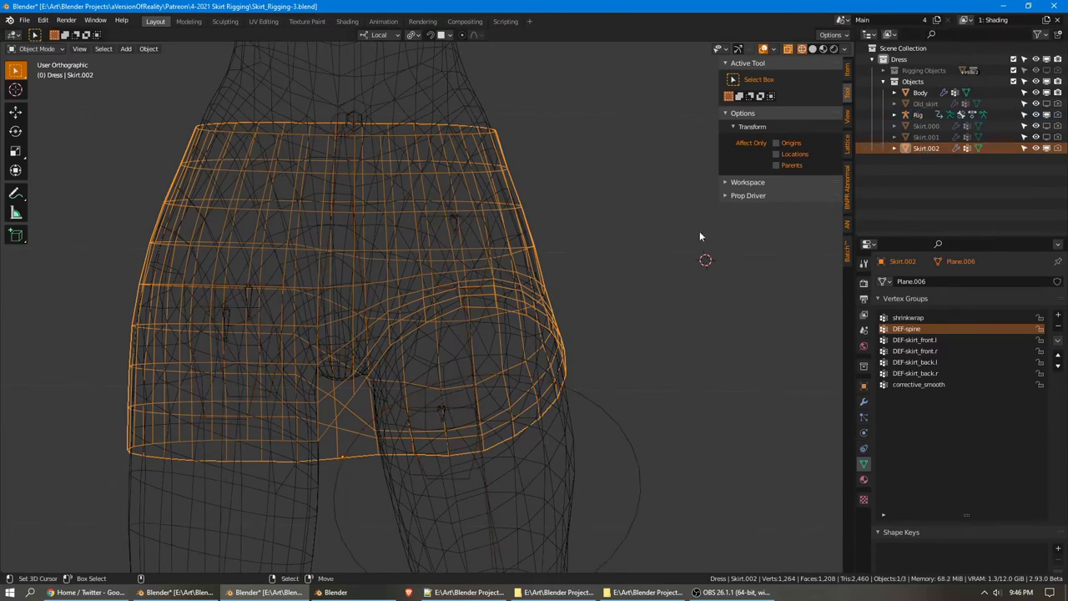
pyautogui.hotkey('shift', 'z')
pyautogui.click(864, 401)
pyautogui.click(1008, 332)
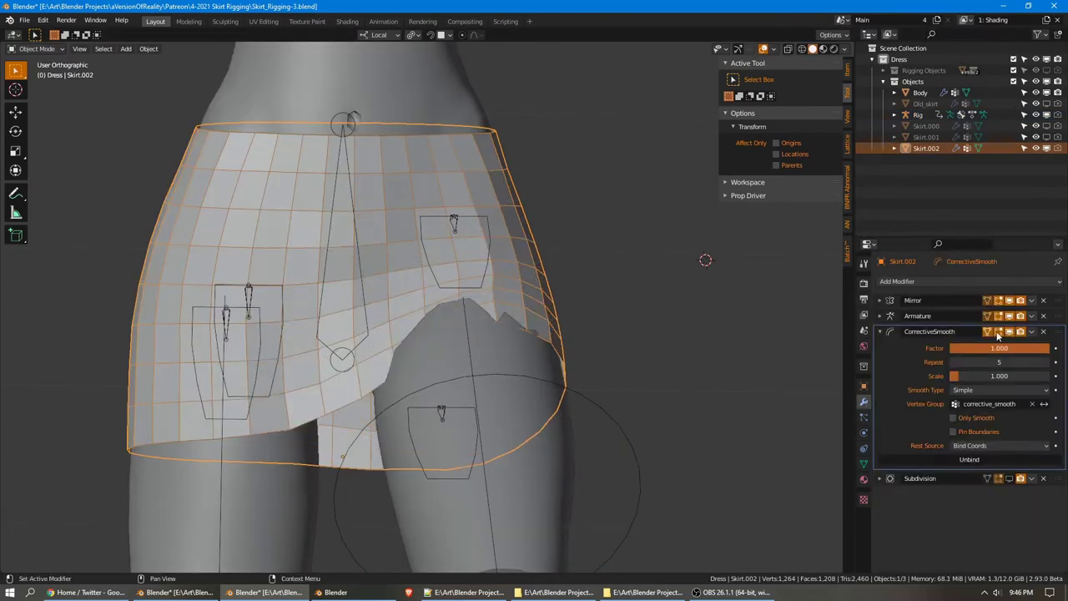
# Put the rig in Pose Mode and rotate the thigh_fk.L control to test the skirt's deformation
pyautogui.keyDown('shift'); pyautogui.moveTo(551, 361); pyautogui.dragTo(669, 296, button='middle'); pyautogui.keyUp('shift')
pyautogui.rightClick(701, 297)
pyautogui.hotkey('ctrl', 'Tab')
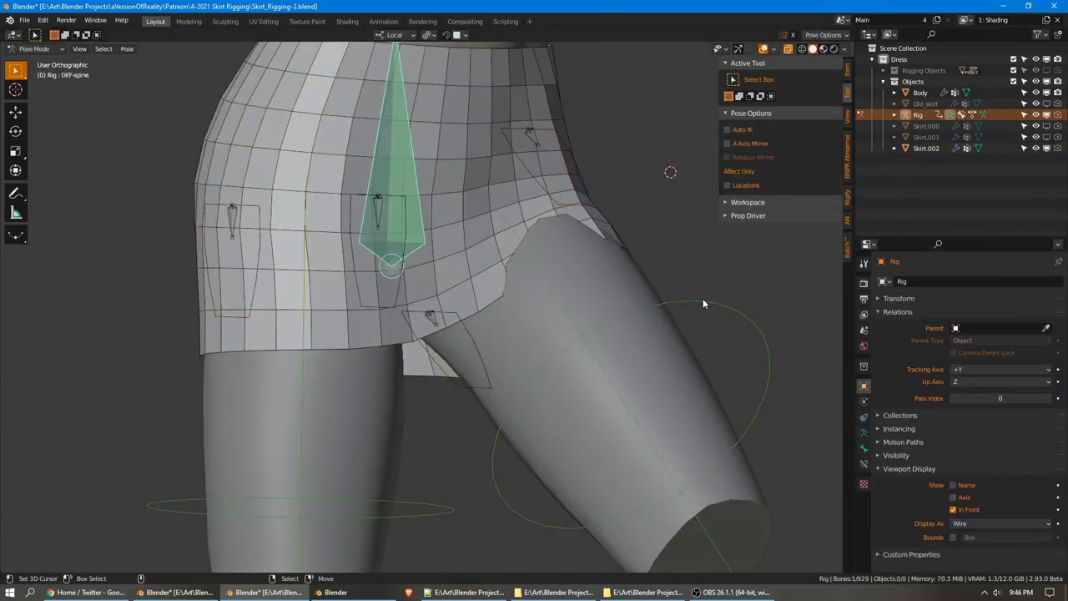
pyautogui.click(702, 298)
pyautogui.press('r')
pyautogui.click(634, 267)
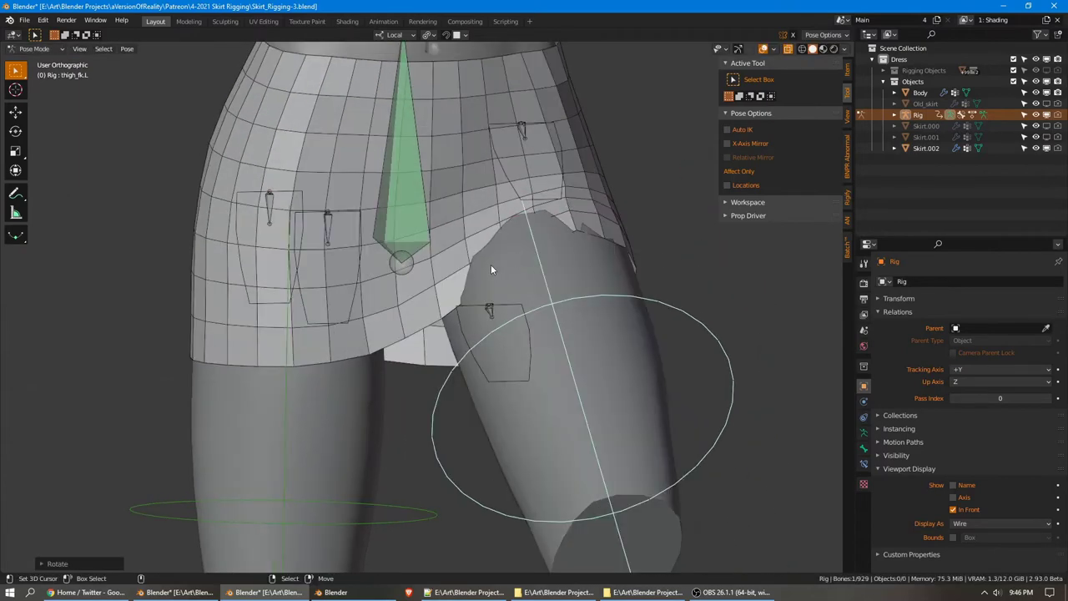
pyautogui.moveTo(522, 255); pyautogui.dragTo(433, 301, button='middle')
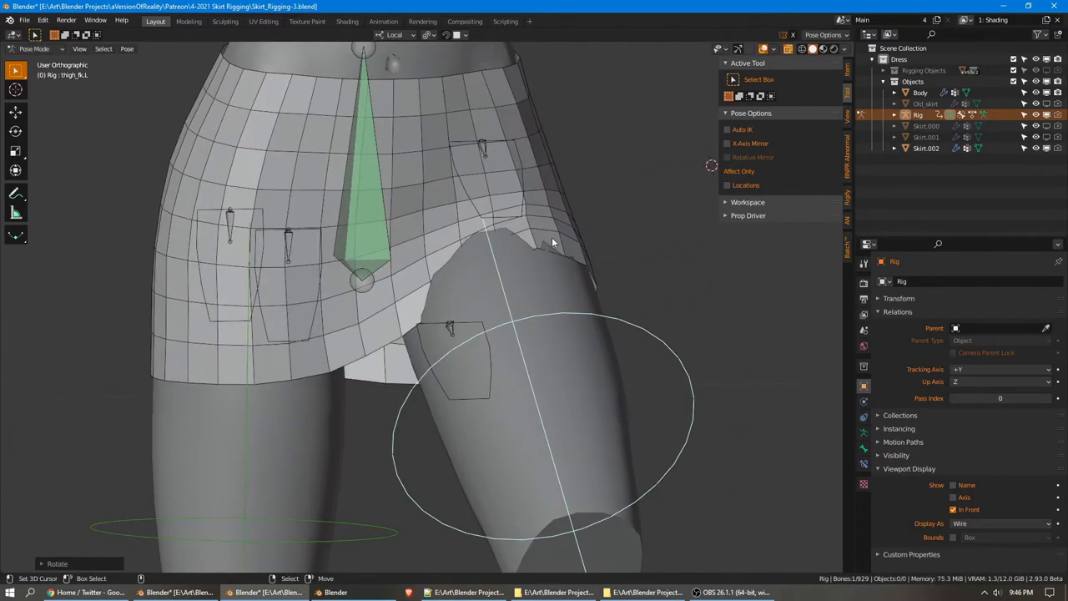
pyautogui.keyDown('shift'); pyautogui.moveTo(635, 219); pyautogui.dragTo(631, 230, button='middle'); pyautogui.keyUp('shift')
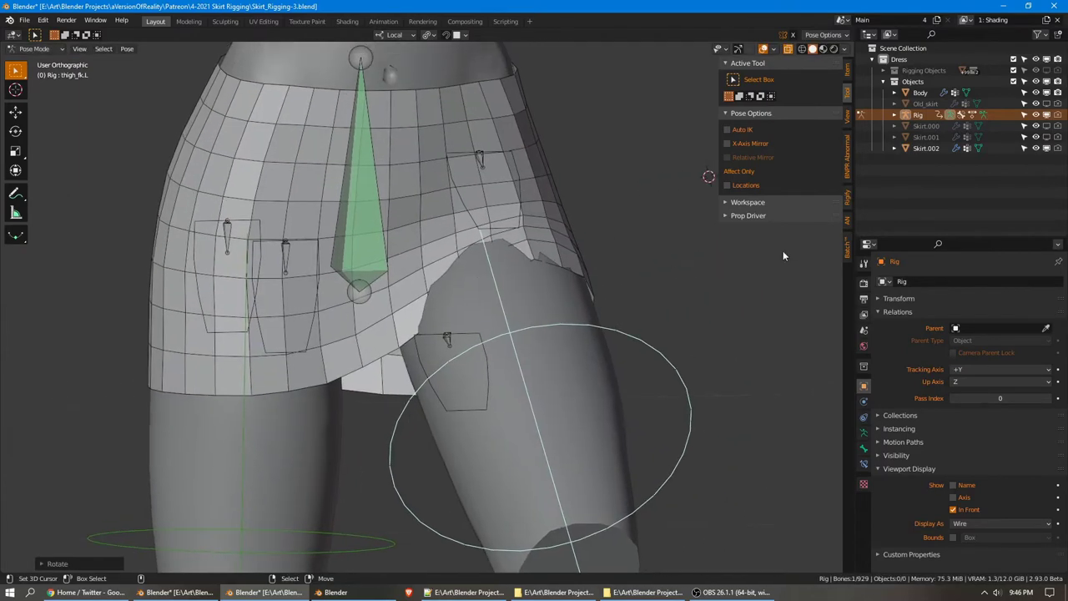
# Select Skirt.002, toggle Corrective Smooth off and on in the viewport to compare, and collapse the modifier's settings
pyautogui.rightClick(543, 191)
pyautogui.click(925, 148)
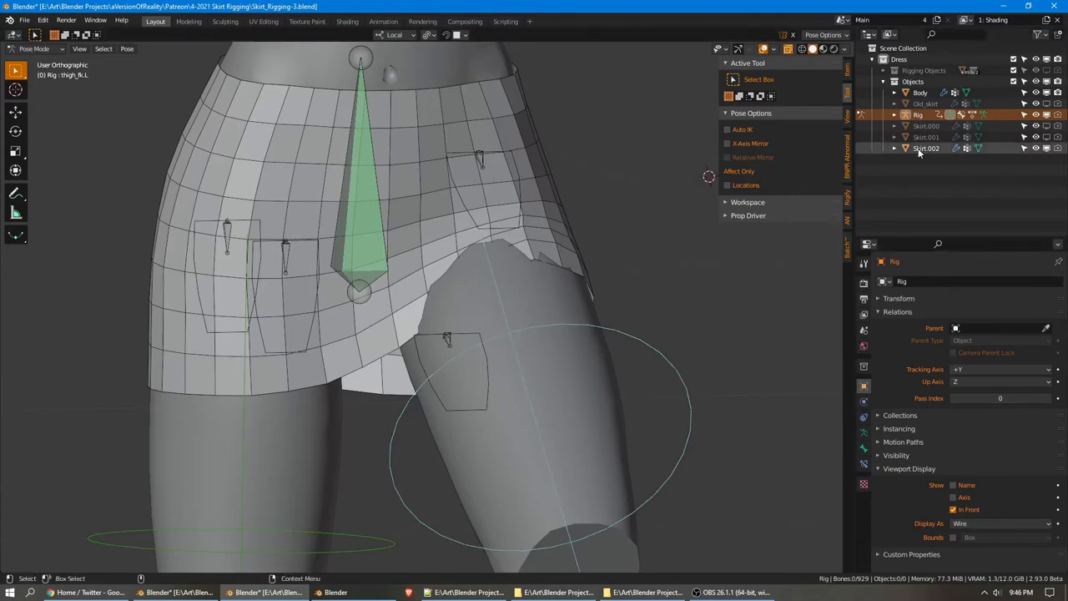
pyautogui.click(864, 401)
pyautogui.click(1012, 332)
pyautogui.click(1013, 332)
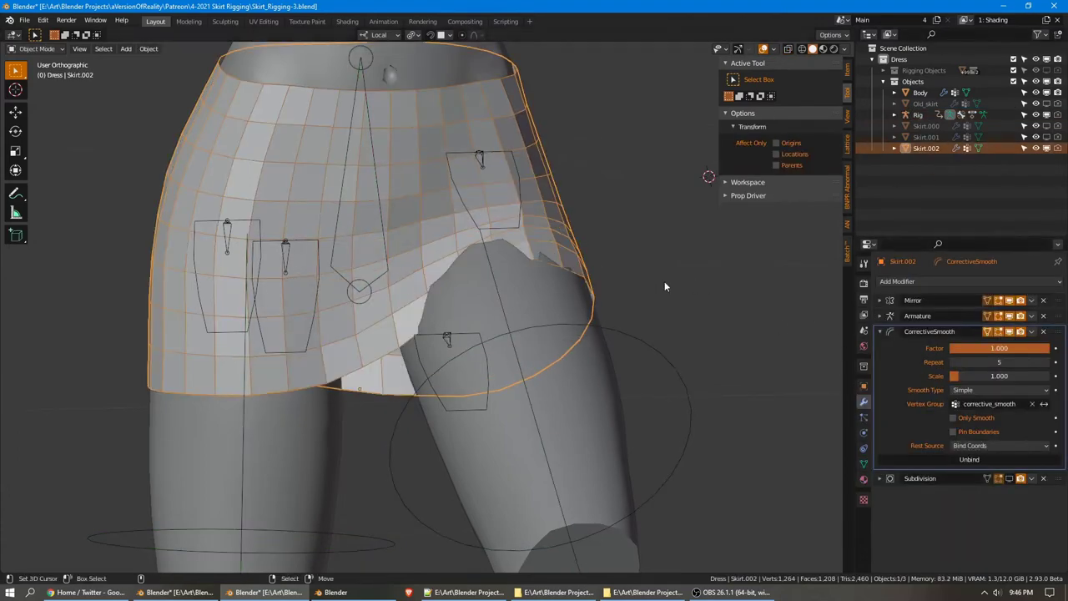
pyautogui.moveTo(665, 281); pyautogui.dragTo(666, 256, button='middle')
pyautogui.click(879, 333)
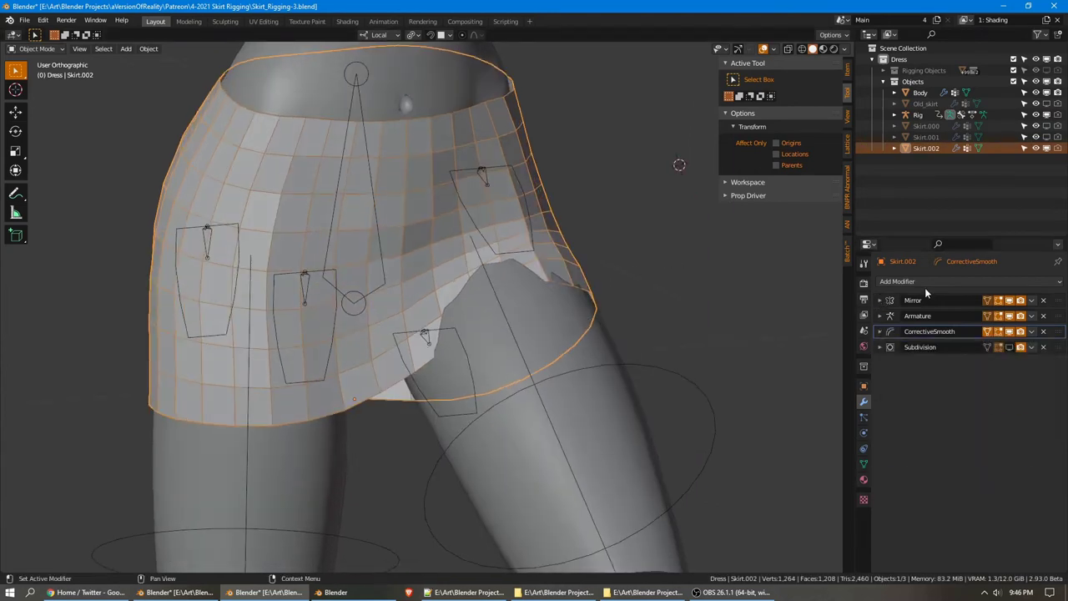
# Add a Shrinkwrap modifier to Skirt.002, place it above the Subdivision modifier, and set Body as its target
pyautogui.click(926, 282)
pyautogui.click(950, 415)
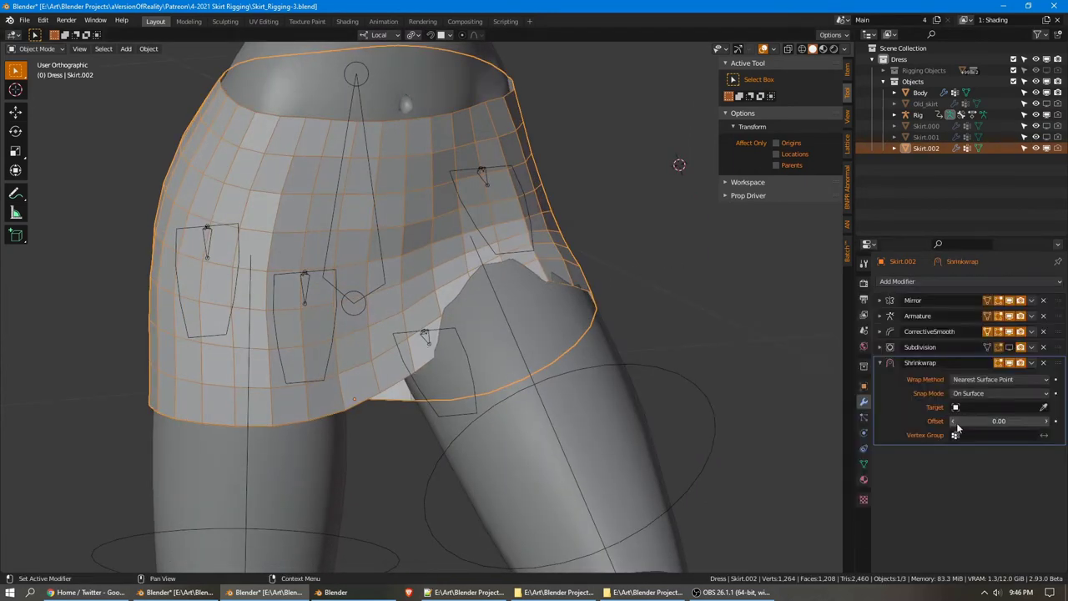
pyautogui.moveTo(1059, 367); pyautogui.dragTo(1058, 349)
pyautogui.click(1044, 392)
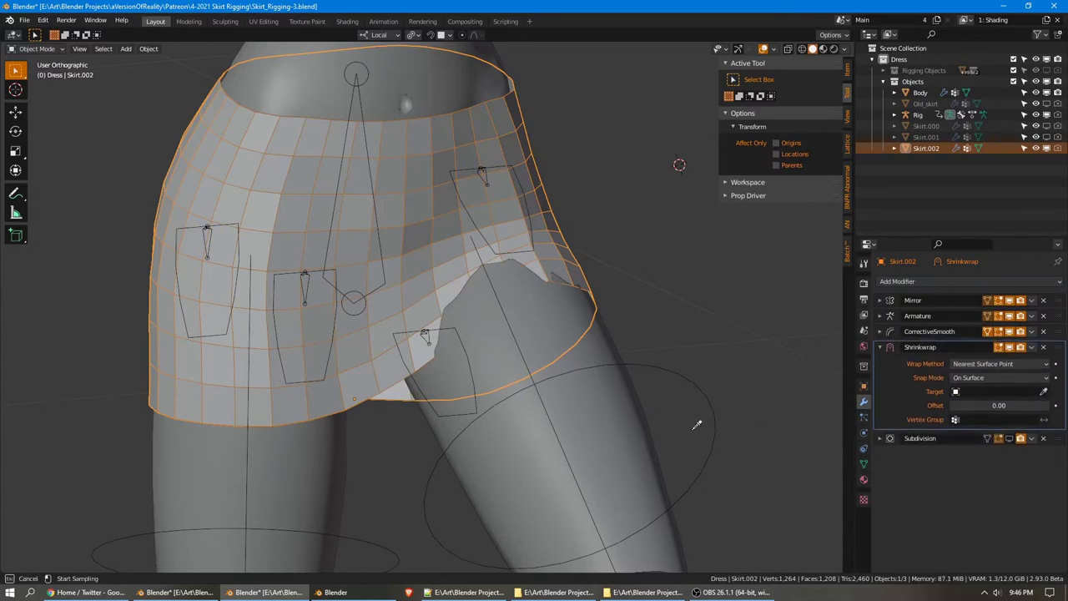
pyautogui.click(618, 430)
# Set the Shrinkwrap's wrap method to Target Normal Project, its snap mode to Outside, and its offset to 0.008
pyautogui.click(1015, 365)
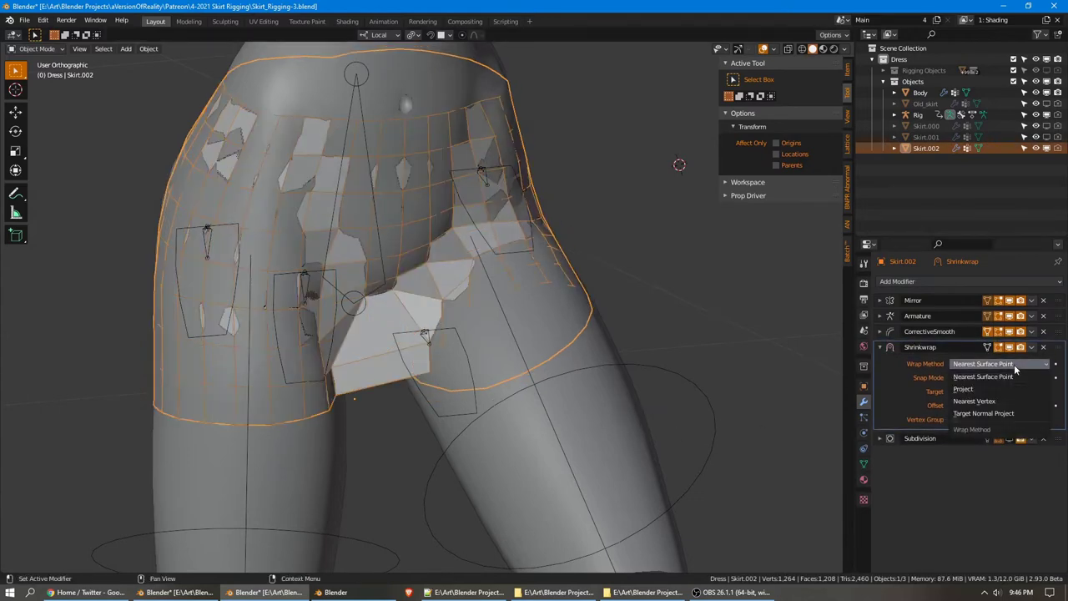
pyautogui.click(1007, 414)
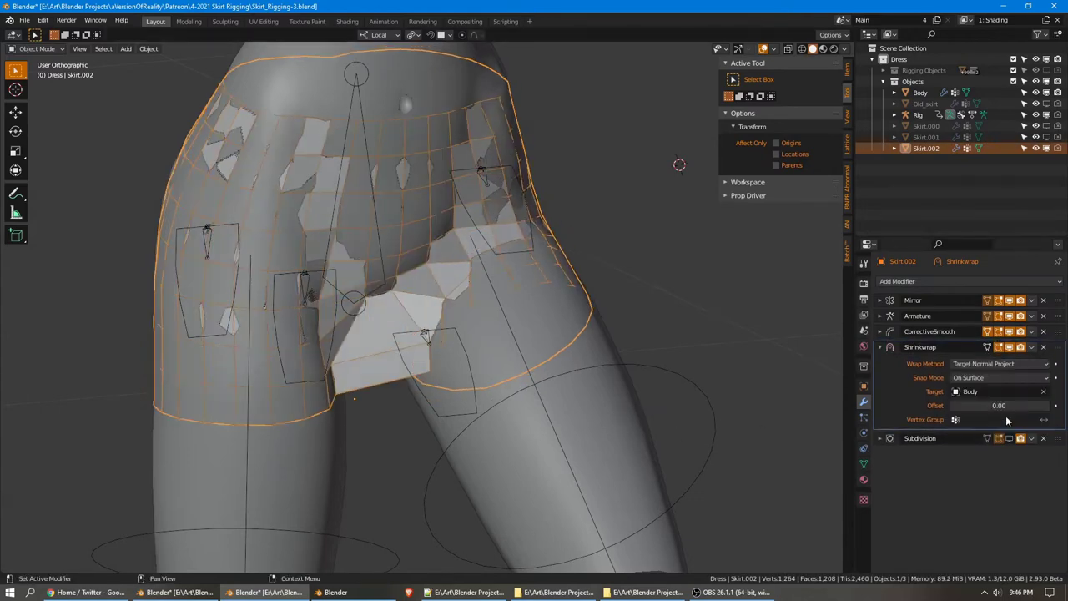
pyautogui.click(1000, 377)
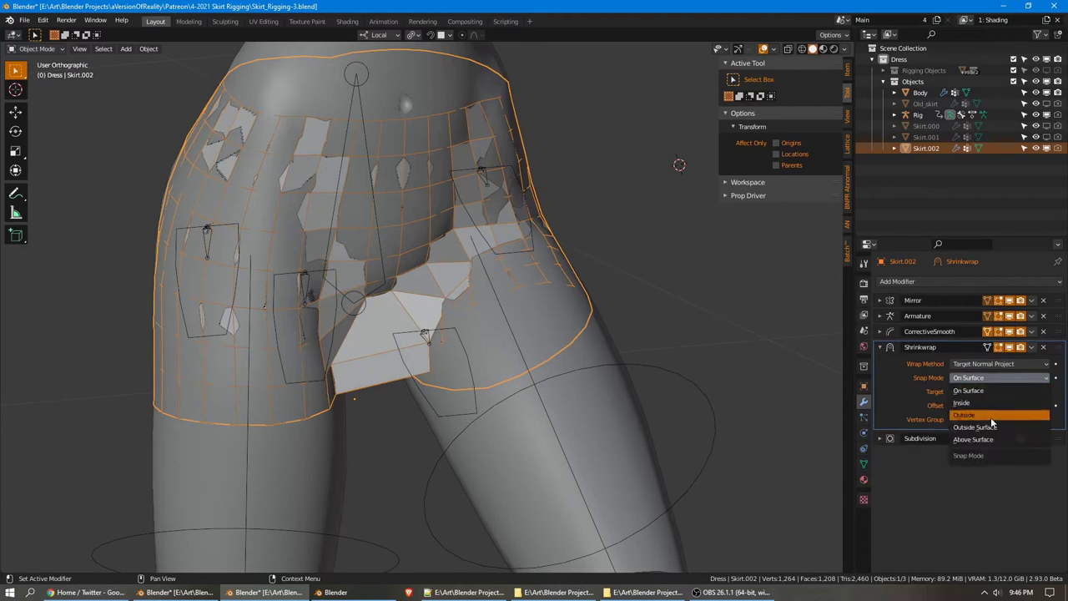
pyautogui.click(990, 417)
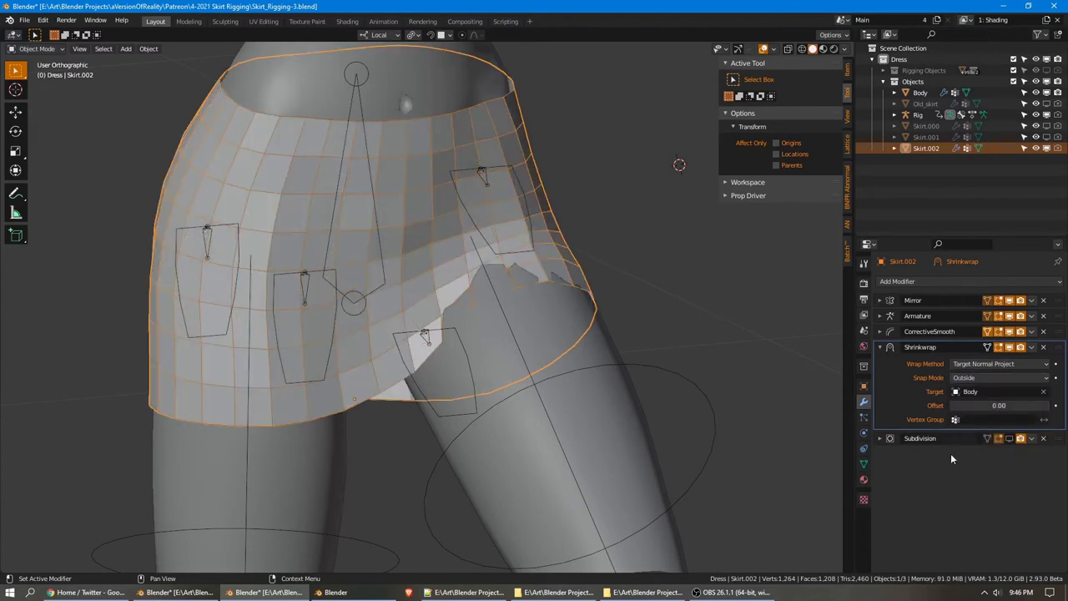
pyautogui.click(1000, 405)
pyautogui.write('0.008')
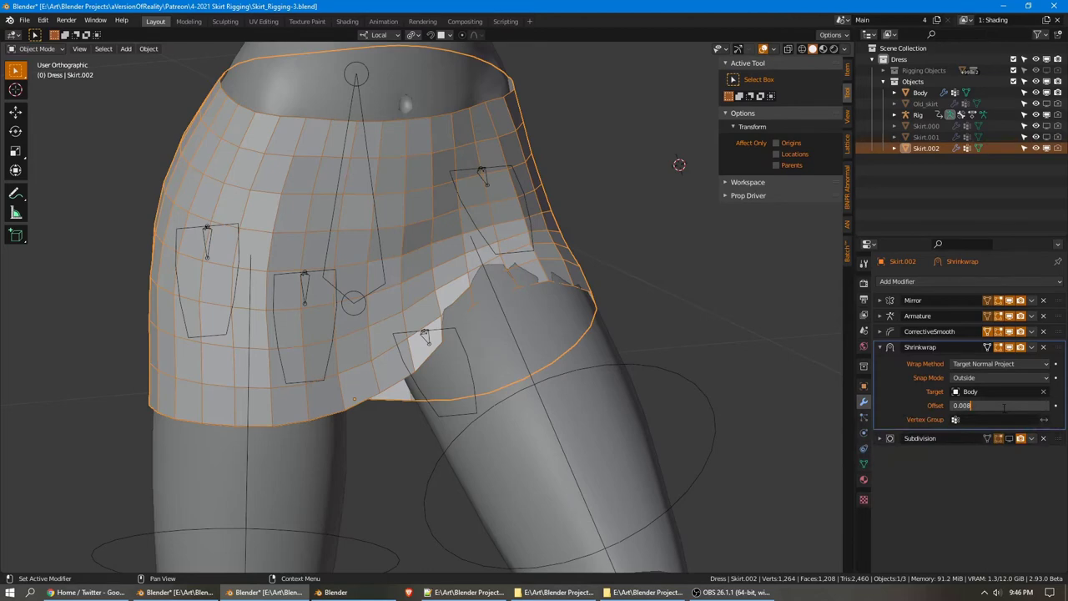
pyautogui.press('Return')
# Inspect the shrinkwrapped skirt around the raised thigh from several angles and save the file
pyautogui.moveTo(610, 301); pyautogui.dragTo(574, 257, button='middle')
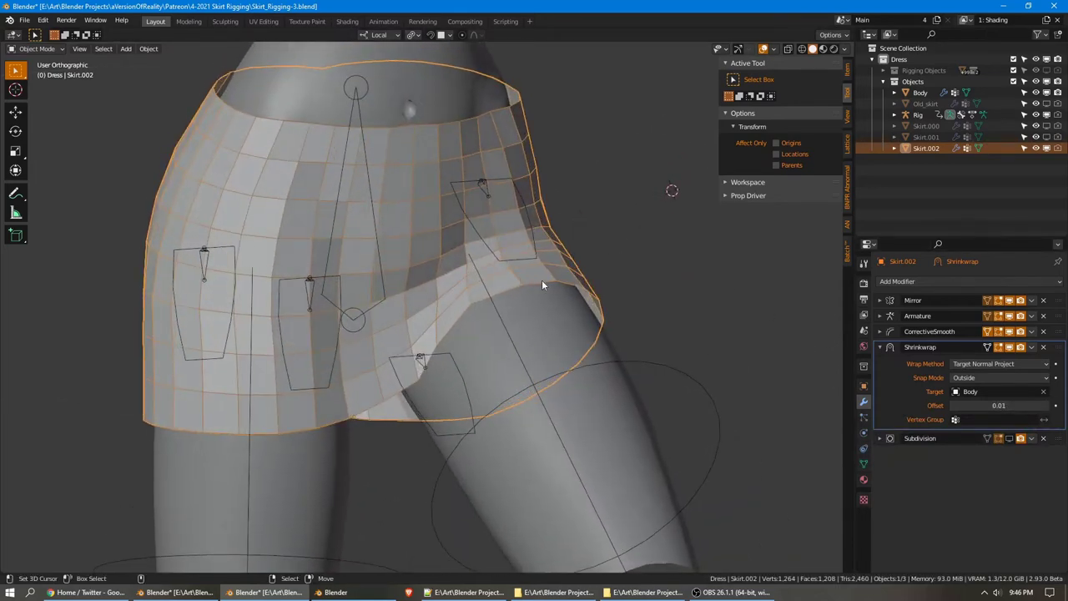
pyautogui.moveTo(547, 306); pyautogui.dragTo(537, 267, button='middle')
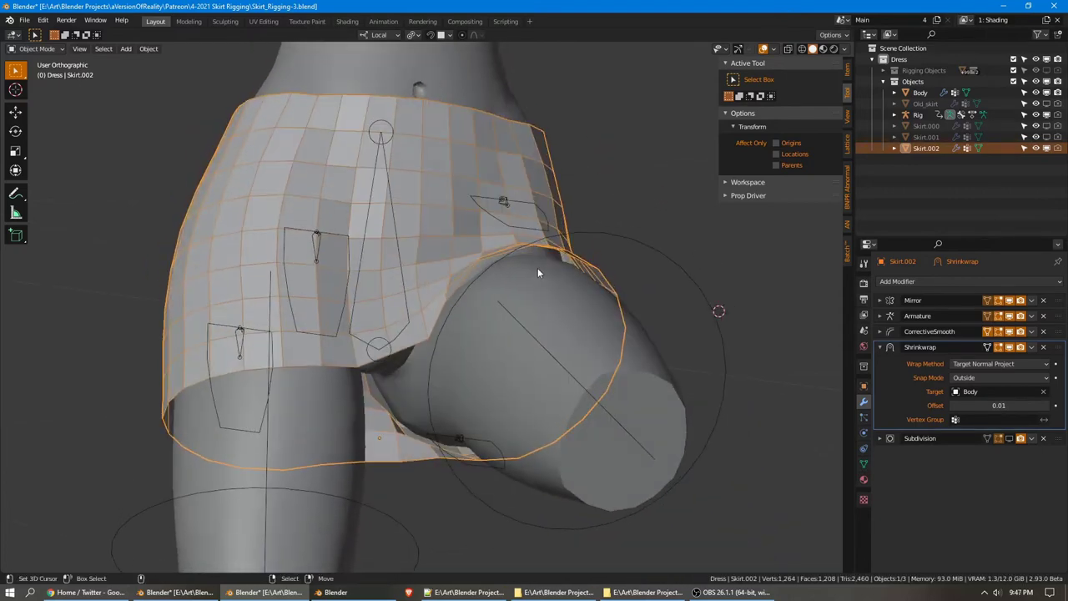
pyautogui.moveTo(628, 269); pyautogui.dragTo(624, 310, button='middle')
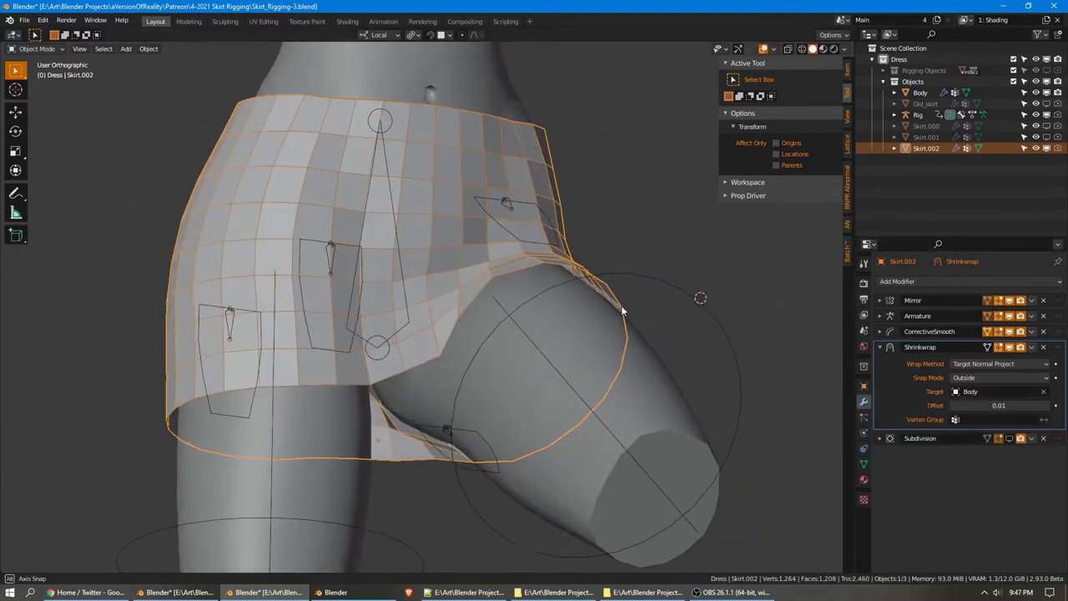
pyautogui.moveTo(536, 300); pyautogui.dragTo(508, 320, button='middle')
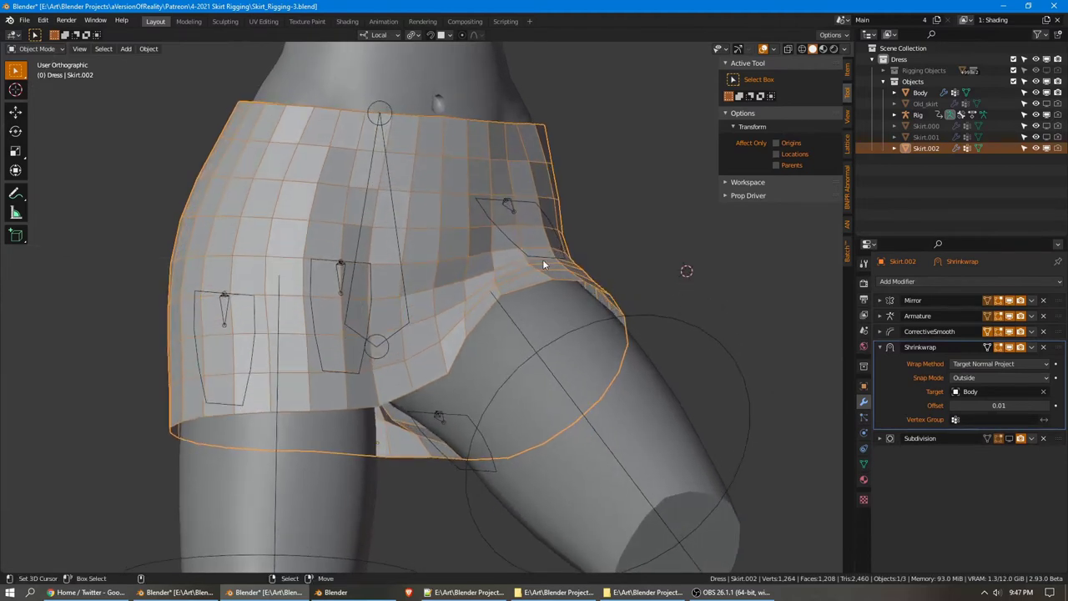
pyautogui.hotkey('ctrl', 's')
pyautogui.keyDown('shift'); pyautogui.moveTo(733, 343); pyautogui.dragTo(732, 357, button='middle'); pyautogui.keyUp('shift')
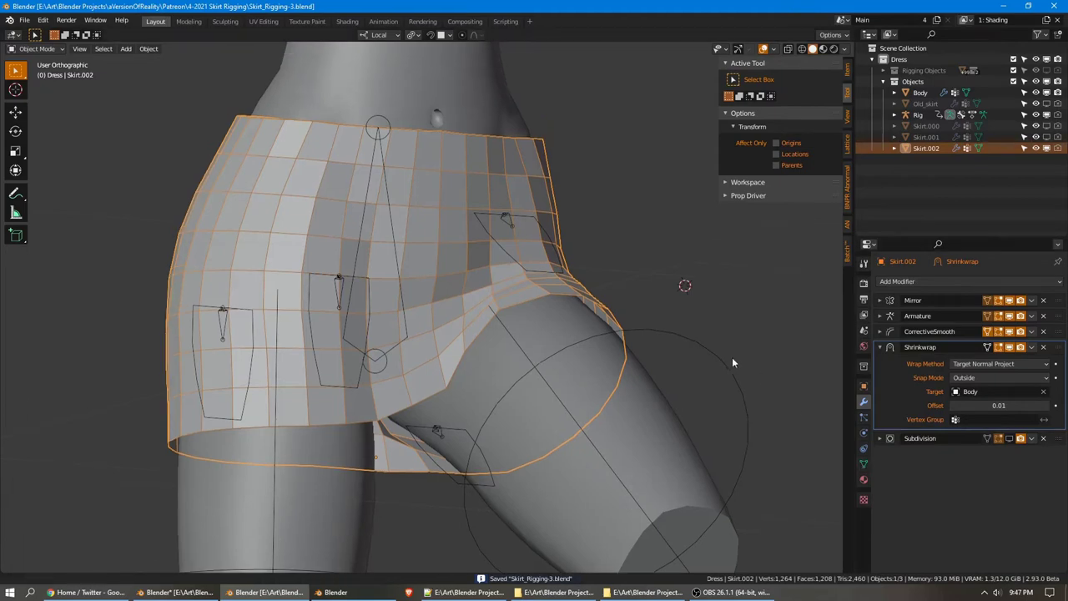
# Open Skirt.002 in Edit Mode with its vertex groups shown and clear the mesh selection
pyautogui.press('Tab')
pyautogui.moveTo(680, 279); pyautogui.dragTo(653, 271, button='middle')
pyautogui.click(864, 464)
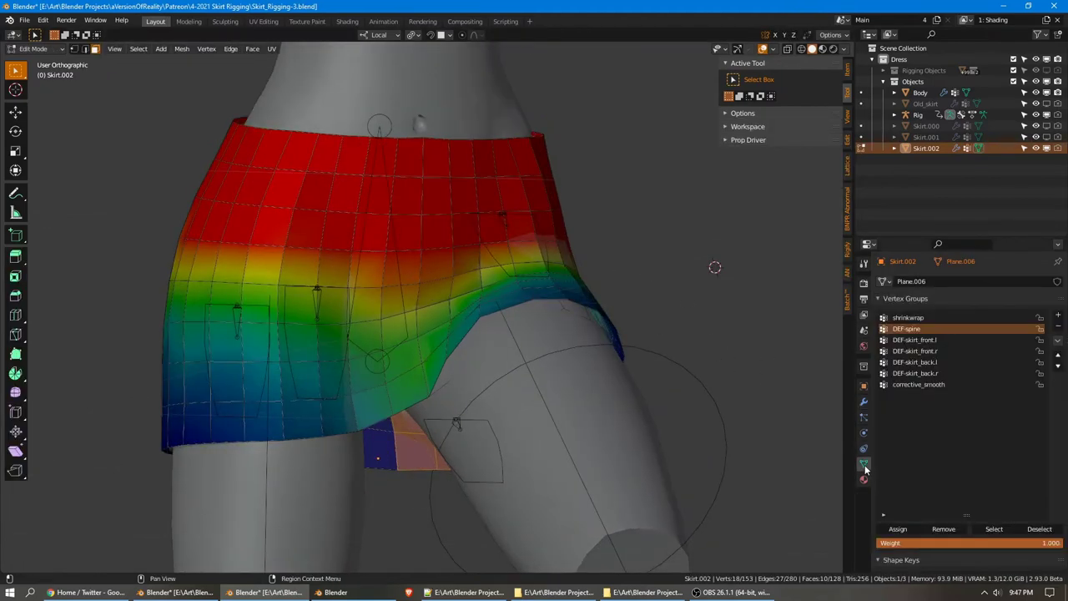
pyautogui.hotkey('alt', 'a')
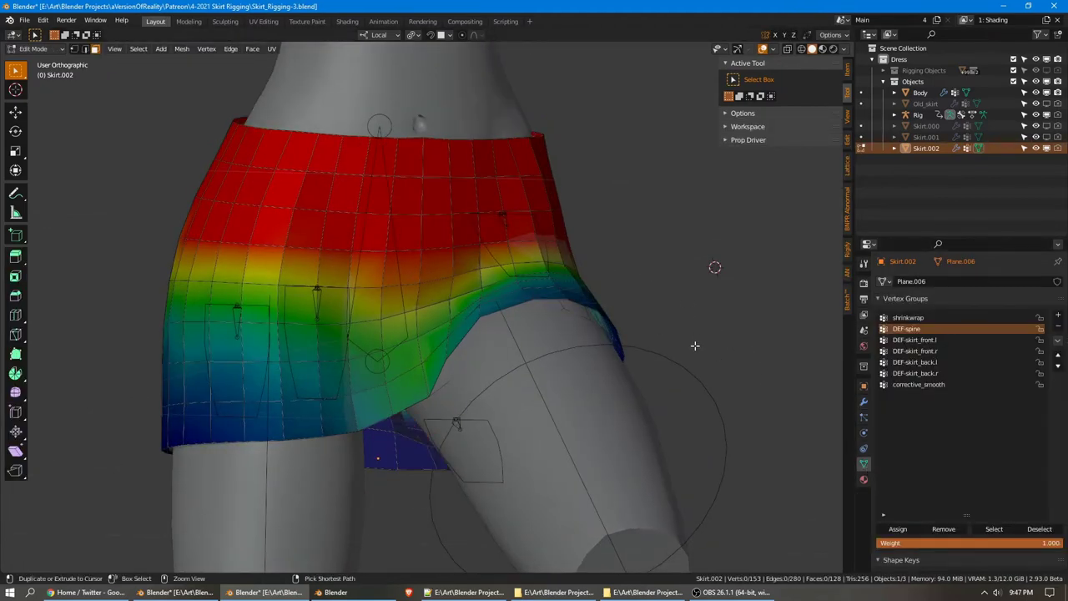
# Return the skirt to Object Mode and clear the rotation of the rig's thigh_fk.L control in Pose Mode
pyautogui.hotkey('ctrl', 'Tab')
pyautogui.click(661, 334)
pyautogui.hotkey('ctrl', 'Tab')
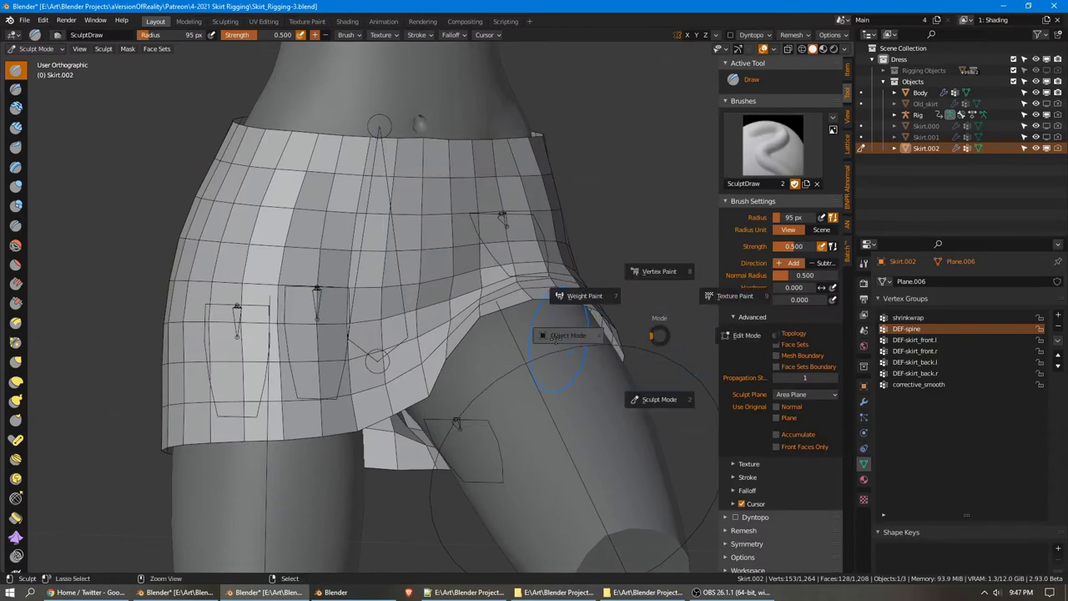
pyautogui.click(572, 335)
pyautogui.click(656, 363)
pyautogui.hotkey('alt', 'r')
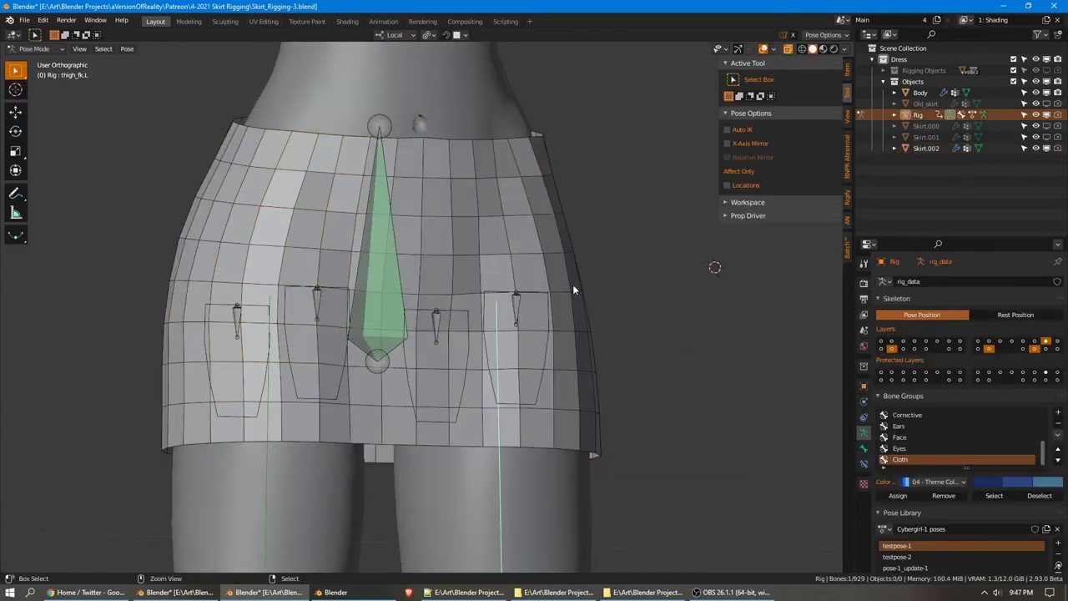
# Duplicate Skirt.002 in place from the front view and disable the original in the viewport
pyautogui.click(924, 148)
pyautogui.press('Tab')
pyautogui.press('KP_1')
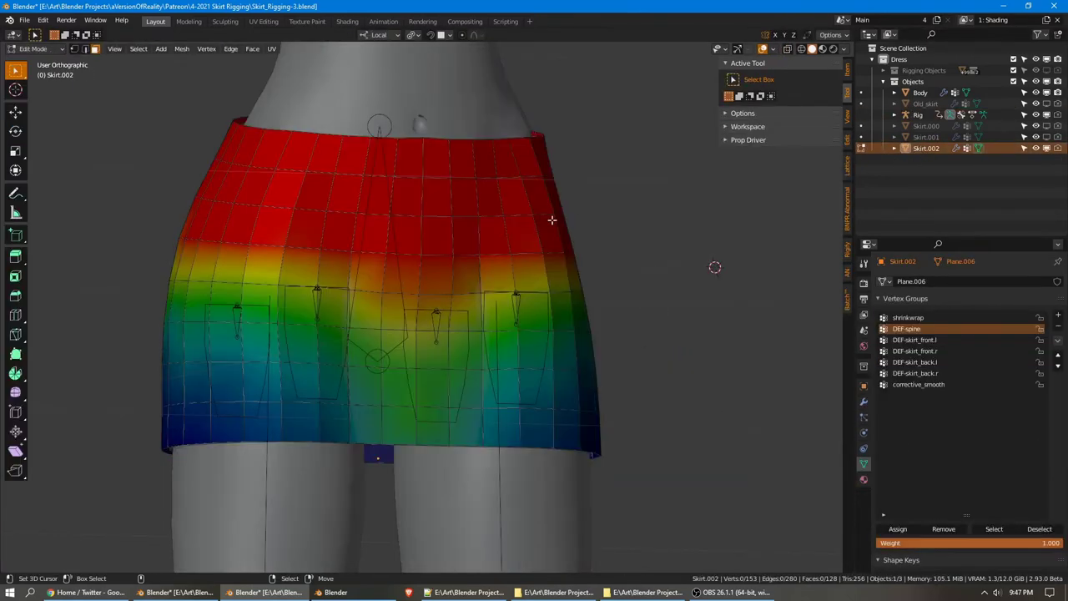
pyautogui.press('Tab')
pyautogui.hotkey('shift', 'd')
pyautogui.press('Escape')
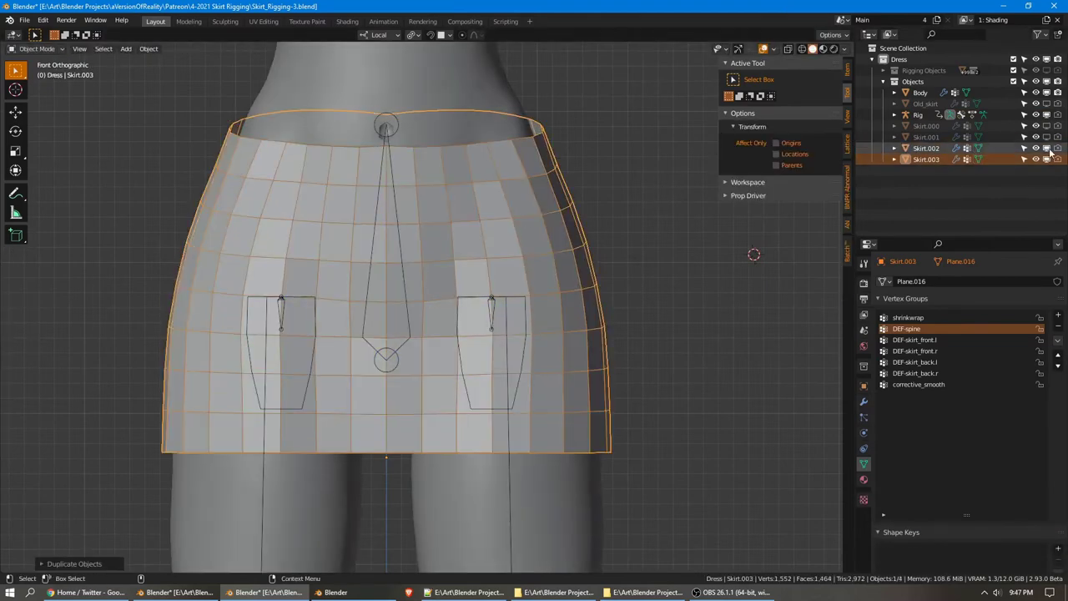
# Show the Shrinkwrap on the edit cage of Skirt.003 and select all vertices except the top two waist loops
pyautogui.press('Tab')
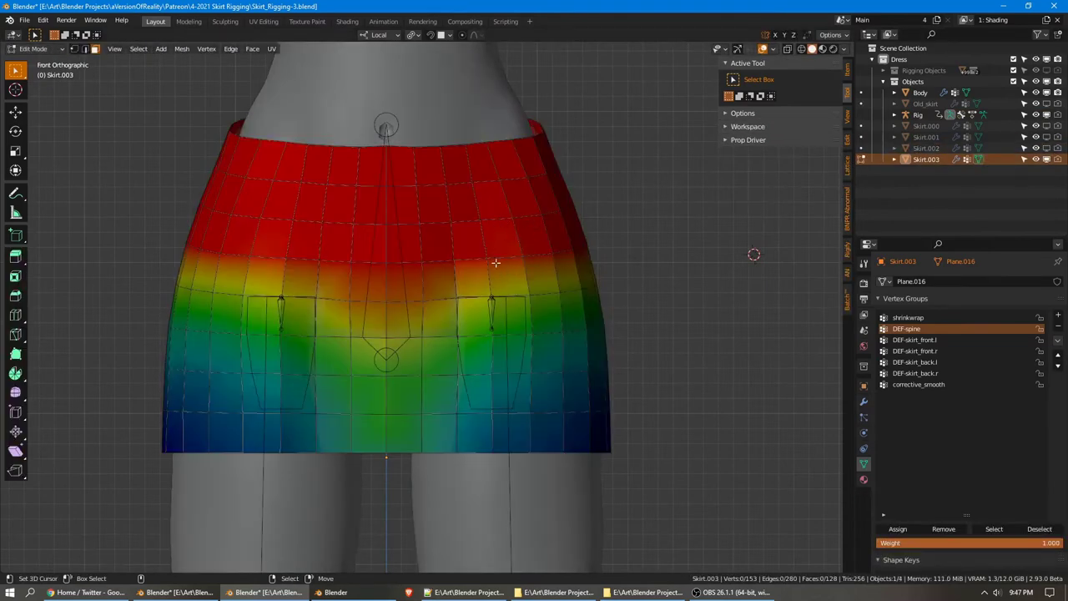
pyautogui.press('a')
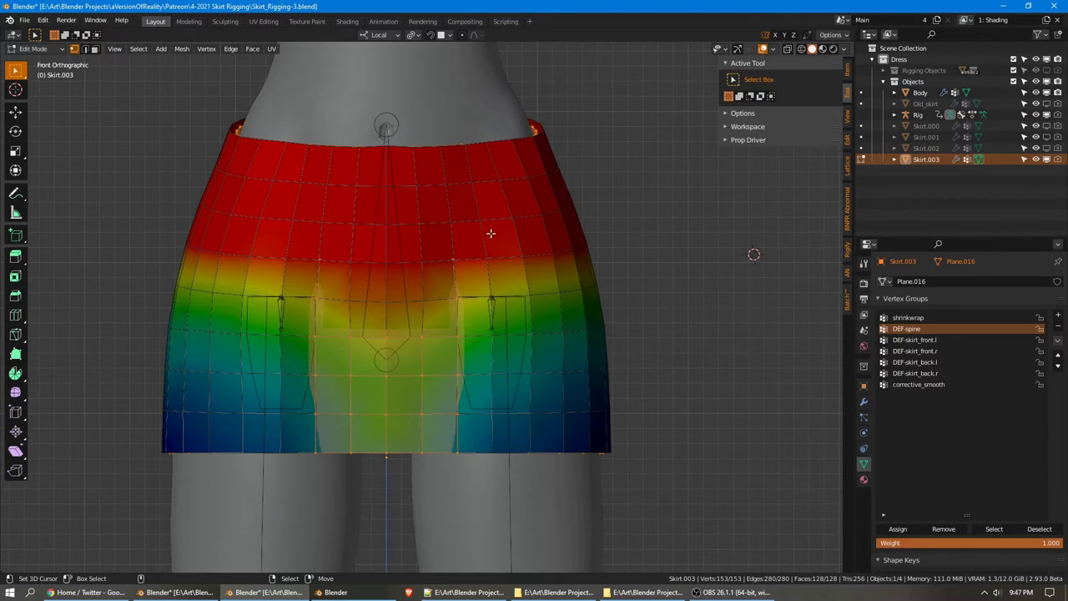
pyautogui.hotkey('alt', 'a')
pyautogui.click(864, 401)
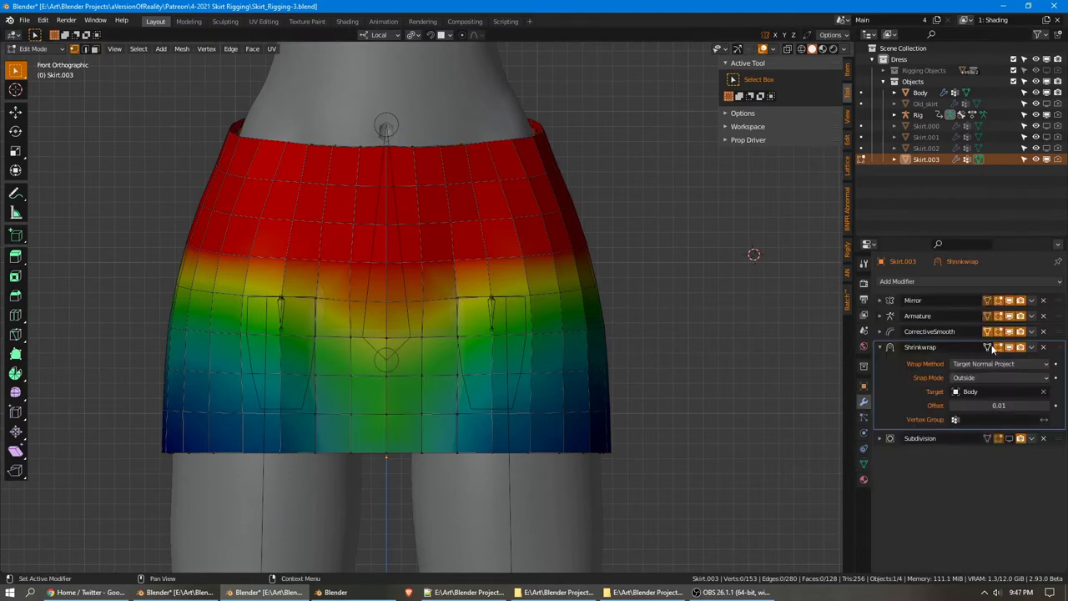
pyautogui.press('a')
pyautogui.keyDown('alt'); pyautogui.keyDown('shift'); pyautogui.click(479, 142); pyautogui.keyUp('shift'); pyautogui.keyUp('alt')
pyautogui.keyDown('alt'); pyautogui.keyDown('shift'); pyautogui.click(480, 177); pyautogui.keyUp('shift'); pyautogui.keyUp('alt')
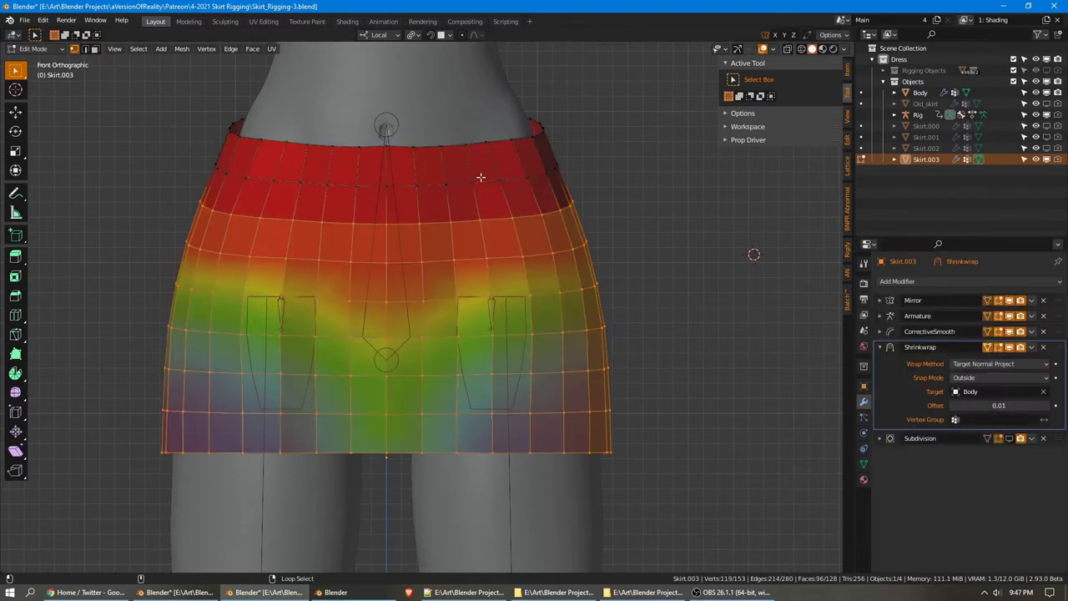
# Assign the selected vertices to a new vertex group named shrink_outside
pyautogui.hotkey('ctrl', 'g')
pyautogui.click(634, 211)
pyautogui.click(864, 465)
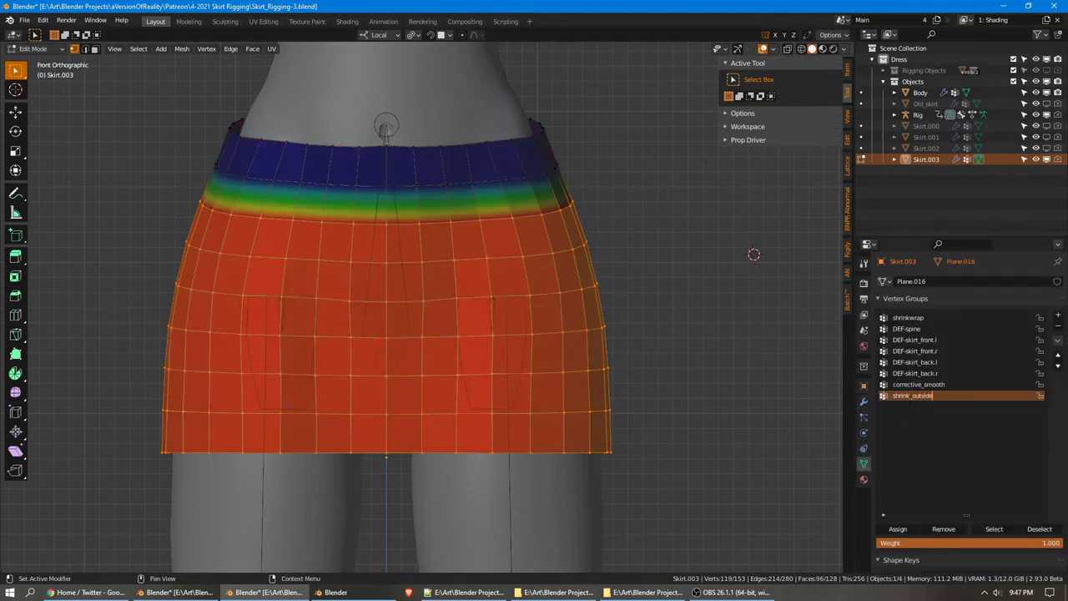
pyautogui.press('Return')
# Limit the Shrinkwrap modifier on Skirt.003 to the shrink_outside vertex group in Object Mode
pyautogui.press('Tab')
pyautogui.click(863, 402)
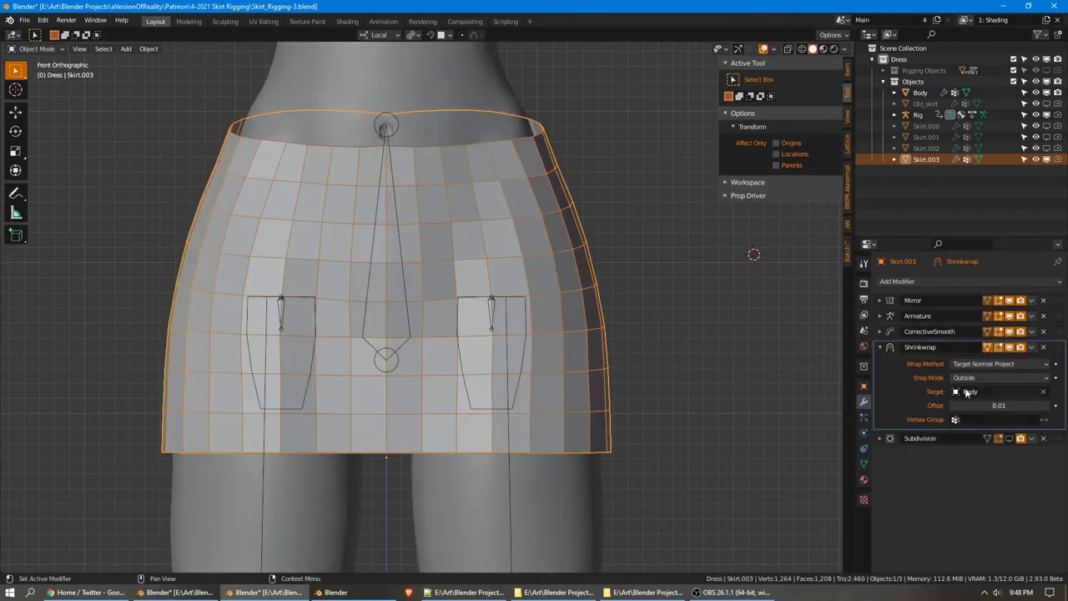
pyautogui.click(987, 419)
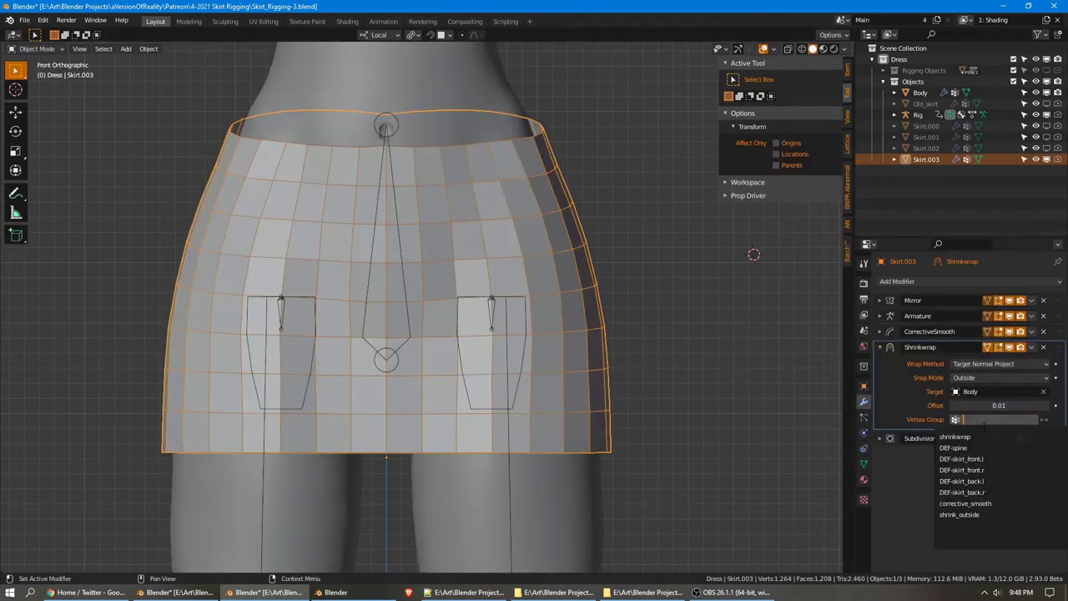
pyautogui.click(985, 514)
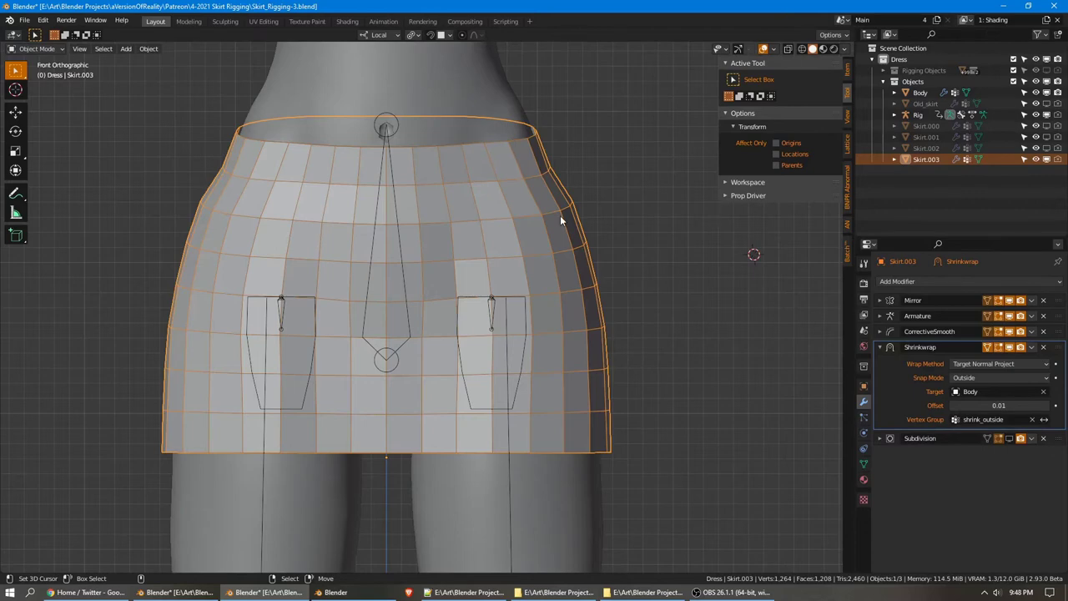
# Put Skirt.003 in Weight Paint mode with vertex selection masking and only the third loop below the waist edge selected
pyautogui.hotkey('ctrl', 'Tab')
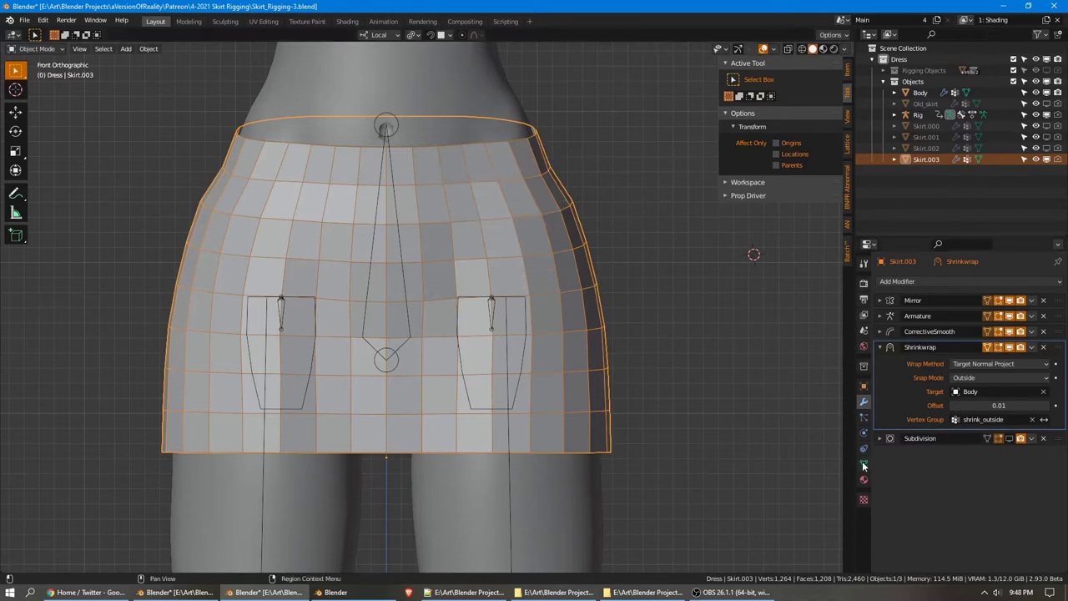
pyautogui.click(864, 463)
pyautogui.hotkey('ctrl', 'Tab')
pyautogui.click(626, 240)
pyautogui.press('Tab')
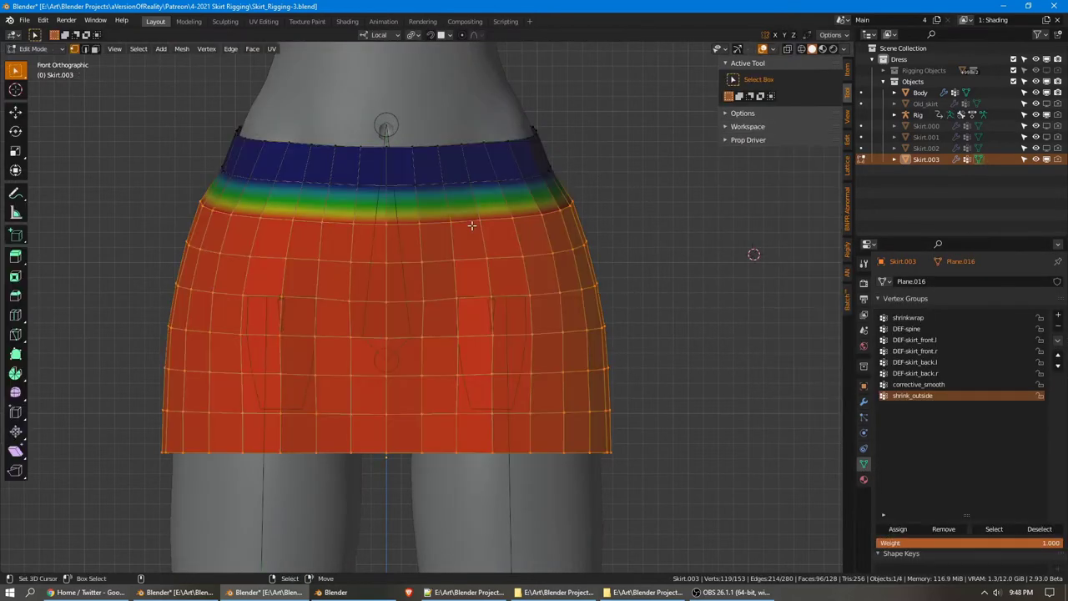
pyautogui.hotkey('alt', 'a')
pyautogui.press('Tab')
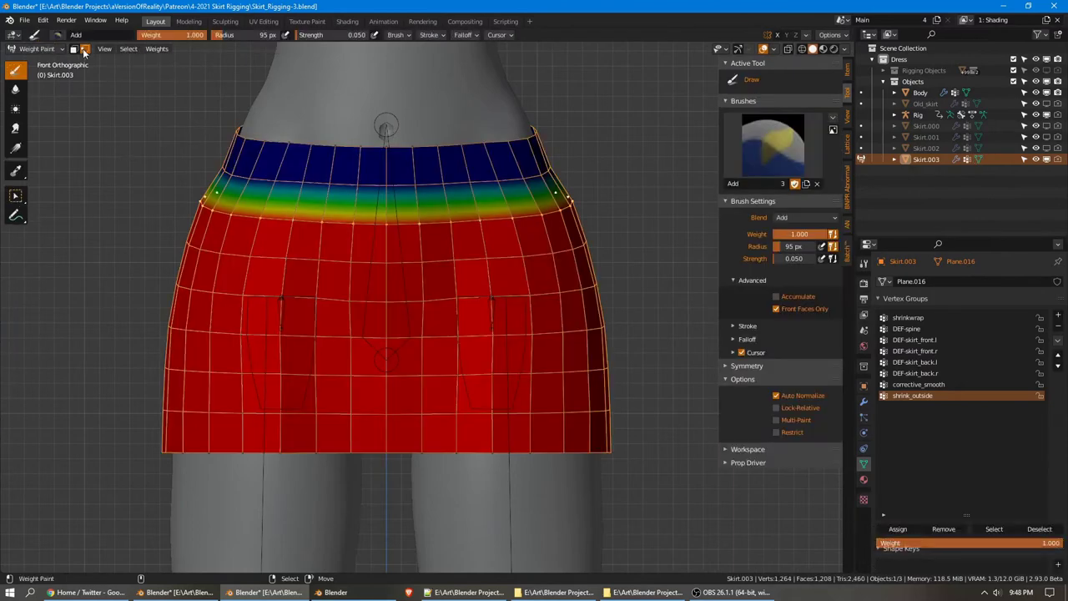
# Blur the shrink_outside weights along the selected loop all around the skirt to soften the transition below the waistband
pyautogui.click(15, 88)
pyautogui.moveTo(520, 251)
pyautogui.mouseDown()
pyautogui.moveTo(579, 209)
pyautogui.moveTo(227, 208)
pyautogui.mouseUp()
pyautogui.moveTo(596, 210); pyautogui.dragTo(511, 216, button='middle')
pyautogui.moveTo(512, 215)
pyautogui.mouseDown()
pyautogui.moveTo(601, 188)
pyautogui.moveTo(386, 216)
pyautogui.mouseUp()
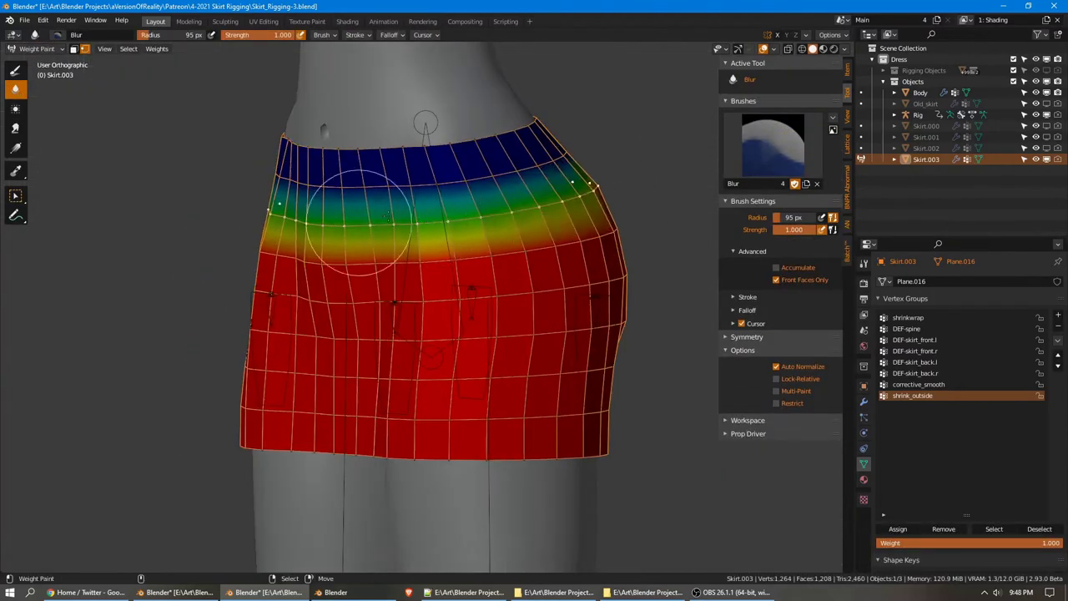
pyautogui.moveTo(442, 221); pyautogui.dragTo(381, 237, button='middle')
pyautogui.moveTo(382, 237)
pyautogui.mouseDown()
pyautogui.moveTo(629, 171)
pyautogui.moveTo(505, 201)
pyautogui.mouseUp()
pyautogui.moveTo(571, 203); pyautogui.dragTo(520, 214, button='middle')
pyautogui.moveTo(520, 215); pyautogui.dragTo(576, 207)
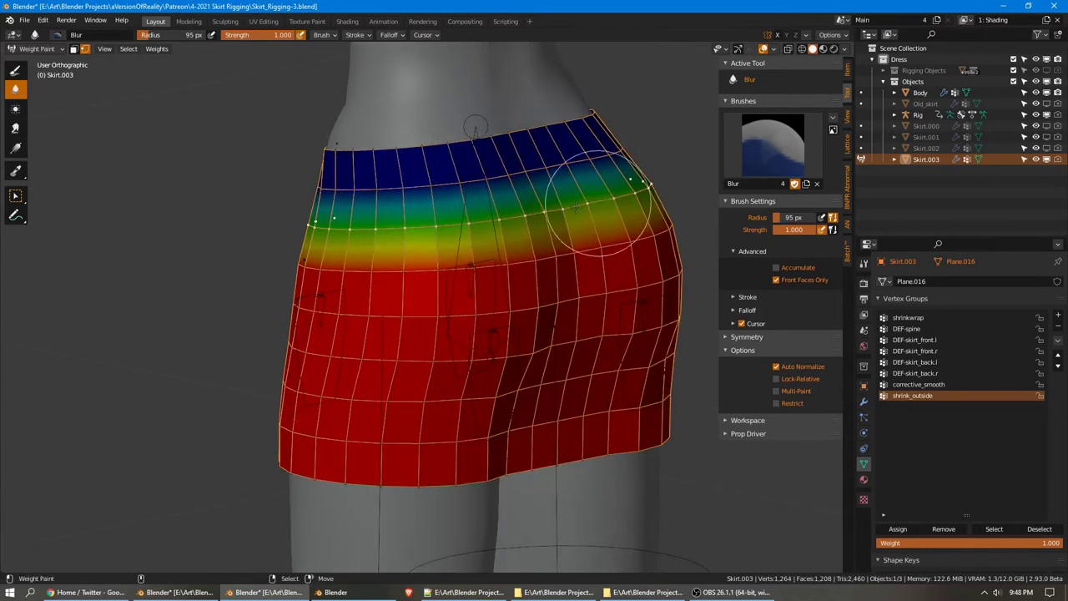
pyautogui.moveTo(624, 195)
pyautogui.mouseDown(button='middle')
pyautogui.moveTo(525, 203)
pyautogui.moveTo(540, 261)
pyautogui.mouseUp(button='middle')
pyautogui.moveTo(500, 165); pyautogui.dragTo(526, 176, button='middle')
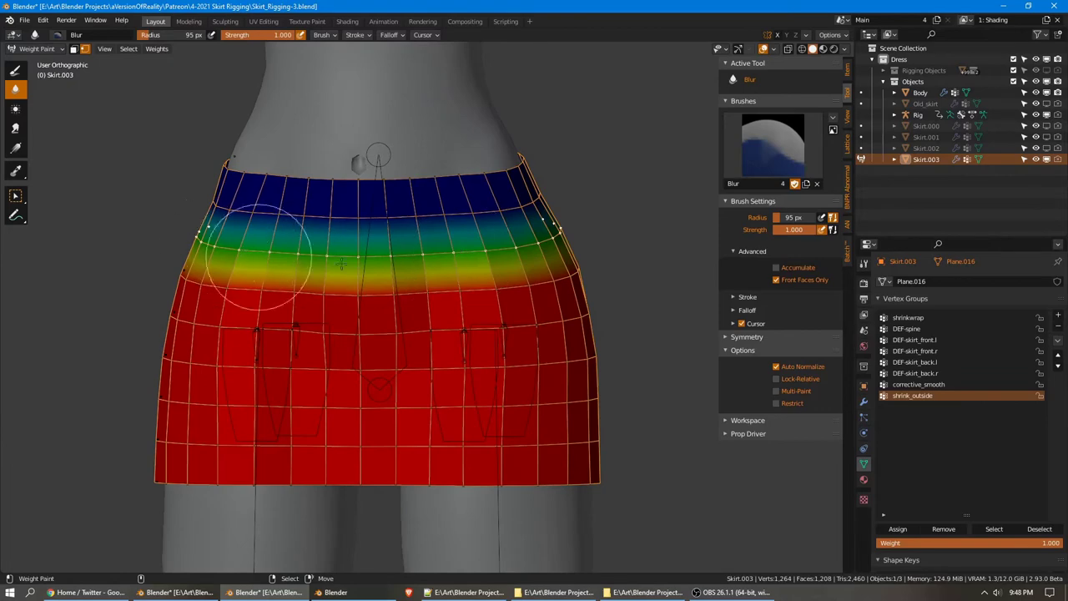
pyautogui.keyDown('shift'); pyautogui.moveTo(641, 286); pyautogui.dragTo(611, 270, button='middle'); pyautogui.keyUp('shift')
pyautogui.press('KP_1')
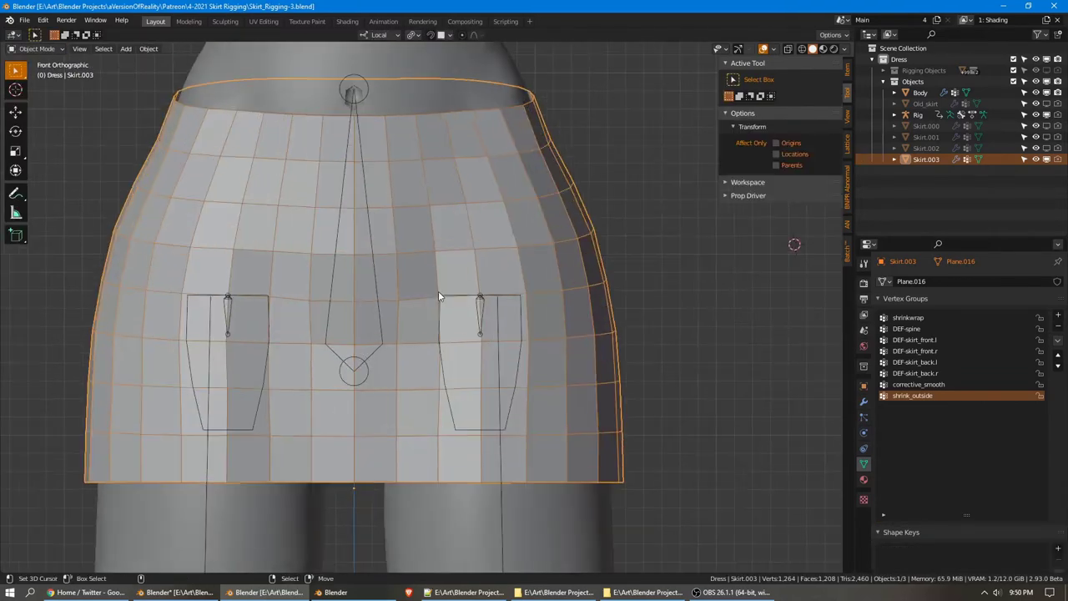
# Inspect Skirt.003 in Object Mode from the front and below, and collapse the Shrinkwrap modifier's settings
pyautogui.moveTo(438, 290); pyautogui.dragTo(434, 196, button='middle')
pyautogui.scroll(1, 440, 193)
pyautogui.scroll(-2, 444, 164)
pyautogui.moveTo(549, 173); pyautogui.dragTo(526, 300, button='middle')
pyautogui.scroll(-2, 446, 186)
pyautogui.moveTo(563, 376); pyautogui.dragTo(641, 320, button='middle')
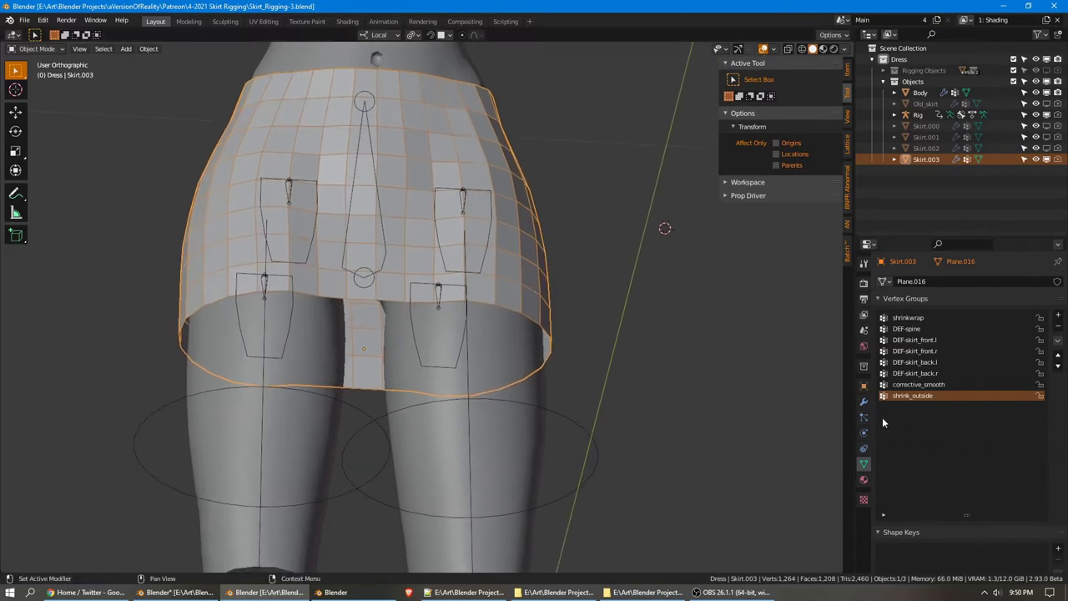
pyautogui.click(864, 402)
pyautogui.click(879, 348)
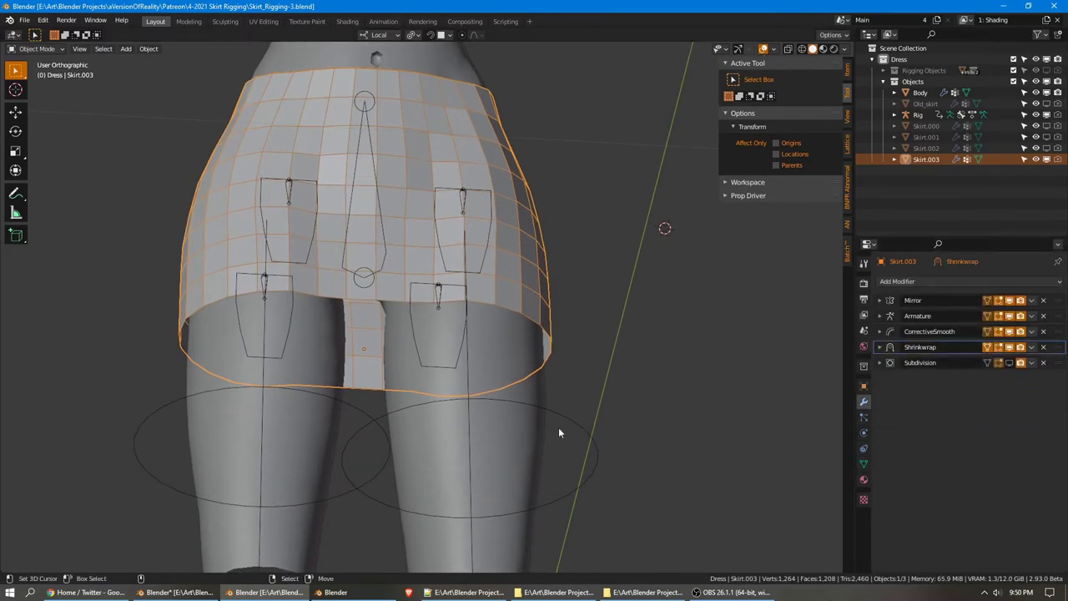
# Rotate the left thigh control thigh_fk.L about -64° around its local X axis to raise the leg under the skirt
pyautogui.rightClick(576, 428)
pyautogui.moveTo(577, 430); pyautogui.dragTo(618, 452, button='middle')
pyautogui.hotkey('ctrl', 'Tab')
pyautogui.rightClick(587, 451)
pyautogui.press('r')
pyautogui.press('x')
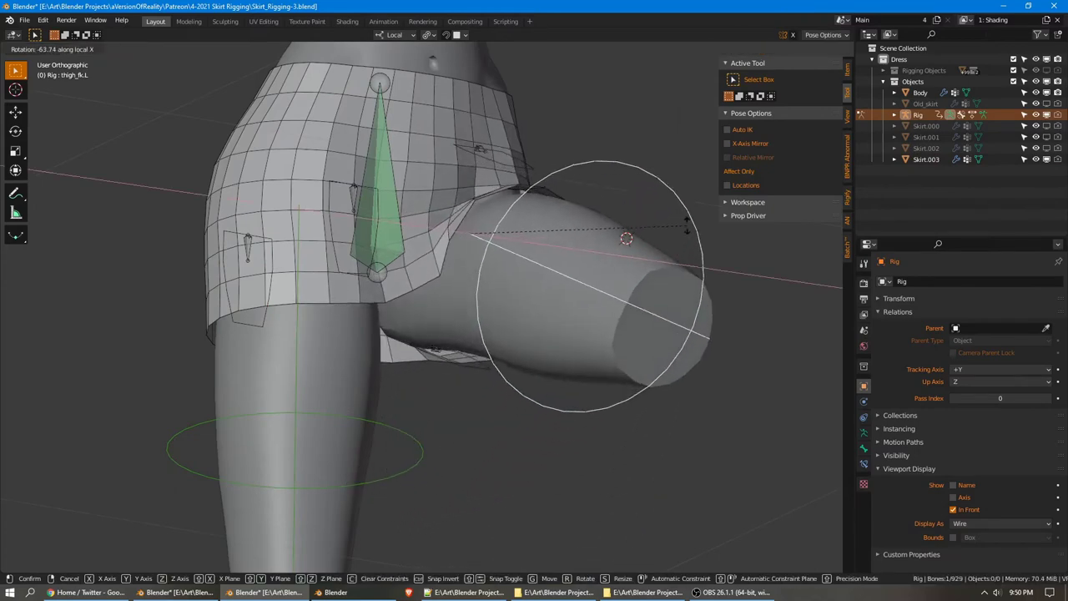
pyautogui.click(689, 227)
pyautogui.moveTo(688, 228); pyautogui.dragTo(655, 275, button='middle')
# Compare Skirt.003 around the raised thigh with the Shrinkwrap modifier's viewport display off and on
pyautogui.click(926, 160)
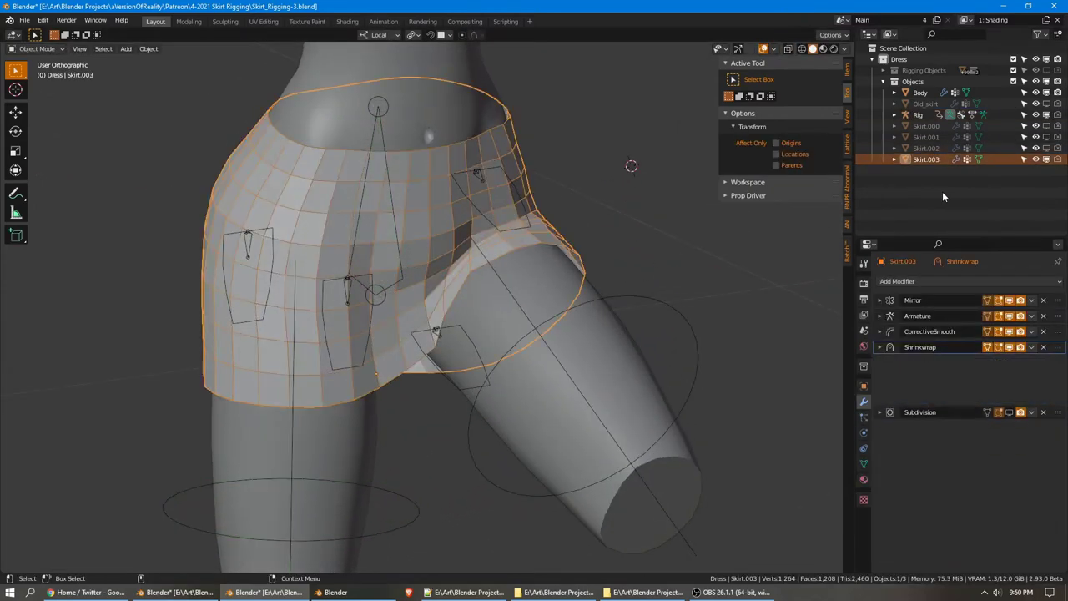
pyautogui.click(1010, 347)
pyautogui.click(1010, 347)
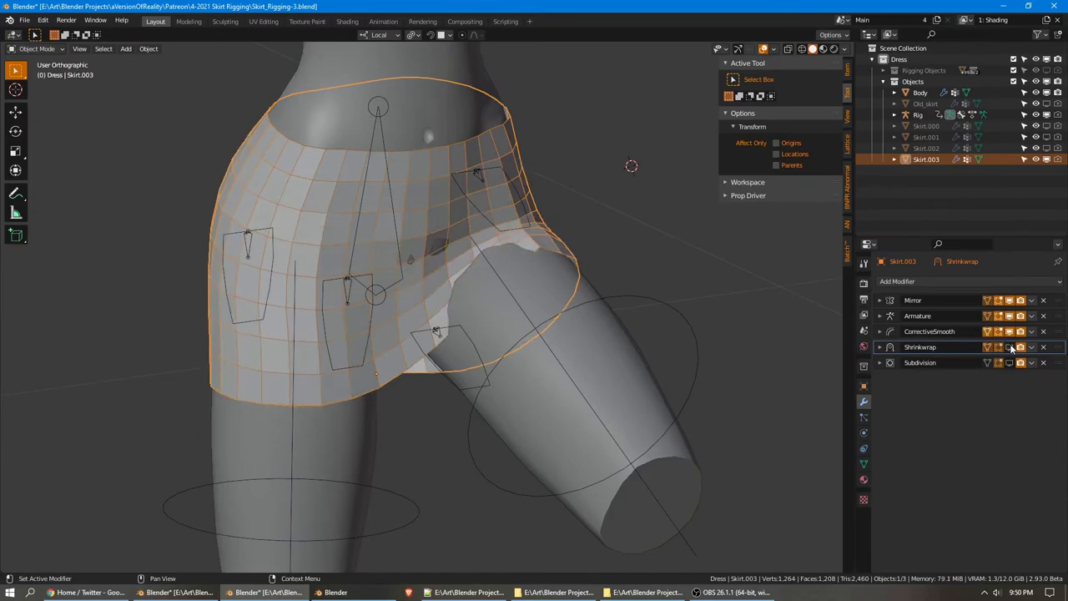
pyautogui.click(1010, 347)
pyautogui.moveTo(669, 278); pyautogui.dragTo(644, 280, button='middle')
# Test the skirt's deformation by rotating thigh_fk.L around its local Z axis and further around its local X axis
pyautogui.rightClick(619, 336)
pyautogui.moveTo(619, 338); pyautogui.dragTo(618, 373, button='middle')
pyautogui.press('r')
pyautogui.press('z')
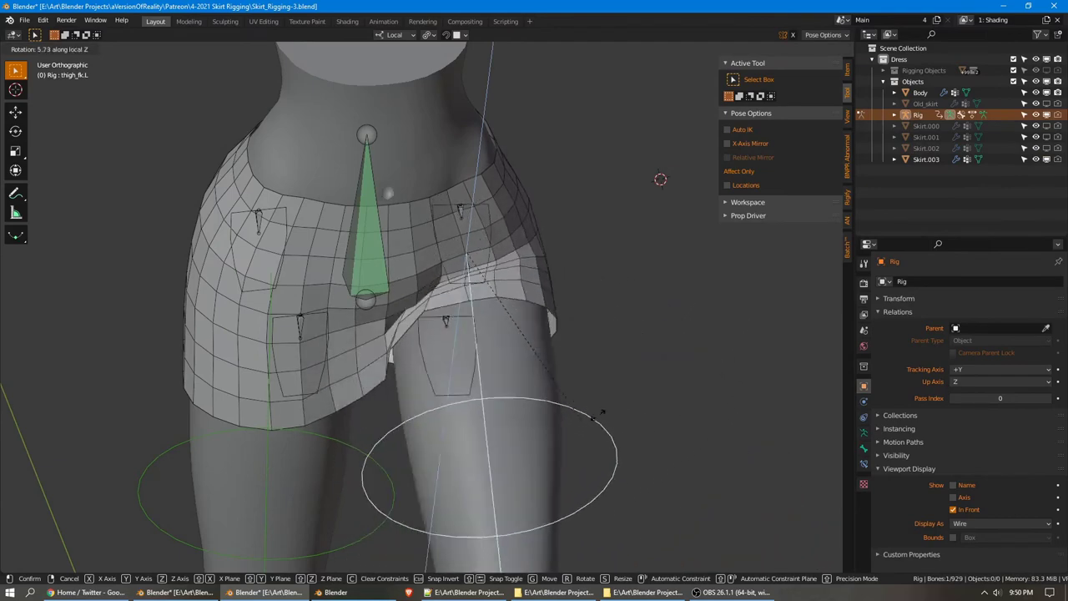
pyautogui.click(757, 355)
pyautogui.moveTo(757, 355); pyautogui.dragTo(392, 186, button='middle')
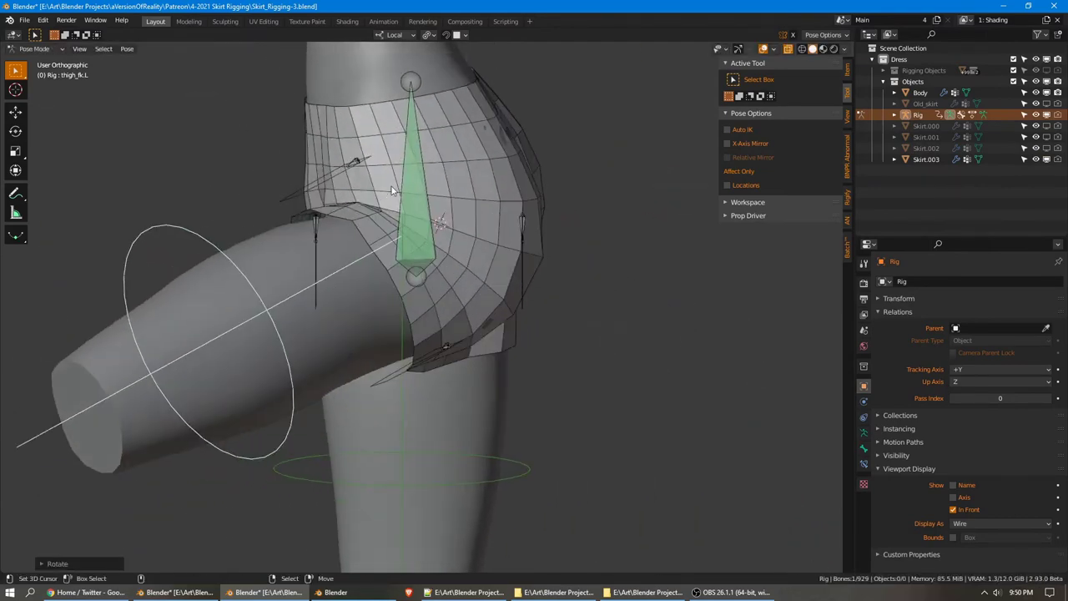
pyautogui.press('r')
pyautogui.press('x')
pyautogui.click(218, 236)
pyautogui.moveTo(423, 306); pyautogui.dragTo(584, 409, button='middle')
# Clear the rotation of thigh_fk.L and rotate it about -68° around its local X axis
pyautogui.hotkey('alt', 'r')
pyautogui.press('r')
pyautogui.press('x')
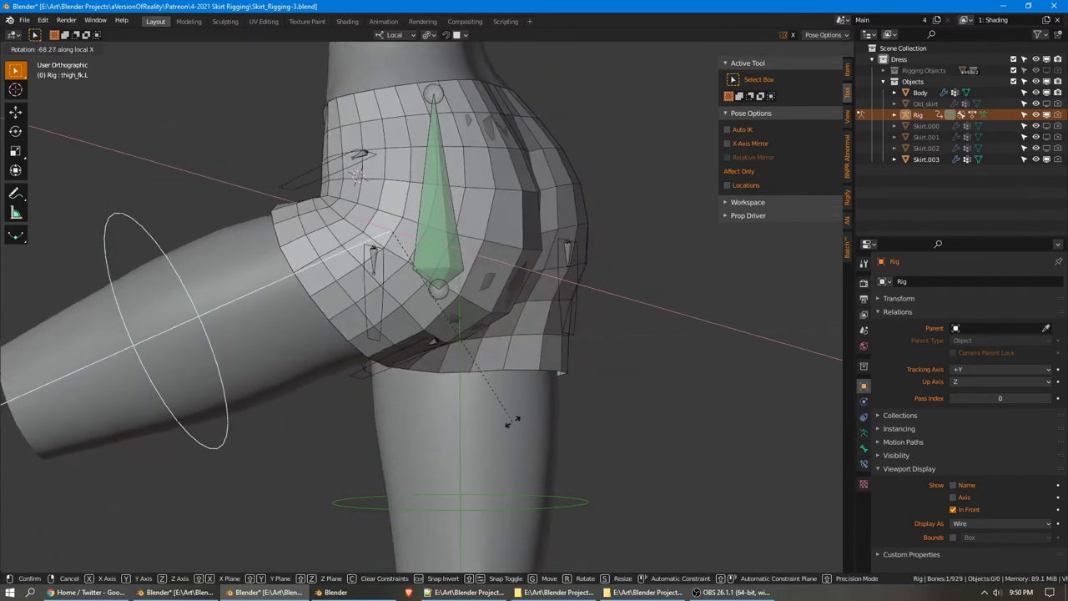
pyautogui.click(511, 287)
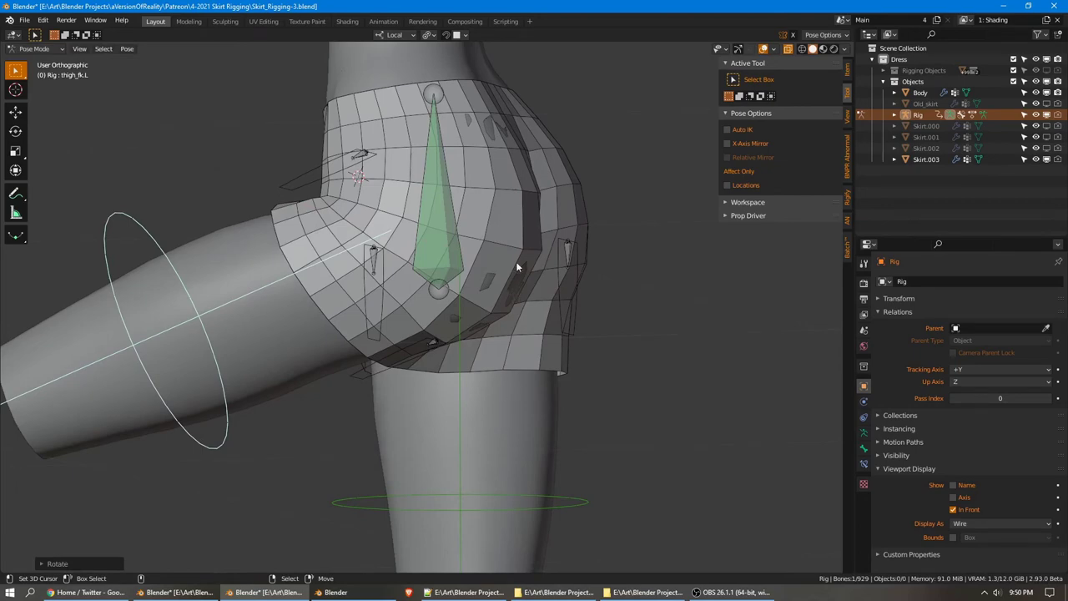
# Try other local X rotations of thigh_fk.L to check the skirt at the back of the hip
pyautogui.press('r')
pyautogui.press('x')
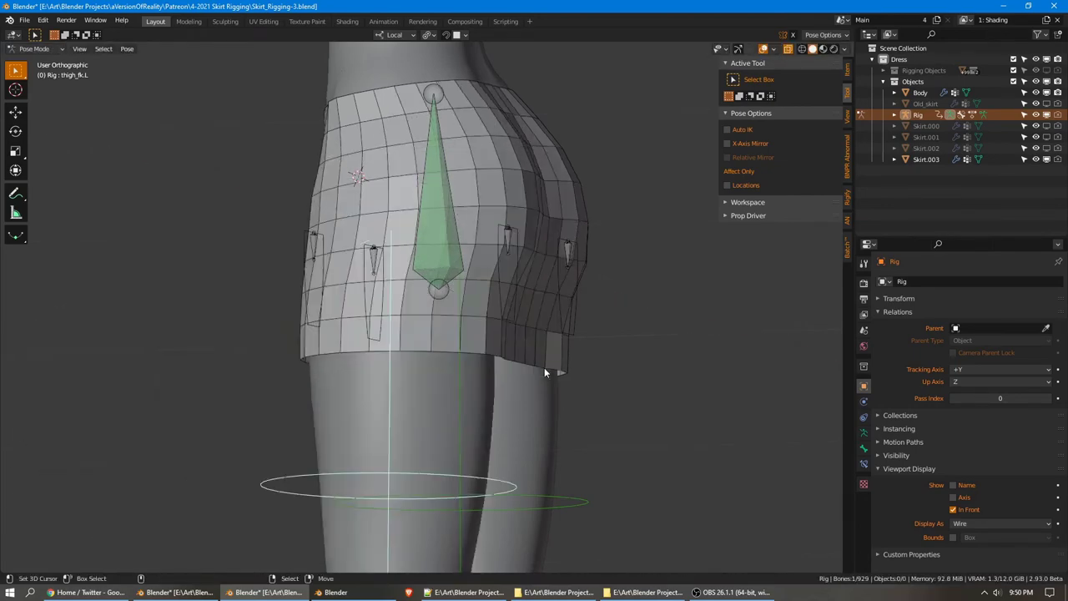
pyautogui.click(622, 256)
pyautogui.moveTo(641, 265); pyautogui.dragTo(601, 221, button='middle')
pyautogui.press('r')
pyautogui.press('x')
pyautogui.rightClick(592, 255)
# Reset the rotation of thigh_fk.L and pose the thigh raised forward around its local X axis
pyautogui.hotkey('alt', 'r')
pyautogui.press('r')
pyautogui.press('x')
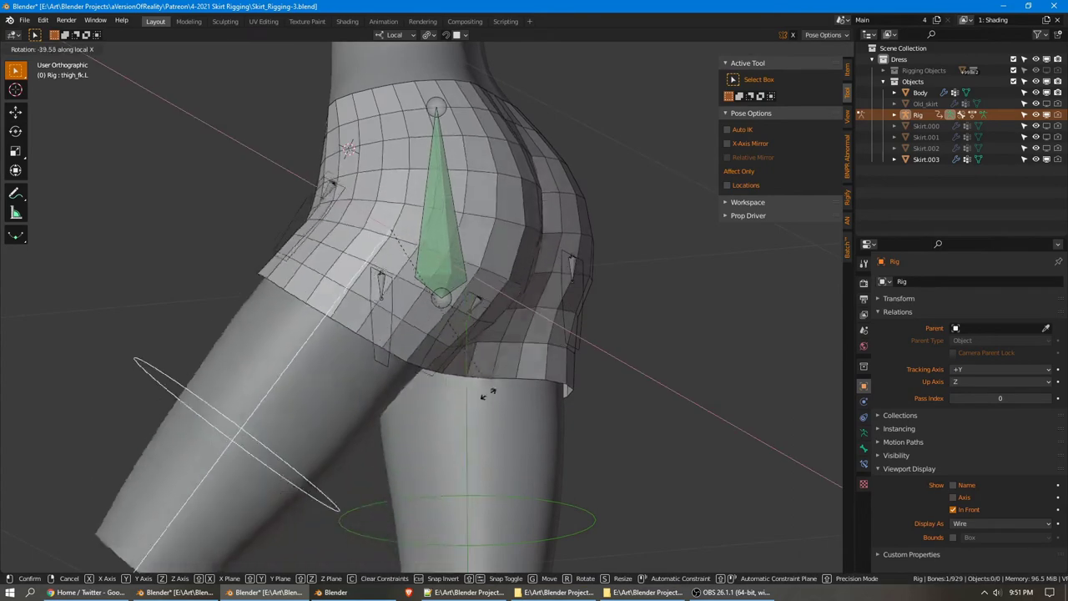
pyautogui.click(433, 442)
pyautogui.moveTo(492, 367); pyautogui.dragTo(659, 342, button='middle')
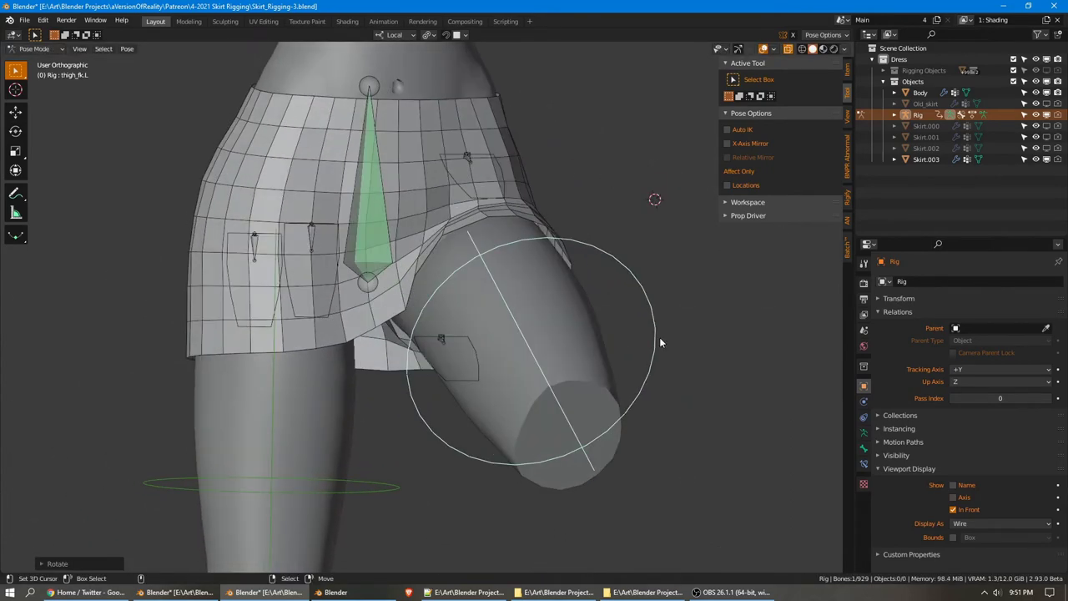
# Return to Skirt.003 in Object Mode and slightly reduce its Shrinkwrap modifier's offset
pyautogui.hotkey('ctrl', 'Tab')
pyautogui.click(926, 159)
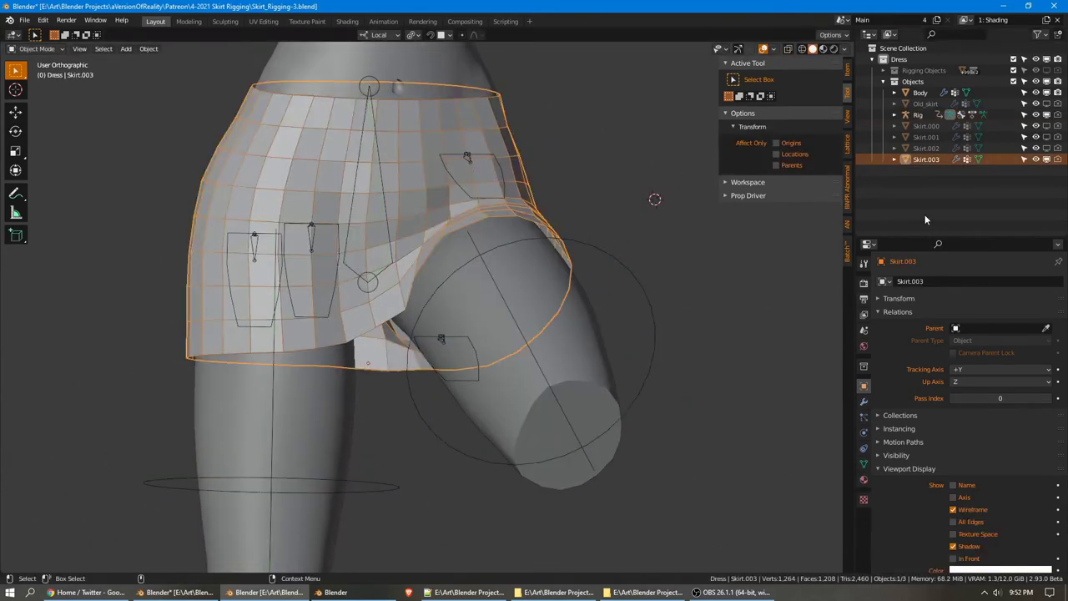
pyautogui.click(863, 402)
pyautogui.click(880, 347)
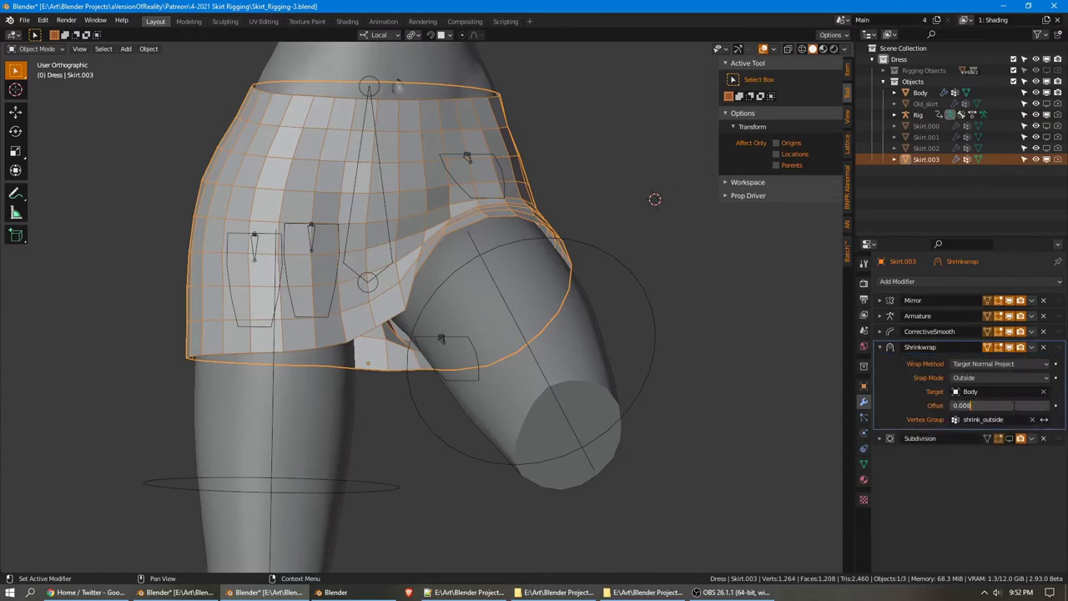
pyautogui.click(1013, 405)
pyautogui.write('0.005')
pyautogui.press('Return')
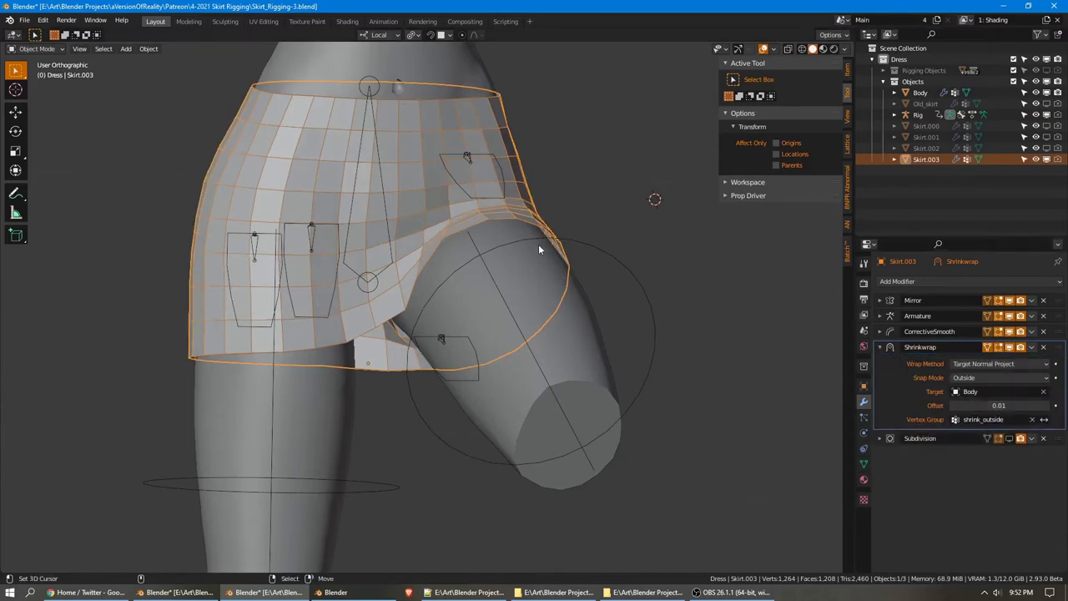
pyautogui.moveTo(651, 241); pyautogui.dragTo(452, 237, button='middle')
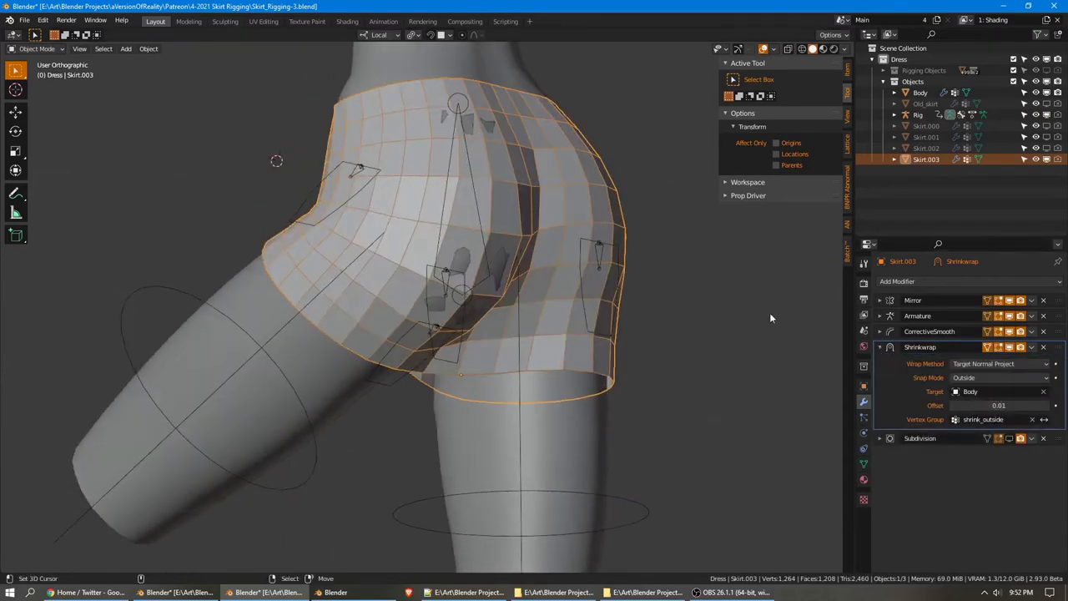
# Increase the Shrinkwrap offset slightly, to about 0.01, and check the skirt around the raised thigh for poke-through
pyautogui.click(1013, 405)
pyautogui.write('0.006')
pyautogui.press('Return')
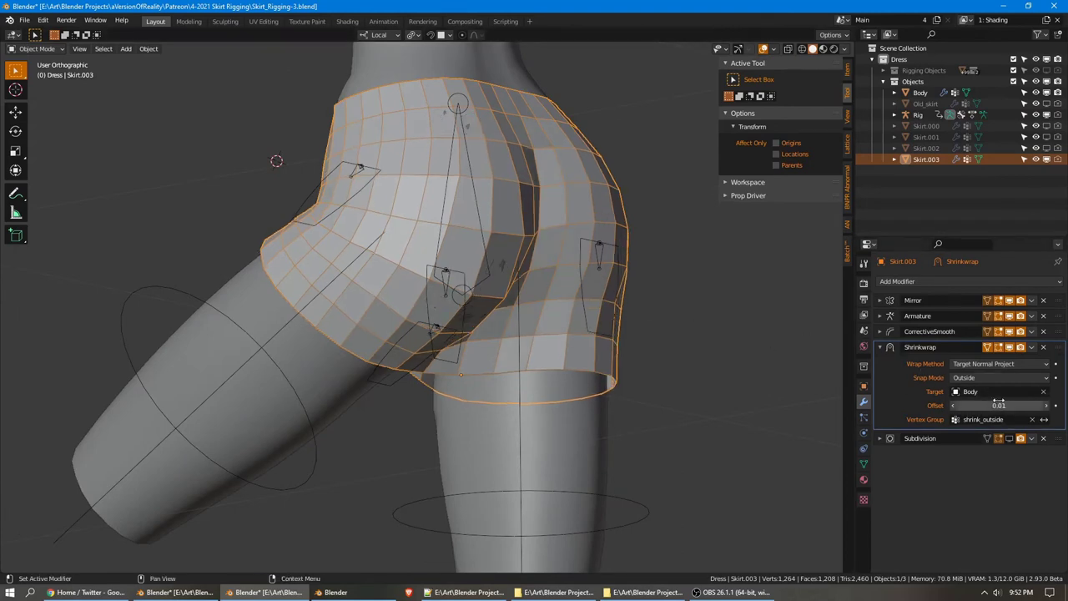
pyautogui.scroll(2, 375, 264)
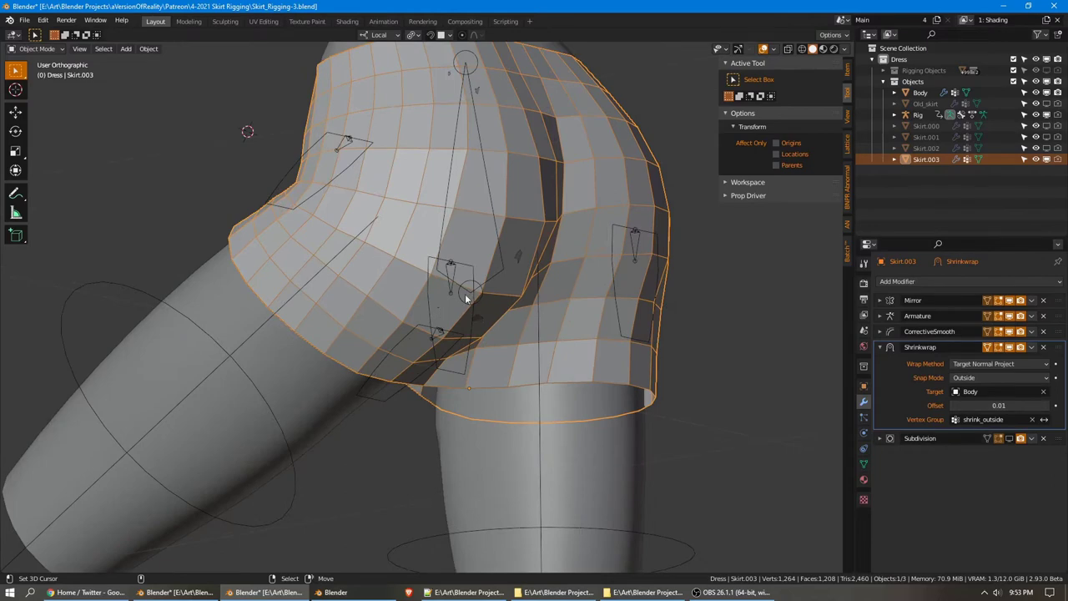
pyautogui.moveTo(499, 286); pyautogui.dragTo(591, 262, button='middle')
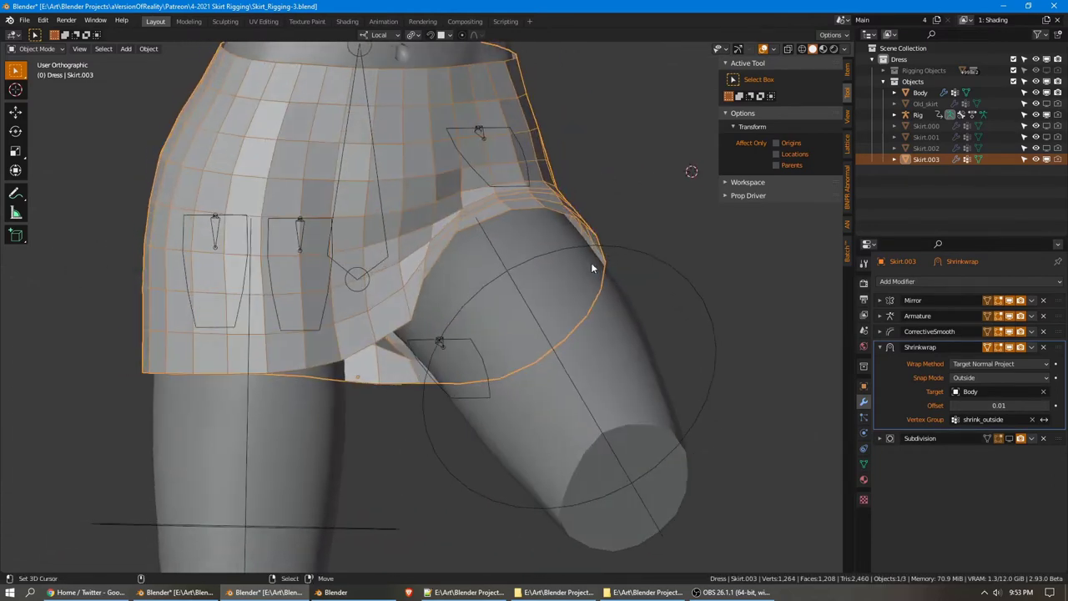
# Add a second Shrinkwrap modifier to Skirt.003 and place it directly above the Subdivision modifier
pyautogui.click(878, 347)
pyautogui.click(940, 281)
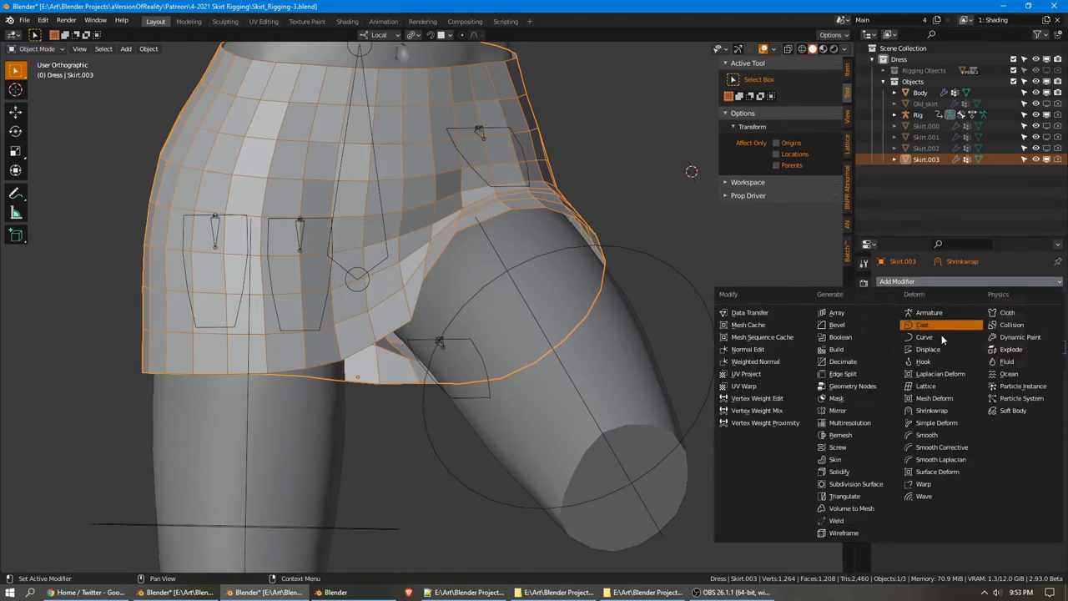
pyautogui.click(933, 410)
pyautogui.moveTo(1062, 382); pyautogui.dragTo(1061, 369)
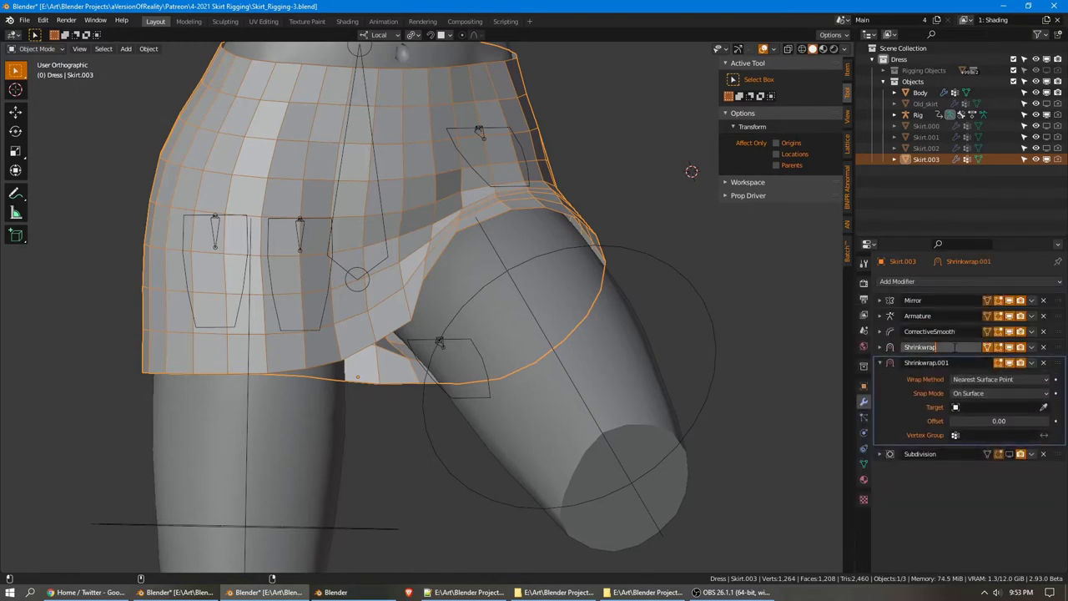
# Rename the first Shrinkwrap modifier "Shrinkwrap: Outside" and the second one "Shrinkwrap: Surface"
pyautogui.write('de')
pyautogui.press('Return')
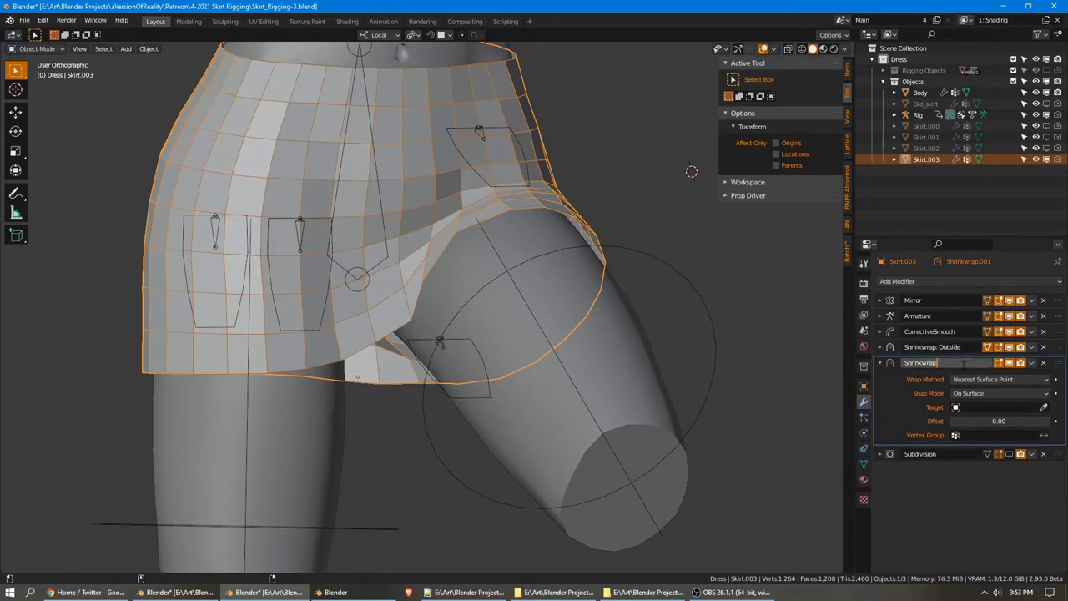
pyautogui.press('Return')
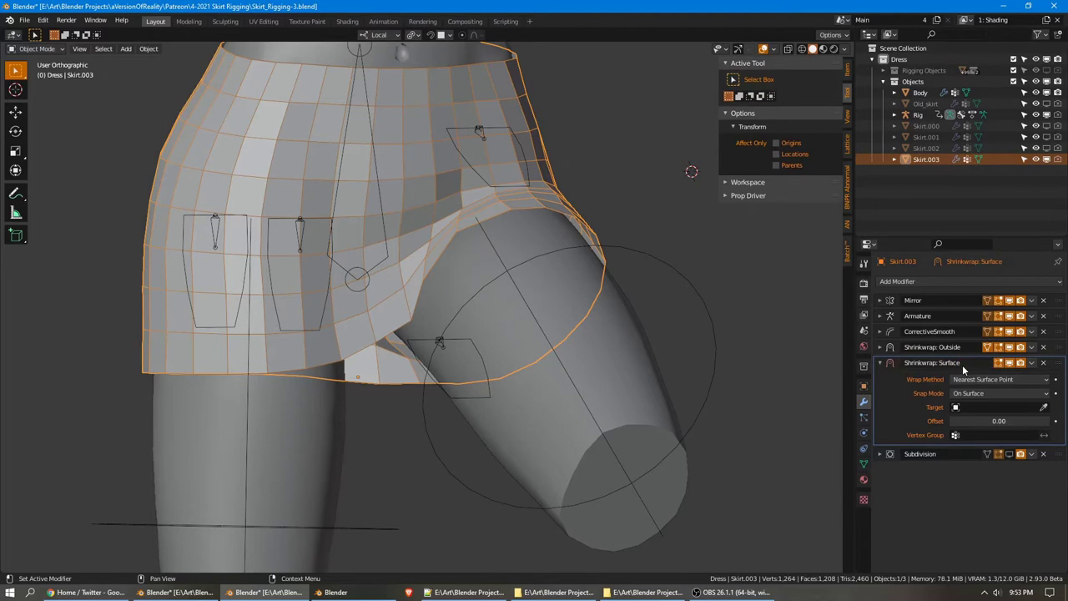
# Set Shrinkwrap: Surface to target Body with the Target Normal Project method, limited to the shrinkwrap vertex group
pyautogui.click(1043, 407)
pyautogui.click(629, 333)
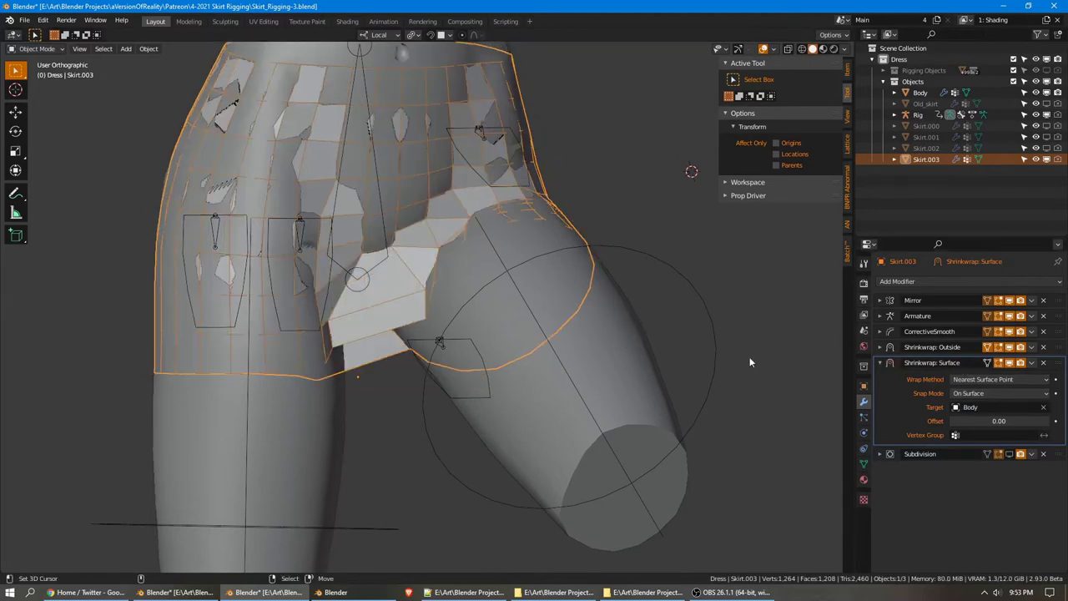
pyautogui.click(999, 380)
pyautogui.click(1002, 429)
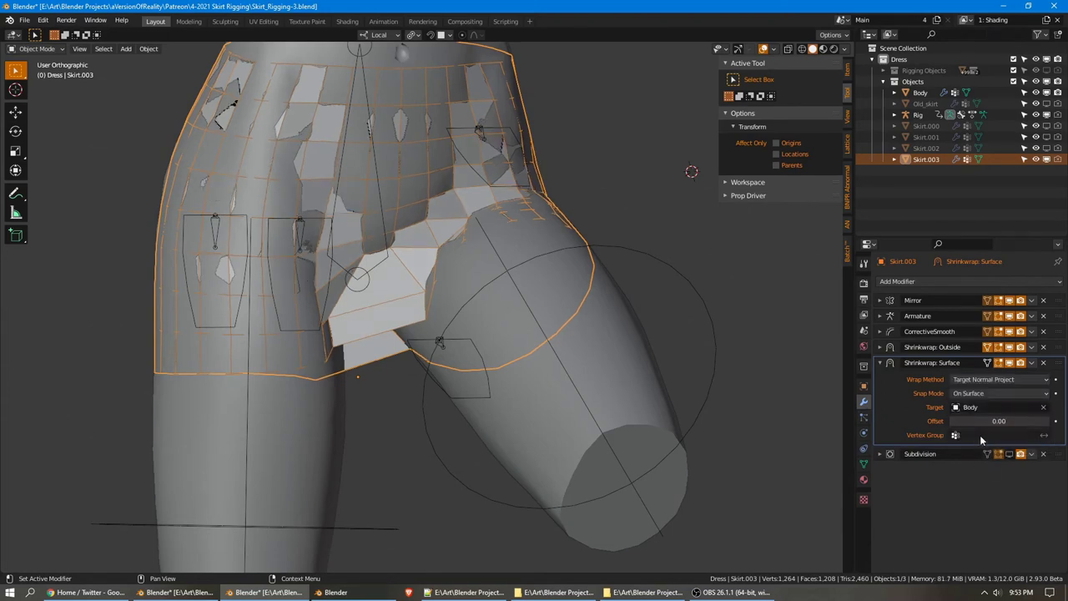
pyautogui.click(984, 437)
pyautogui.click(974, 455)
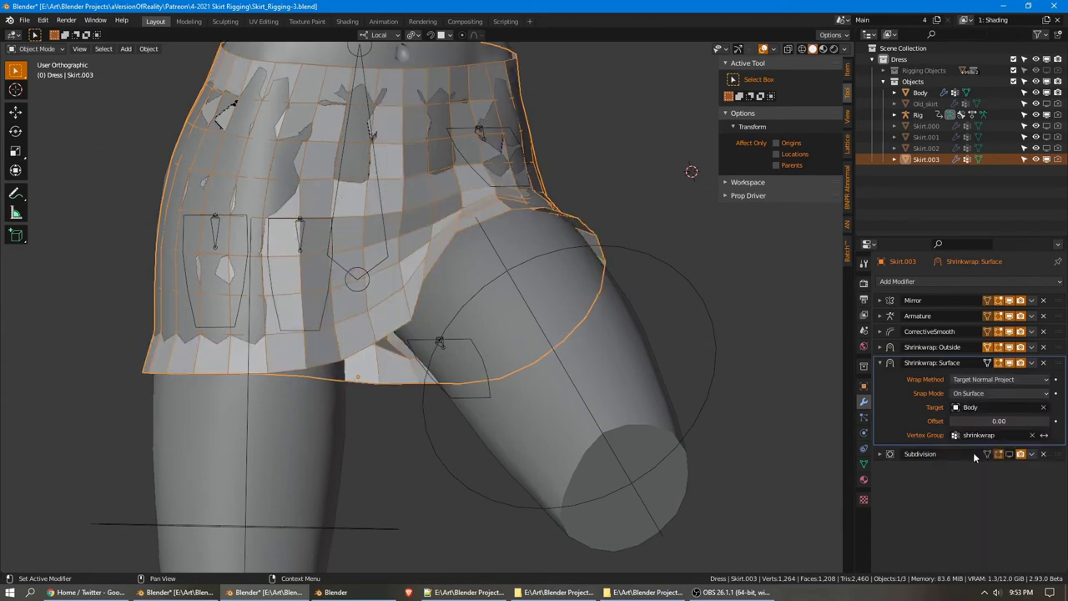
# Rename the shrinkwrap vertex group shrink_surface and move it to the end of the vertex group list
pyautogui.click(865, 464)
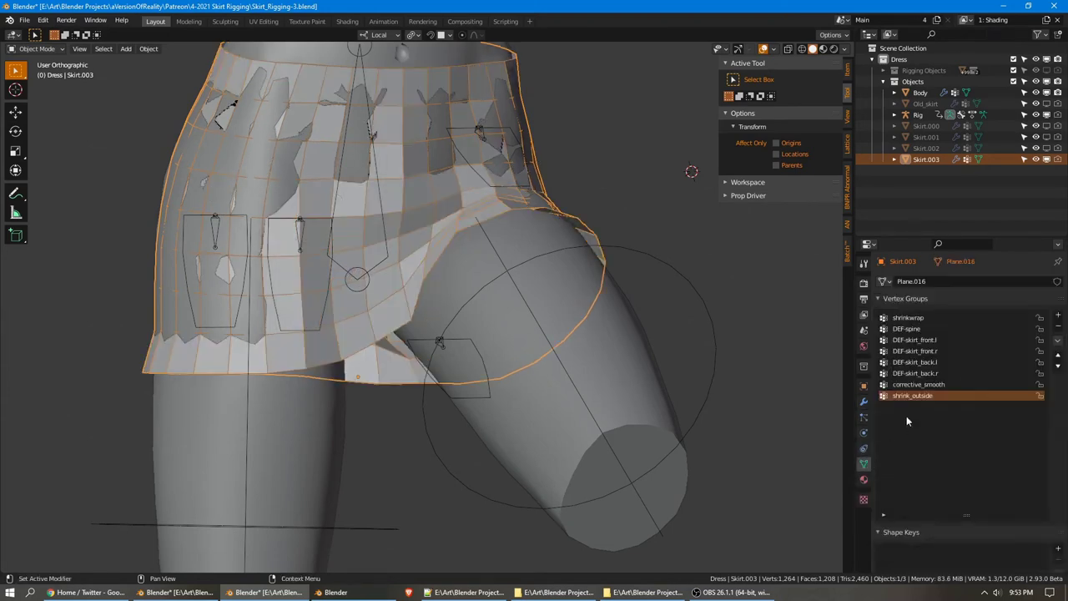
pyautogui.click(920, 318)
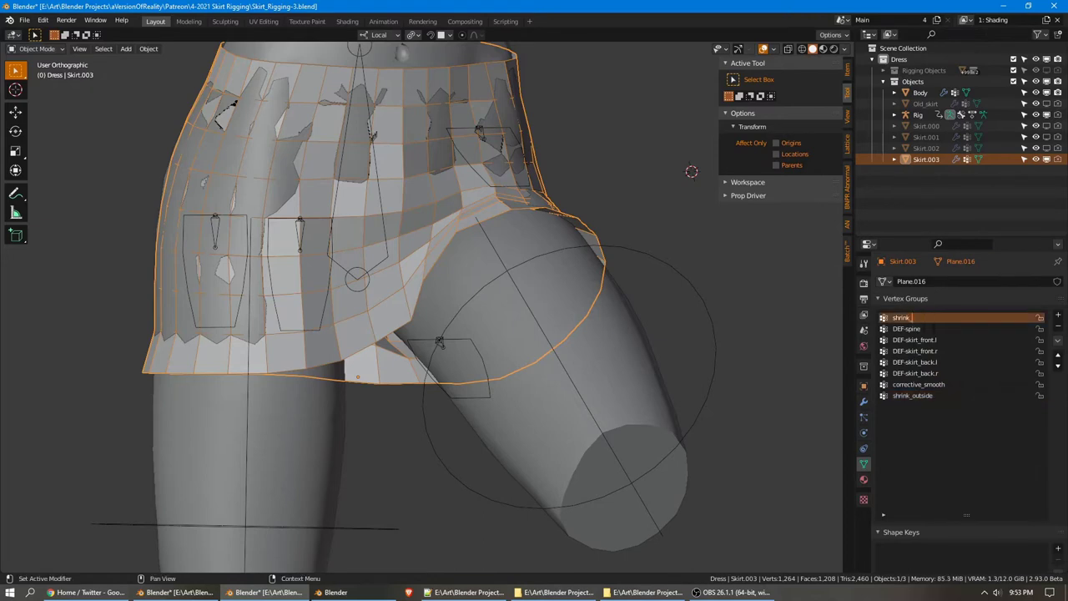
pyautogui.write('ce')
pyautogui.press('Return')
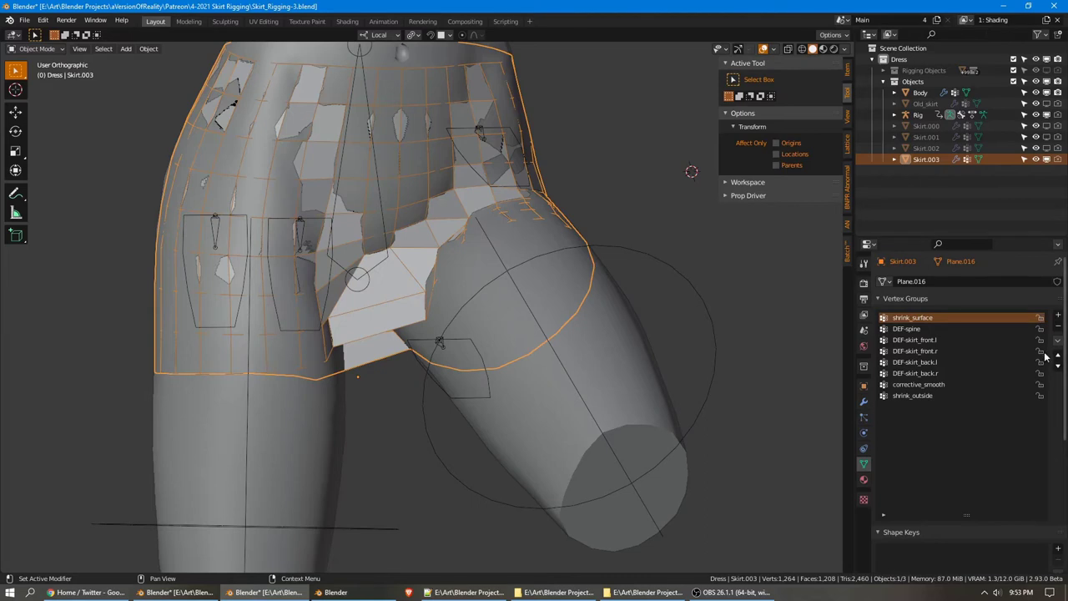
pyautogui.click(1058, 366)
pyautogui.click(1058, 366)
pyautogui.click(1058, 366)
pyautogui.click(1058, 366)
pyautogui.click(1058, 367)
pyautogui.click(1058, 367)
pyautogui.click(1058, 366)
# Assign the shrink_surface vertex group to the Shrinkwrap: Surface modifier and set its offset to 0.005
pyautogui.click(865, 402)
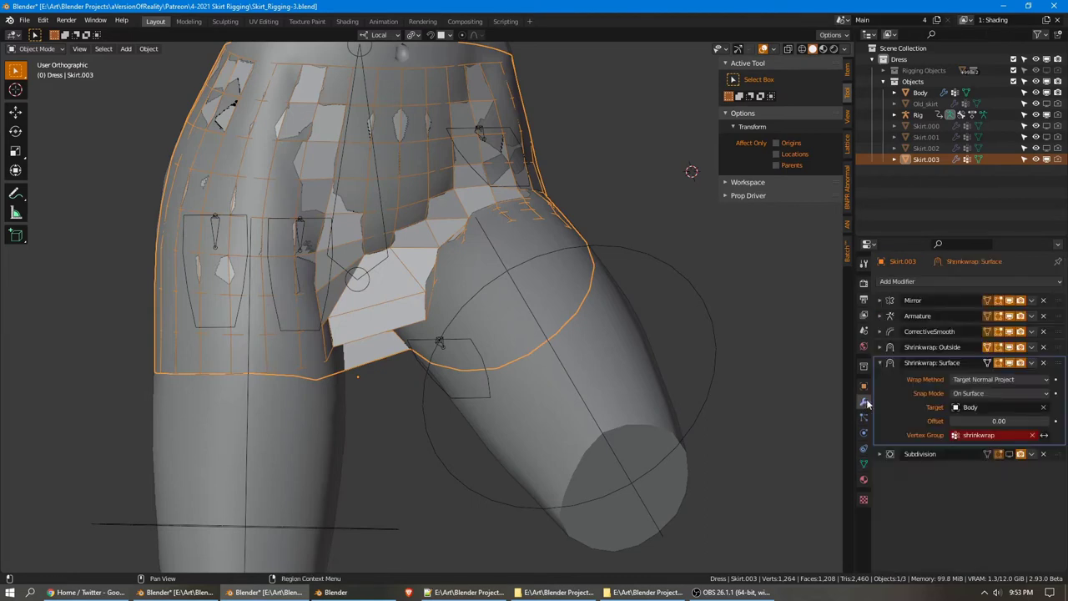
pyautogui.click(1003, 435)
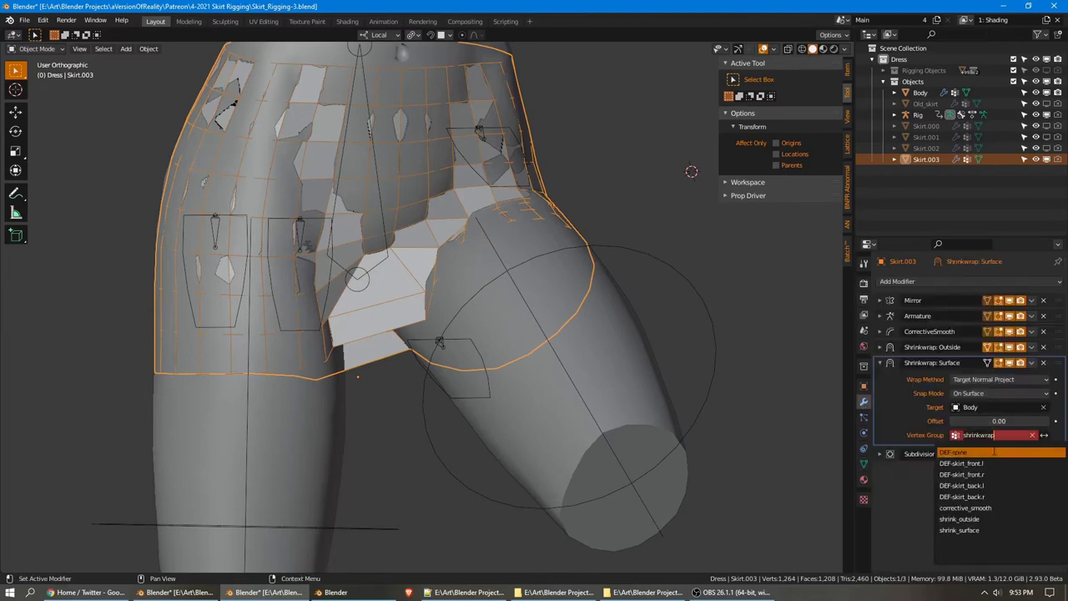
pyautogui.click(993, 529)
pyautogui.click(1018, 421)
pyautogui.write('0.005')
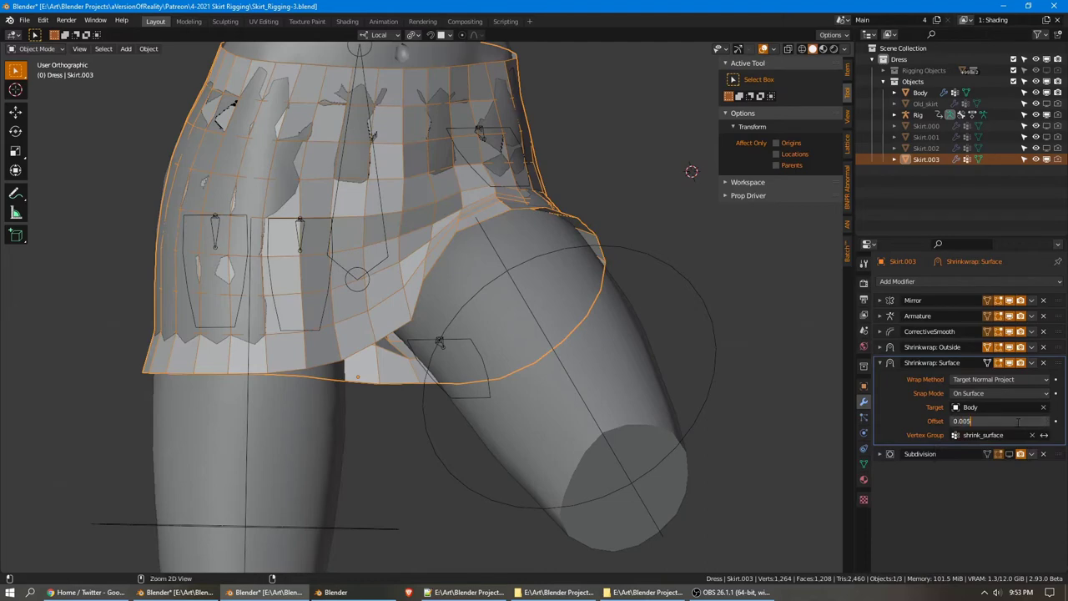
pyautogui.press('Return')
# Compare the skirt from below and from the side with Shrinkwrap: Surface switched off and on in the viewport
pyautogui.moveTo(639, 267); pyautogui.dragTo(706, 342, button='middle')
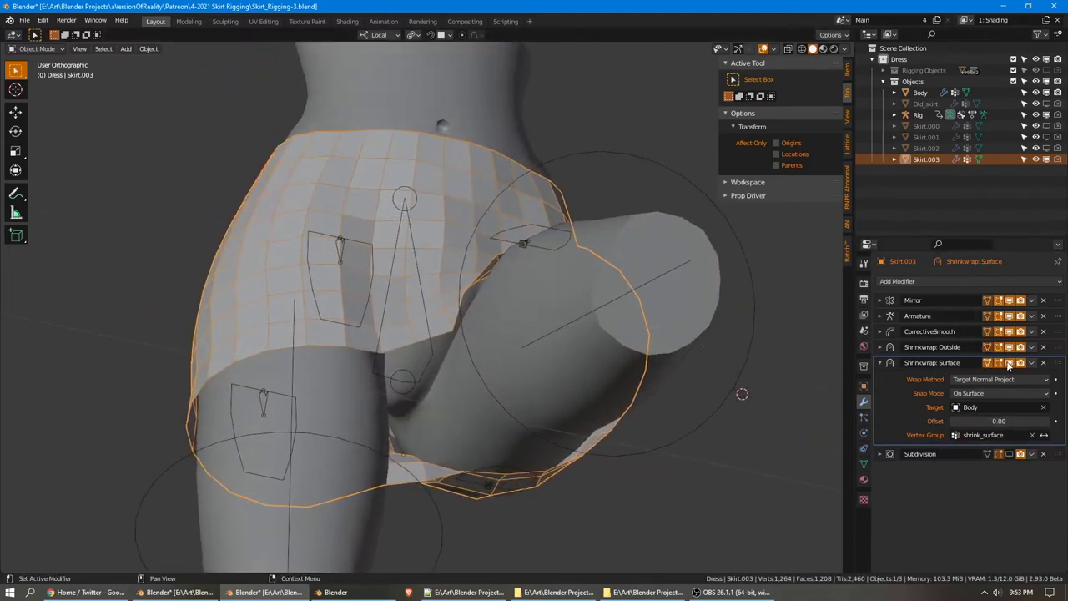
pyautogui.click(1009, 363)
pyautogui.click(1009, 363)
pyautogui.click(1009, 363)
pyautogui.click(1009, 363)
pyautogui.click(1009, 363)
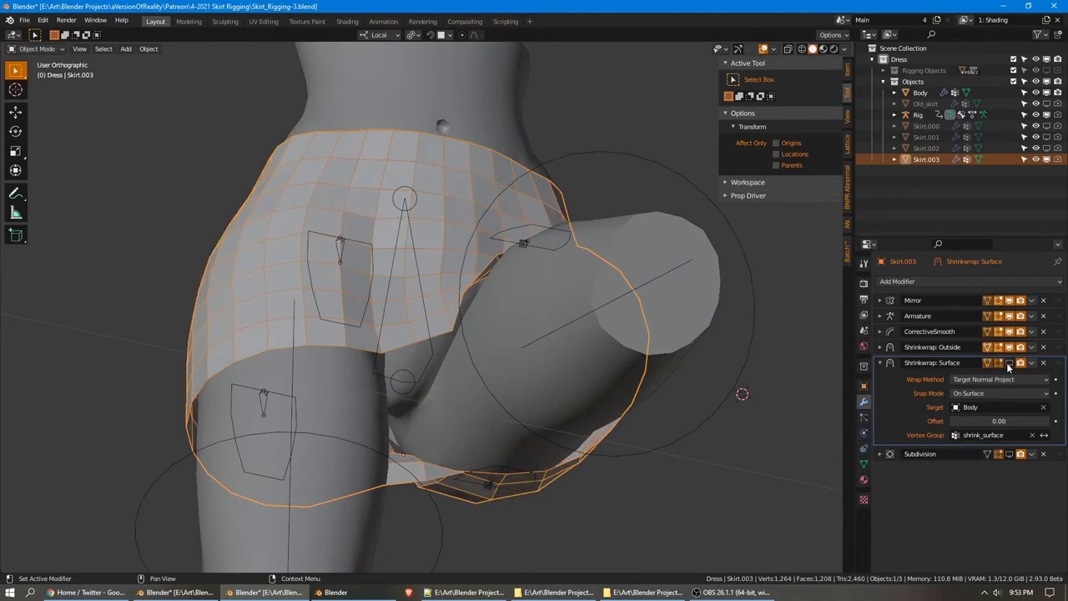
pyautogui.moveTo(584, 284); pyautogui.dragTo(574, 262, button='middle')
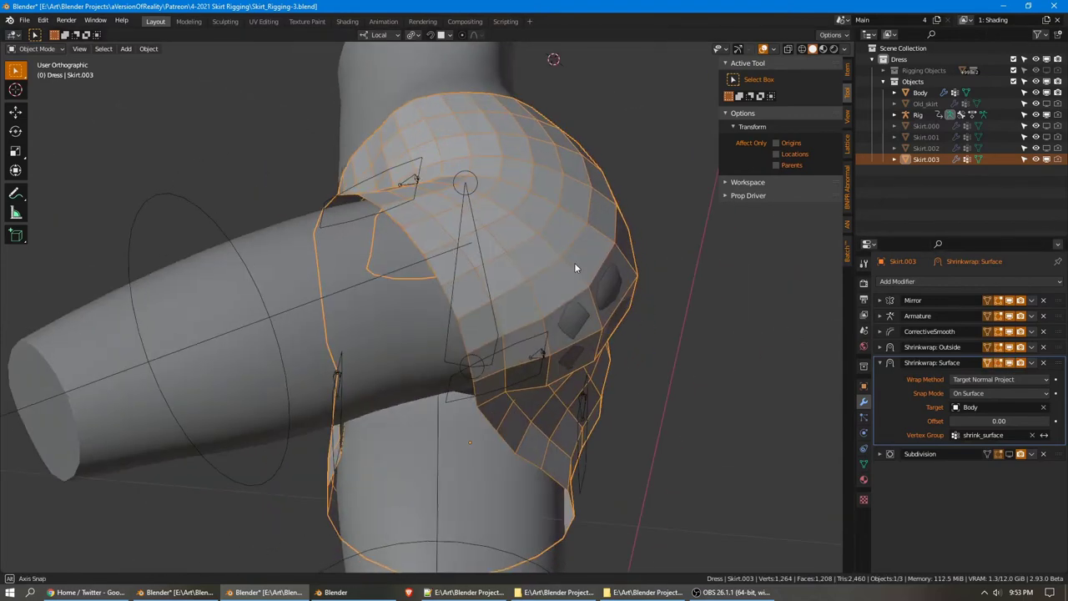
pyautogui.click(1009, 363)
pyautogui.click(1009, 363)
pyautogui.click(1009, 363)
pyautogui.click(1008, 363)
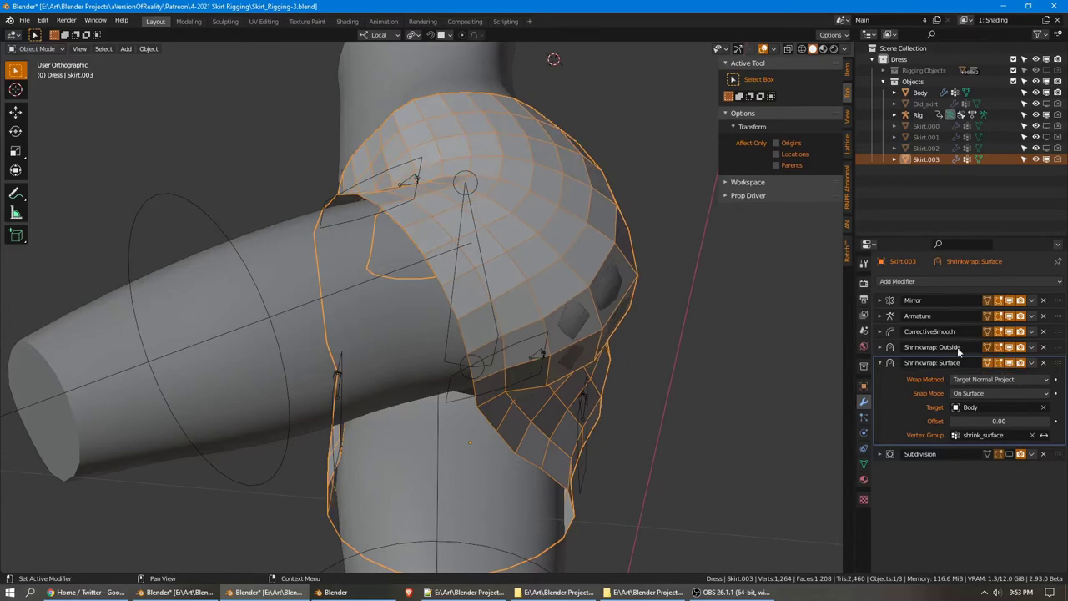
pyautogui.moveTo(667, 276)
pyautogui.mouseDown(button='middle')
pyautogui.moveTo(556, 263)
pyautogui.moveTo(764, 337)
pyautogui.moveTo(694, 307)
pyautogui.moveTo(665, 269)
pyautogui.mouseUp(button='middle')
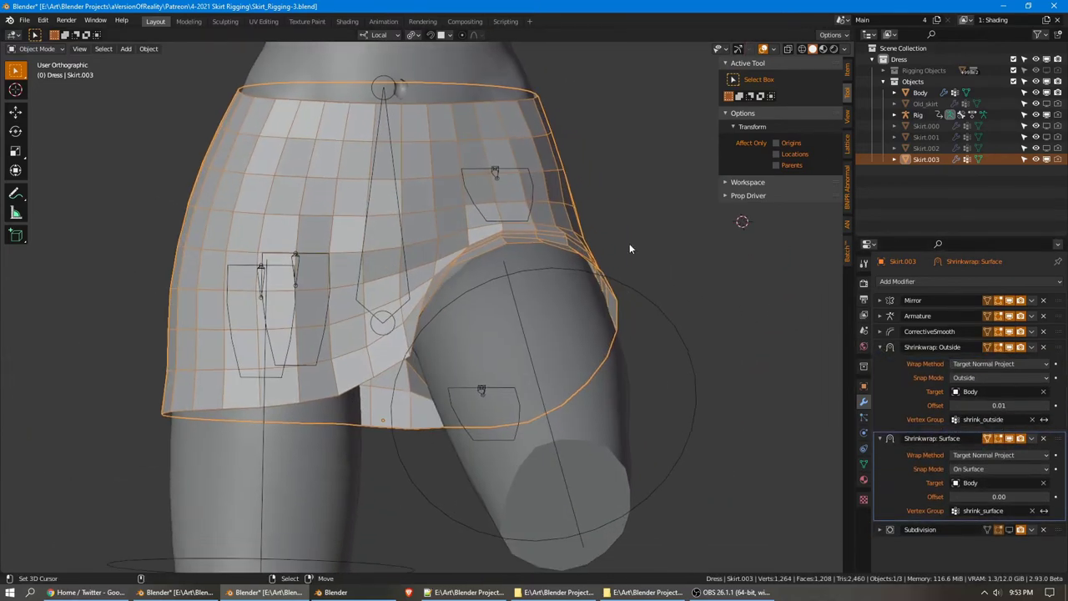
# Put the skirt in Weight Paint mode with the Draw tool active and show its vertex groups with shrink_surface selected
pyautogui.hotkey('ctrl', 'Tab')
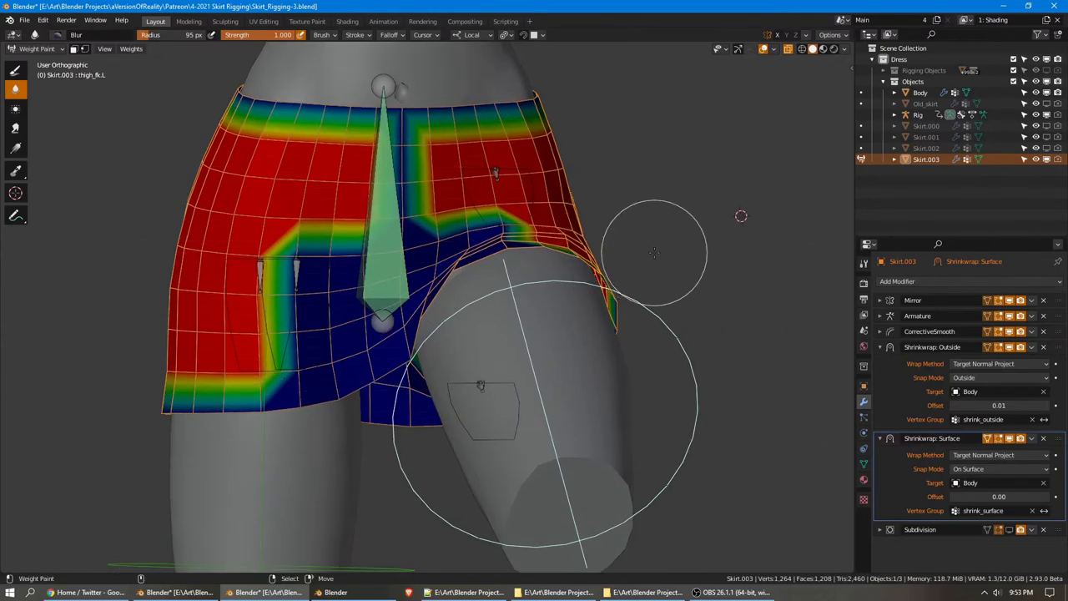
pyautogui.scroll(4, 654, 252)
pyautogui.press('n')
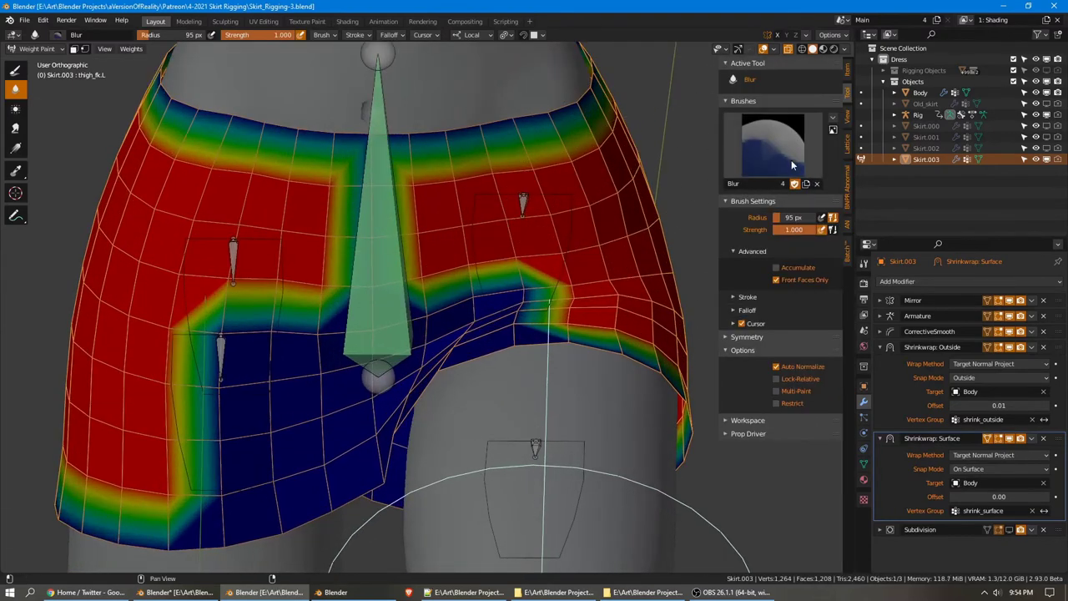
pyautogui.click(14, 73)
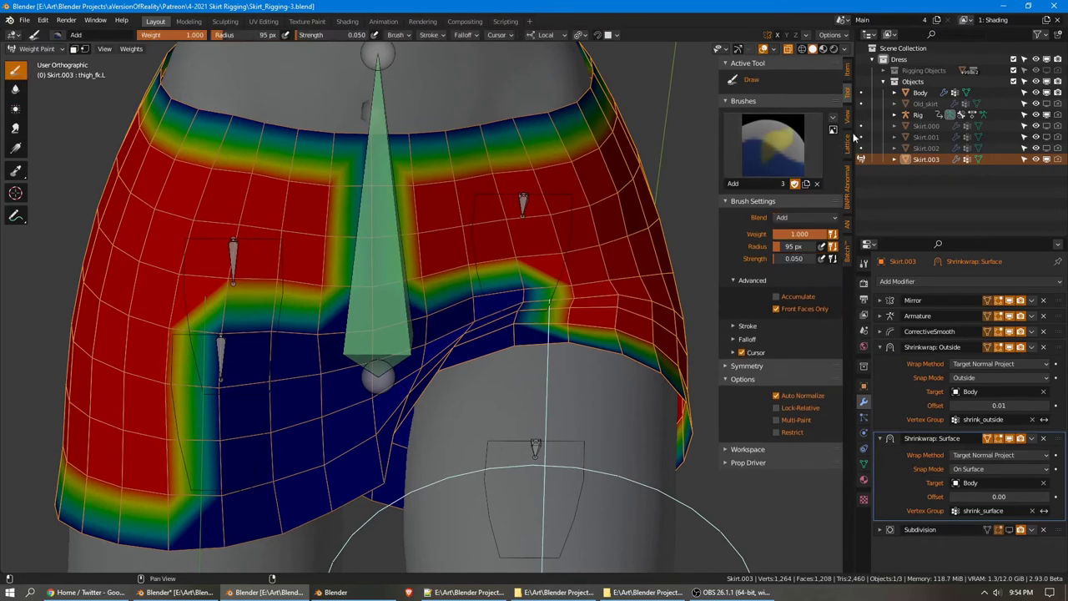
pyautogui.click(847, 68)
pyautogui.click(863, 462)
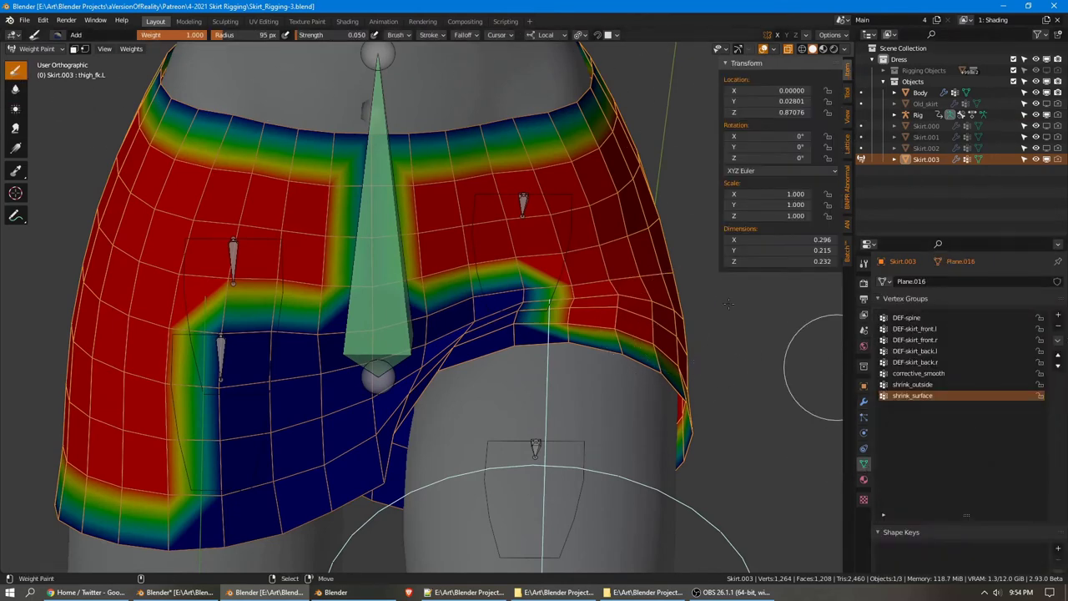
# Set the Subtract brush to strength 1.000 and erase shrink_surface weight along the skirt's front centre
pyautogui.moveTo(551, 276); pyautogui.dragTo(519, 255, button='middle')
pyautogui.click(848, 94)
pyautogui.moveTo(518, 167); pyautogui.dragTo(477, 142, button='middle')
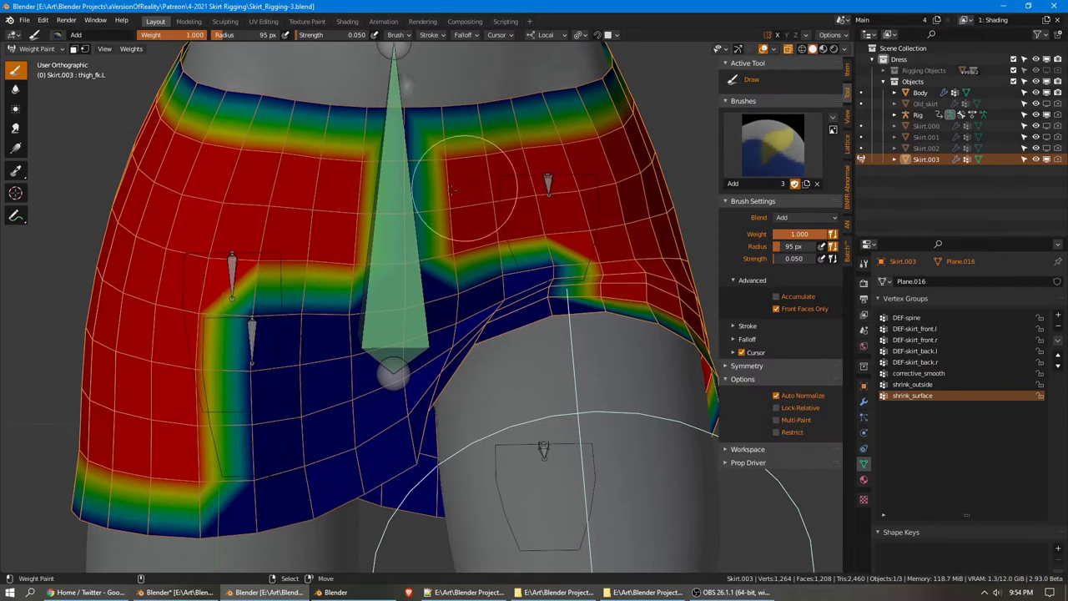
pyautogui.click(771, 146)
pyautogui.click(754, 213)
pyautogui.moveTo(785, 262); pyautogui.dragTo(832, 262)
pyautogui.scroll(2, 473, 133)
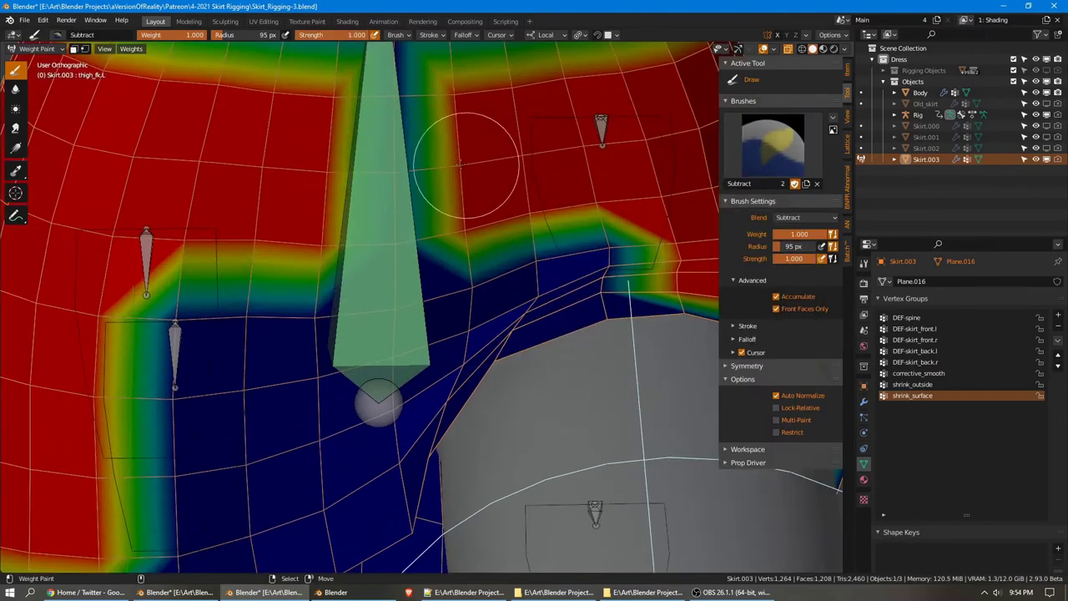
pyautogui.moveTo(448, 134)
pyautogui.mouseDown()
pyautogui.moveTo(464, 147)
pyautogui.moveTo(469, 217)
pyautogui.moveTo(453, 211)
pyautogui.moveTo(463, 218)
pyautogui.mouseUp()
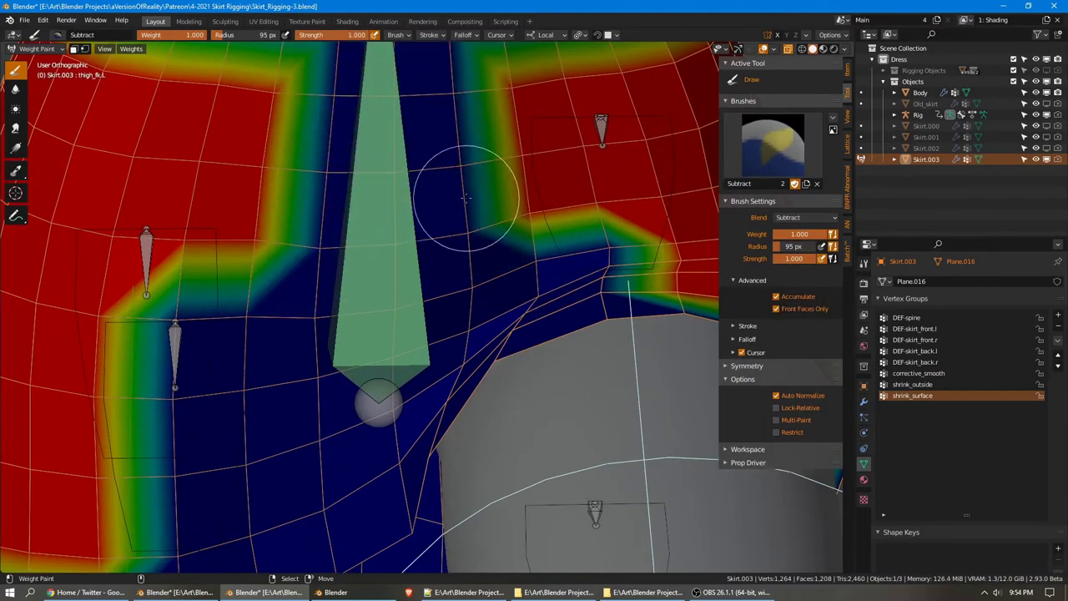
# Erase the shrink_surface weight along the waistband from the front around to the side of the skirt
pyautogui.scroll(-2, 471, 198)
pyautogui.keyDown('shift'); pyautogui.moveTo(588, 161); pyautogui.dragTo(499, 215, button='middle'); pyautogui.keyUp('shift')
pyautogui.scroll(2, 492, 200)
pyautogui.moveTo(515, 146)
pyautogui.mouseDown()
pyautogui.moveTo(423, 158)
pyautogui.moveTo(555, 119)
pyautogui.mouseUp()
pyautogui.moveTo(561, 126); pyautogui.dragTo(453, 129, button='middle')
pyautogui.moveTo(514, 134); pyautogui.dragTo(664, 108)
pyautogui.scroll(-2, 664, 112)
pyautogui.moveTo(663, 117); pyautogui.dragTo(563, 125, button='middle')
pyautogui.moveTo(488, 201); pyautogui.dragTo(659, 146)
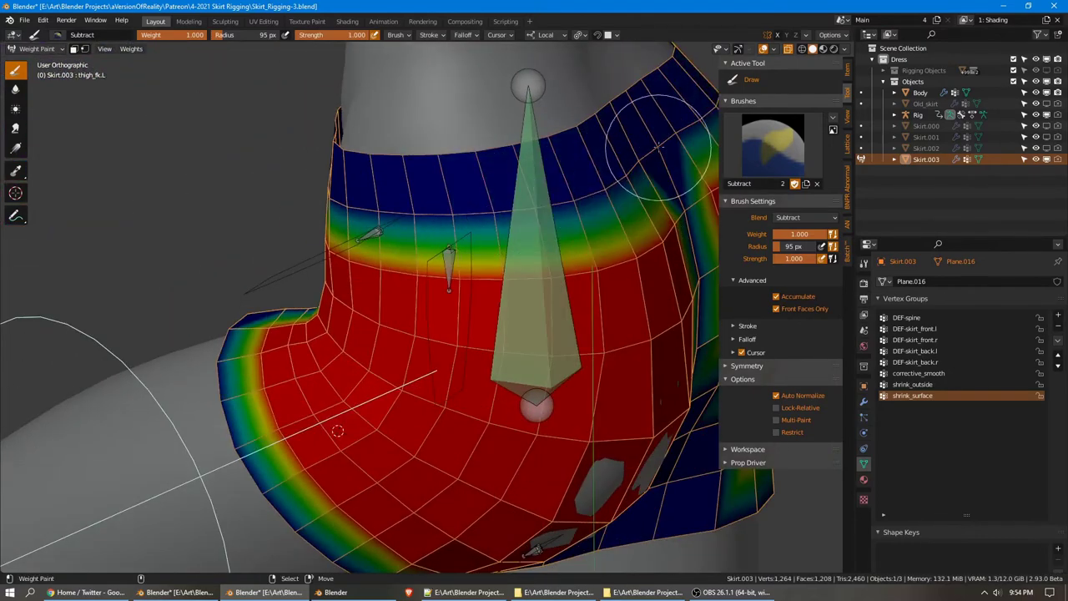
# Erase the shrink_surface weight across the back of the skirt behind the raised thigh
pyautogui.moveTo(535, 205)
pyautogui.mouseDown(button='middle')
pyautogui.moveTo(548, 191)
pyautogui.moveTo(605, 241)
pyautogui.mouseUp(button='middle')
pyautogui.moveTo(352, 326); pyautogui.dragTo(347, 358, button='middle')
pyautogui.moveTo(504, 149)
pyautogui.mouseDown()
pyautogui.moveTo(493, 194)
pyautogui.moveTo(499, 285)
pyautogui.mouseUp()
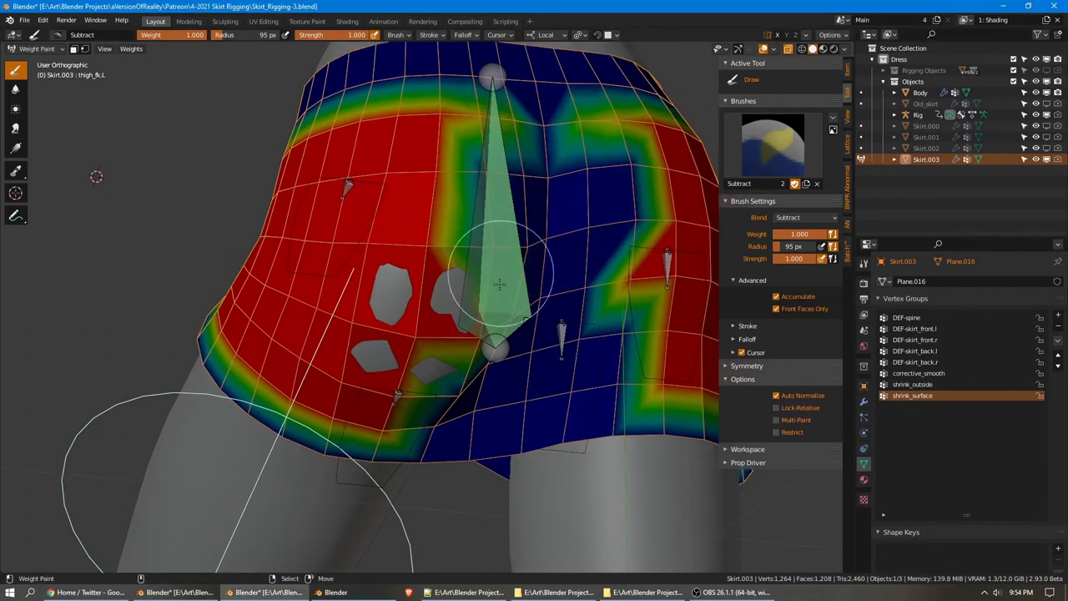
pyautogui.moveTo(526, 242)
pyautogui.mouseDown()
pyautogui.moveTo(468, 350)
pyautogui.moveTo(401, 417)
pyautogui.moveTo(379, 338)
pyautogui.moveTo(434, 134)
pyautogui.moveTo(393, 125)
pyautogui.moveTo(501, 125)
pyautogui.moveTo(403, 121)
pyautogui.mouseUp()
pyautogui.moveTo(411, 107); pyautogui.dragTo(431, 300, button='middle')
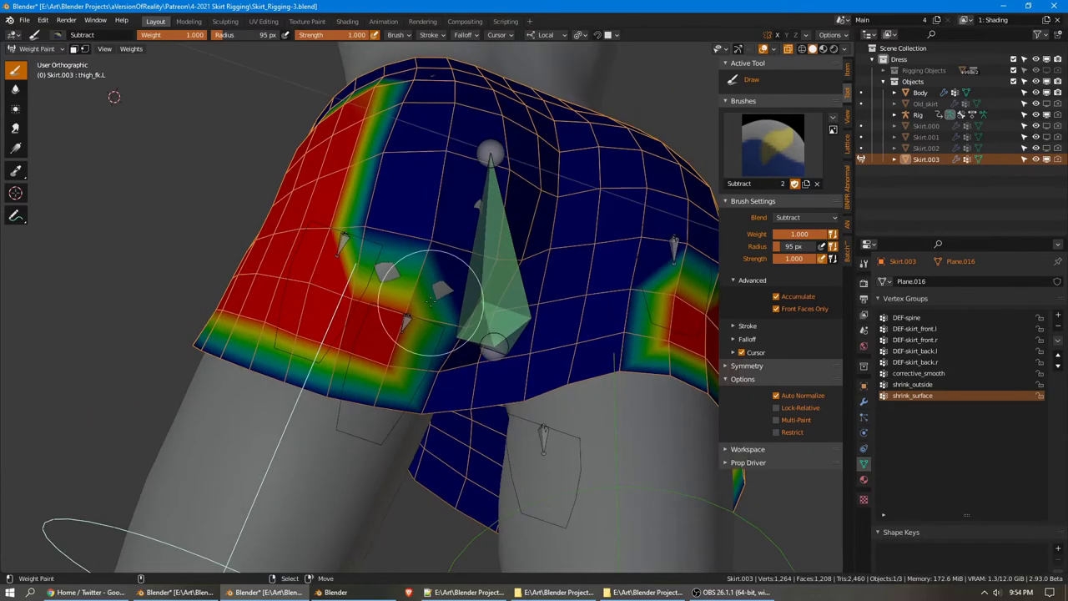
pyautogui.moveTo(431, 288)
pyautogui.mouseDown()
pyautogui.moveTo(424, 321)
pyautogui.moveTo(388, 330)
pyautogui.moveTo(378, 276)
pyautogui.mouseUp()
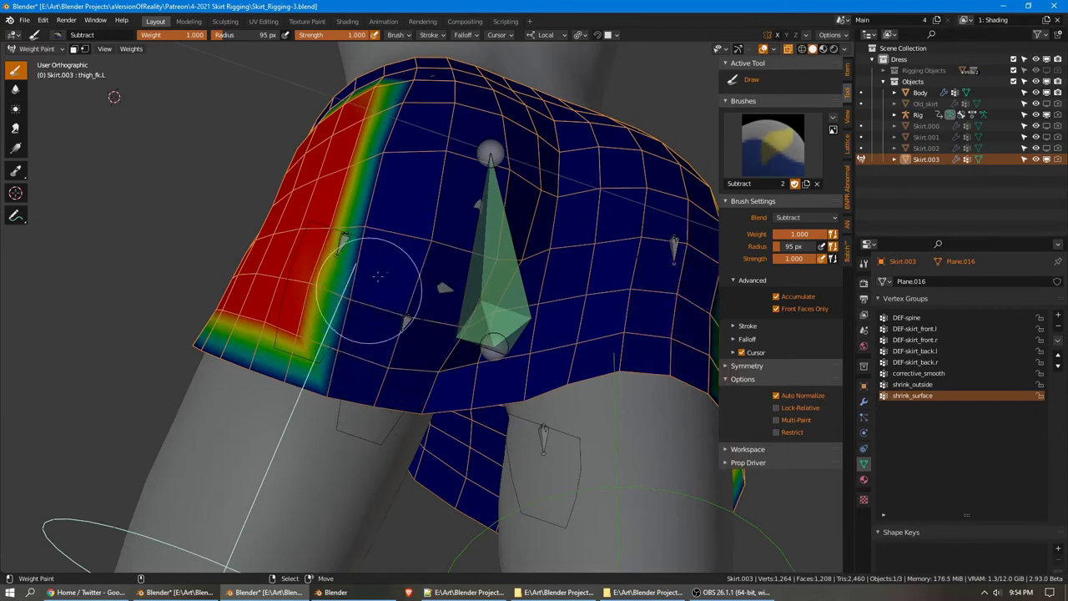
# Blur the weight border at the back and lower hem of the raised thigh at strength 1.000
pyautogui.moveTo(445, 223); pyautogui.dragTo(122, 84, button='middle')
pyautogui.click(13, 89)
pyautogui.moveTo(284, 133); pyautogui.dragTo(372, 188, button='middle')
pyautogui.moveTo(380, 188)
pyautogui.mouseDown()
pyautogui.moveTo(406, 175)
pyautogui.moveTo(434, 227)
pyautogui.moveTo(423, 129)
pyautogui.moveTo(389, 375)
pyautogui.moveTo(389, 353)
pyautogui.mouseUp()
pyautogui.moveTo(388, 353); pyautogui.dragTo(384, 289, button='middle')
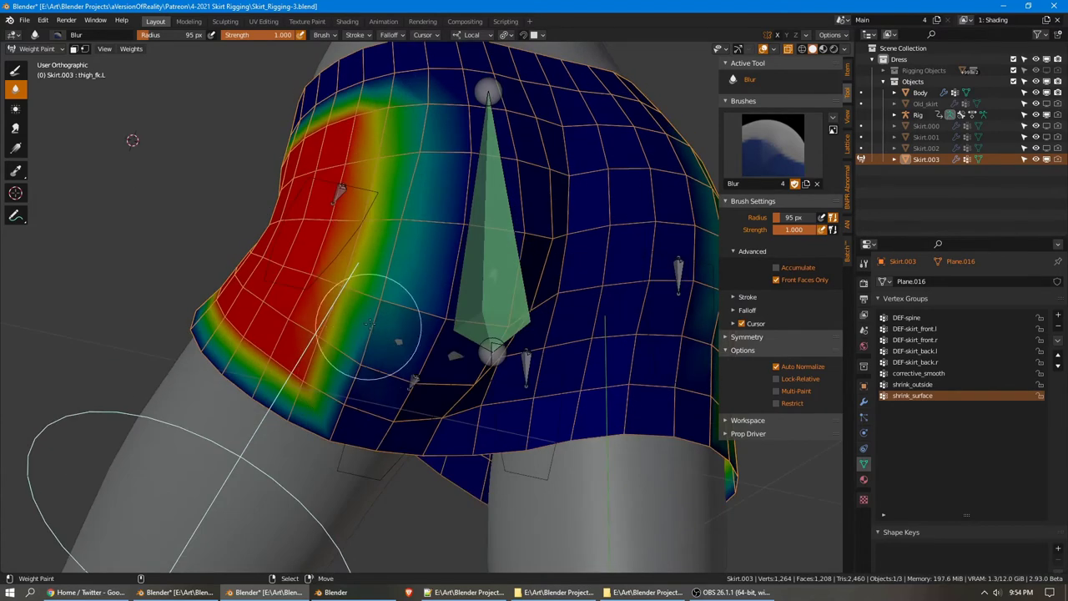
pyautogui.moveTo(369, 325)
pyautogui.mouseDown(button='middle')
pyautogui.moveTo(344, 348)
pyautogui.moveTo(377, 344)
pyautogui.mouseUp(button='middle')
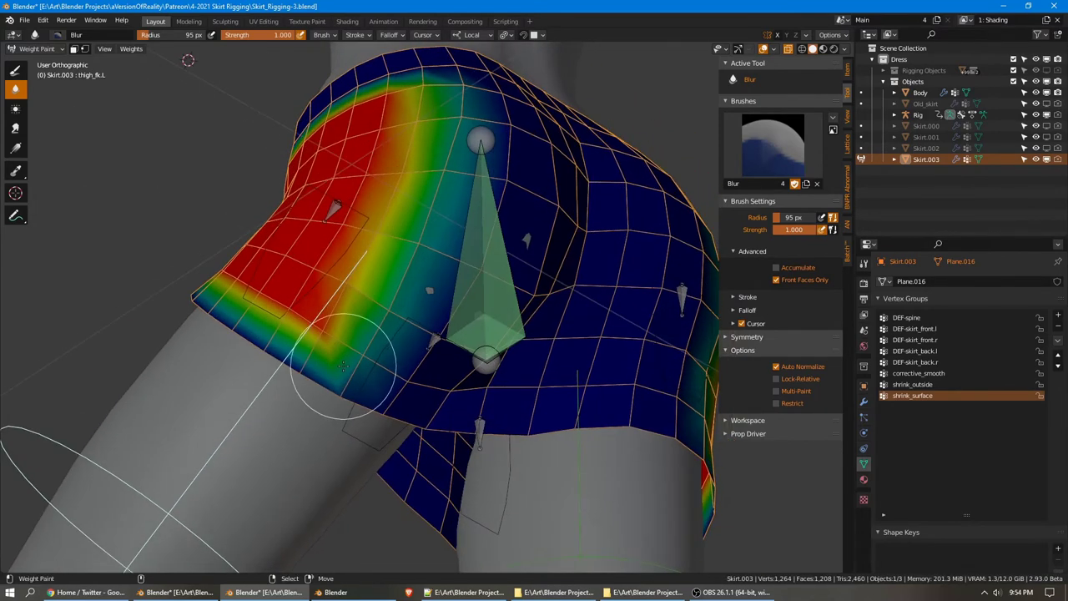
pyautogui.moveTo(324, 359)
pyautogui.mouseDown()
pyautogui.moveTo(262, 331)
pyautogui.moveTo(248, 298)
pyautogui.mouseUp()
pyautogui.moveTo(249, 298)
pyautogui.mouseDown(button='middle')
pyautogui.moveTo(345, 340)
pyautogui.moveTo(90, 114)
pyautogui.mouseUp(button='middle')
# Set the Add brush to strength 1.000 and paint full shrink_surface weight onto the skirt hem around the outer raised thigh
pyautogui.click(23, 72)
pyautogui.click(761, 146)
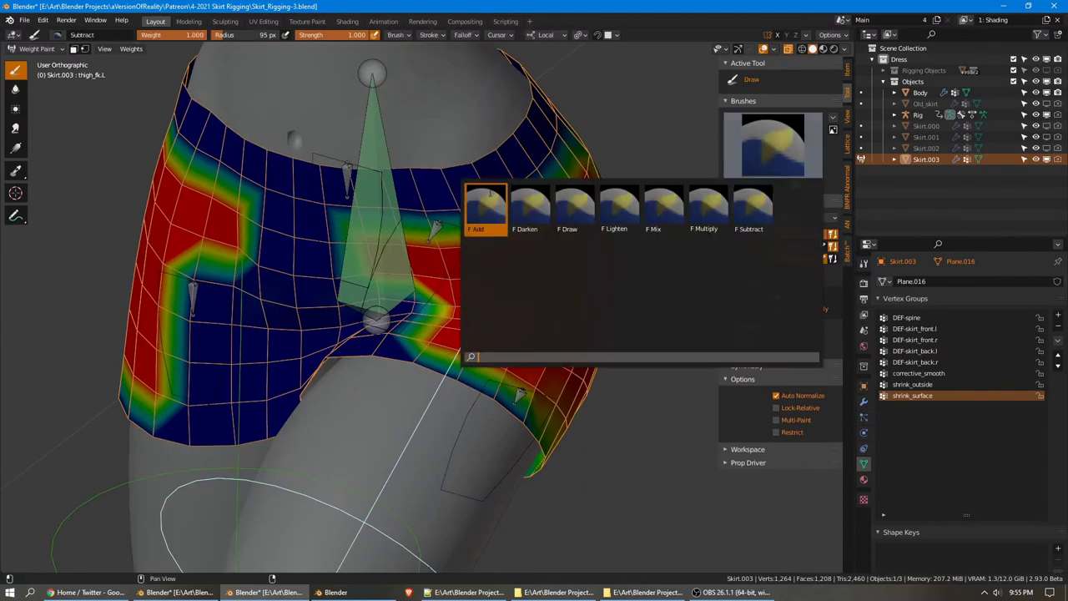
pyautogui.click(482, 209)
pyautogui.moveTo(492, 226)
pyautogui.mouseDown(button='middle')
pyautogui.moveTo(634, 358)
pyautogui.moveTo(554, 310)
pyautogui.moveTo(450, 334)
pyautogui.moveTo(501, 359)
pyautogui.moveTo(512, 417)
pyautogui.moveTo(554, 419)
pyautogui.mouseUp(button='middle')
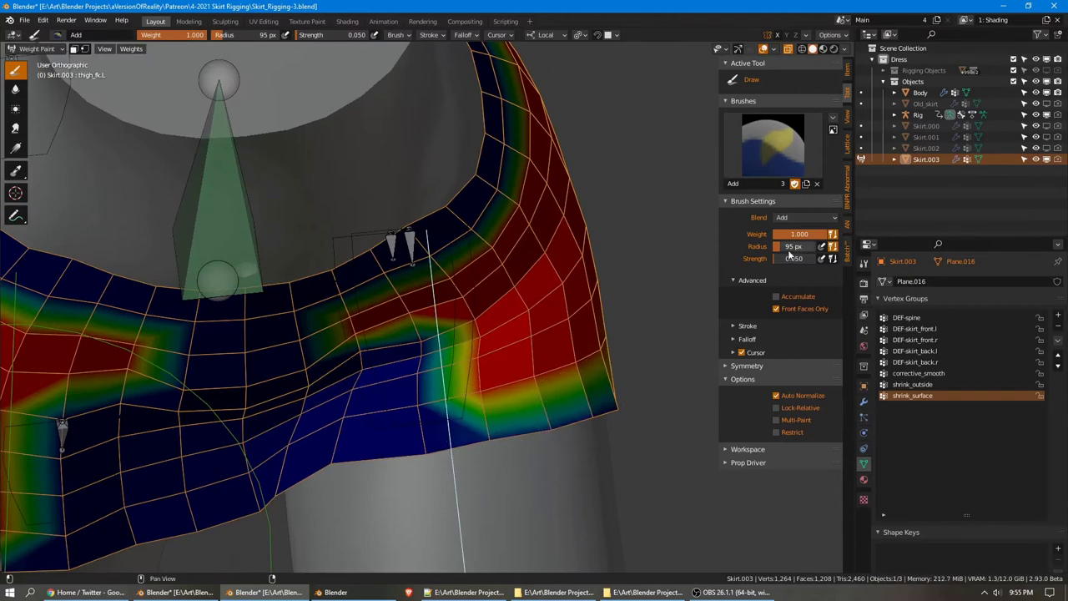
pyautogui.moveTo(615, 388)
pyautogui.mouseDown()
pyautogui.moveTo(543, 413)
pyautogui.moveTo(592, 406)
pyautogui.mouseUp()
pyautogui.moveTo(592, 406); pyautogui.dragTo(513, 364, button='middle')
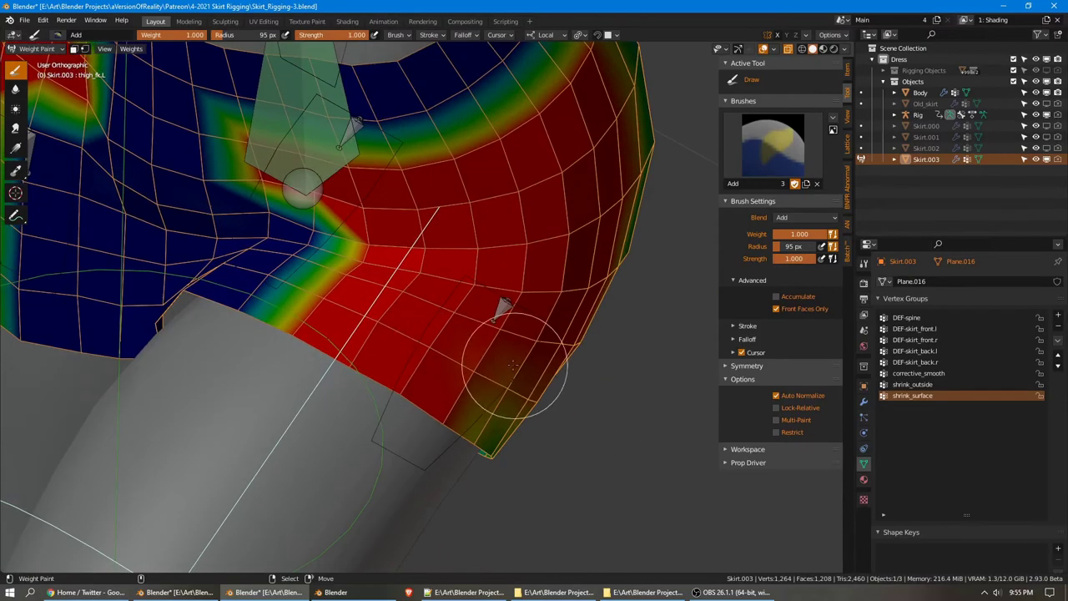
pyautogui.moveTo(465, 419)
pyautogui.mouseDown(button='middle')
pyautogui.moveTo(353, 326)
pyautogui.moveTo(294, 315)
pyautogui.mouseUp(button='middle')
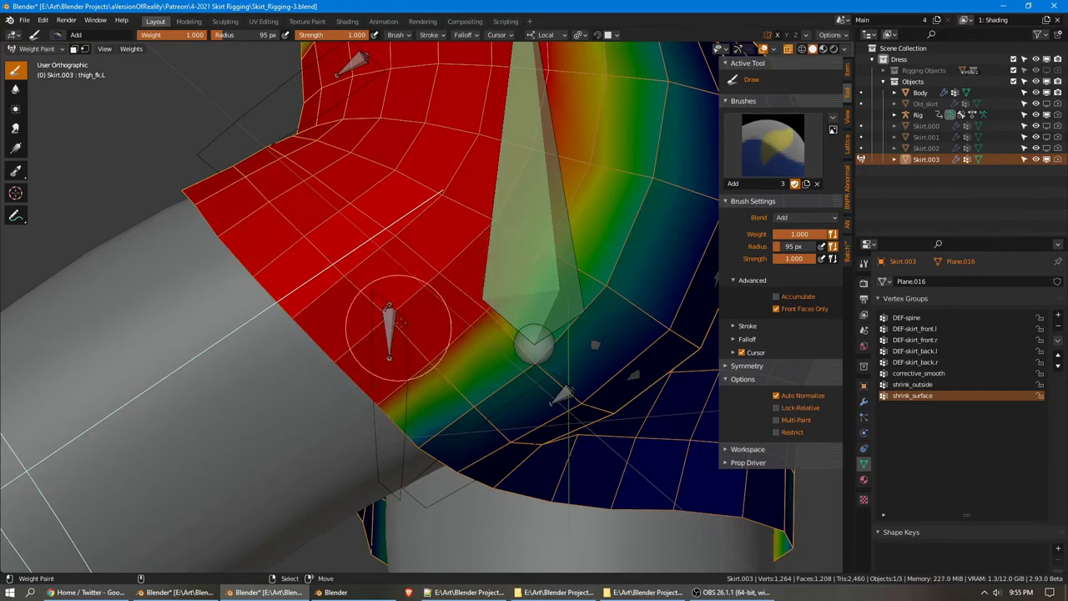
pyautogui.moveTo(398, 319); pyautogui.dragTo(503, 289, button='middle')
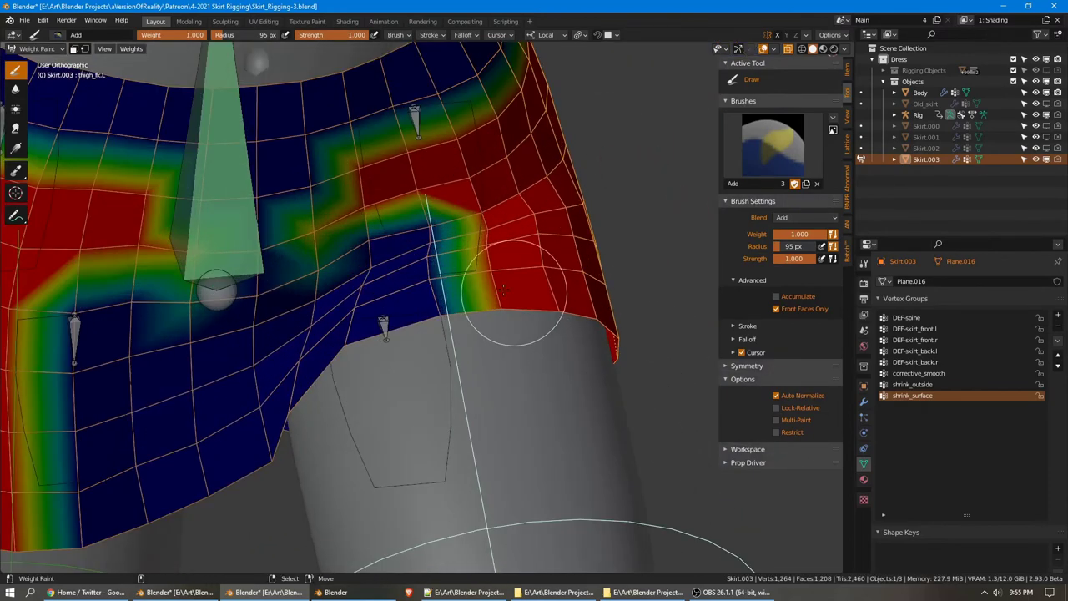
# Extend the added weight inward along the front hem over the raised thigh
pyautogui.hotkey('alt', 'Tab')
pyautogui.moveTo(468, 346)
pyautogui.mouseDown(button='middle')
pyautogui.moveTo(489, 357)
pyautogui.moveTo(468, 280)
pyautogui.mouseUp(button='middle')
pyautogui.moveTo(465, 276)
pyautogui.mouseDown()
pyautogui.moveTo(455, 288)
pyautogui.moveTo(458, 355)
pyautogui.moveTo(438, 300)
pyautogui.mouseUp()
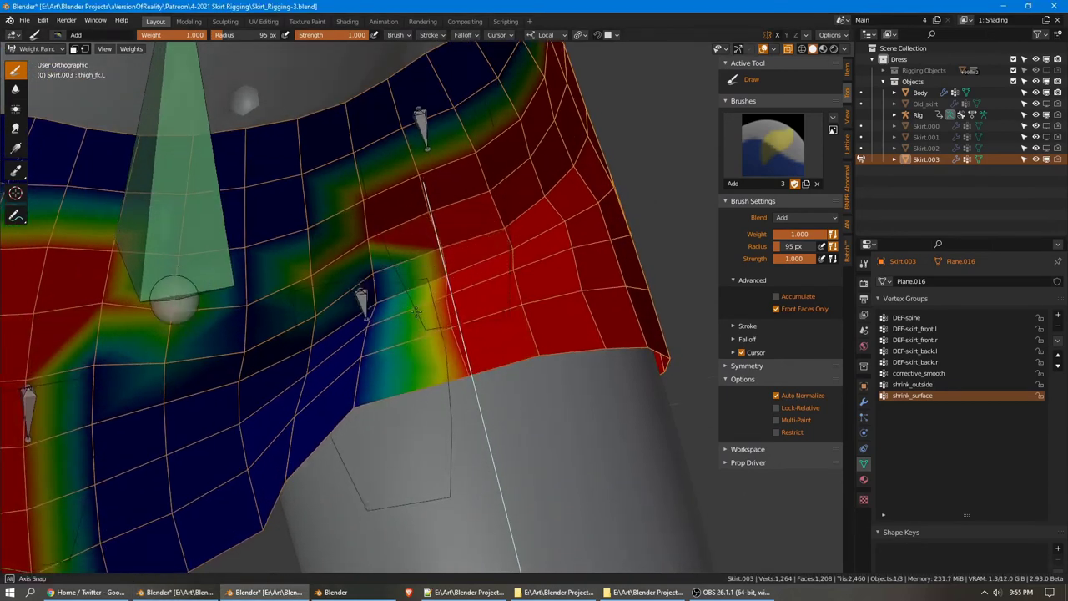
pyautogui.moveTo(426, 304); pyautogui.dragTo(413, 238, button='middle')
# Blur the weight border on the front of the skirt along the inner side of the raised thigh
pyautogui.click(15, 90)
pyautogui.moveTo(394, 292)
pyautogui.mouseDown()
pyautogui.moveTo(384, 236)
pyautogui.moveTo(391, 322)
pyautogui.moveTo(364, 347)
pyautogui.mouseUp()
pyautogui.moveTo(377, 254); pyautogui.dragTo(463, 316, button='middle')
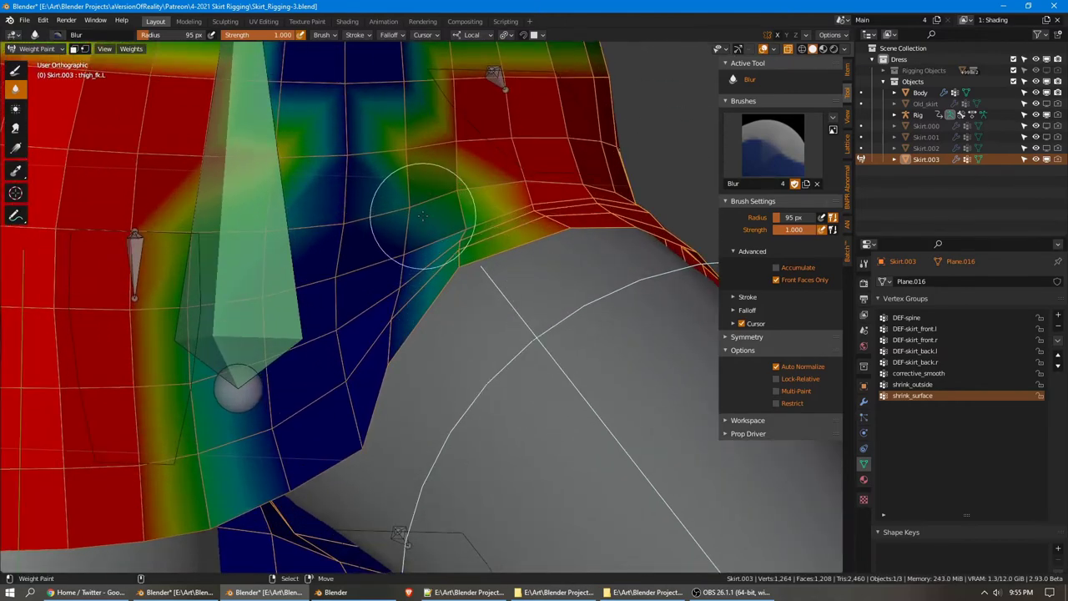
pyautogui.moveTo(417, 244); pyautogui.dragTo(409, 264)
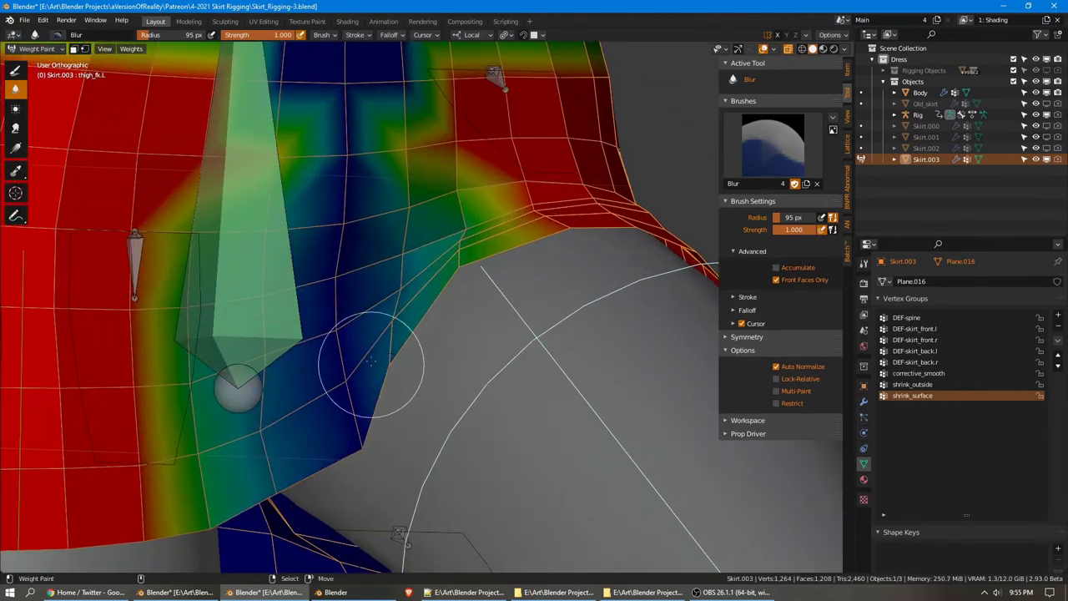
# Rotate the left thigh bone into line with the right leg
pyautogui.moveTo(346, 388); pyautogui.dragTo(534, 324, button='middle')
pyautogui.press('r')
pyautogui.press('z')
pyautogui.rightClick(577, 409)
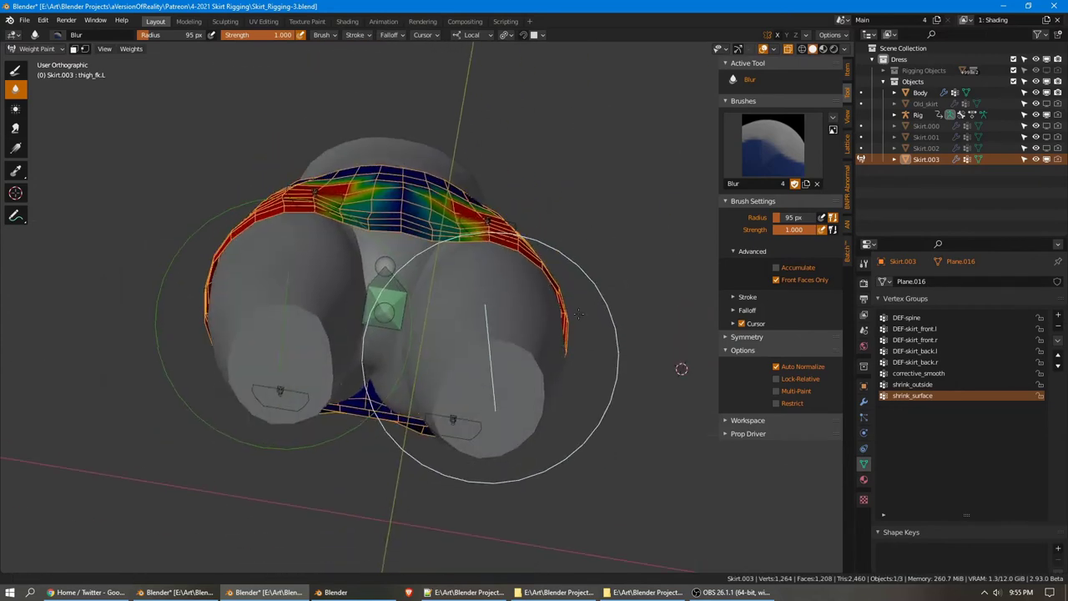
# Compare the skirt from below with Shrinkwrap: Surface and Shrinkwrap: Outside switched off and on in the viewport
pyautogui.scroll(3, 532, 326)
pyautogui.click(864, 402)
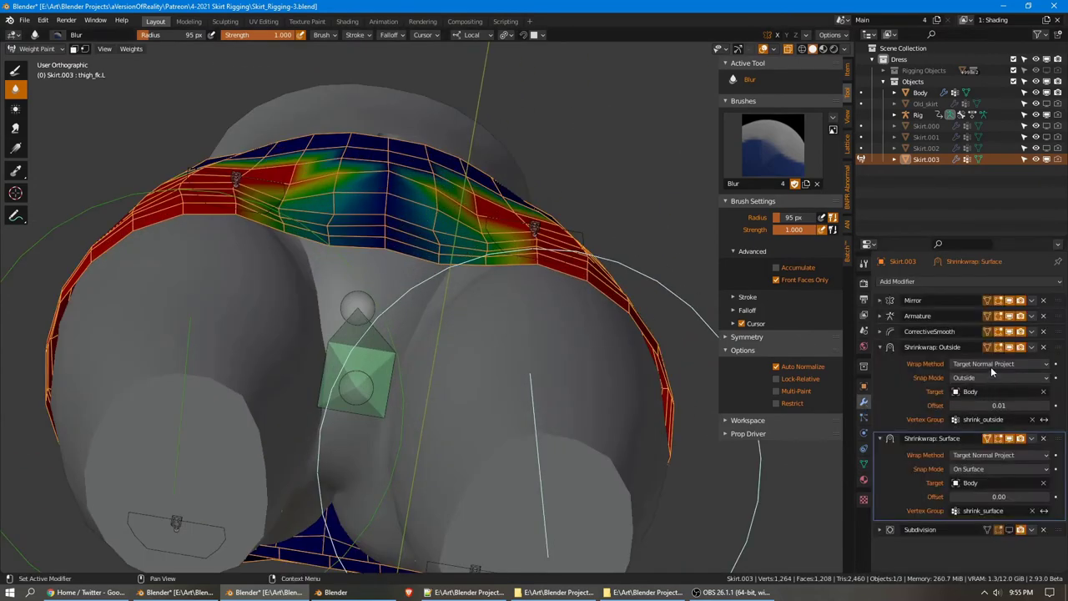
pyautogui.click(1008, 440)
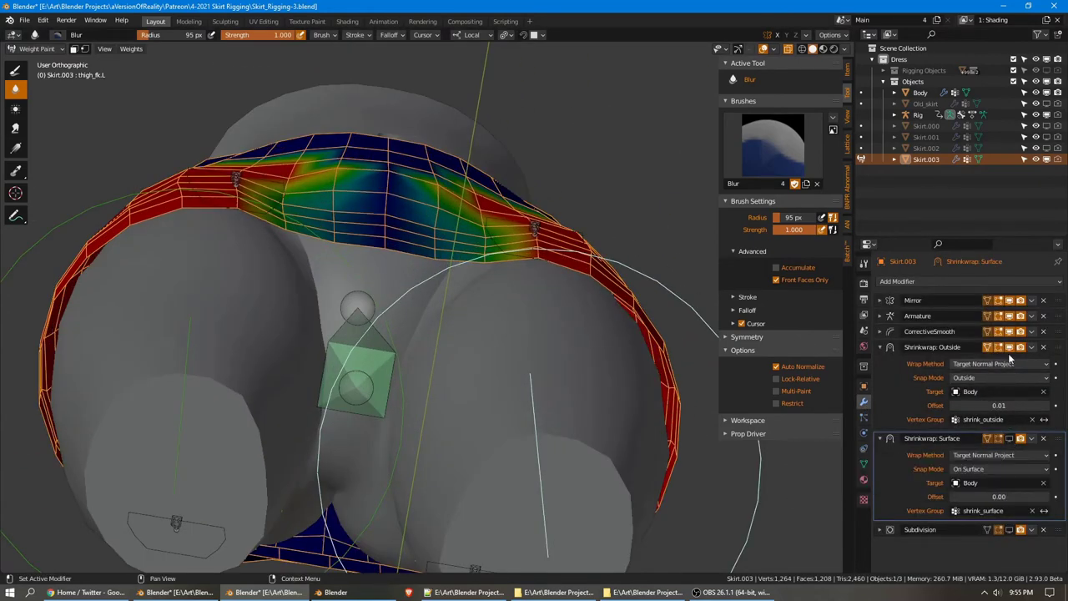
pyautogui.click(1008, 348)
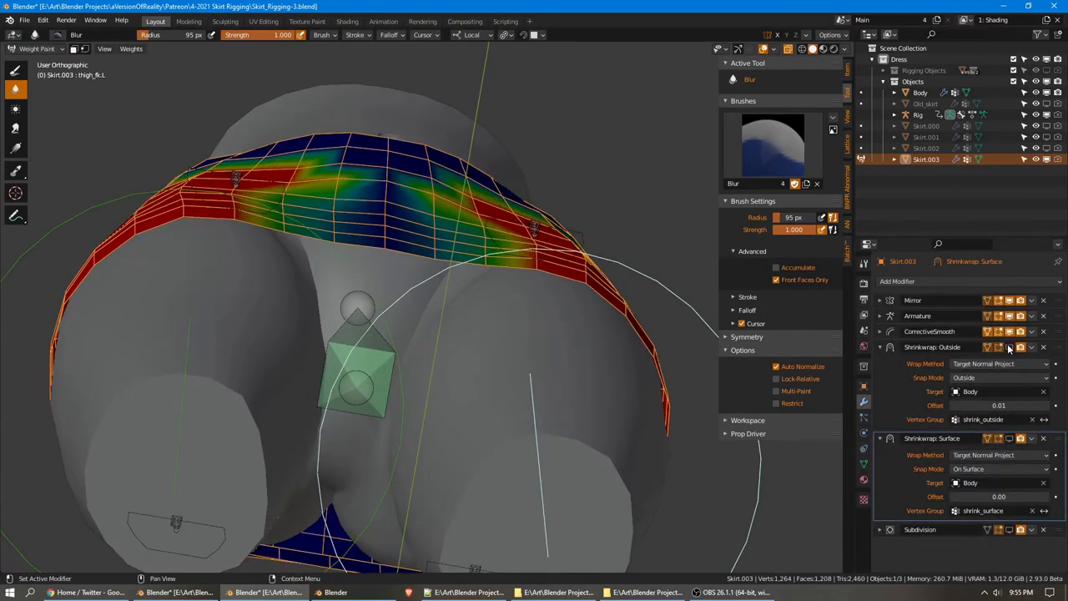
pyautogui.click(1012, 441)
# Erase the shrink_surface weight between the legs on the lower front of the skirt with the Subtract brush
pyautogui.moveTo(480, 171); pyautogui.dragTo(496, 273, button='middle')
pyautogui.scroll(1, 496, 273)
pyautogui.click(15, 73)
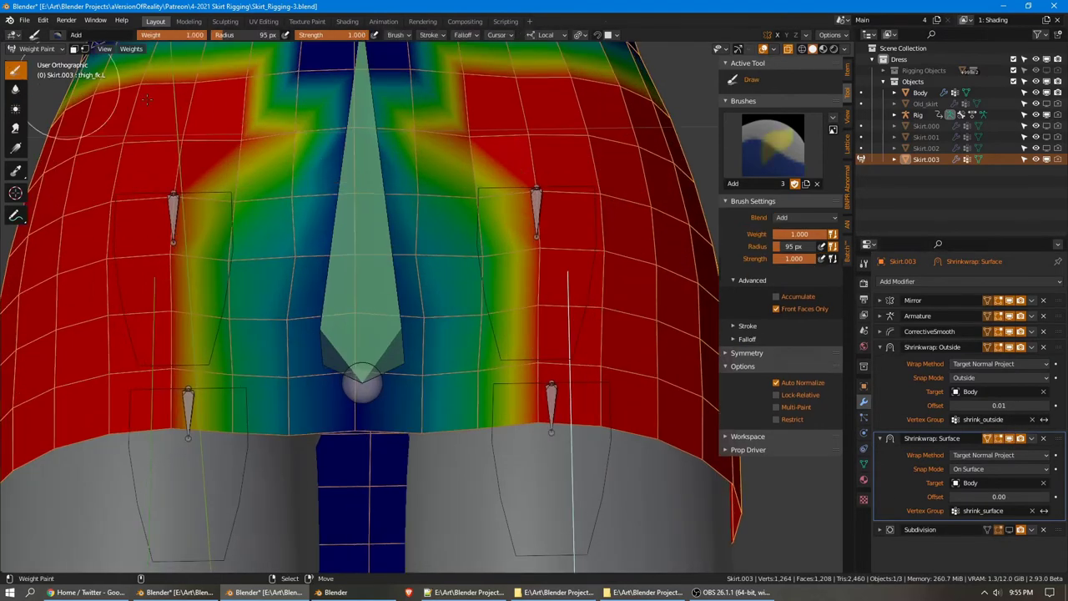
pyautogui.click(773, 144)
pyautogui.click(753, 207)
pyautogui.scroll(1, 409, 233)
pyautogui.moveTo(409, 234)
pyautogui.mouseDown()
pyautogui.moveTo(426, 417)
pyautogui.moveTo(383, 407)
pyautogui.mouseUp()
pyautogui.scroll(-2, 432, 365)
pyautogui.moveTo(432, 365); pyautogui.dragTo(434, 391, button='middle')
pyautogui.scroll(2, 434, 367)
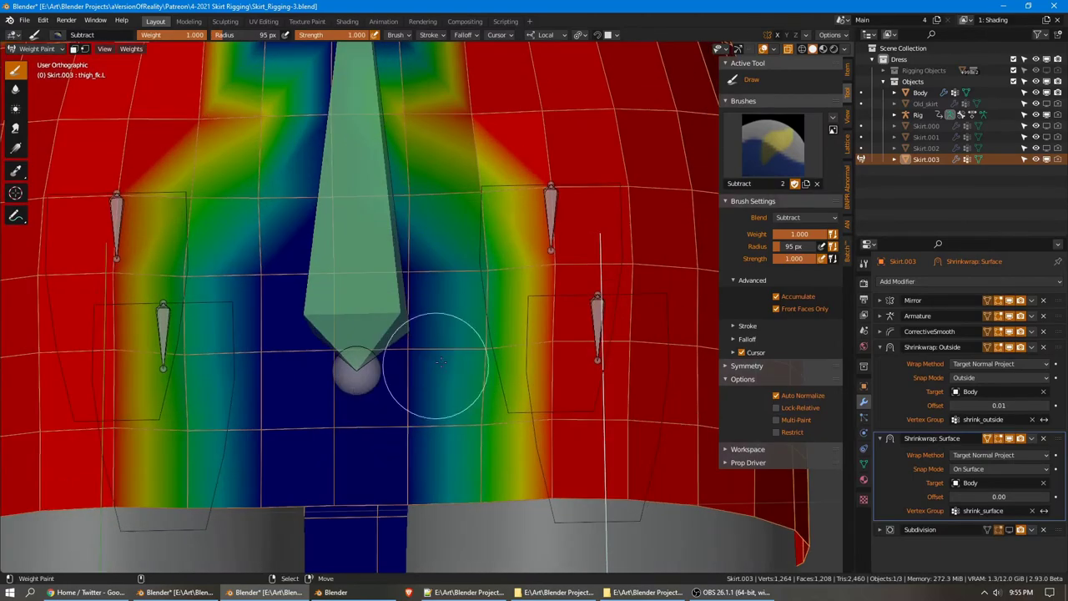
pyautogui.moveTo(469, 345)
pyautogui.mouseDown()
pyautogui.moveTo(496, 393)
pyautogui.moveTo(485, 499)
pyautogui.mouseUp()
pyautogui.moveTo(489, 317); pyautogui.dragTo(485, 277)
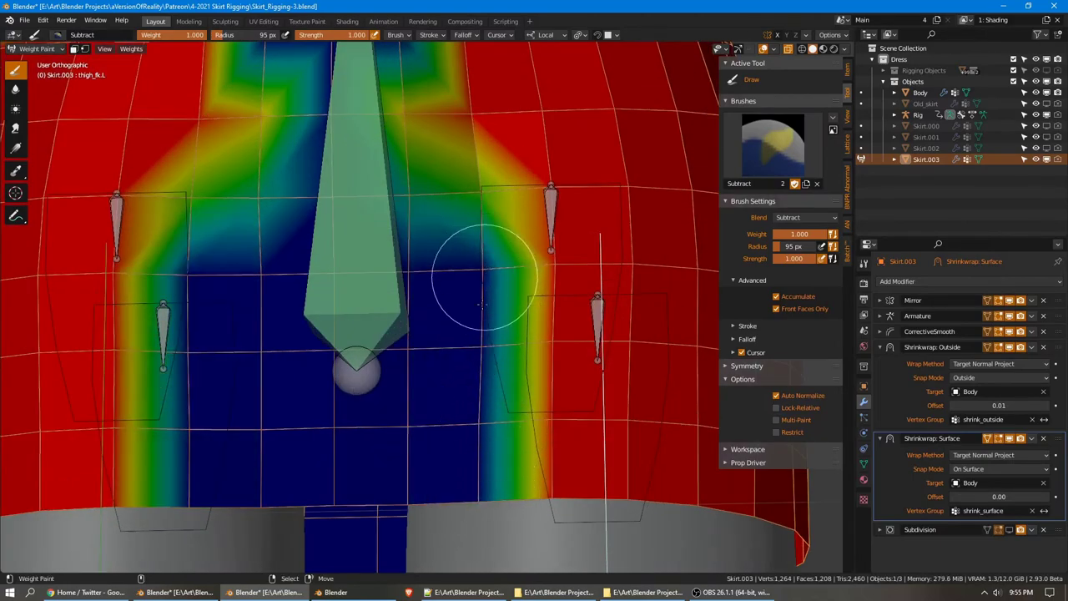
# Continue erasing weight up the front centre to the waistband, leaving a straight unweighted strip between the thighs
pyautogui.scroll(-3, 509, 400)
pyautogui.moveTo(520, 363)
pyautogui.mouseDown(button='middle')
pyautogui.moveTo(491, 268)
pyautogui.moveTo(479, 319)
pyautogui.mouseUp(button='middle')
pyautogui.scroll(2, 479, 309)
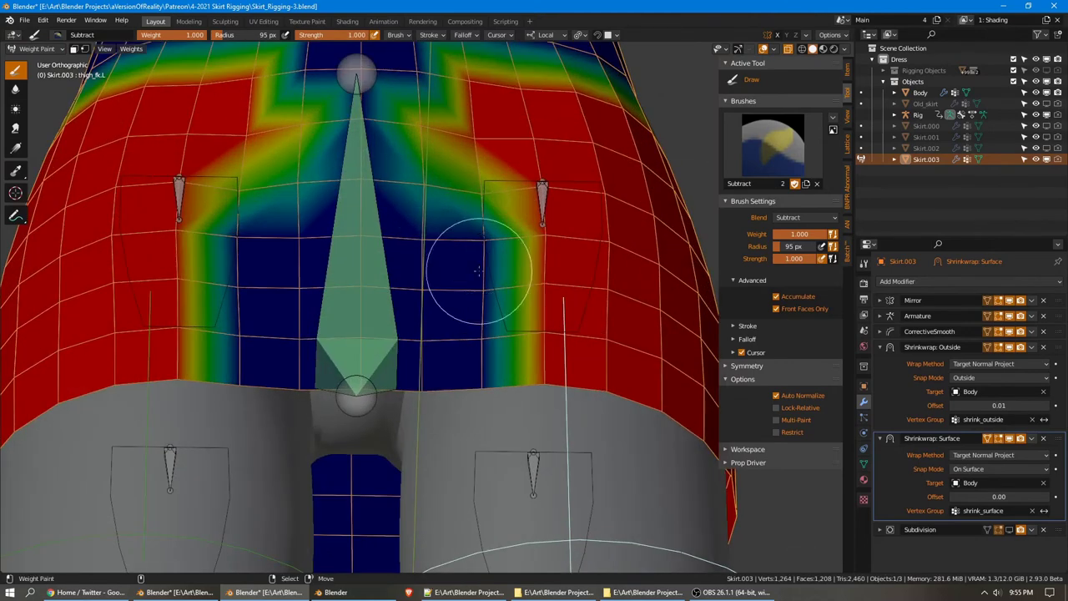
pyautogui.moveTo(484, 190); pyautogui.dragTo(429, 185)
pyautogui.moveTo(467, 195)
pyautogui.mouseDown(button='middle')
pyautogui.moveTo(453, 260)
pyautogui.moveTo(434, 258)
pyautogui.mouseUp(button='middle')
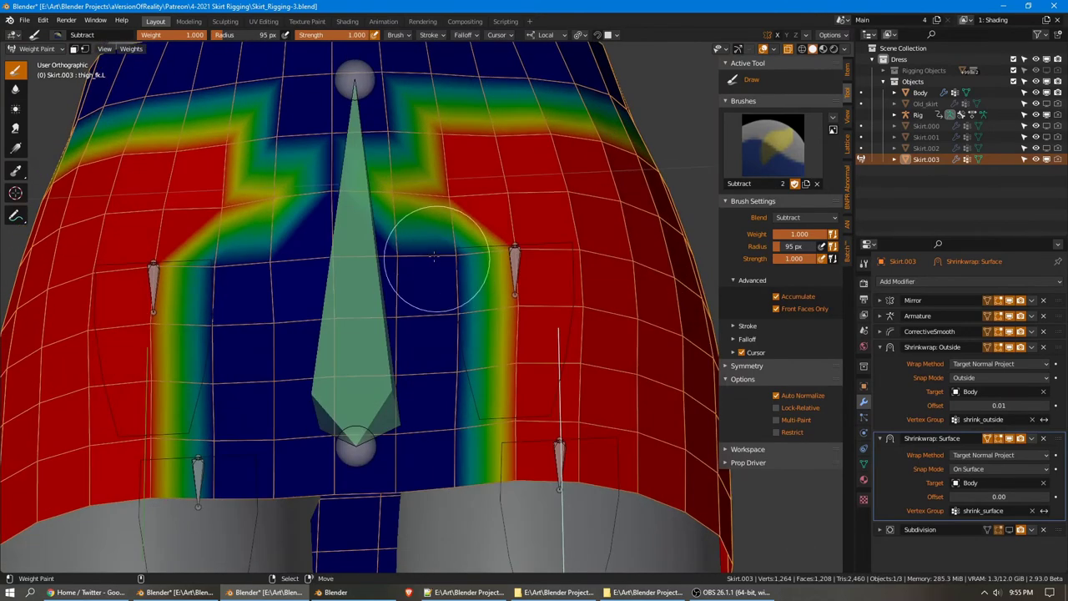
pyautogui.moveTo(390, 223); pyautogui.dragTo(385, 154)
pyautogui.moveTo(438, 206); pyautogui.dragTo(443, 157, button='middle')
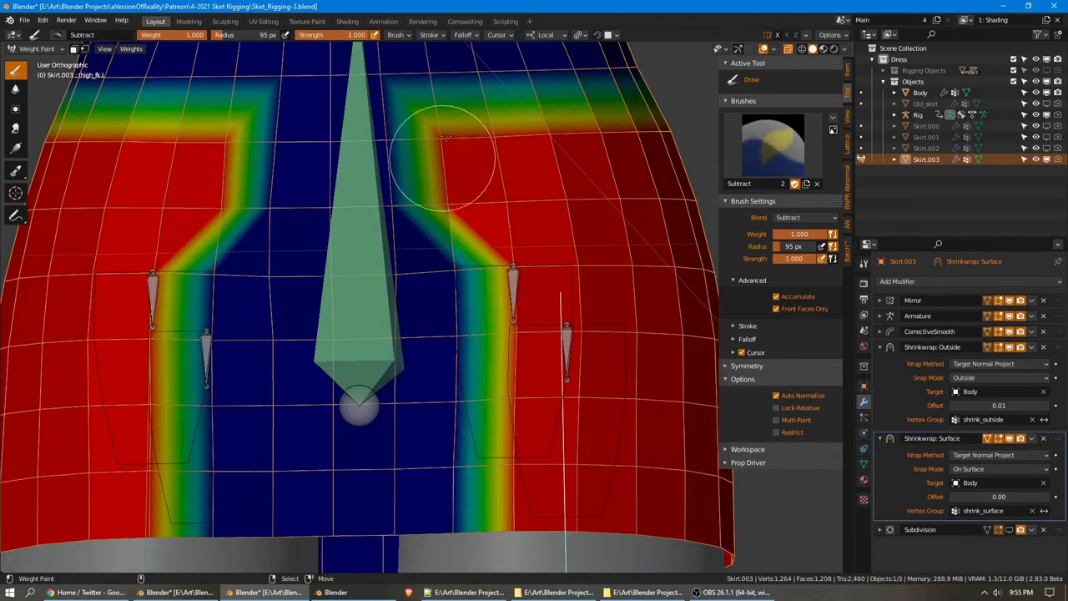
pyautogui.moveTo(448, 118); pyautogui.dragTo(451, 214)
pyautogui.moveTo(435, 250); pyautogui.dragTo(433, 291, button='middle')
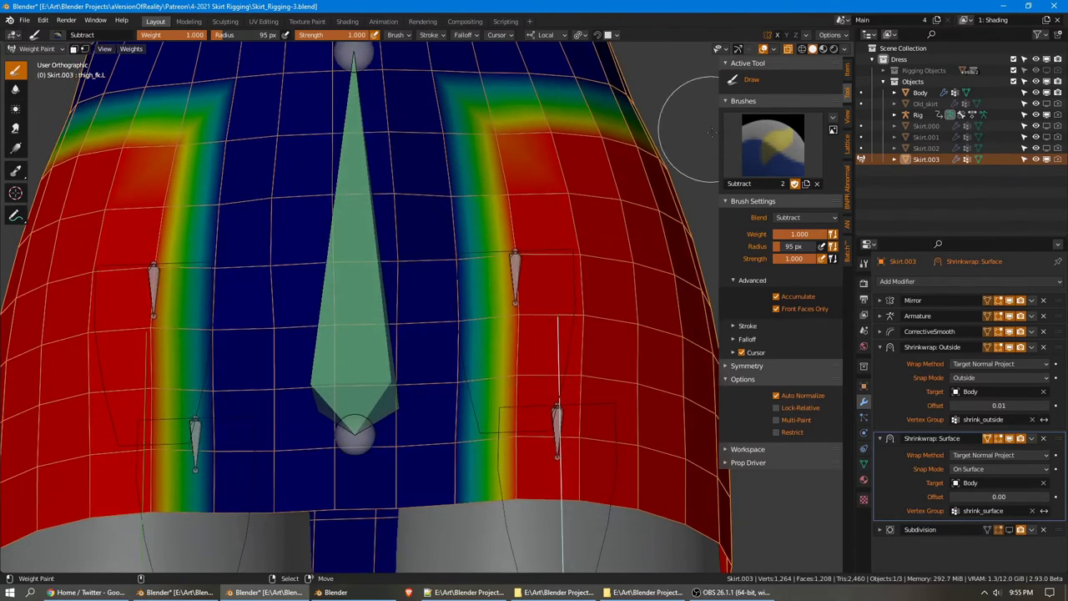
# Paint a full-weight patch at the front centre just below the waistband with the Add brush
pyautogui.click(769, 144)
pyautogui.click(503, 203)
pyautogui.click(331, 122)
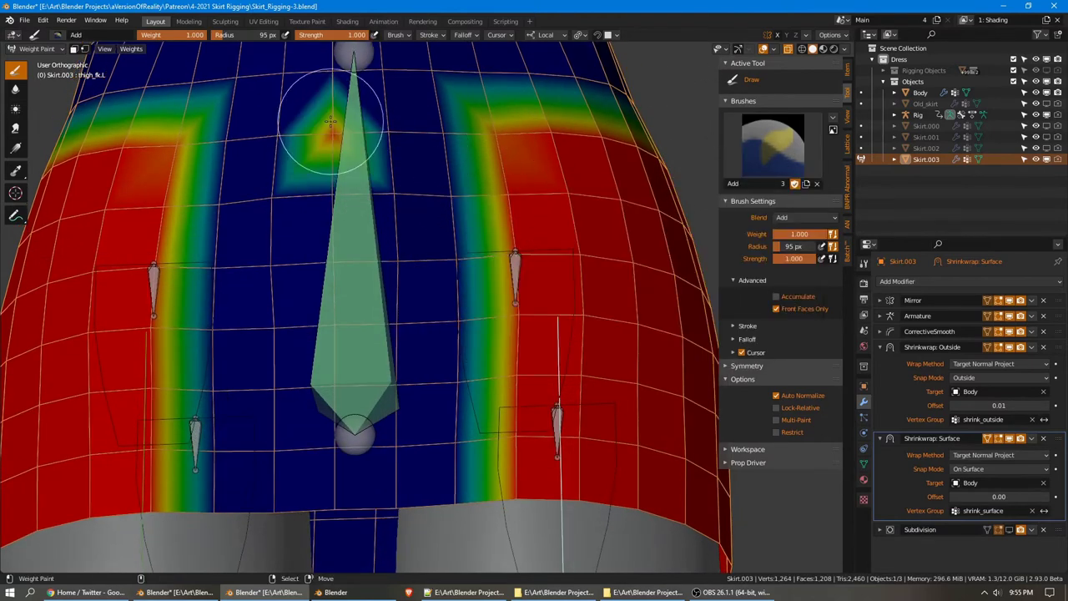
pyautogui.moveTo(332, 130); pyautogui.dragTo(376, 209, button='middle')
pyautogui.moveTo(375, 208)
pyautogui.mouseDown()
pyautogui.moveTo(390, 171)
pyautogui.moveTo(409, 170)
pyautogui.moveTo(435, 259)
pyautogui.moveTo(362, 268)
pyautogui.mouseUp()
# Erase the weight along the waistband row above the front centre patch with the Subtract brush
pyautogui.click(772, 146)
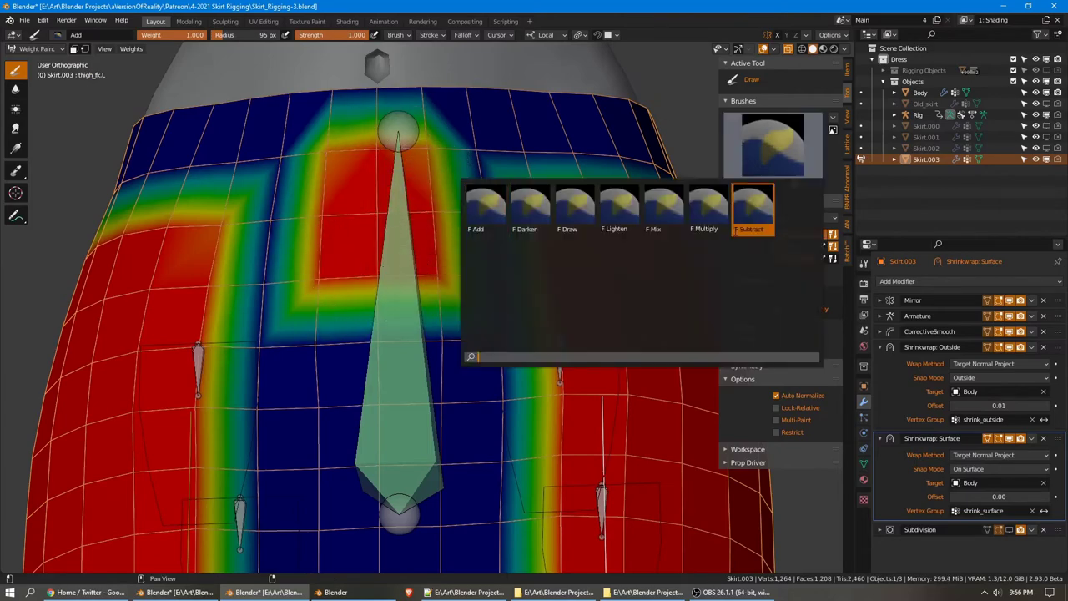
pyautogui.click(753, 213)
pyautogui.moveTo(306, 114)
pyautogui.mouseDown(button='middle')
pyautogui.moveTo(433, 170)
pyautogui.moveTo(250, 131)
pyautogui.mouseUp(button='middle')
# Soften the shrink_surface weight edge along the inner front of the left thigh down to the hem with the Blur brush
pyautogui.click(19, 91)
pyautogui.scroll(-2, 491, 173)
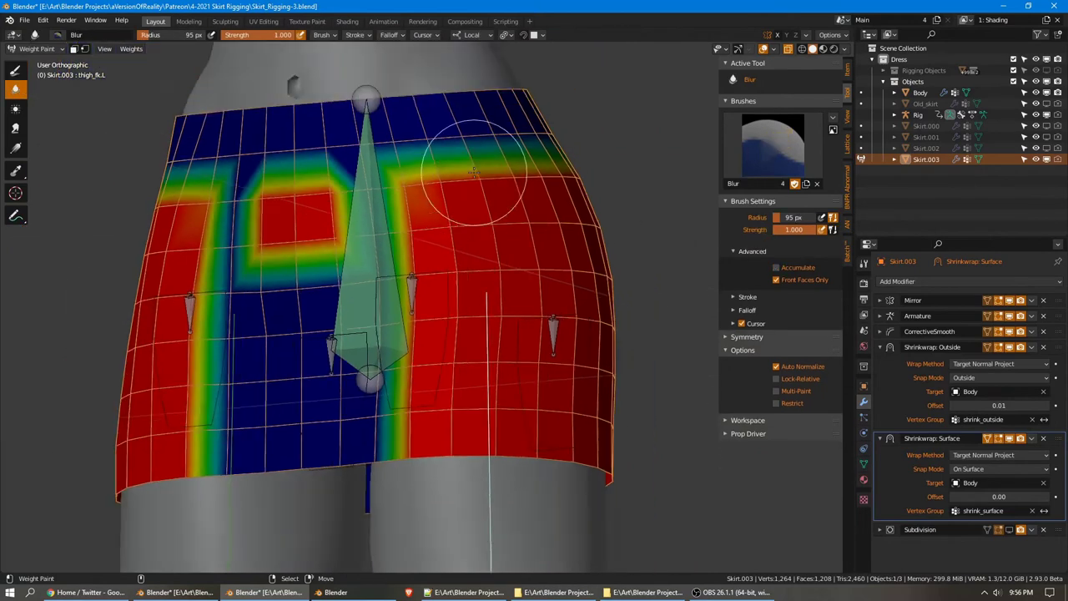
pyautogui.moveTo(490, 174); pyautogui.dragTo(478, 193, button='middle')
pyautogui.scroll(1, 477, 194)
pyautogui.moveTo(478, 268); pyautogui.dragTo(497, 272, button='middle')
pyautogui.keyDown('shift'); pyautogui.moveTo(485, 363); pyautogui.dragTo(470, 281, button='middle'); pyautogui.keyUp('shift')
pyautogui.scroll(2, 470, 281)
pyautogui.moveTo(459, 290)
pyautogui.mouseDown()
pyautogui.moveTo(411, 361)
pyautogui.moveTo(415, 494)
pyautogui.mouseUp()
pyautogui.moveTo(411, 268); pyautogui.dragTo(447, 427)
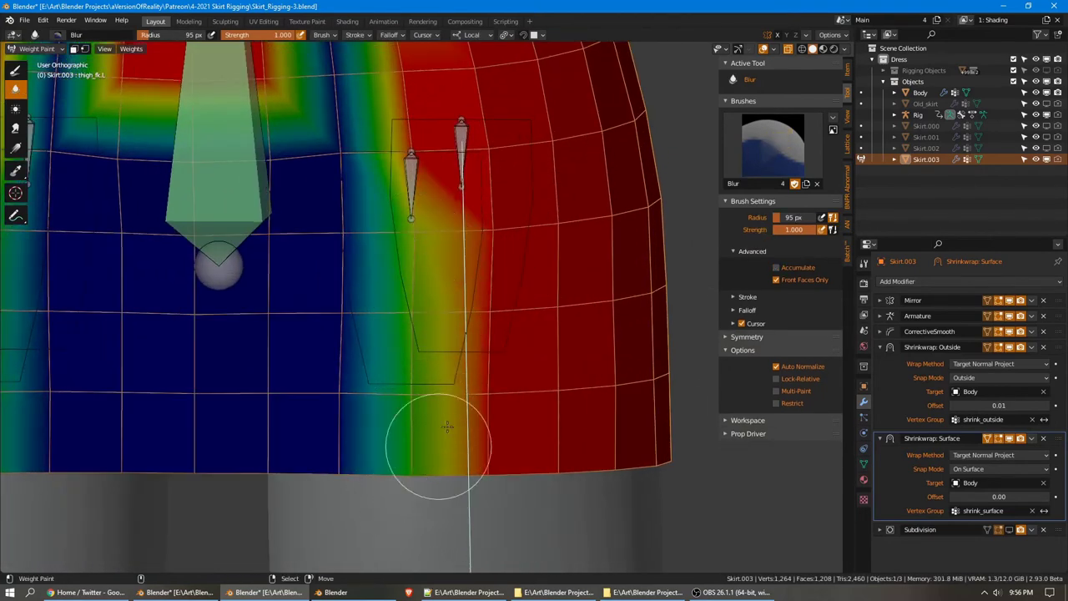
# Leave weight painting and put the rig in Pose Mode with the left thigh FK control selected
pyautogui.scroll(-5, 450, 492)
pyautogui.moveTo(509, 300)
pyautogui.mouseDown(button='middle')
pyautogui.moveTo(551, 254)
pyautogui.moveTo(589, 290)
pyautogui.mouseUp(button='middle')
pyautogui.scroll(-1, 589, 290)
pyautogui.hotkey('ctrl', 'Tab')
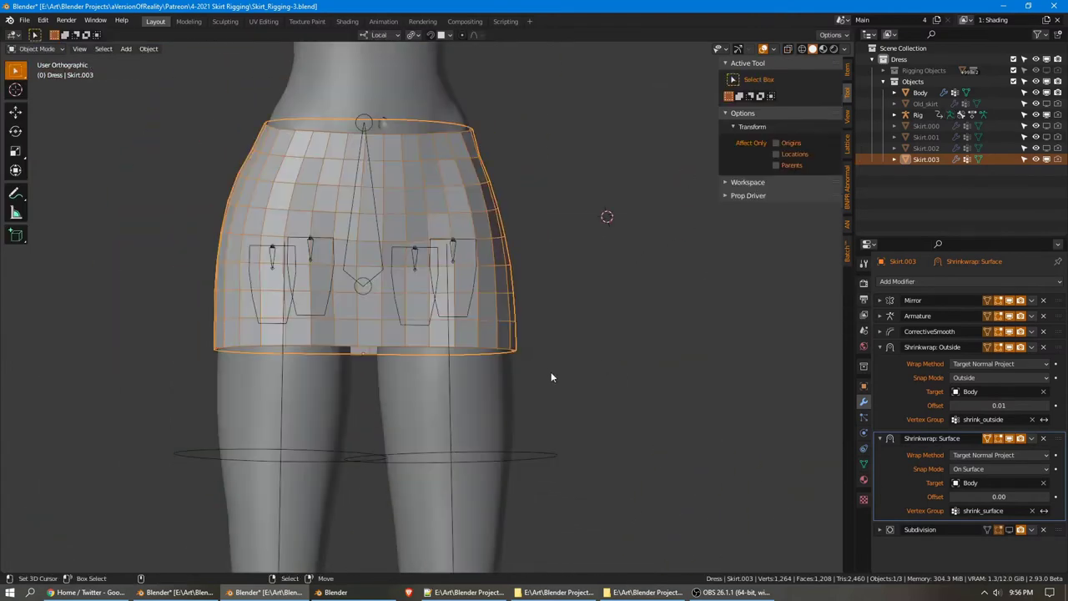
pyautogui.hotkey('alt', 'a')
pyautogui.click(549, 454)
pyautogui.hotkey('ctrl', 'Tab')
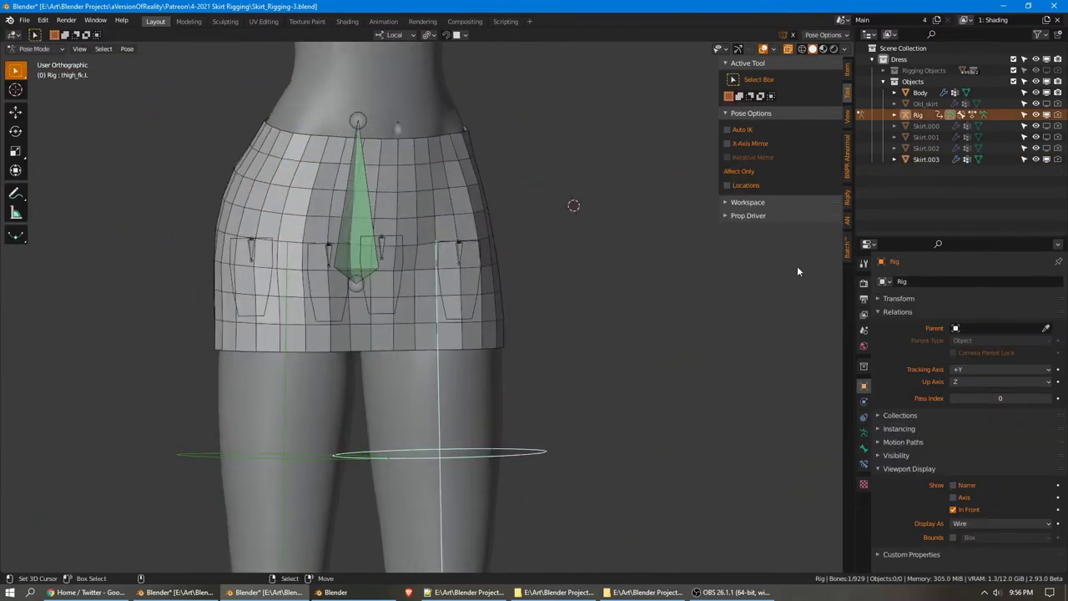
# Test the skirt's front and back by rotating the left thigh about its local X axis, and clear the rotation
pyautogui.press('r')
pyautogui.press('x')
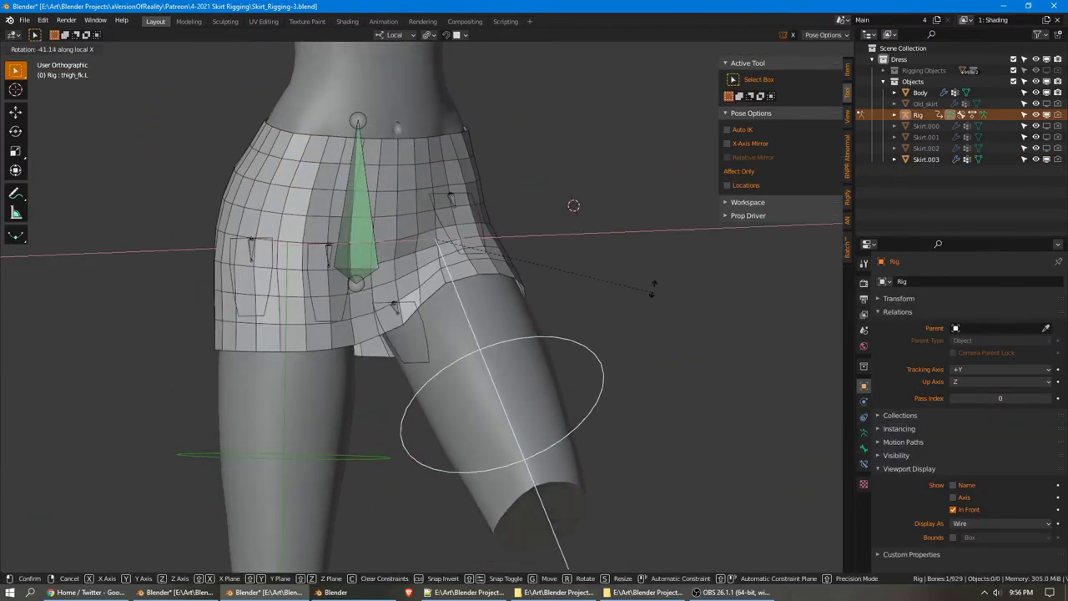
pyautogui.click(650, 286)
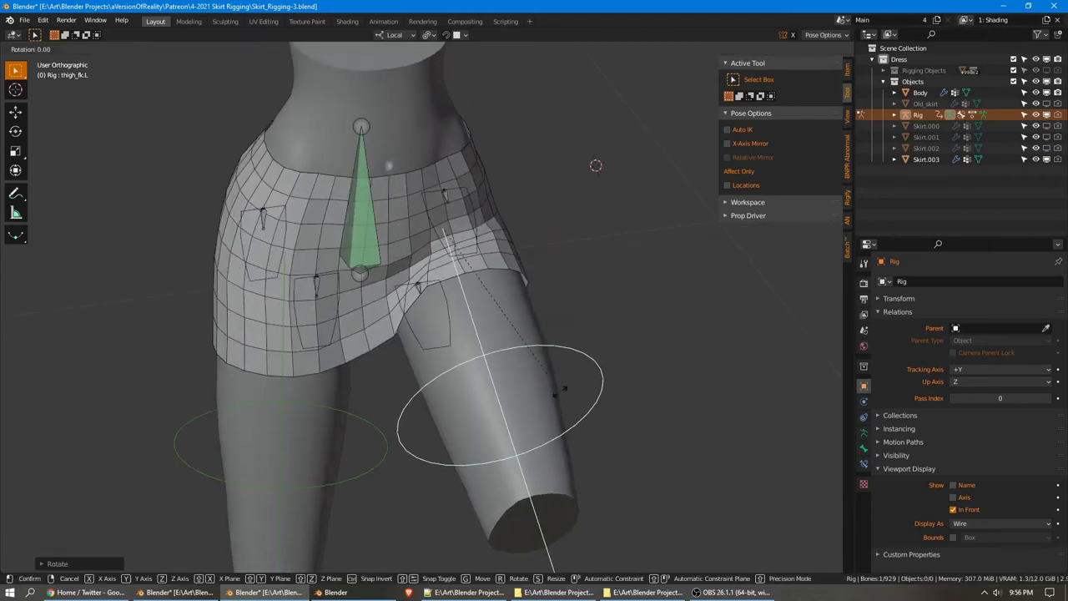
pyautogui.press('r')
pyautogui.press('x')
pyautogui.click(734, 297)
pyautogui.moveTo(734, 298); pyautogui.dragTo(580, 277, button='middle')
pyautogui.hotkey('alt', 'r')
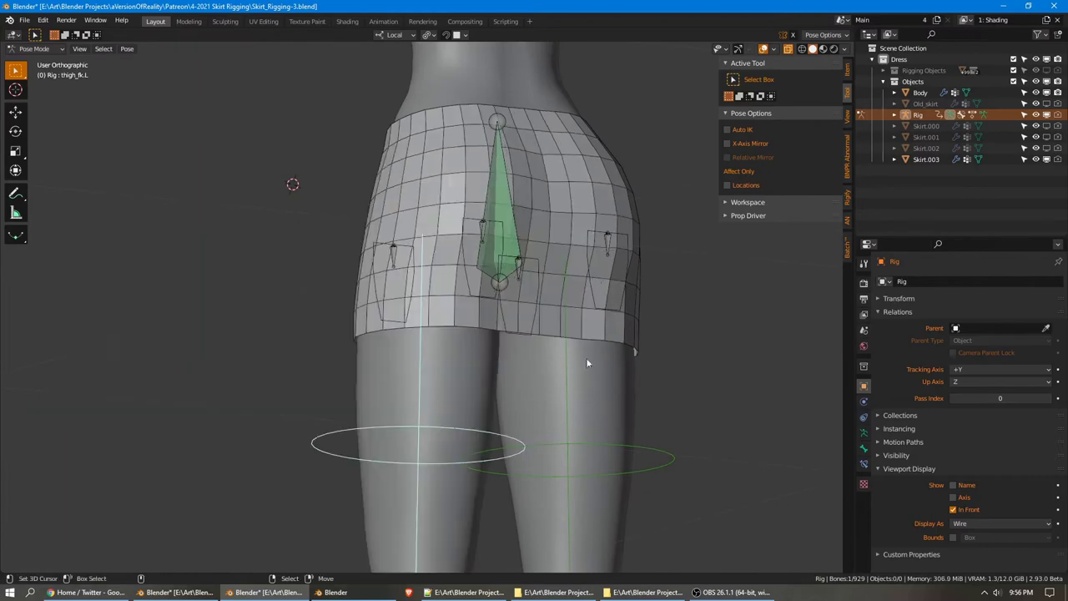
# Test the back of the skirt with the left thigh rotated about X and Z, and reset the thigh's rotation
pyautogui.press('r')
pyautogui.press('x')
pyautogui.click(645, 255)
pyautogui.moveTo(643, 251); pyautogui.dragTo(683, 361, button='middle')
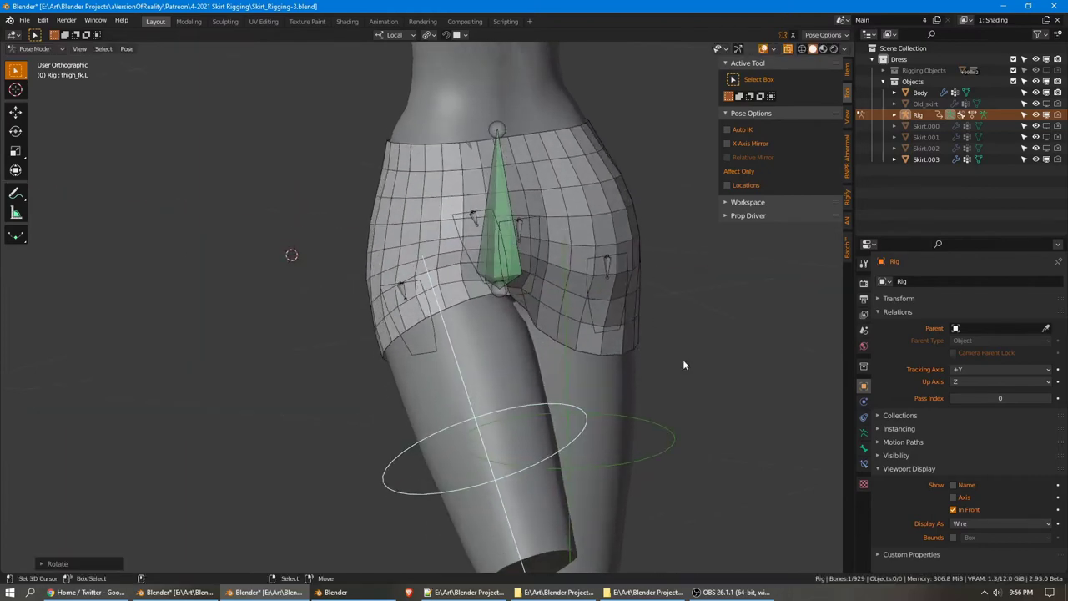
pyautogui.press('r')
pyautogui.press('z')
pyautogui.click(541, 356)
pyautogui.hotkey('alt', 'r')
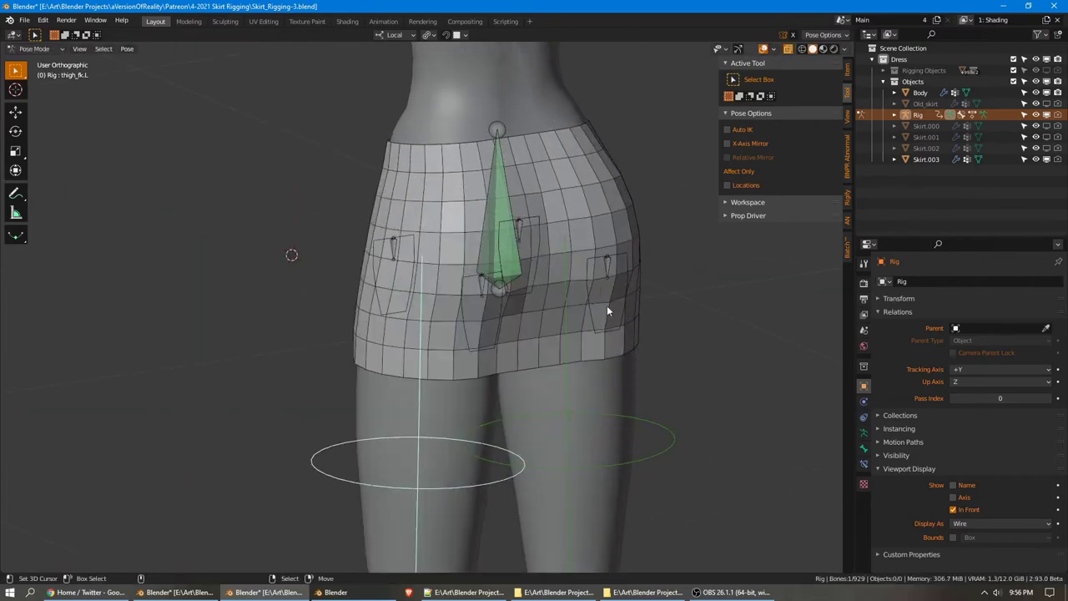
# Rotate the left thigh about its local X axis to pose the leg for checking the back of the skirt
pyautogui.press('r')
pyautogui.press('x')
pyautogui.click(750, 217)
pyautogui.hotkey('alt', 'r')
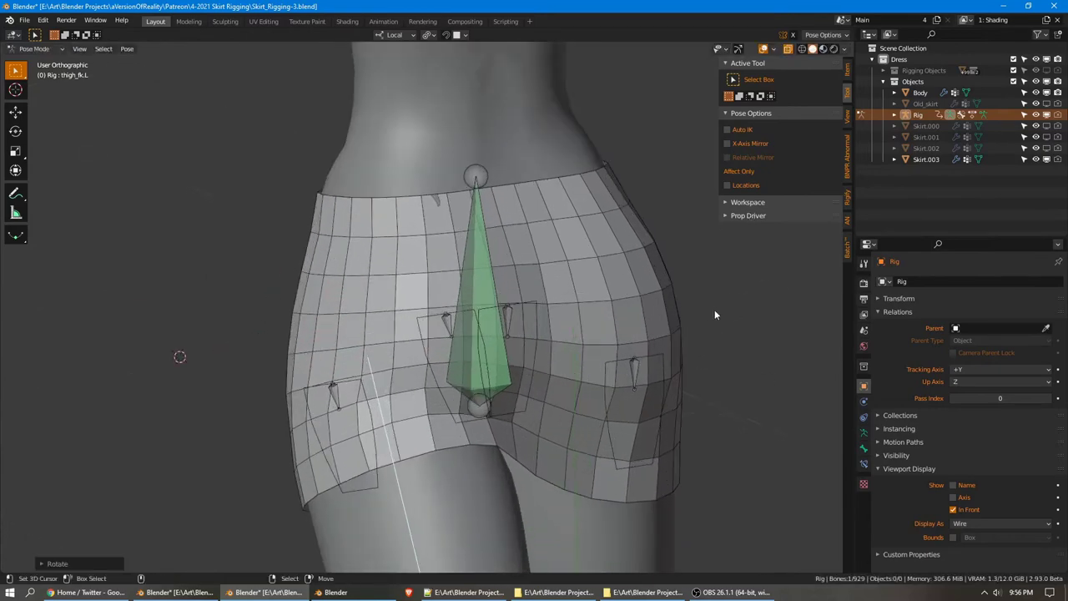
# Select Skirt.003 and return it to Weight Paint mode with the leg still posed
pyautogui.hotkey('ctrl', 'Tab')
pyautogui.click(921, 160)
pyautogui.hotkey('ctrl', 'Tab')
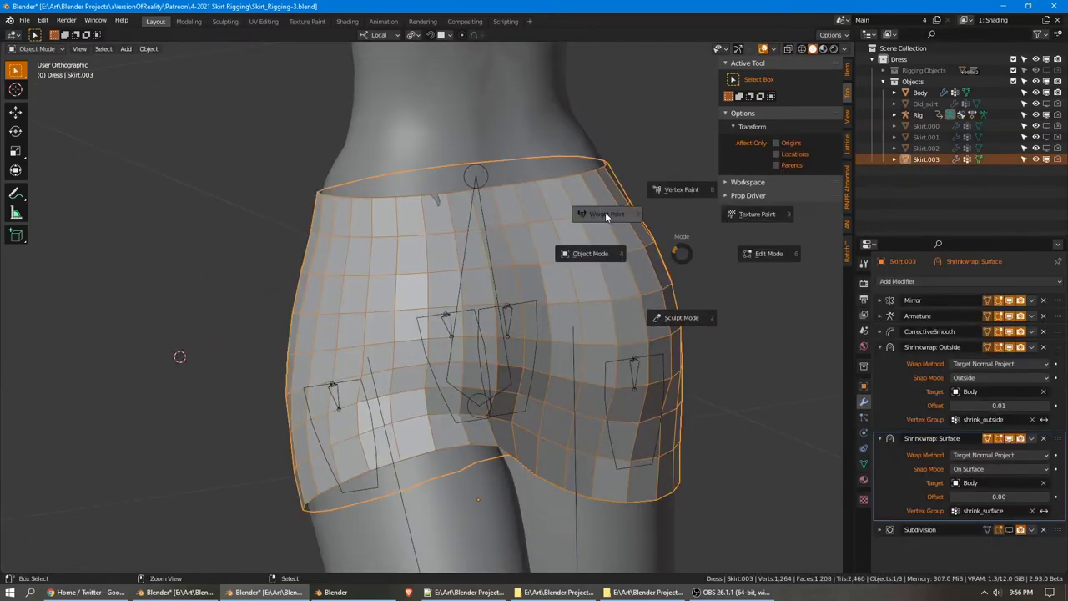
pyautogui.click(605, 212)
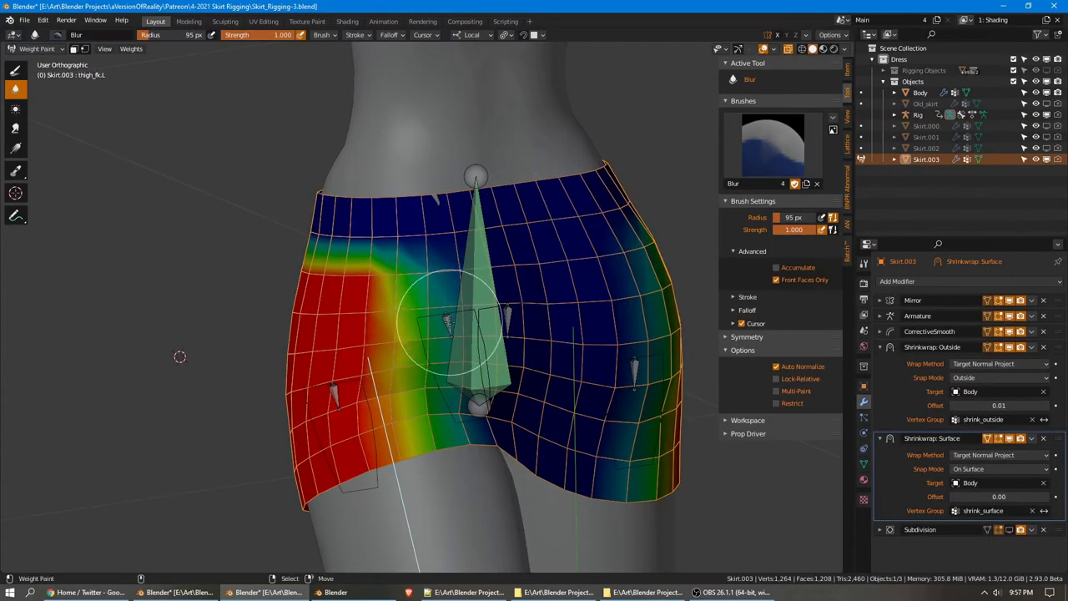
# Examine the DEF-skirt_back.l, corrective_smooth and DEF-spine weights on the back of the posed skirt
pyautogui.keyDown('ctrl'); pyautogui.click(447, 322); pyautogui.keyUp('ctrl')
pyautogui.scroll(1, 472, 296)
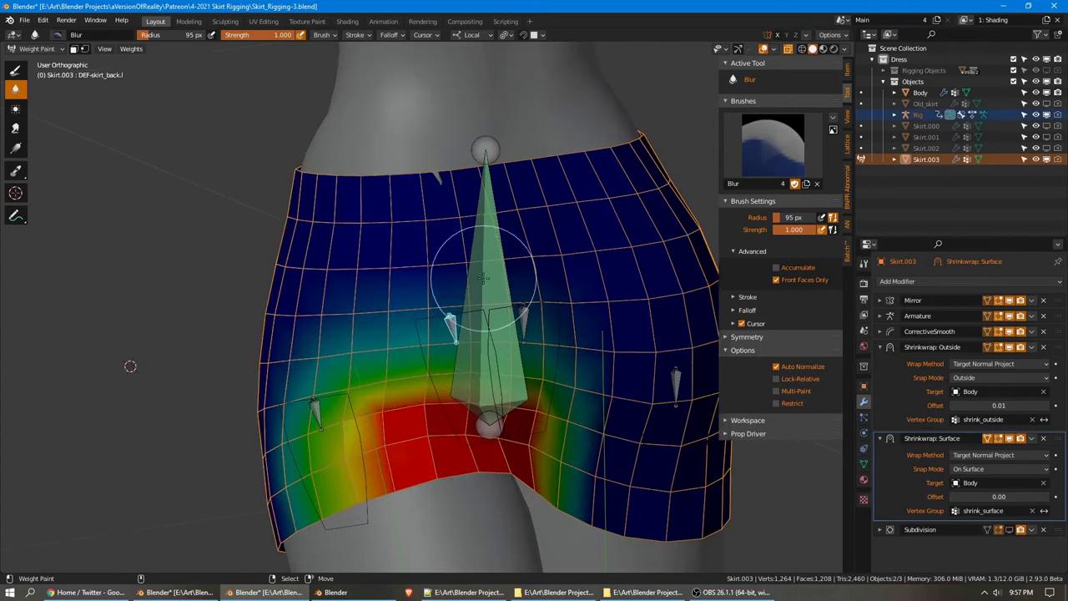
pyautogui.click(863, 463)
pyautogui.click(938, 372)
pyautogui.moveTo(643, 286); pyautogui.dragTo(433, 373, button='middle')
pyautogui.keyDown('ctrl'); pyautogui.click(472, 277); pyautogui.keyUp('ctrl')
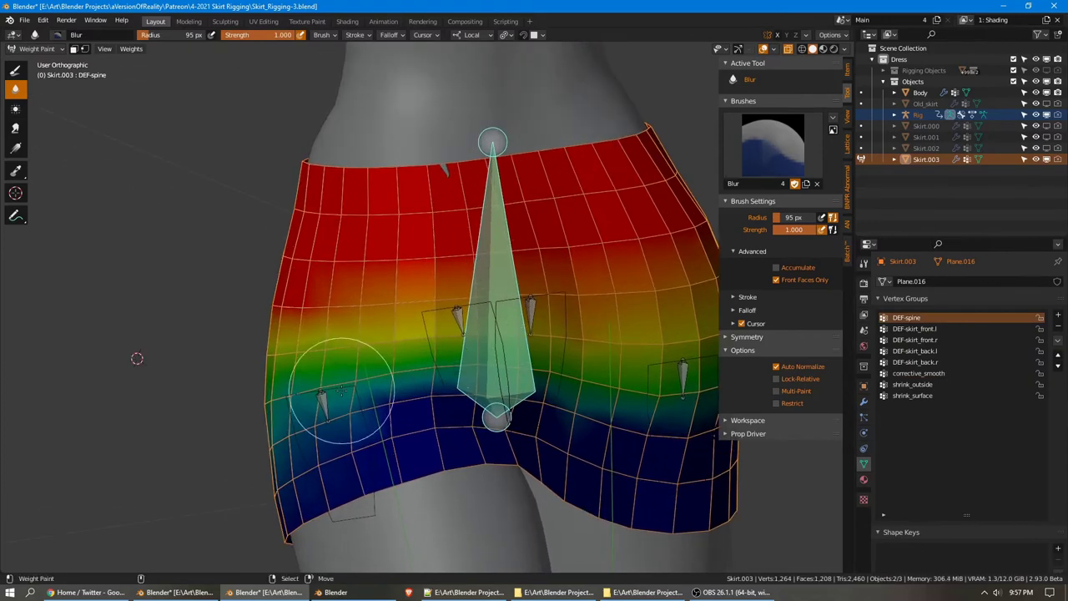
pyautogui.keyDown('ctrl'); pyautogui.click(326, 401); pyautogui.keyUp('ctrl')
pyautogui.keyDown('ctrl'); pyautogui.click(464, 347); pyautogui.keyUp('ctrl')
pyautogui.scroll(2, 489, 278)
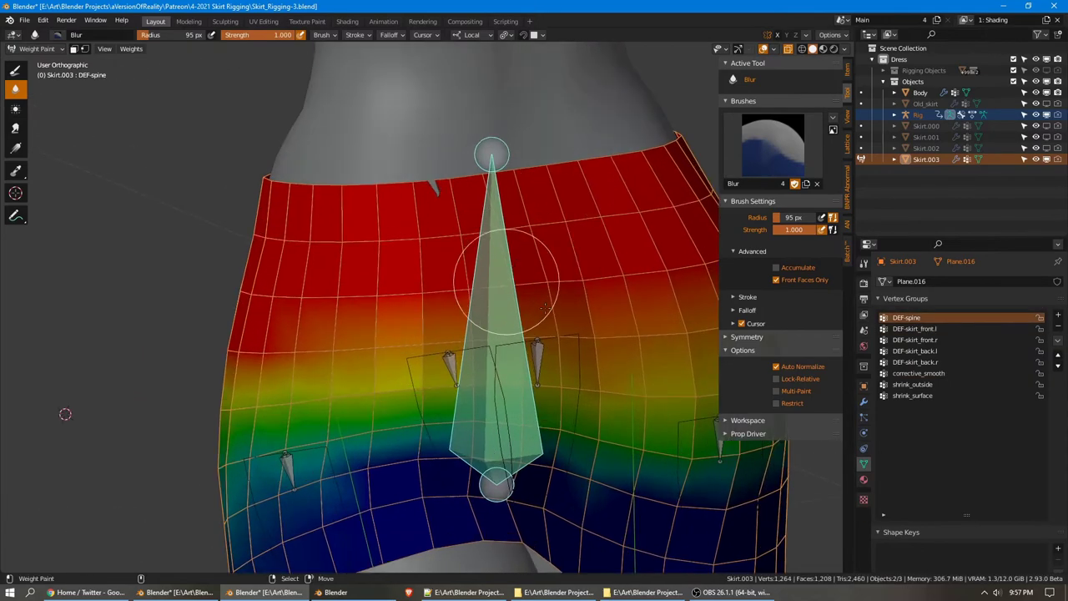
# Collapse both Shrinkwrap modifiers and hide them in the viewport, and compare the skirt with CorrectiveSmooth off and on
pyautogui.click(864, 401)
pyautogui.moveTo(879, 349); pyautogui.dragTo(878, 364)
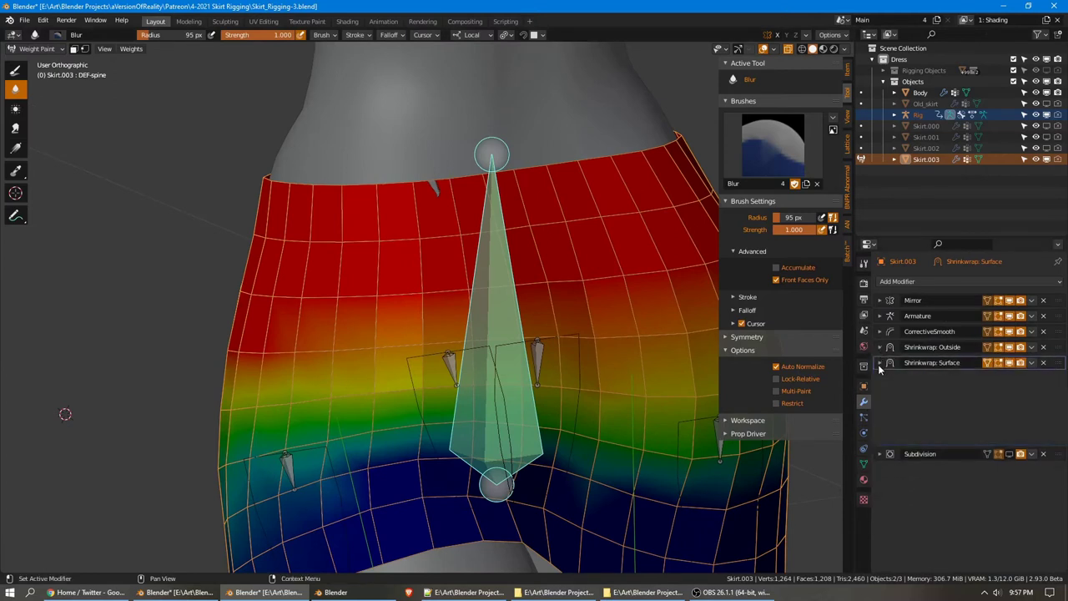
pyautogui.click(1008, 363)
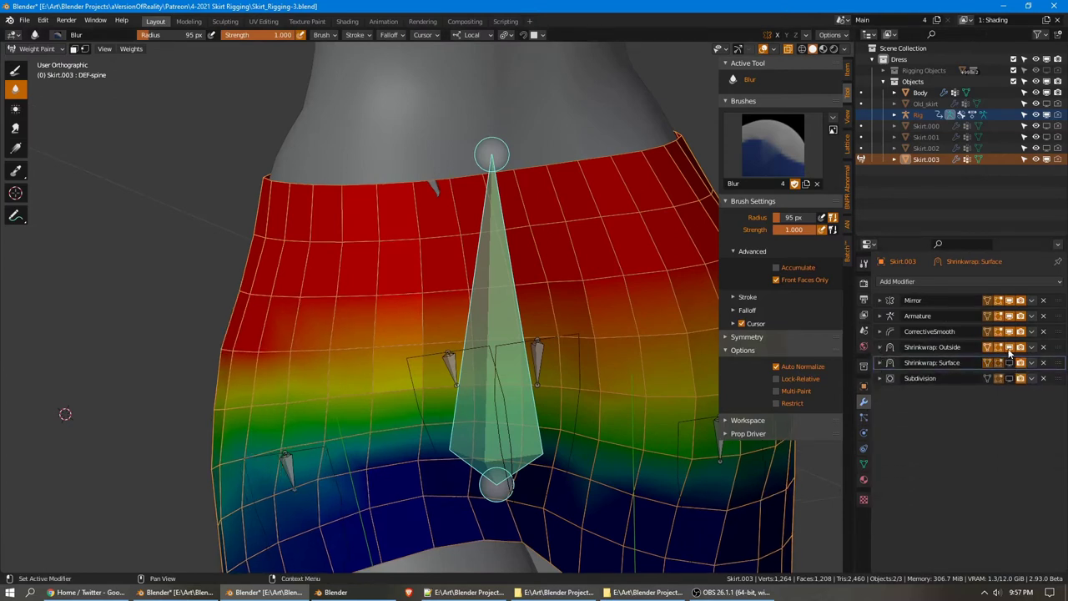
pyautogui.click(1009, 347)
pyautogui.click(1009, 331)
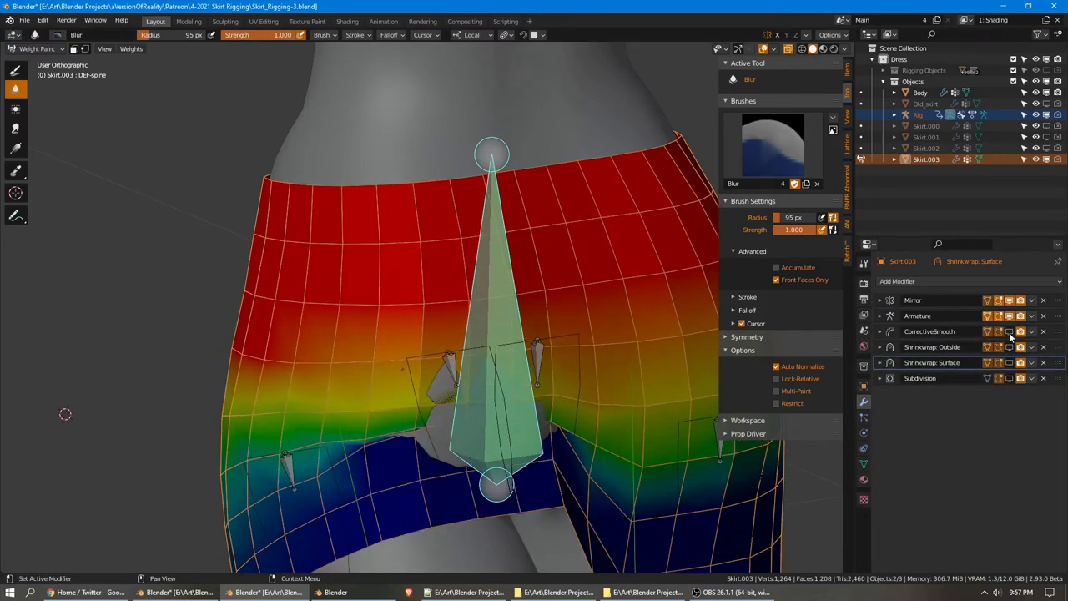
pyautogui.click(1009, 333)
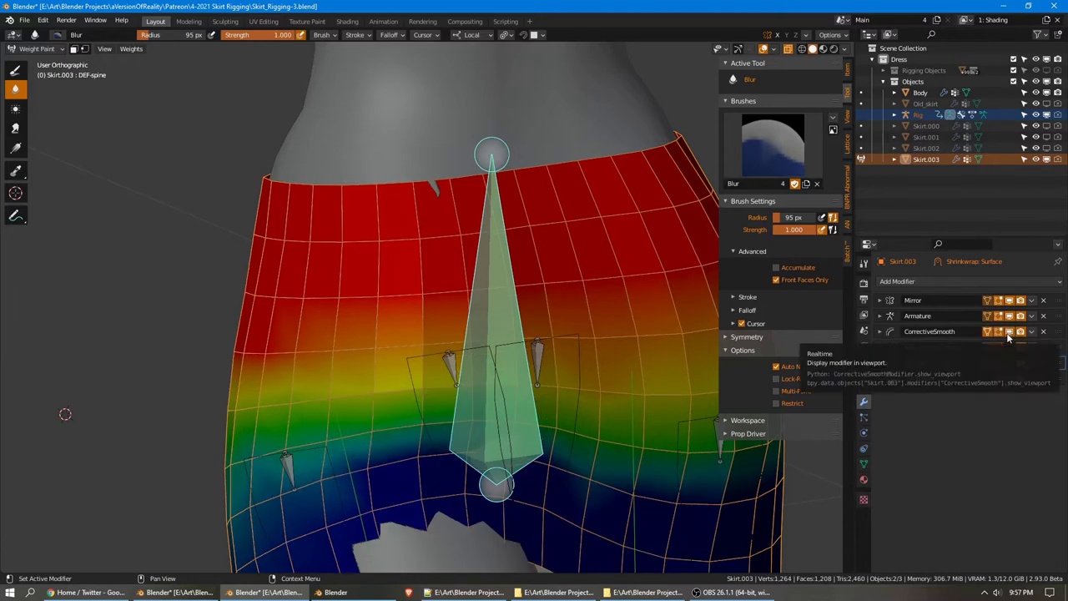
# Erase the corrective_smooth weight along the back of the waistband with the Subtract brush
pyautogui.click(16, 73)
pyautogui.click(863, 464)
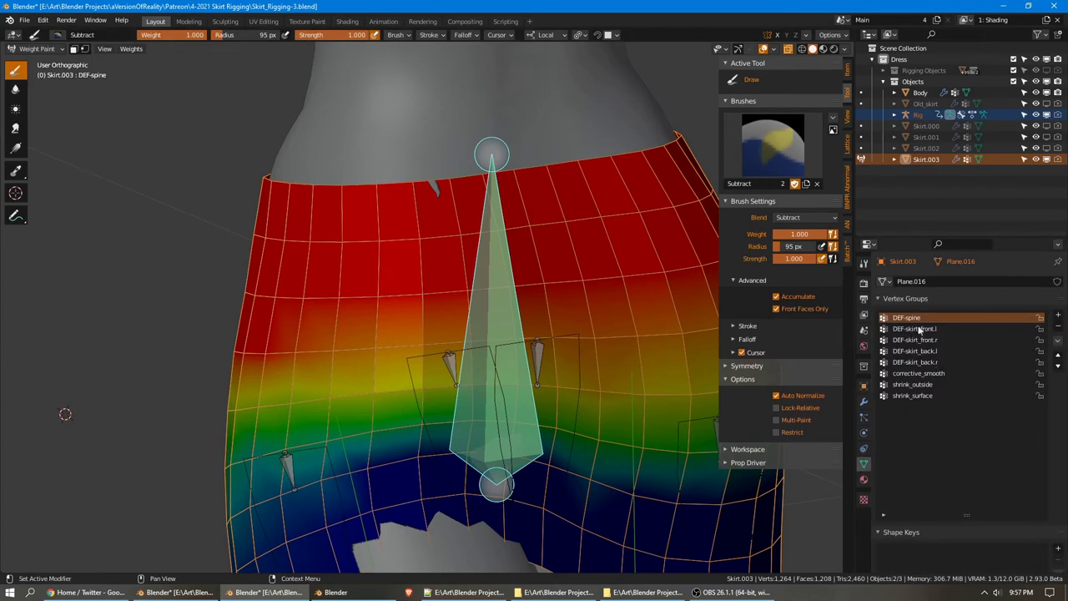
pyautogui.click(925, 375)
pyautogui.scroll(1, 491, 200)
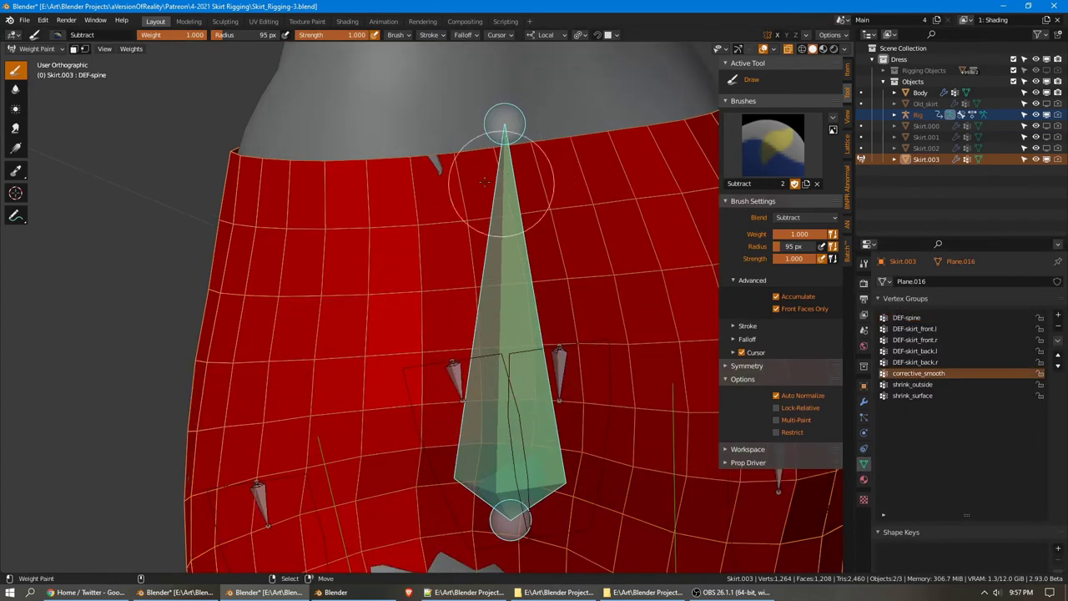
pyautogui.moveTo(455, 168); pyautogui.dragTo(422, 172)
pyautogui.click(423, 181)
pyautogui.click(383, 183)
pyautogui.scroll(-1, 491, 167)
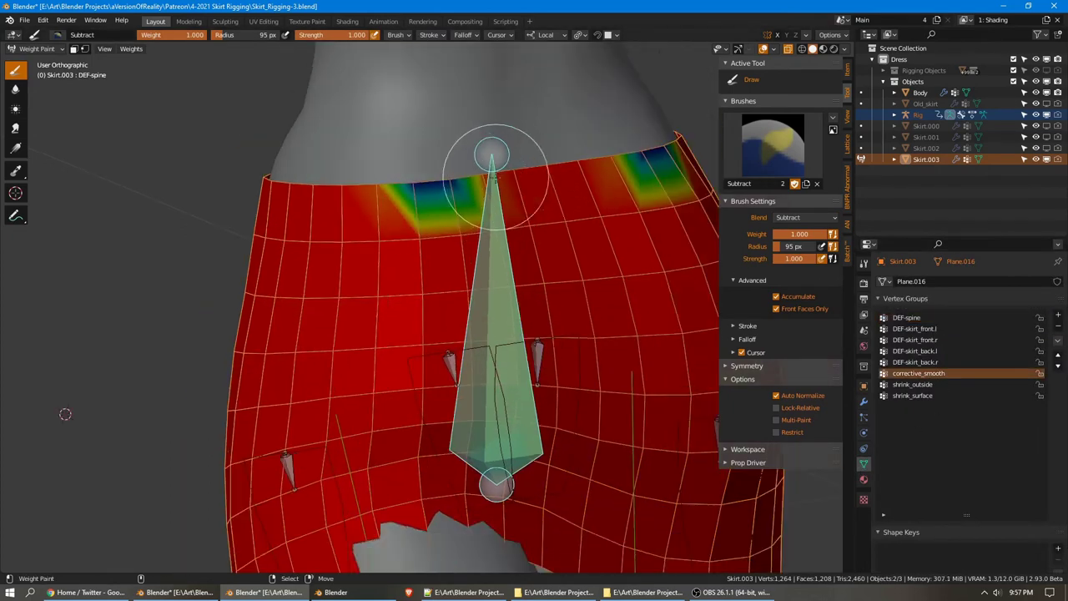
pyautogui.hotkey('alt', 'Tab')
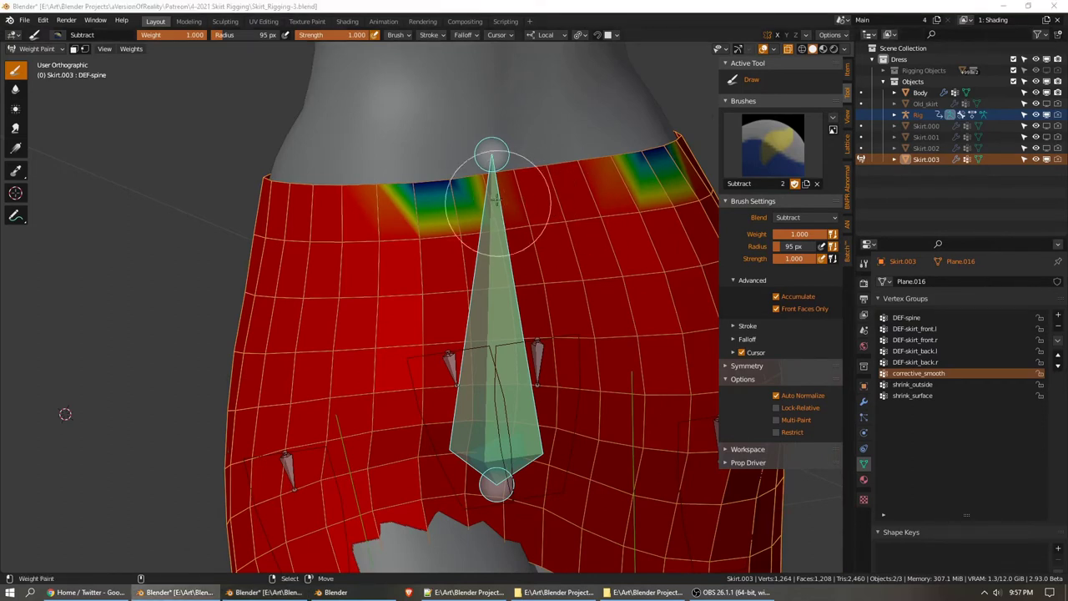
pyautogui.moveTo(495, 198); pyautogui.dragTo(516, 183)
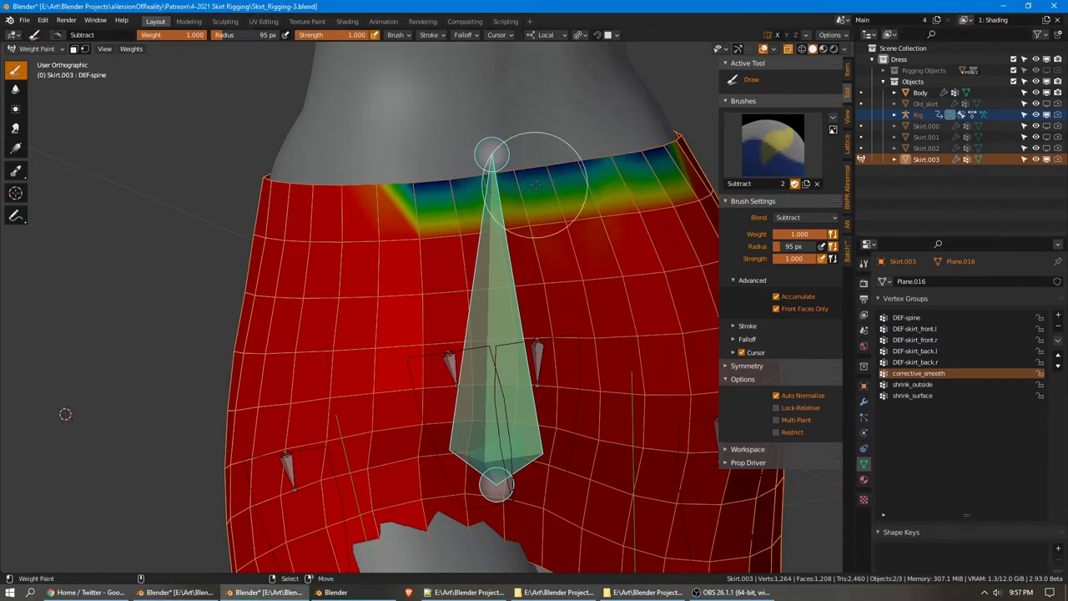
# Clear the left thigh control's rotation and turn both Shrinkwrap modifiers back on in the viewport
pyautogui.moveTo(400, 205)
pyautogui.mouseDown(button='middle')
pyautogui.moveTo(256, 155)
pyautogui.moveTo(573, 155)
pyautogui.moveTo(550, 233)
pyautogui.moveTo(467, 233)
pyautogui.moveTo(553, 226)
pyautogui.mouseUp(button='middle')
pyautogui.scroll(-1, 553, 226)
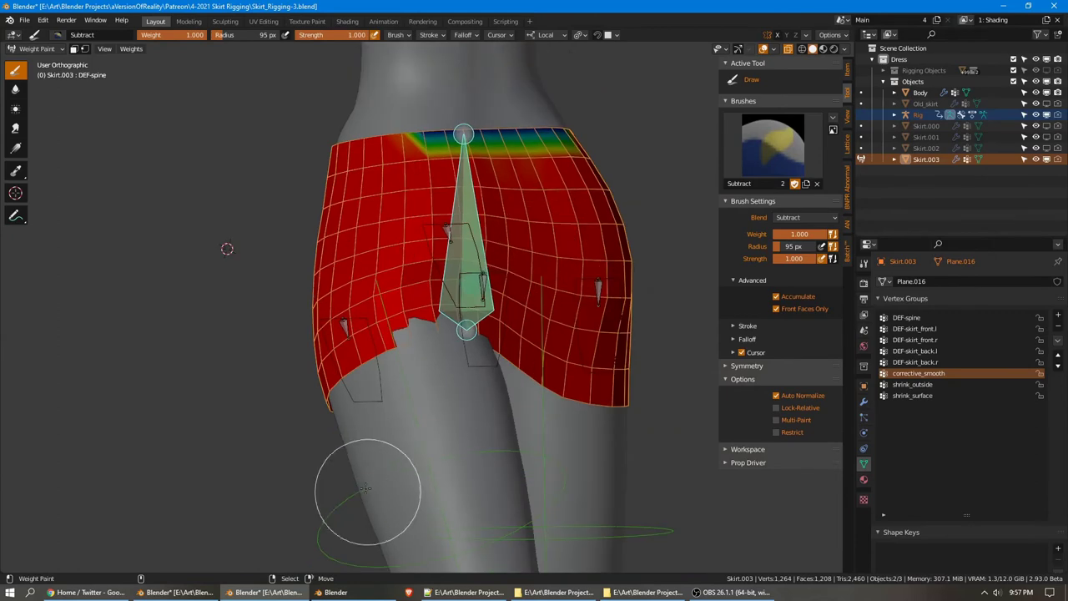
pyautogui.rightClick(365, 485)
pyautogui.moveTo(479, 380); pyautogui.dragTo(538, 279, button='middle')
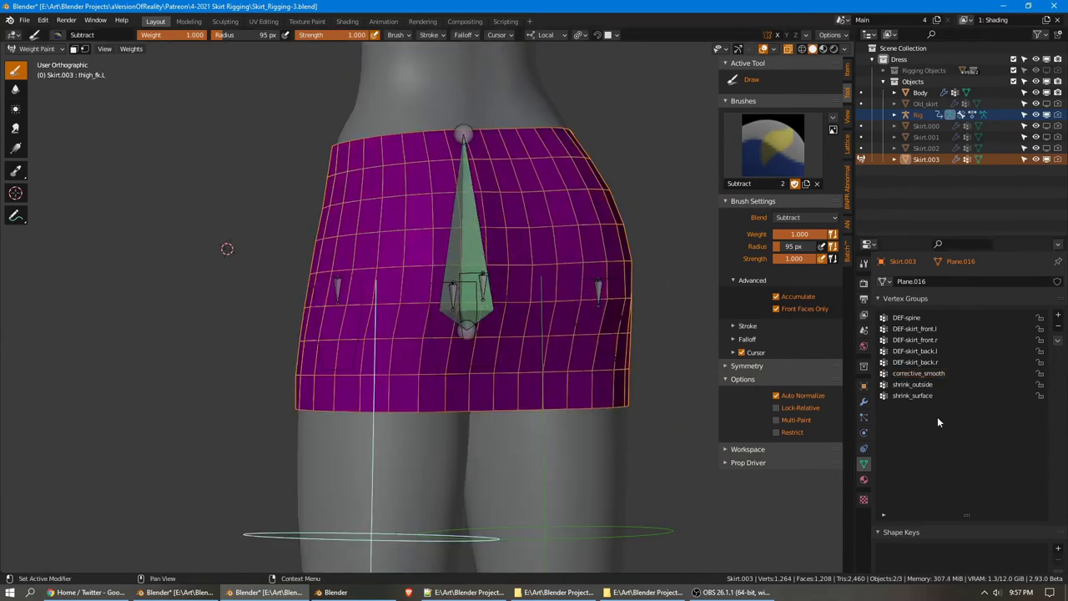
pyautogui.click(863, 402)
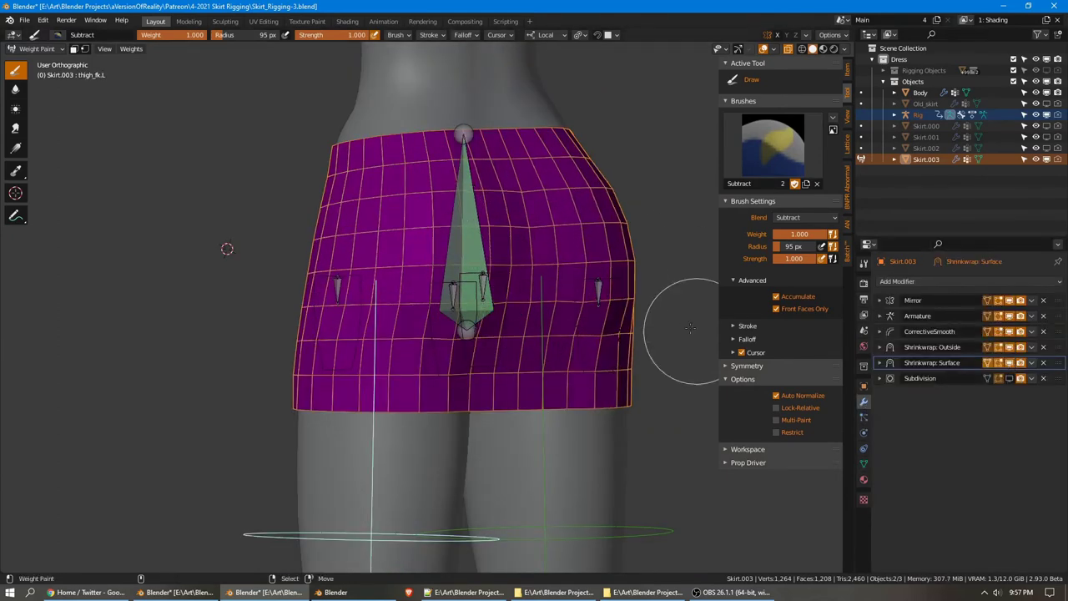
# Swing the left leg out to the side by rotating the thigh control about 45° around its local Z axis
pyautogui.moveTo(715, 310); pyautogui.dragTo(616, 249, button='middle')
pyautogui.press('r')
pyautogui.press('z')
pyautogui.press('z')
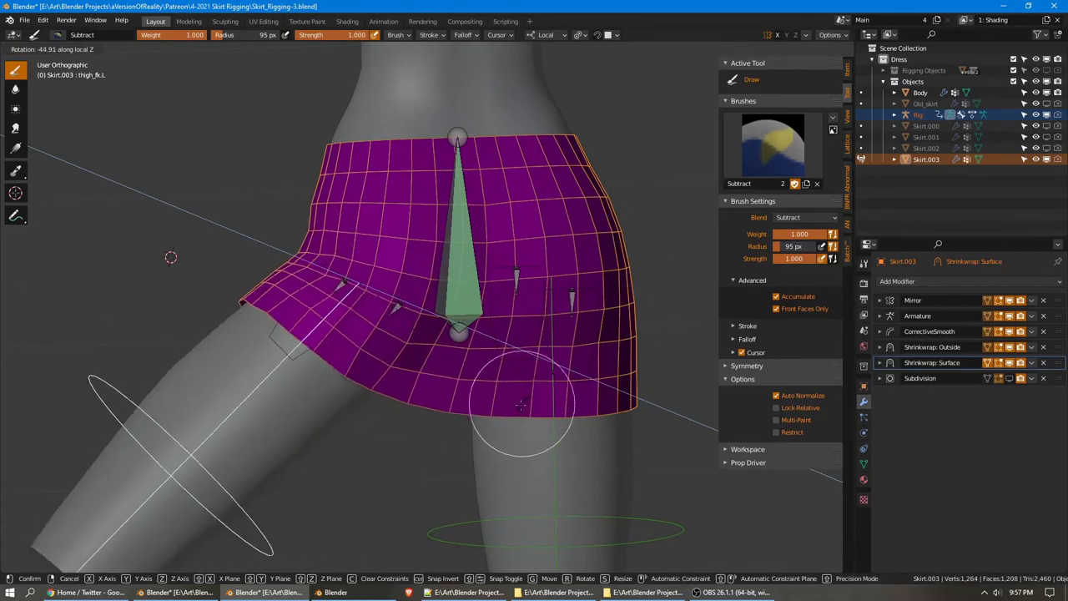
pyautogui.click(541, 399)
pyautogui.scroll(2, 334, 351)
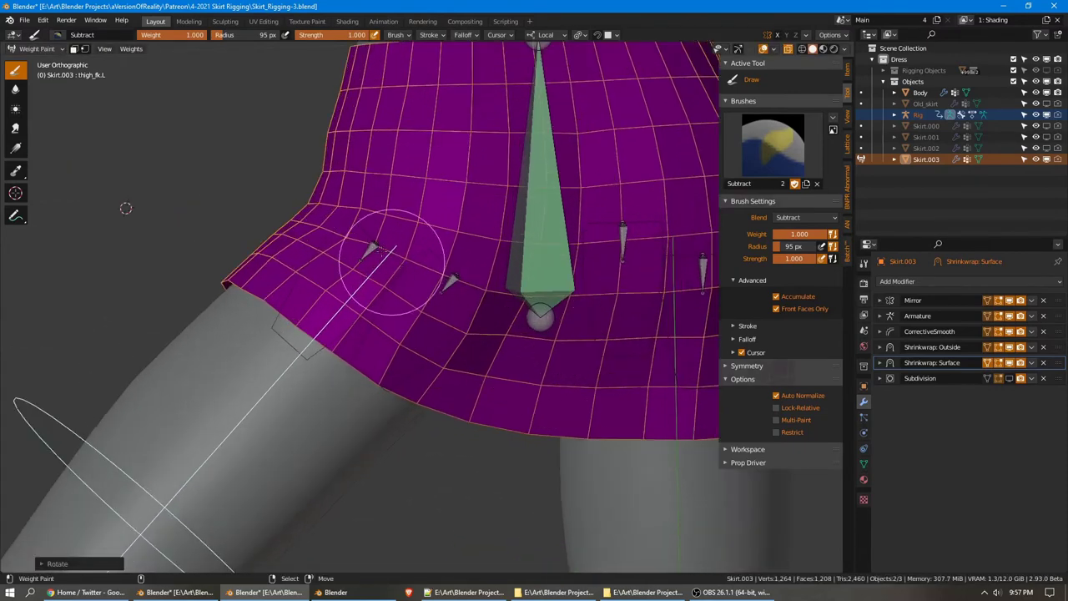
pyautogui.moveTo(350, 236); pyautogui.dragTo(541, 262, button='middle')
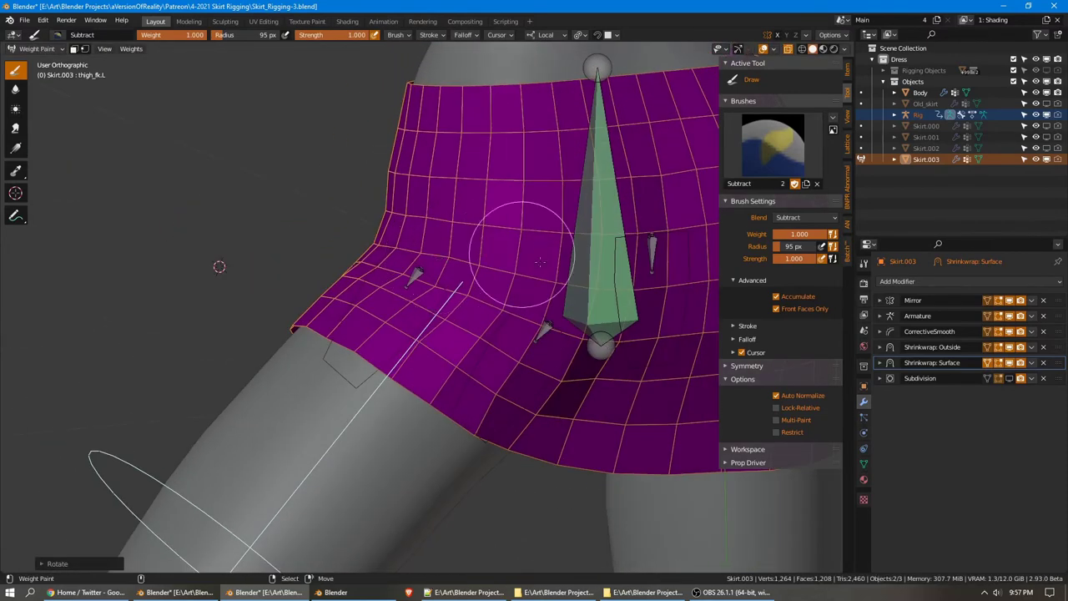
# Inspect the DEF-skirt_back.l, DEF-skirt_front.l and DEF-spine weights on the posed skirt, comparing the Shrinkwrap modifiers off and on
pyautogui.rightClick(545, 332)
pyautogui.moveTo(544, 332); pyautogui.dragTo(543, 275, button='middle')
pyautogui.scroll(1, 544, 274)
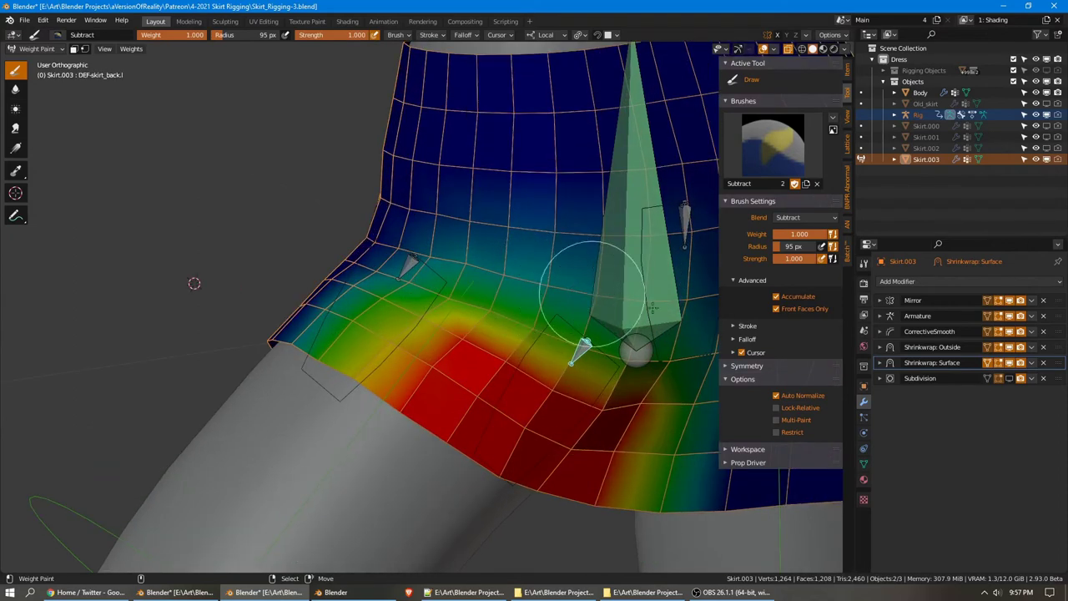
pyautogui.click(1010, 348)
pyautogui.moveTo(620, 304); pyautogui.dragTo(635, 258, button='middle')
pyautogui.click(1010, 348)
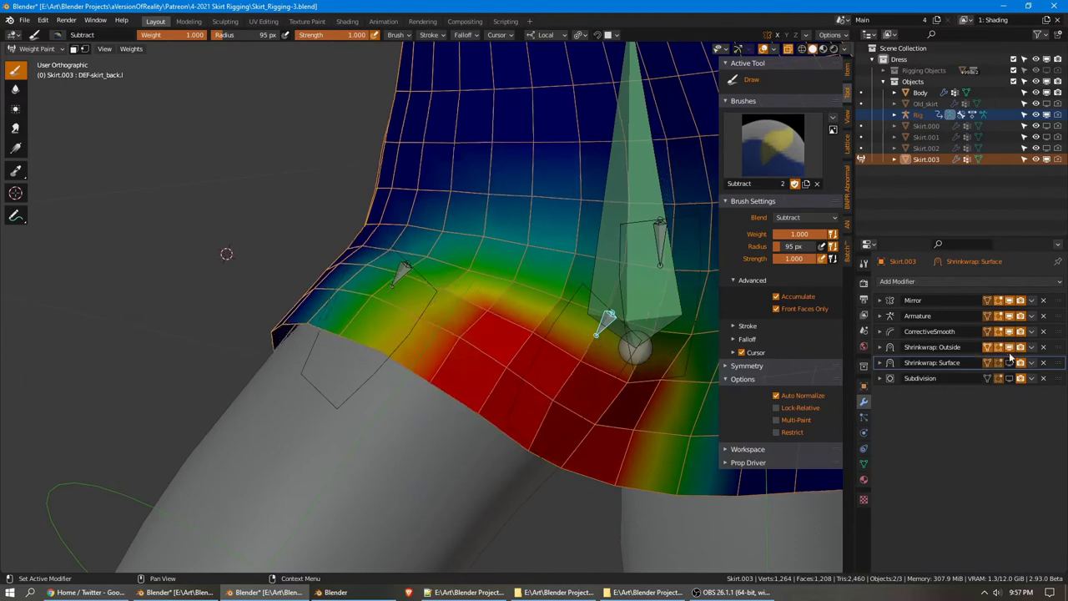
pyautogui.keyDown('ctrl'); pyautogui.click(410, 273); pyautogui.keyUp('ctrl')
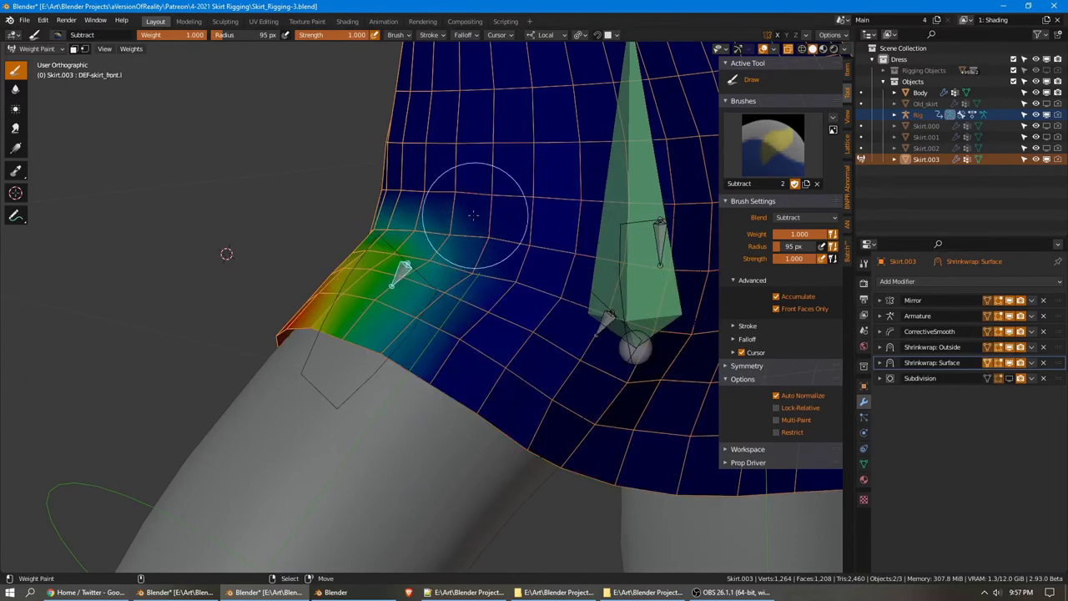
pyautogui.keyDown('ctrl'); pyautogui.click(636, 174); pyautogui.keyUp('ctrl')
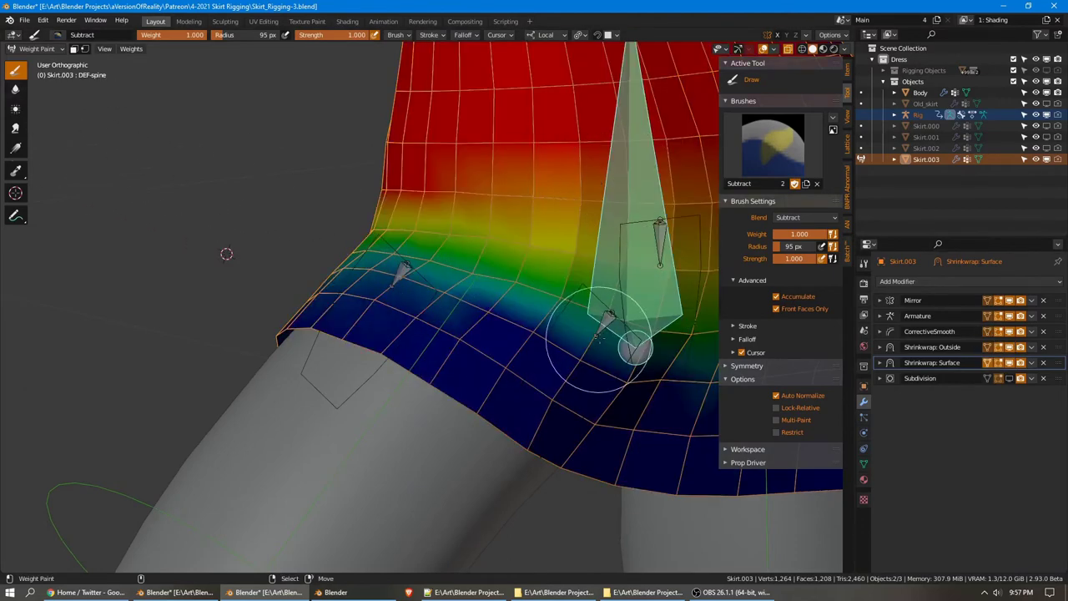
# Switch to the Blur brush and check the DEF-skirt_back.l and DEF-skirt_front.l weights on the skirt over the posed leg
pyautogui.keyDown('ctrl'); pyautogui.click(601, 335); pyautogui.keyUp('ctrl')
pyautogui.click(15, 89)
pyautogui.scroll(2, 463, 252)
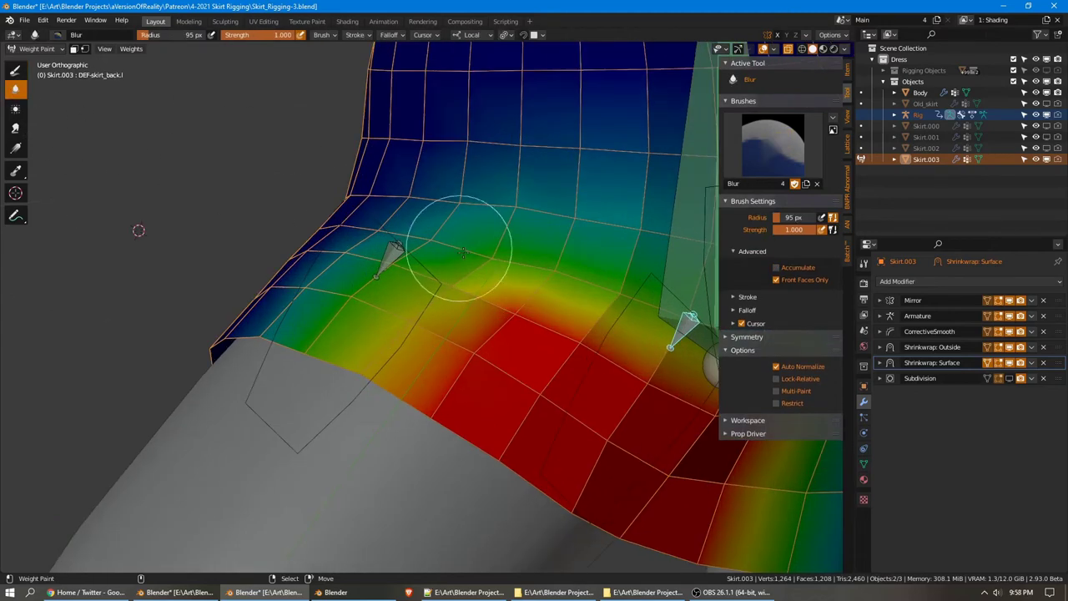
pyautogui.keyDown('ctrl'); pyautogui.click(389, 255); pyautogui.keyUp('ctrl')
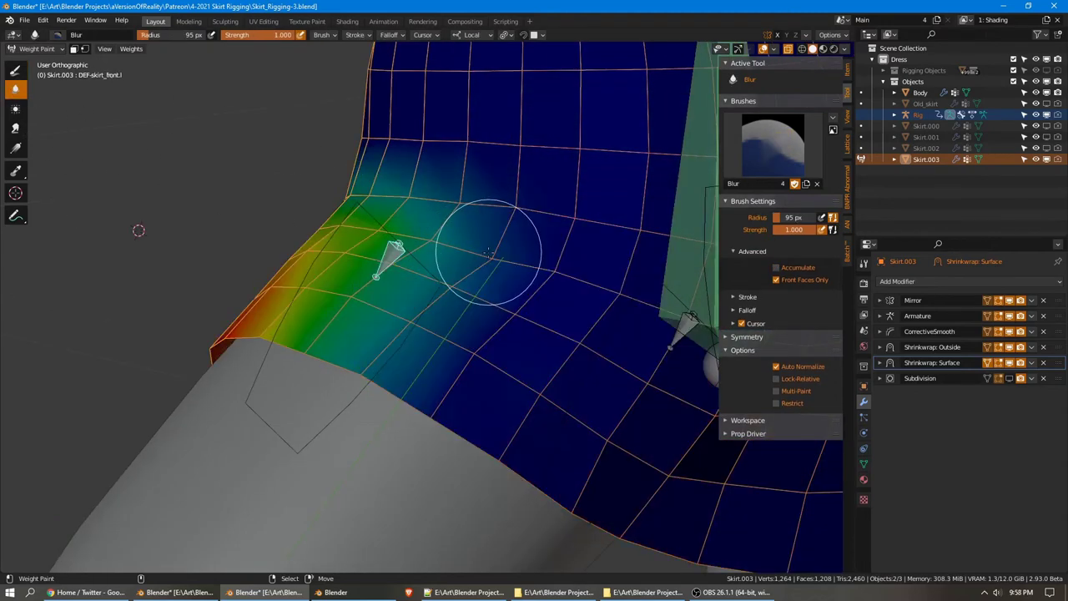
# Blur the DEF-spine weights on the side of the skirt over the swung-out left leg
pyautogui.keyDown('ctrl'); pyautogui.click(569, 221); pyautogui.keyUp('ctrl')
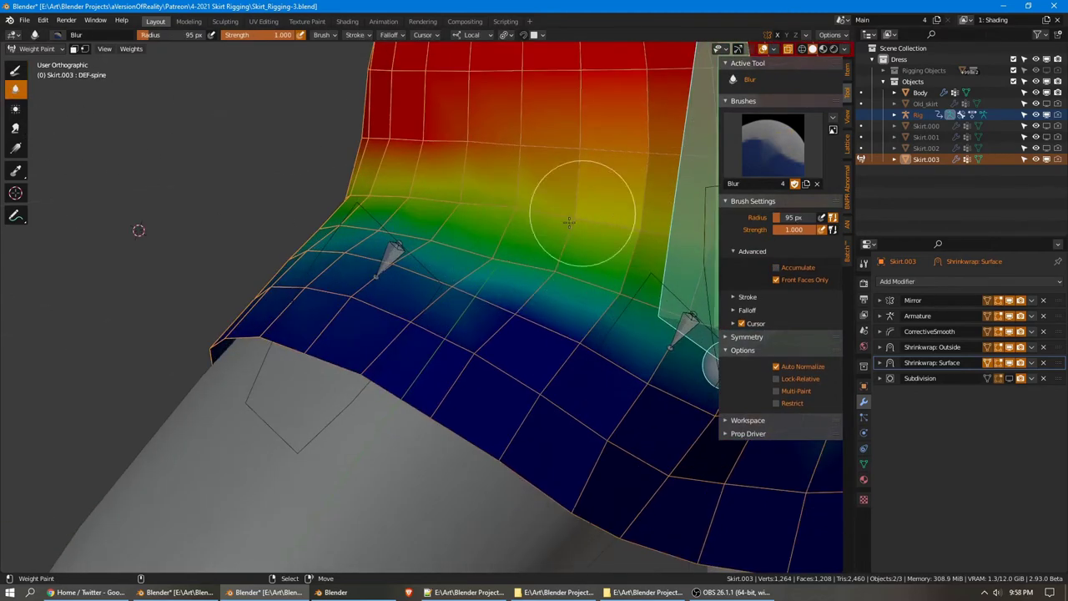
pyautogui.moveTo(556, 276)
pyautogui.mouseDown(button='middle')
pyautogui.moveTo(496, 274)
pyautogui.moveTo(429, 374)
pyautogui.moveTo(442, 350)
pyautogui.moveTo(434, 316)
pyautogui.mouseUp(button='middle')
pyautogui.moveTo(433, 315)
pyautogui.mouseDown()
pyautogui.moveTo(529, 353)
pyautogui.moveTo(422, 314)
pyautogui.moveTo(604, 358)
pyautogui.moveTo(499, 294)
pyautogui.mouseUp()
pyautogui.moveTo(500, 294); pyautogui.dragTo(589, 287, button='middle')
pyautogui.scroll(2, 520, 292)
pyautogui.scroll(-2, 576, 250)
pyautogui.scroll(-3, 589, 289)
pyautogui.press('KP_1')
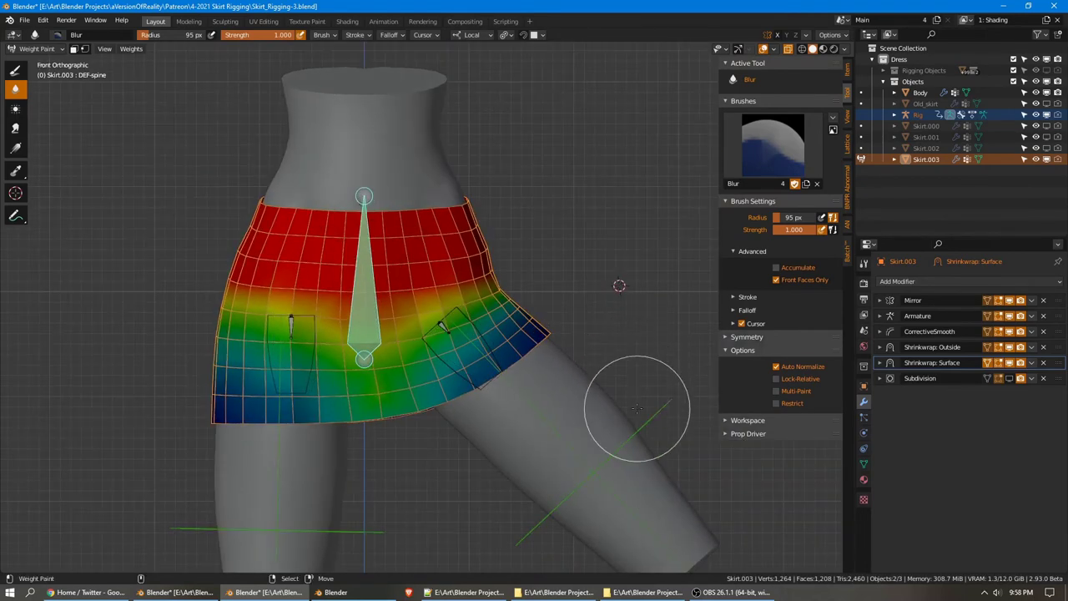
# Clear the left thigh control's rotation to bring the leg back to its rest pose
pyautogui.keyDown('shift'); pyautogui.moveTo(649, 413); pyautogui.dragTo(651, 385, button='middle'); pyautogui.keyUp('shift')
pyautogui.rightClick(648, 390)
pyautogui.hotkey('alt', 'r')
pyautogui.press('r')
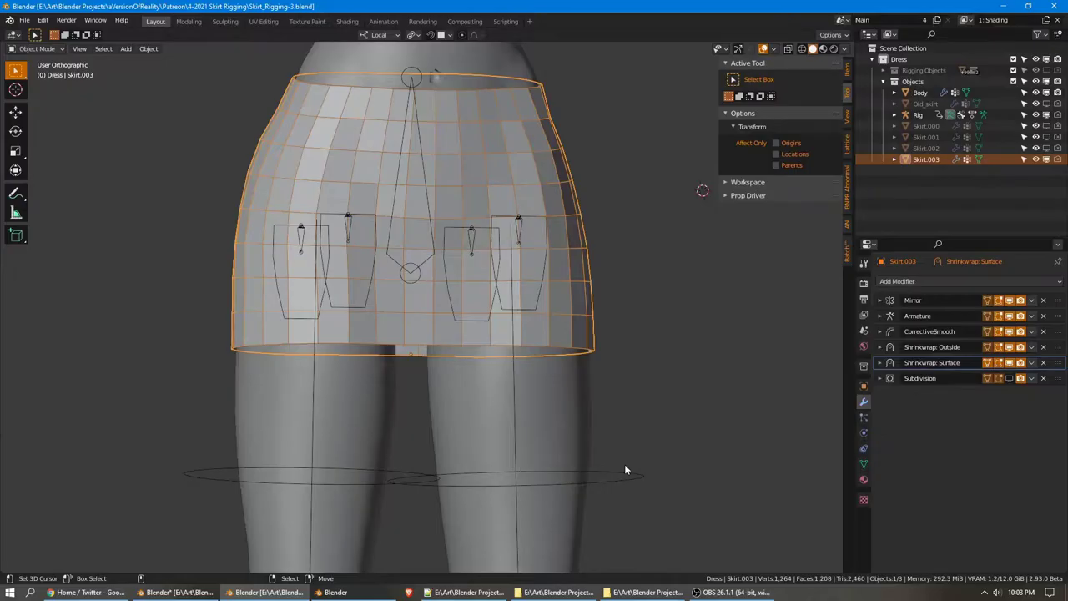
# Raise the left leg forward by rotating its thigh control
pyautogui.click(639, 415)
pyautogui.press('r')
pyautogui.click(671, 232)
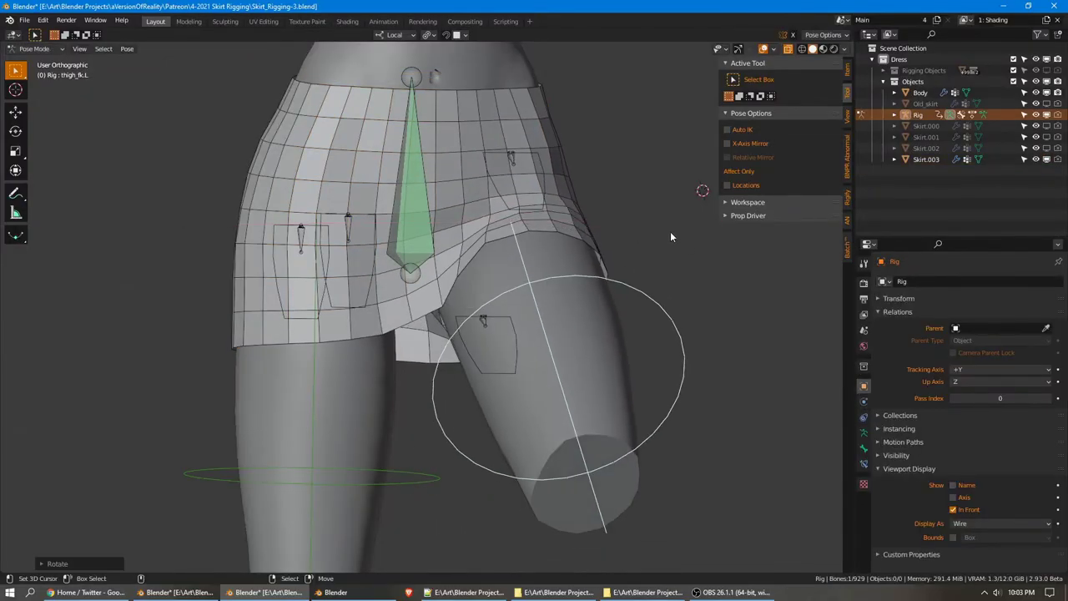
pyautogui.moveTo(670, 231); pyautogui.dragTo(626, 206, button='middle')
pyautogui.scroll(2, 632, 260)
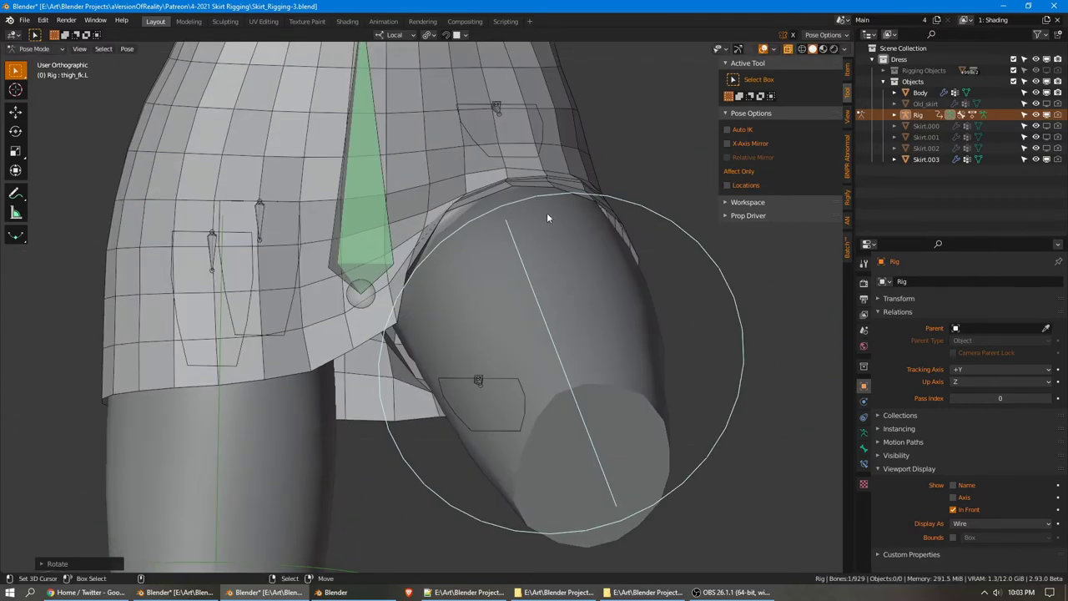
pyautogui.moveTo(547, 217); pyautogui.dragTo(617, 381, button='middle')
pyautogui.press('r')
pyautogui.press('x')
pyautogui.rightClick(634, 342)
# Duplicate the Skirt.003 object in place and disable the original in the viewport
pyautogui.moveTo(634, 342); pyautogui.dragTo(521, 406, button='middle')
pyautogui.scroll(-3, 680, 296)
pyautogui.scroll(3, 559, 342)
pyautogui.moveTo(793, 348); pyautogui.dragTo(799, 304, button='middle')
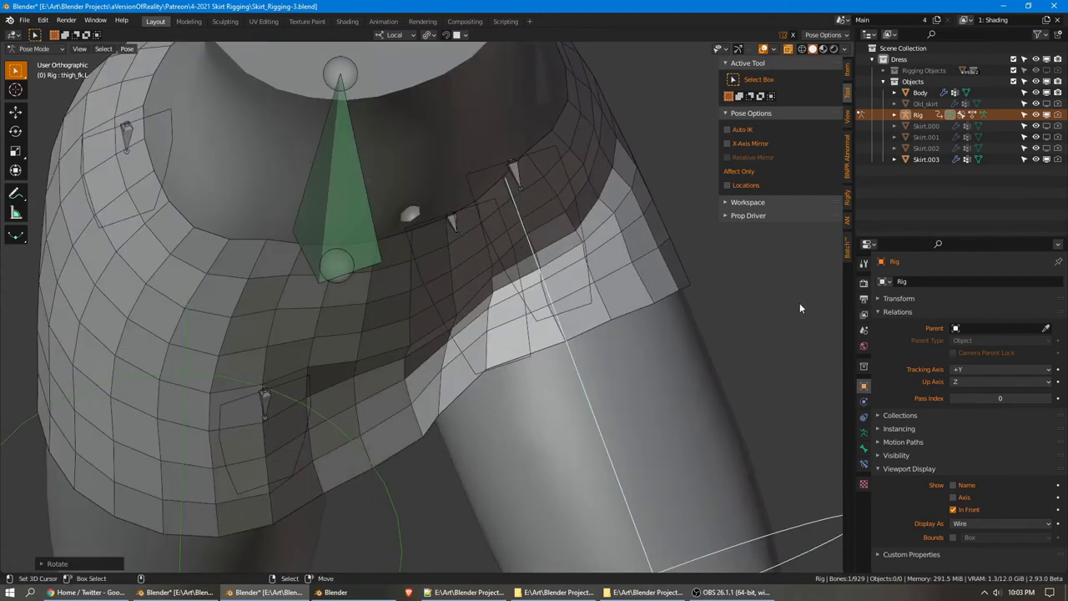
pyautogui.click(926, 150)
pyautogui.click(925, 159)
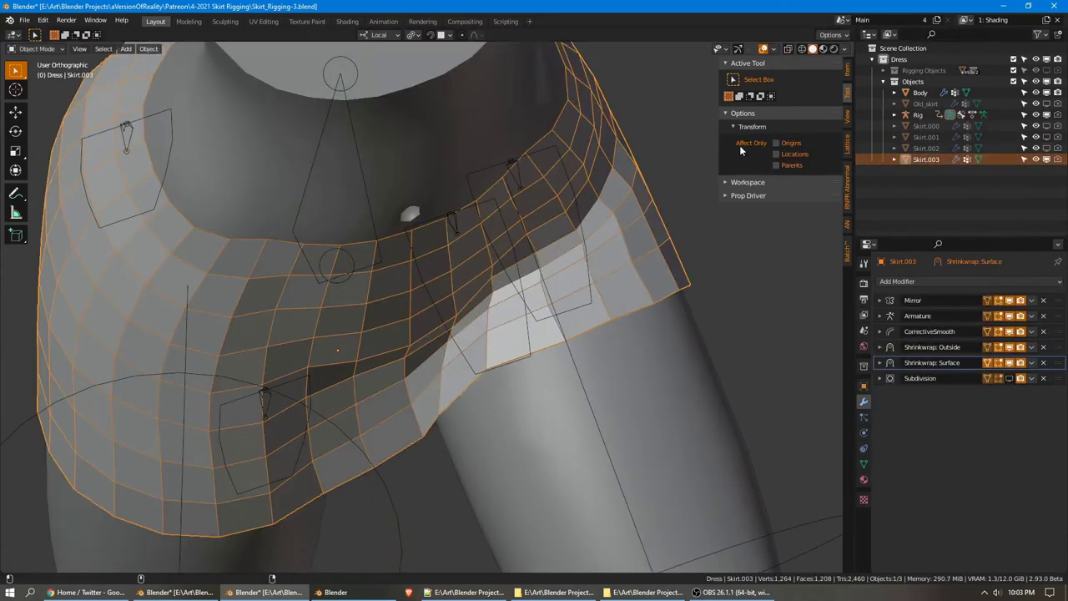
pyautogui.hotkey('shift', 'd')
pyautogui.rightClick(625, 124)
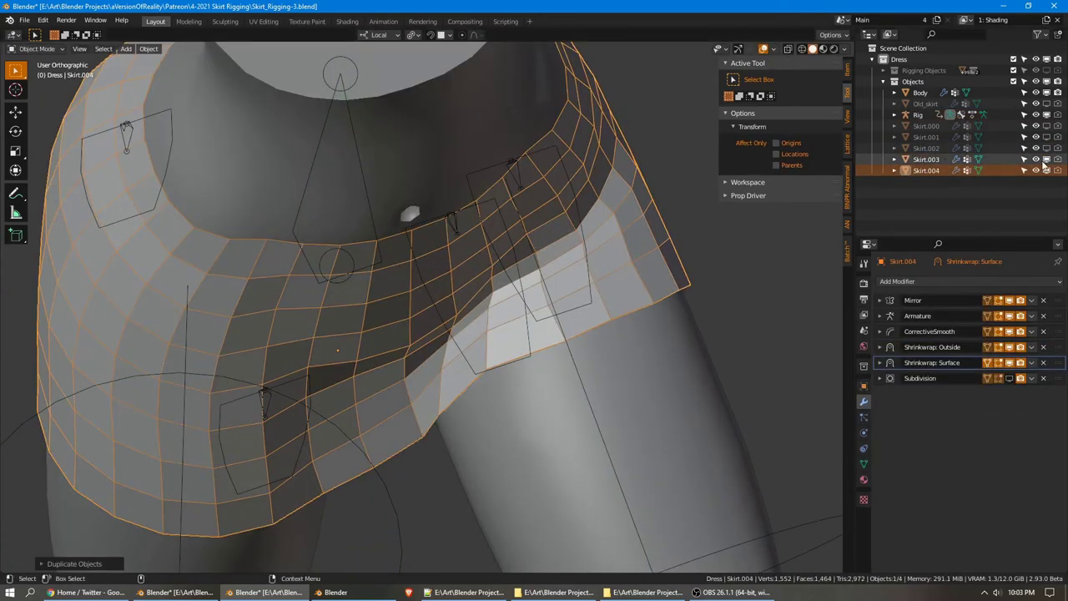
# Preview Skirt.004 with its Subdivision modifier enabled in the viewport, then disable the modifier and collapse its settings
pyautogui.click(1009, 378)
pyautogui.moveTo(726, 275); pyautogui.dragTo(576, 224, button='middle')
pyautogui.click(1012, 383)
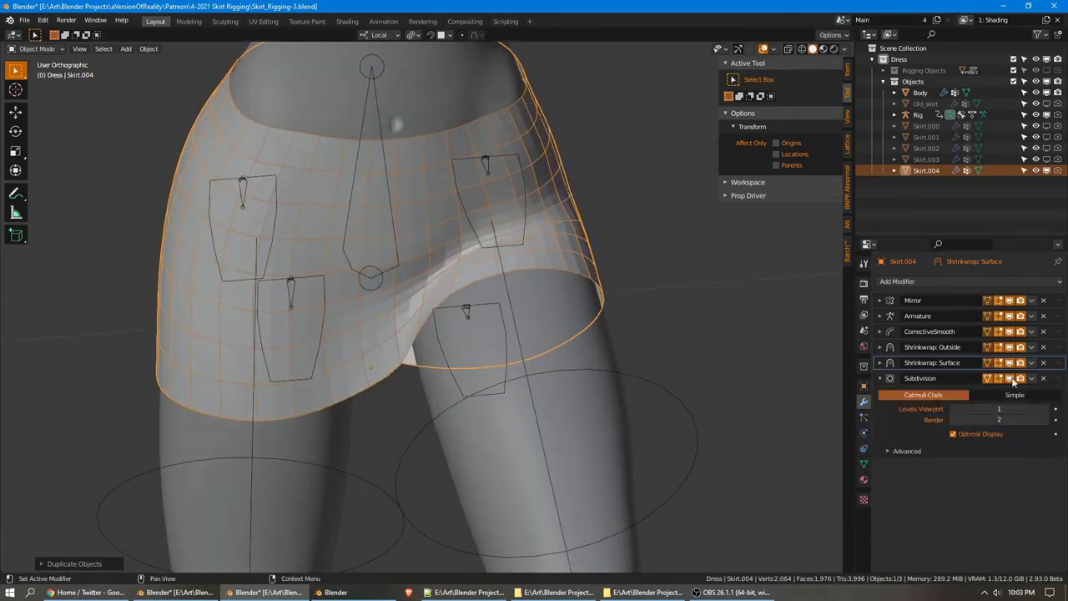
pyautogui.click(1009, 378)
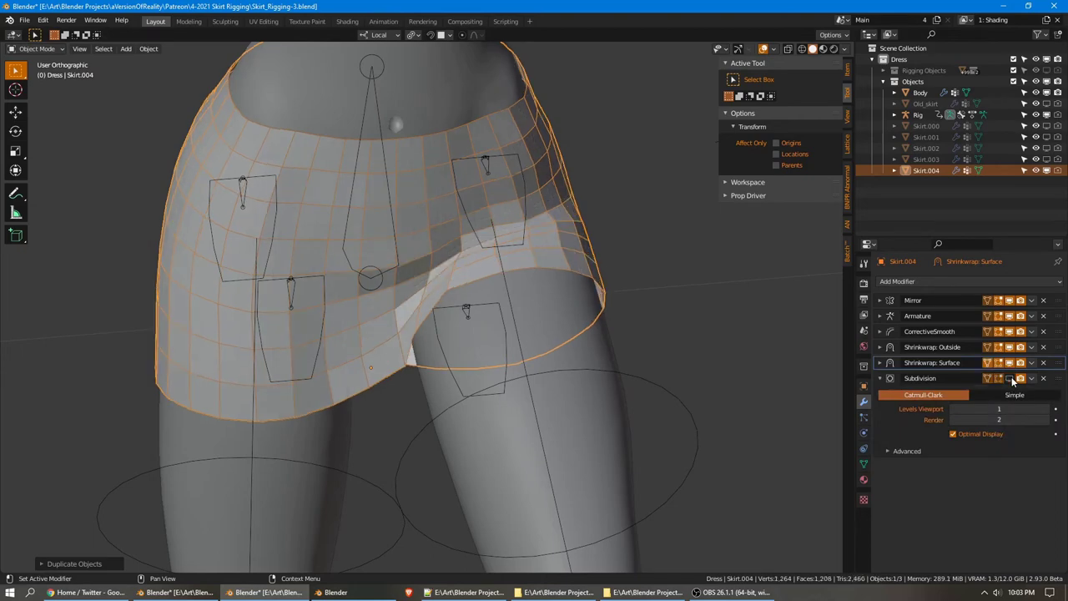
pyautogui.click(880, 378)
# Examine the skirt's deformation around the raised left thigh and between the legs, including from the front view
pyautogui.scroll(2, 576, 238)
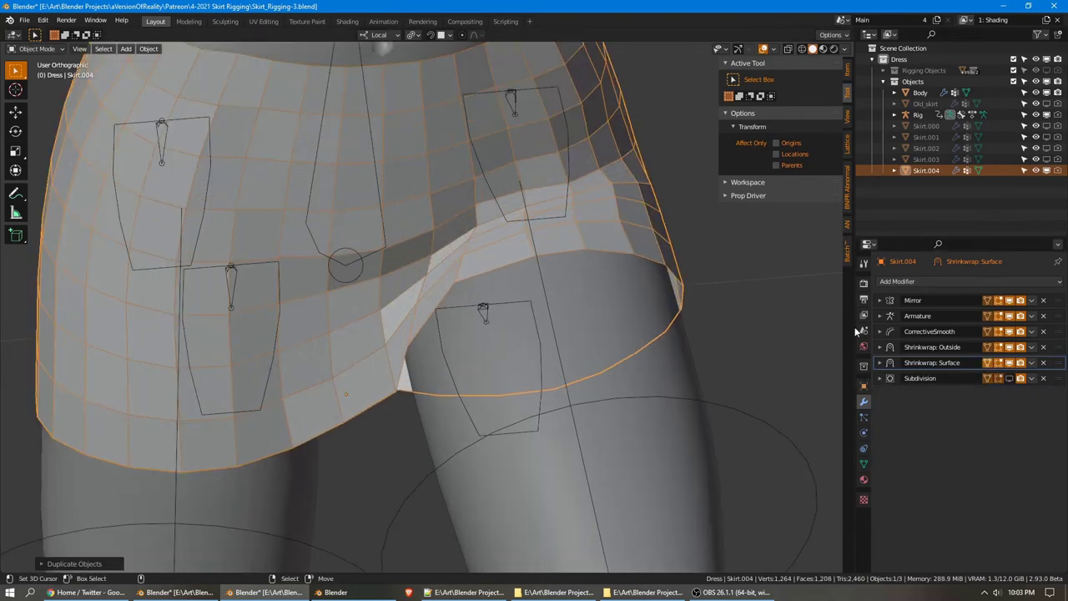
pyautogui.moveTo(522, 270); pyautogui.dragTo(520, 188, button='middle')
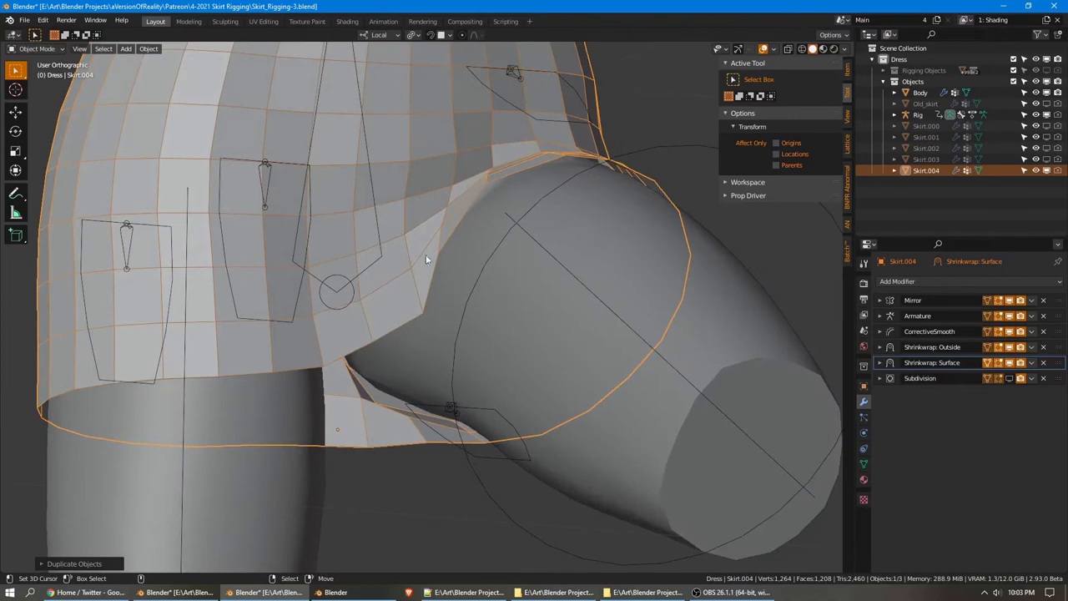
pyautogui.moveTo(425, 260); pyautogui.dragTo(484, 177, button='middle')
pyautogui.moveTo(367, 279); pyautogui.dragTo(496, 214, button='middle')
pyautogui.press('KP_1')
pyautogui.scroll(1, 455, 299)
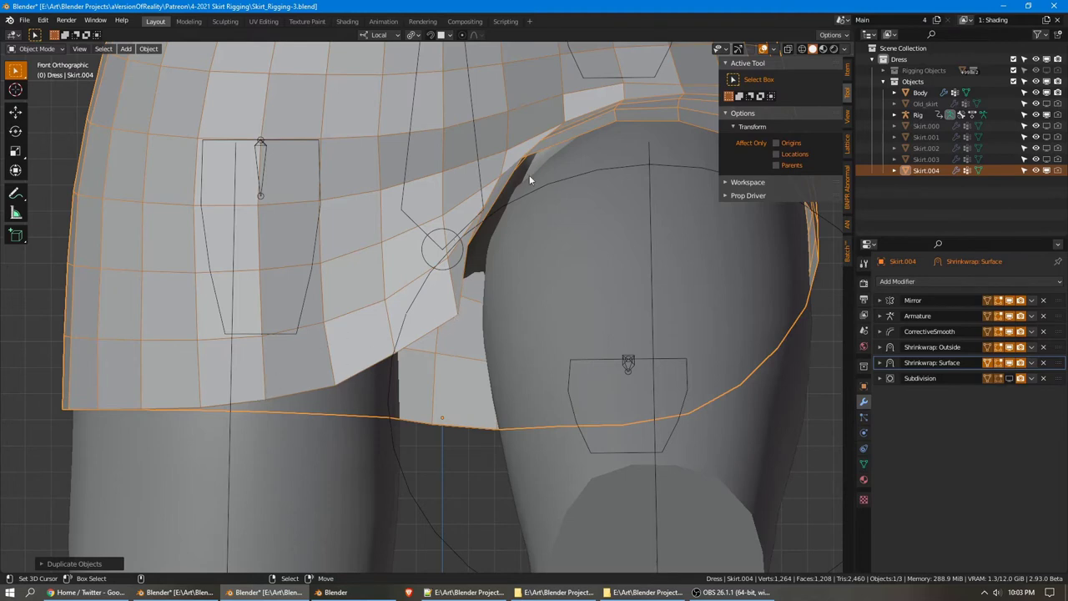
pyautogui.scroll(-3, 539, 173)
pyautogui.scroll(2, 833, 308)
pyautogui.keyDown('shift'); pyautogui.moveTo(797, 289); pyautogui.dragTo(781, 278, button='middle'); pyautogui.keyUp('shift')
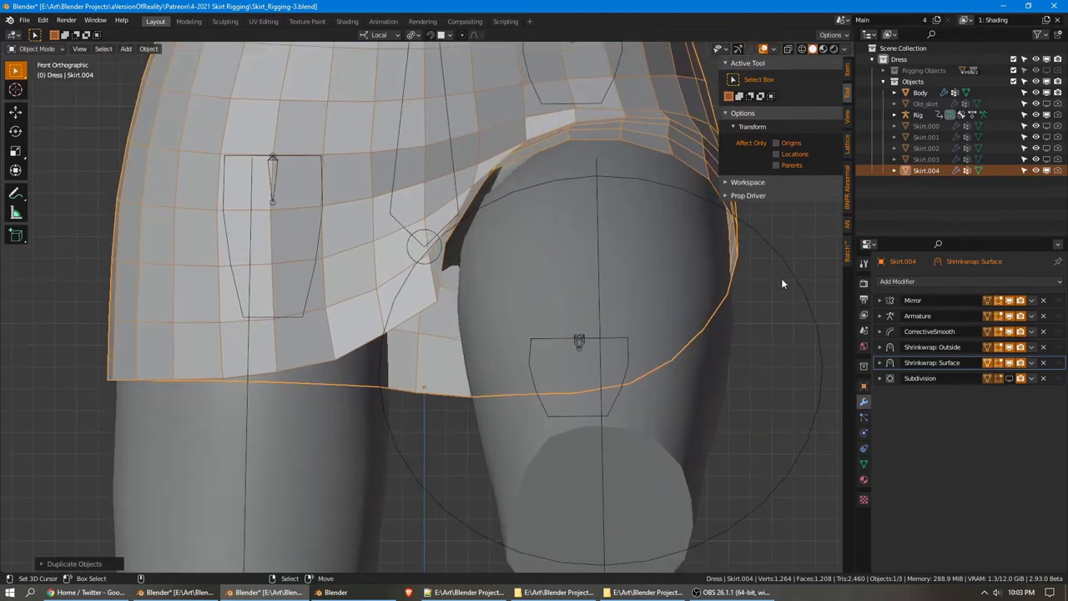
# Duplicate the CorrectiveSmooth modifier on Skirt.004 and collapse the original's settings
pyautogui.click(881, 332)
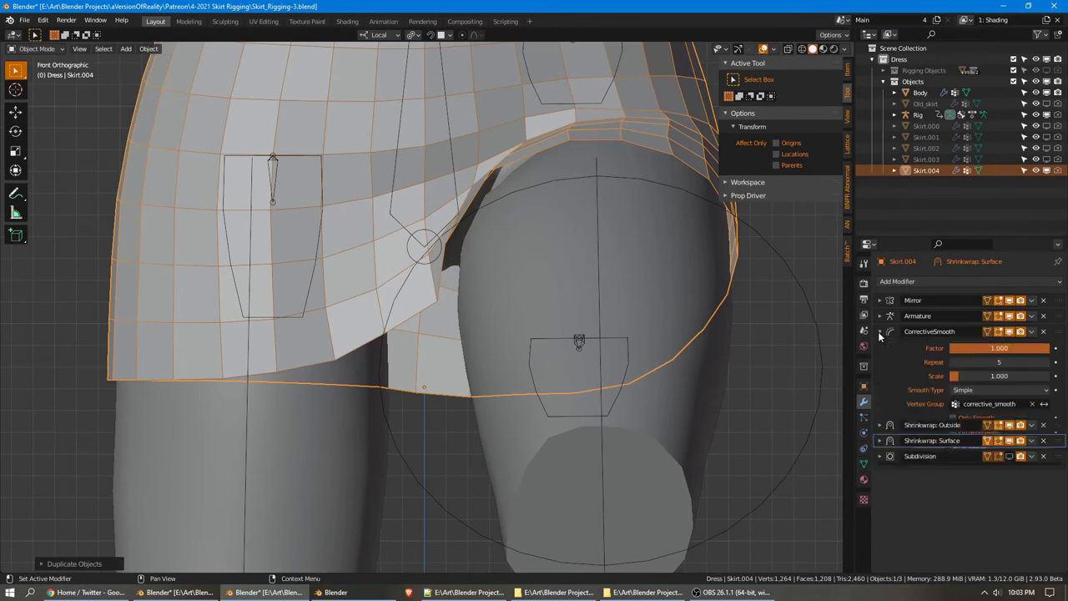
pyautogui.click(1032, 333)
pyautogui.click(1012, 378)
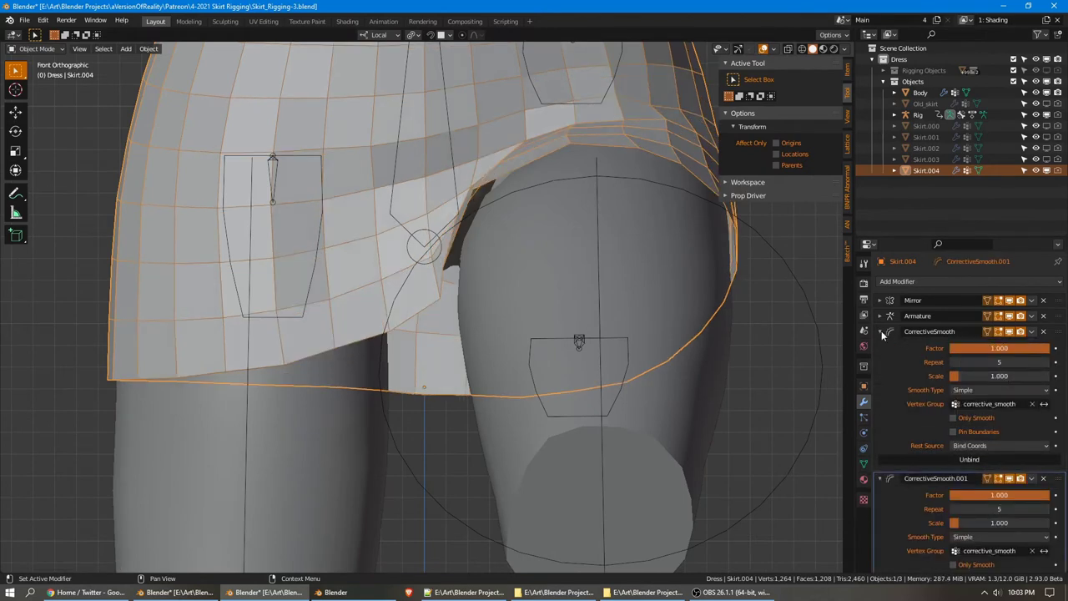
pyautogui.click(880, 332)
# Unbind the duplicated CorrectiveSmooth.001 modifier and set its Repeat to 15
pyautogui.click(979, 474)
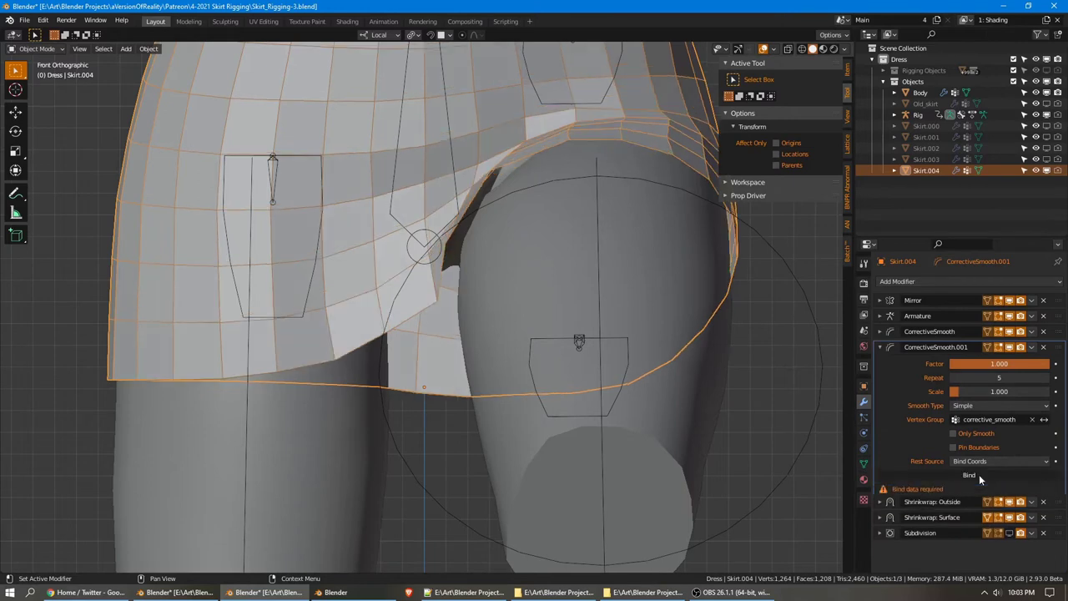
pyautogui.hotkey('alt', 'Tab')
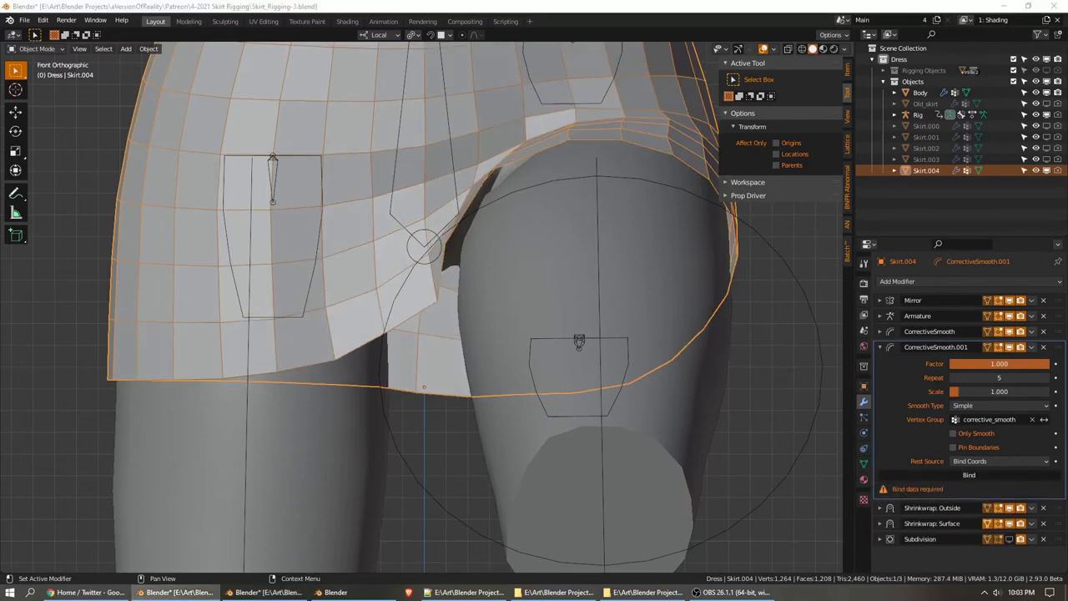
pyautogui.click(1006, 378)
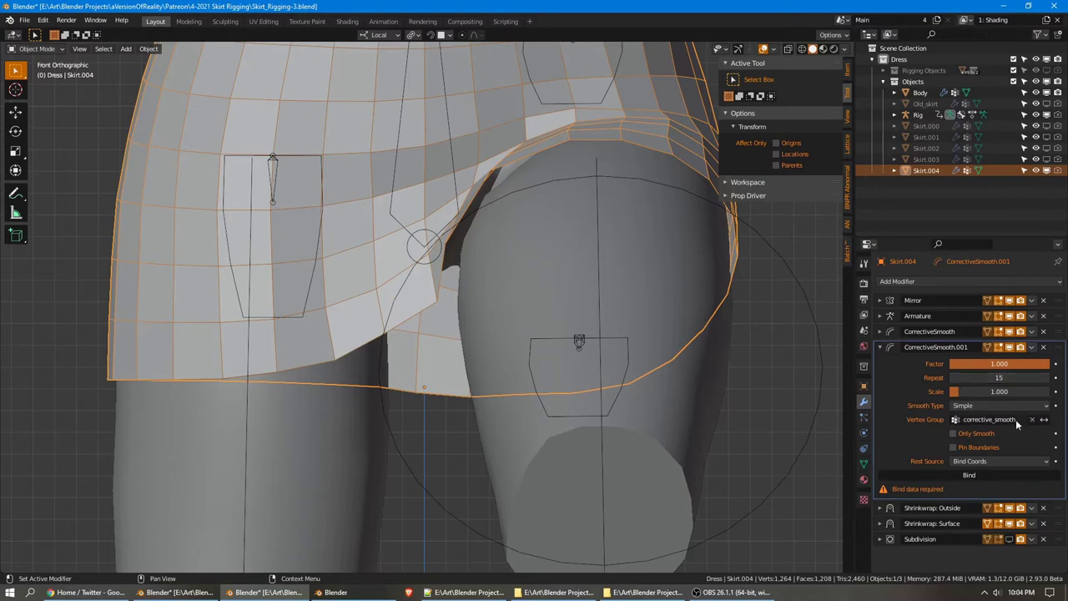
# Clear the left thigh control's rotation and put Skirt.004 into Edit Mode
pyautogui.click(820, 360)
pyautogui.hotkey('alt', 'r')
pyautogui.click(927, 170)
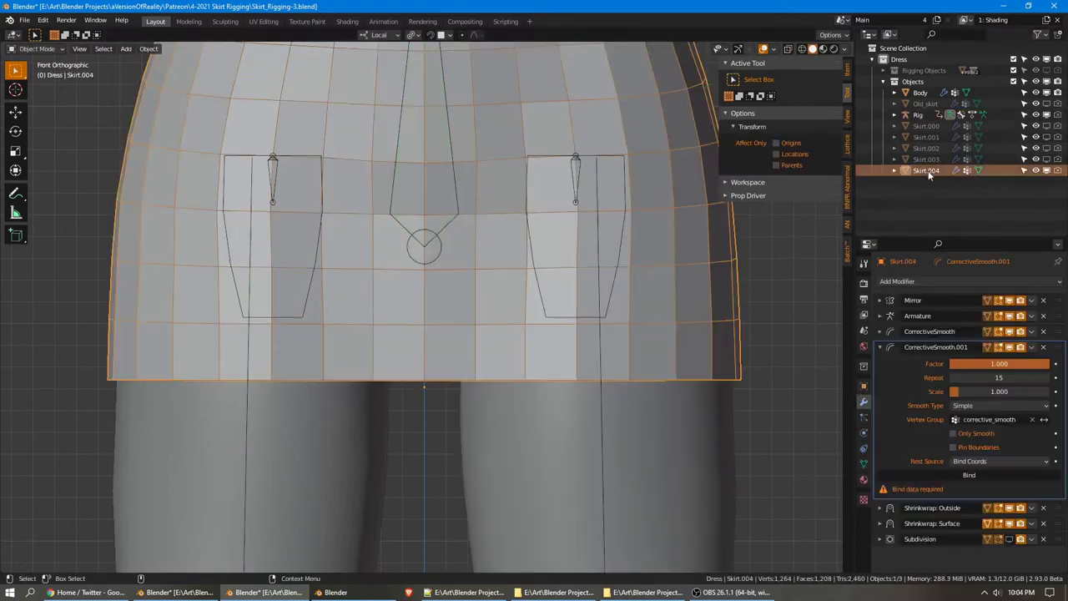
pyautogui.press('Tab')
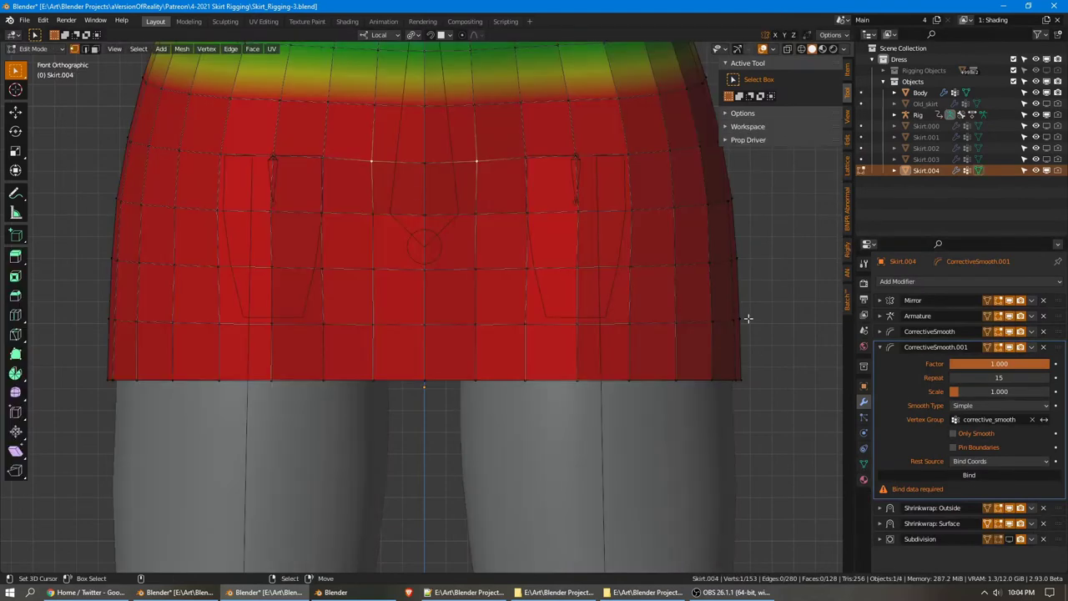
pyautogui.scroll(-3, 715, 350)
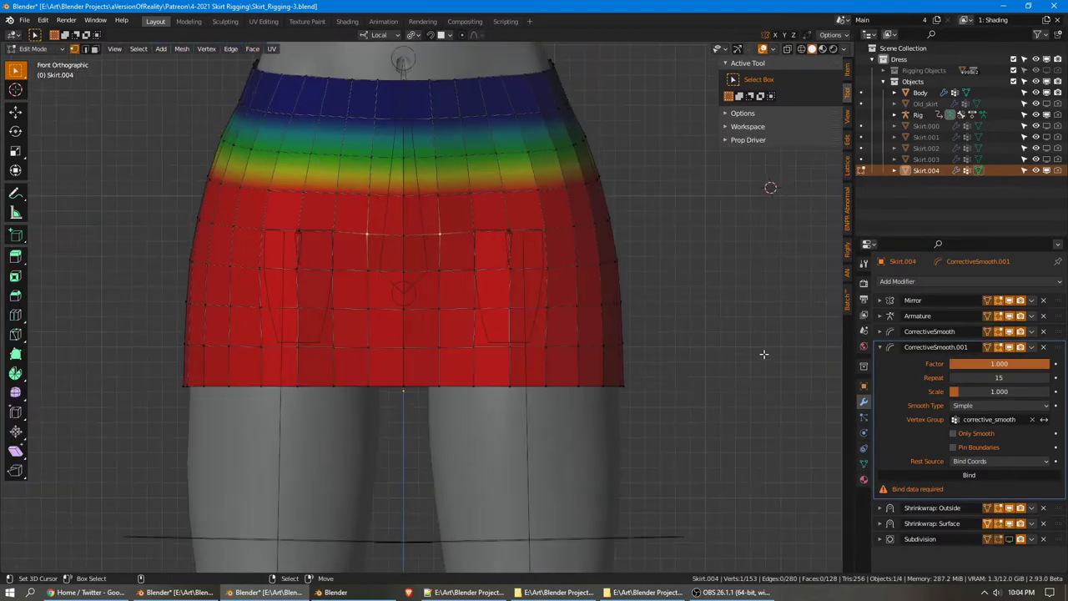
# Add a vertex group named corrective_smooth_middle to Skirt.004 and move it directly below corrective_smooth
pyautogui.click(864, 463)
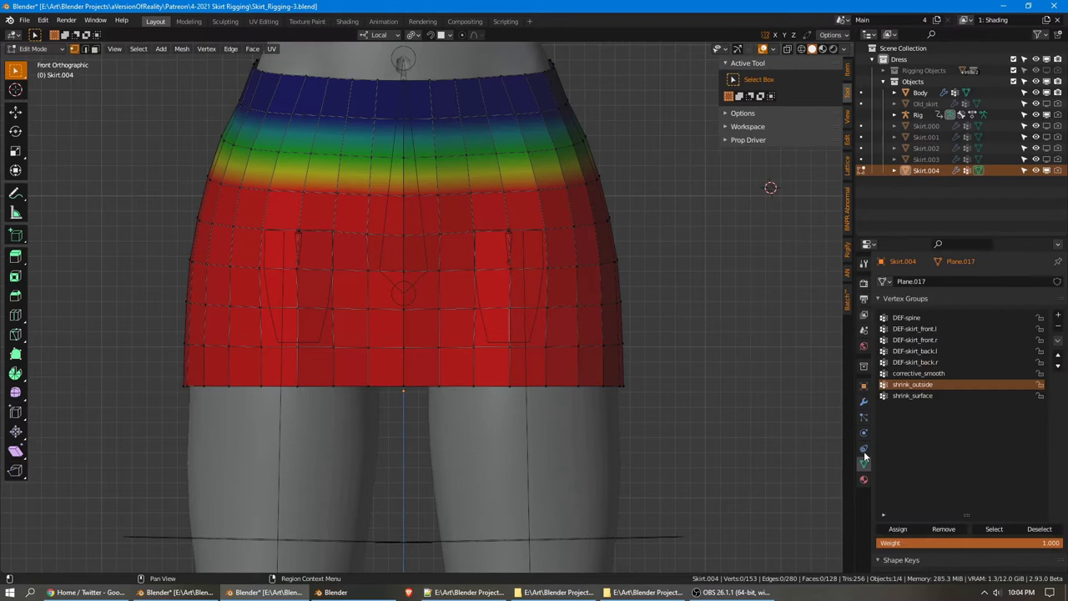
pyautogui.hotkey('ctrl', 'g')
pyautogui.click(723, 280)
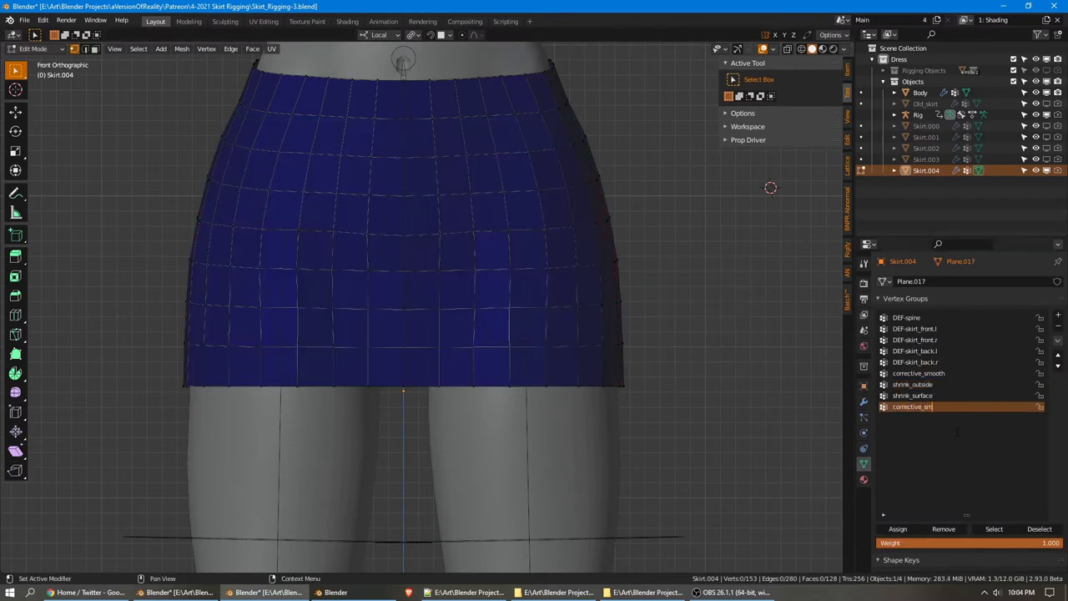
pyautogui.press('Return')
pyautogui.click(1058, 355)
pyautogui.click(1058, 355)
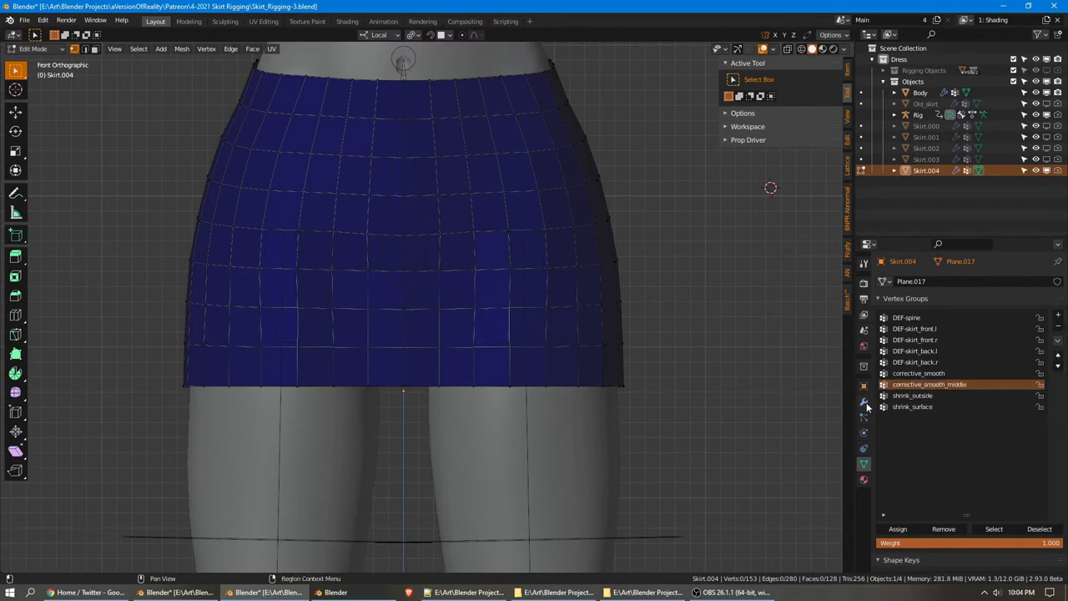
# Assign the corrective_smooth_middle vertex group to the CorrectiveSmooth.001 modifier in Object Mode and bind the modifier
pyautogui.click(865, 403)
pyautogui.press('Tab')
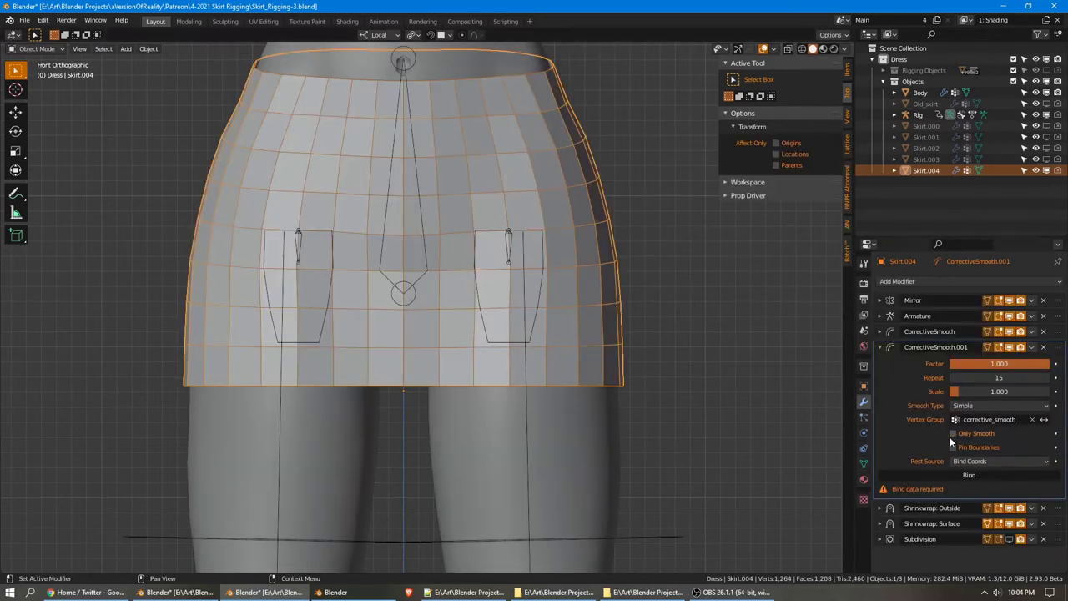
pyautogui.click(992, 420)
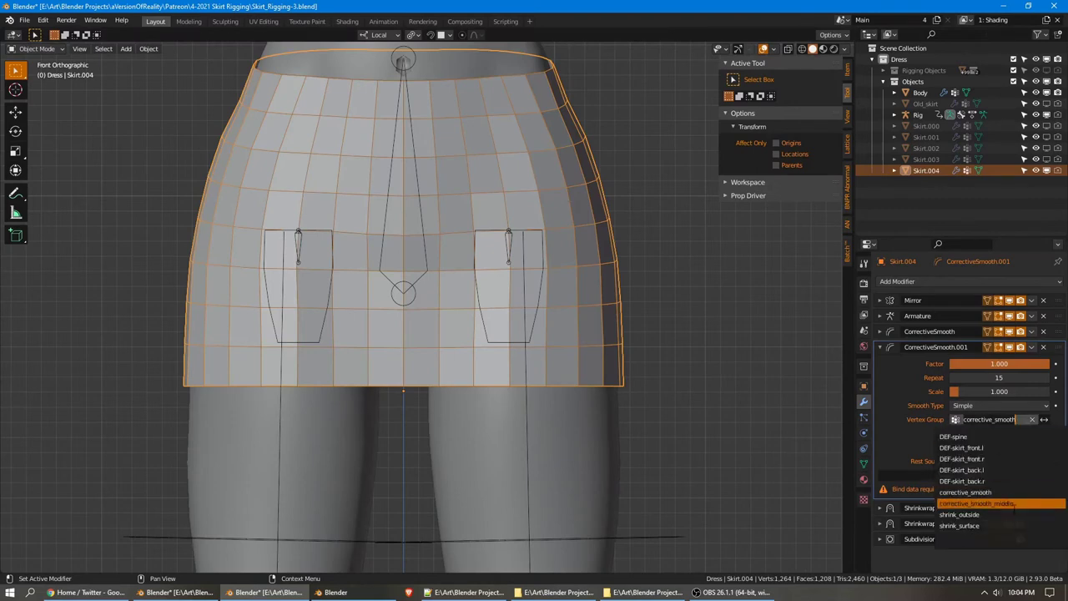
pyautogui.click(1013, 509)
pyautogui.click(978, 476)
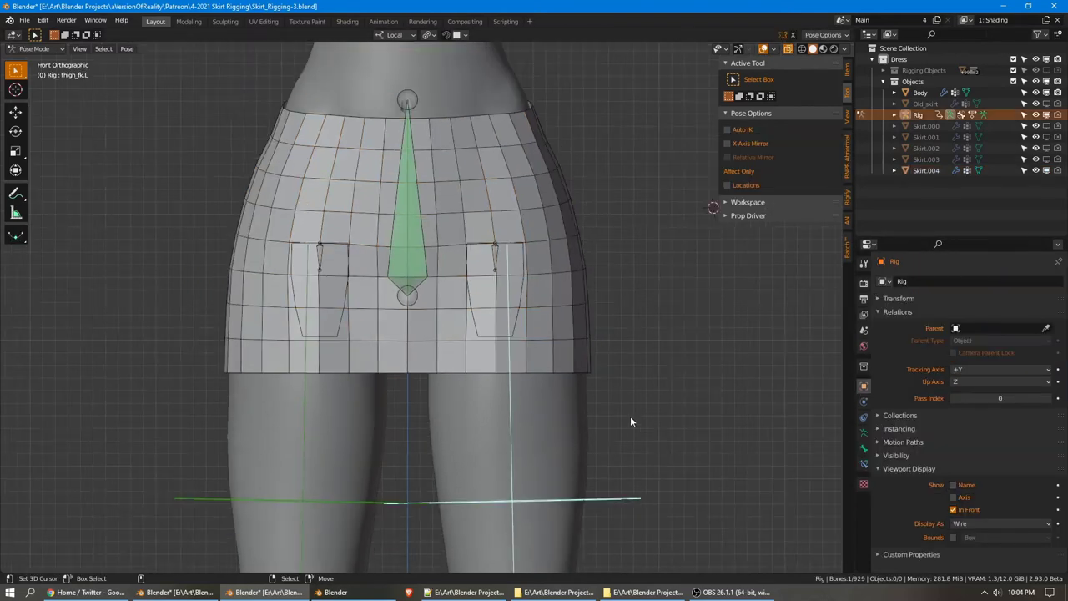
# Raise the left leg forward by rotating the thigh control around the X axis
pyautogui.moveTo(630, 415); pyautogui.dragTo(639, 421, button='middle')
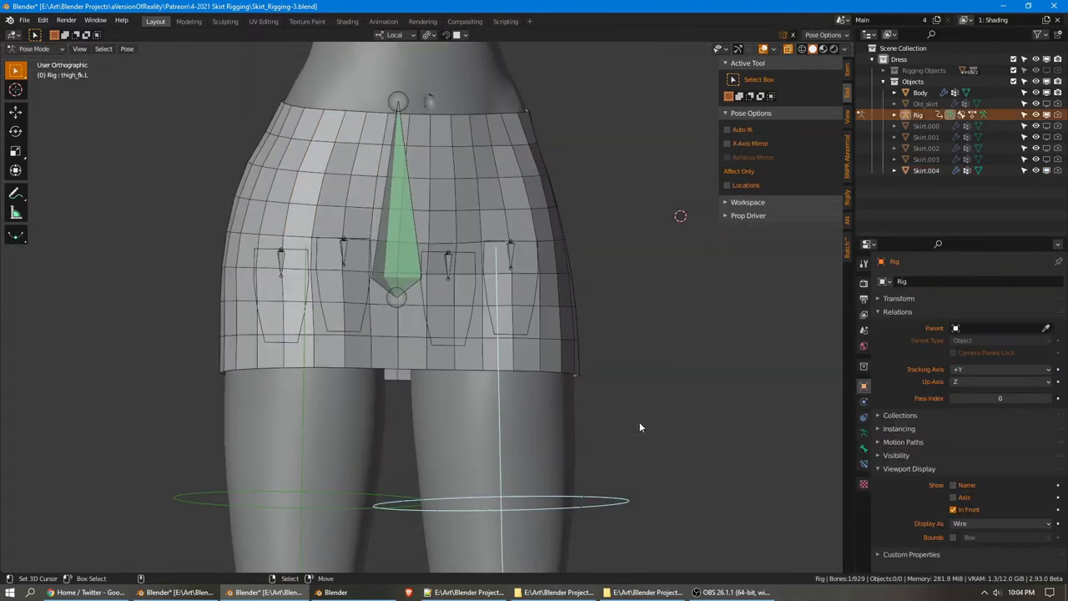
pyautogui.press('r')
pyautogui.press('x')
pyautogui.press('x')
pyautogui.click(668, 280)
pyautogui.scroll(3, 662, 282)
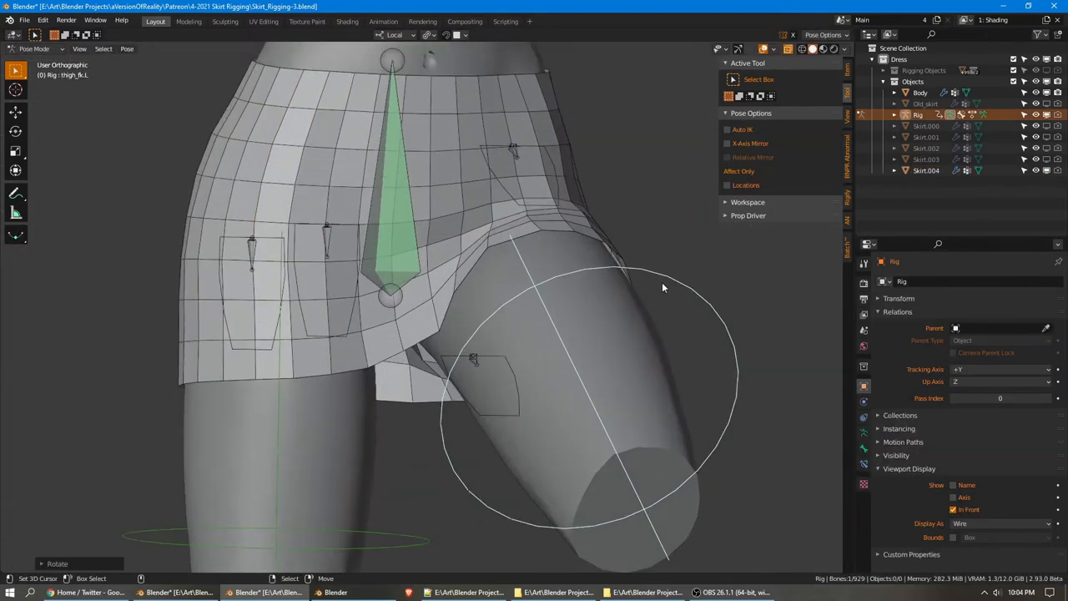
# Put Skirt.004 into Weight Paint mode with corrective_smooth_middle as the active group, framing the skirt's middle beside the raised thigh
pyautogui.keyDown('ctrl'); pyautogui.click(930, 171); pyautogui.keyUp('ctrl')
pyautogui.hotkey('ctrl', 'Tab')
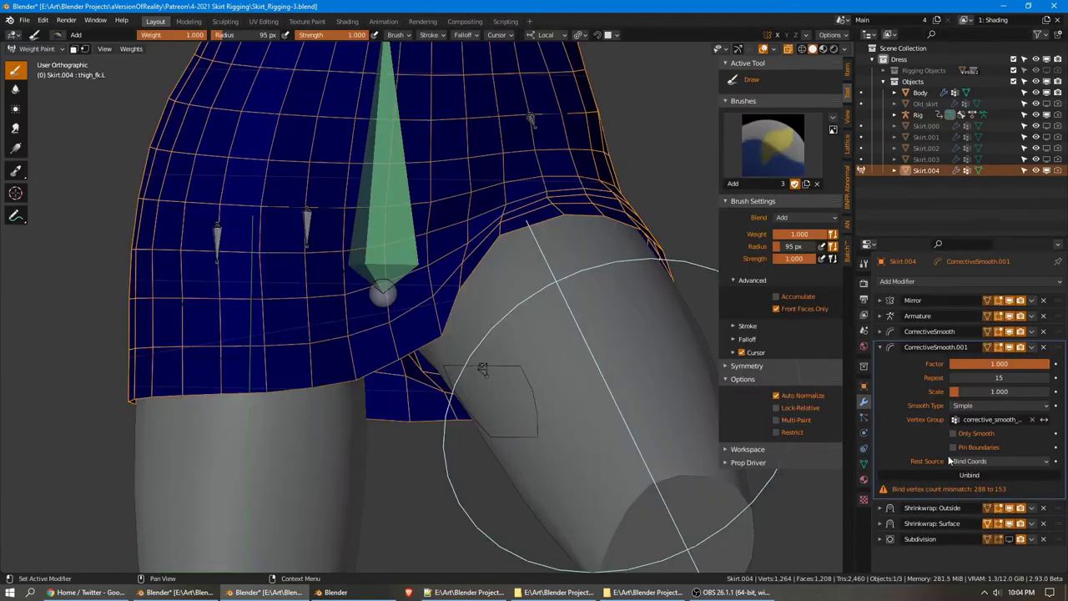
pyautogui.click(864, 464)
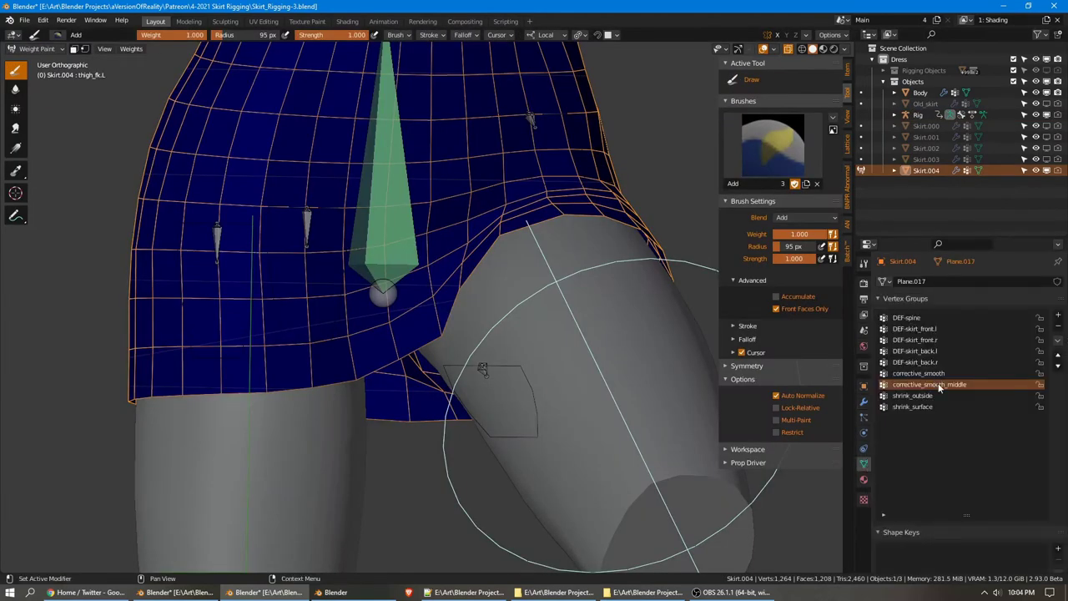
pyautogui.scroll(2, 572, 259)
pyautogui.moveTo(692, 172); pyautogui.dragTo(612, 231, button='middle')
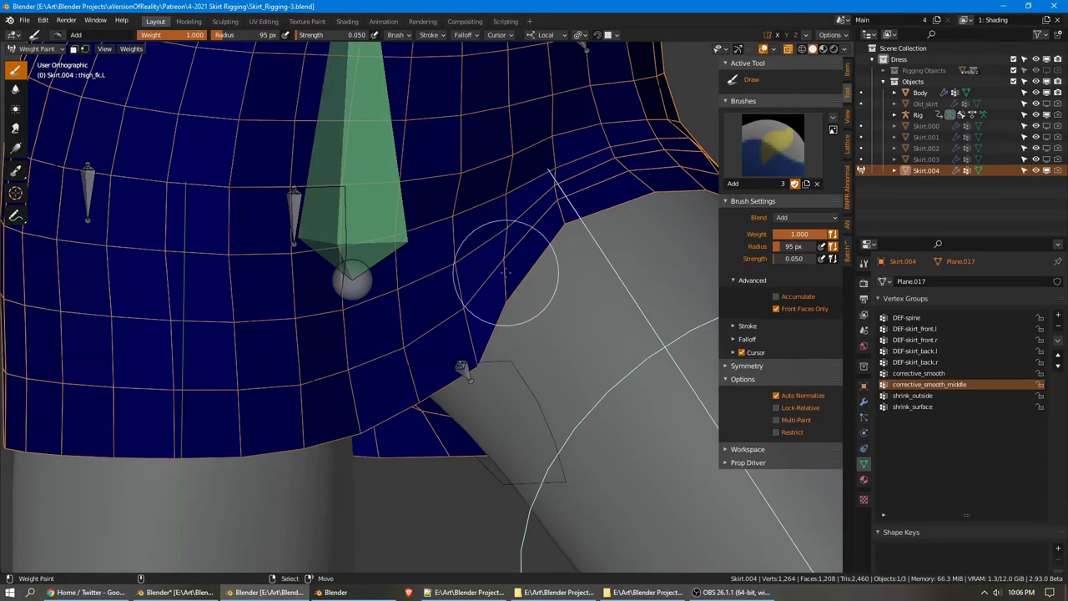
# Paint corrective_smooth_middle weight along the skirt's front middle hem beside the raised thigh, using the Add brush at 0.050 strength and 95 px radius
pyautogui.moveTo(505, 250)
pyautogui.mouseDown()
pyautogui.moveTo(484, 313)
pyautogui.moveTo(500, 246)
pyautogui.moveTo(475, 254)
pyautogui.moveTo(442, 302)
pyautogui.moveTo(449, 266)
pyautogui.moveTo(487, 228)
pyautogui.mouseUp()
pyautogui.moveTo(492, 290)
pyautogui.mouseDown()
pyautogui.moveTo(560, 203)
pyautogui.moveTo(520, 250)
pyautogui.moveTo(474, 255)
pyautogui.moveTo(445, 275)
pyautogui.moveTo(467, 182)
pyautogui.mouseUp()
pyautogui.keyDown('shift'); pyautogui.moveTo(536, 202); pyautogui.dragTo(446, 279, button='middle'); pyautogui.keyUp('shift')
pyautogui.scroll(1, 438, 284)
pyautogui.moveTo(360, 318)
pyautogui.mouseDown()
pyautogui.moveTo(369, 252)
pyautogui.moveTo(334, 370)
pyautogui.moveTo(393, 286)
pyautogui.moveTo(381, 245)
pyautogui.moveTo(398, 326)
pyautogui.moveTo(482, 265)
pyautogui.mouseUp()
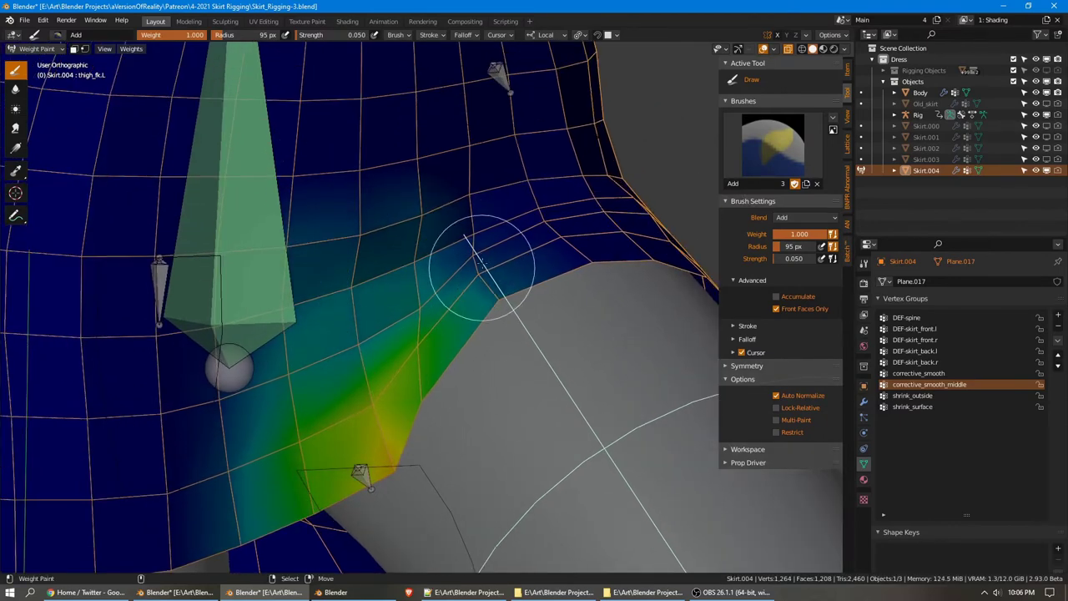
pyautogui.moveTo(441, 315); pyautogui.dragTo(395, 356)
pyautogui.moveTo(394, 355)
pyautogui.mouseDown(button='middle')
pyautogui.moveTo(484, 320)
pyautogui.moveTo(469, 310)
pyautogui.moveTo(462, 330)
pyautogui.mouseUp(button='middle')
pyautogui.moveTo(360, 319); pyautogui.dragTo(381, 276)
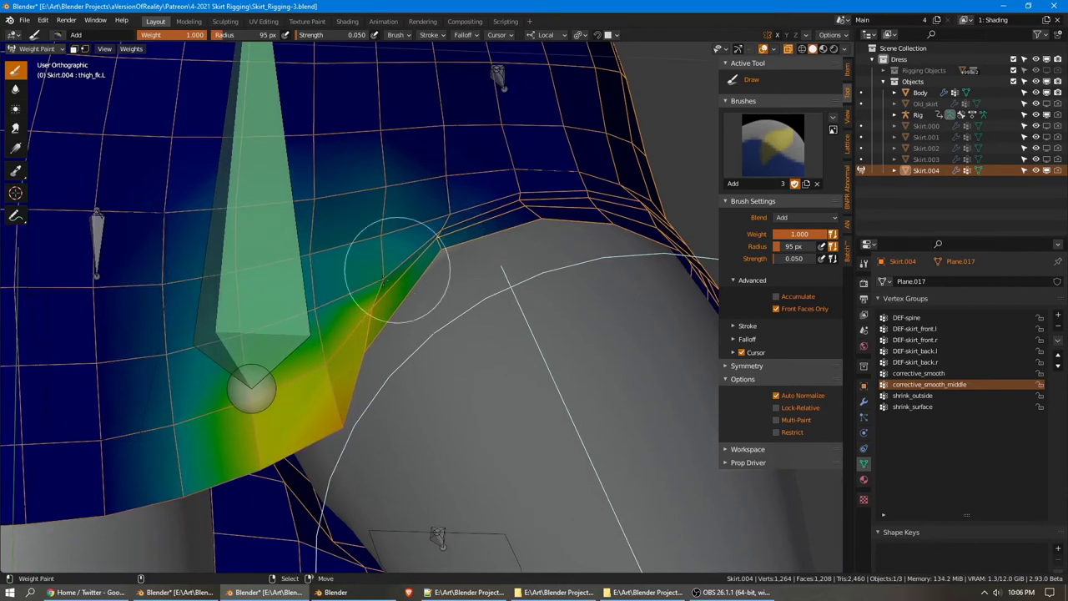
# Compare the skirt's deformation with the Shrinkwrap: Outside and Shrinkwrap: Surface modifiers hidden and shown in the viewport
pyautogui.click(863, 401)
pyautogui.click(1009, 508)
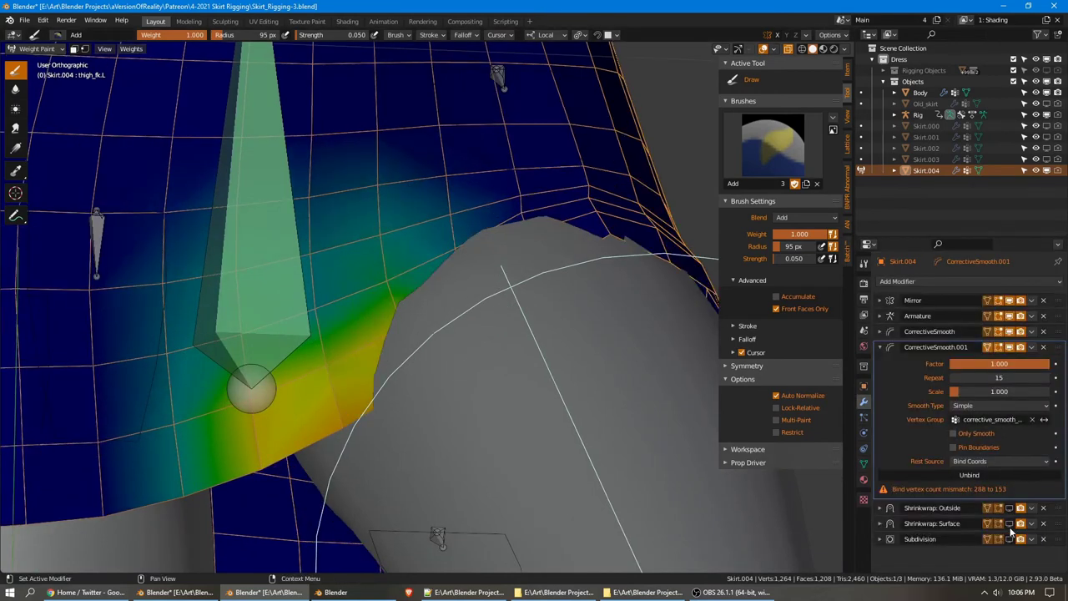
pyautogui.click(1009, 524)
pyautogui.click(1009, 508)
# Add light weight across the skirt's lower back middle, enlarging the Add brush radius to 166 px
pyautogui.scroll(-2, 651, 359)
pyautogui.moveTo(651, 359); pyautogui.dragTo(560, 221, button='middle')
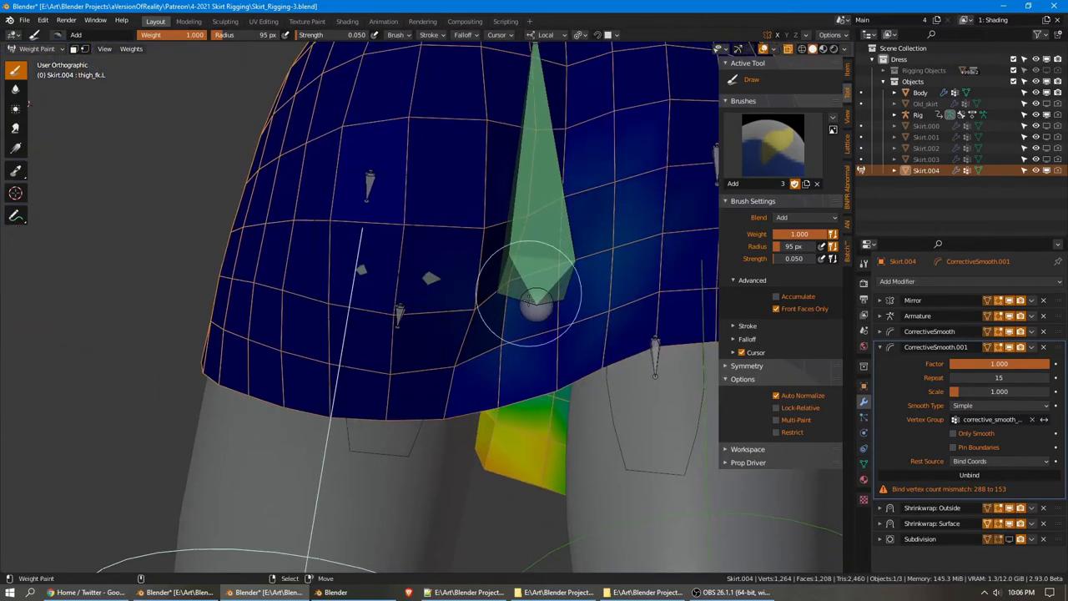
pyautogui.moveTo(550, 399)
pyautogui.mouseDown()
pyautogui.moveTo(501, 389)
pyautogui.moveTo(417, 398)
pyautogui.mouseUp()
pyautogui.press('f')
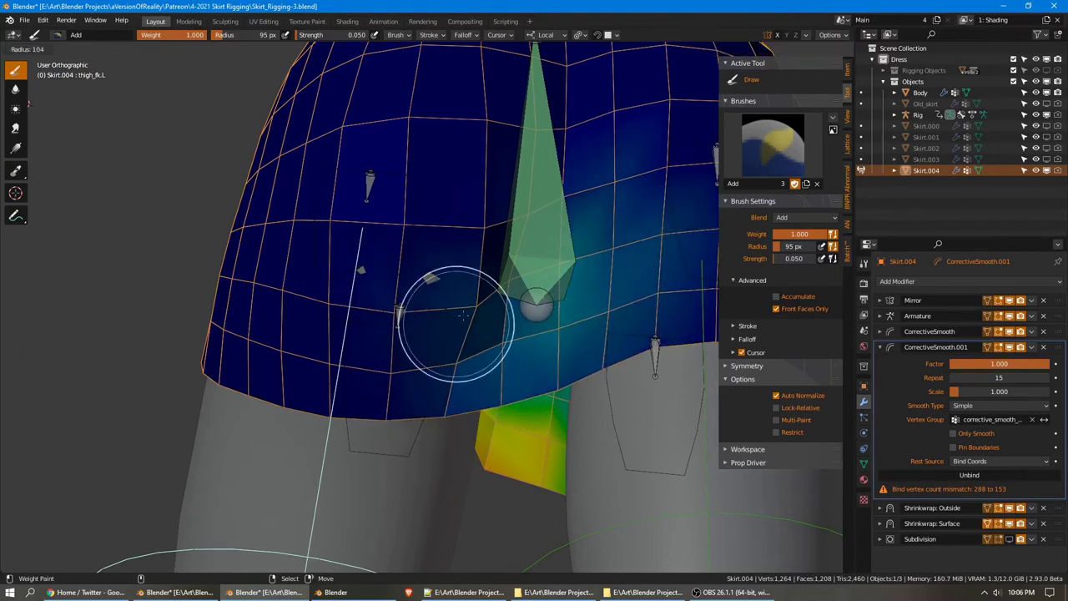
pyautogui.click(547, 319)
pyautogui.moveTo(534, 289)
pyautogui.mouseDown()
pyautogui.moveTo(510, 294)
pyautogui.moveTo(533, 247)
pyautogui.moveTo(546, 434)
pyautogui.moveTo(359, 510)
pyautogui.moveTo(426, 367)
pyautogui.moveTo(415, 374)
pyautogui.mouseUp()
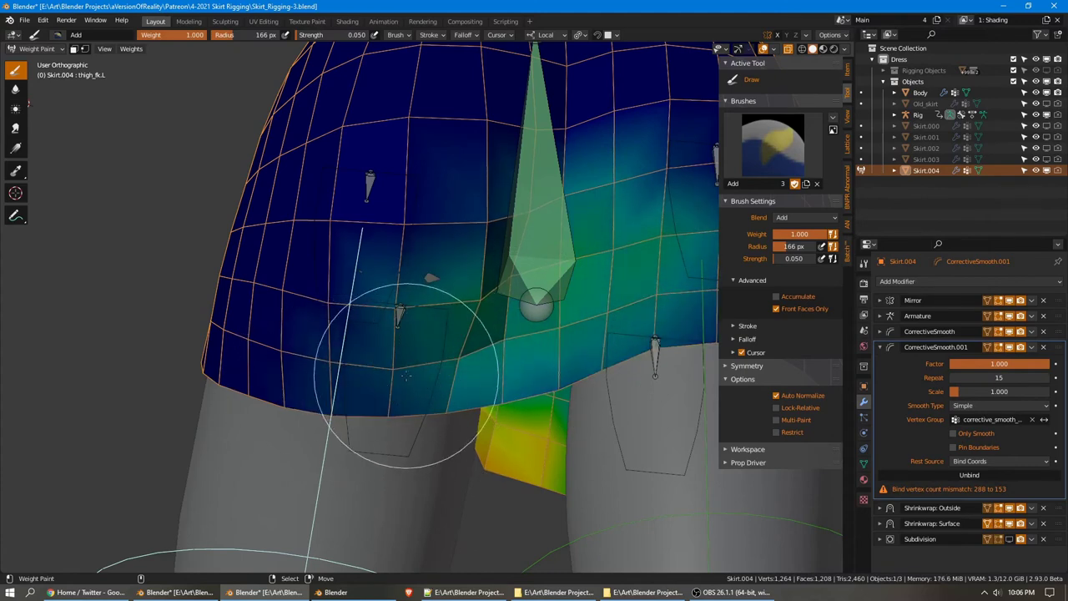
# Build up stronger weight over the back middle of the skirt between the legs with the 166 px Add brush
pyautogui.moveTo(417, 374); pyautogui.dragTo(489, 291, button='middle')
pyautogui.moveTo(489, 291)
pyautogui.mouseDown()
pyautogui.moveTo(355, 302)
pyautogui.moveTo(440, 287)
pyautogui.moveTo(409, 302)
pyautogui.moveTo(518, 292)
pyautogui.mouseUp()
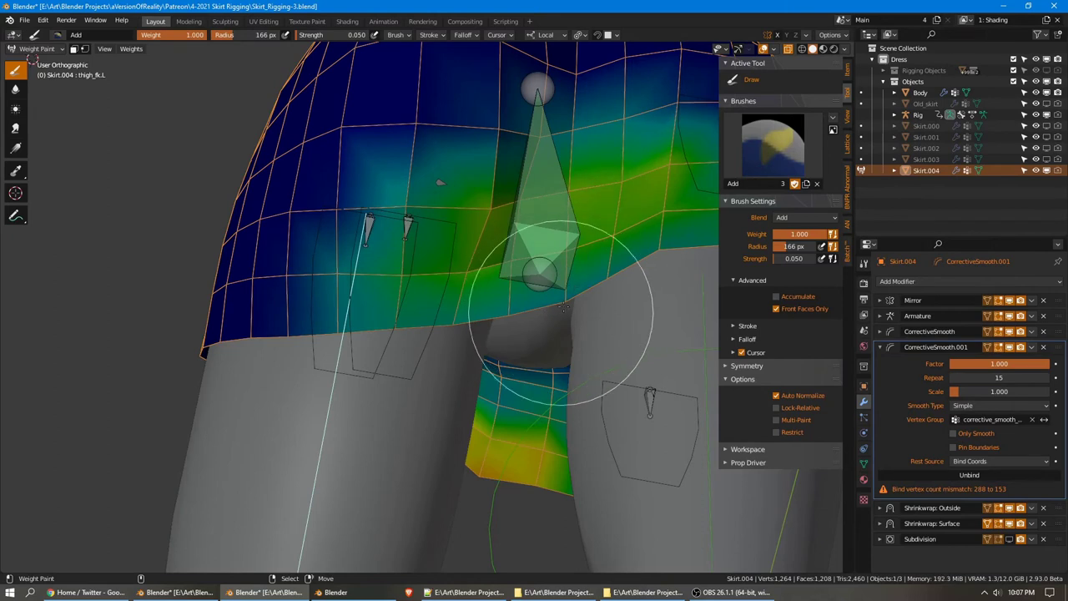
pyautogui.moveTo(410, 210)
pyautogui.mouseDown()
pyautogui.moveTo(488, 171)
pyautogui.moveTo(561, 164)
pyautogui.mouseUp()
pyautogui.scroll(-2, 561, 164)
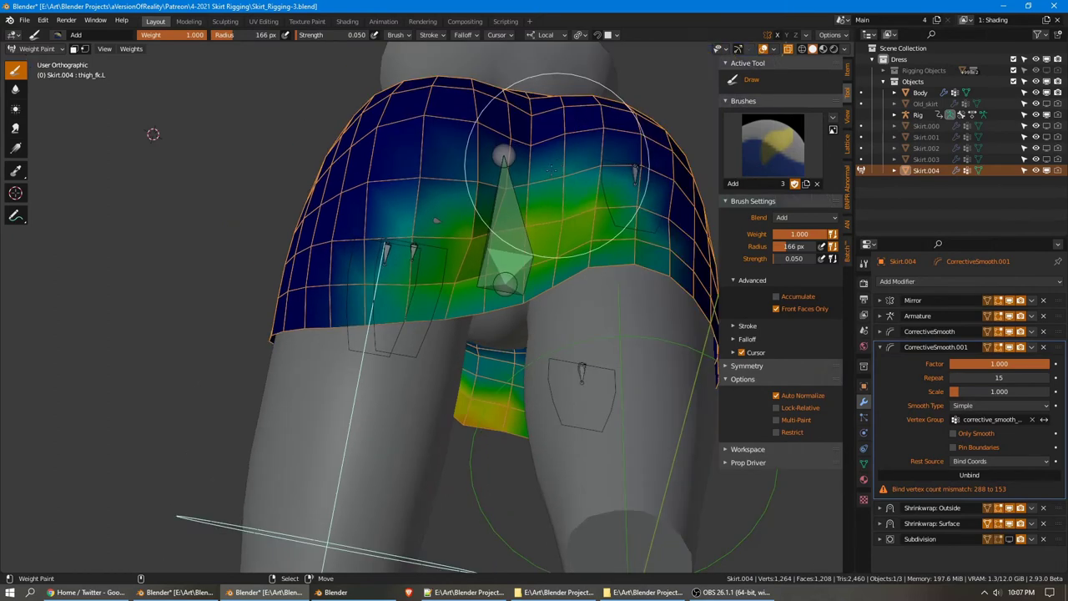
pyautogui.hotkey('alt', 'Tab')
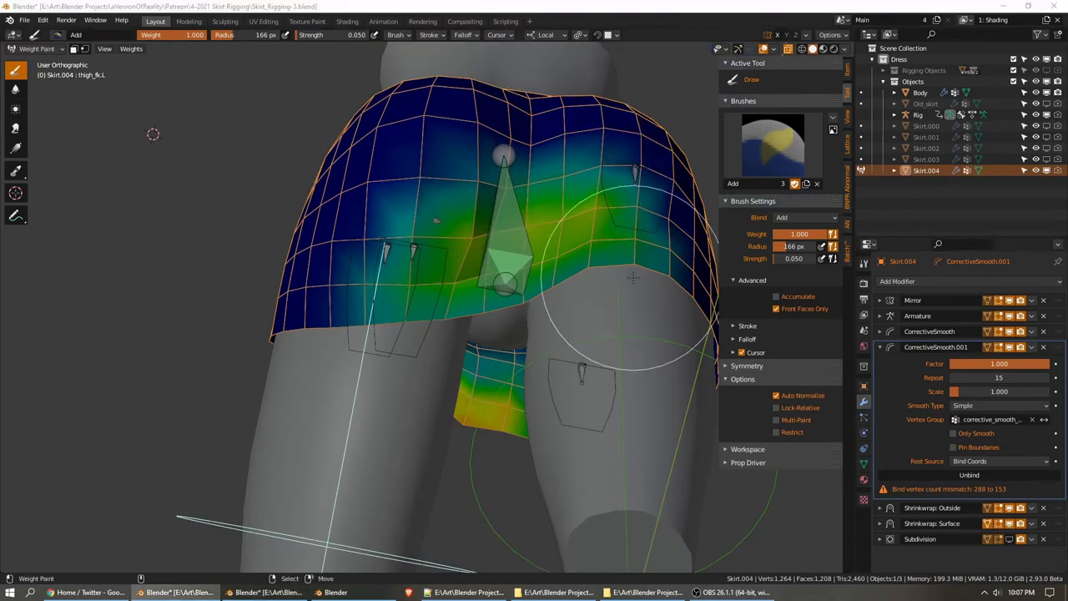
pyautogui.moveTo(467, 242); pyautogui.dragTo(539, 289)
pyautogui.moveTo(546, 171); pyautogui.dragTo(553, 221, button='middle')
pyautogui.scroll(1, 501, 255)
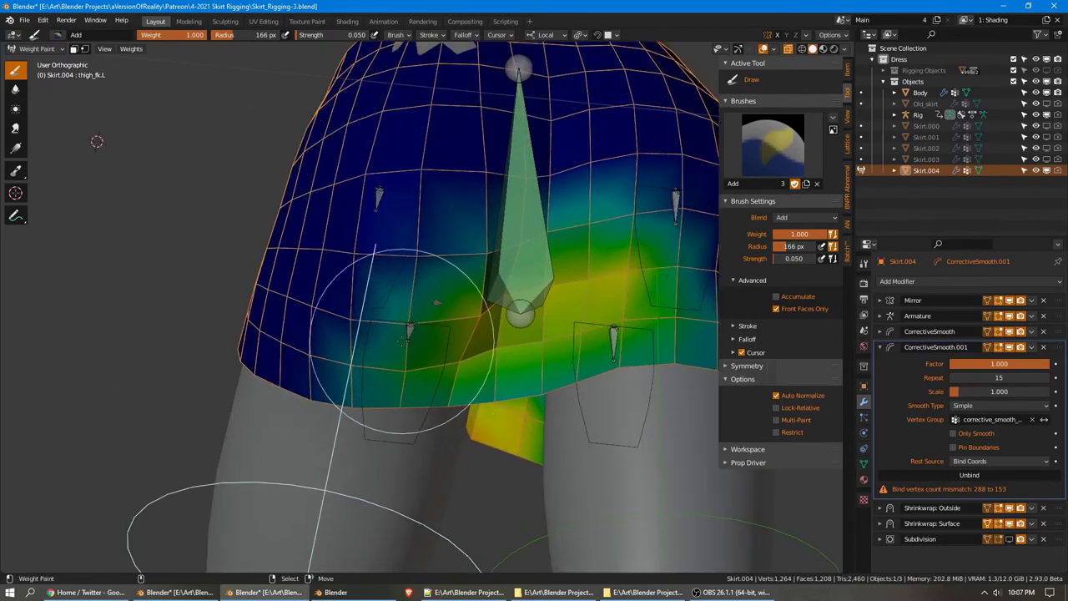
pyautogui.moveTo(518, 243)
pyautogui.mouseDown()
pyautogui.moveTo(337, 379)
pyautogui.moveTo(460, 362)
pyautogui.moveTo(562, 291)
pyautogui.mouseUp()
pyautogui.scroll(-1, 574, 296)
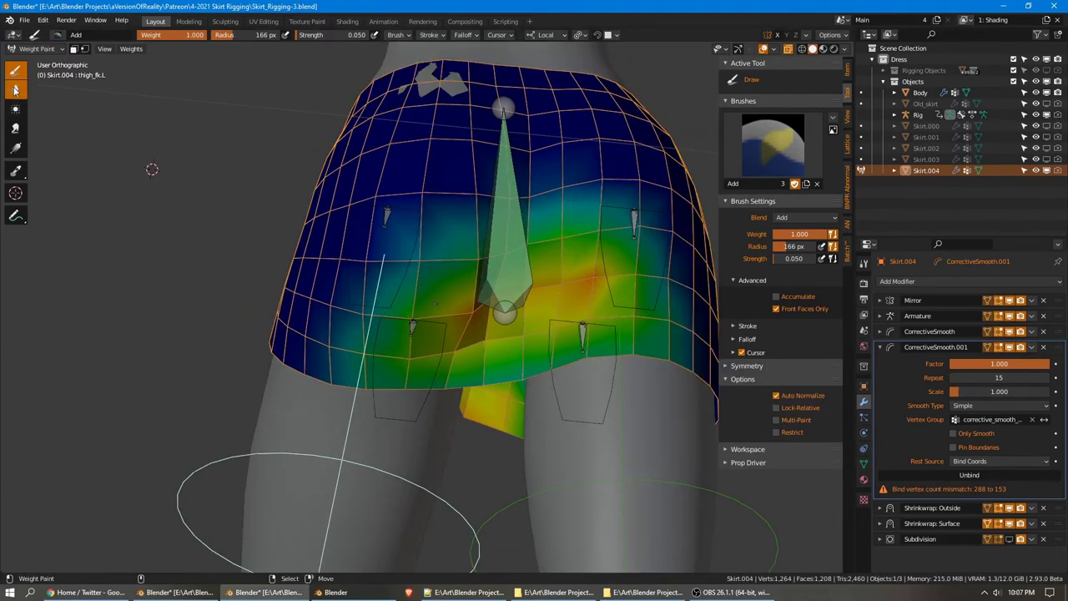
# Soften the edges of the painted weights on the skirt's back with the Blur brush at full strength
pyautogui.click(16, 90)
pyautogui.scroll(2, 547, 320)
pyautogui.moveTo(485, 309); pyautogui.dragTo(540, 274)
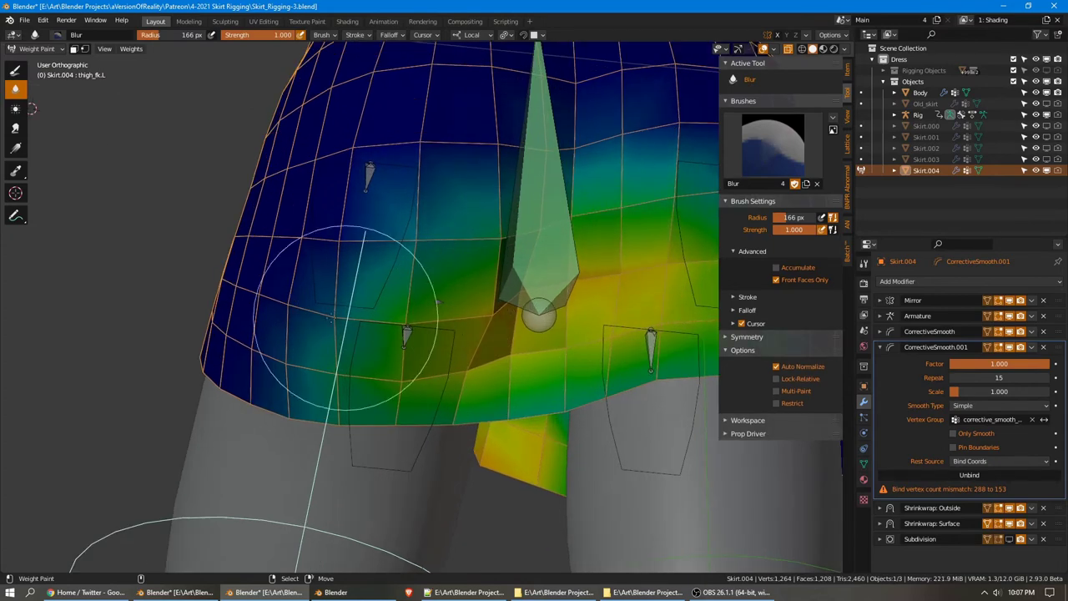
pyautogui.moveTo(329, 317)
pyautogui.mouseDown()
pyautogui.moveTo(384, 208)
pyautogui.moveTo(543, 164)
pyautogui.moveTo(415, 191)
pyautogui.mouseUp()
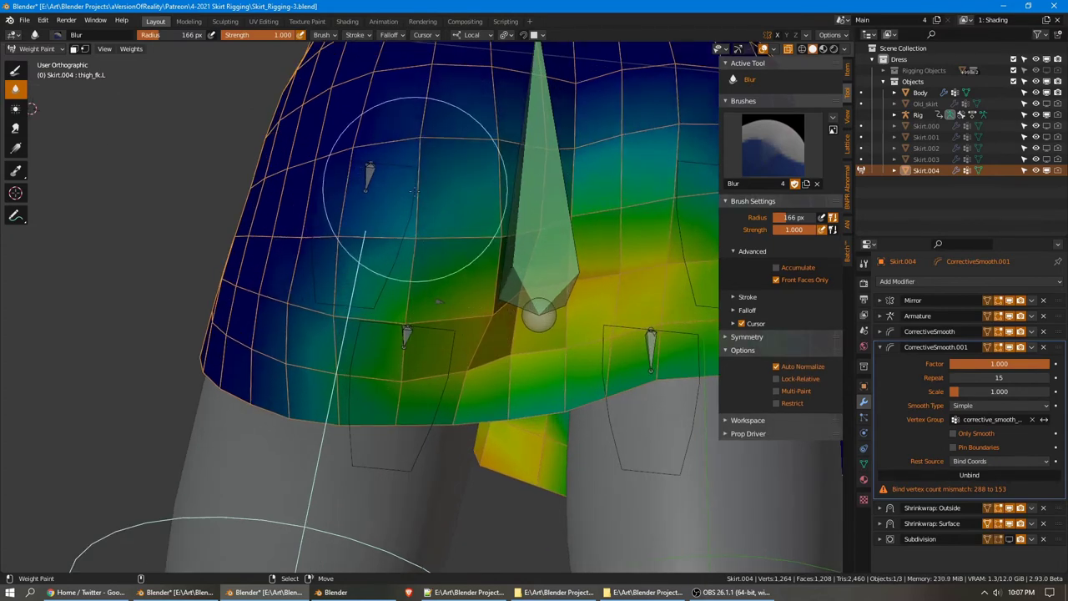
pyautogui.moveTo(394, 249); pyautogui.dragTo(481, 261, button='middle')
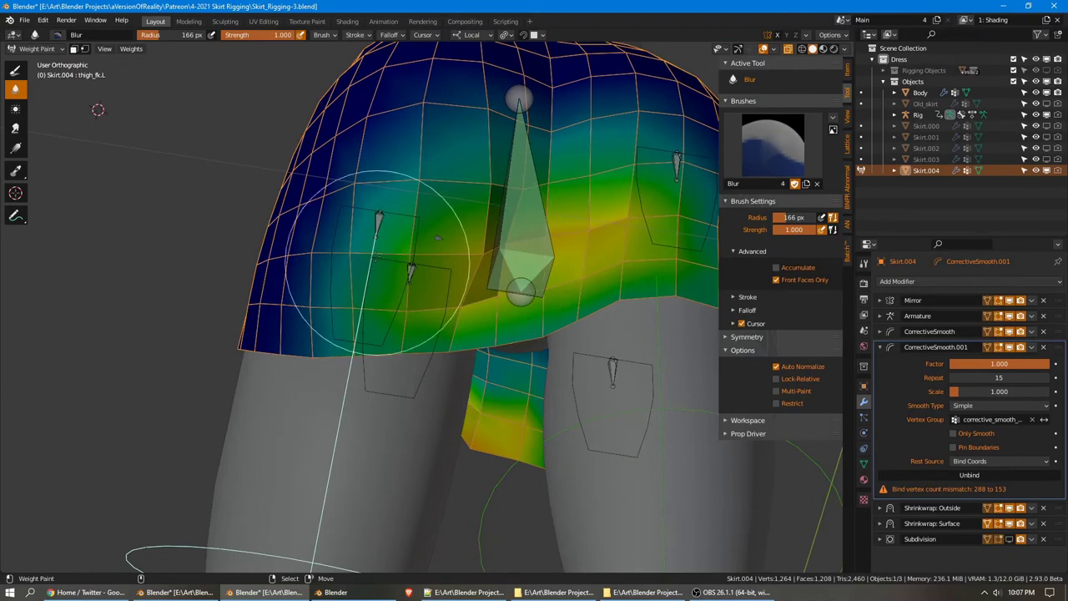
# Swing the left thigh control outward by about 55 degrees in the front view
pyautogui.moveTo(566, 192); pyautogui.dragTo(561, 310, button='middle')
pyautogui.moveTo(487, 451); pyautogui.dragTo(639, 322, button='middle')
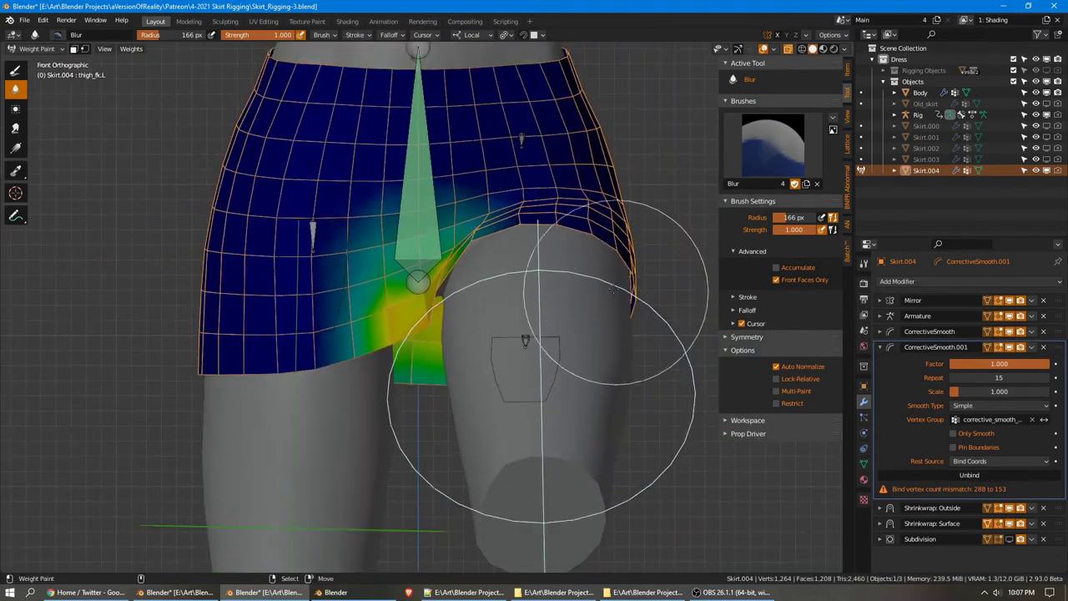
pyautogui.press('KP_1')
pyautogui.press('r')
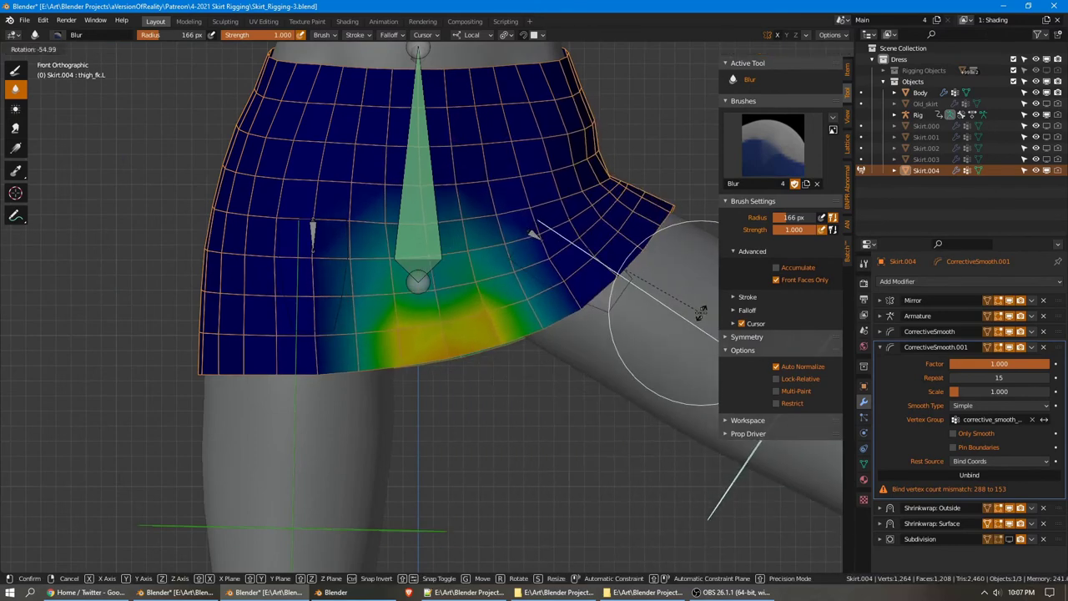
pyautogui.click(636, 303)
# Compare the skirt with CorrectiveSmooth.001 repeatedly disabled and enabled in the viewport
pyautogui.click(1011, 348)
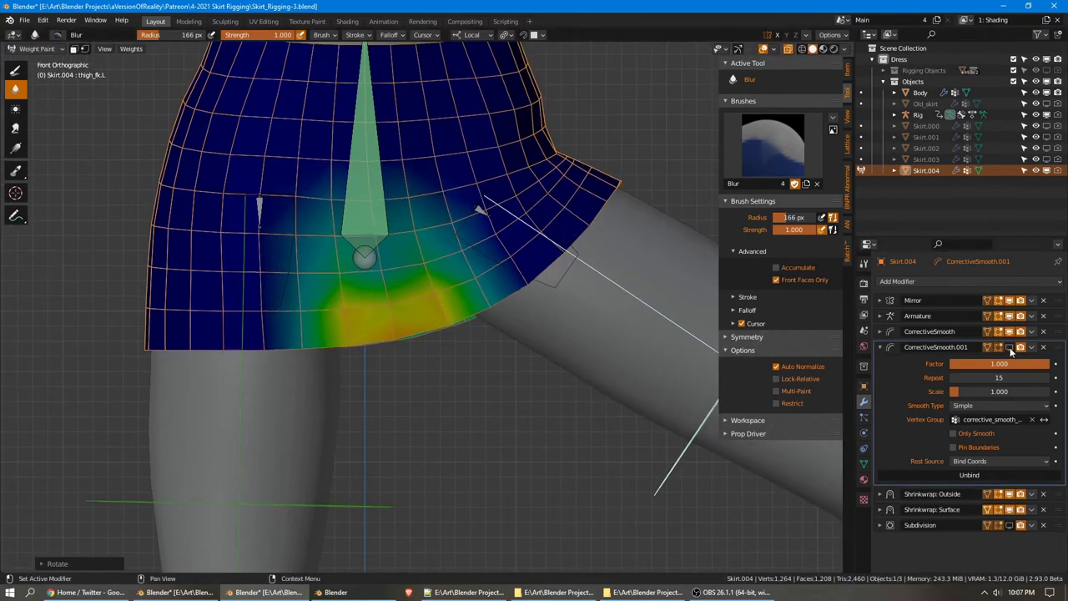
pyautogui.click(1010, 348)
pyautogui.click(1010, 348)
pyautogui.click(1010, 348)
pyautogui.click(1011, 348)
pyautogui.click(1011, 348)
pyautogui.click(1010, 348)
pyautogui.click(1010, 348)
# Clear the left thigh control's rotation and raise the leg forward around its local X axis
pyautogui.hotkey('alt', 'r')
pyautogui.moveTo(631, 353); pyautogui.dragTo(564, 459, button='middle')
pyautogui.press('r')
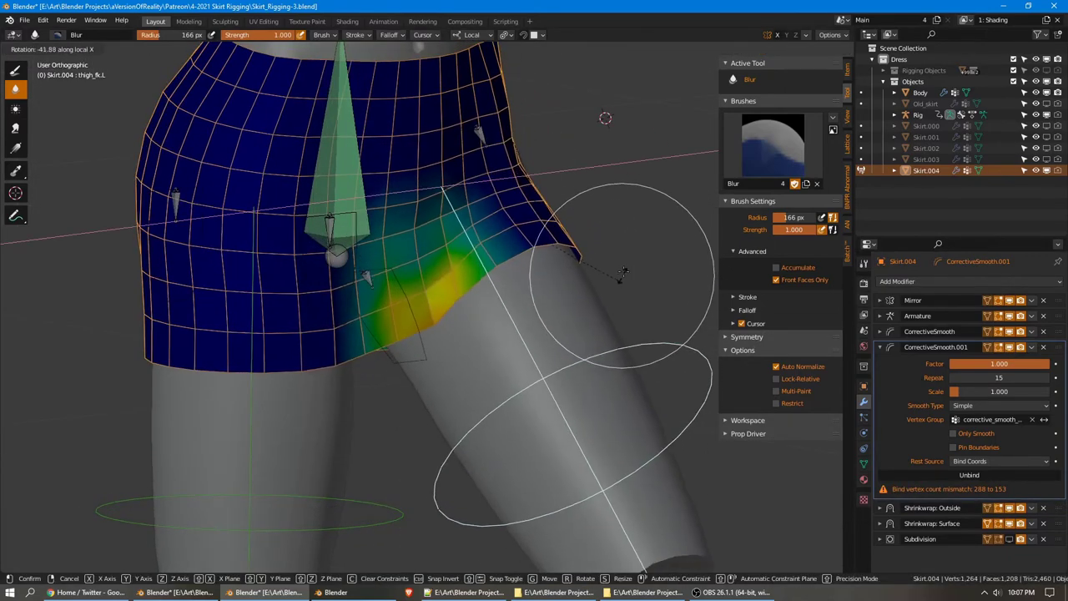
pyautogui.click(665, 210)
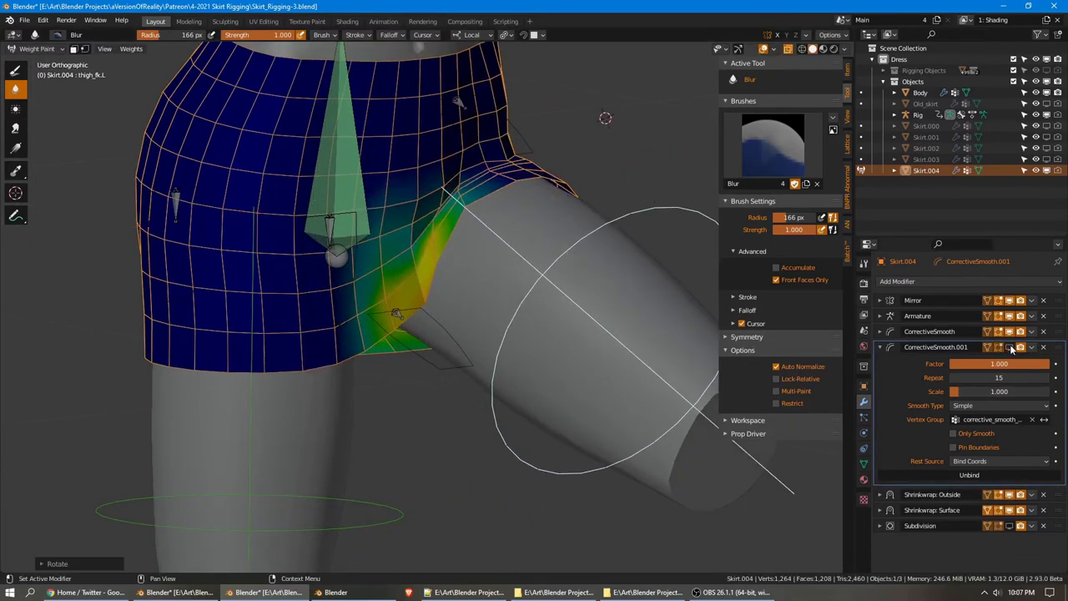
# Blur the corrective_smooth_middle weights along the front crease and hem beside the raised left thigh
pyautogui.keyDown('shift'); pyautogui.moveTo(569, 289); pyautogui.dragTo(596, 335, button='middle'); pyautogui.keyUp('shift')
pyautogui.scroll(5, 596, 335)
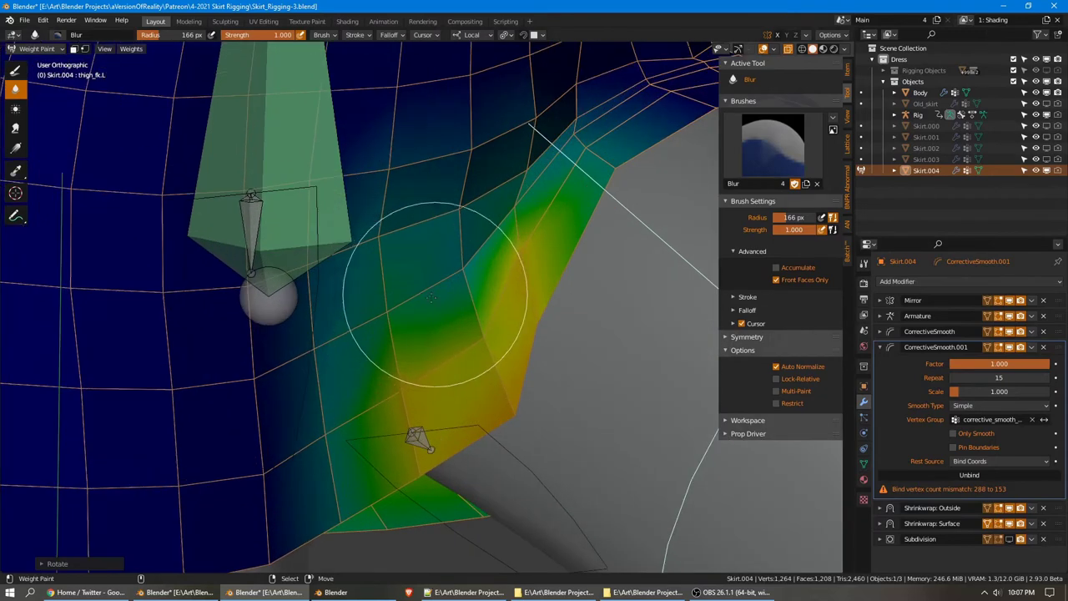
pyautogui.moveTo(462, 295); pyautogui.dragTo(501, 198)
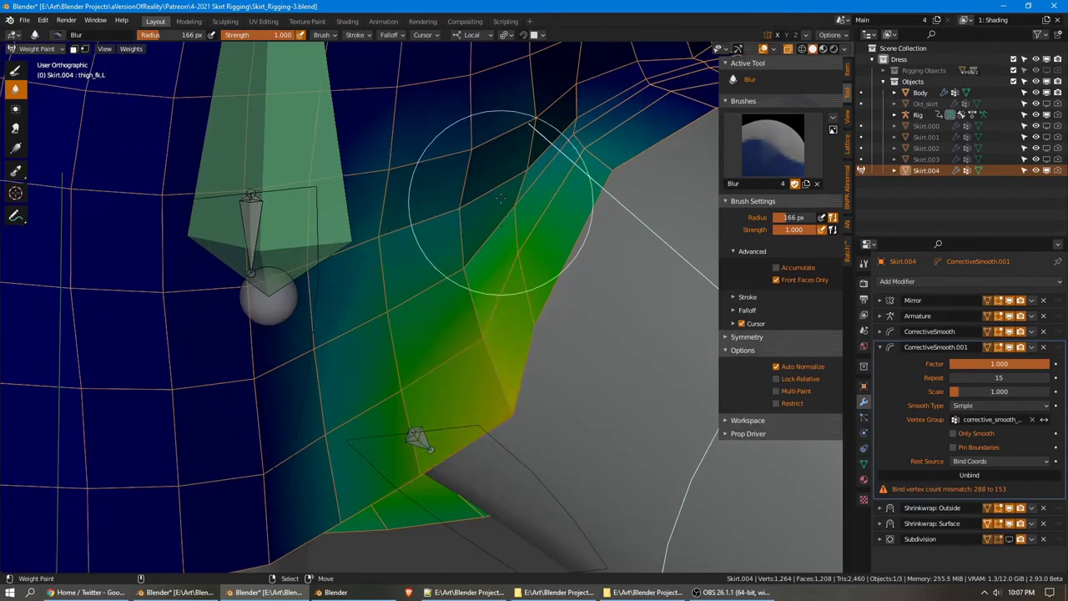
pyautogui.scroll(-3, 507, 159)
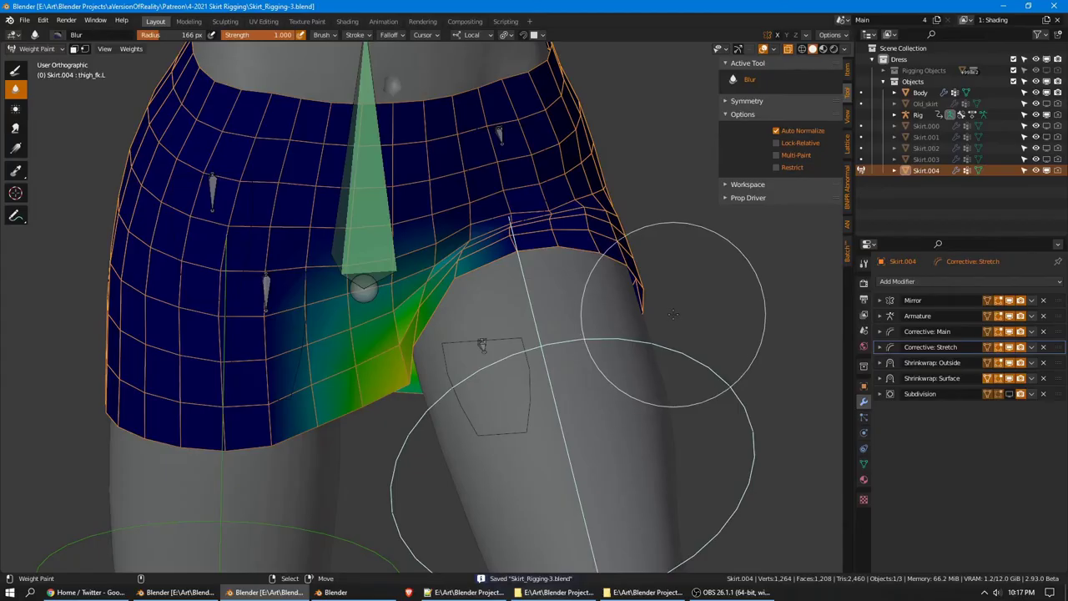
# Take Skirt.004 out of Weight Paint mode, put Rig into Pose mode, and inspect the skirt around the raised leg
pyautogui.hotkey('ctrl', 'Tab')
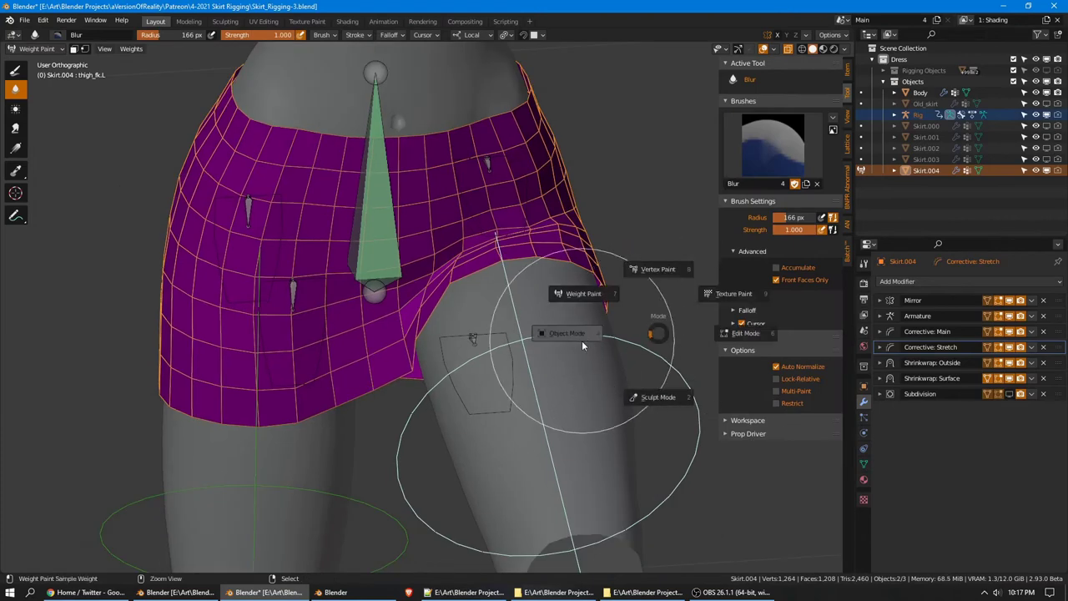
pyautogui.click(640, 357)
pyautogui.hotkey('ctrl', 'Tab')
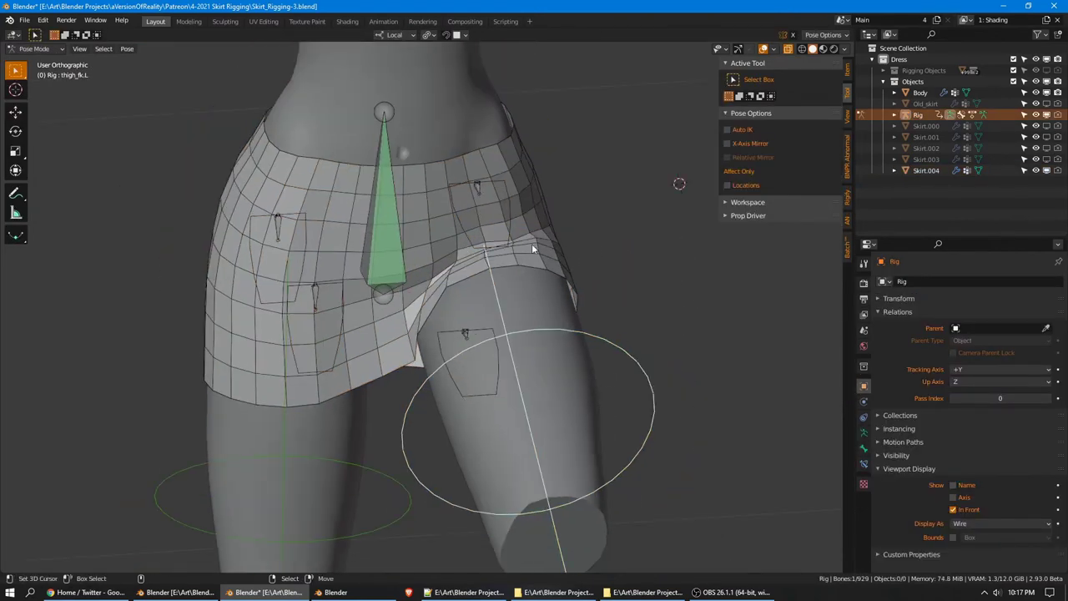
pyautogui.moveTo(533, 248); pyautogui.dragTo(496, 236, button='middle')
pyautogui.scroll(2, 496, 236)
pyautogui.scroll(-3, 542, 244)
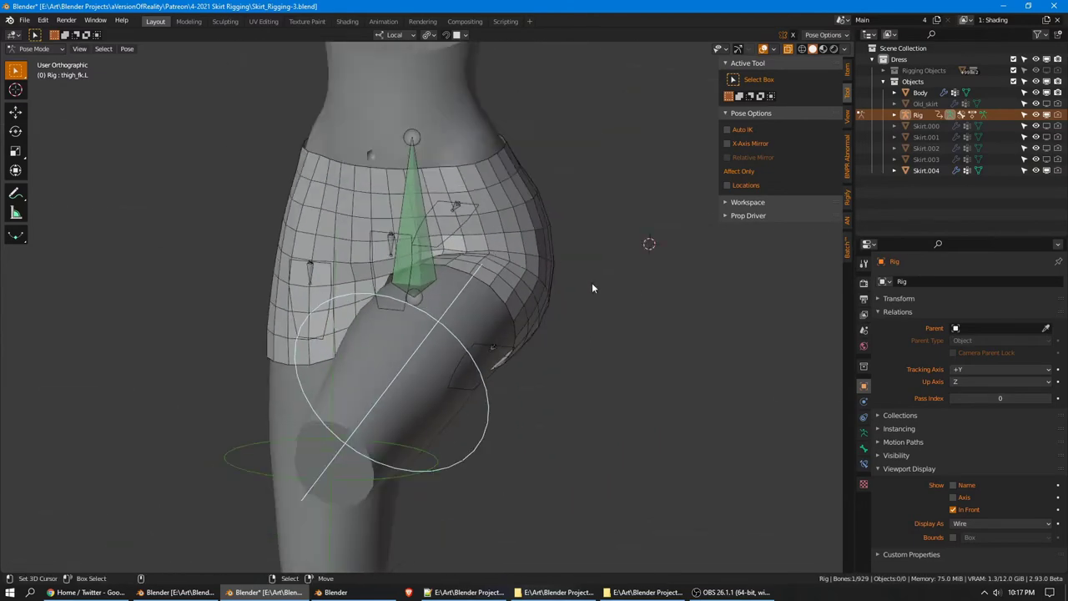
pyautogui.moveTo(591, 282); pyautogui.dragTo(528, 267, button='middle')
# Clear the left thigh control's rotation and try swinging the leg out to the side in the front view
pyautogui.press('KP_1')
pyautogui.hotkey('alt', 'r')
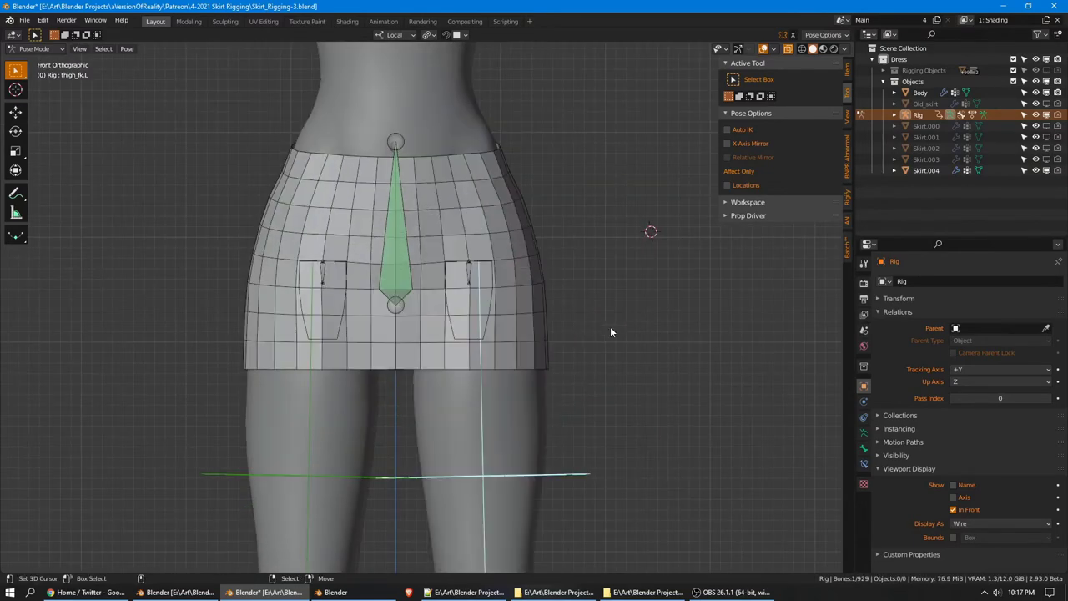
pyautogui.keyDown('shift'); pyautogui.moveTo(610, 326); pyautogui.dragTo(579, 256, button='middle'); pyautogui.keyUp('shift')
pyautogui.press('r')
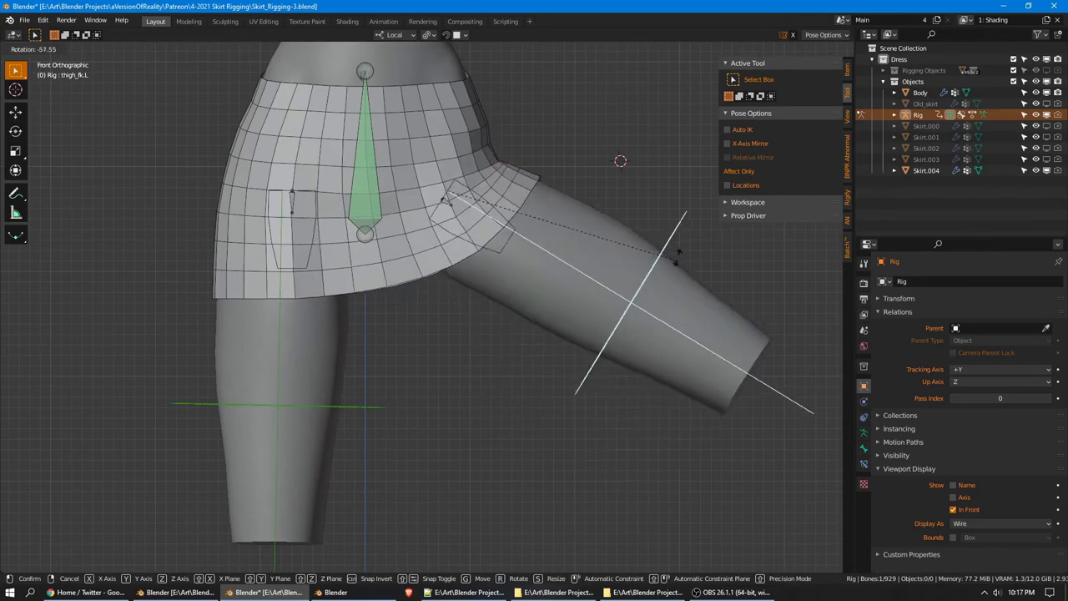
pyautogui.rightClick(626, 323)
# Test the skirt's front deformation by rotating the left thigh control forward around its local X axis
pyautogui.moveTo(626, 323); pyautogui.dragTo(581, 243, button='middle')
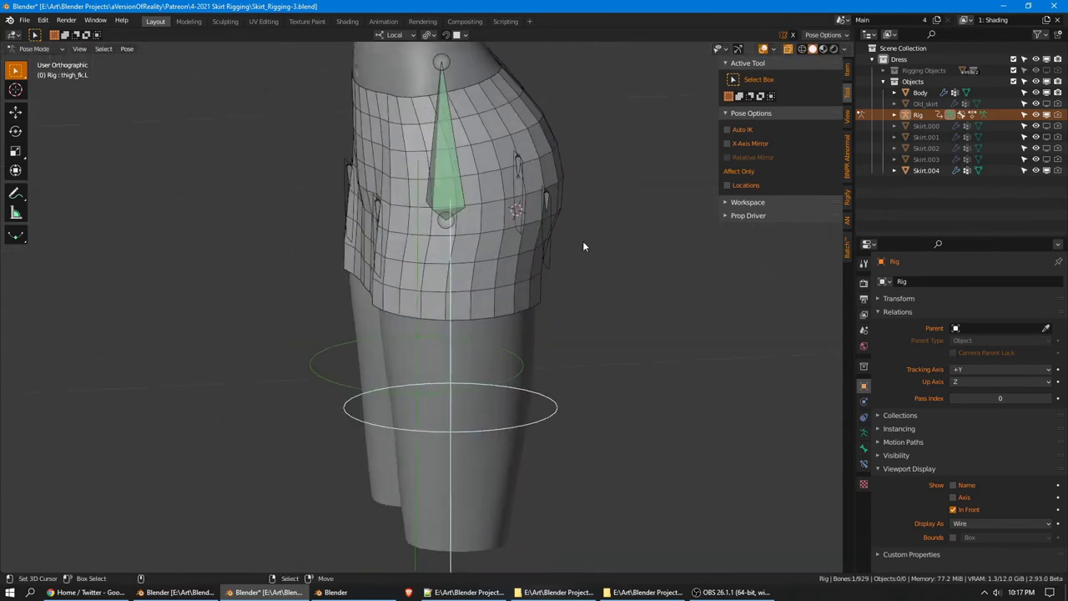
pyautogui.press('r')
pyautogui.press('x')
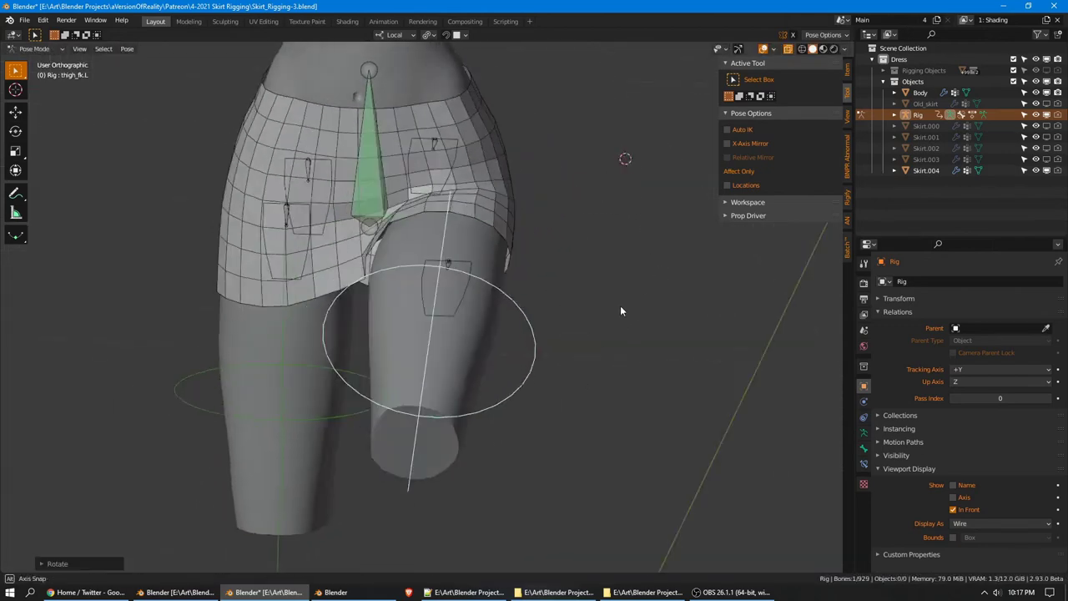
pyautogui.rightClick(534, 307)
pyautogui.moveTo(534, 306); pyautogui.dragTo(616, 296, button='middle')
# Test the skirt's back deformation by rotating the left thigh control around its local X axis, viewed from behind
pyautogui.press('r')
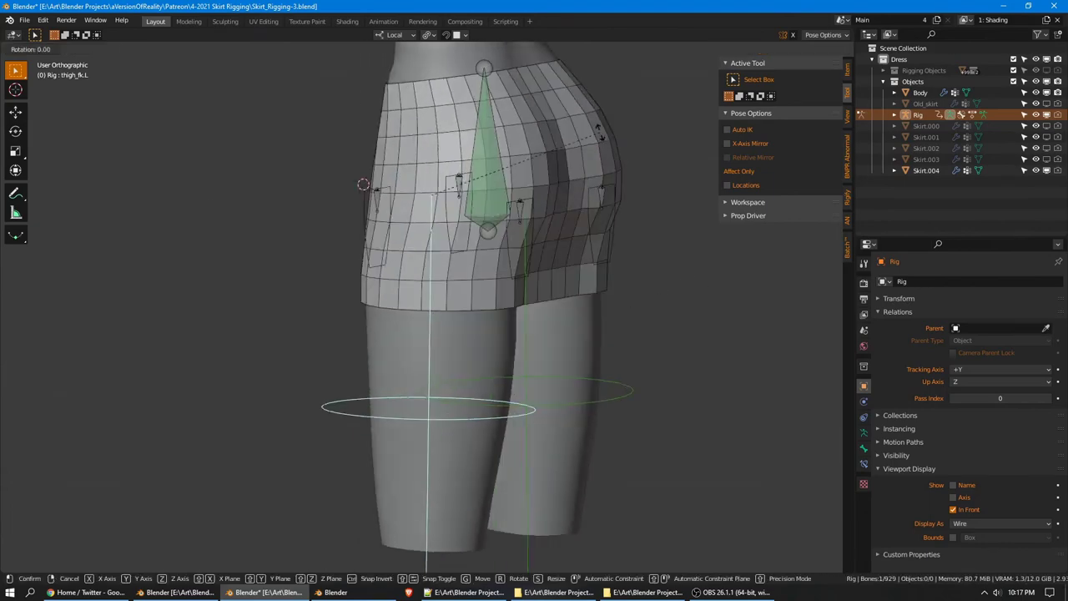
pyautogui.press('x')
pyautogui.click(578, 372)
pyautogui.moveTo(501, 107); pyautogui.dragTo(542, 242, button='middle')
pyautogui.press('r')
pyautogui.press('x')
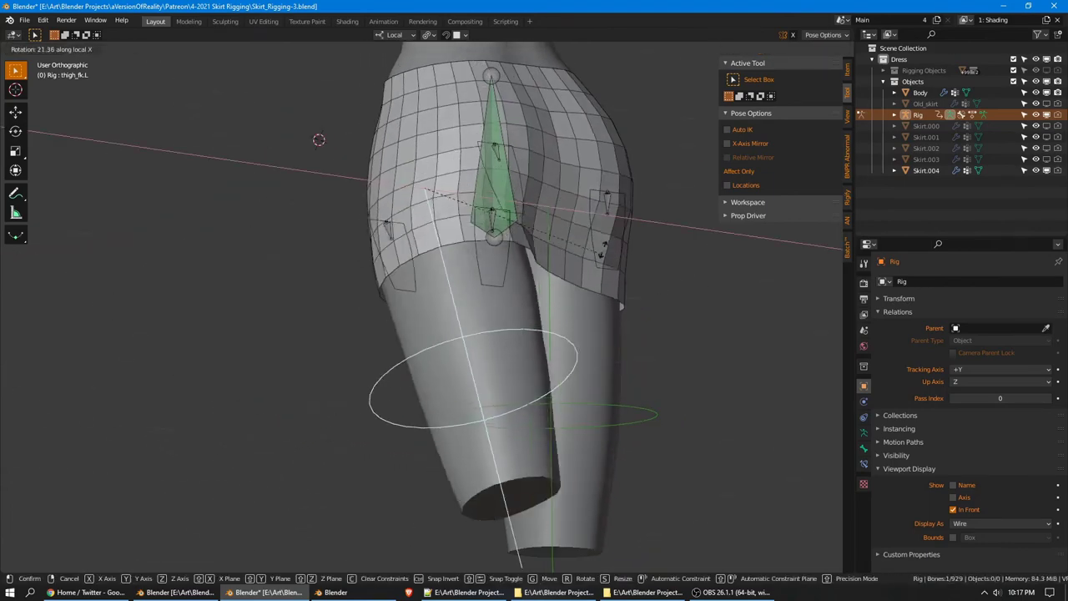
pyautogui.click(541, 180)
# Readjust the left thigh's local X rotation while examining the back of the skirt from a lower angle
pyautogui.moveTo(541, 180); pyautogui.dragTo(365, 192, button='middle')
pyautogui.press('r')
pyautogui.press('x')
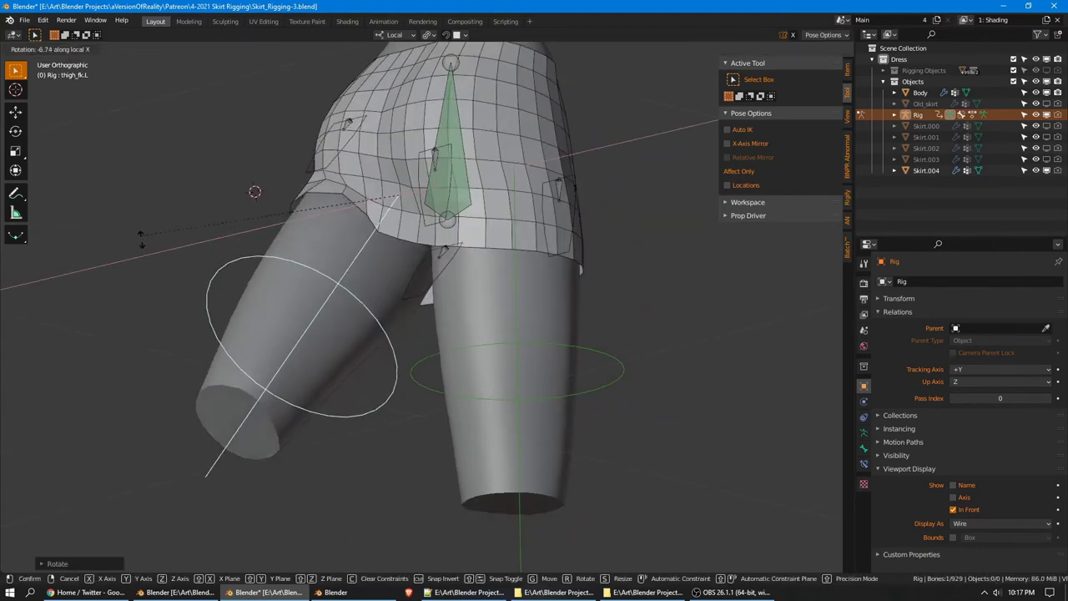
pyautogui.rightClick(138, 218)
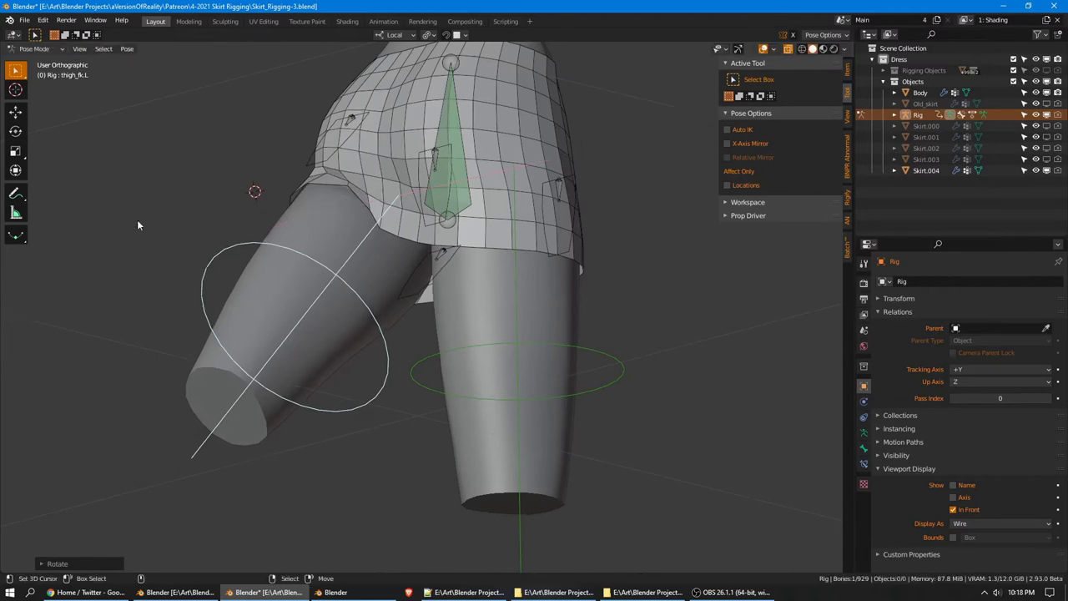
# Undo the left thigh rotation and test the skirt's back by swinging the leg sideways around the control's local Z axis
pyautogui.moveTo(138, 218); pyautogui.dragTo(282, 254, button='middle')
pyautogui.hotkey('ctrl', 'z')
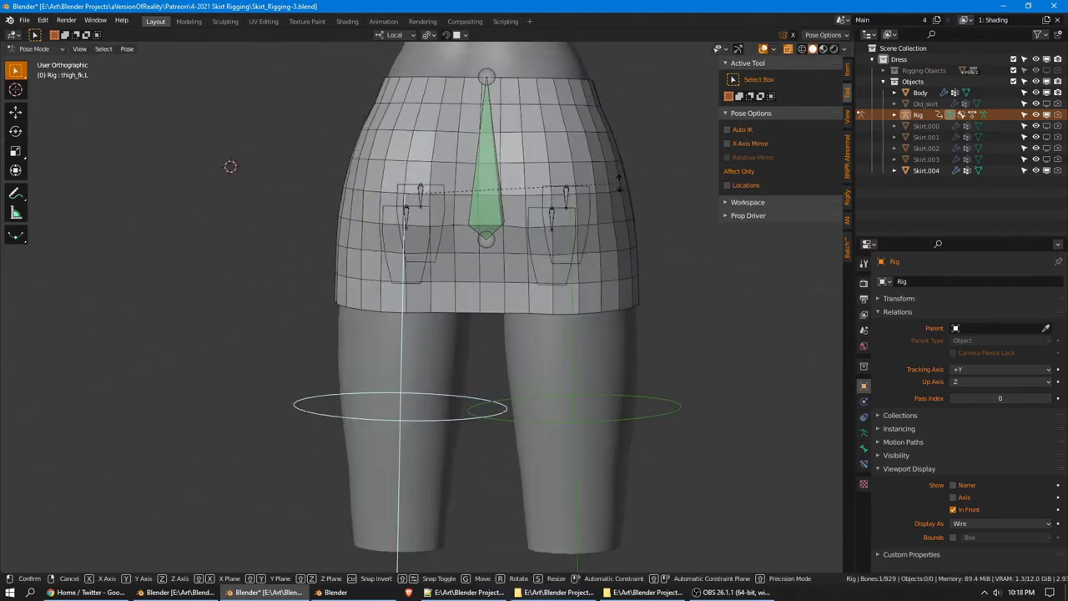
pyautogui.press('z')
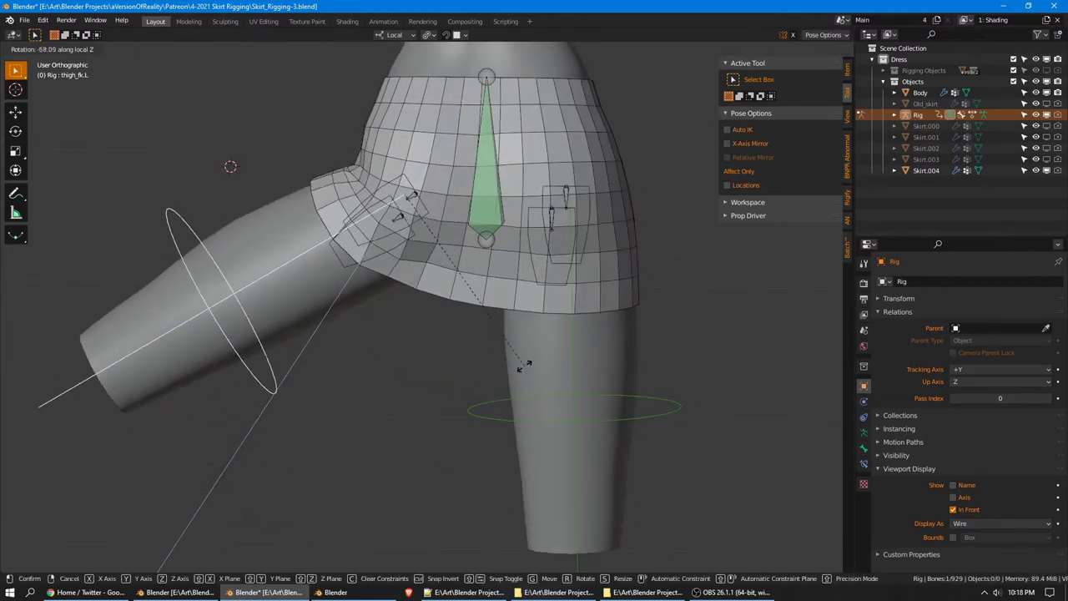
pyautogui.click(534, 346)
pyautogui.scroll(4, 562, 336)
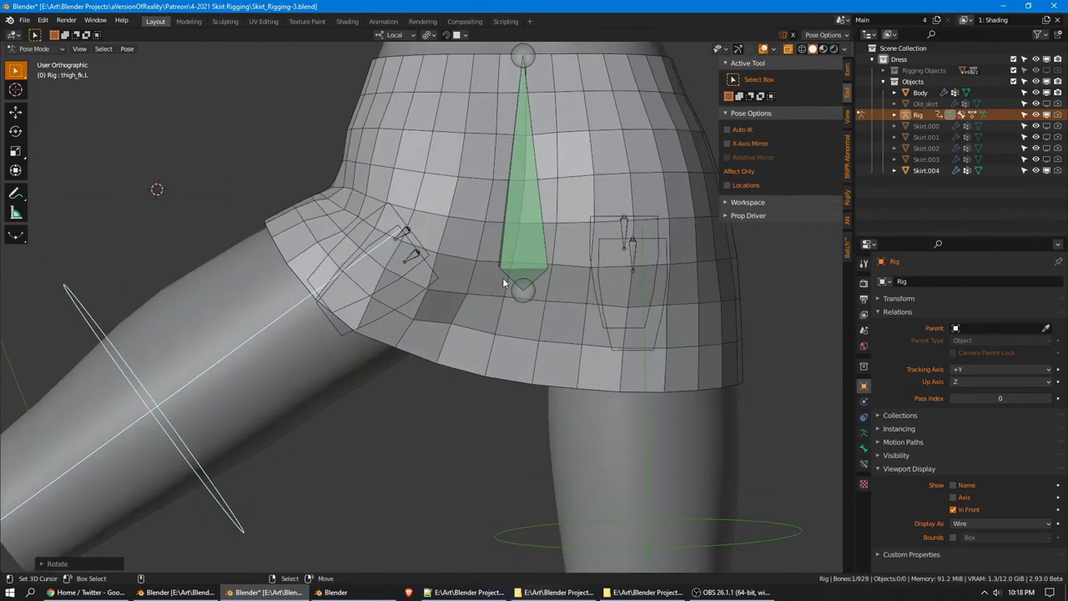
pyautogui.moveTo(503, 282); pyautogui.dragTo(555, 294, button='middle')
# Enable the Subdivision modifier's viewport display on Skirt.004 and inspect the smoothed skirt in the current leg pose
pyautogui.click(955, 170)
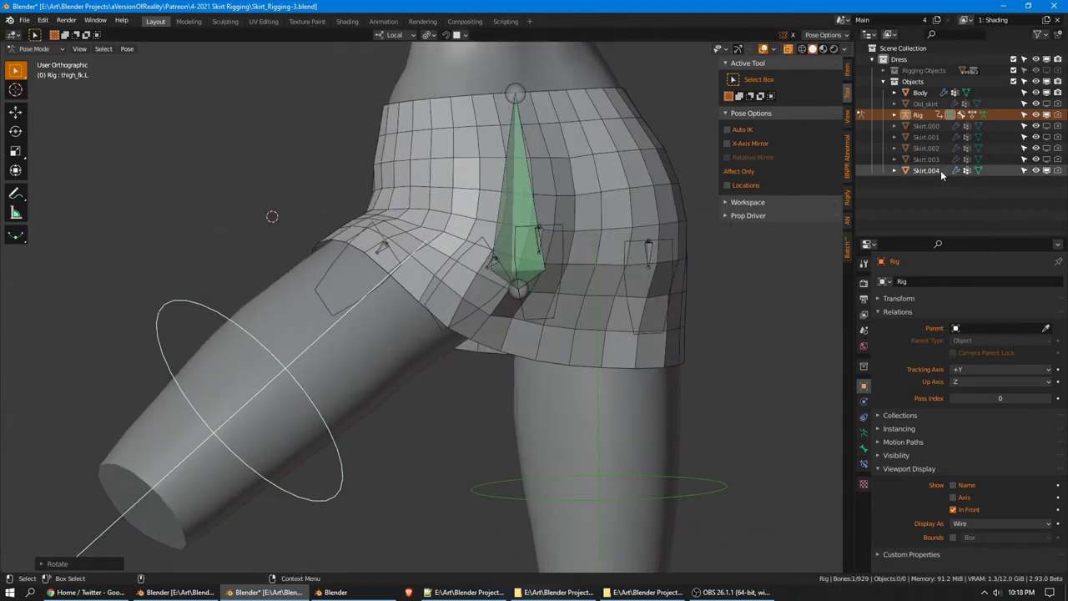
pyautogui.click(1009, 394)
pyautogui.scroll(-2, 489, 242)
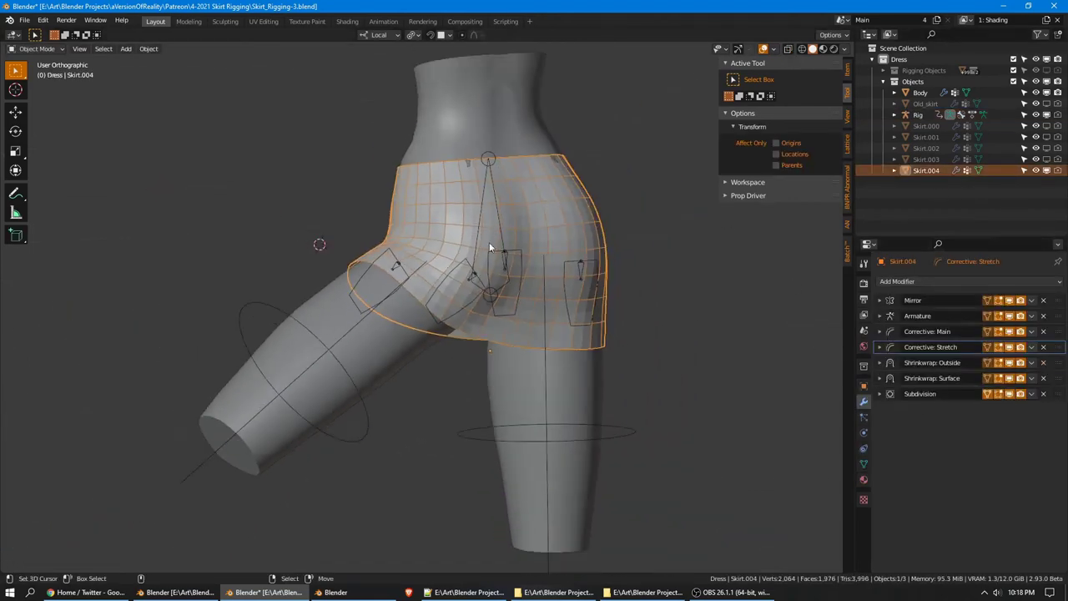
pyautogui.moveTo(489, 242); pyautogui.dragTo(421, 258, button='middle')
# Reselect the left thigh control and test the skirt's front by rotating it forward around its local X axis in two passes
pyautogui.rightClick(289, 348)
pyautogui.moveTo(251, 315); pyautogui.dragTo(568, 293, button='middle')
pyautogui.press('KP_1')
pyautogui.press('r')
pyautogui.press('x')
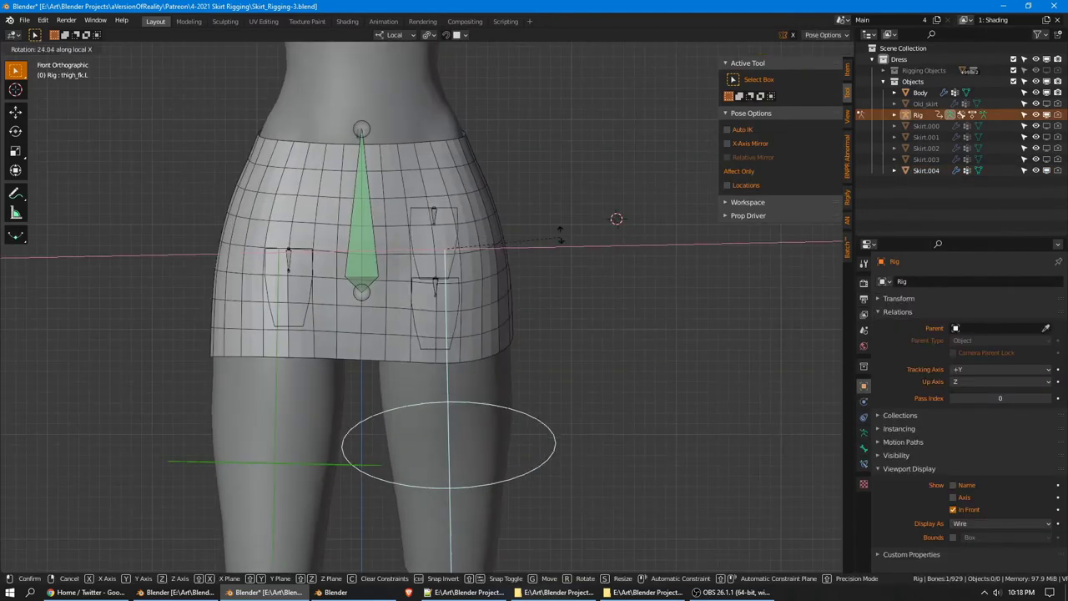
pyautogui.click(584, 464)
pyautogui.moveTo(585, 462); pyautogui.dragTo(657, 435, button='middle')
pyautogui.press('r')
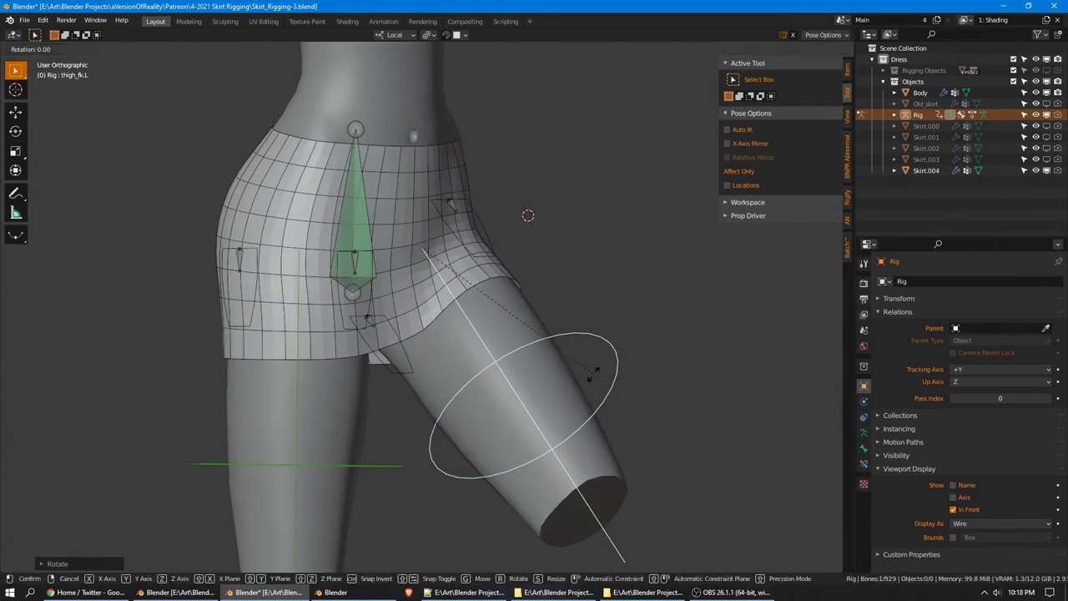
pyautogui.press('x')
pyautogui.click(644, 309)
pyautogui.moveTo(644, 308); pyautogui.dragTo(627, 334, button='middle')
# Swing the raised left thigh inward and outward around its local Z axis to examine the skirt's front
pyautogui.press('r')
pyautogui.press('z')
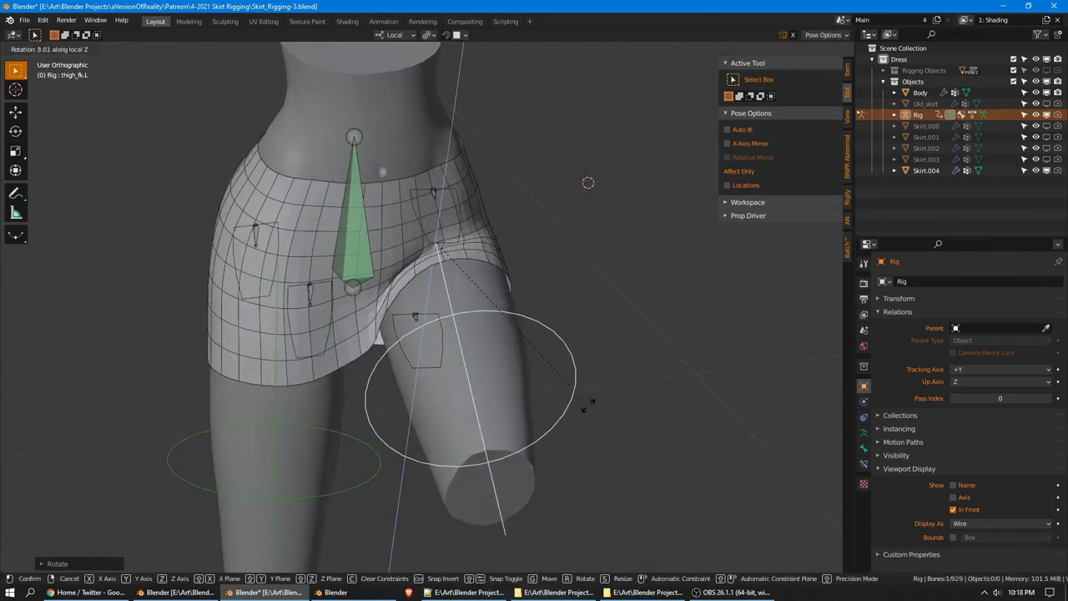
pyautogui.click(548, 409)
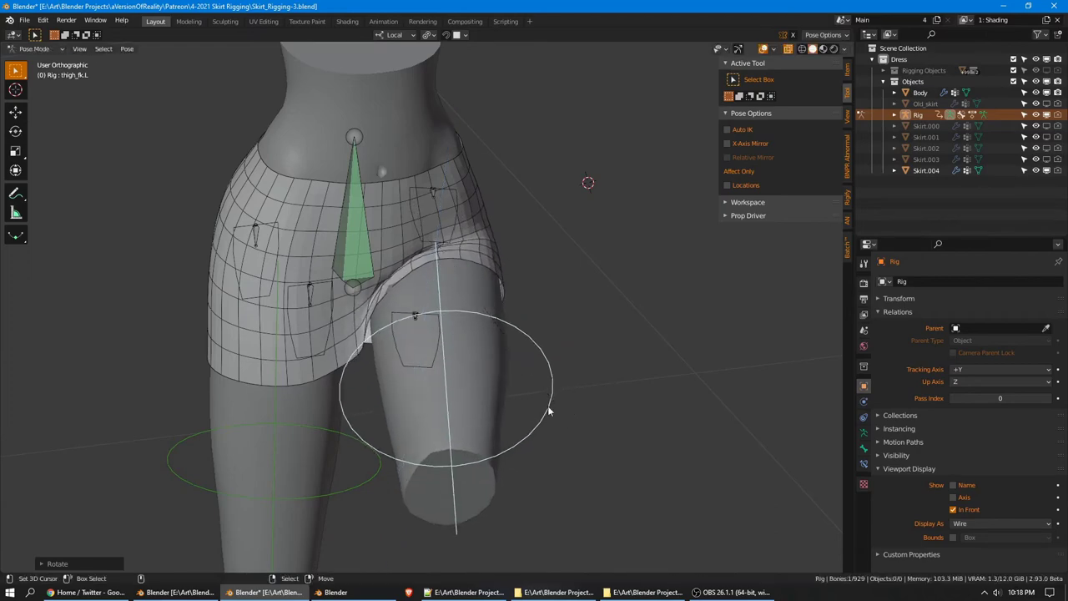
pyautogui.moveTo(392, 290); pyautogui.dragTo(488, 379, button='middle')
pyautogui.press('r')
pyautogui.press('z')
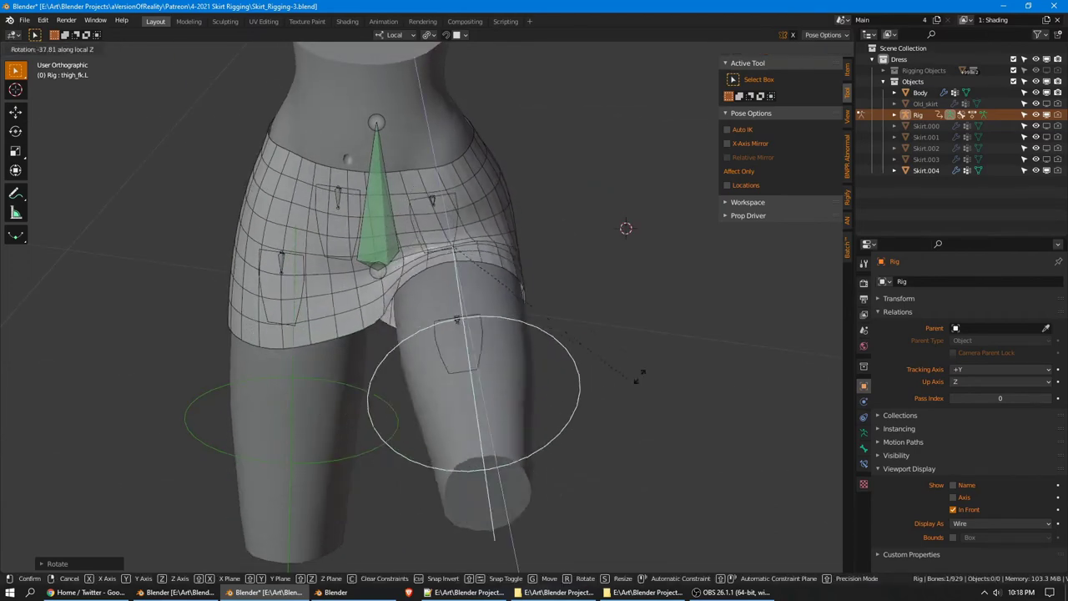
pyautogui.click(563, 312)
pyautogui.moveTo(561, 311)
pyautogui.mouseDown(button='middle')
pyautogui.moveTo(608, 276)
pyautogui.moveTo(576, 300)
pyautogui.mouseUp(button='middle')
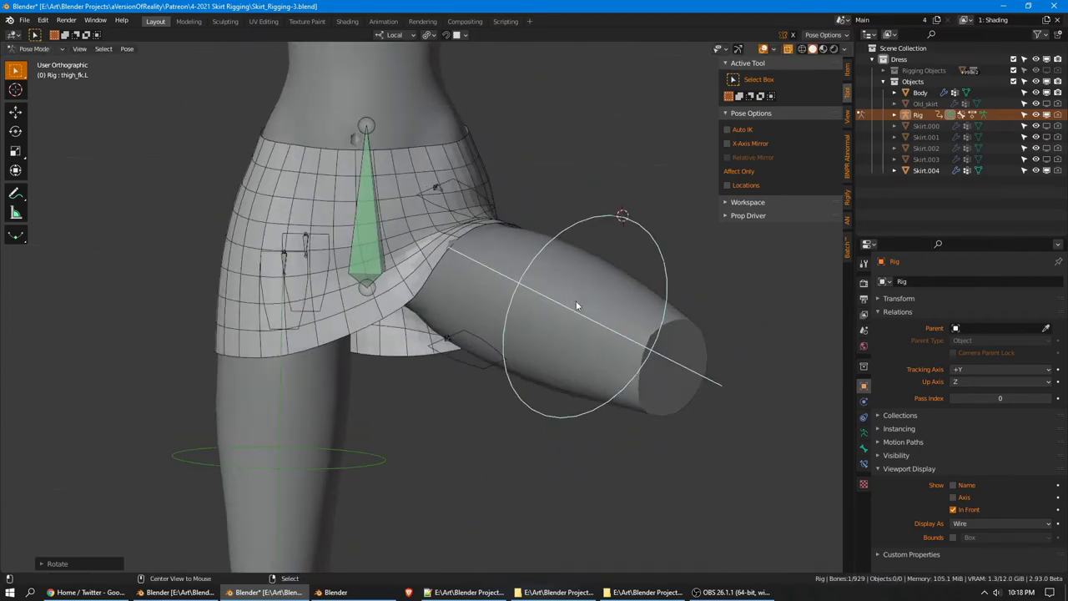
# Clear the left thigh control's rotation and test swinging the leg out to the side around its local Z axis
pyautogui.hotkey('alt', 'r')
pyautogui.moveTo(575, 402); pyautogui.dragTo(534, 390, button='middle')
pyautogui.press('r')
pyautogui.press('z')
pyautogui.click(646, 337)
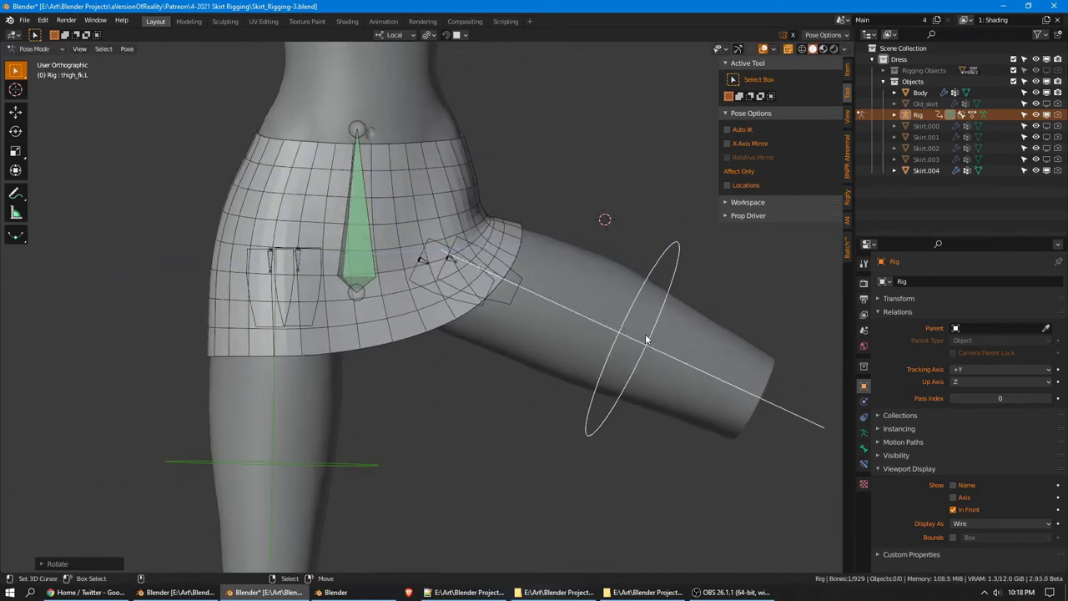
# Undo the swing, test another local Z rotation of the left thigh from behind the skirt, and undo it too
pyautogui.moveTo(530, 186); pyautogui.dragTo(474, 253, button='middle')
pyautogui.hotkey('ctrl', 'z')
pyautogui.press('r')
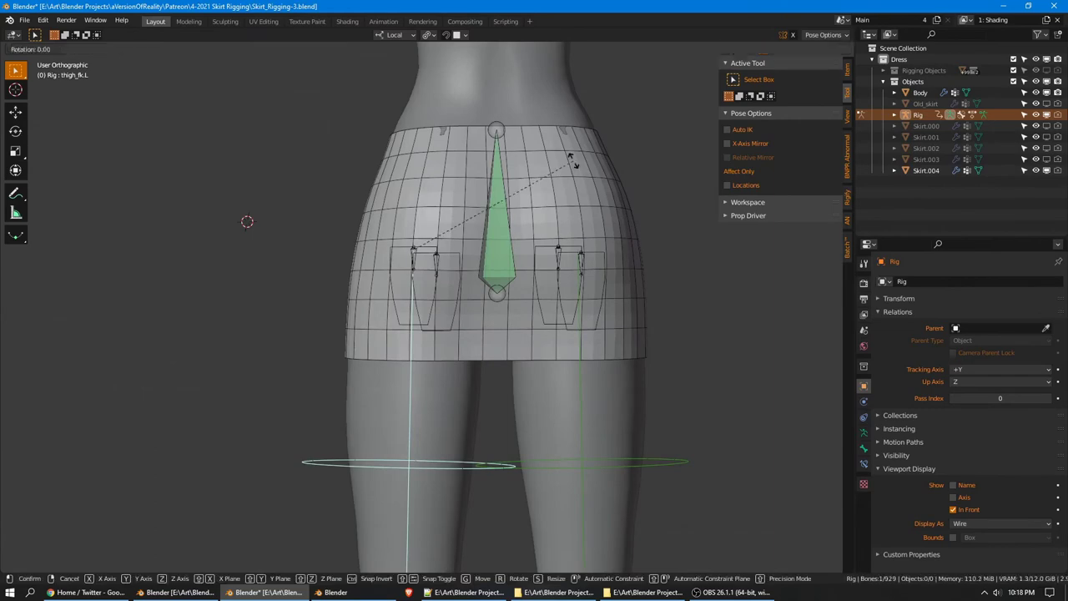
pyautogui.press('x')
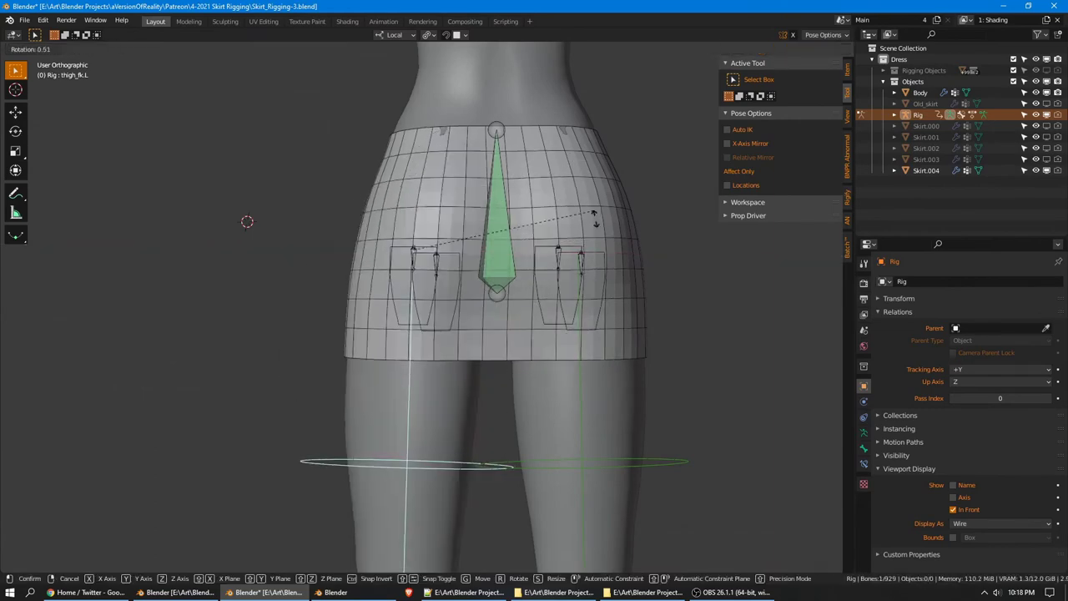
pyautogui.press('z')
pyautogui.click(556, 369)
pyautogui.moveTo(499, 278); pyautogui.dragTo(665, 264, button='middle')
pyautogui.hotkey('ctrl', 'z')
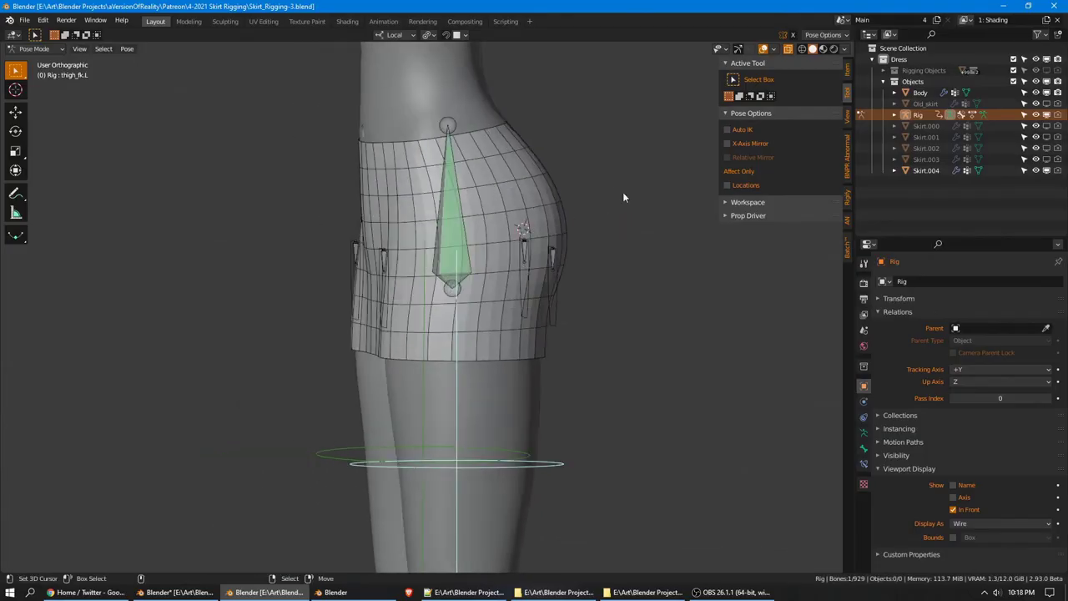
# Raise the left thigh forward around its local X axis and view the back of the skirt where the body pokes through
pyautogui.press('r')
pyautogui.press('x')
pyautogui.click(701, 279)
pyautogui.moveTo(701, 279); pyautogui.dragTo(917, 179, button='middle')
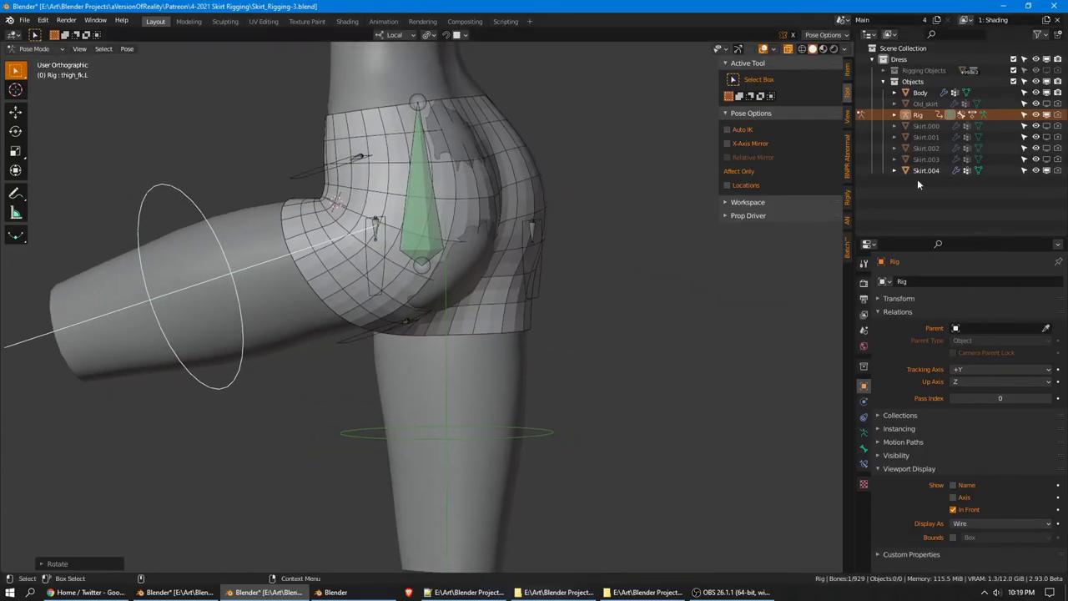
# Show the rig's corrective bones, select the left rear corrective bone and open its bone constraints
pyautogui.click(864, 433)
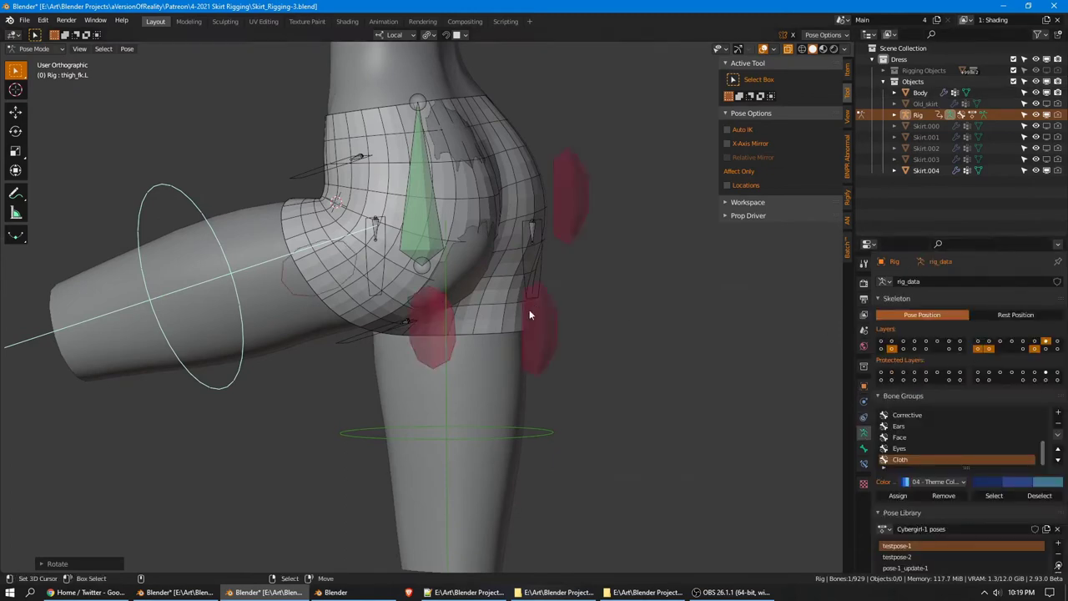
pyautogui.click(433, 335)
pyautogui.moveTo(433, 335); pyautogui.dragTo(793, 418, button='middle')
pyautogui.click(863, 464)
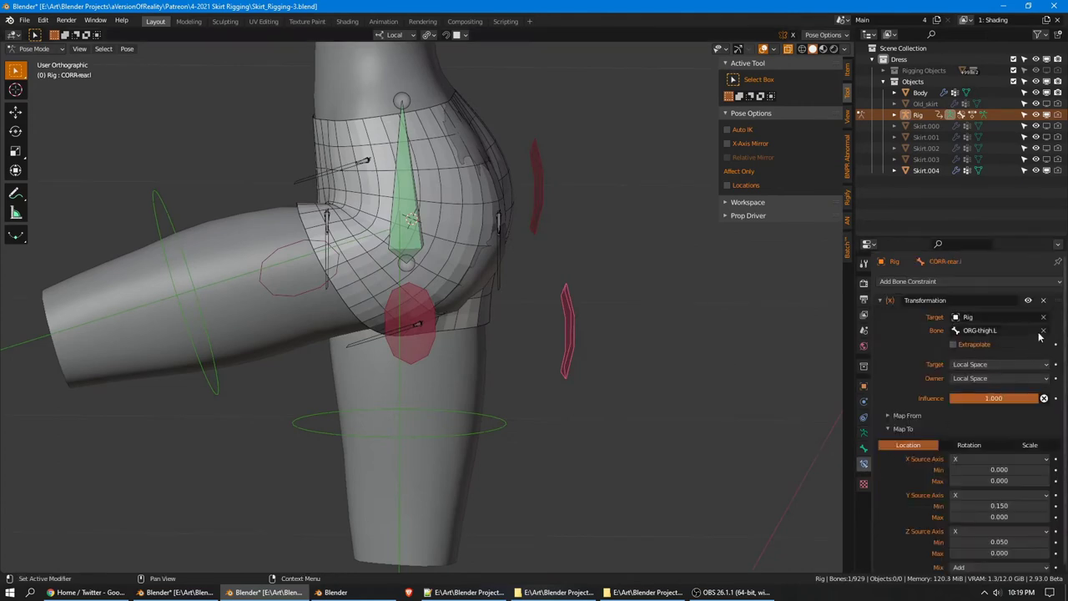
# Toggle the left rear corrective bone's Transformation constraint off and on to compare its effect on the buttock
pyautogui.click(1029, 301)
pyautogui.click(1029, 301)
pyautogui.click(1028, 301)
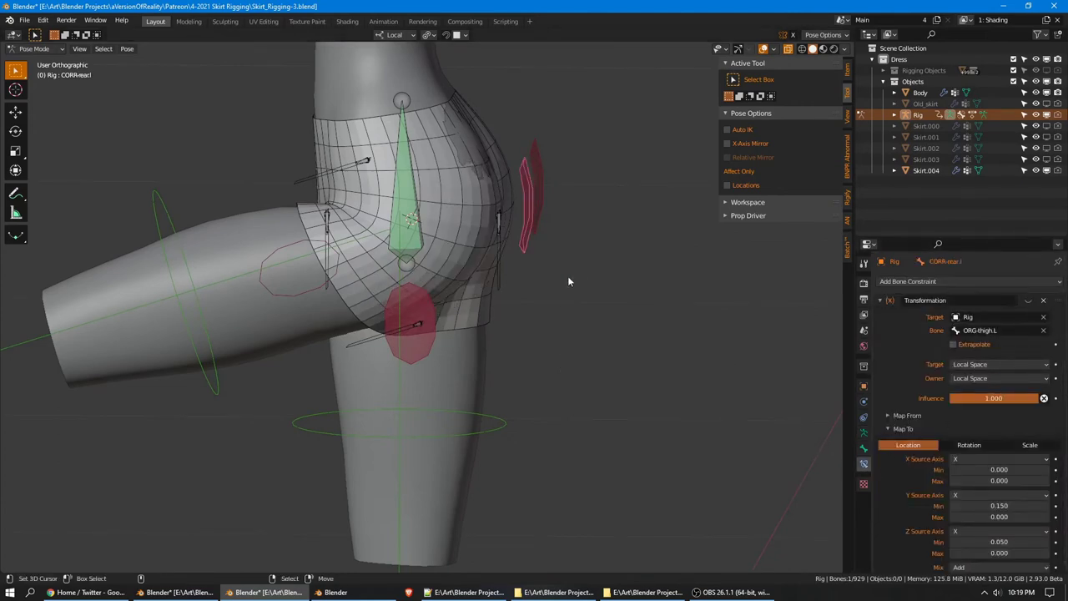
pyautogui.moveTo(567, 277); pyautogui.dragTo(473, 236, button='middle')
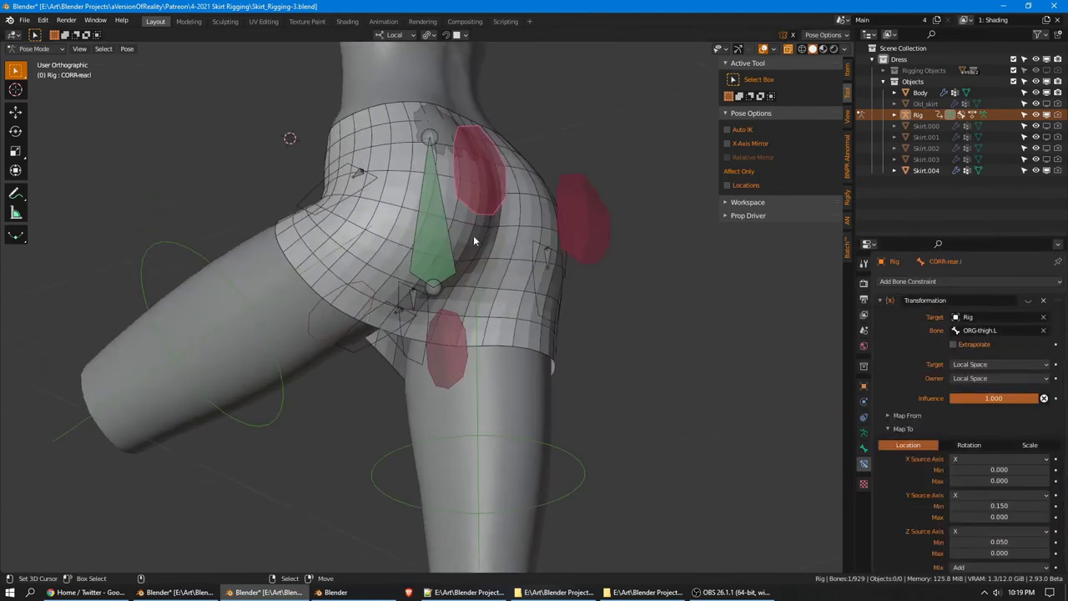
pyautogui.click(1029, 302)
pyautogui.moveTo(555, 246); pyautogui.dragTo(574, 357, button='middle')
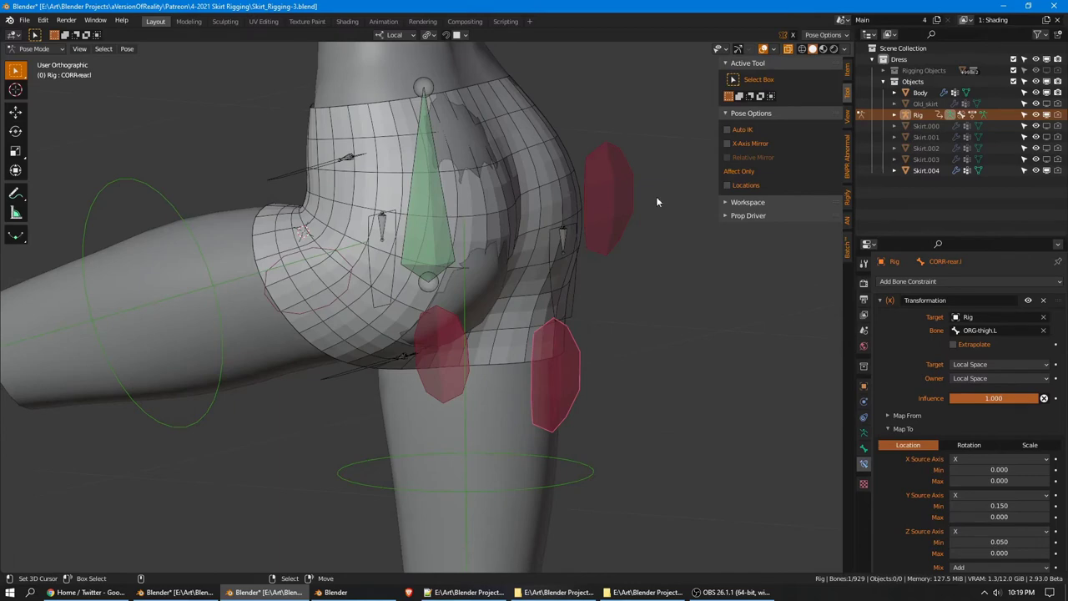
# Hide Skirt.004 temporarily and inspect the left rear corrective bone's weights on the Body in Weight Paint mode
pyautogui.click(1048, 171)
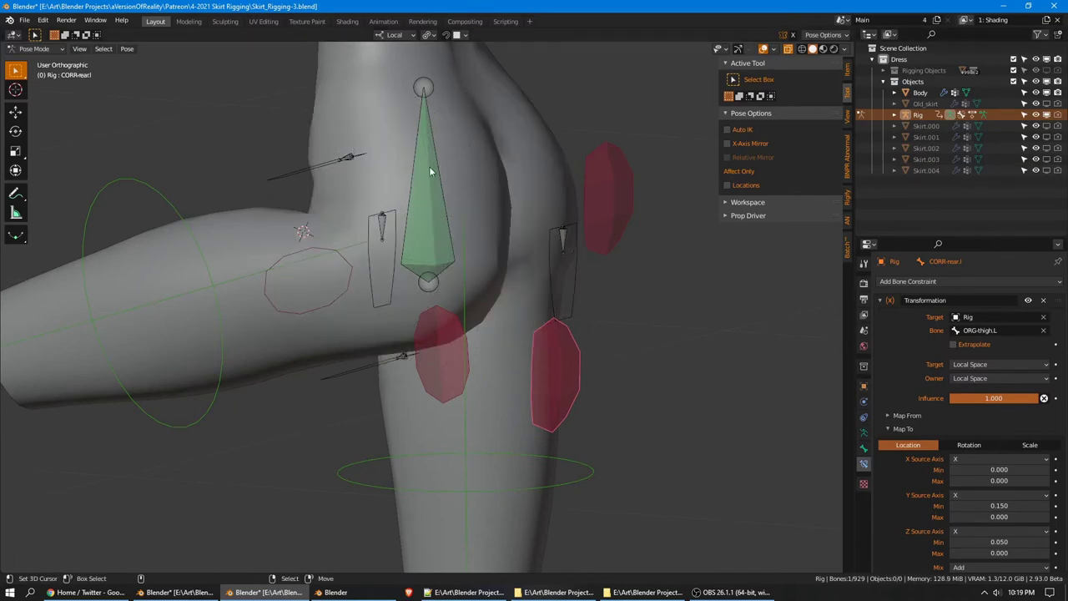
pyautogui.click(920, 93)
pyautogui.hotkey('ctrl', 'Tab')
pyautogui.click(395, 168)
pyautogui.moveTo(555, 370)
pyautogui.mouseDown(button='middle')
pyautogui.moveTo(394, 274)
pyautogui.moveTo(369, 226)
pyautogui.moveTo(429, 214)
pyautogui.moveTo(429, 250)
pyautogui.moveTo(531, 271)
pyautogui.moveTo(500, 276)
pyautogui.moveTo(534, 292)
pyautogui.moveTo(513, 298)
pyautogui.mouseUp(button='middle')
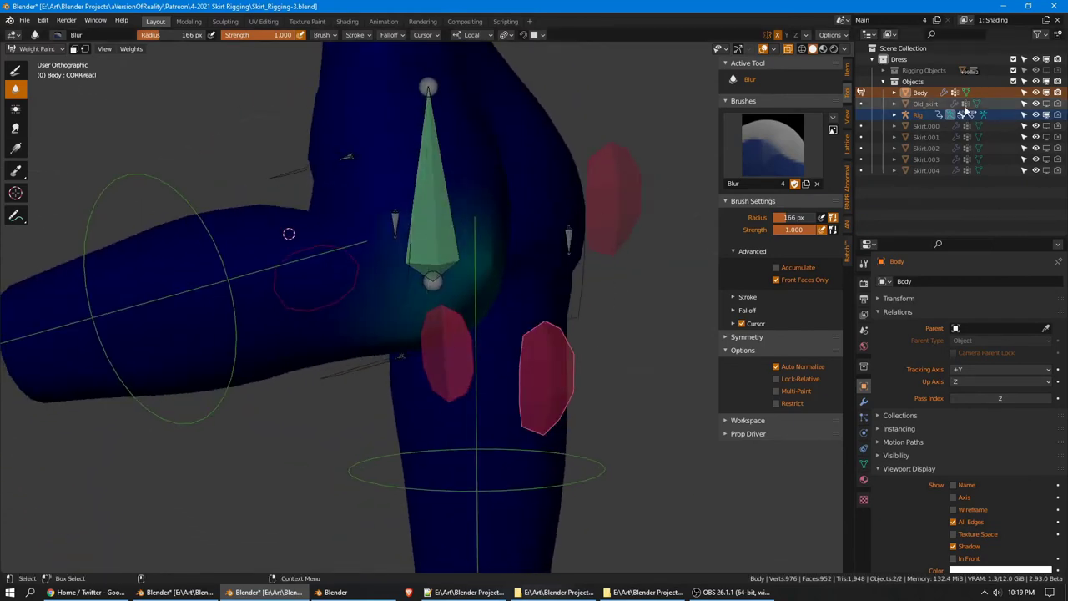
pyautogui.click(1047, 170)
pyautogui.hotkey('ctrl', 'Tab')
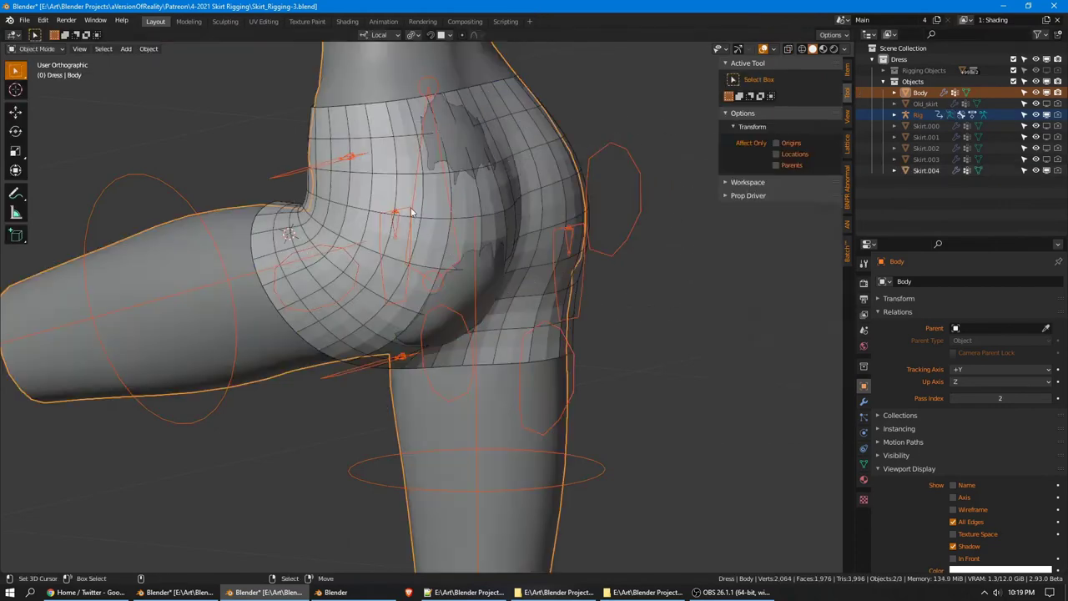
# Duplicate Skirt.004 in place as Skirt.005, hide the original in the viewport and save the file
pyautogui.click(904, 176)
pyautogui.rightClick(666, 163)
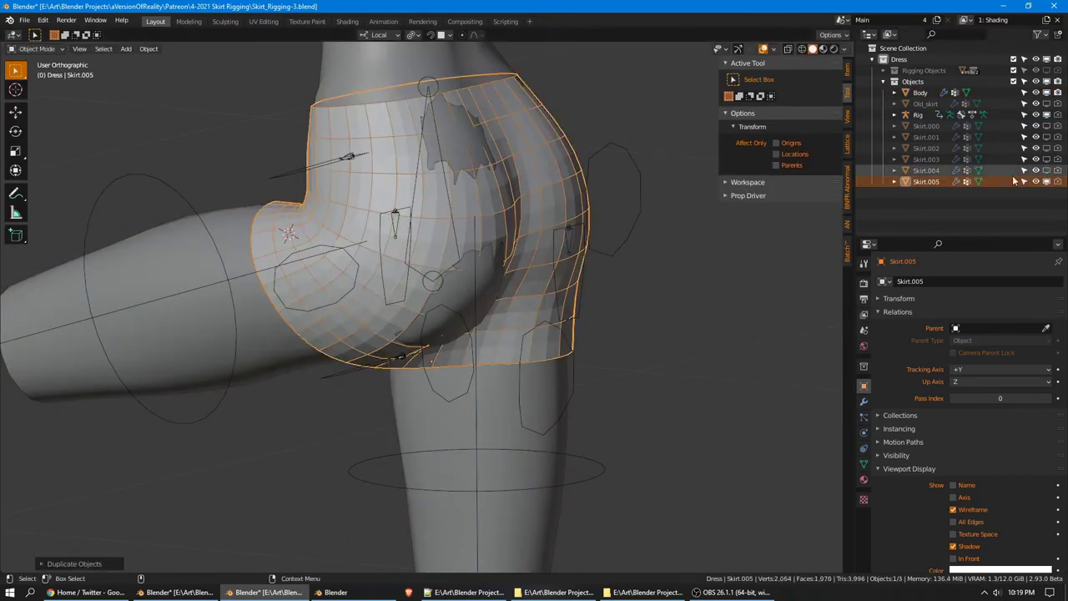
pyautogui.hotkey('ctrl', 's')
# Turn off viewport display of both Corrective, both Shrinkwrap and the Subdivision modifiers on Skirt.005, leaving Mirror and Armature visible
pyautogui.click(864, 401)
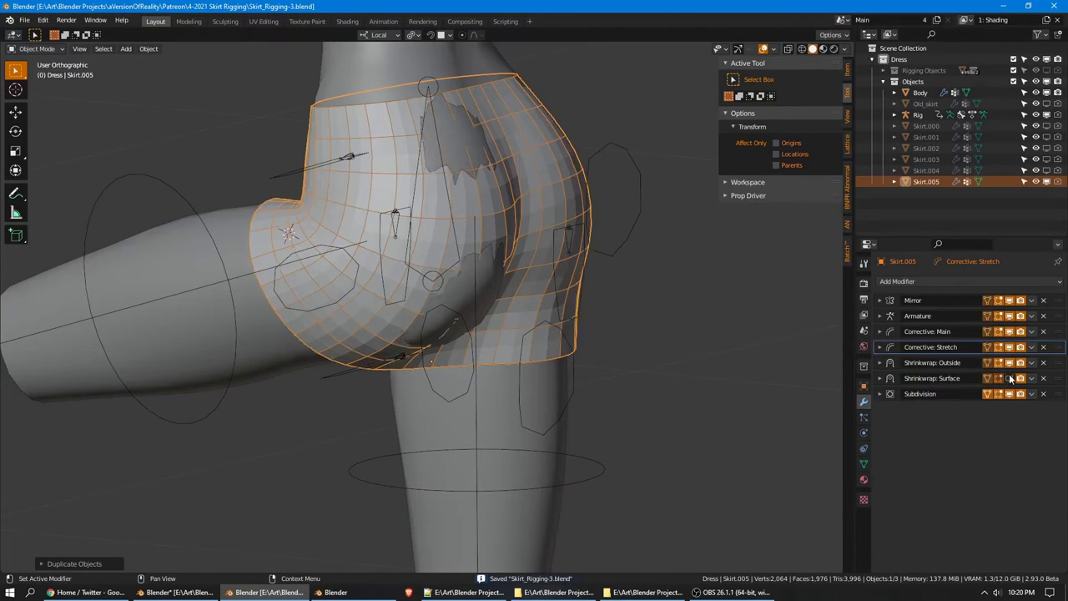
pyautogui.moveTo(1009, 378); pyautogui.dragTo(1009, 332)
pyautogui.click(1009, 393)
pyautogui.keyDown('shift'); pyautogui.moveTo(706, 290); pyautogui.dragTo(709, 296, button='middle'); pyautogui.keyUp('shift')
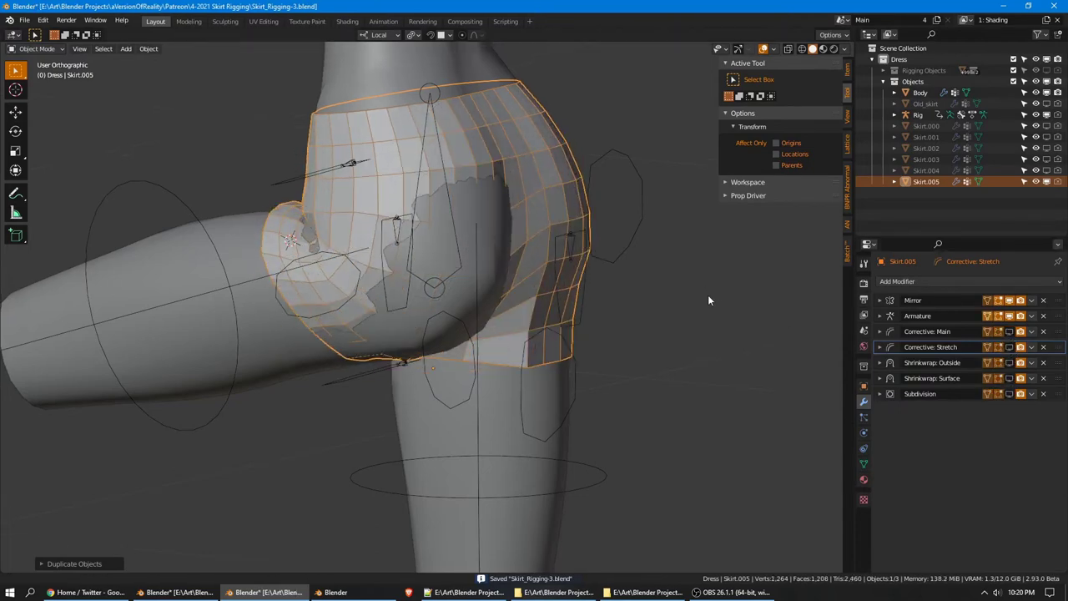
pyautogui.scroll(2, 590, 264)
pyautogui.hotkey('ctrl', 'Tab')
pyautogui.click(459, 160)
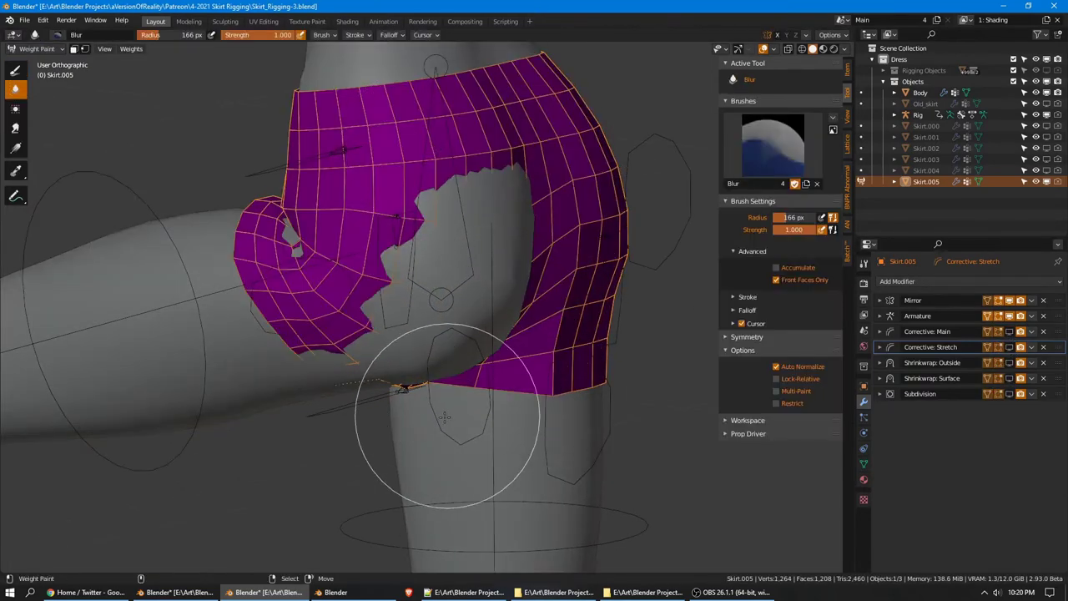
pyautogui.moveTo(445, 417); pyautogui.dragTo(554, 391, button='middle')
# Put the Rig in Pose Mode and enter Weight Paint on Skirt.005 with the rig's bones available
pyautogui.rightClick(653, 349)
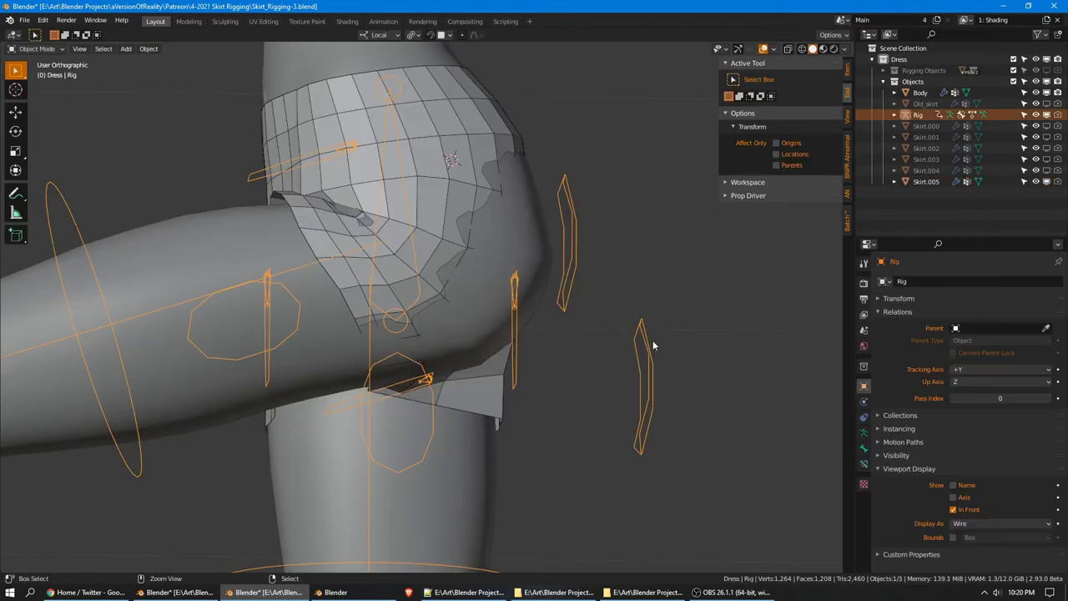
pyautogui.hotkey('ctrl', 'Tab')
pyautogui.click(934, 181)
pyautogui.hotkey('ctrl', 'Tab')
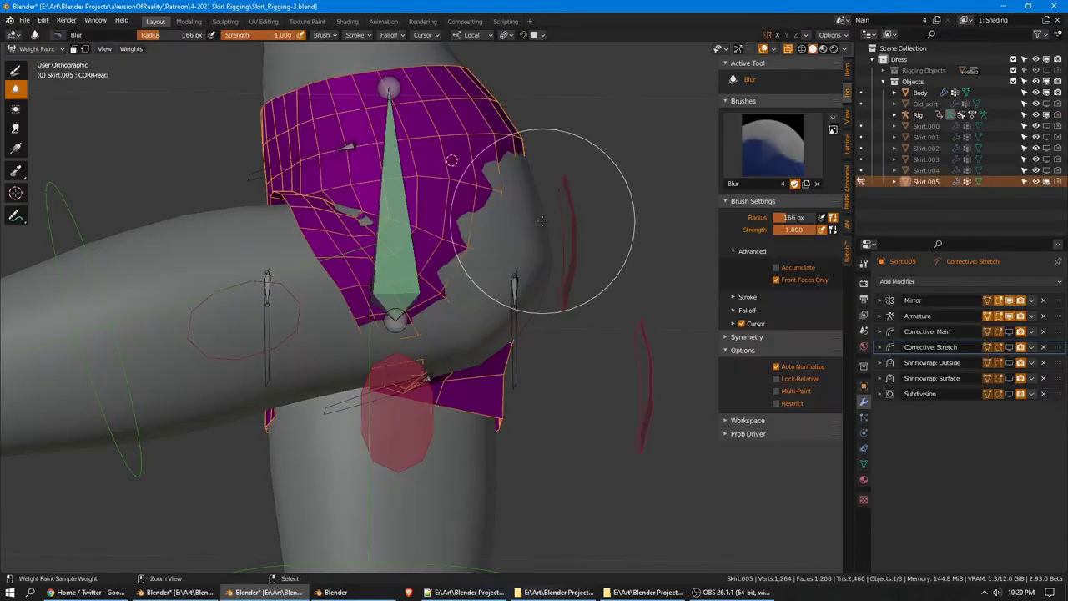
# Paint left rear corrective bone weights over the skirt's left buttock in wireframe shading, using the Draw brush with Add blending, 0.050 strength
pyautogui.moveTo(542, 220); pyautogui.dragTo(513, 211, button='middle')
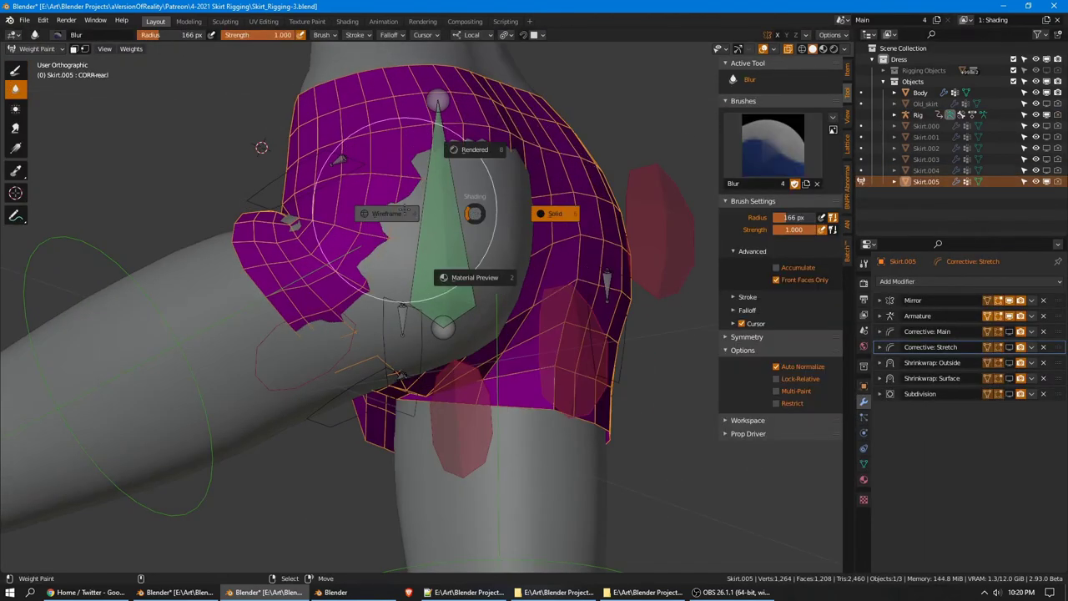
pyautogui.click(404, 211)
pyautogui.click(14, 71)
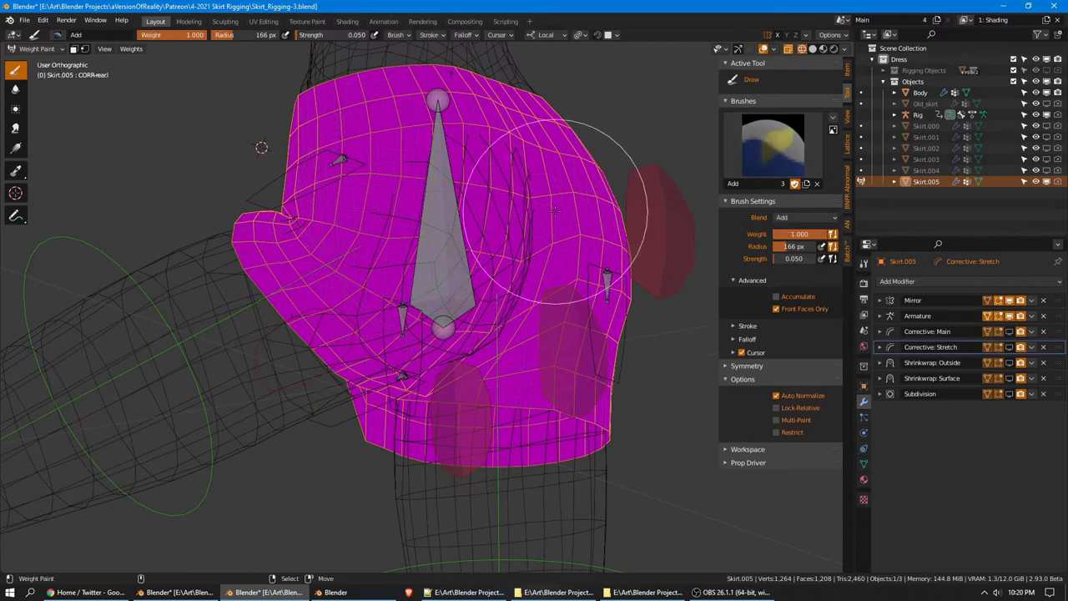
pyautogui.moveTo(555, 211); pyautogui.dragTo(448, 274, button='middle')
pyautogui.moveTo(448, 275); pyautogui.dragTo(443, 260)
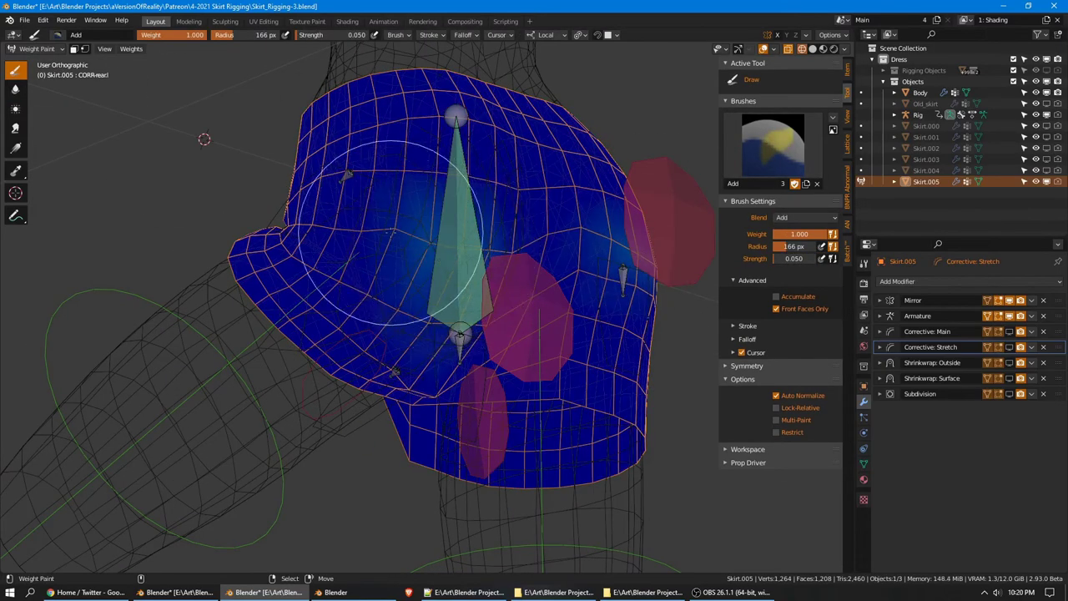
pyautogui.moveTo(390, 232)
pyautogui.mouseDown()
pyautogui.moveTo(439, 304)
pyautogui.moveTo(416, 311)
pyautogui.mouseUp()
pyautogui.moveTo(484, 244); pyautogui.dragTo(492, 198)
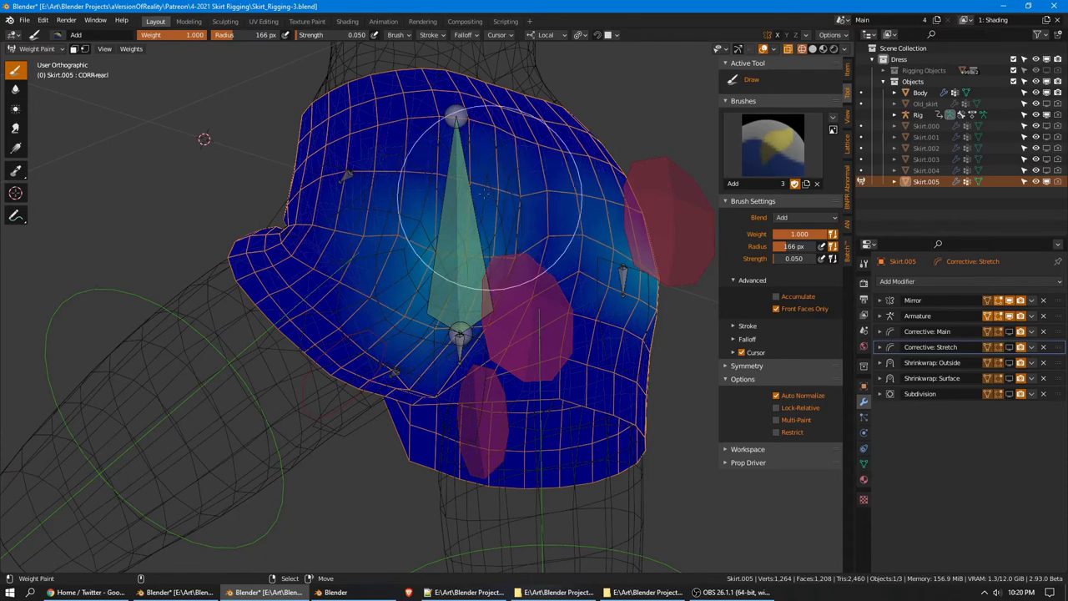
# Return to solid shading and build up more left rear corrective bone weight where the buttock pokes through the skirt
pyautogui.hotkey('shift', 'z')
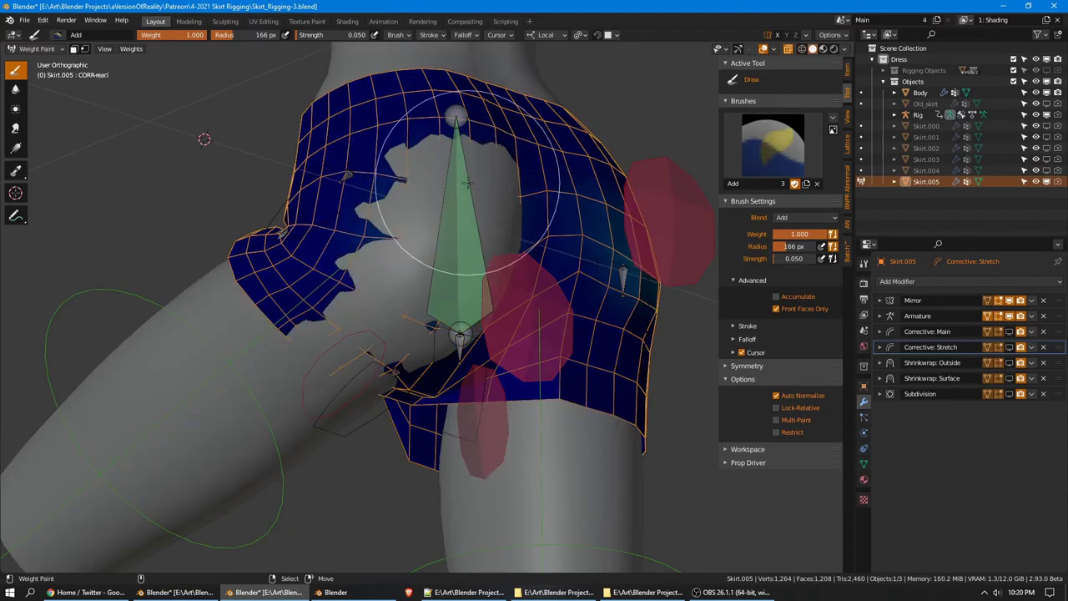
pyautogui.moveTo(429, 269); pyautogui.dragTo(457, 247, button='middle')
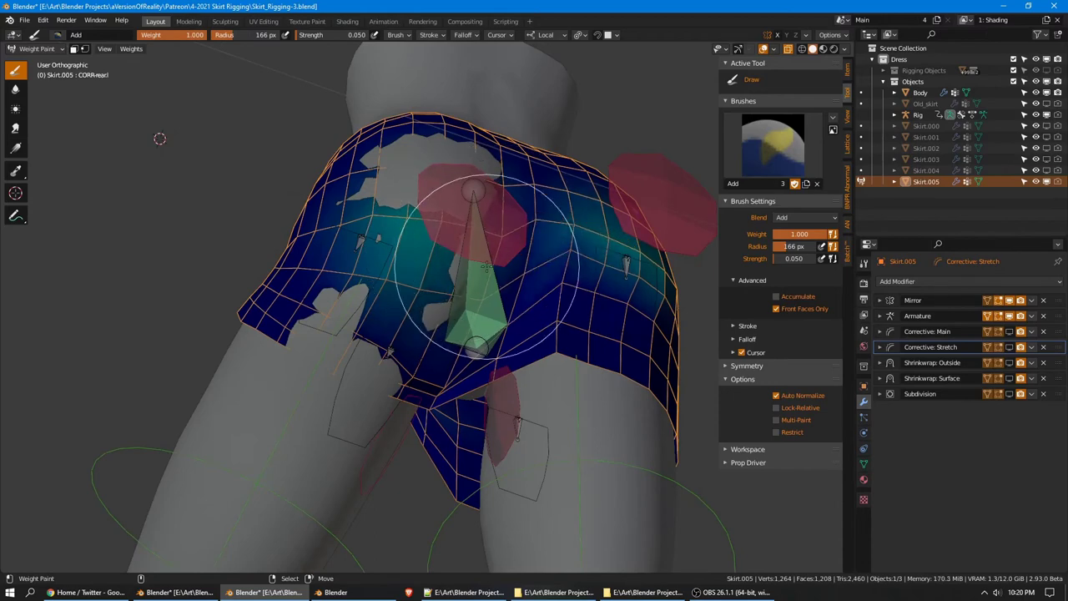
pyautogui.moveTo(491, 172); pyautogui.dragTo(416, 196, button='middle')
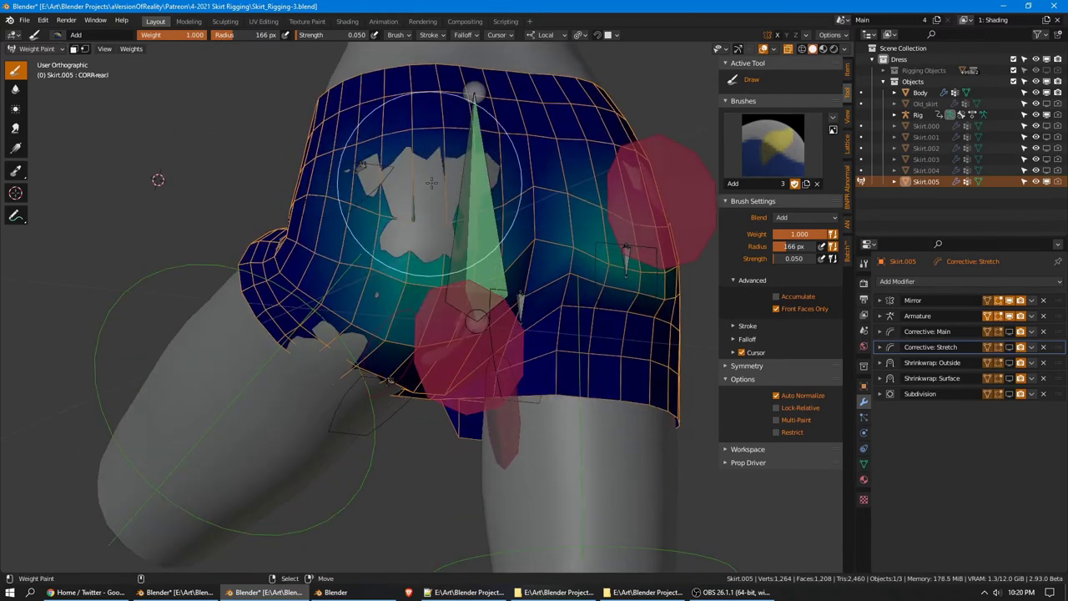
pyautogui.moveTo(431, 183); pyautogui.dragTo(498, 169)
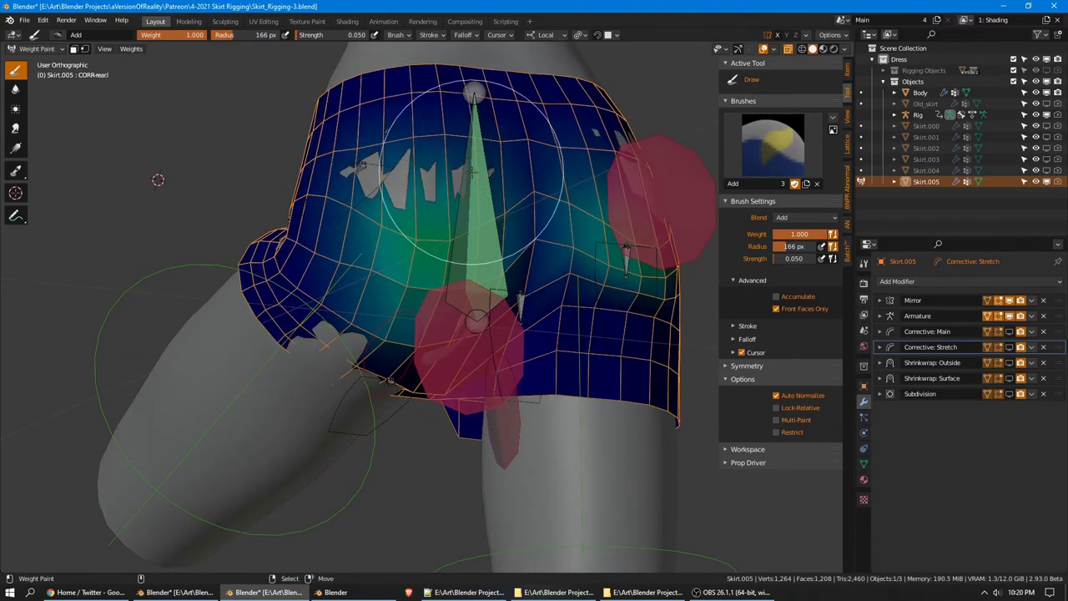
pyautogui.moveTo(461, 224); pyautogui.dragTo(368, 233, button='middle')
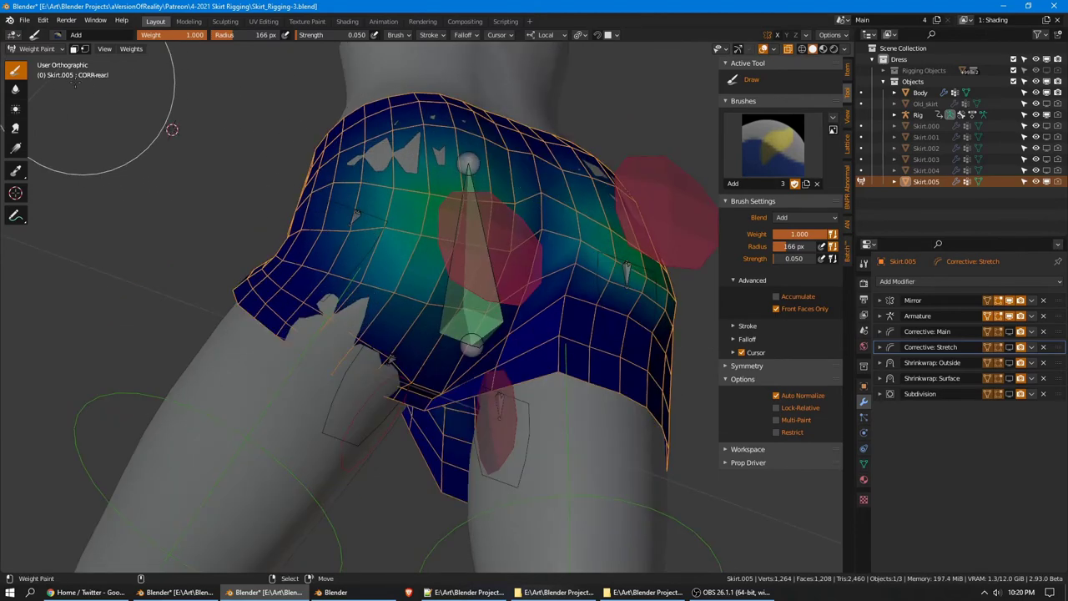